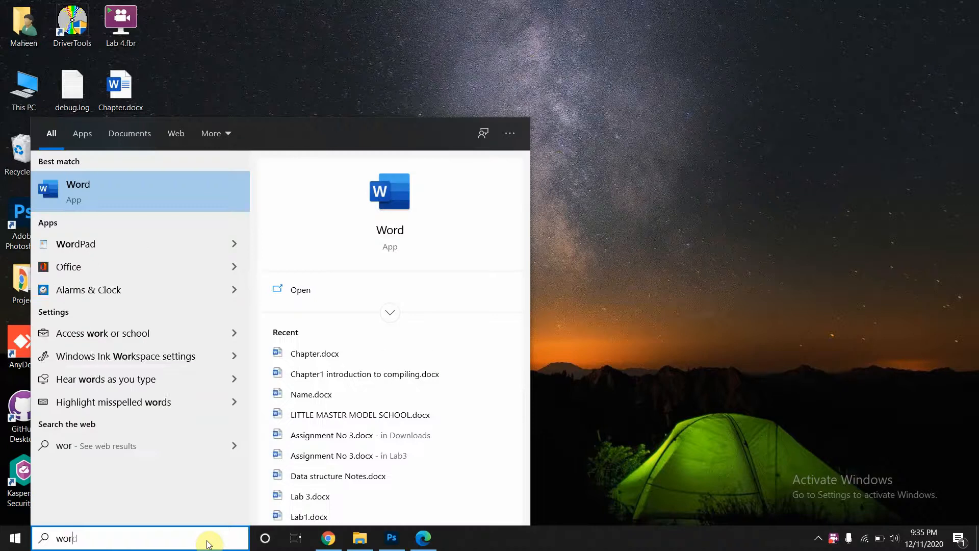
# - Launch Word from Windows search and start a blank document
pyautogui.press('Return')
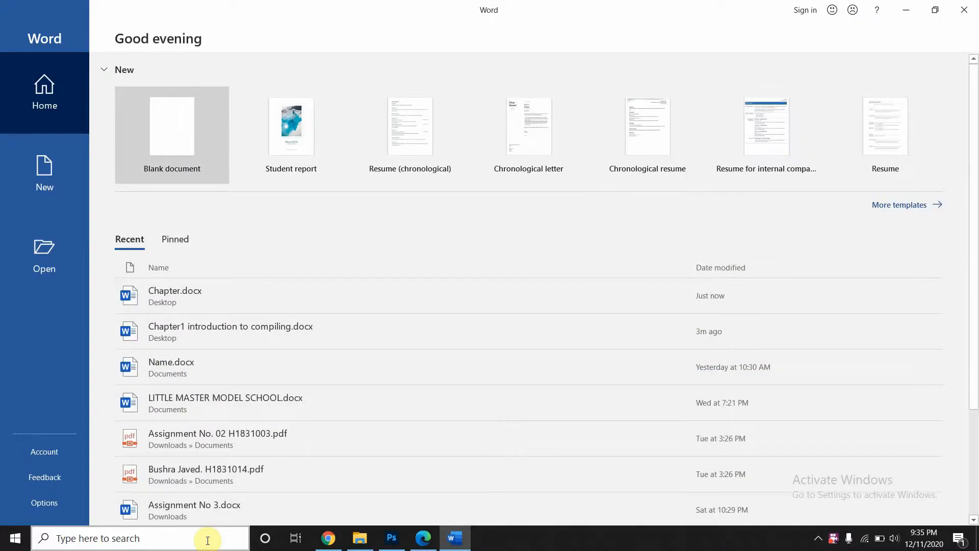
pyautogui.press('Return')
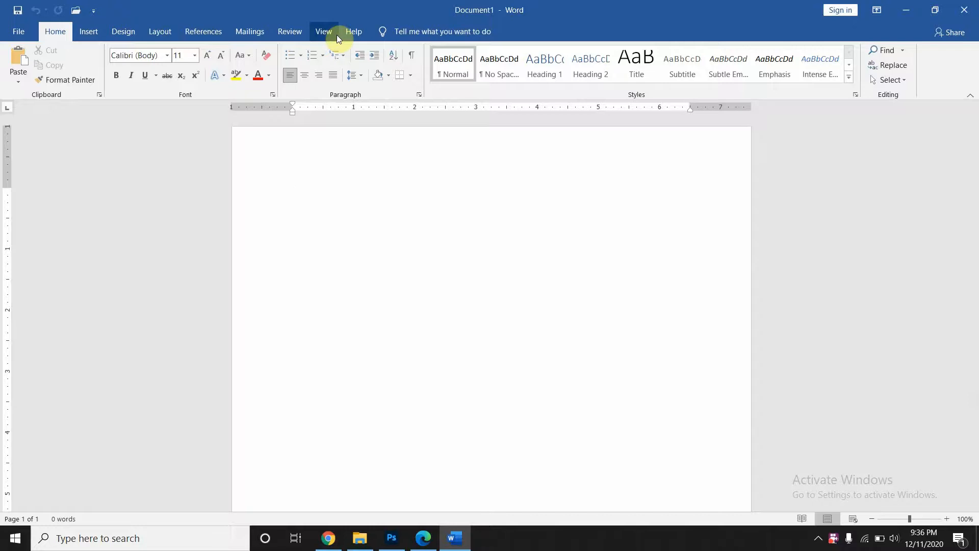
# - Look over the Layout and Insert ribbon tabs, ending back on Layout
pyautogui.click(154, 32)
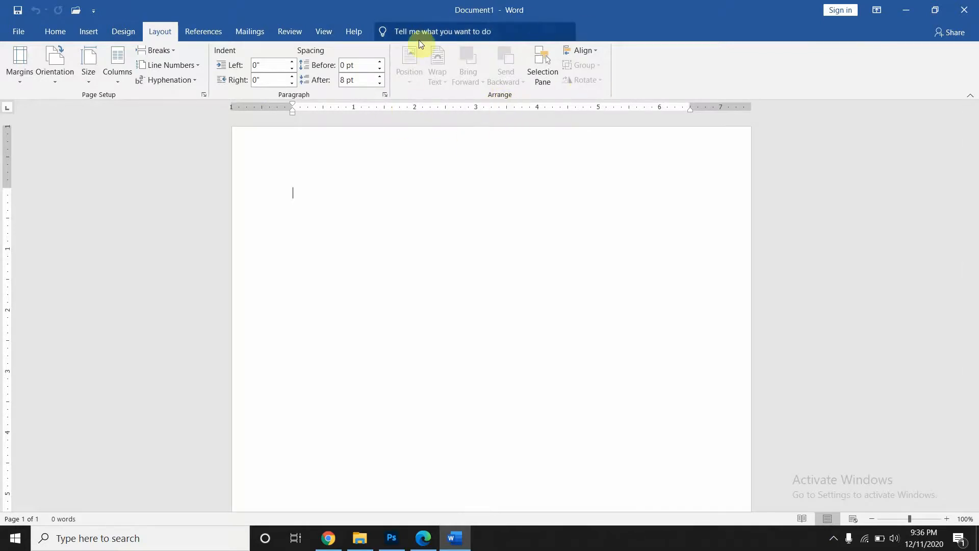
pyautogui.click(89, 32)
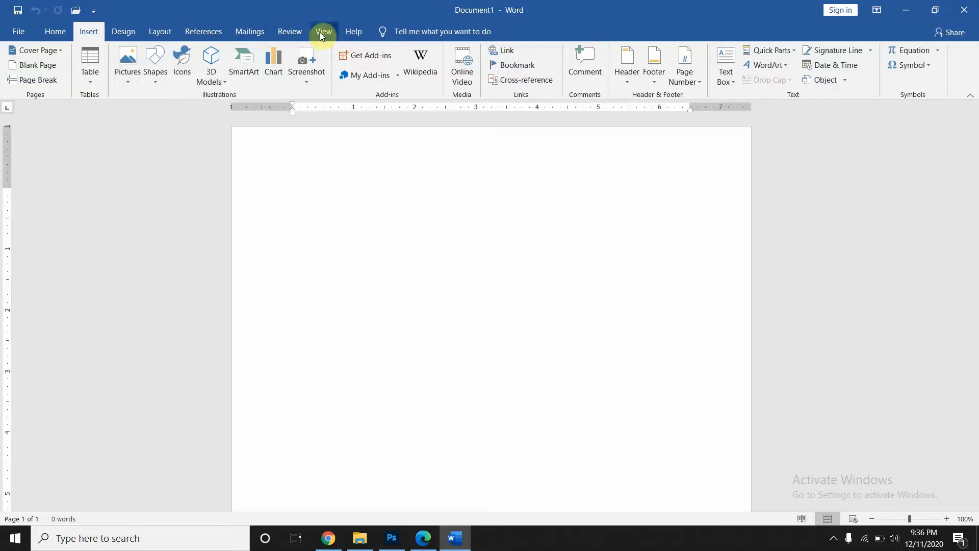
pyautogui.click(161, 31)
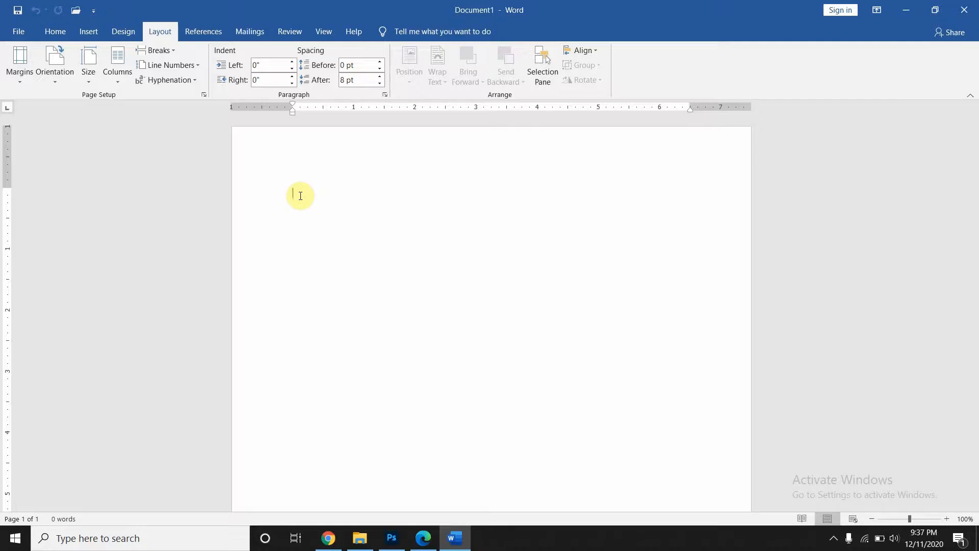
# - Generate five sample paragraphs with =rand() and select all of them
pyautogui.write('=rand()')
pyautogui.press('Return')
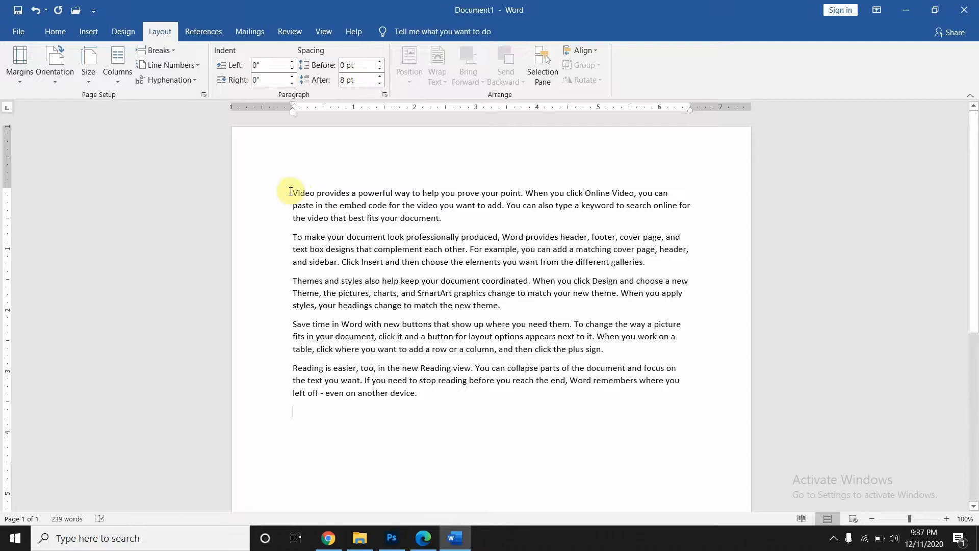
pyautogui.moveTo(290, 191)
pyautogui.mouseDown()
pyautogui.moveTo(505, 305)
pyautogui.moveTo(487, 392)
pyautogui.mouseUp()
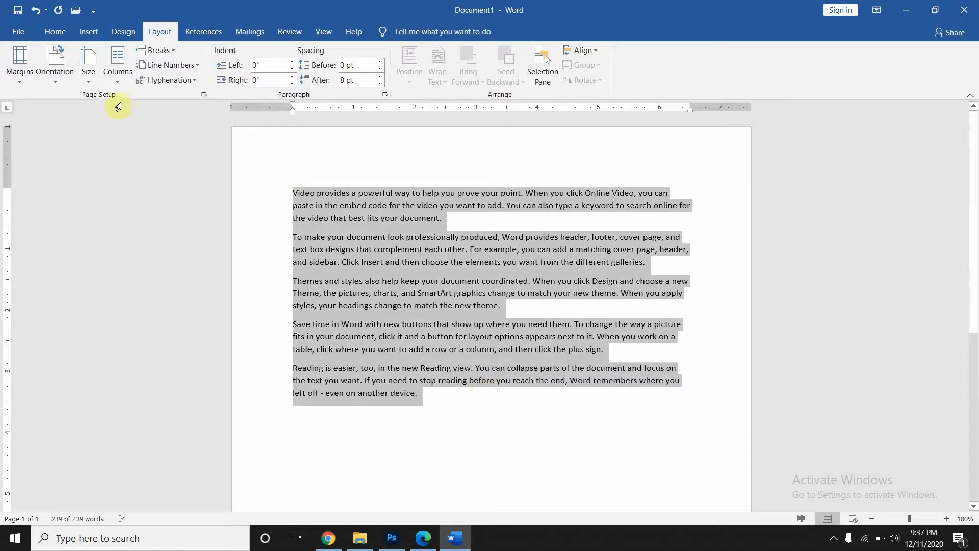
# - Try the Normal, Narrow 0.5" and Moderate margin presets on the sample text
pyautogui.click(17, 77)
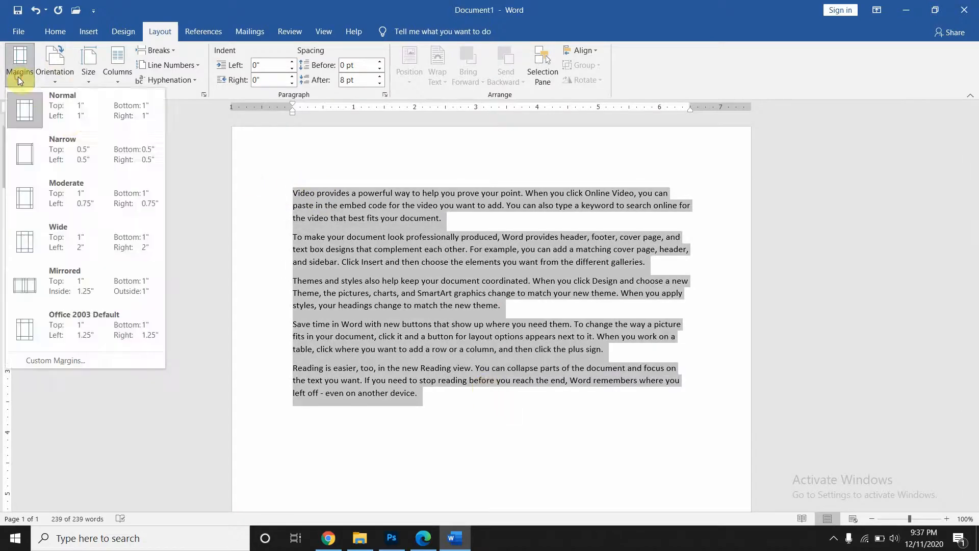
pyautogui.click(66, 118)
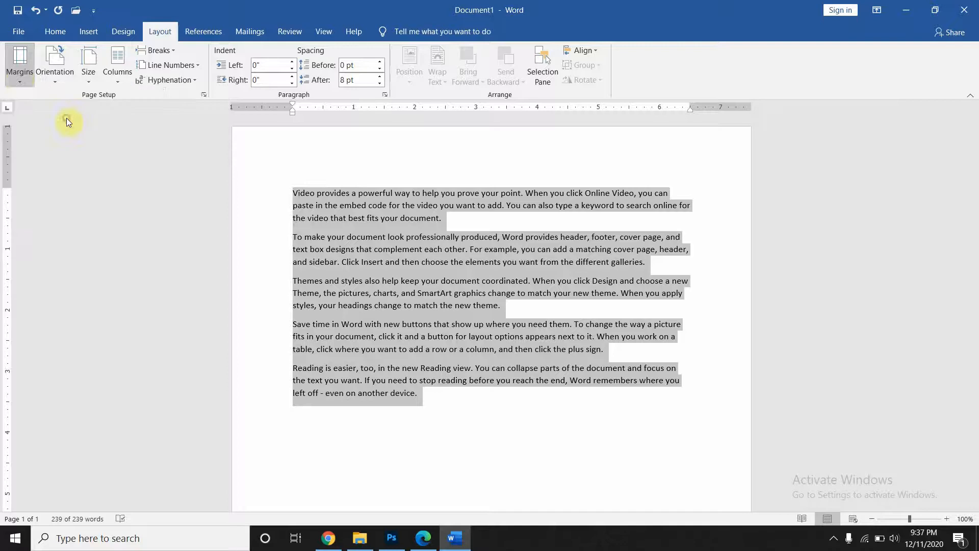
pyautogui.click(18, 77)
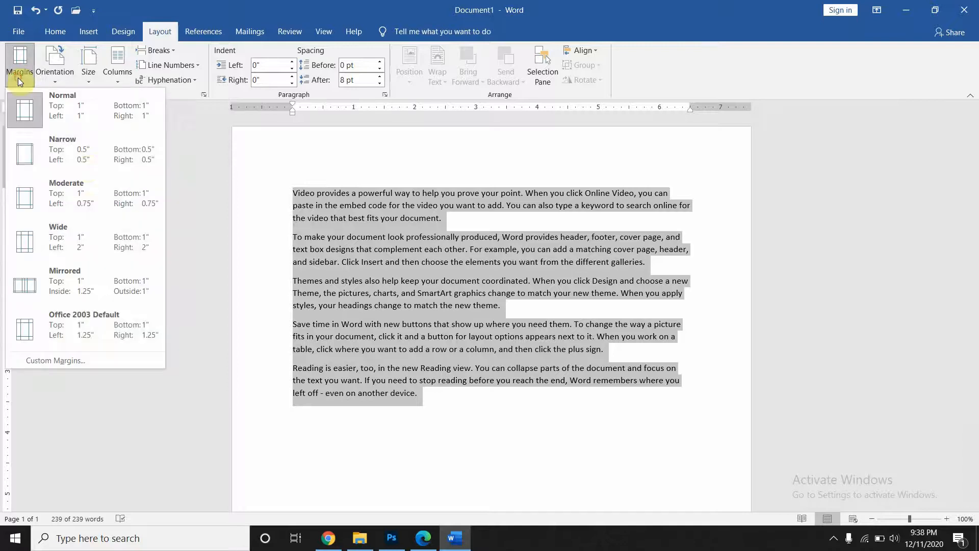
pyautogui.click(84, 165)
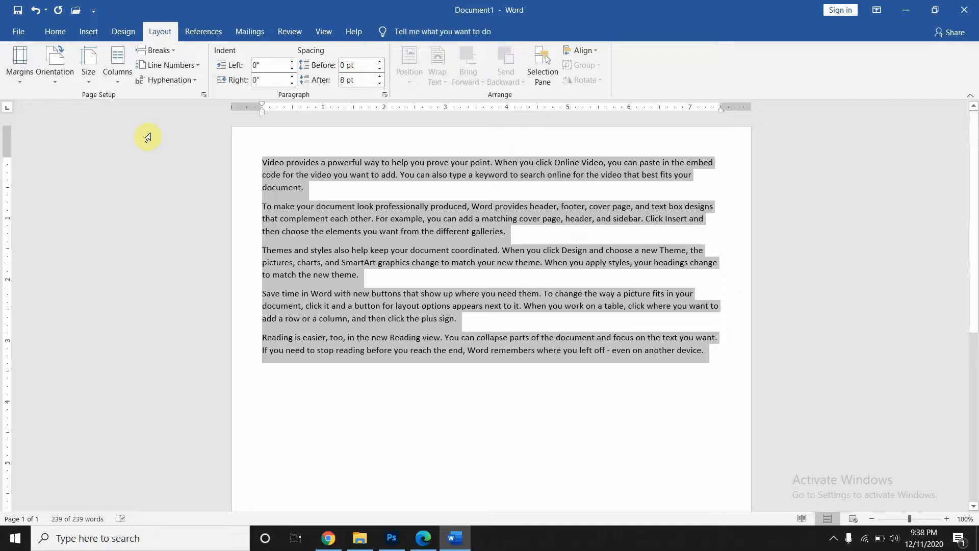
pyautogui.click(18, 77)
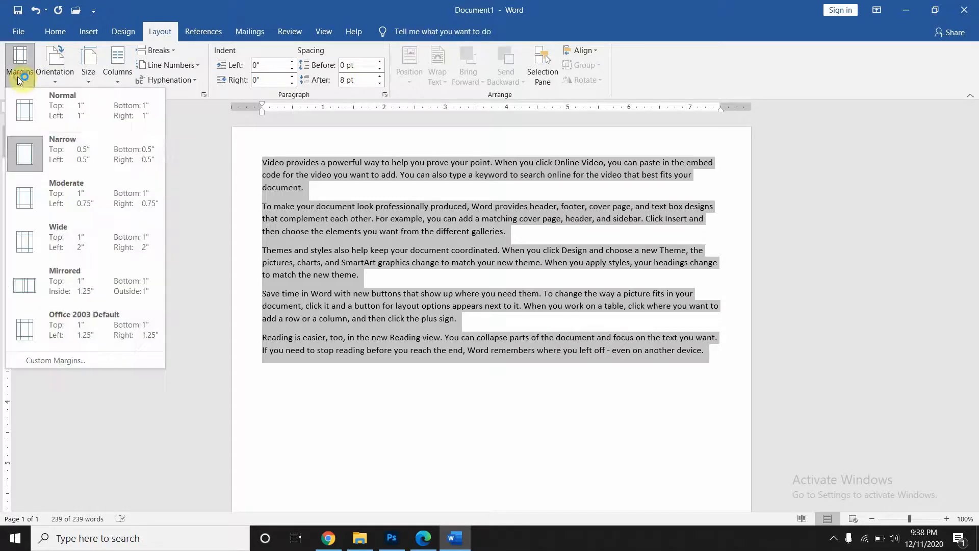
pyautogui.click(62, 191)
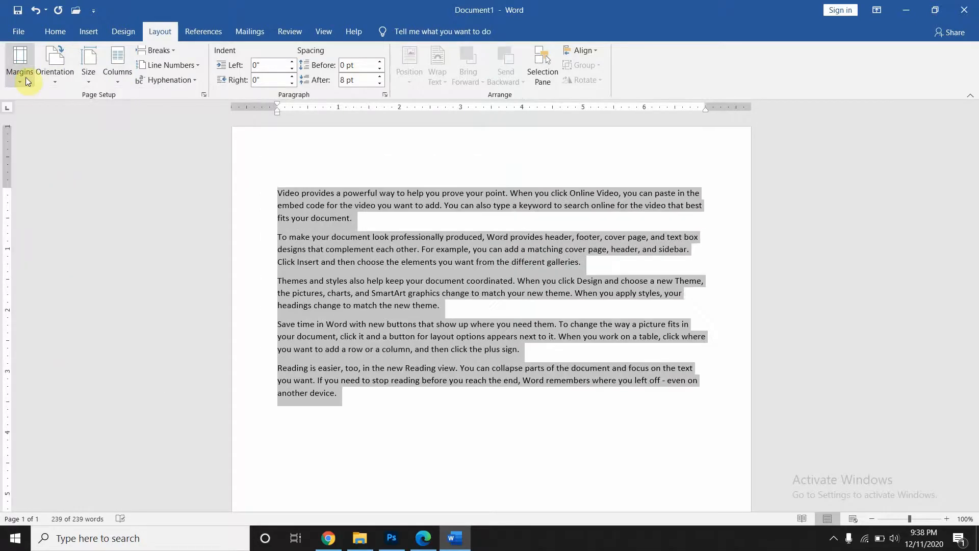
# - Try Wide and Mirrored margins, then apply Office 2003 Default margins
pyautogui.click(25, 77)
pyautogui.click(49, 238)
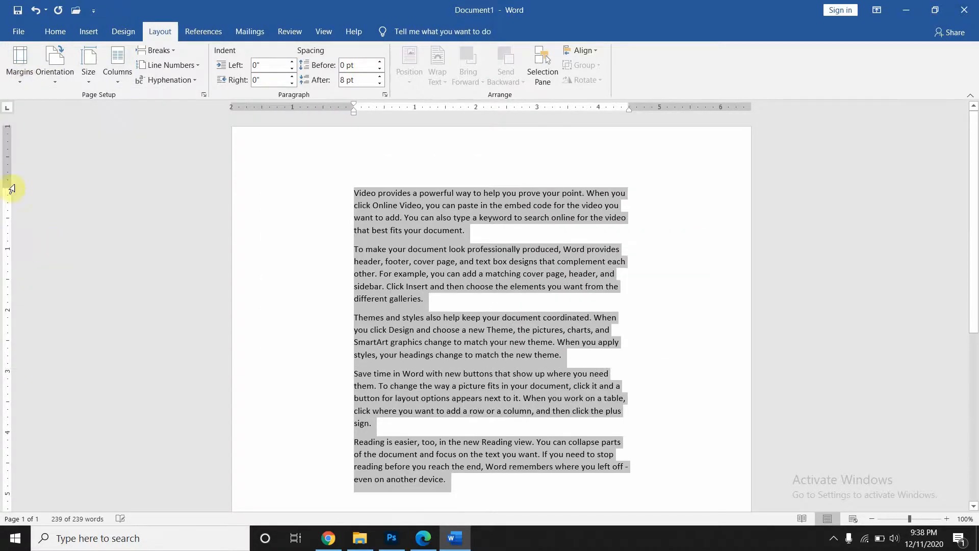
pyautogui.click(26, 80)
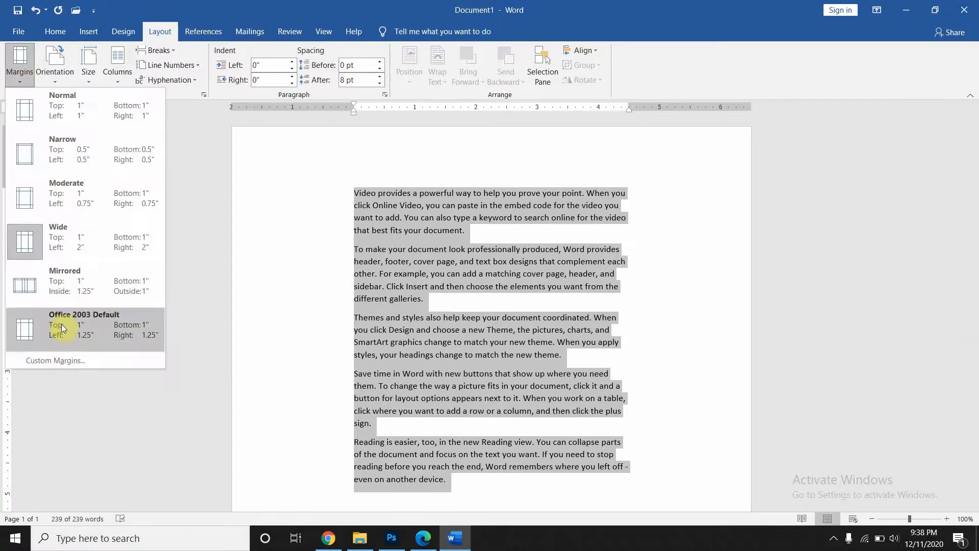
pyautogui.click(63, 289)
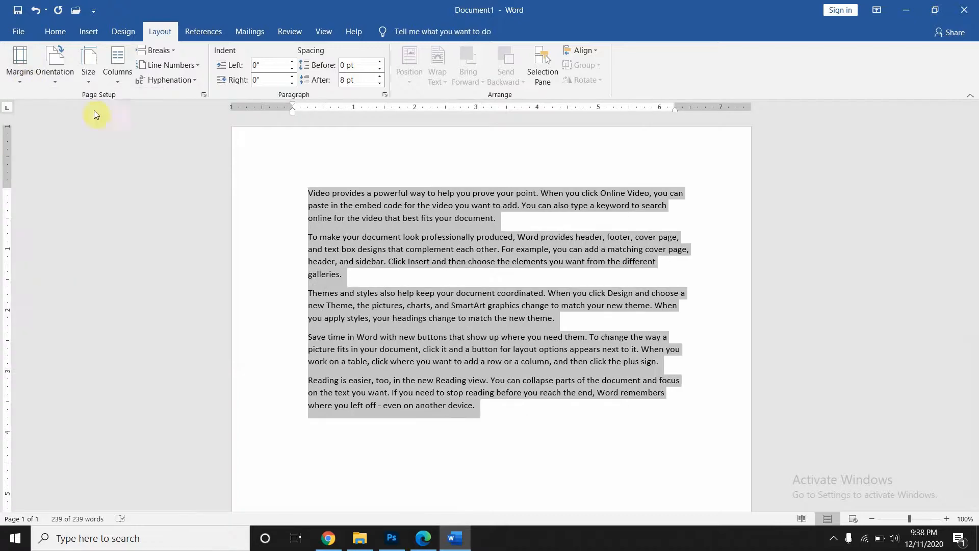
pyautogui.click(19, 66)
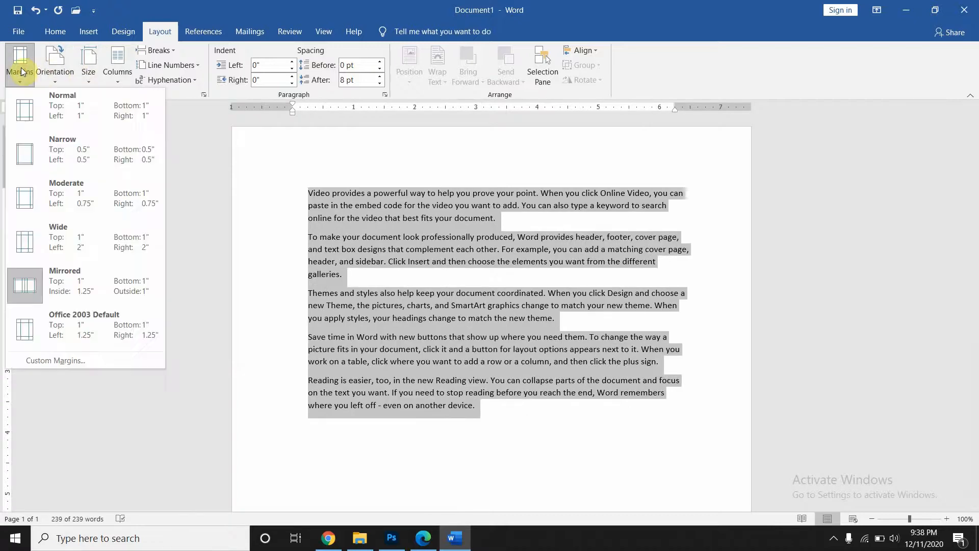
pyautogui.click(28, 337)
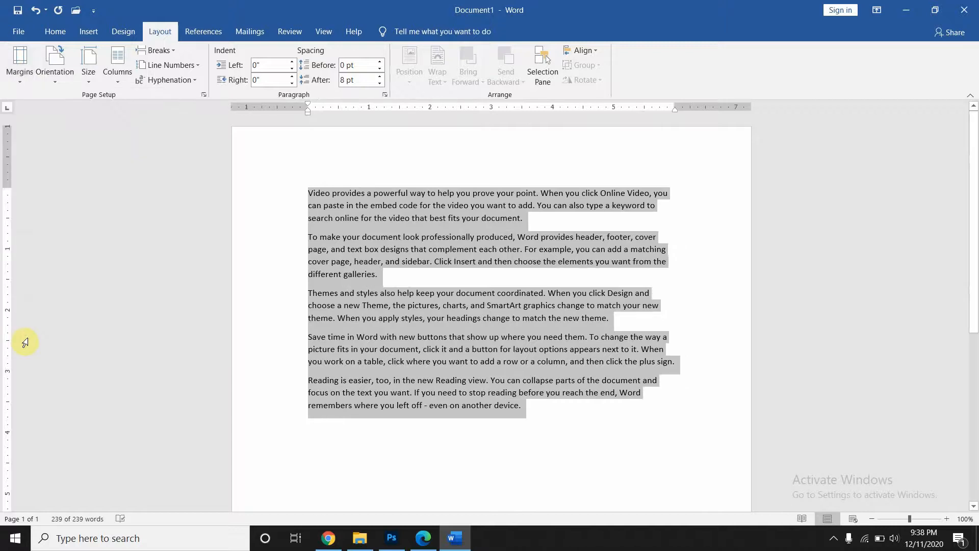
pyautogui.click(21, 61)
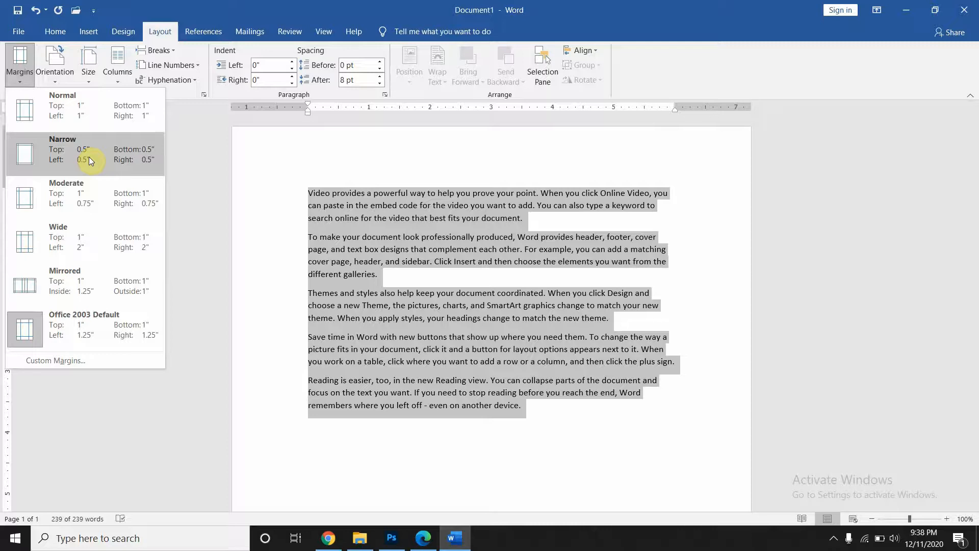
# - Restore Normal 1" margins, then turn the page to landscape and back to portrait
pyautogui.click(81, 111)
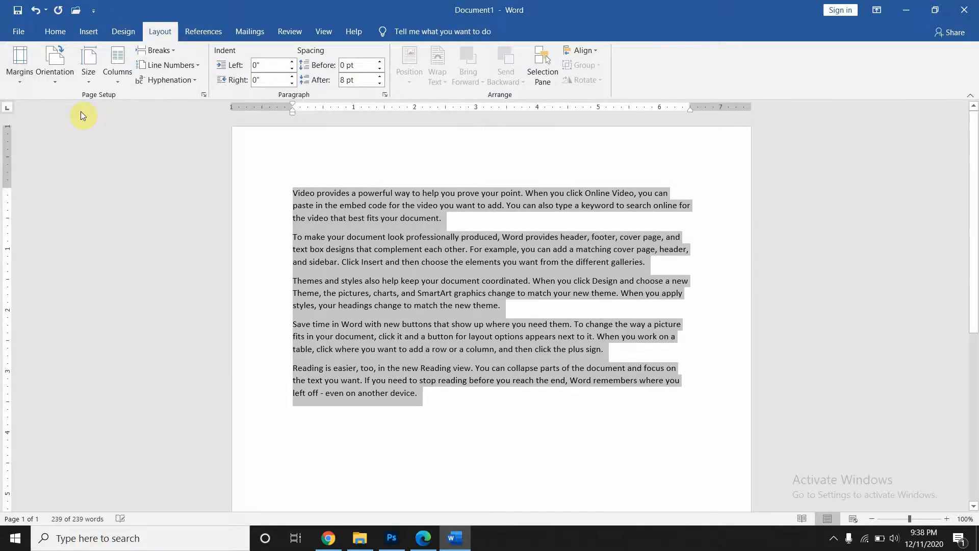
pyautogui.click(59, 80)
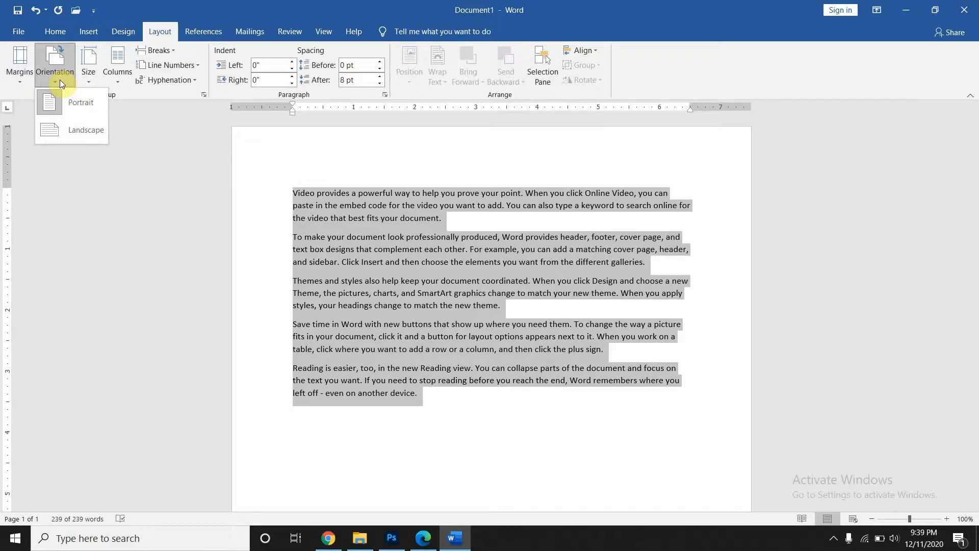
pyautogui.click(66, 135)
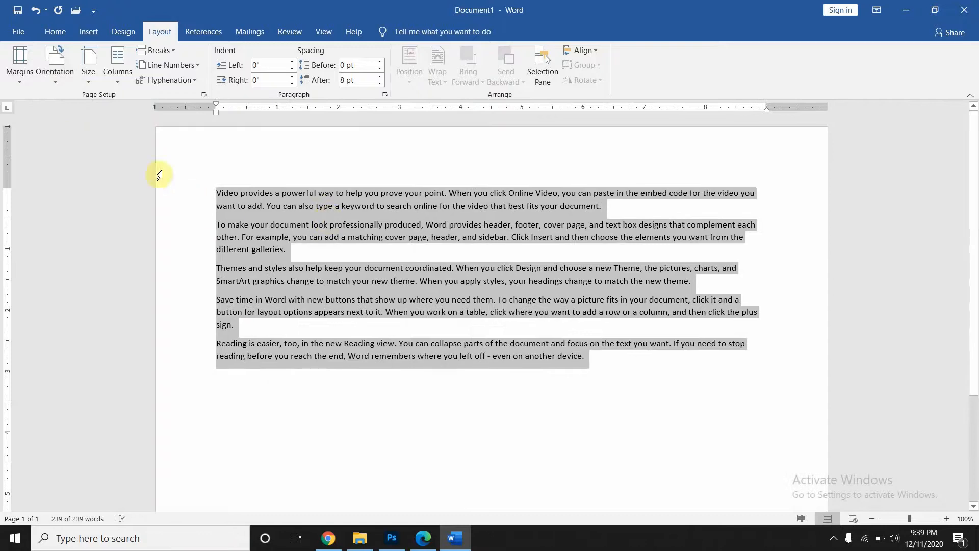
pyautogui.click(51, 75)
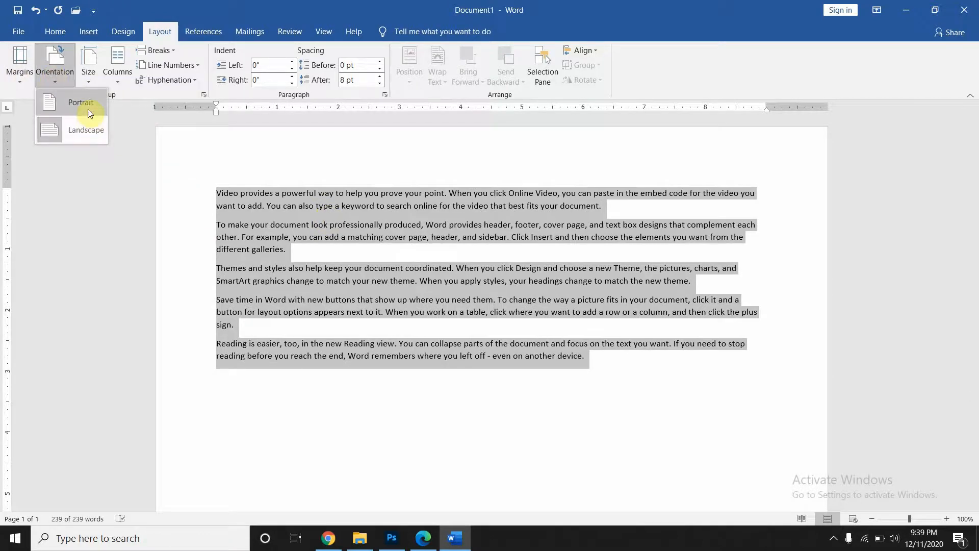
pyautogui.click(88, 109)
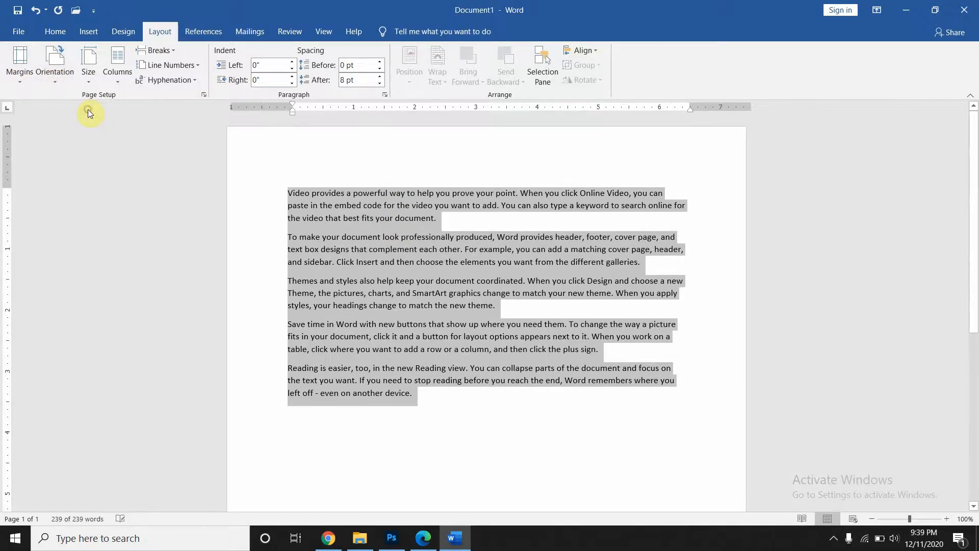
# - Set the paper size to A4 (8.27" x 11.69")
pyautogui.click(90, 78)
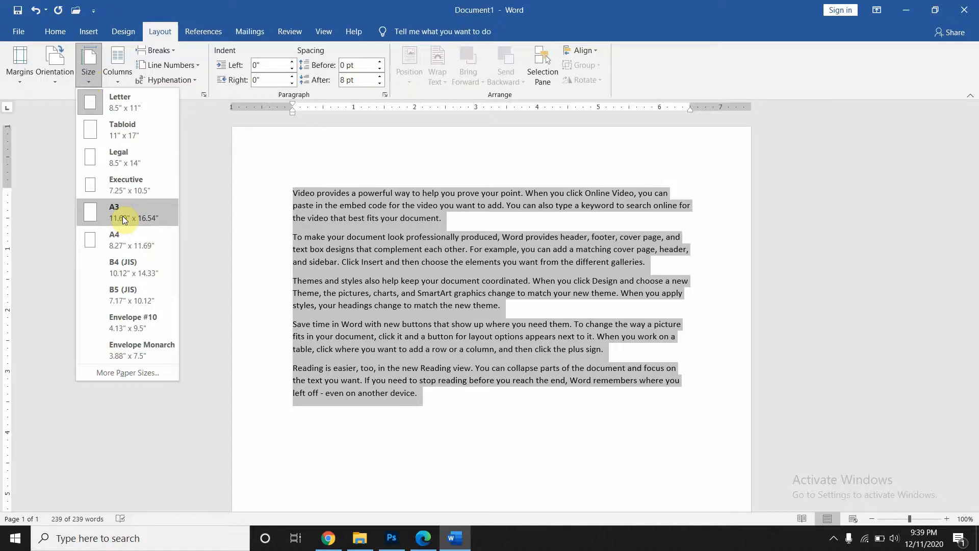
pyautogui.click(119, 234)
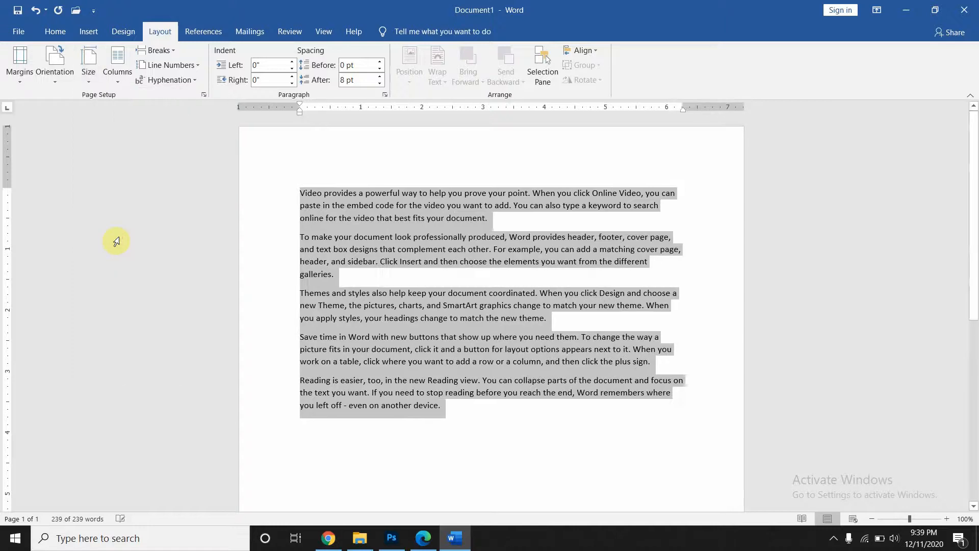
pyautogui.click(123, 82)
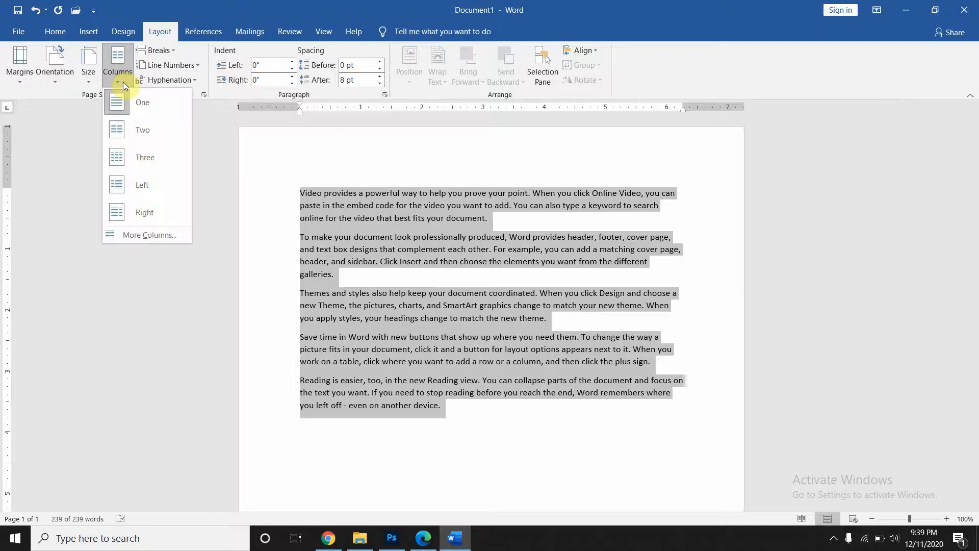
pyautogui.click(280, 232)
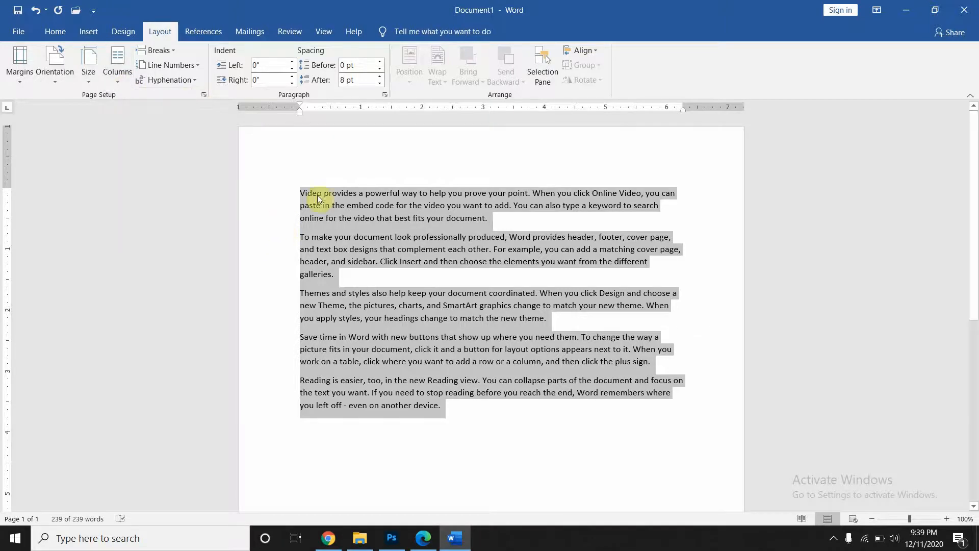
pyautogui.click(285, 193)
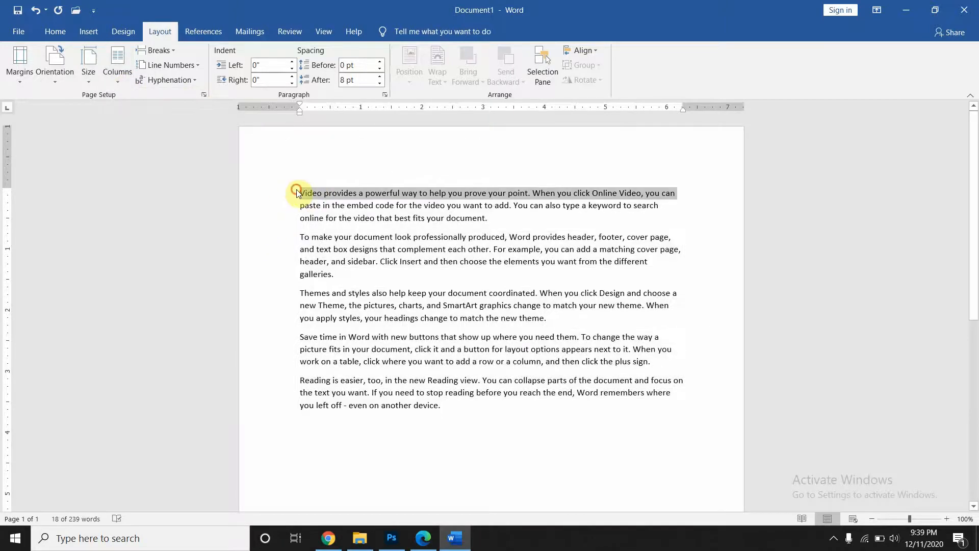
pyautogui.click(298, 193)
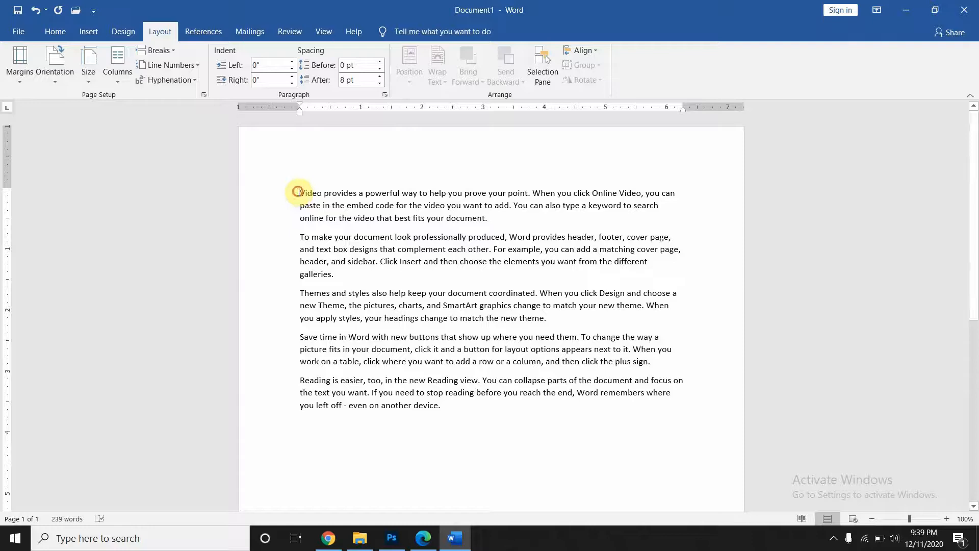
pyautogui.moveTo(299, 192); pyautogui.dragTo(513, 227)
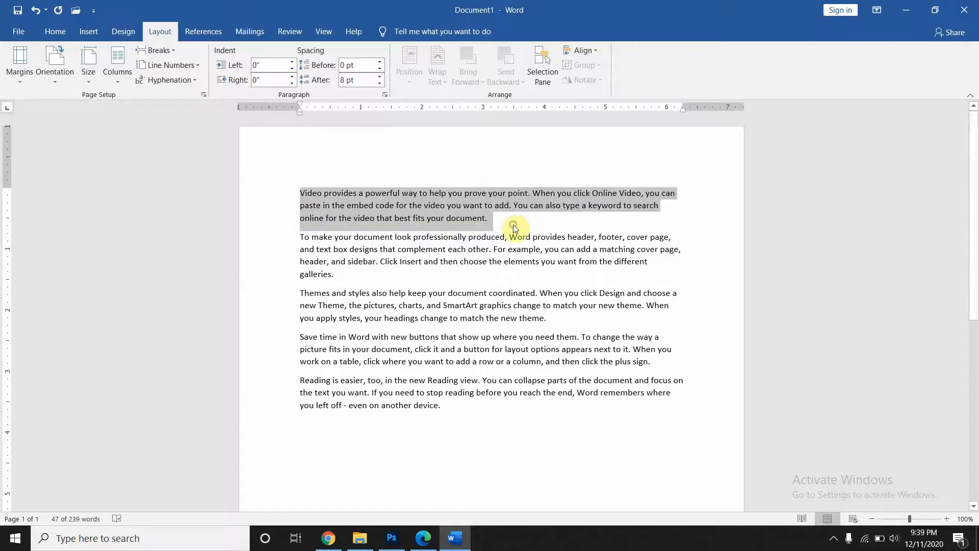
pyautogui.click(514, 226)
pyautogui.click(299, 193)
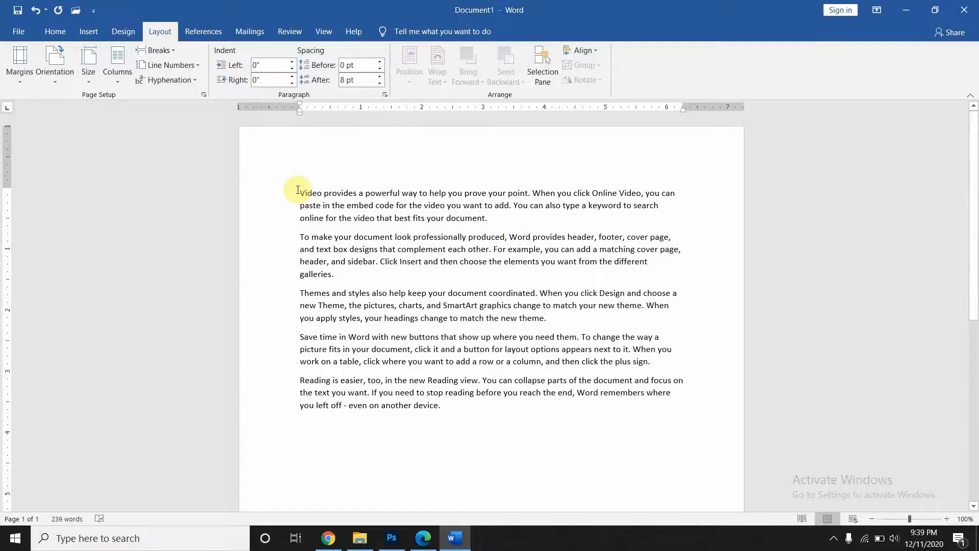
# - Add a ten-sentence =rand(1,10) paragraph above the text and remove the extra blank line
pyautogui.press('Return')
pyautogui.press('Up')
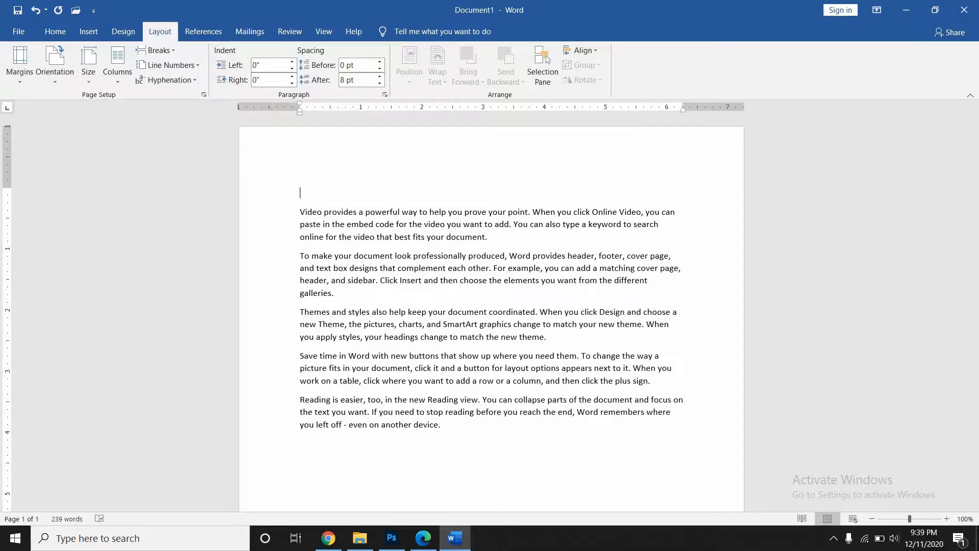
pyautogui.write('=rand()')
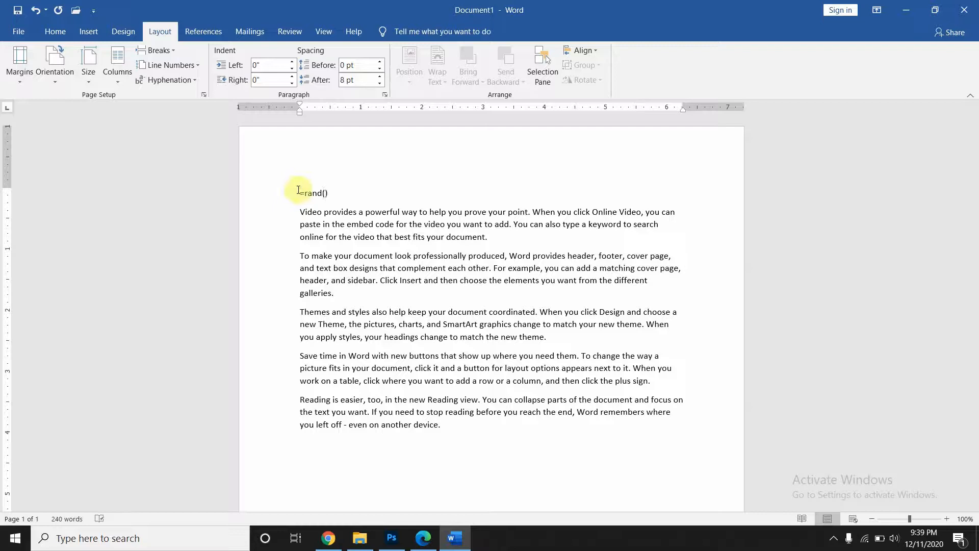
pyautogui.write('1,10')
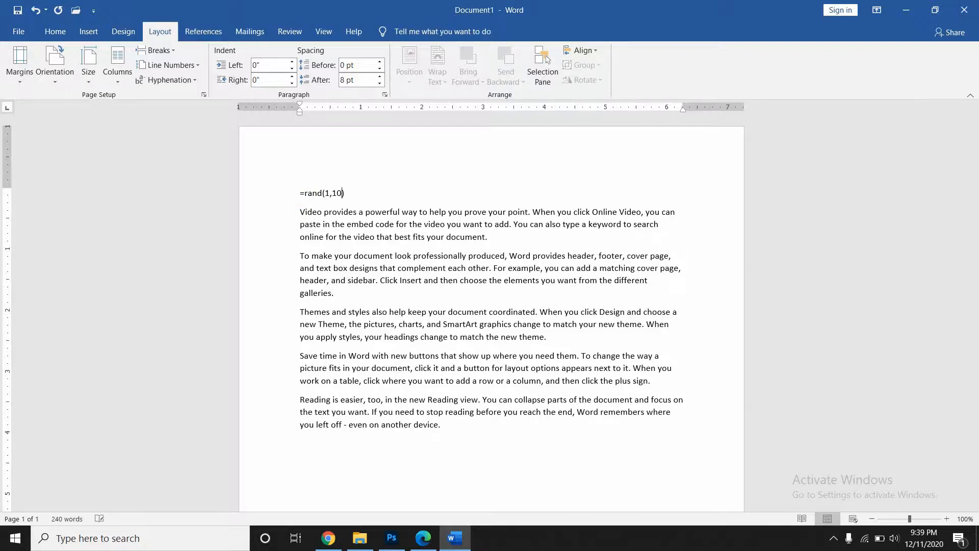
pyautogui.press('Return')
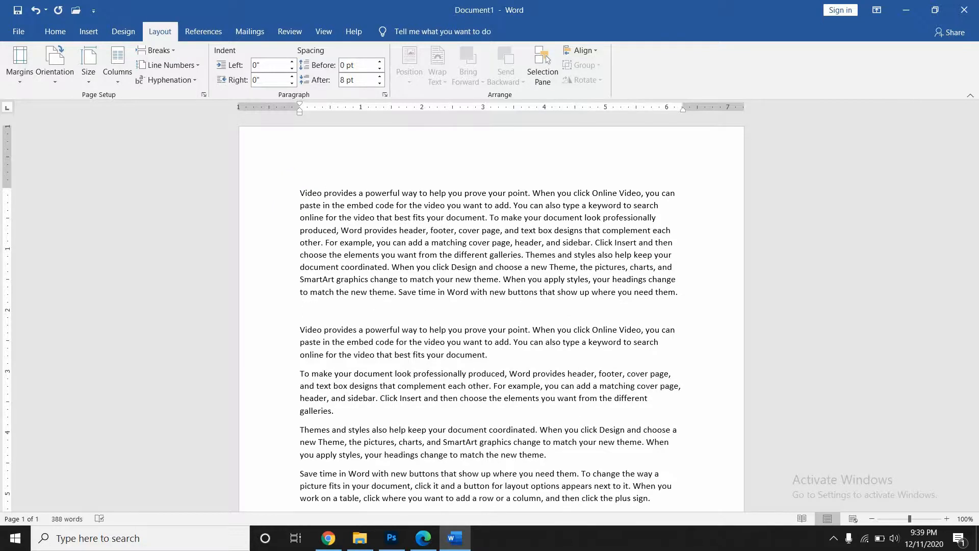
pyautogui.press('BackSpace')
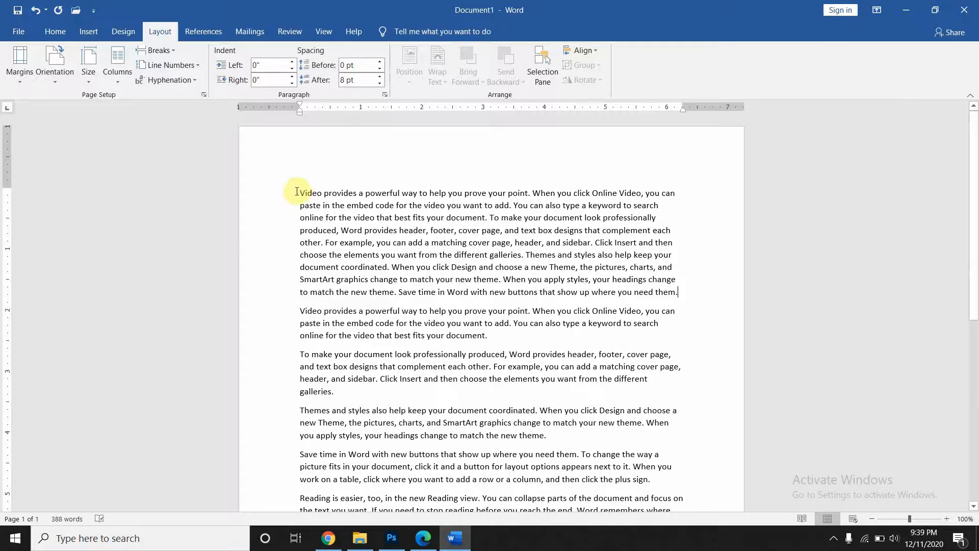
# - Select the new first paragraph and try the Two and Three column layouts
pyautogui.moveTo(300, 193); pyautogui.dragTo(697, 301)
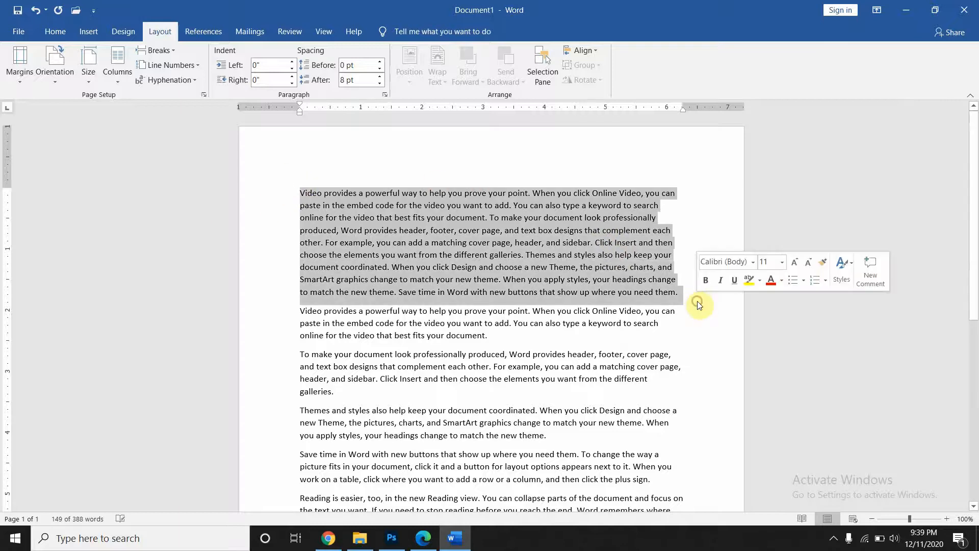
pyautogui.click(129, 77)
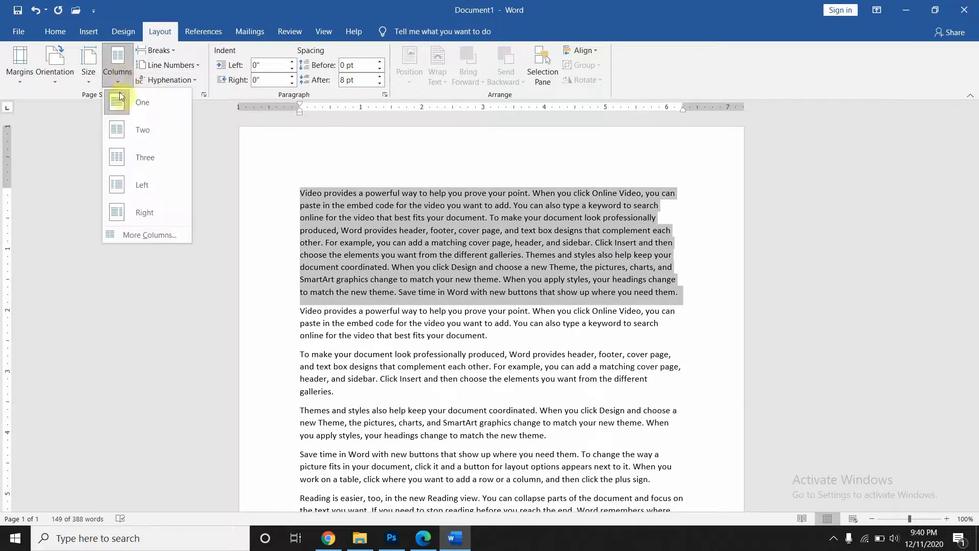
pyautogui.click(121, 99)
pyautogui.click(117, 64)
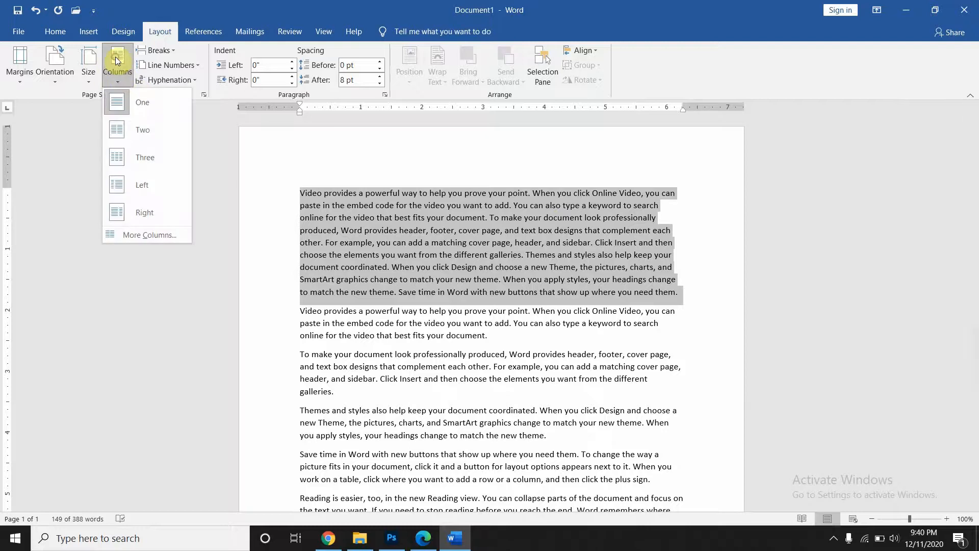
pyautogui.click(146, 131)
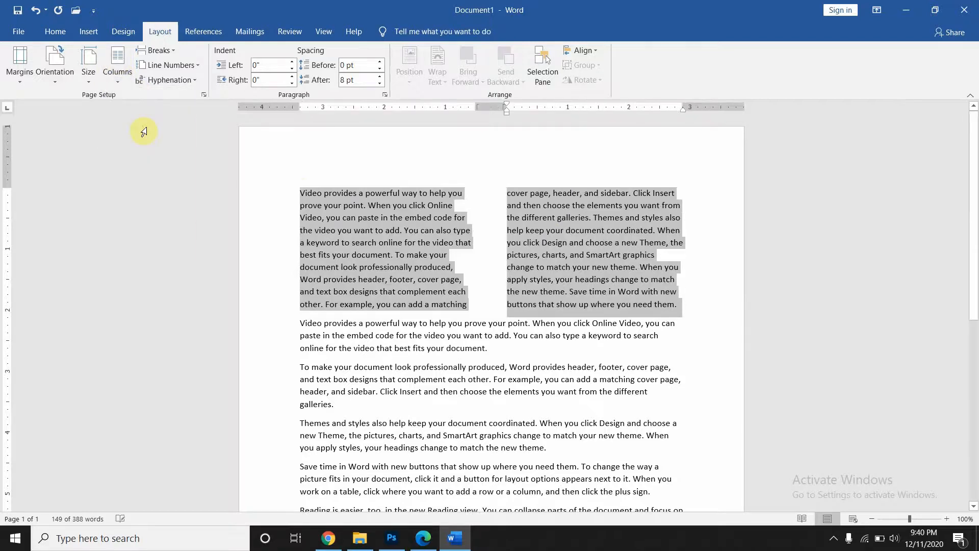
pyautogui.click(114, 74)
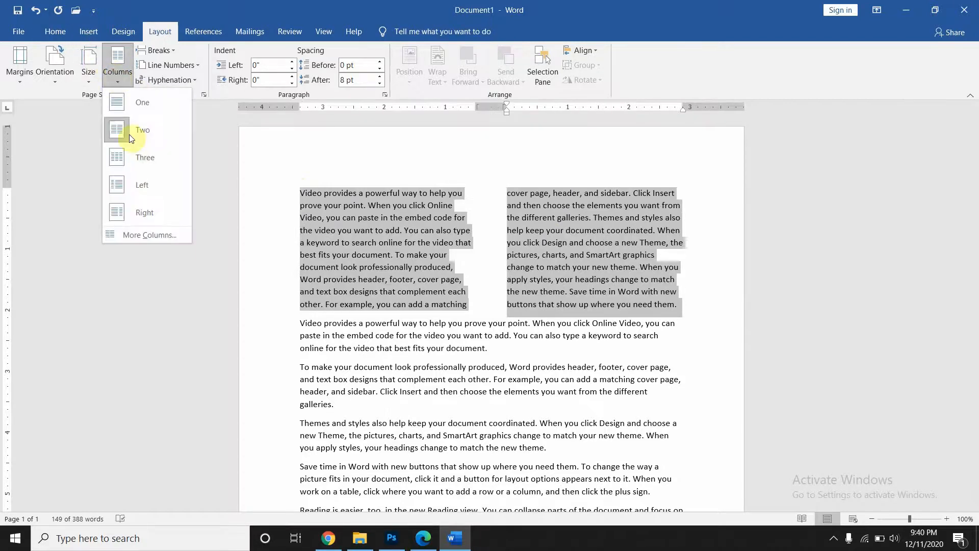
pyautogui.click(139, 162)
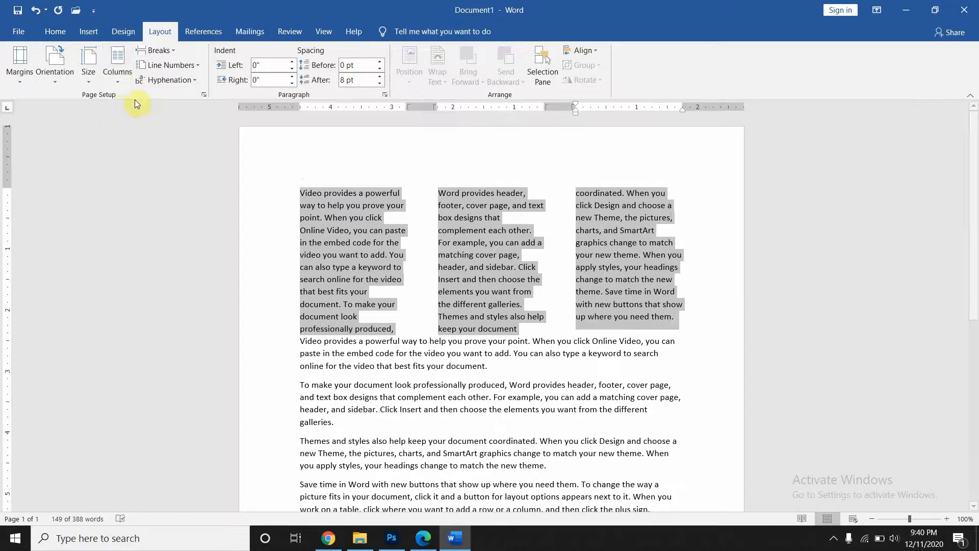
# - Try the Left and Right column layouts, then return the paragraph to one column
pyautogui.click(115, 74)
pyautogui.click(144, 183)
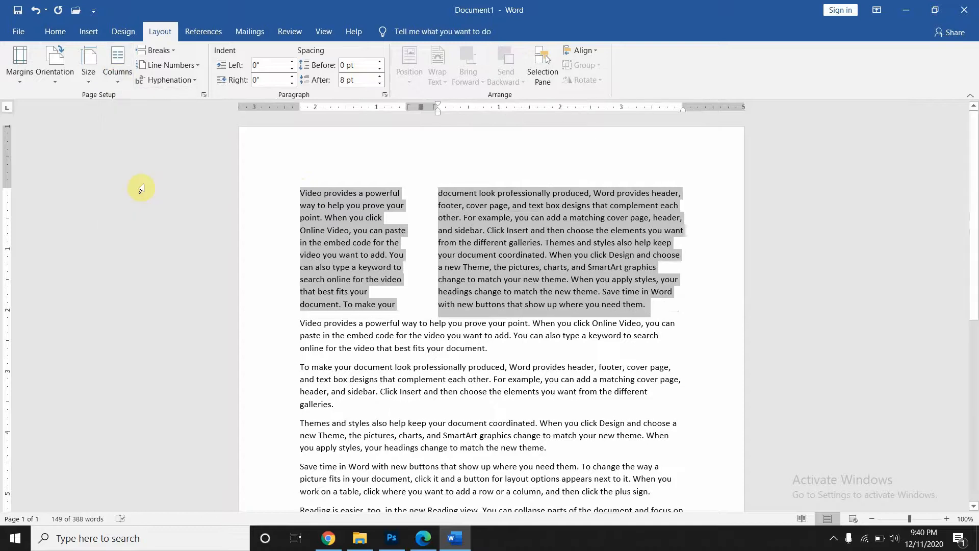
pyautogui.click(114, 85)
pyautogui.click(145, 217)
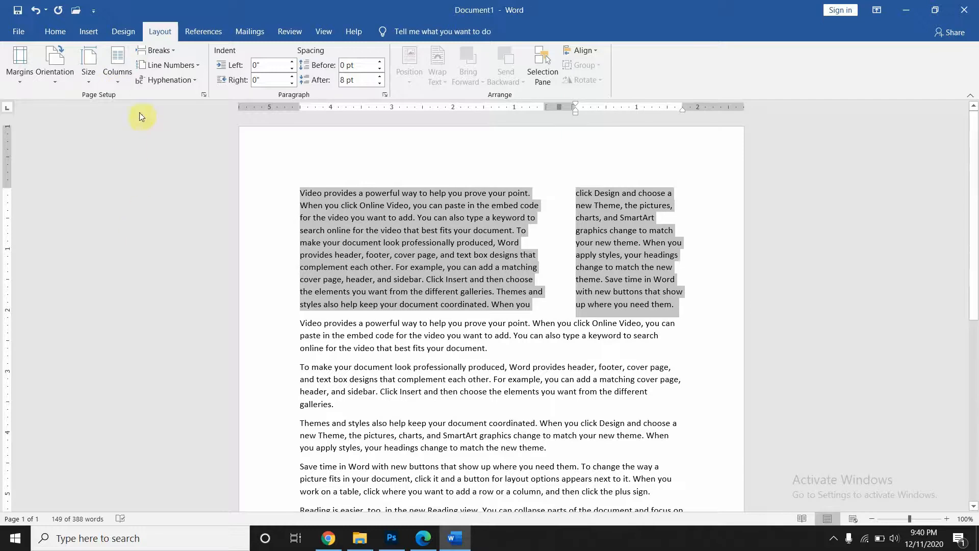
pyautogui.click(121, 81)
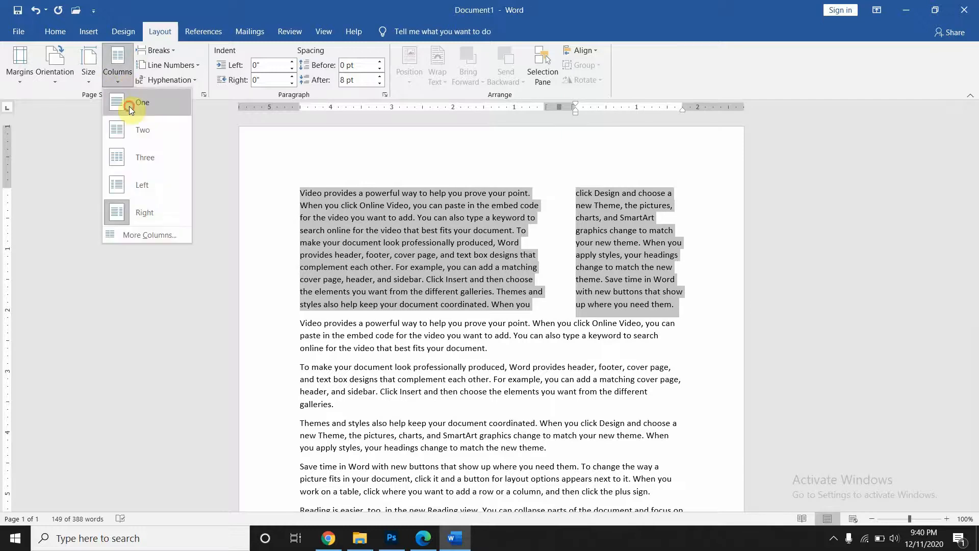
pyautogui.click(130, 106)
pyautogui.click(116, 63)
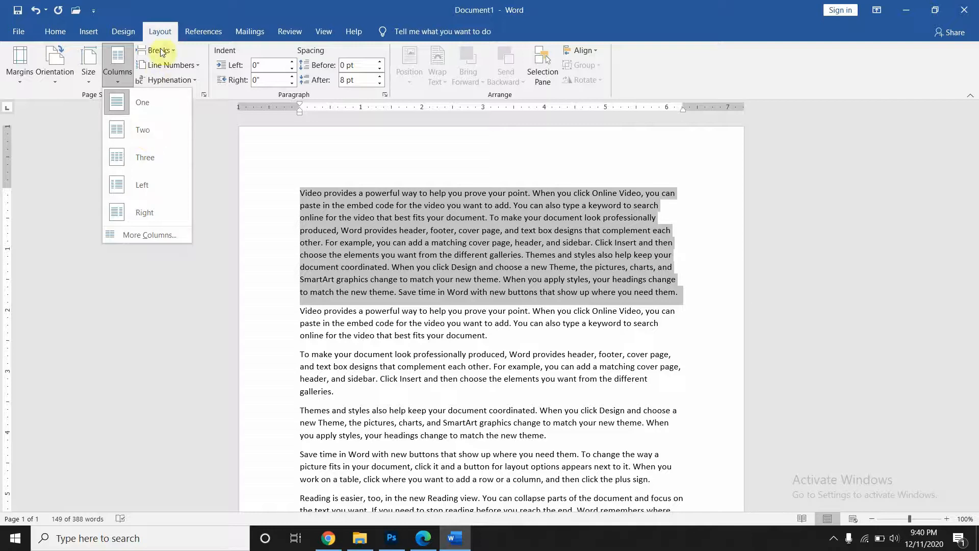
pyautogui.click(222, 201)
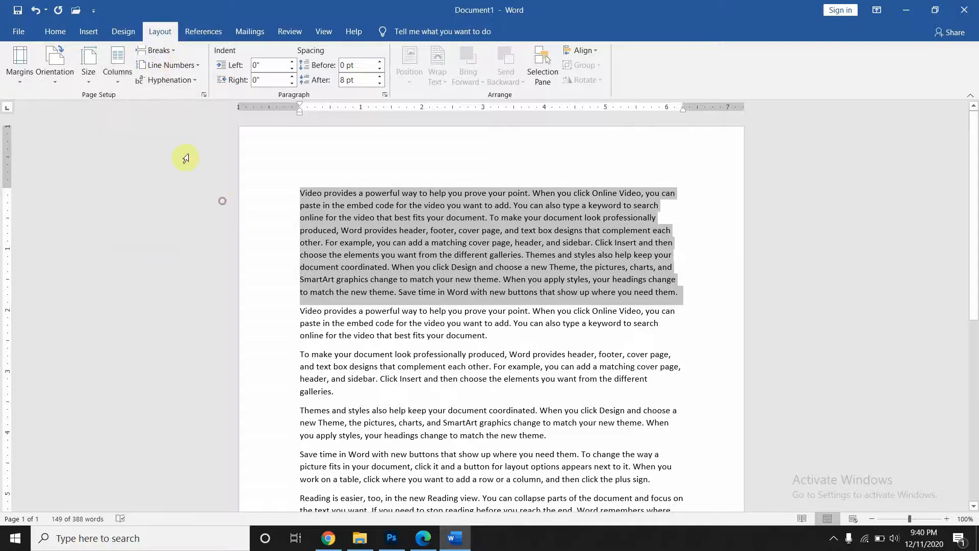
pyautogui.click(152, 50)
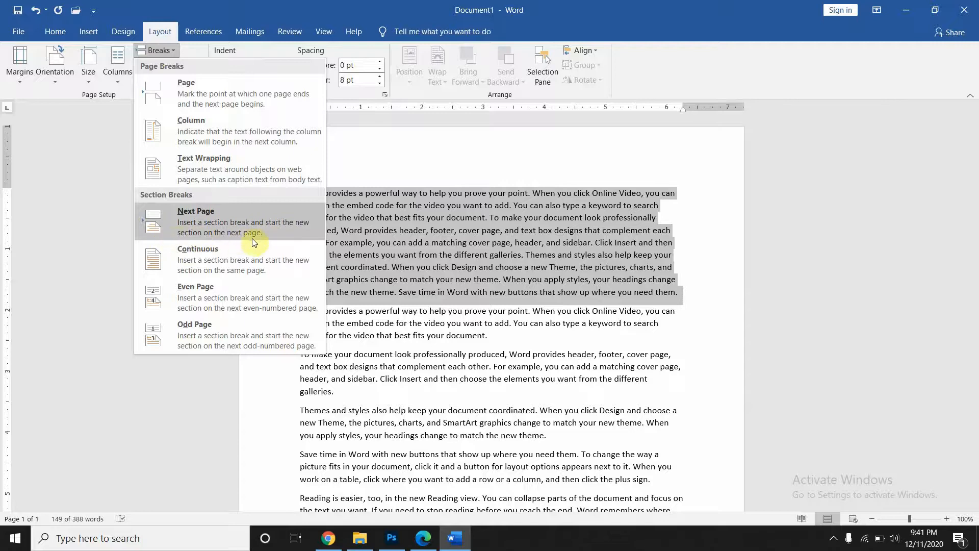
pyautogui.click(386, 255)
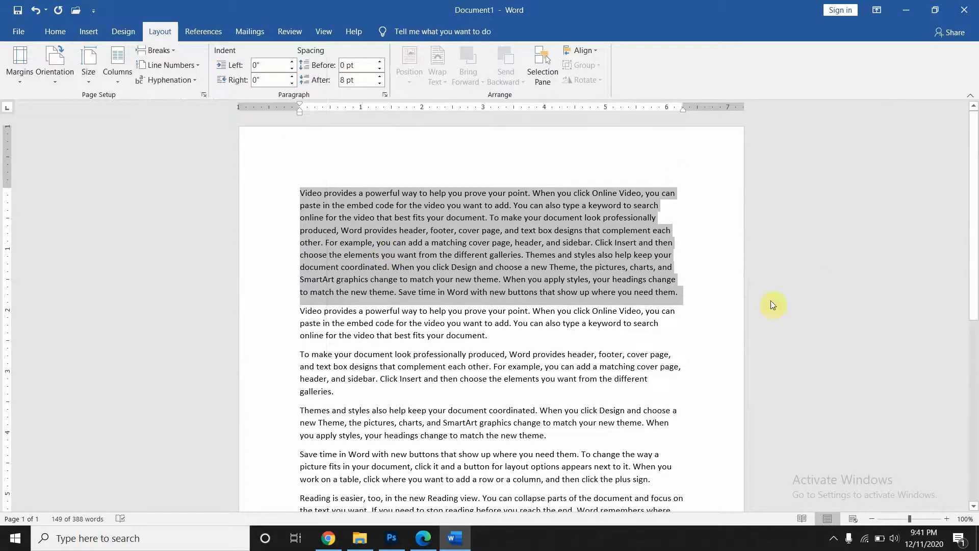
pyautogui.click(682, 293)
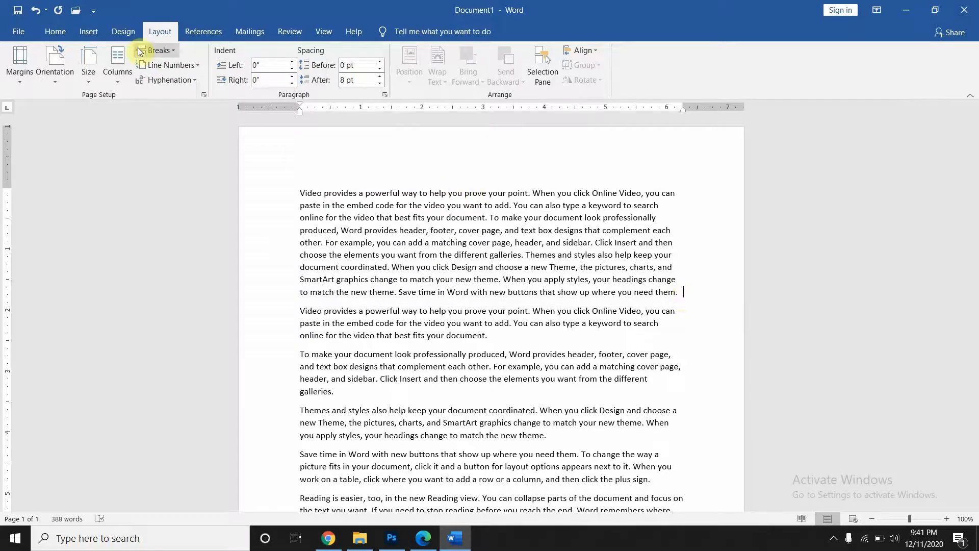
# - Insert a Next Page section break so the text starts on a new page
pyautogui.click(166, 54)
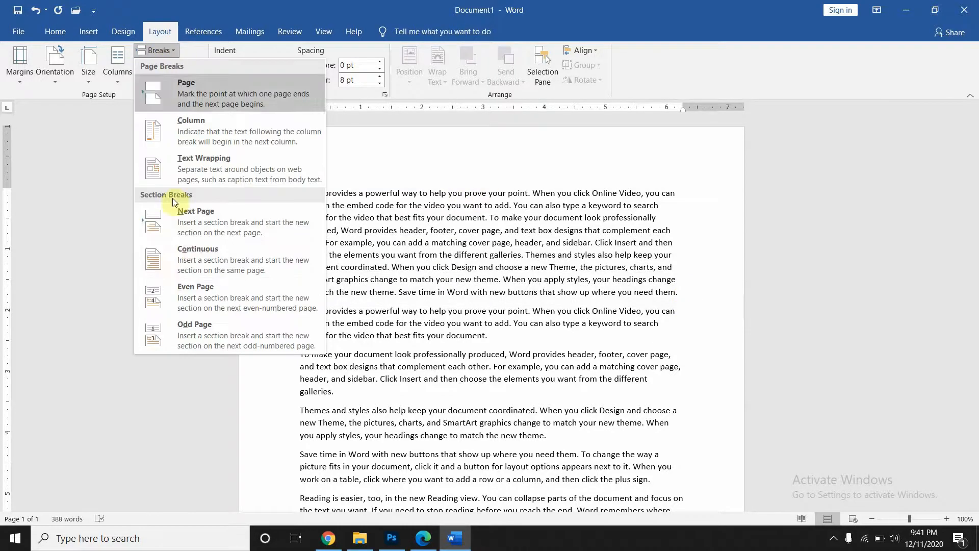
pyautogui.click(193, 234)
pyautogui.scroll(-5, 403, 208)
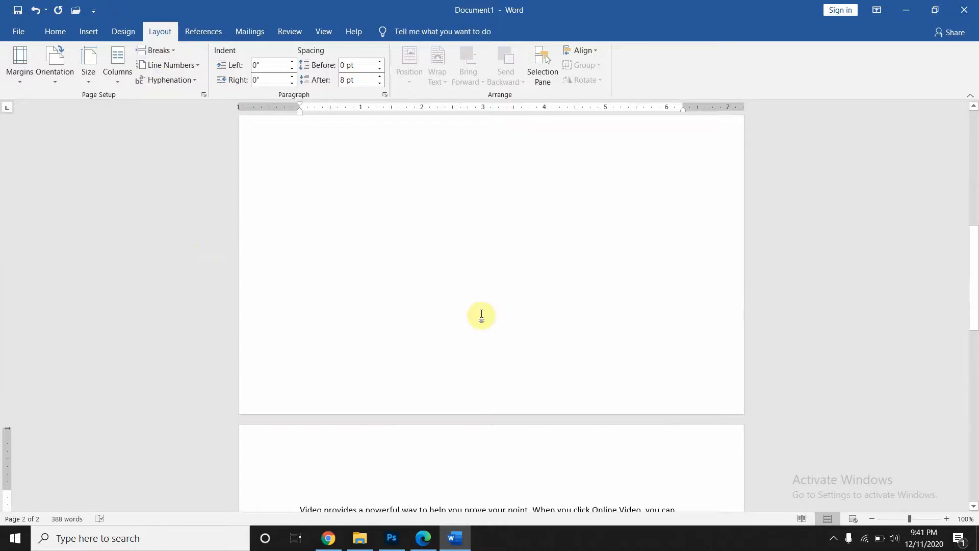
pyautogui.scroll(-7, 481, 315)
pyautogui.scroll(2, 482, 316)
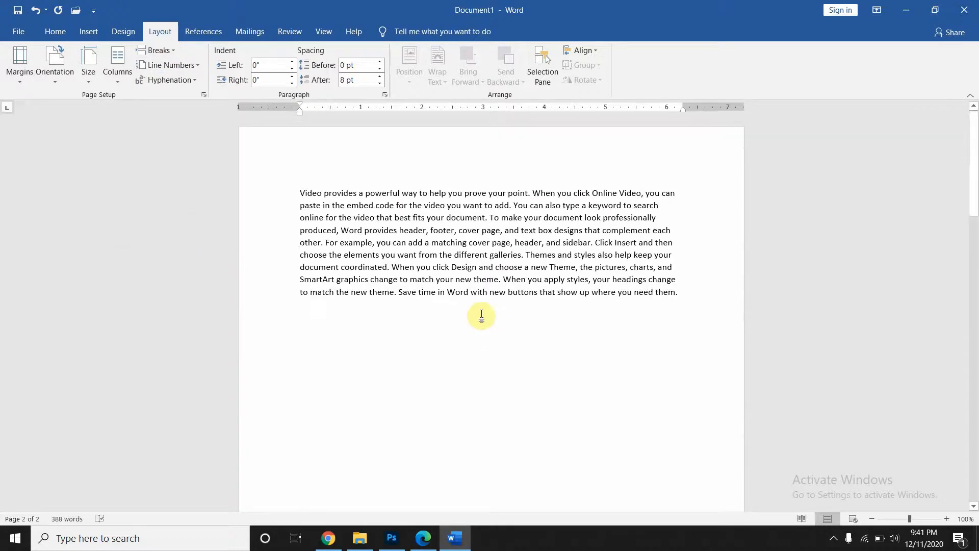
# - Add a Continuous section break after "document." on page 2
pyautogui.click(689, 294)
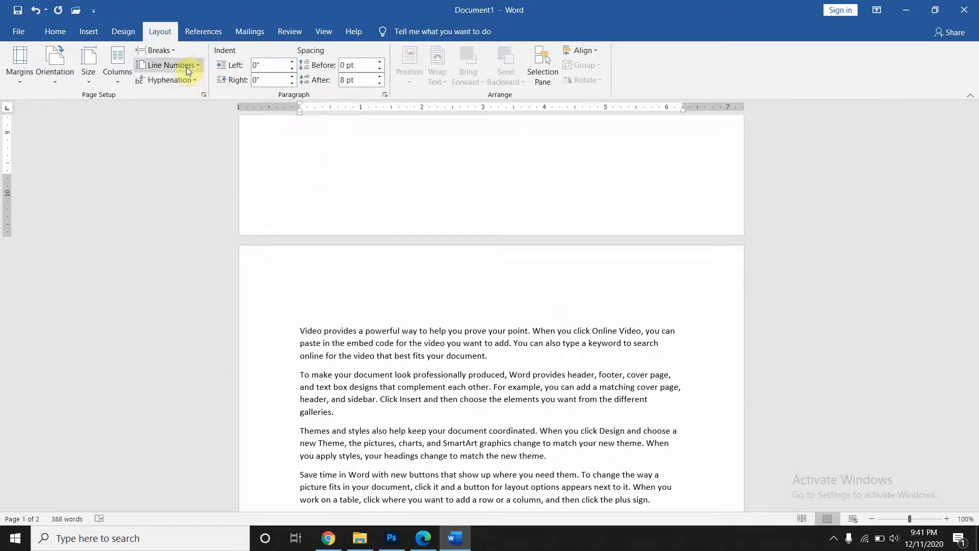
pyautogui.click(163, 51)
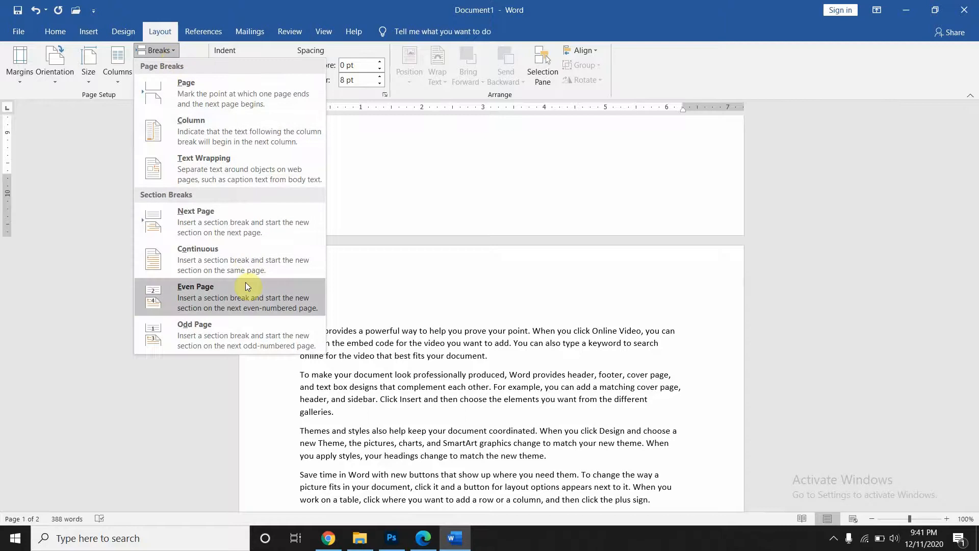
pyautogui.click(511, 306)
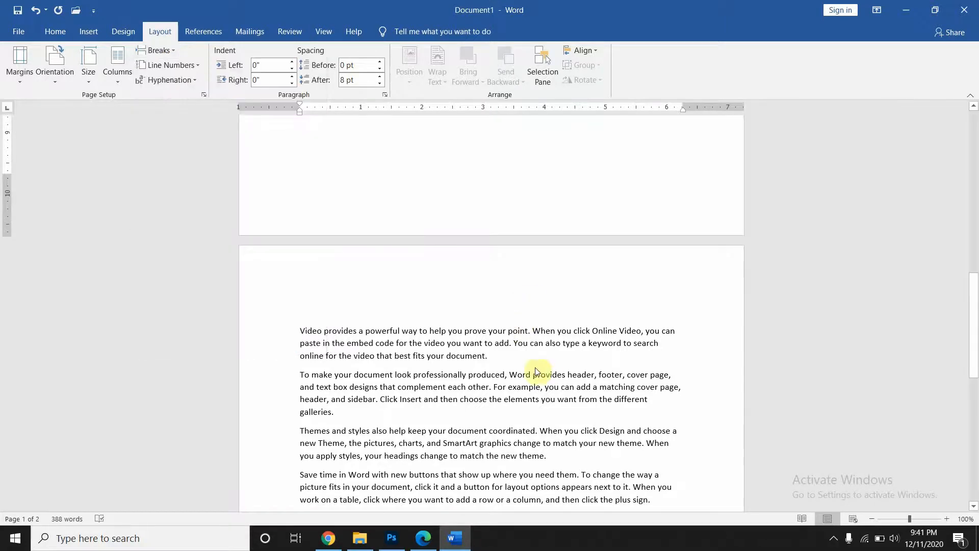
pyautogui.click(501, 356)
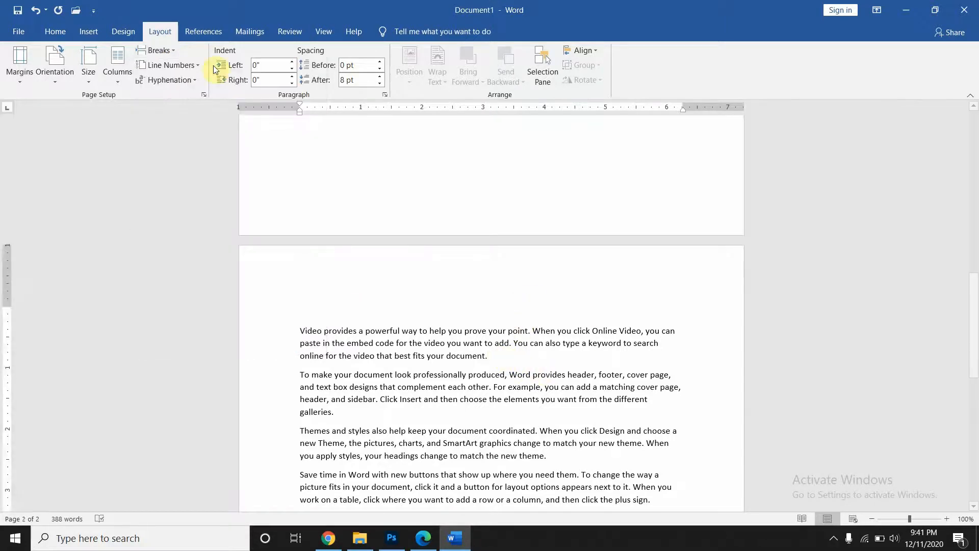
pyautogui.click(161, 51)
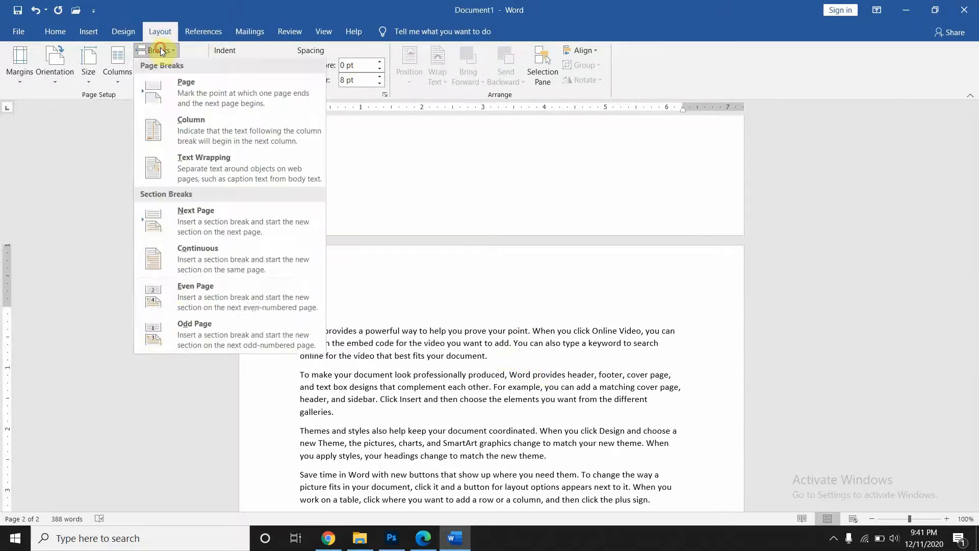
pyautogui.click(187, 262)
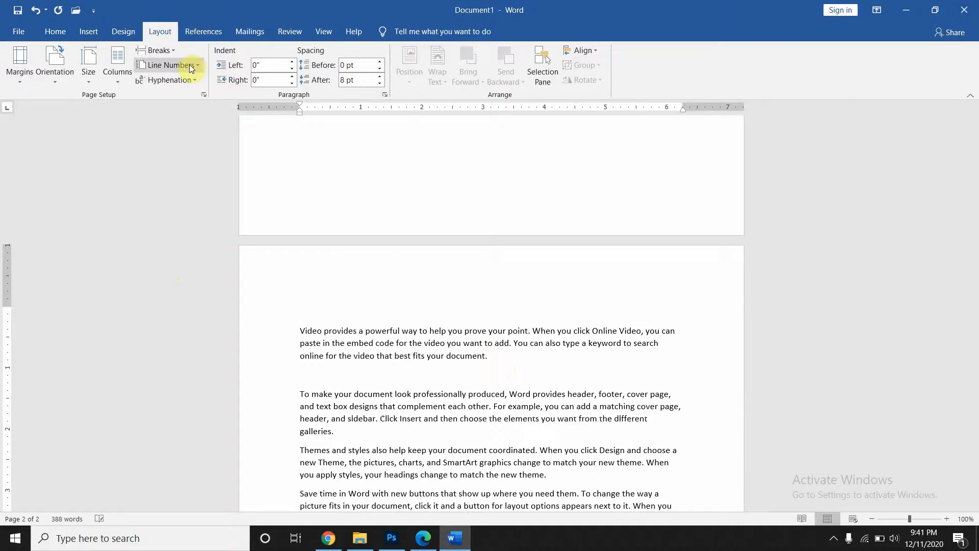
pyautogui.click(172, 53)
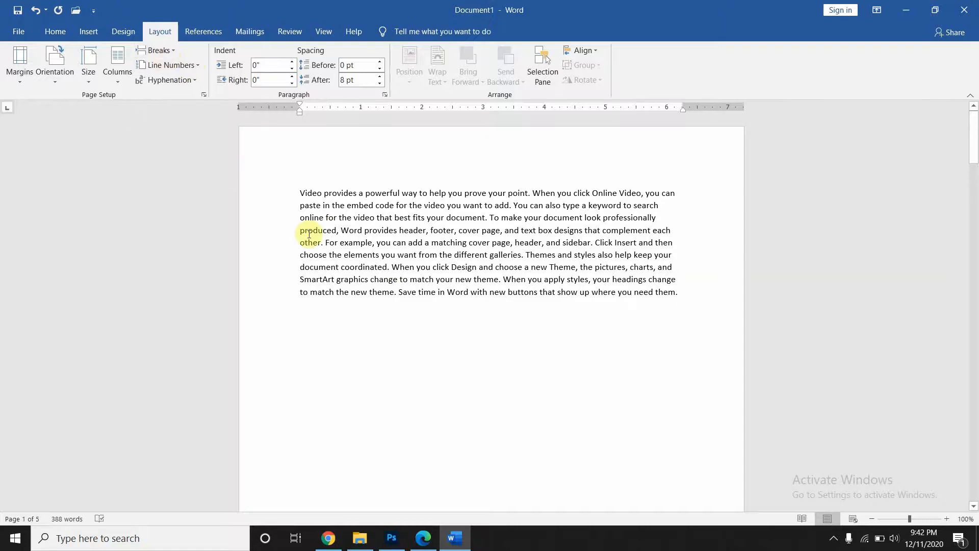
# - Undo both section breaks with Ctrl+Z and select the text from the document start
pyautogui.hotkey('ctrl', 'z')
pyautogui.hotkey('ctrl', 'z')
pyautogui.hotkey('ctrl', 'z')
pyautogui.hotkey('ctrl', 'z')
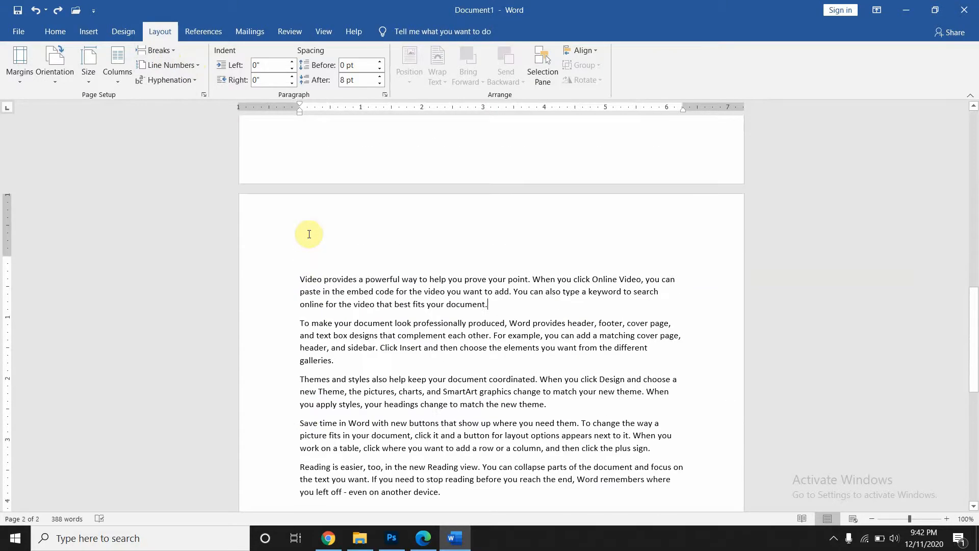
pyautogui.hotkey('ctrl', 'z')
pyautogui.hotkey('ctrl', 'z')
pyautogui.hotkey('ctrl', 'z')
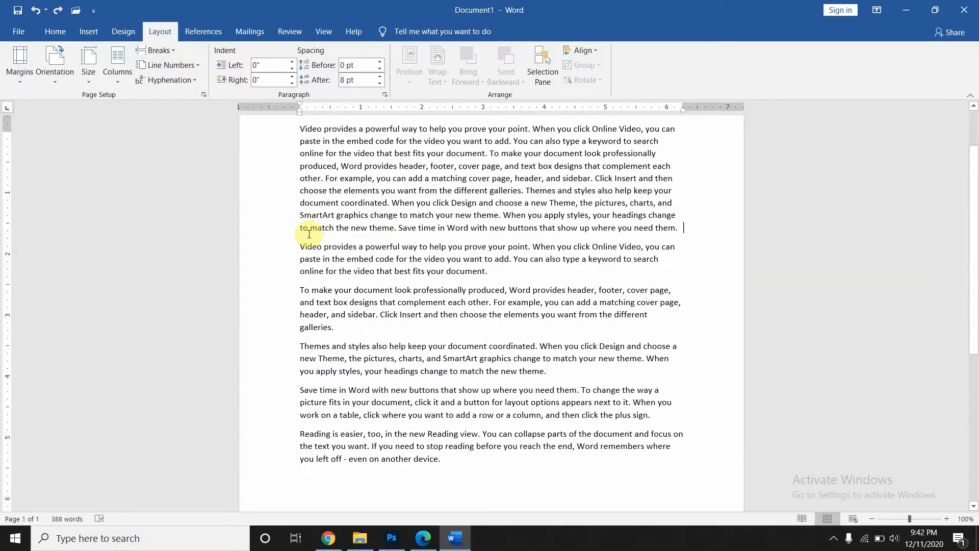
pyautogui.scroll(2, 309, 234)
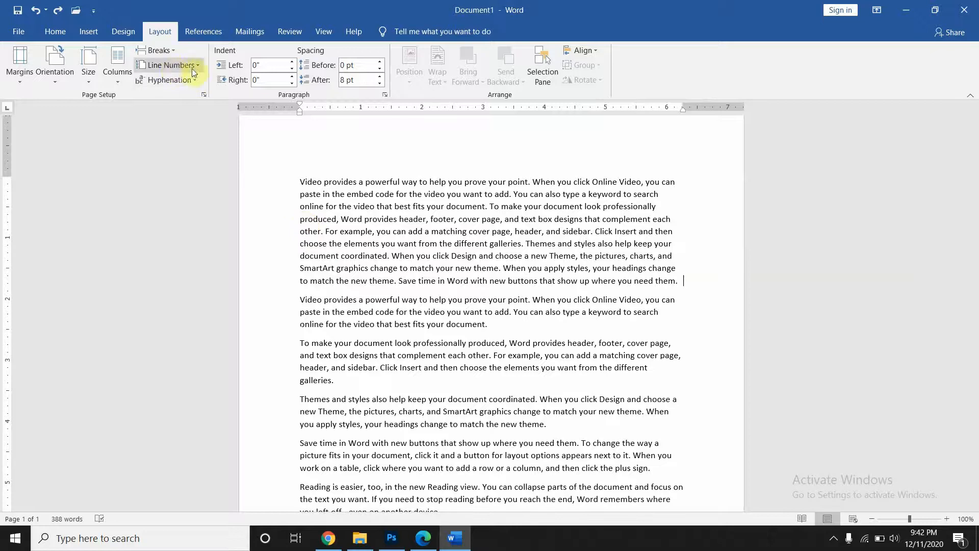
pyautogui.moveTo(299, 181); pyautogui.dragTo(561, 312)
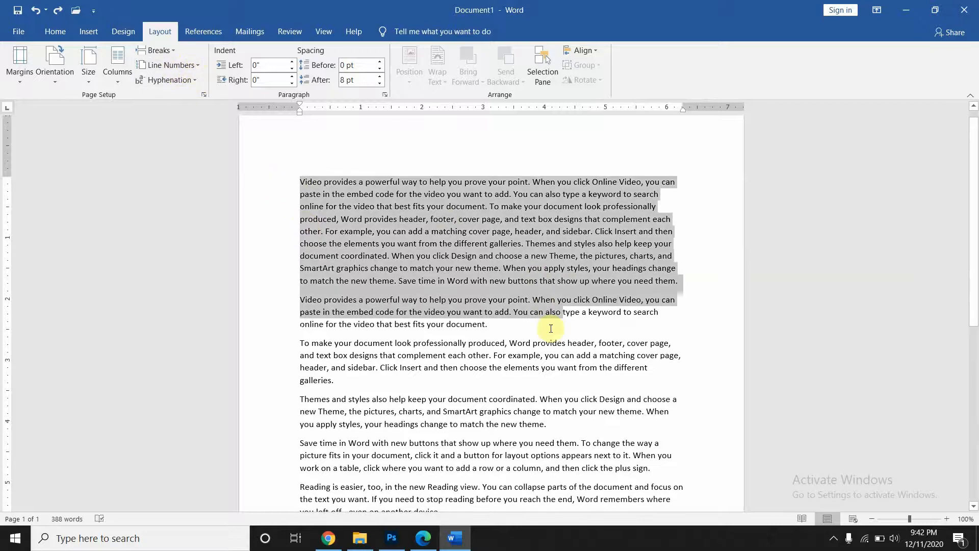
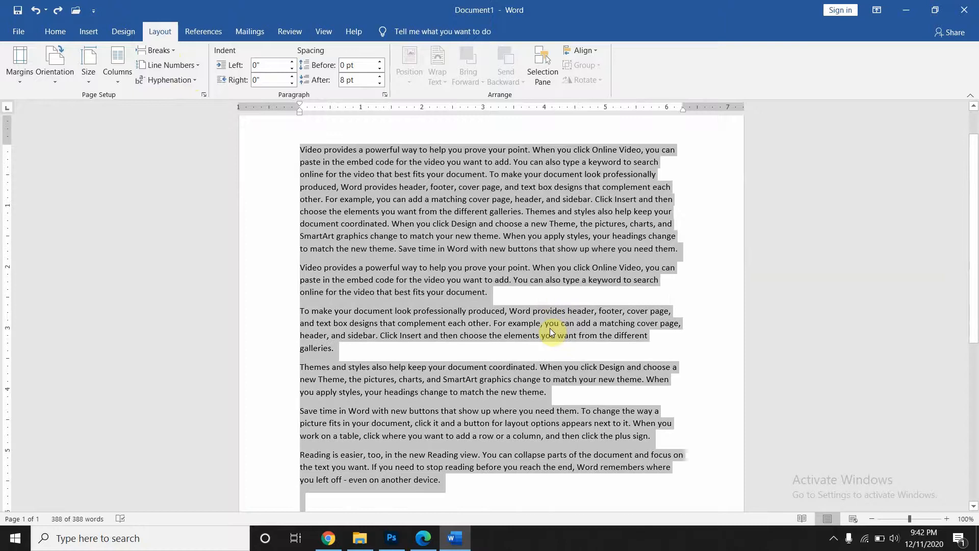
# - Apply continuous line numbering, select lines 1–6, then undo the numbering
pyautogui.click(182, 62)
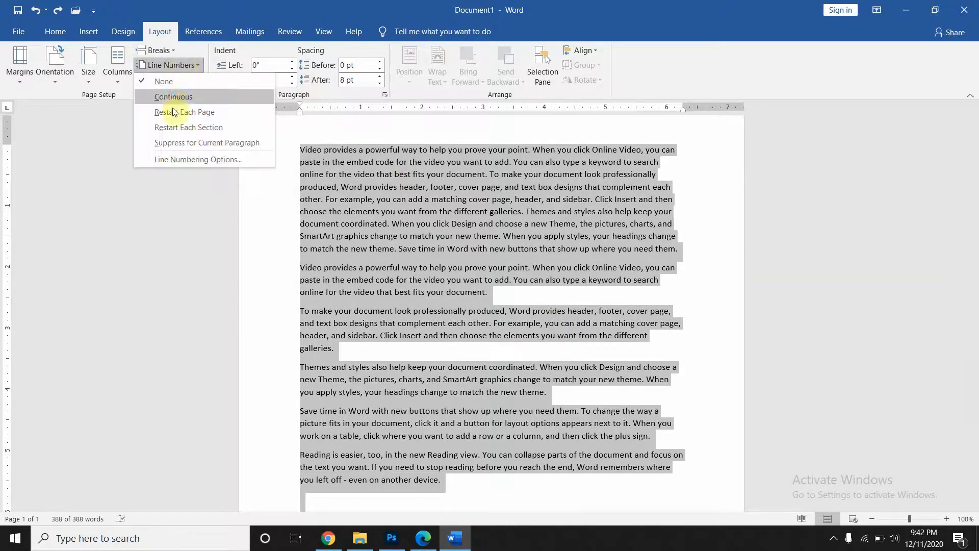
pyautogui.click(173, 97)
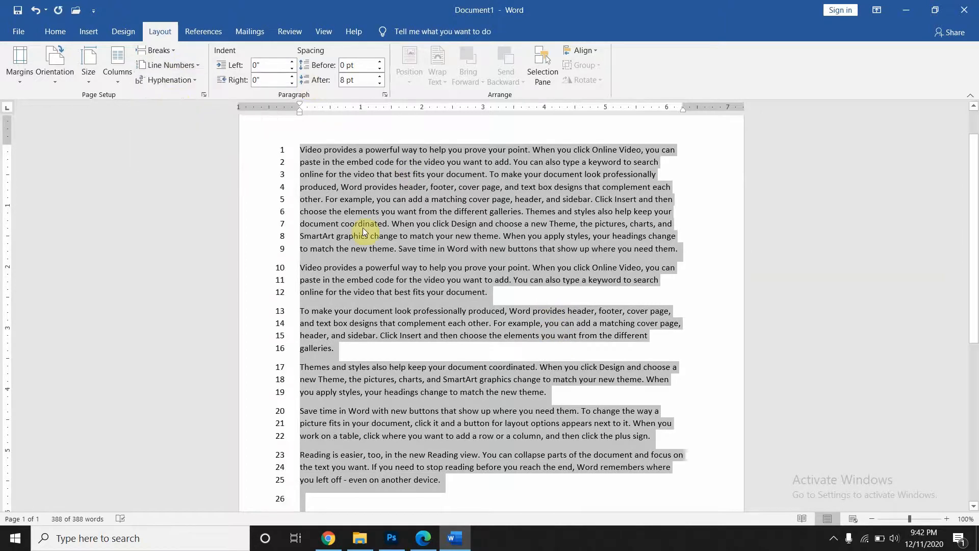
pyautogui.scroll(-3, 363, 219)
pyautogui.scroll(3, 363, 220)
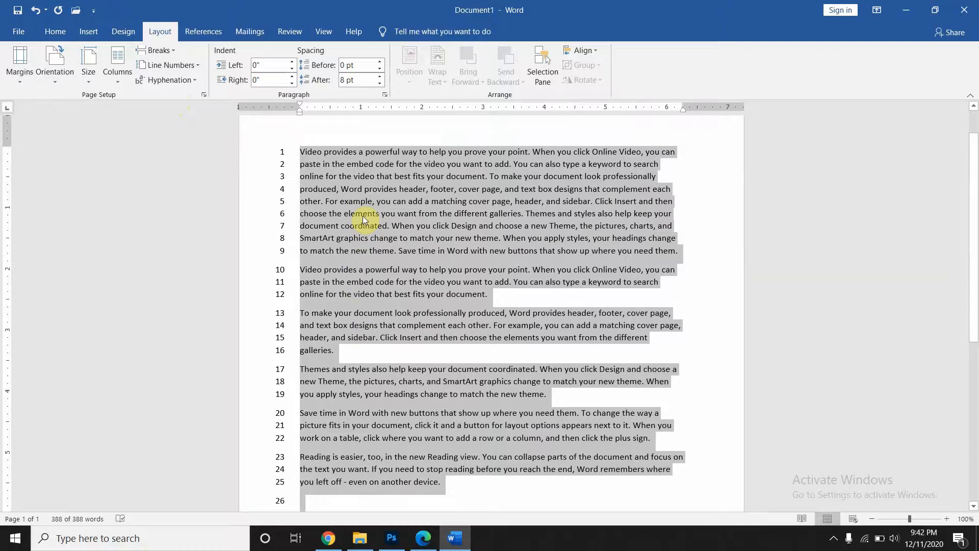
pyautogui.click(364, 220)
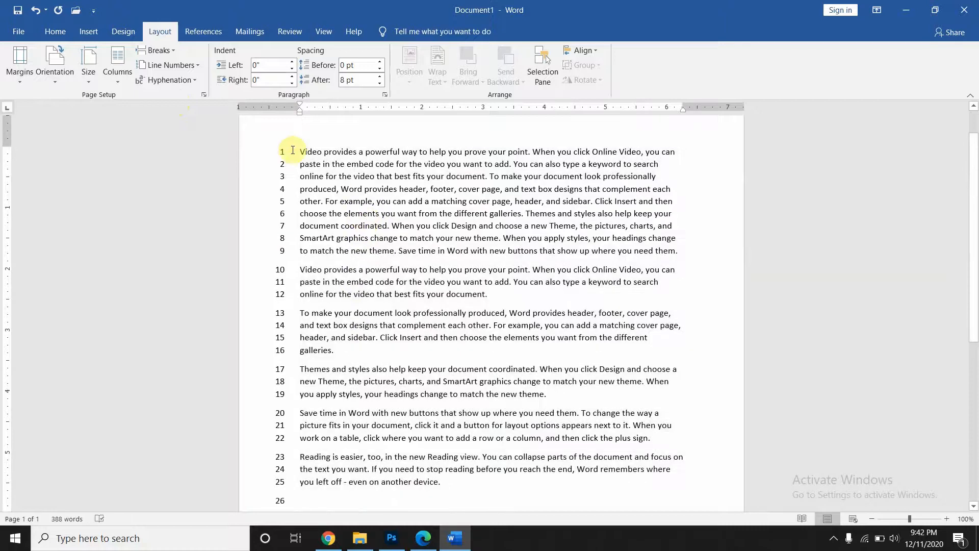
pyautogui.moveTo(300, 150); pyautogui.dragTo(417, 216)
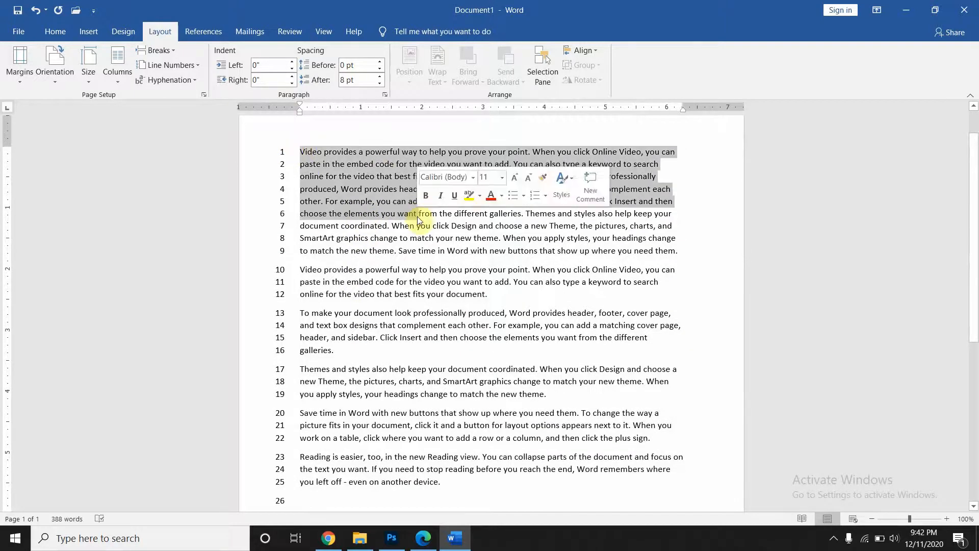
pyautogui.hotkey('ctrl', 'z')
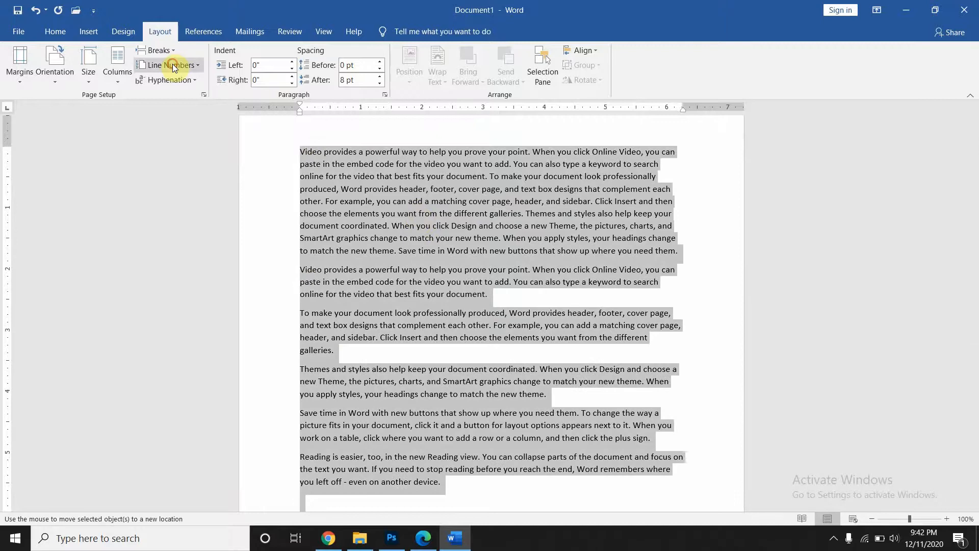
# - Restart line numbers at each section, giving 1–9 then 1–17
pyautogui.click(172, 63)
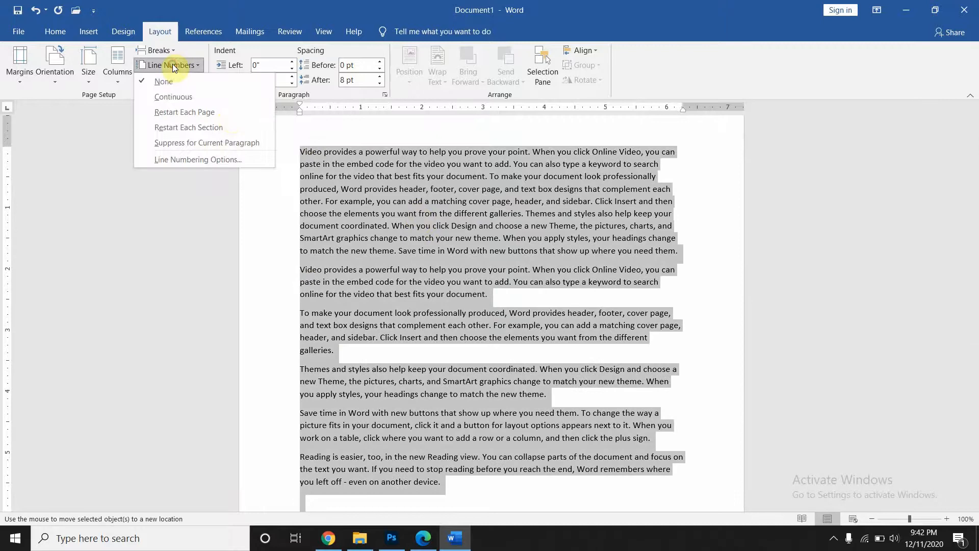
pyautogui.click(218, 127)
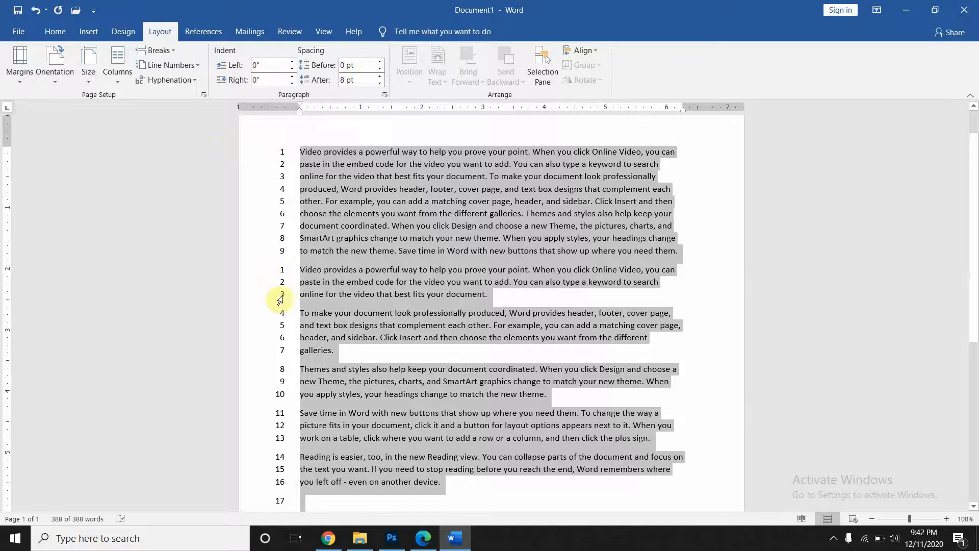
pyautogui.click(384, 299)
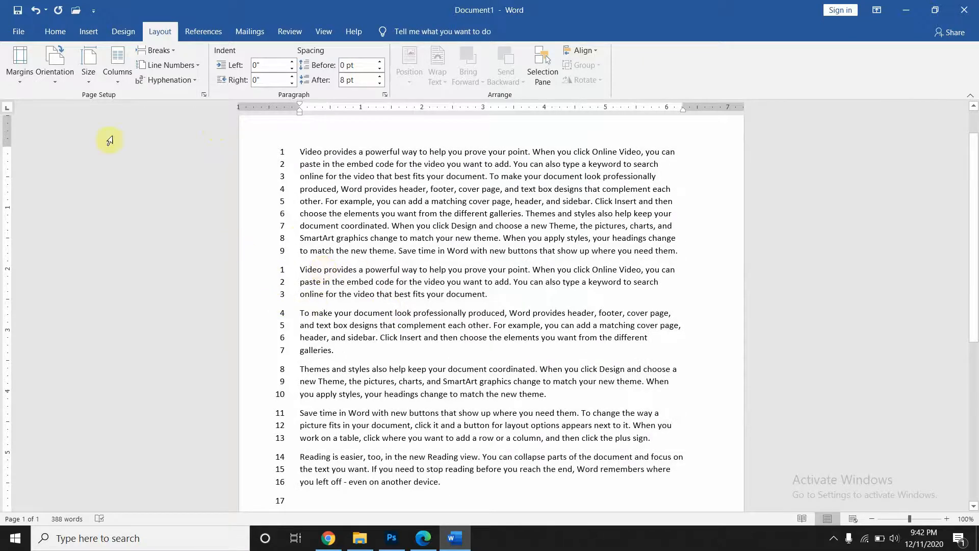
pyautogui.click(167, 65)
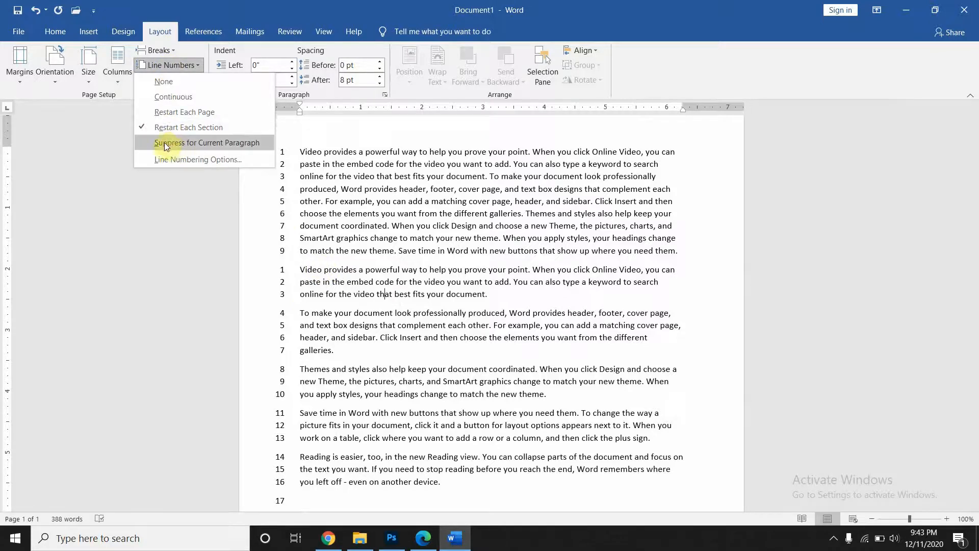
# - Switch line numbering to Restart Each Page and check lines 9, 6 and 1
pyautogui.click(182, 115)
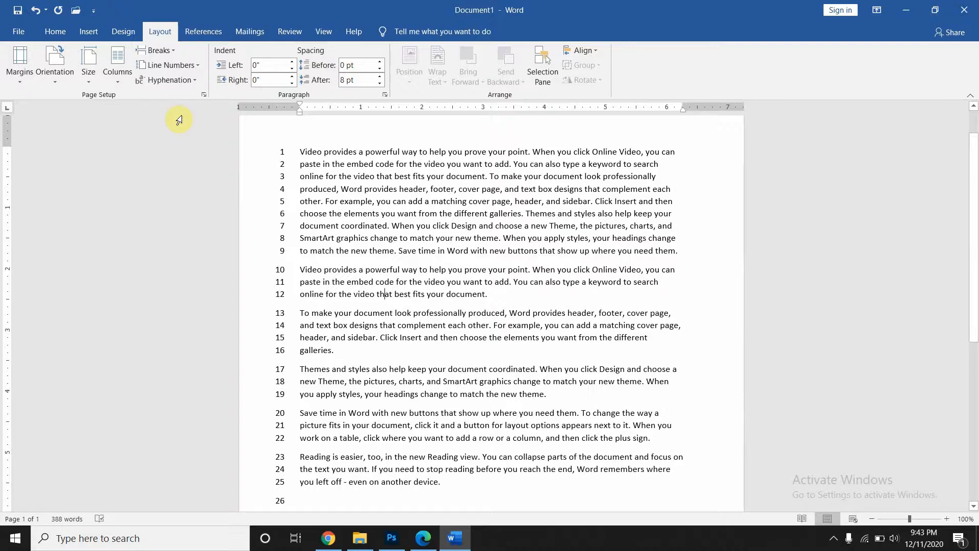
pyautogui.click(283, 253)
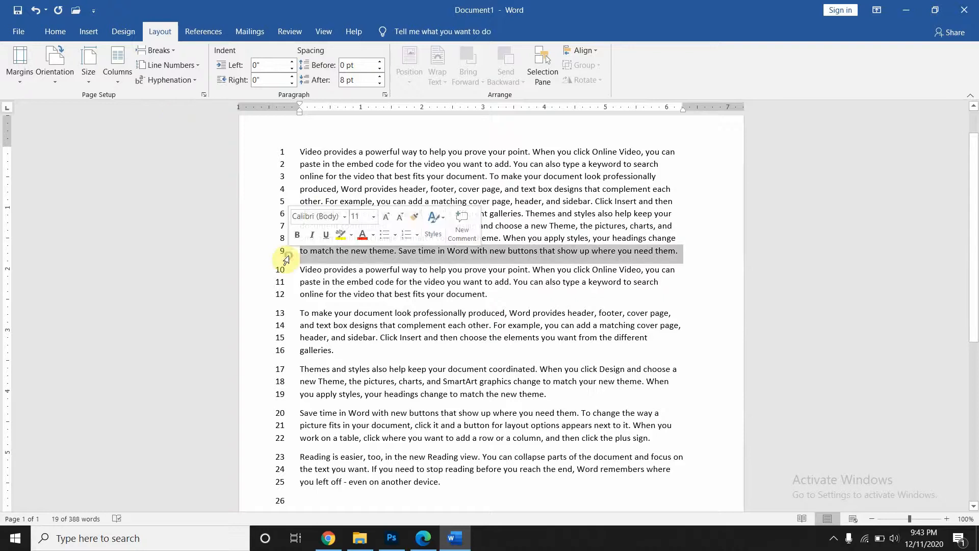
pyautogui.click(257, 216)
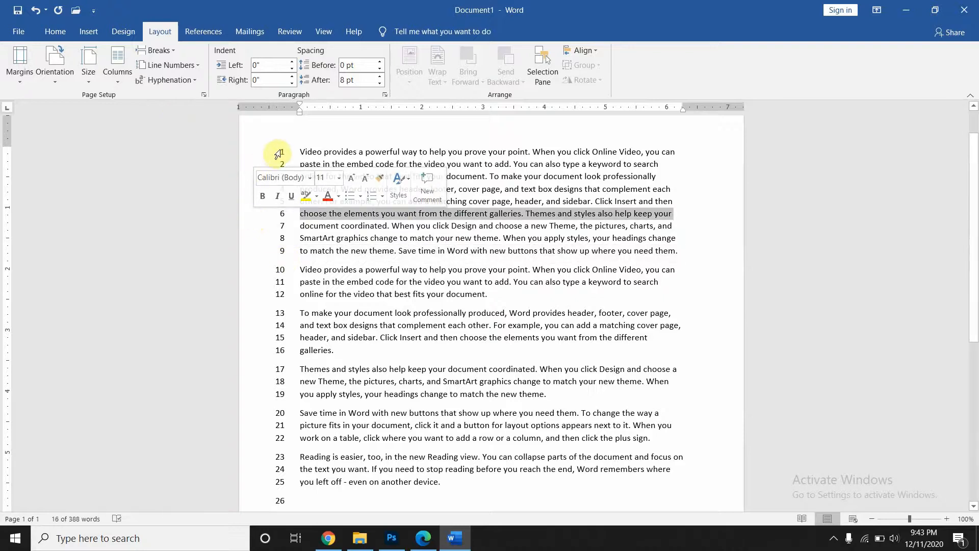
pyautogui.scroll(-10, 548, 351)
pyautogui.scroll(10, 549, 350)
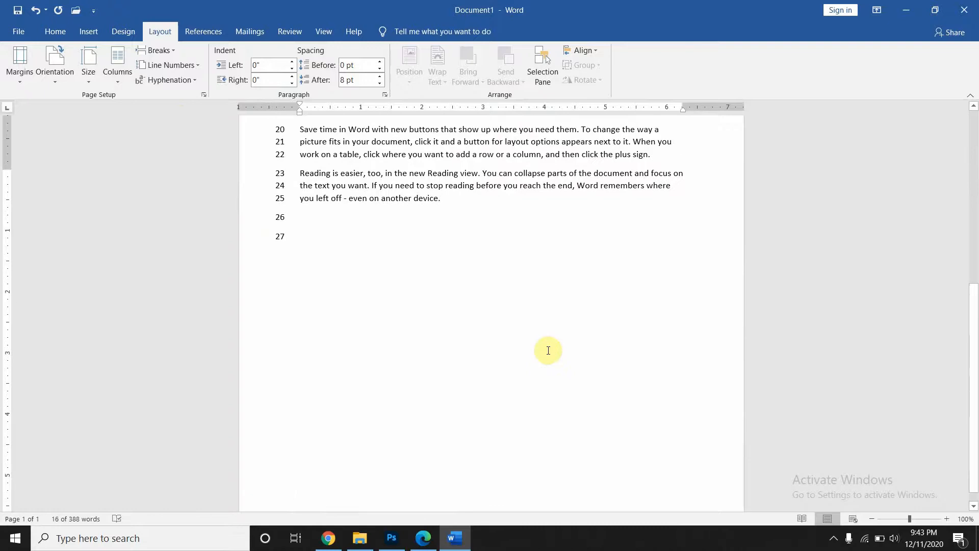
pyautogui.click(524, 272)
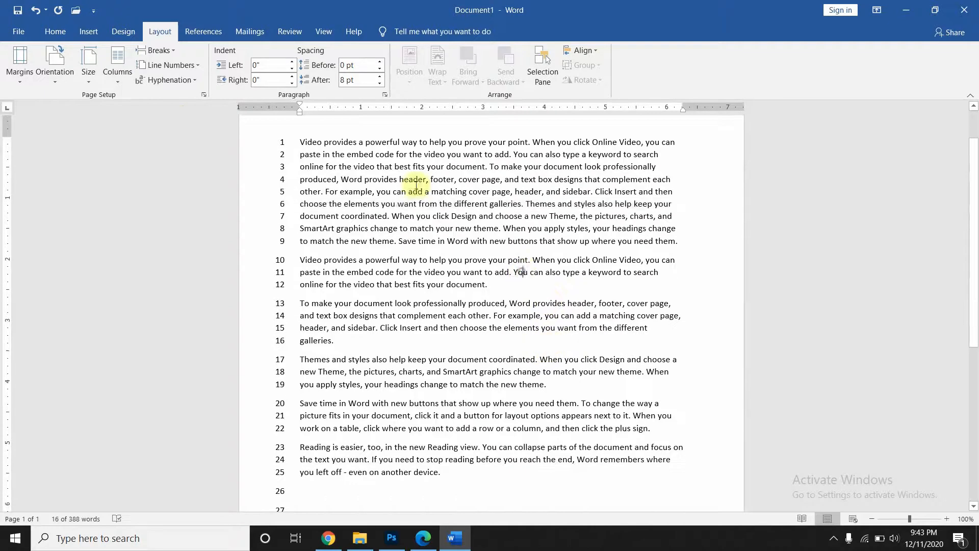
pyautogui.click(289, 143)
pyautogui.click(311, 142)
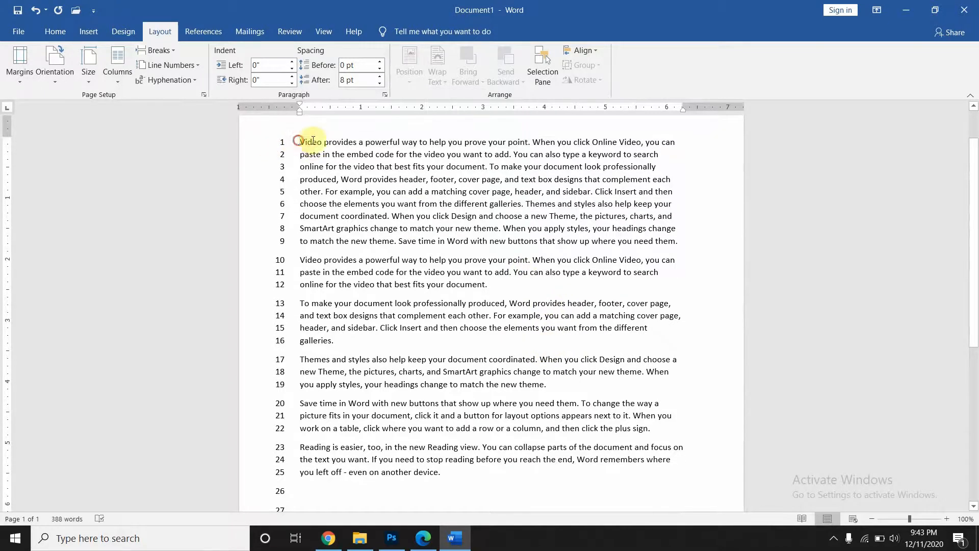
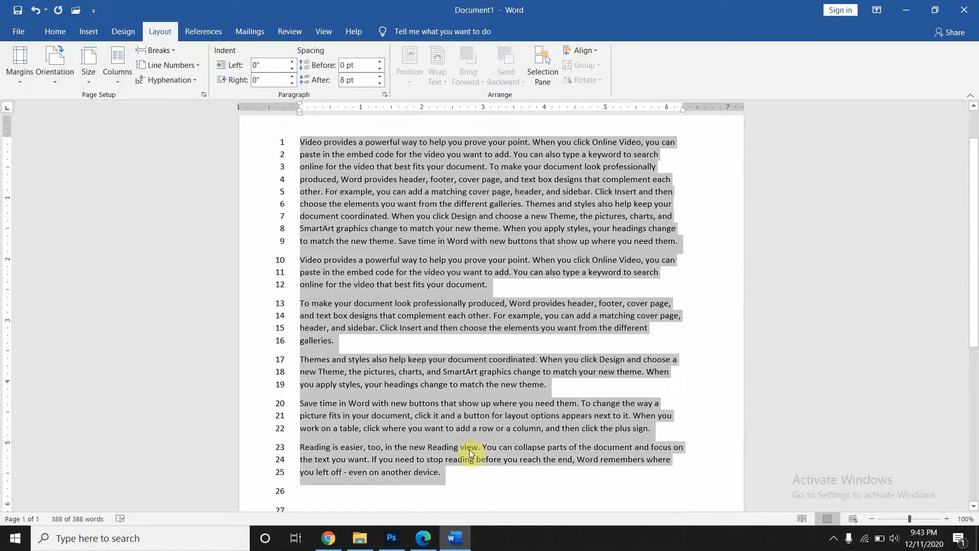
# - Undo the line numbering across the document and put the caret after paragraph one
pyautogui.hotkey('ctrl', 'z')
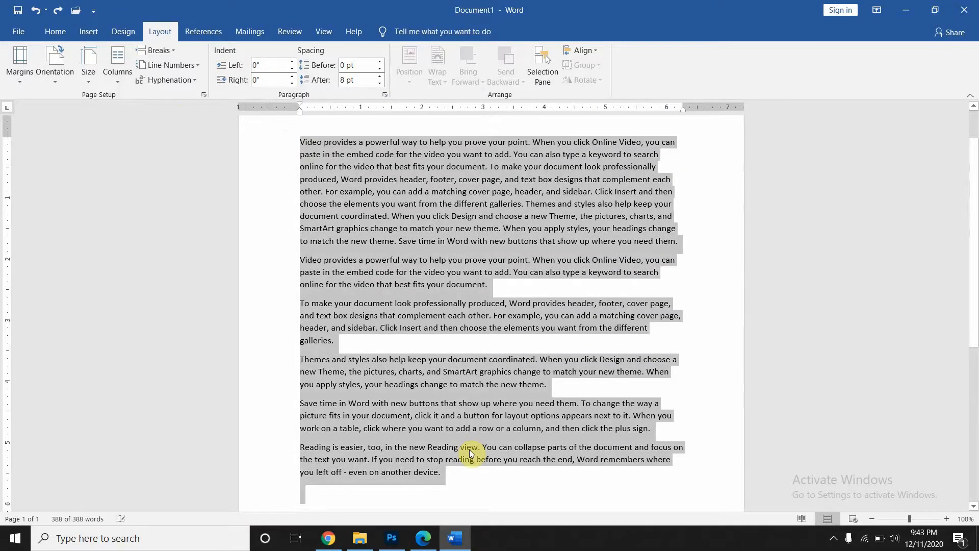
pyautogui.click(470, 451)
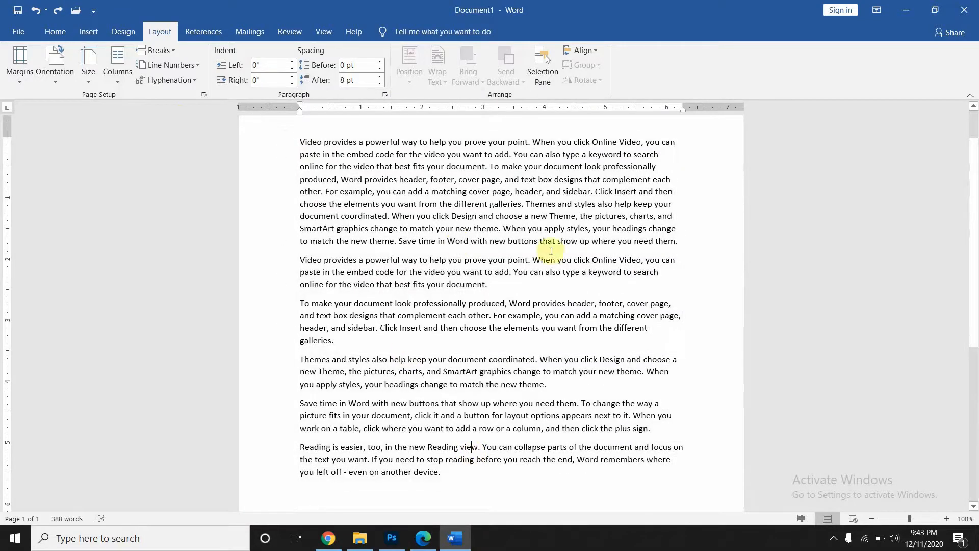
pyautogui.click(682, 245)
# - Insert a Next Page section break after paragraph one, then put the caret after 'galleries.'
pyautogui.click(158, 50)
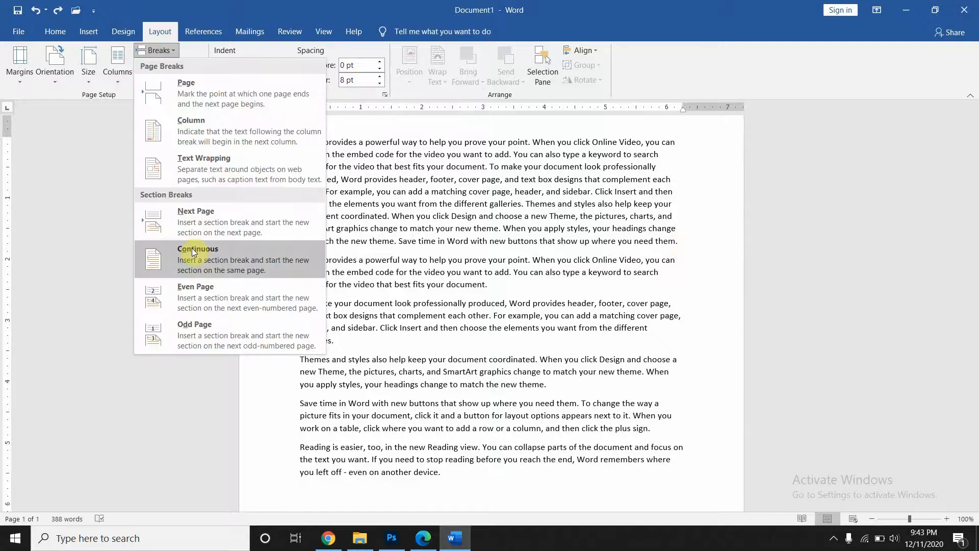
pyautogui.click(188, 231)
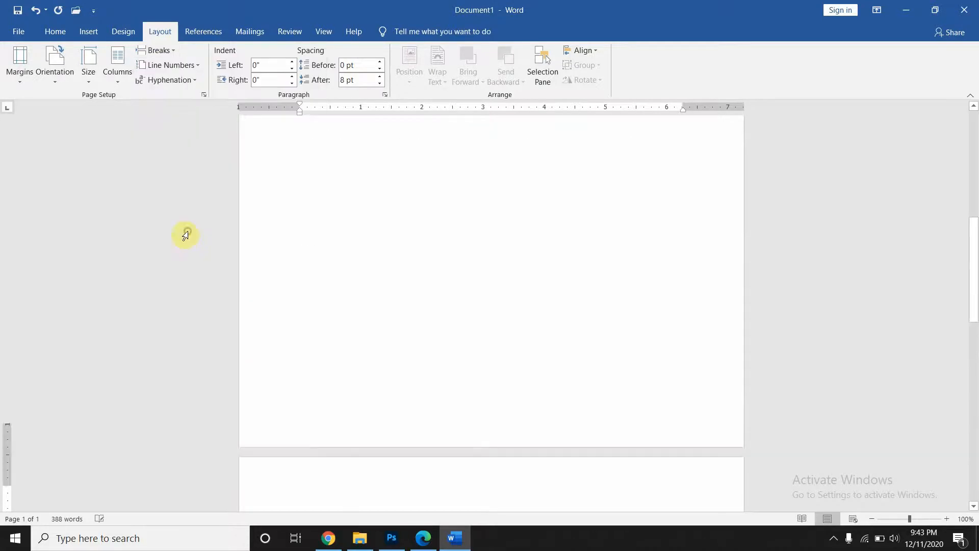
pyautogui.scroll(-8, 476, 346)
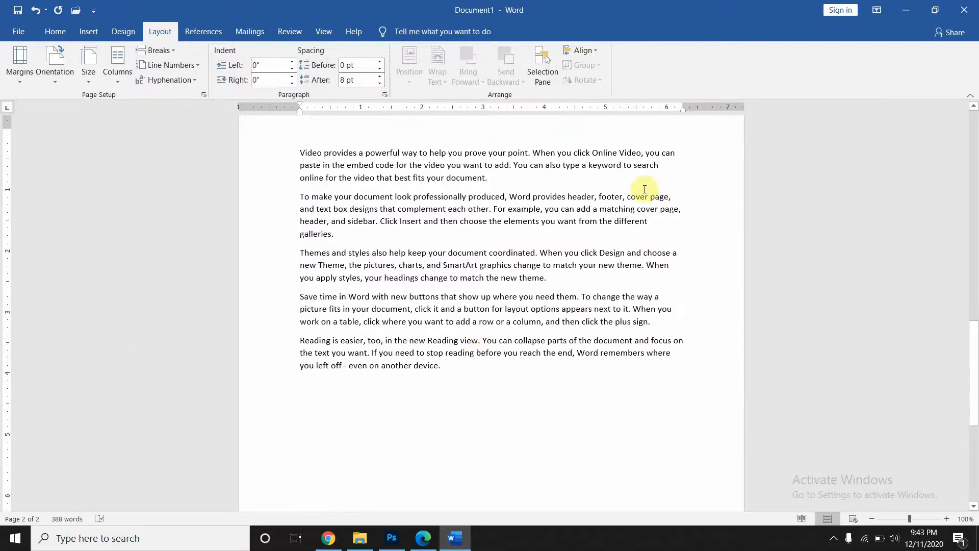
pyautogui.click(473, 238)
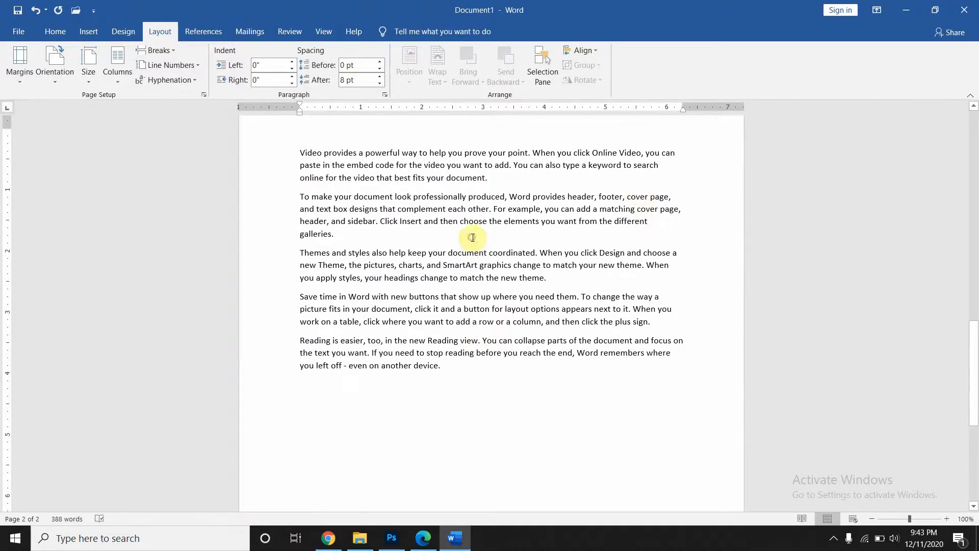
# - Insert a Next Page section break so 'Themes and styles' begins page 3
pyautogui.click(168, 51)
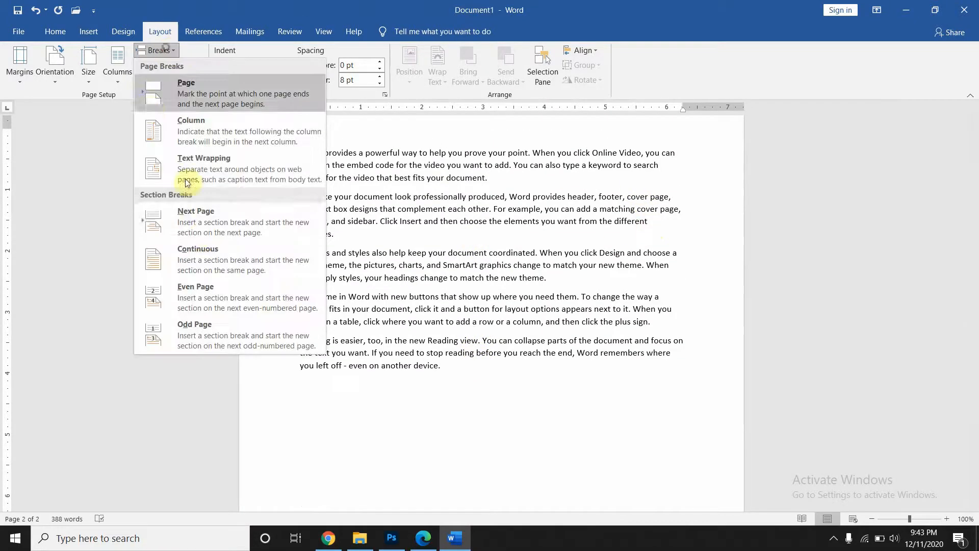
pyautogui.click(201, 228)
pyautogui.scroll(18, 396, 274)
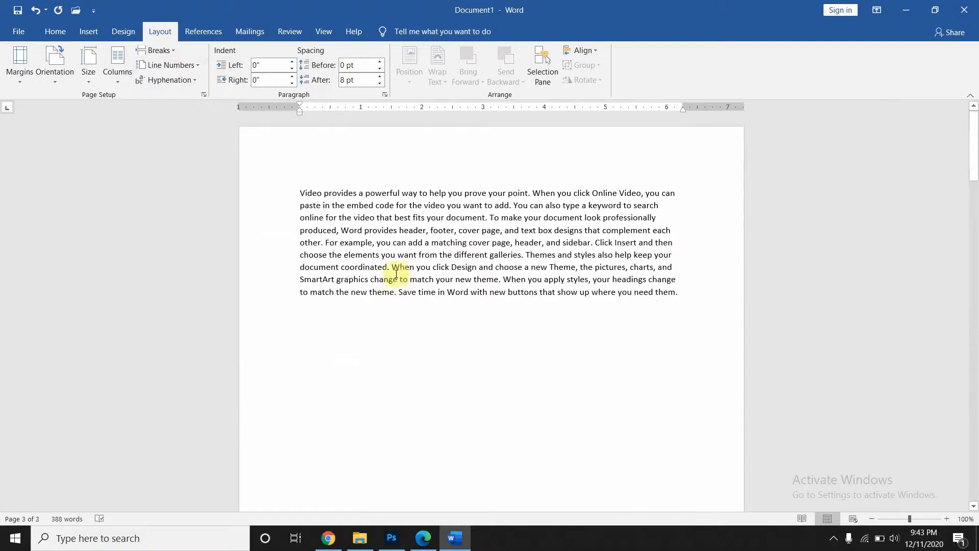
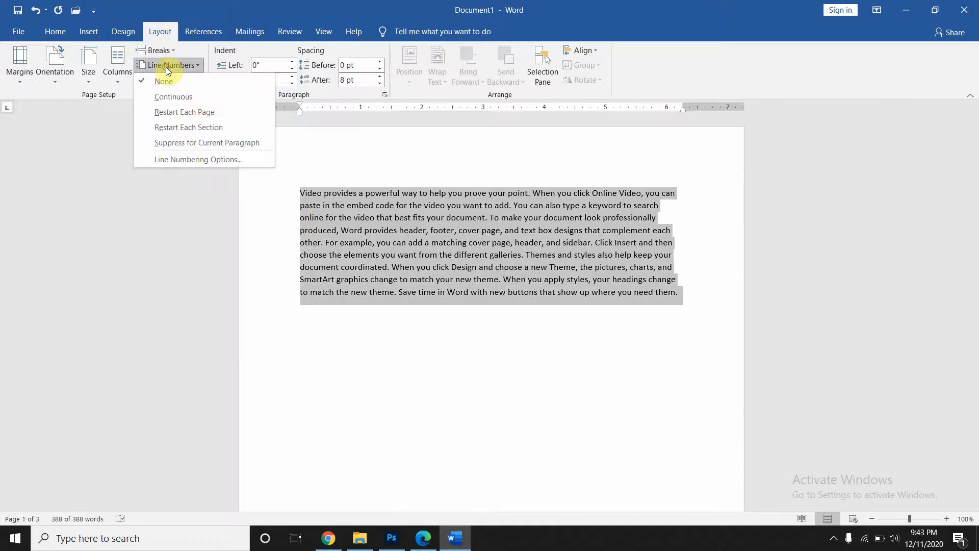
# - Number the lines with Restart Each Page so each page starts again at 1
pyautogui.click(192, 113)
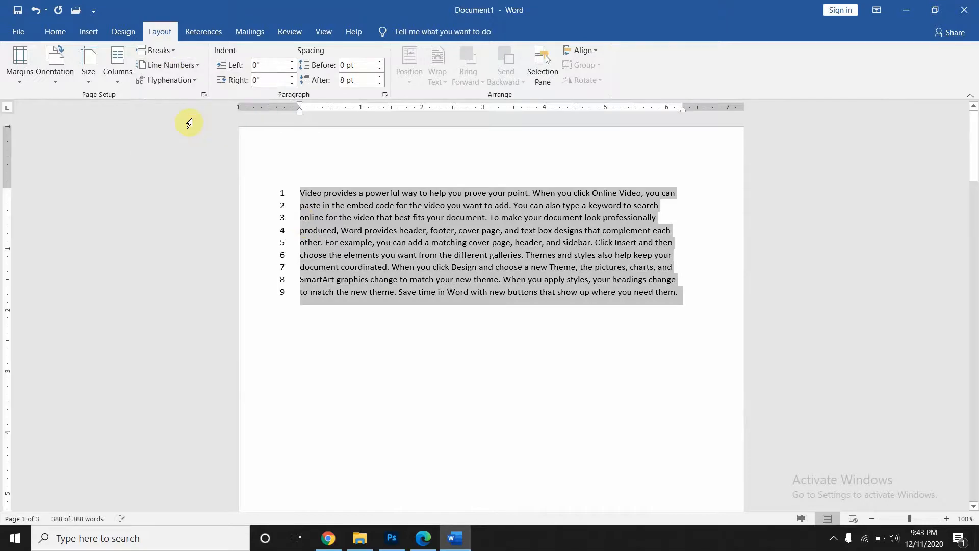
pyautogui.scroll(-2, 265, 284)
pyautogui.scroll(-10, 264, 284)
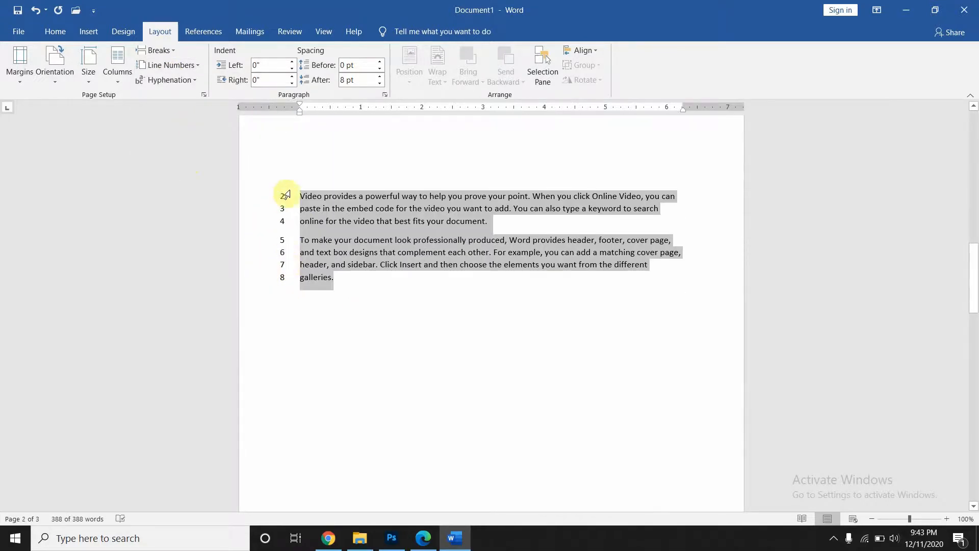
pyautogui.click(308, 175)
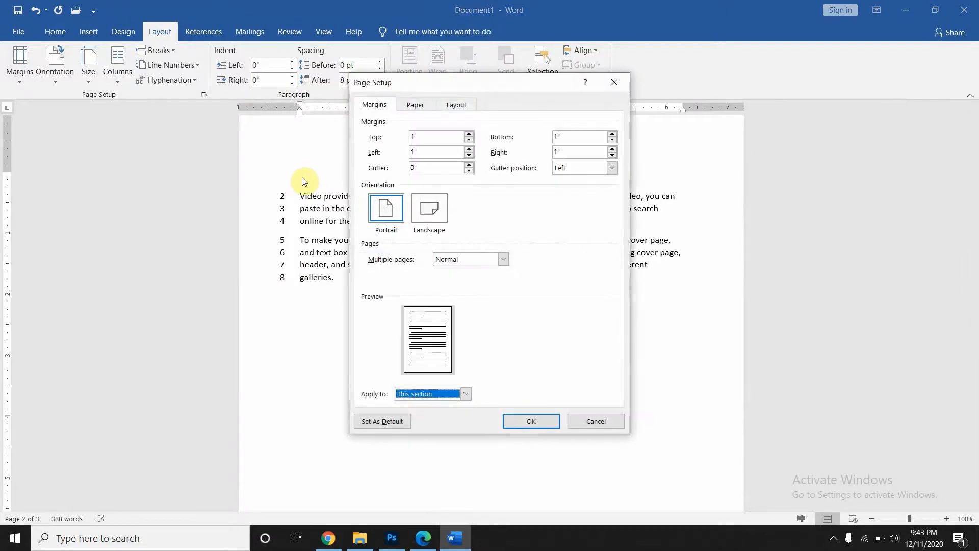
pyautogui.click(615, 84)
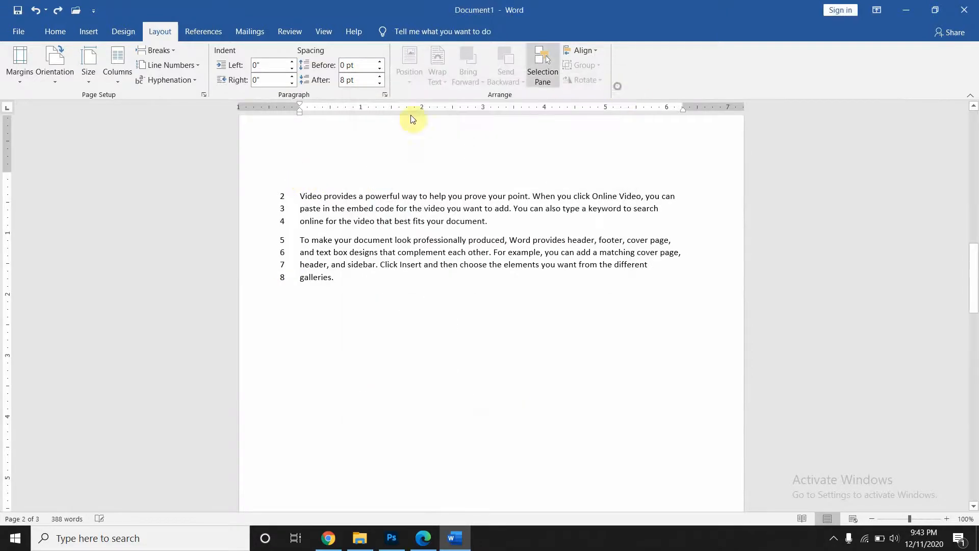
# - Delete the empty first line at the top of page 2
pyautogui.click(305, 172)
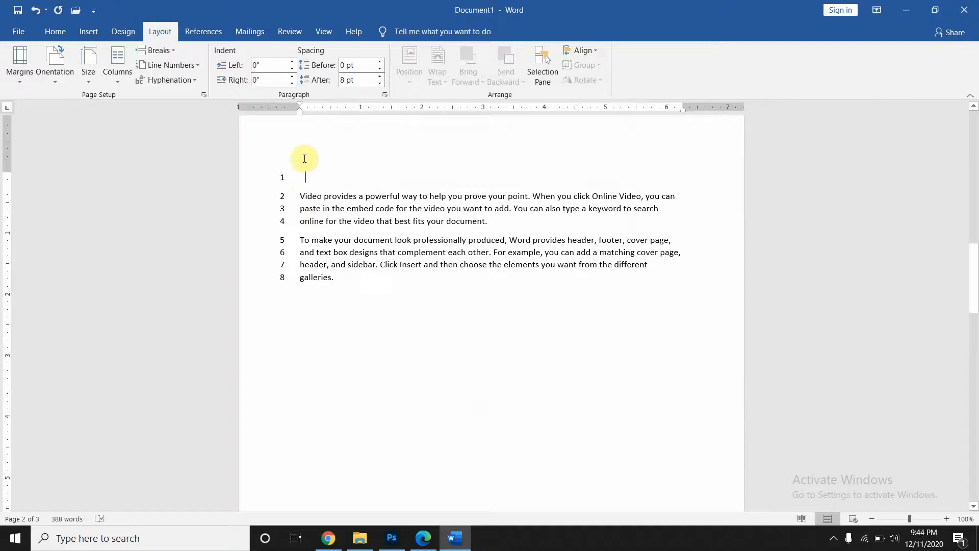
pyautogui.press('BackSpace')
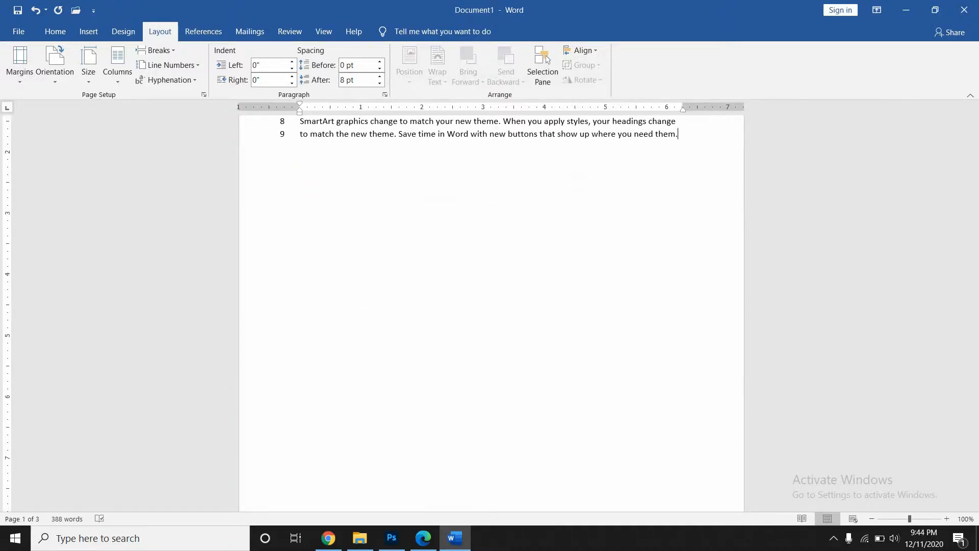
pyautogui.scroll(-20, 491, 313)
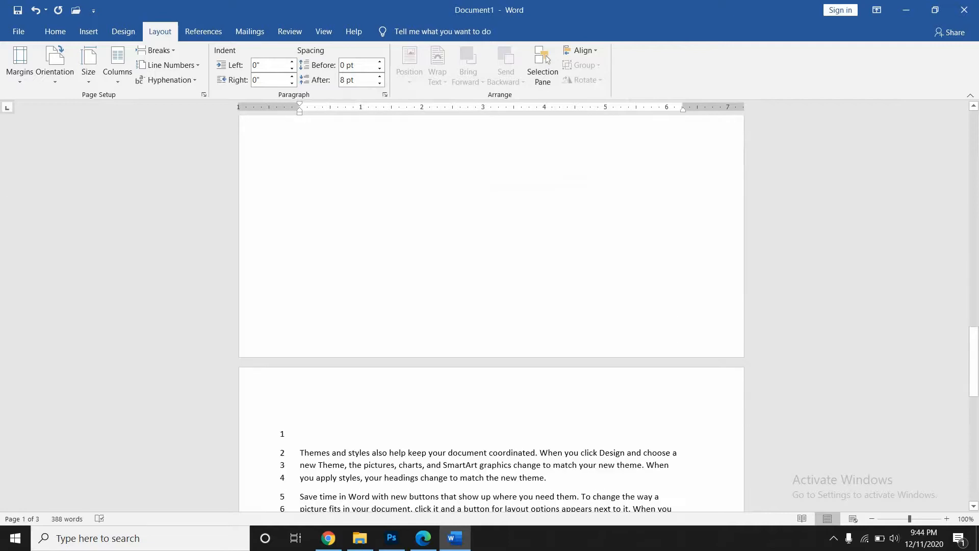
pyautogui.scroll(-8, 491, 313)
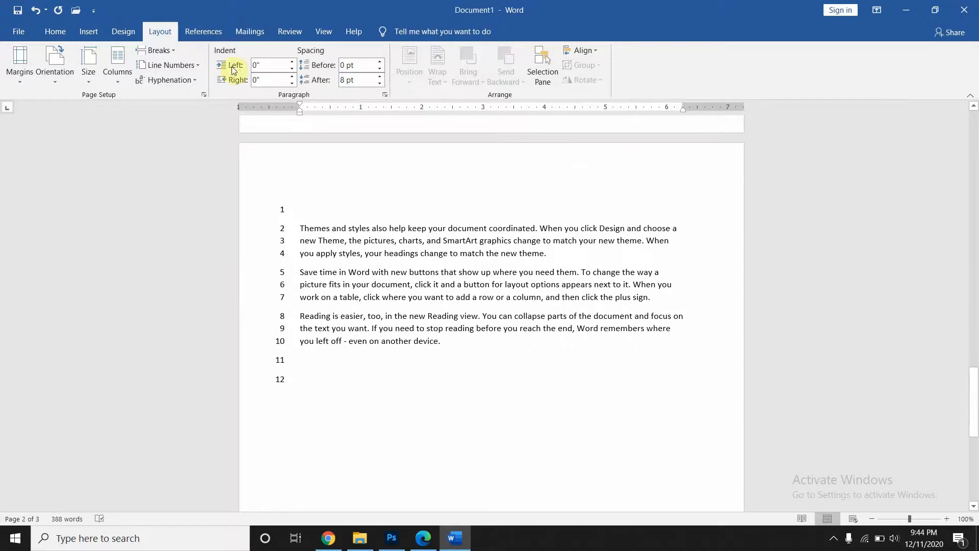
pyautogui.scroll(-10, 286, 406)
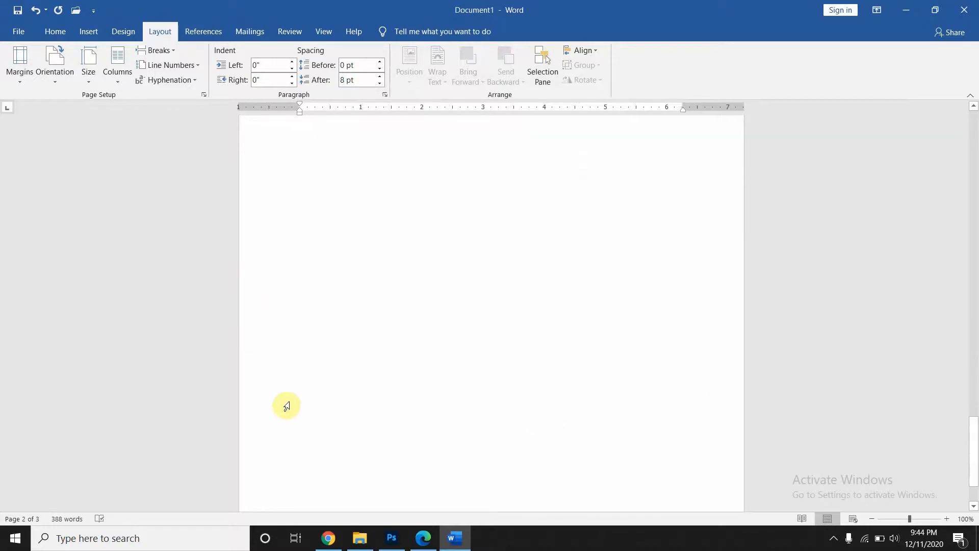
pyautogui.scroll(15, 286, 406)
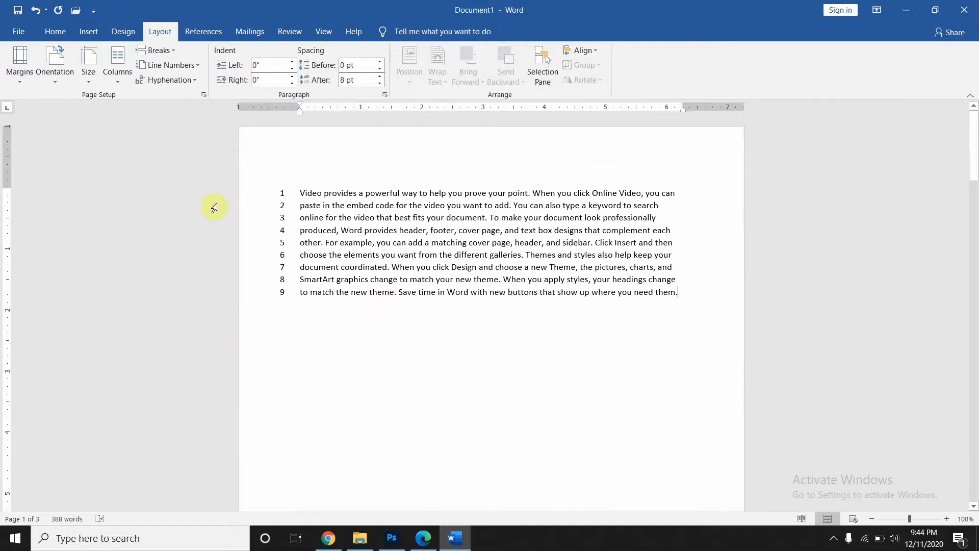
# - Undo the line numbering and earlier edits back to one page, then show the Hyphenation options
pyautogui.click(170, 66)
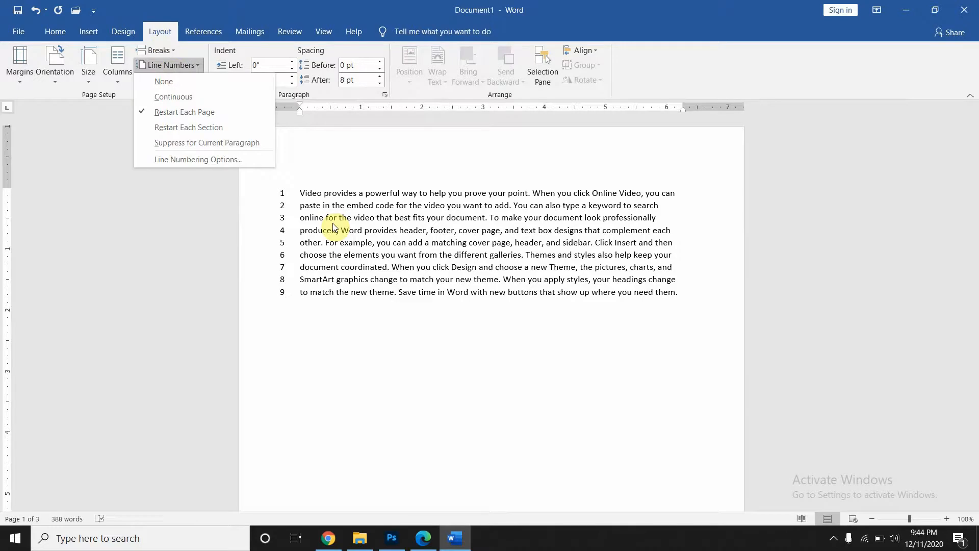
pyautogui.click(278, 196)
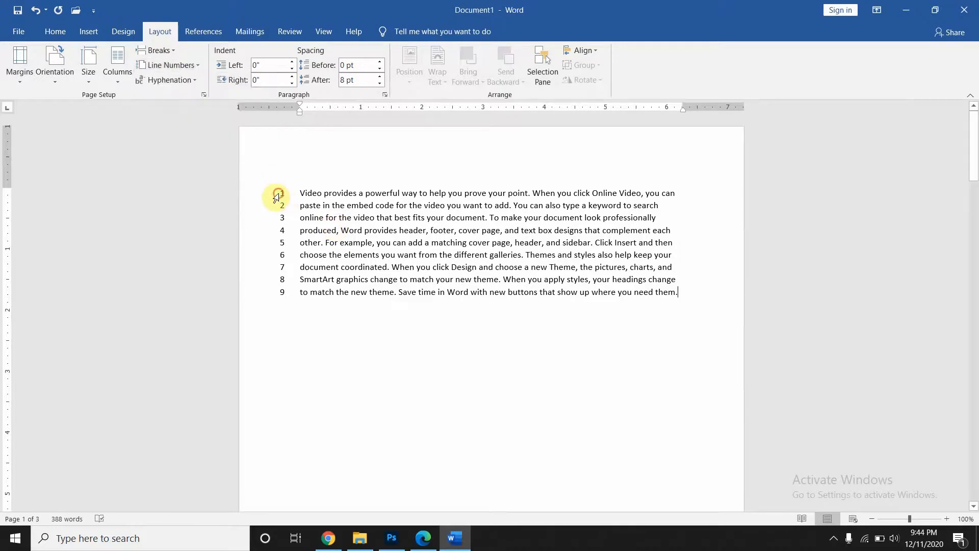
pyautogui.hotkey('ctrl', 'z')
pyautogui.hotkey('ctrl', 'z')
pyautogui.hotkey('ctrl', 'z')
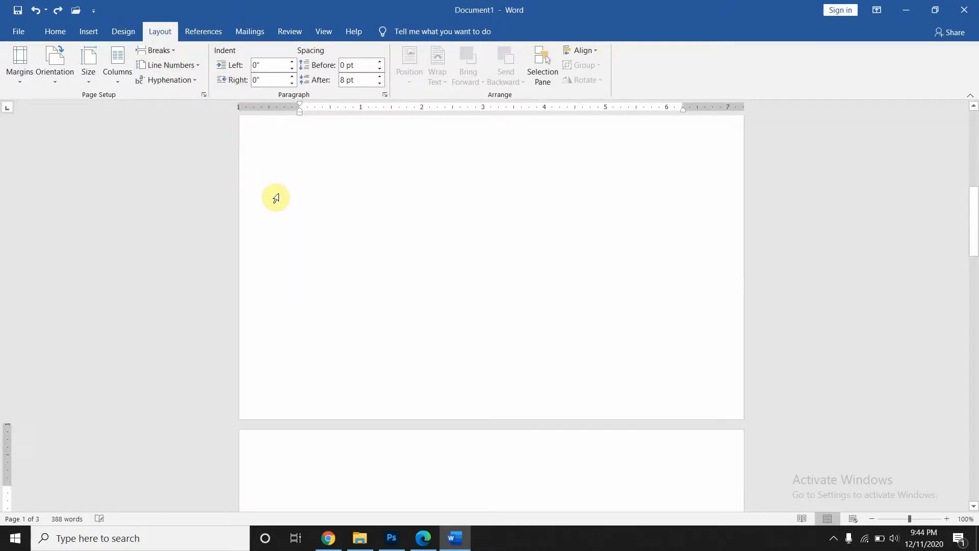
pyautogui.hotkey('ctrl', 'z')
pyautogui.hotkey('ctrl', 'z')
pyautogui.hotkey('ctrl', 'z')
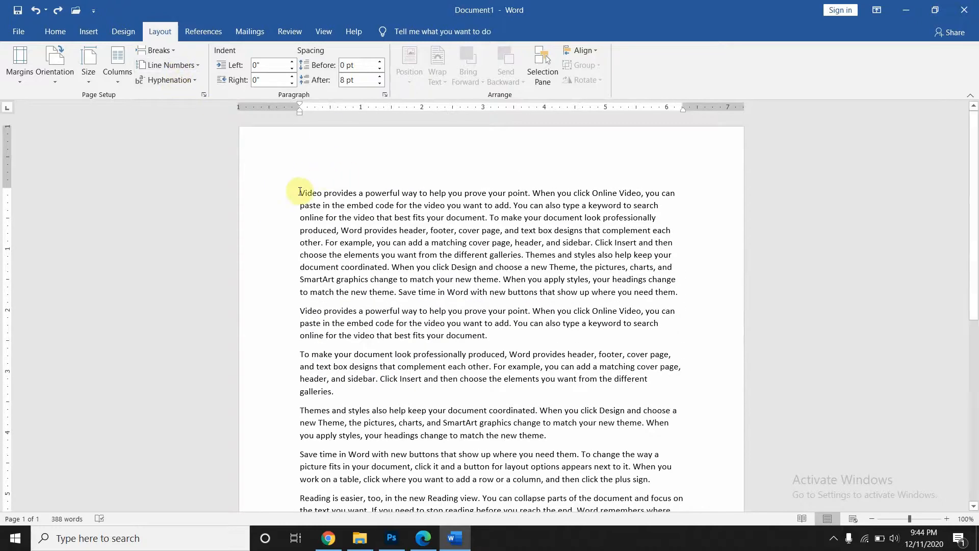
pyautogui.click(179, 81)
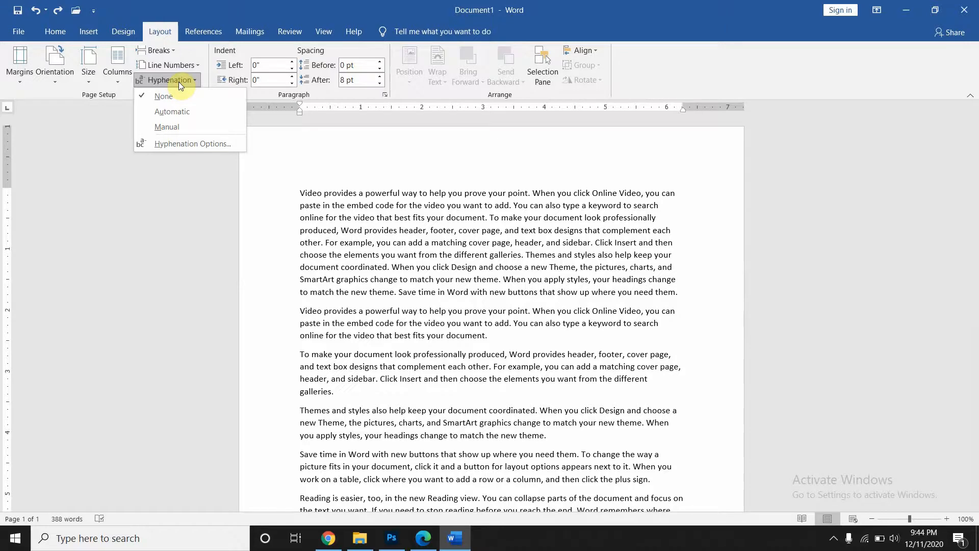
# - Turn on Automatic hyphenation and select split words such as 'pro-duced' to examine them
pyautogui.click(160, 109)
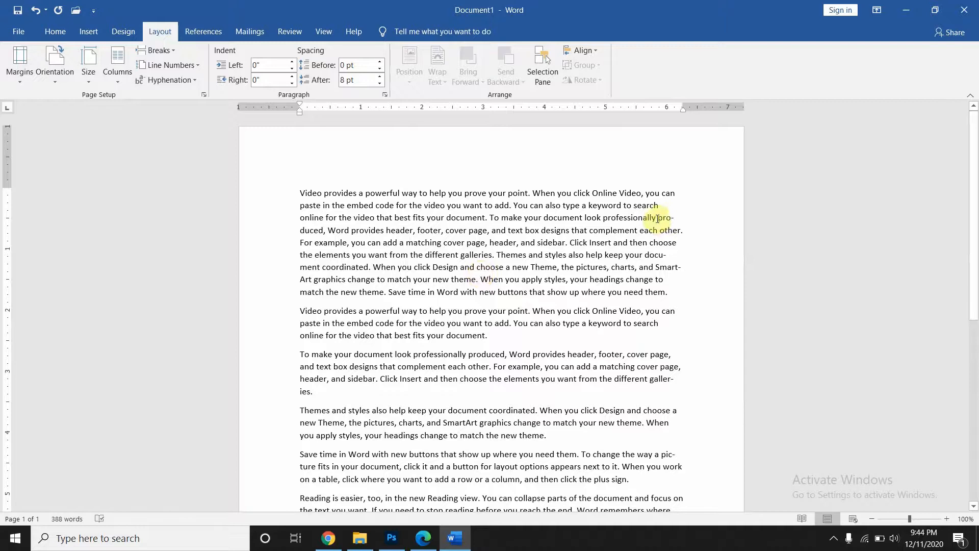
pyautogui.moveTo(658, 218)
pyautogui.mouseDown()
pyautogui.moveTo(681, 220)
pyautogui.moveTo(669, 223)
pyautogui.mouseUp()
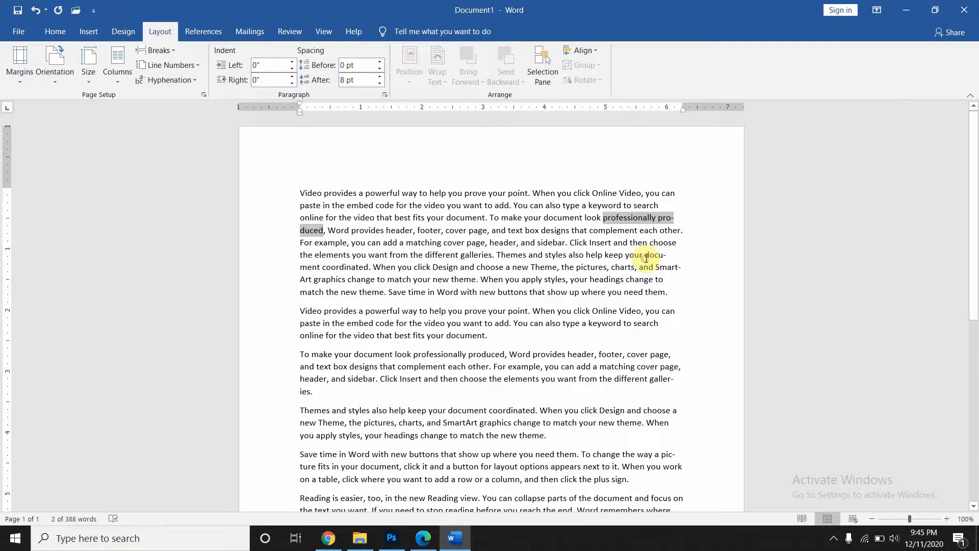
pyautogui.moveTo(644, 256); pyautogui.dragTo(681, 268)
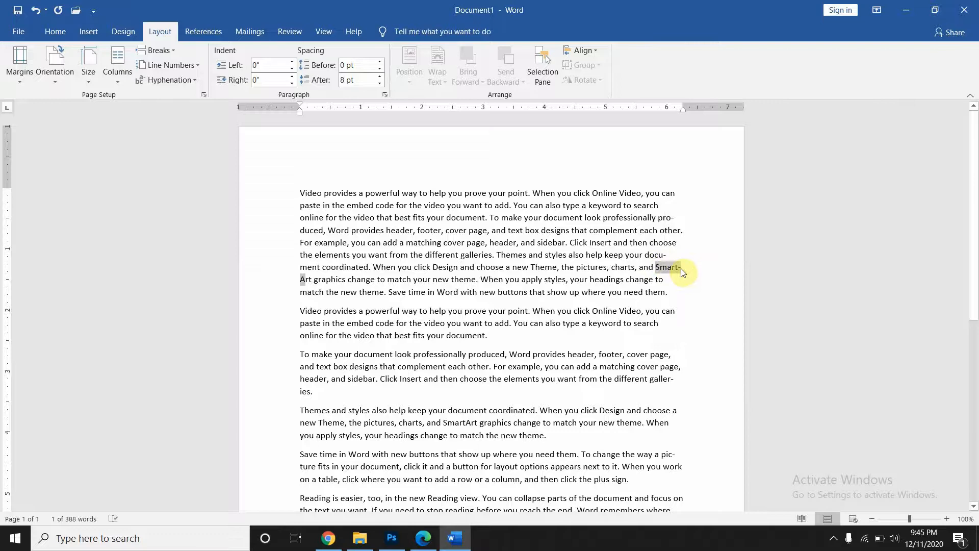
# - Try justifying the first paragraph, then return it to left alignment
pyautogui.hotkey('ctrl', 'j')
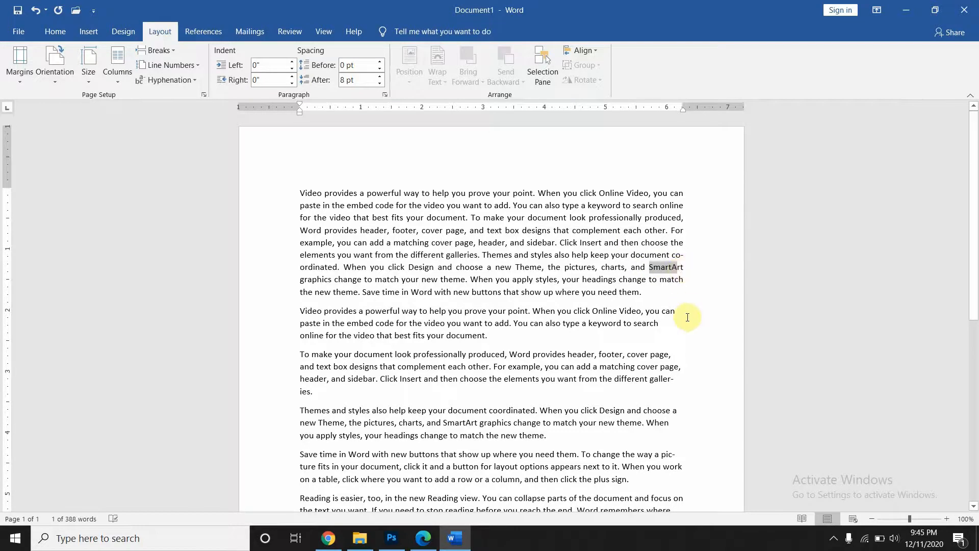
pyautogui.scroll(-3, 688, 317)
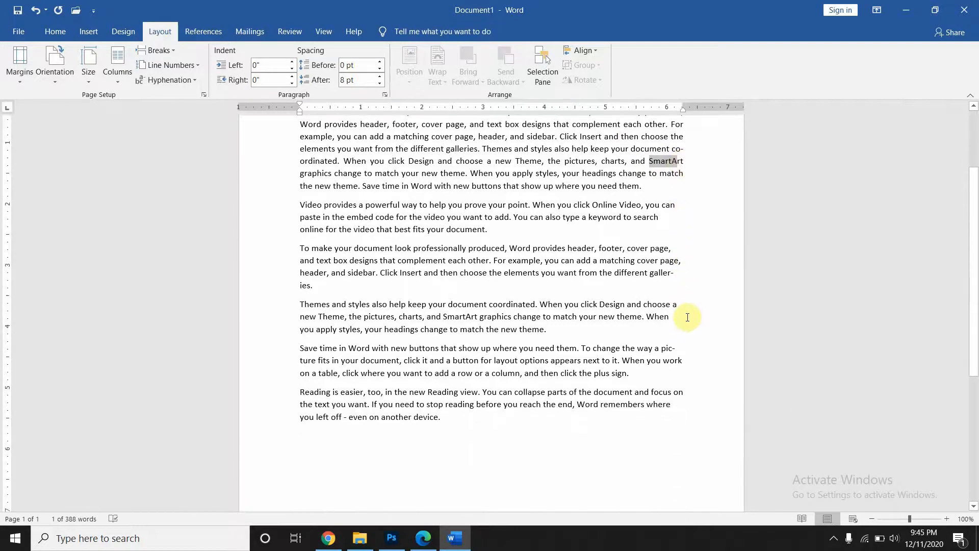
pyautogui.hotkey('ctrl', 'l')
pyautogui.scroll(3, 688, 317)
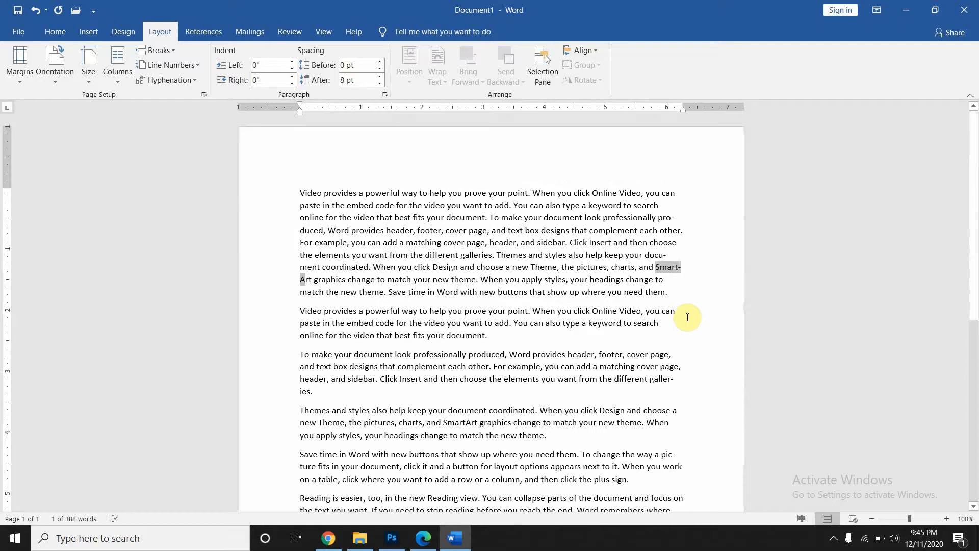
pyautogui.click(676, 278)
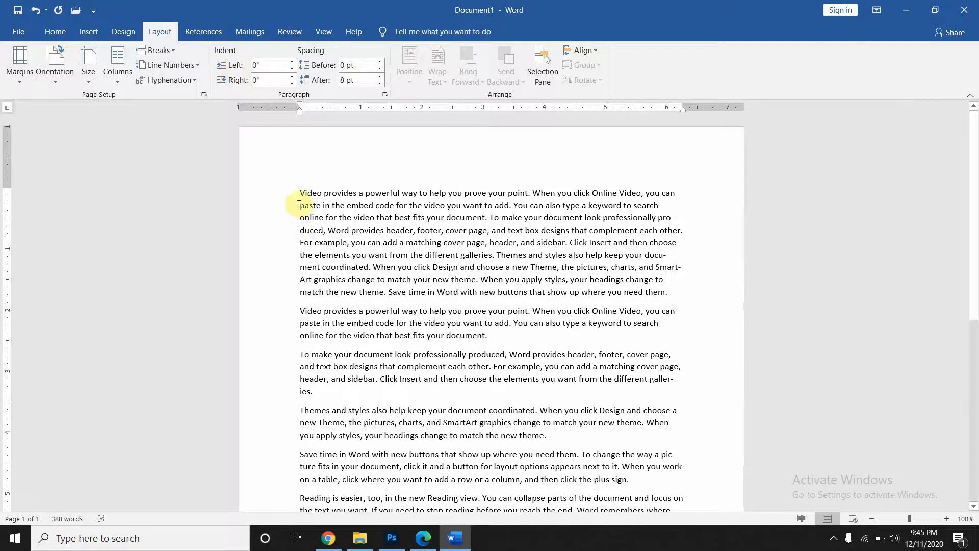
# - Indent the first paragraph 1" left and 1.4" right, and justify it
pyautogui.moveTo(299, 193); pyautogui.dragTo(680, 292)
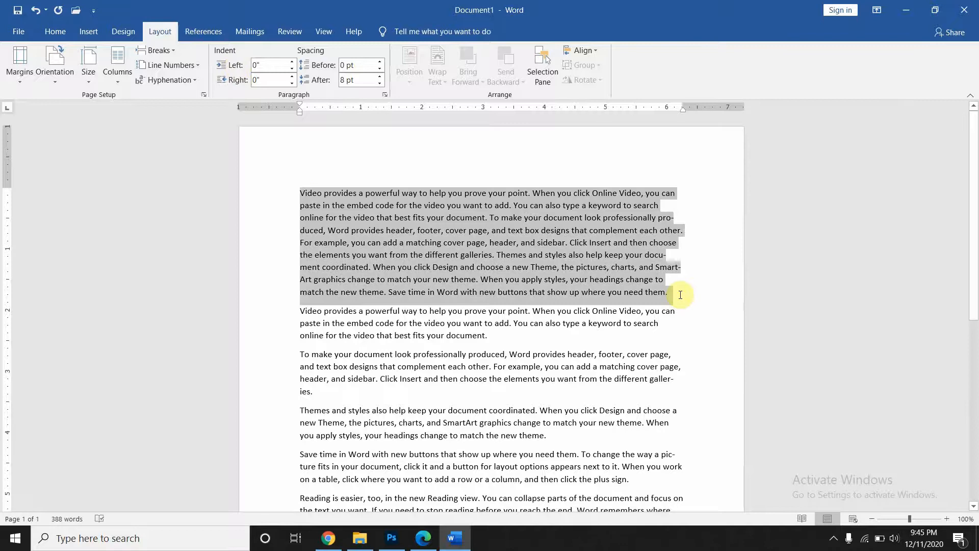
pyautogui.click(292, 62)
pyautogui.click(292, 62)
pyautogui.click(293, 62)
pyautogui.click(292, 61)
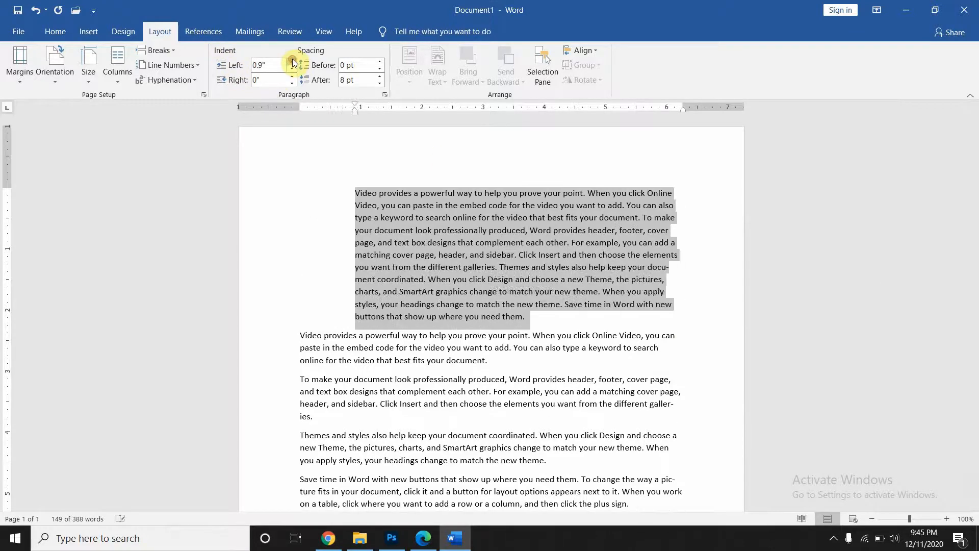
pyautogui.click(292, 62)
pyautogui.click(292, 76)
pyautogui.click(293, 77)
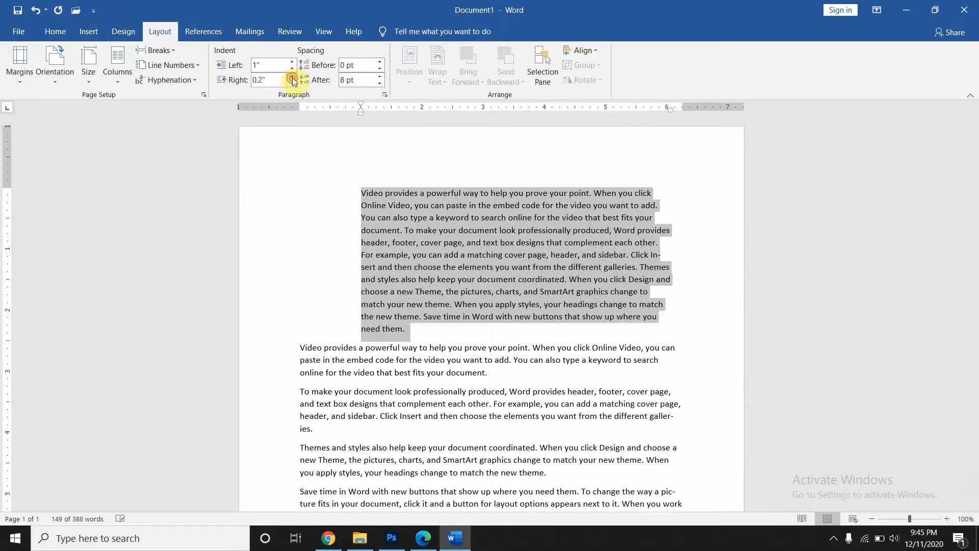
pyautogui.click(292, 76)
pyautogui.click(292, 76)
pyautogui.click(292, 76)
pyautogui.click(293, 76)
pyautogui.click(292, 76)
pyautogui.click(292, 76)
pyautogui.click(292, 77)
pyautogui.click(293, 76)
pyautogui.click(293, 76)
pyautogui.click(292, 77)
pyautogui.click(293, 76)
pyautogui.click(292, 77)
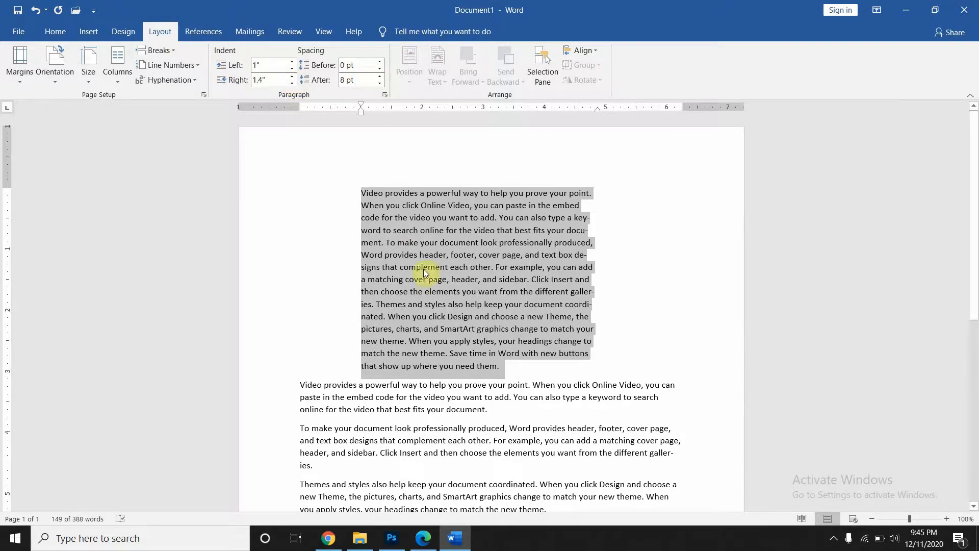
pyautogui.hotkey('ctrl', 'j')
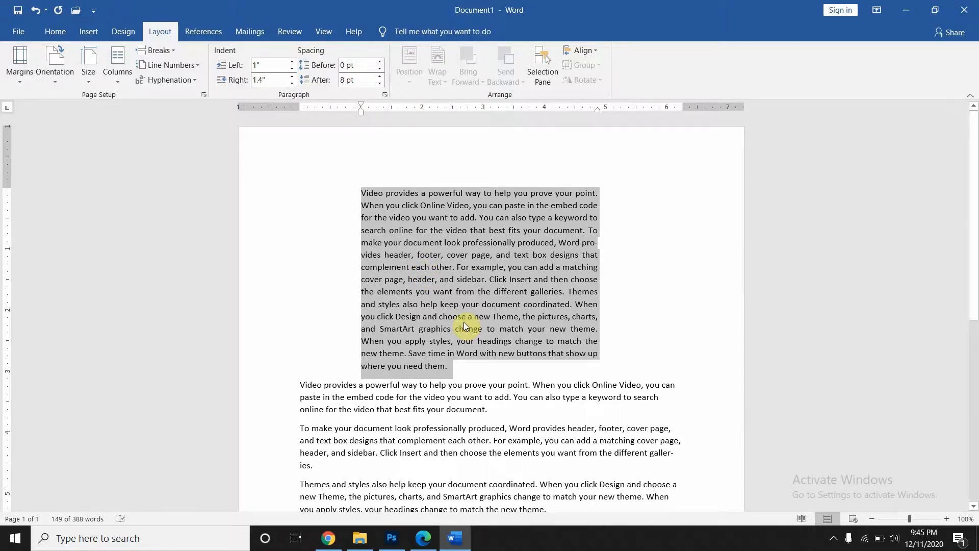
# - Give the first paragraph 54 pt spacing before and 42 pt after
pyautogui.doubleClick(380, 62)
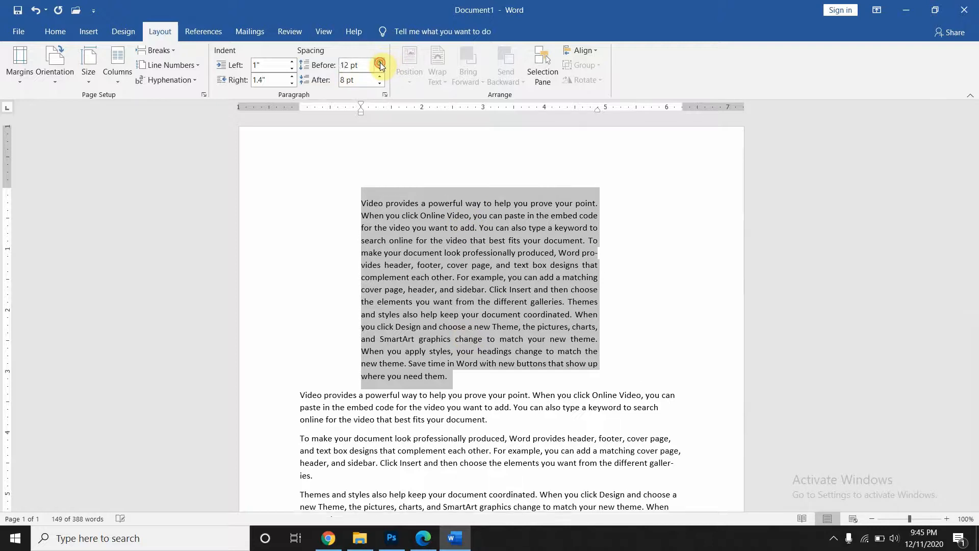
pyautogui.doubleClick(380, 62)
pyautogui.tripleClick(380, 63)
pyautogui.doubleClick(380, 62)
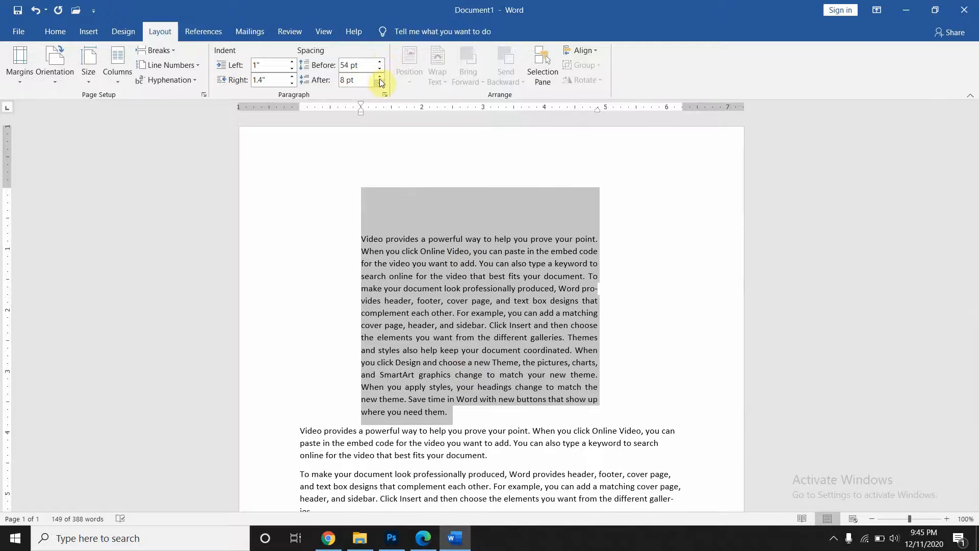
pyautogui.doubleClick(380, 78)
pyautogui.doubleClick(379, 79)
pyautogui.doubleClick(379, 78)
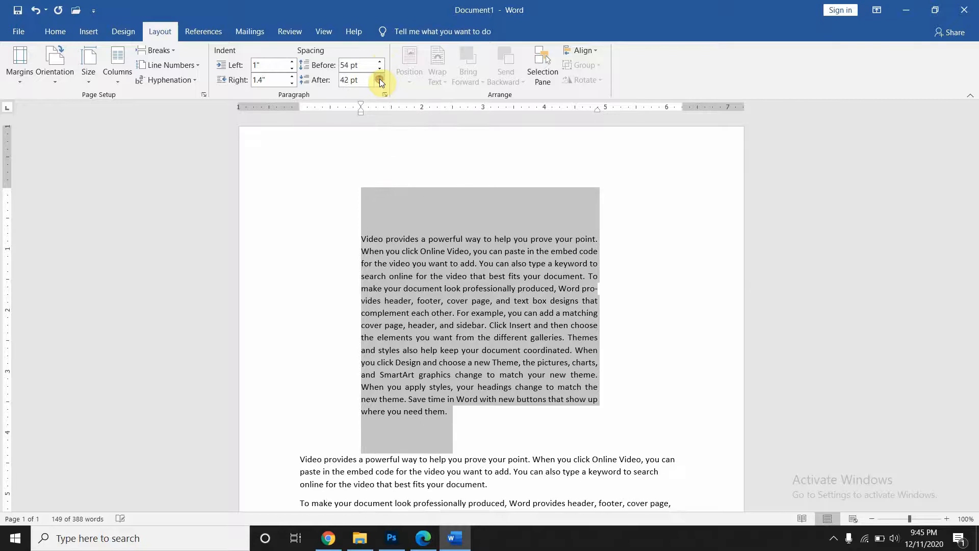
pyautogui.doubleClick(379, 79)
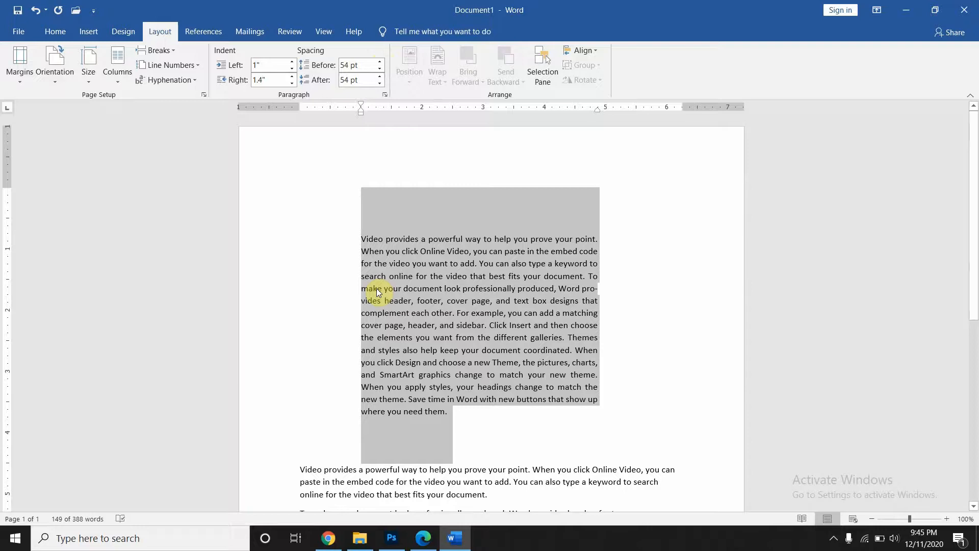
# - Select all the document's text with Ctrl+A and delete it
pyautogui.click(197, 36)
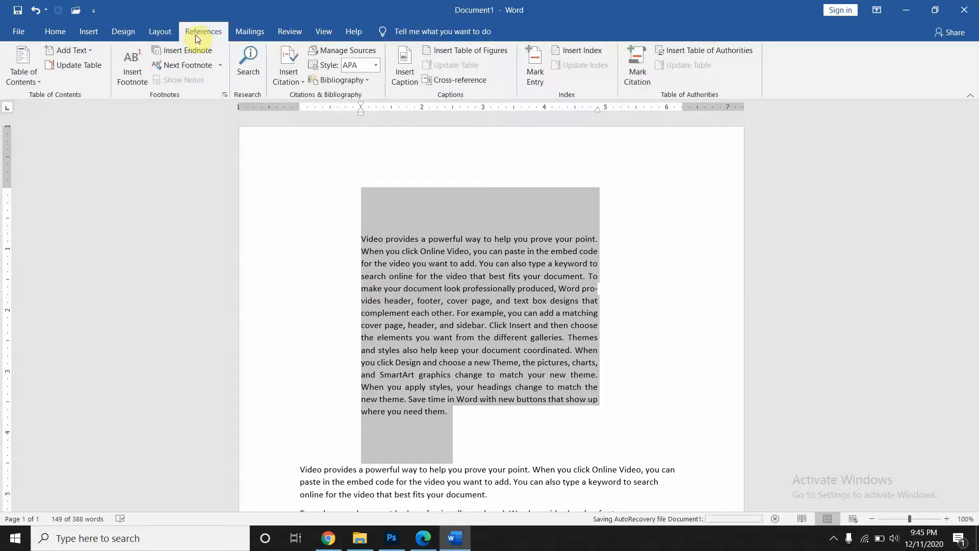
pyautogui.hotkey('ctrl', 'a')
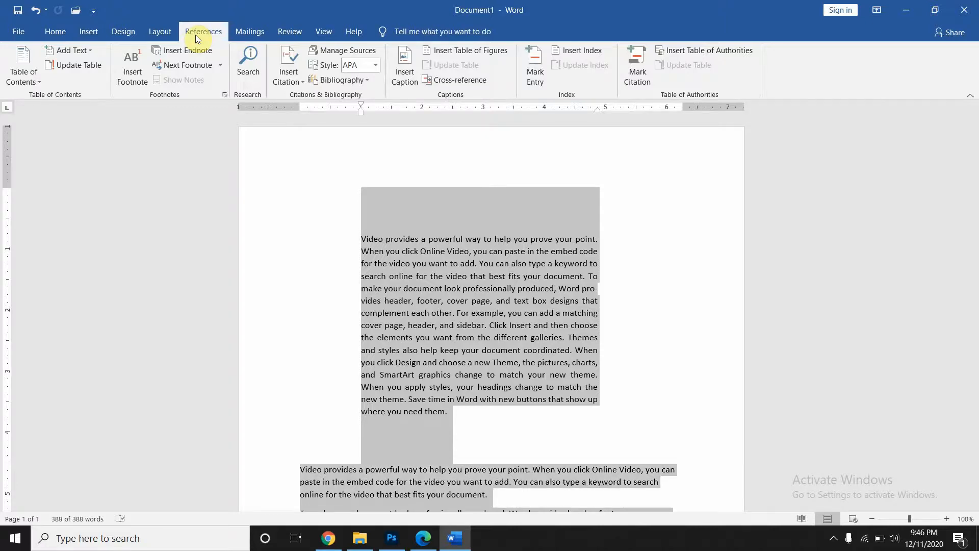
pyautogui.press('Delete')
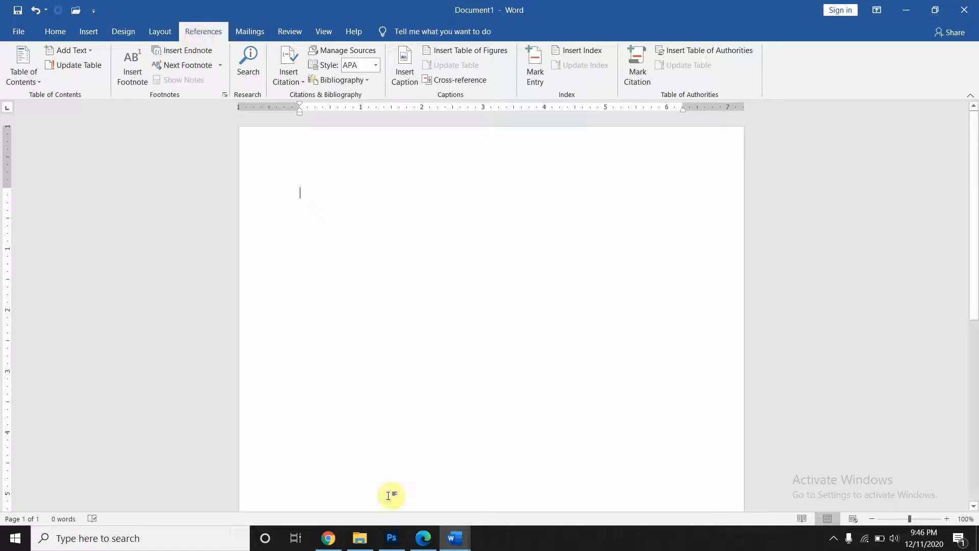
# - Paste the compiler chapter text into Document1, then switch to Modern Compiler Design 2e.pdf in the browser
pyautogui.hotkey('ctrl', 'v')
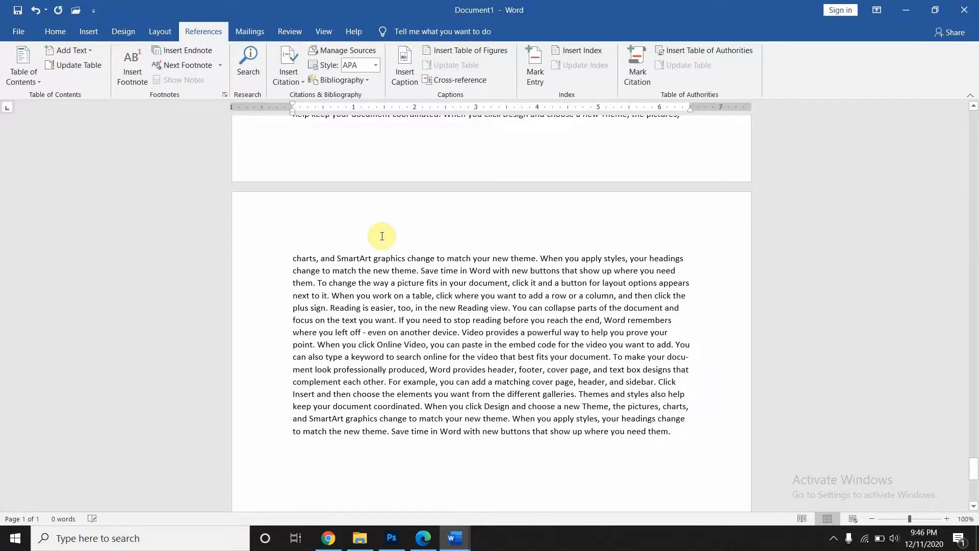
pyautogui.hotkey('ctrl', 'Home')
pyautogui.scroll(-7, 382, 236)
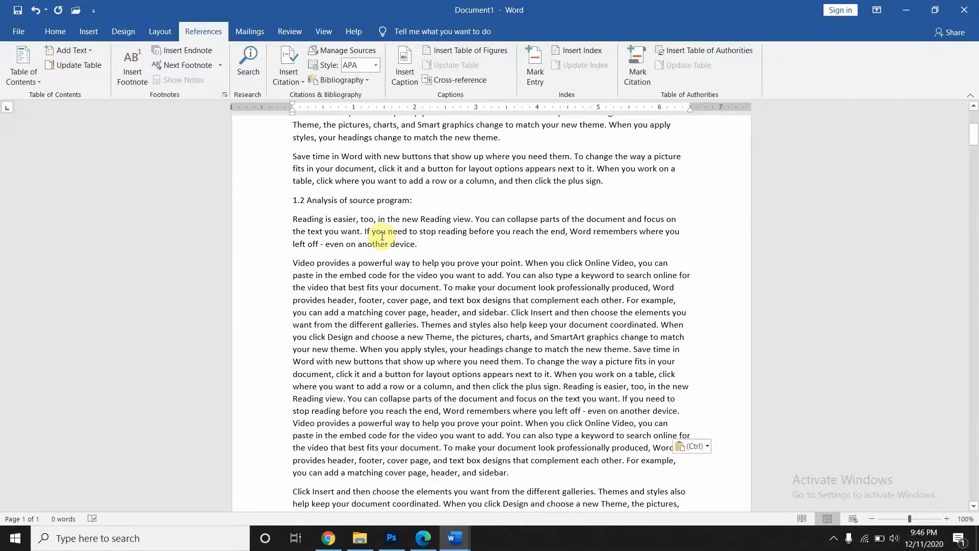
pyautogui.scroll(-15, 382, 236)
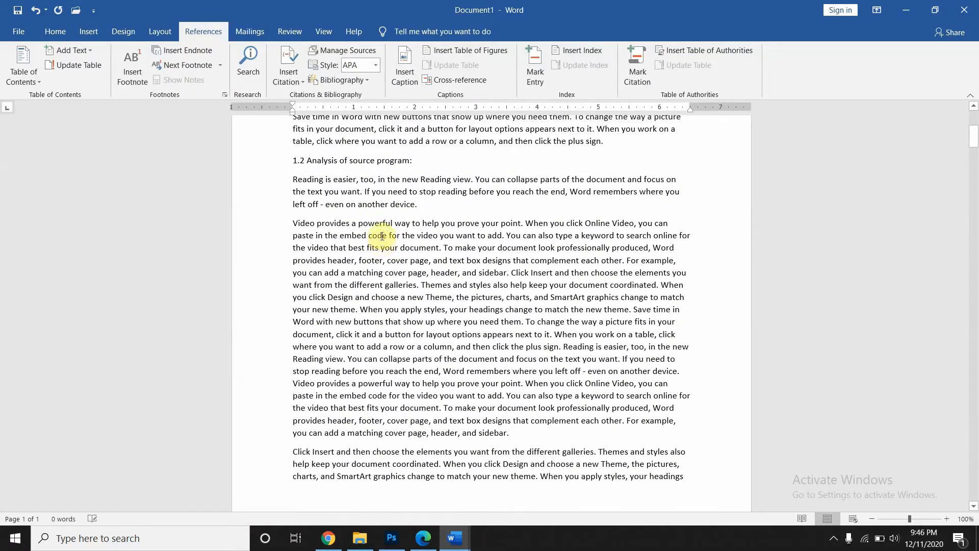
pyautogui.scroll(-15, 382, 236)
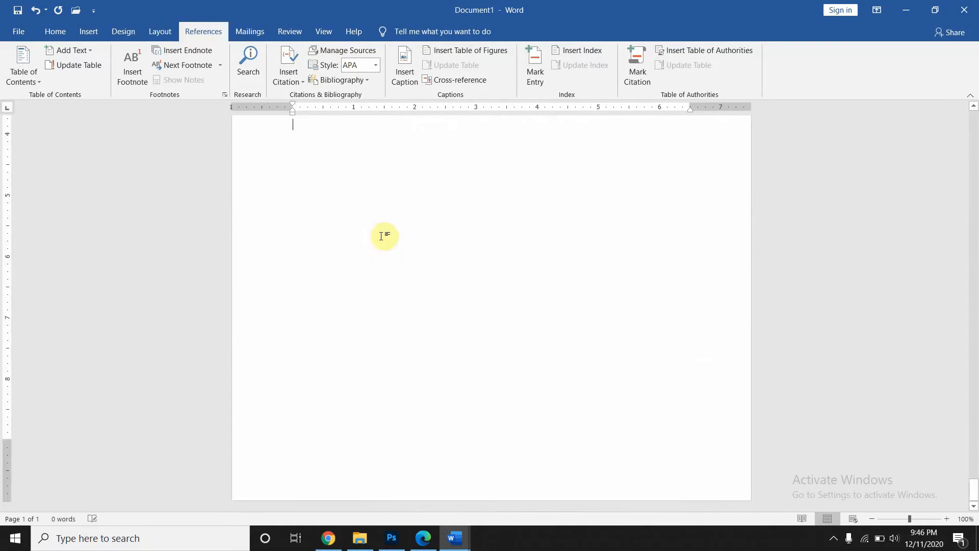
pyautogui.scroll(20, 382, 236)
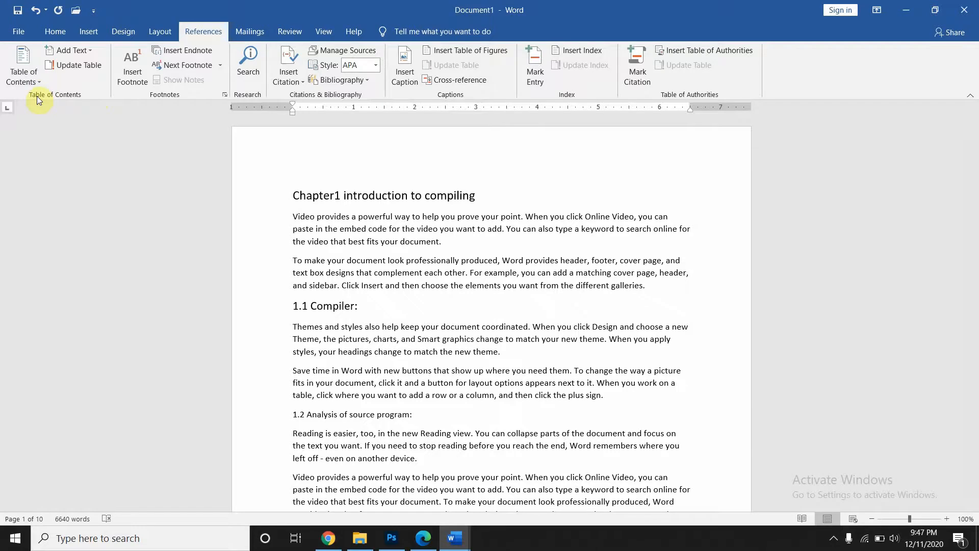
pyautogui.click(424, 539)
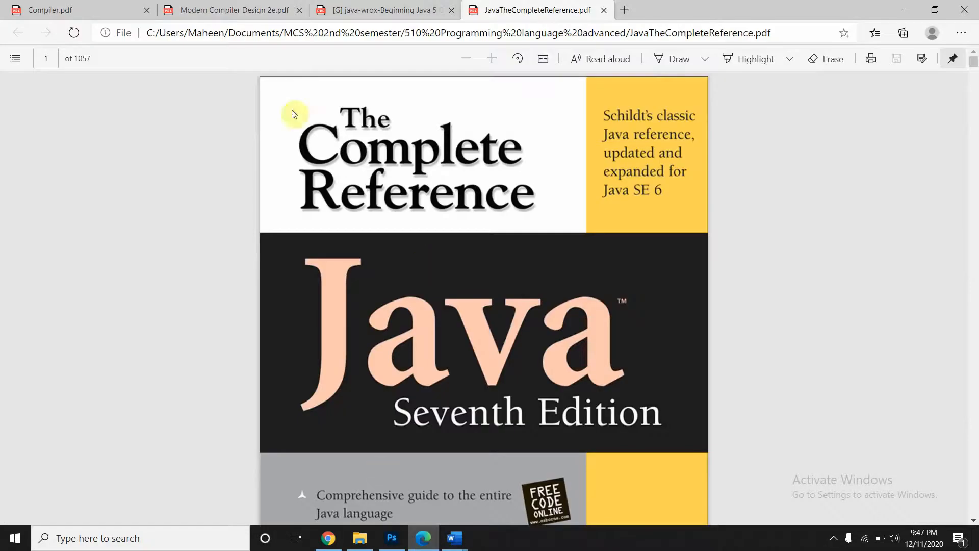
pyautogui.click(209, 9)
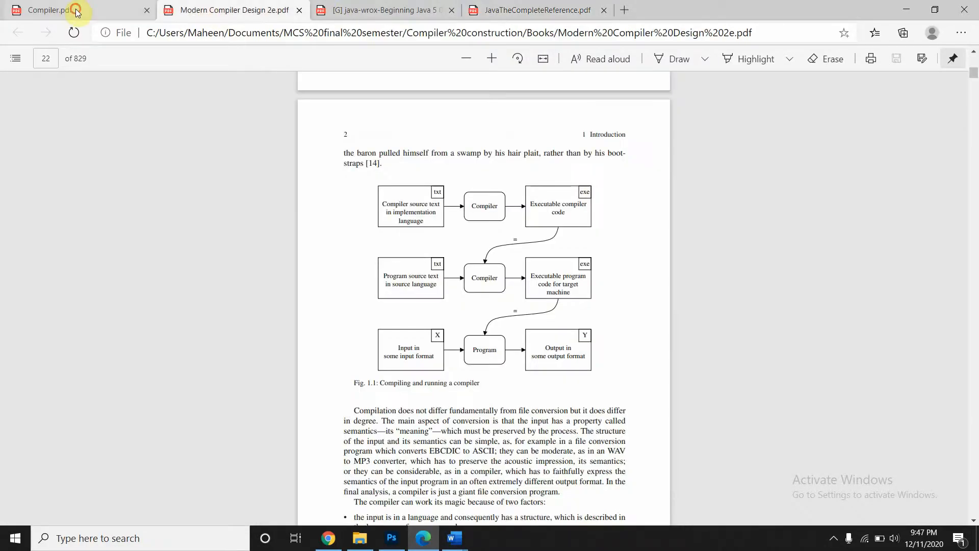
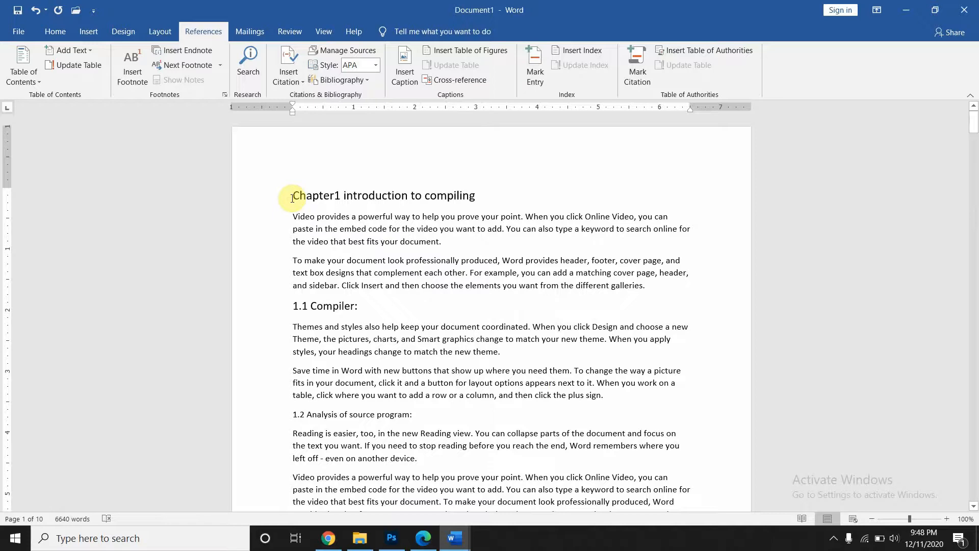
# - Insert a page break above the 'Chapter1 introduction to compiling' heading, leaving page 1 blank
pyautogui.press('Return')
pyautogui.press('Return')
pyautogui.press('Return')
pyautogui.press('Return')
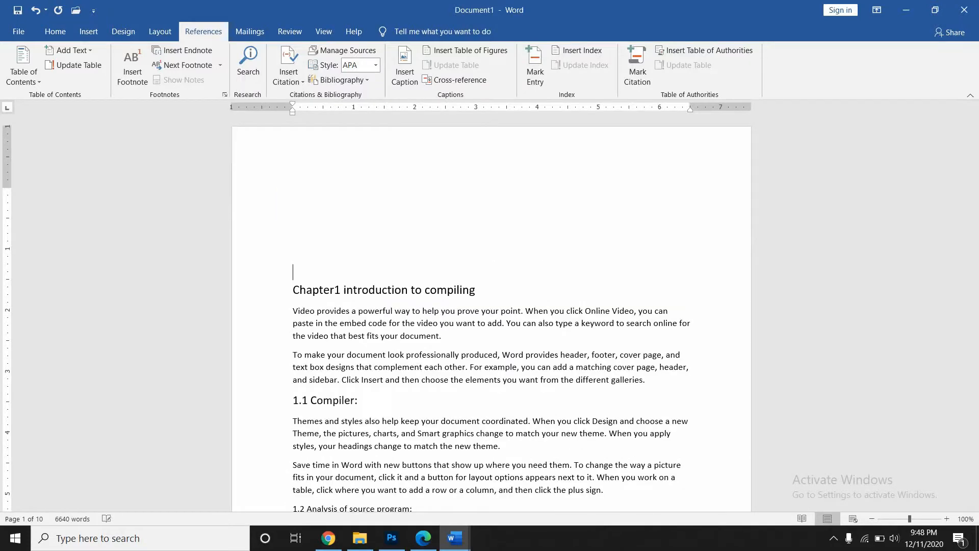
pyautogui.hotkey('ctrl', 'Return')
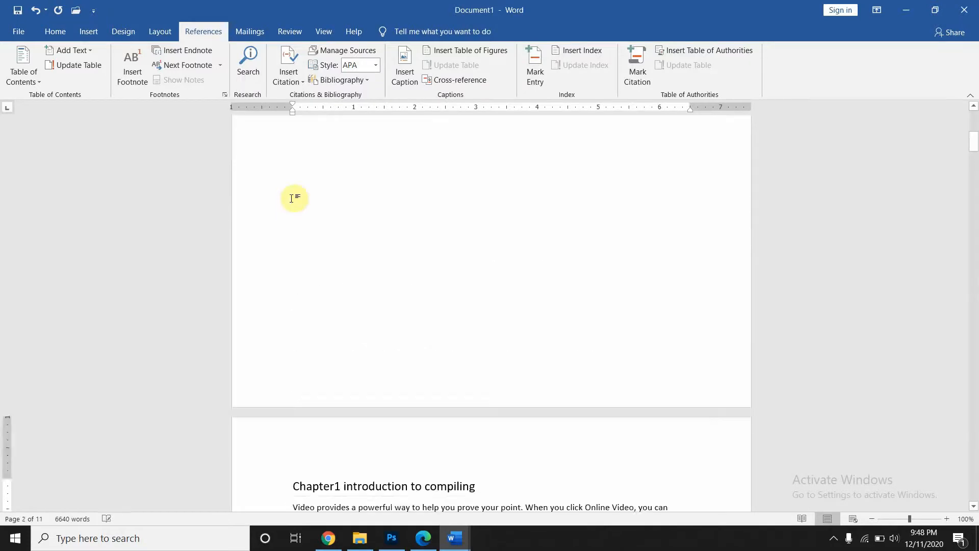
pyautogui.scroll(5, 292, 198)
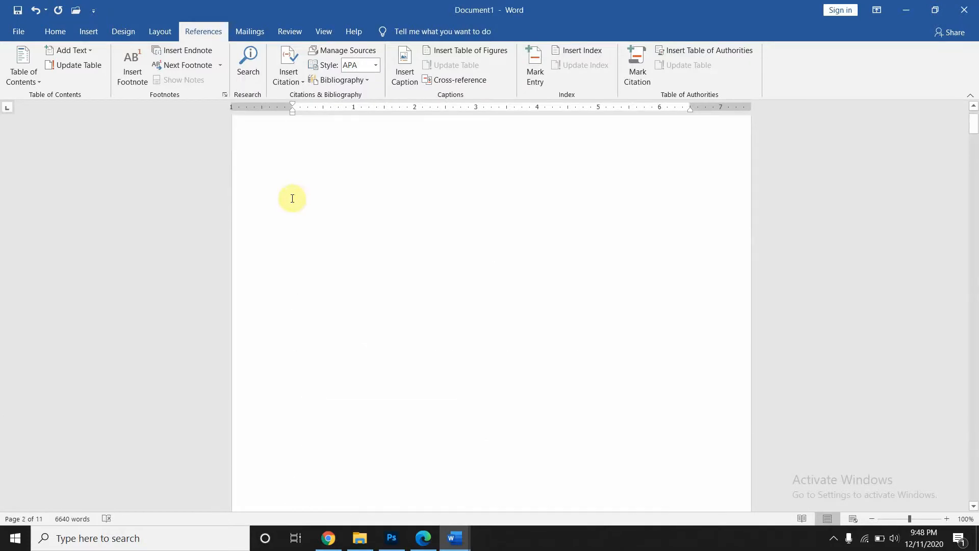
pyautogui.click(294, 164)
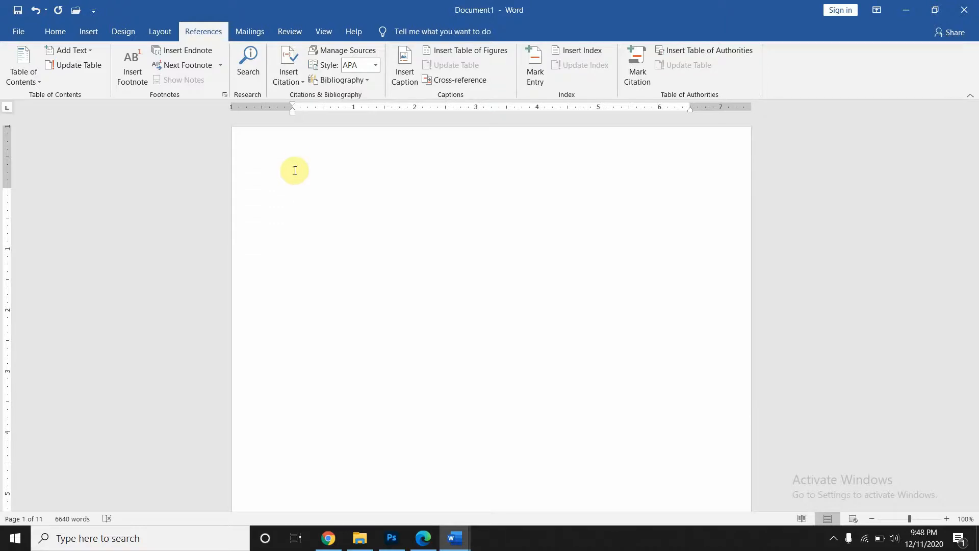
pyautogui.click(293, 178)
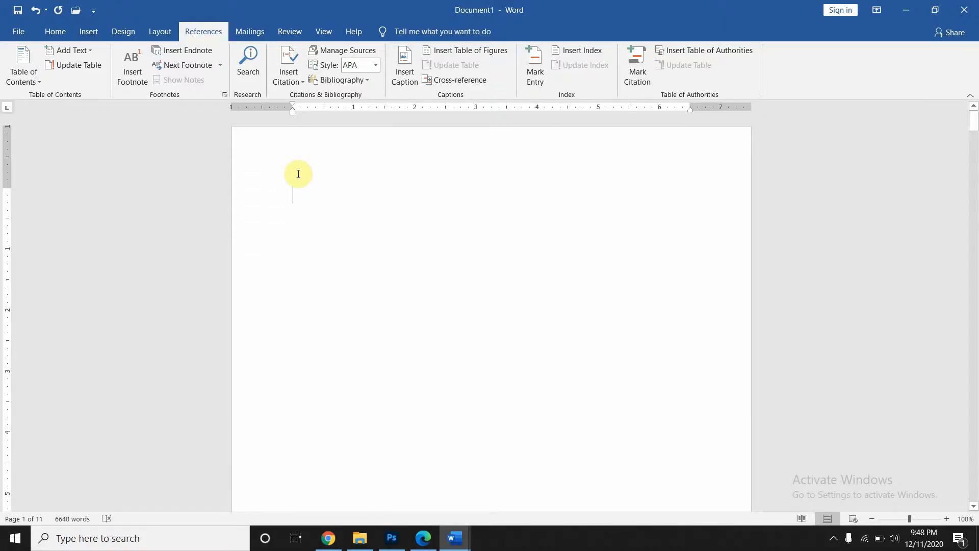
pyautogui.scroll(-10, 334, 263)
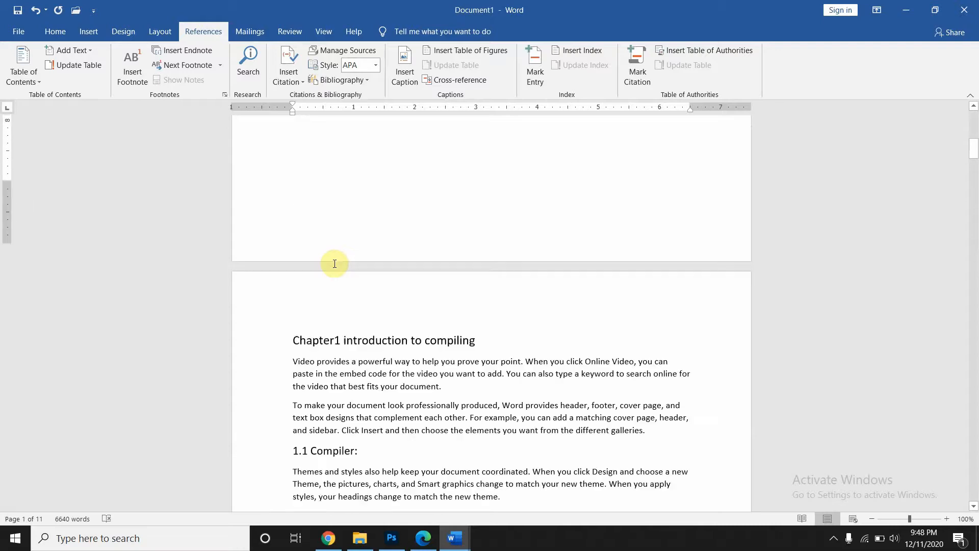
# - Apply the Heading 2 style to the '1.2 Analysis of source program' heading
pyautogui.scroll(-10, 335, 264)
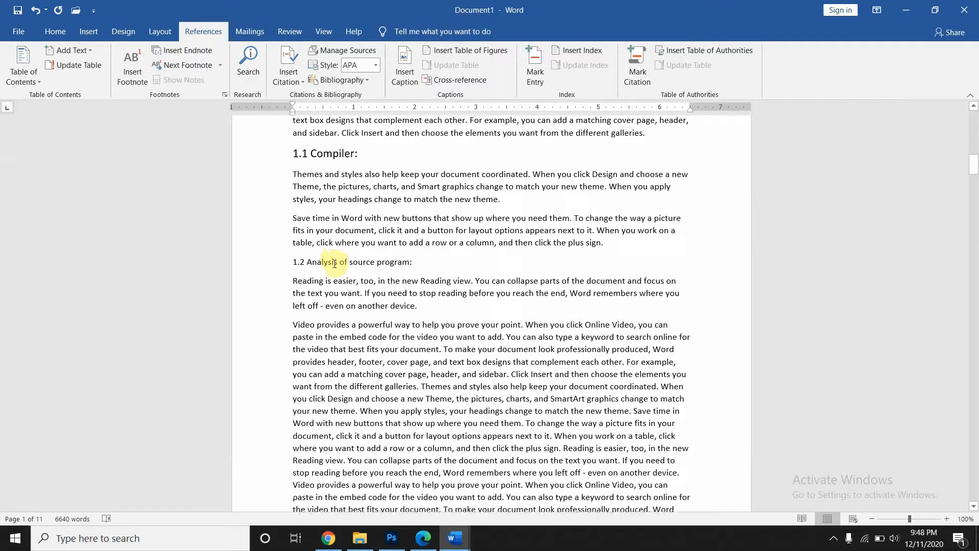
pyautogui.moveTo(291, 262); pyautogui.dragTo(414, 263)
pyautogui.hotkey('ctrl', 'alt', '2')
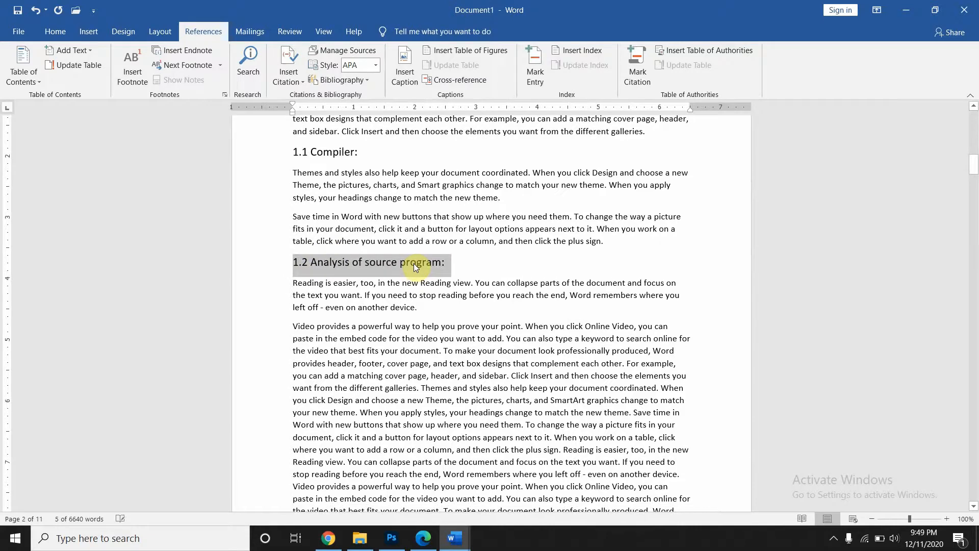
# - Add the 'Chapter 3 Lexical Analysis' heading to the table of contents levels
pyautogui.scroll(-15, 414, 263)
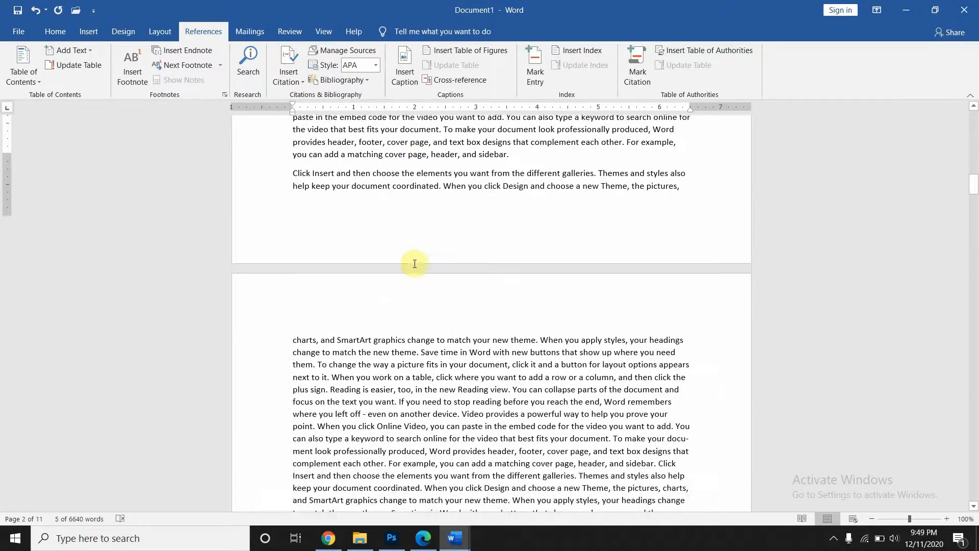
pyautogui.scroll(-15, 414, 263)
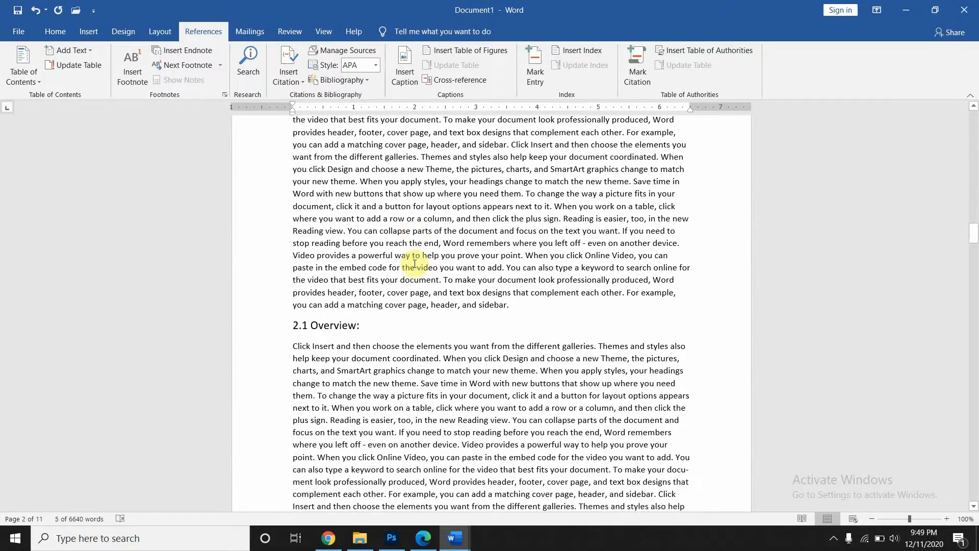
pyautogui.scroll(-15, 415, 264)
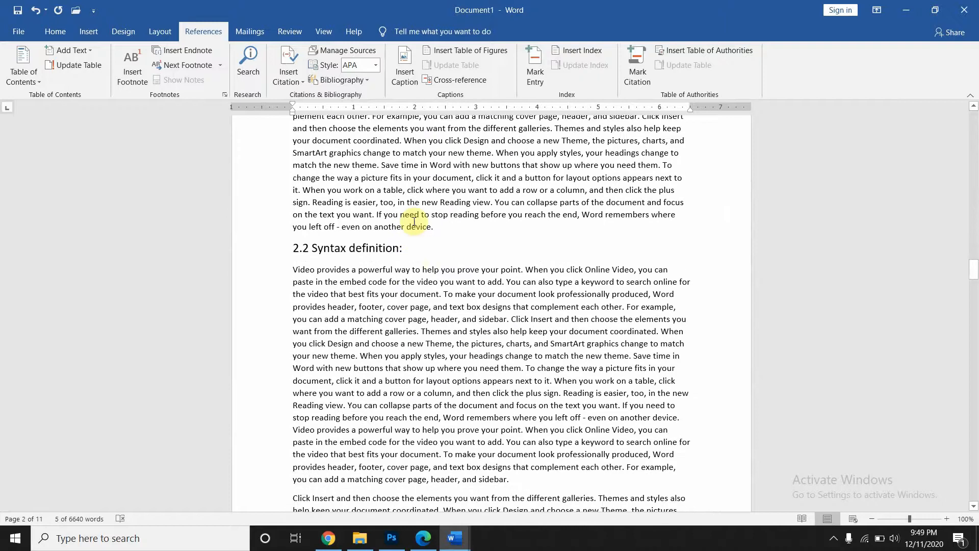
pyautogui.scroll(-8, 415, 220)
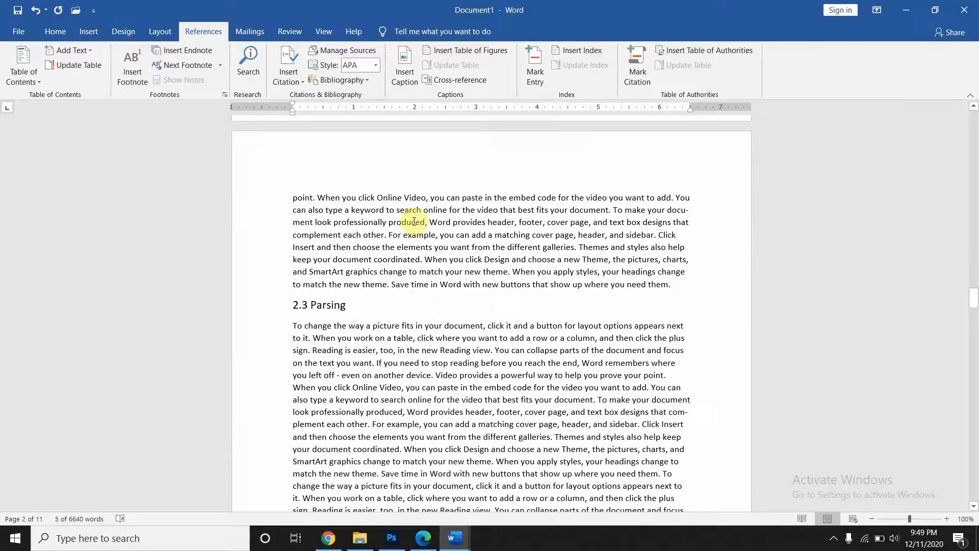
pyautogui.scroll(-15, 414, 221)
pyautogui.scroll(1, 415, 221)
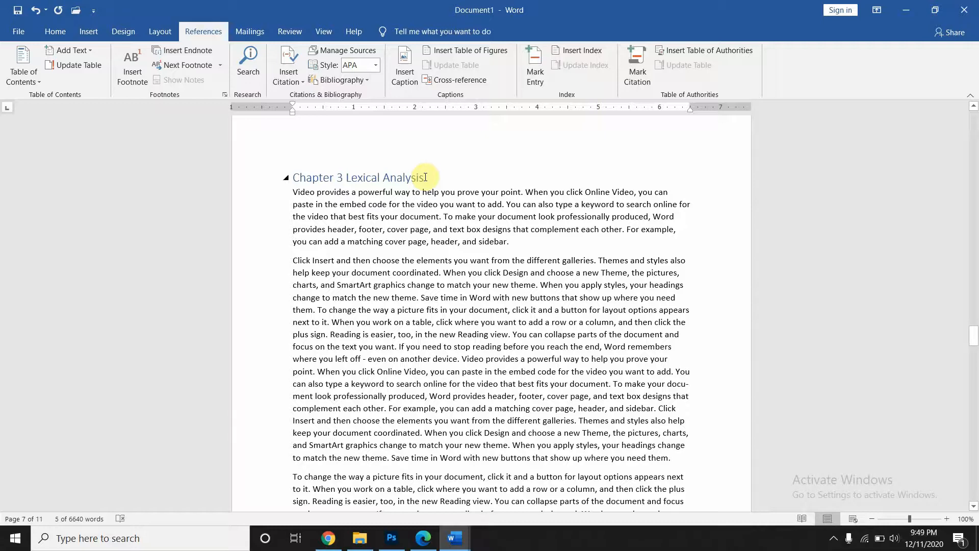
pyautogui.moveTo(425, 177); pyautogui.dragTo(286, 177)
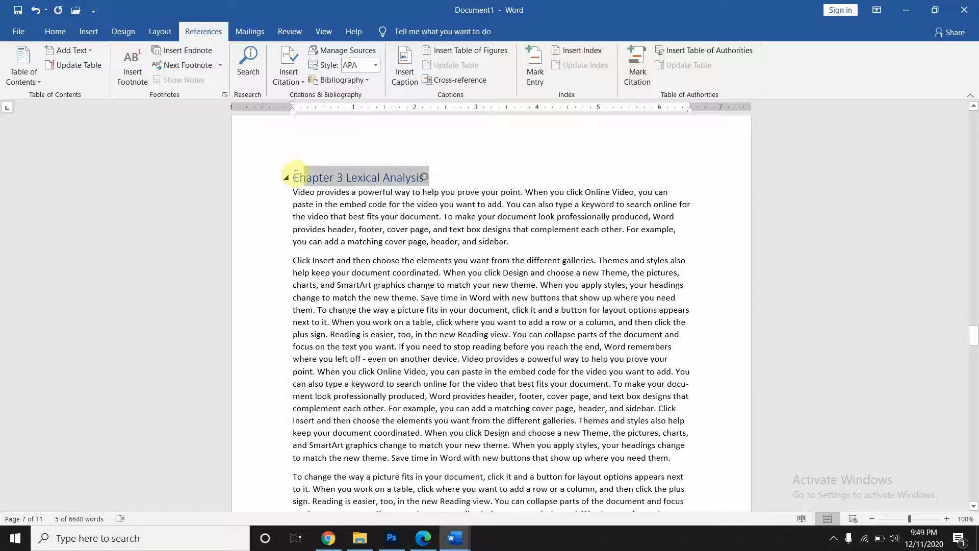
pyautogui.click(69, 51)
pyautogui.click(90, 66)
pyautogui.scroll(-5, 402, 273)
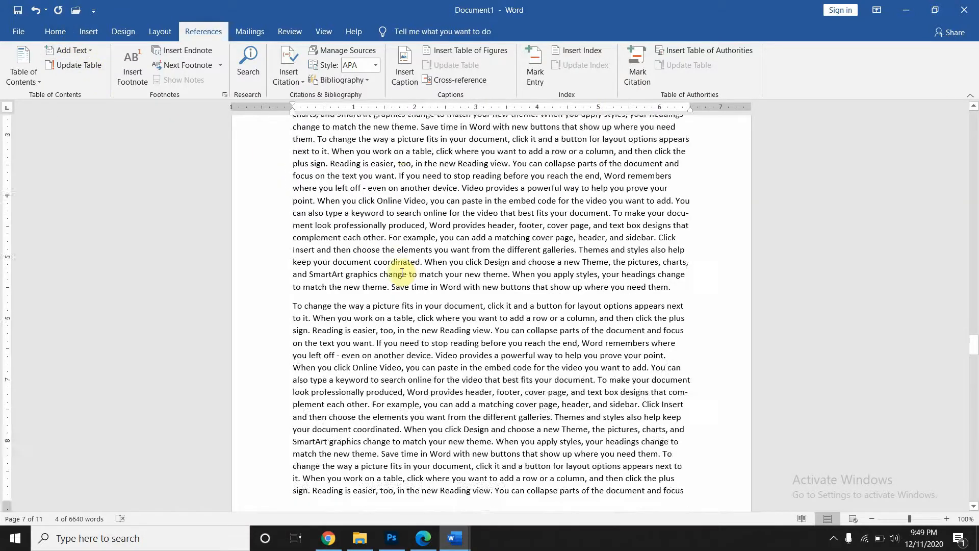
pyautogui.scroll(-15, 402, 273)
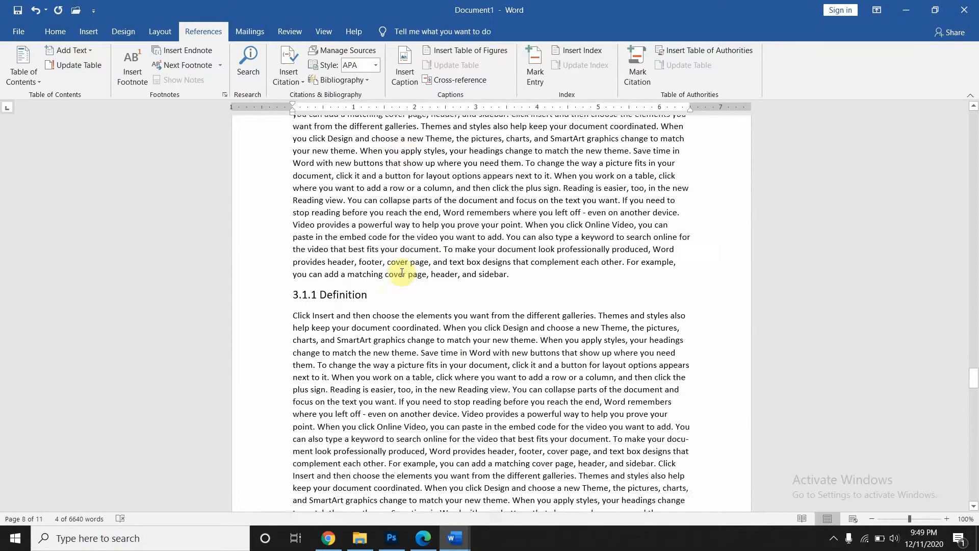
pyautogui.scroll(-10, 402, 273)
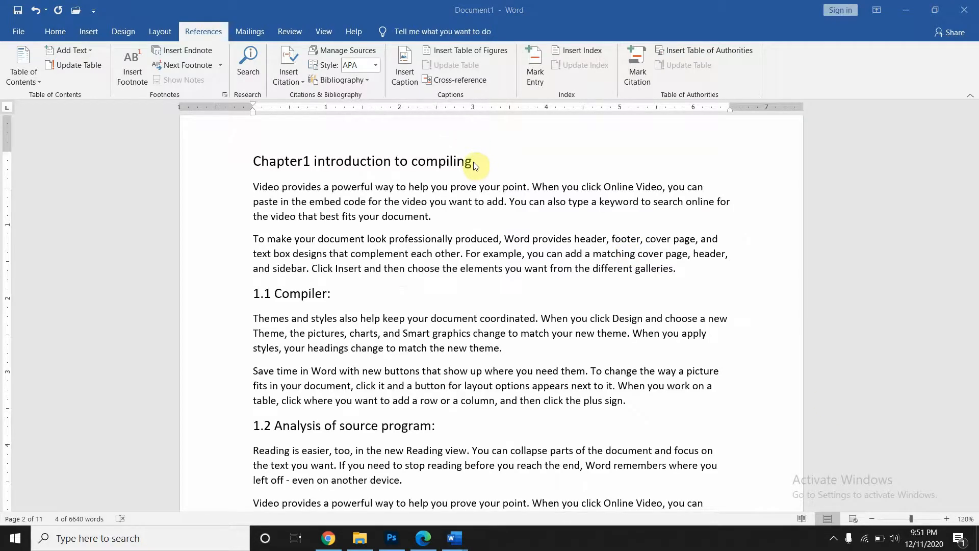
# - Mark the Chapter1, Chapter 2 and Chapter 3 Lexical Analysis headings together as Level 1 contents entries
pyautogui.tripleClick(471, 161)
pyautogui.scroll(3, 472, 161)
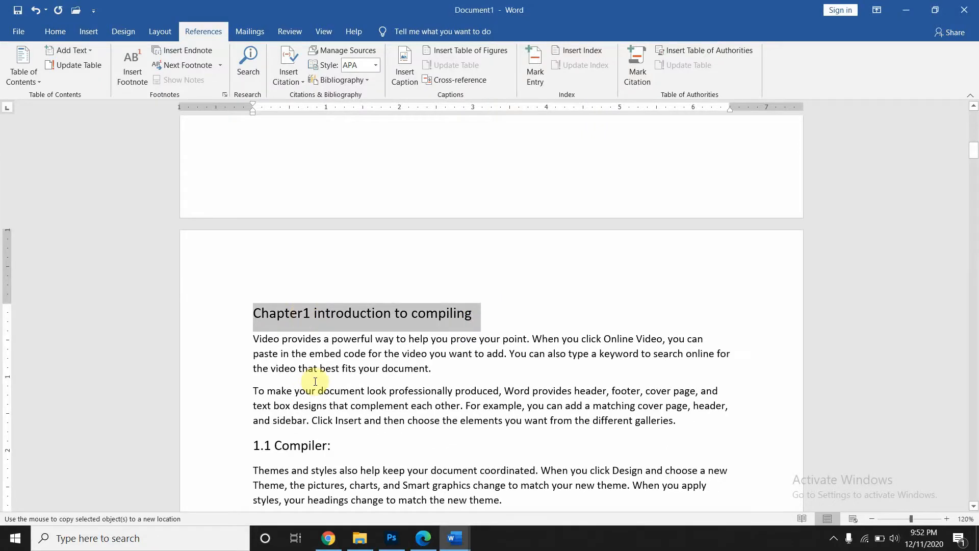
pyautogui.scroll(-15, 316, 381)
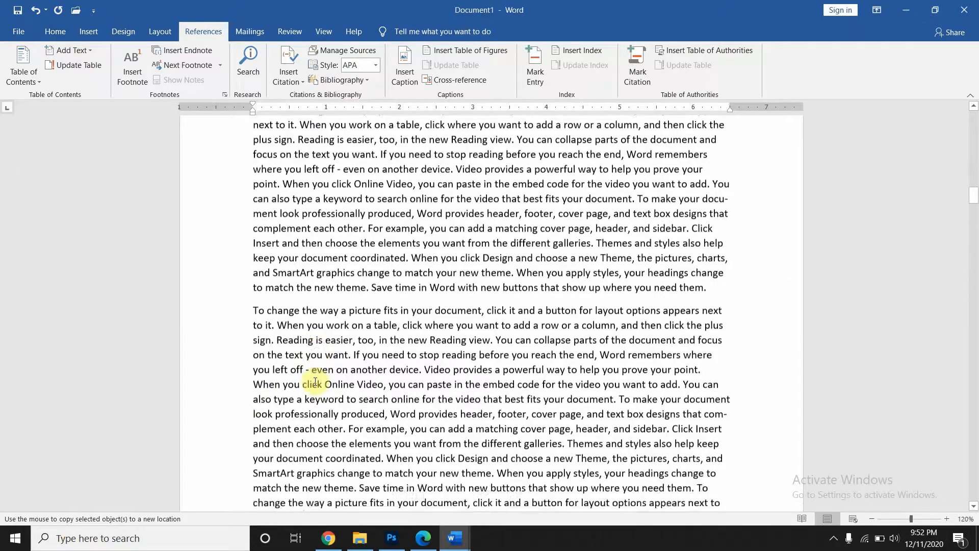
pyautogui.scroll(-10, 315, 381)
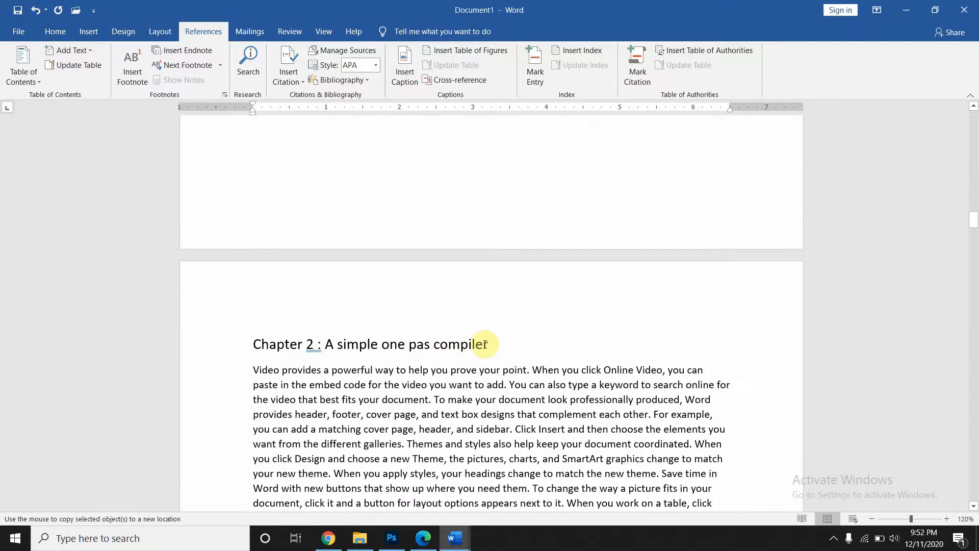
pyautogui.moveTo(492, 345); pyautogui.dragTo(262, 344)
pyautogui.scroll(-5, 262, 338)
pyautogui.scroll(-12, 262, 339)
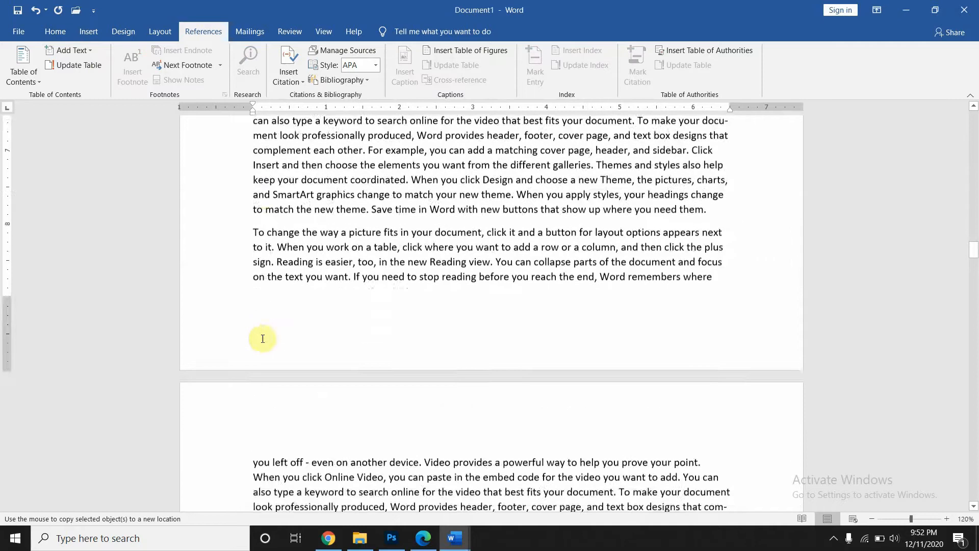
pyautogui.scroll(-10, 262, 338)
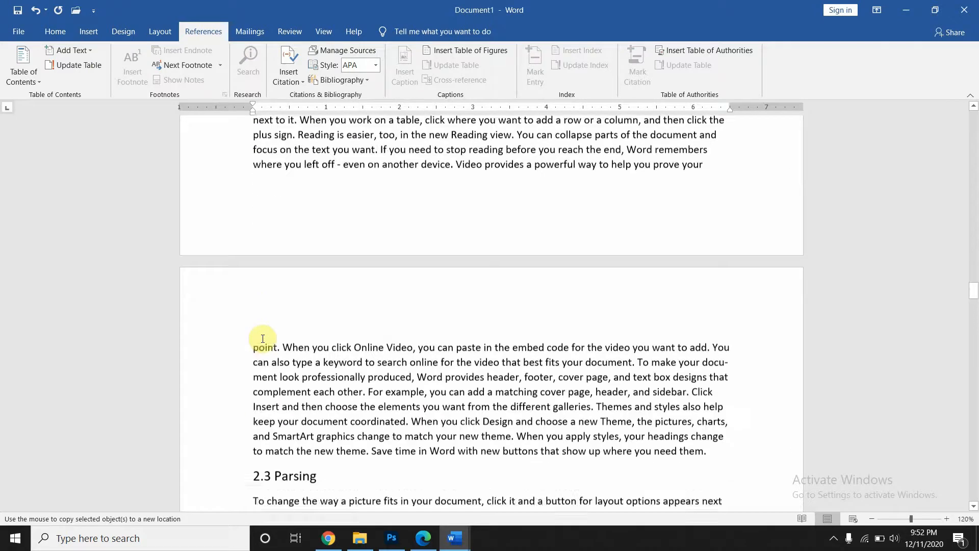
pyautogui.scroll(-8, 262, 338)
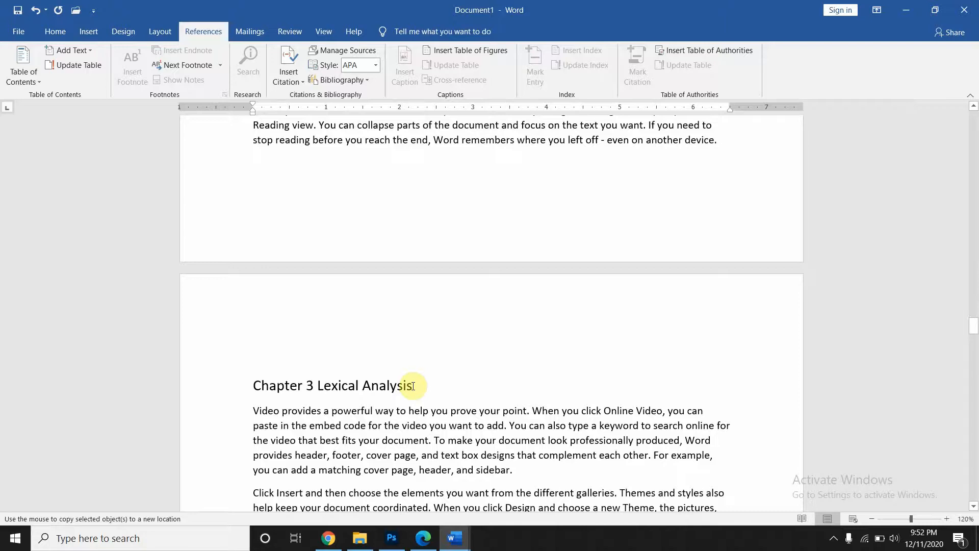
pyautogui.moveTo(413, 386); pyautogui.dragTo(256, 386)
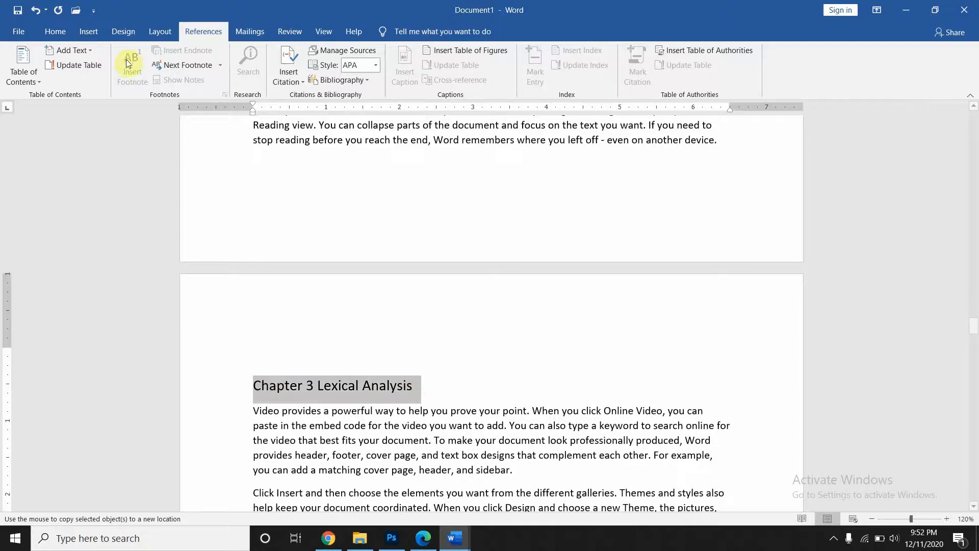
pyautogui.click(85, 49)
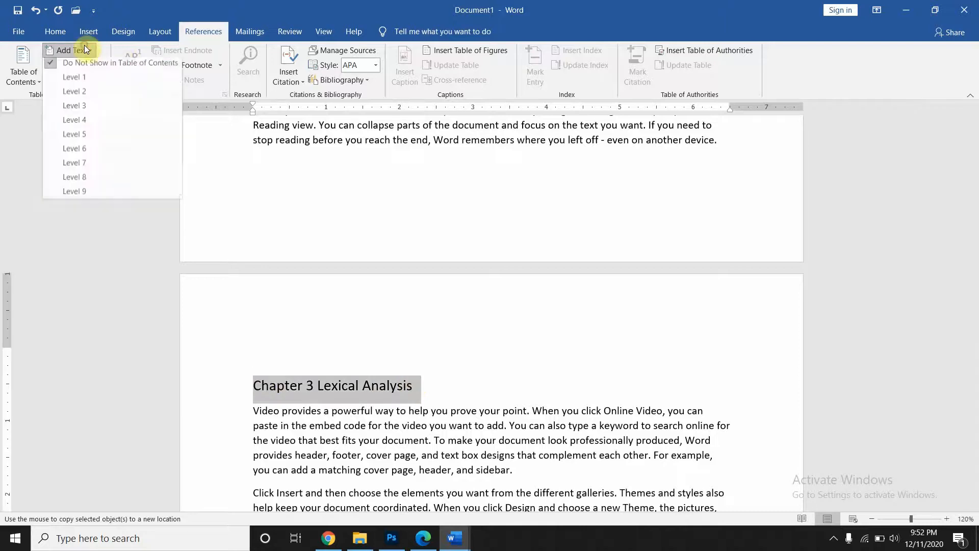
pyautogui.click(70, 81)
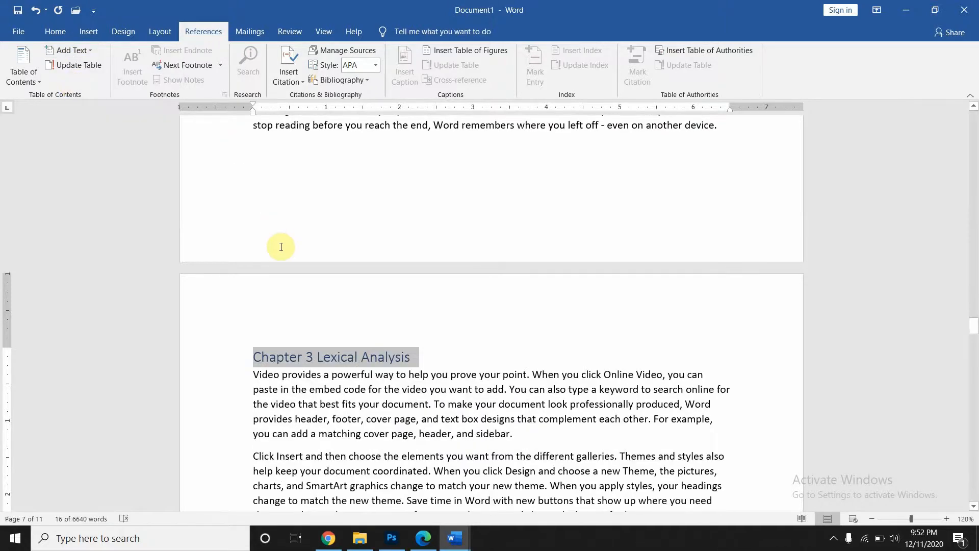
pyautogui.scroll(15, 296, 302)
pyautogui.scroll(10, 295, 301)
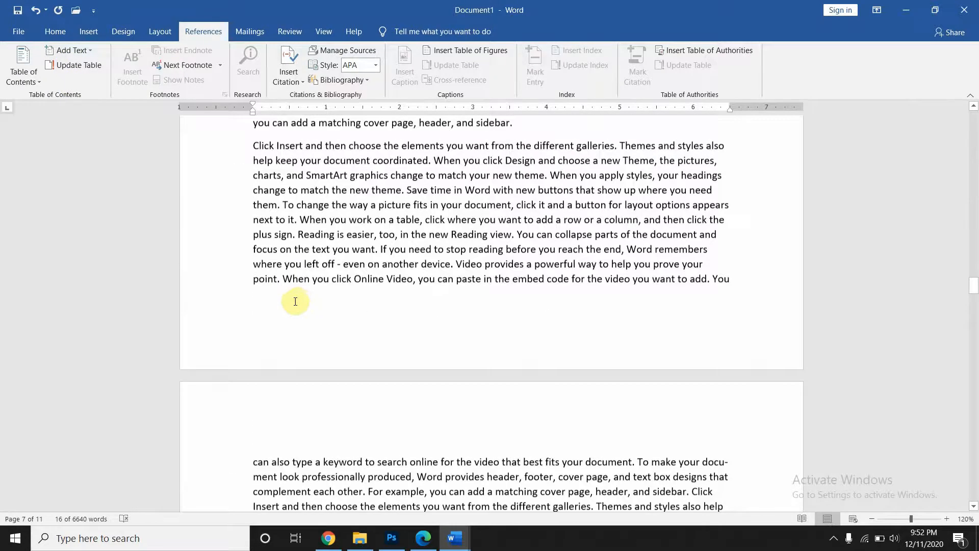
pyautogui.scroll(15, 296, 302)
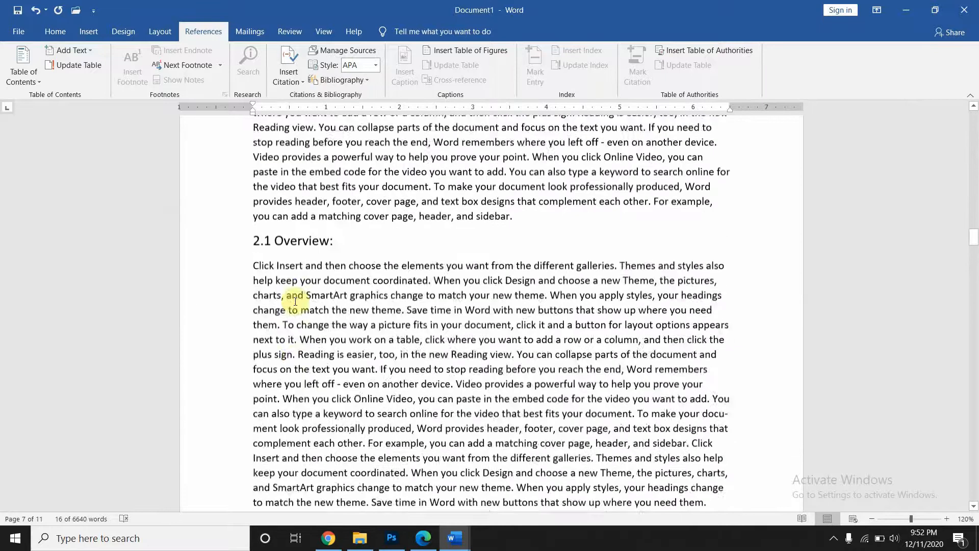
pyautogui.scroll(20, 295, 301)
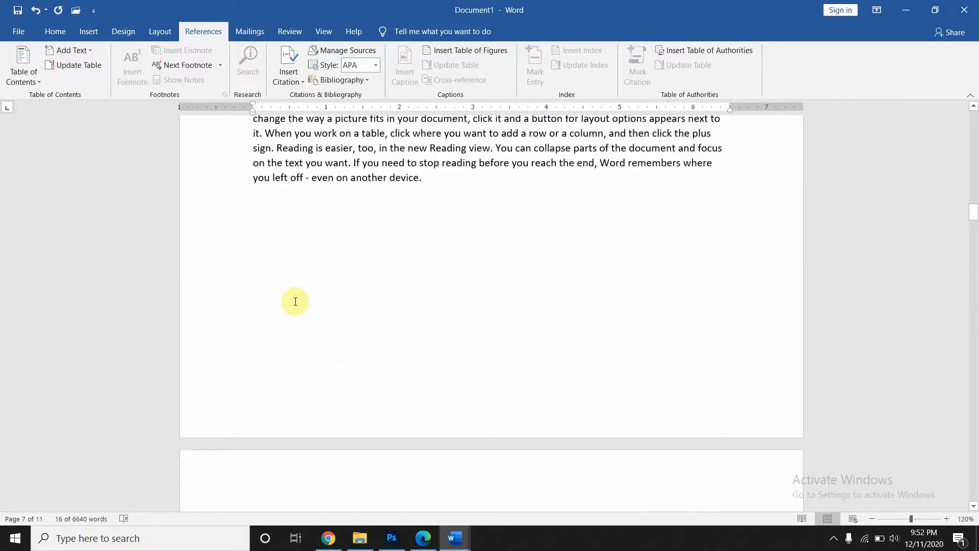
pyautogui.scroll(-5, 295, 302)
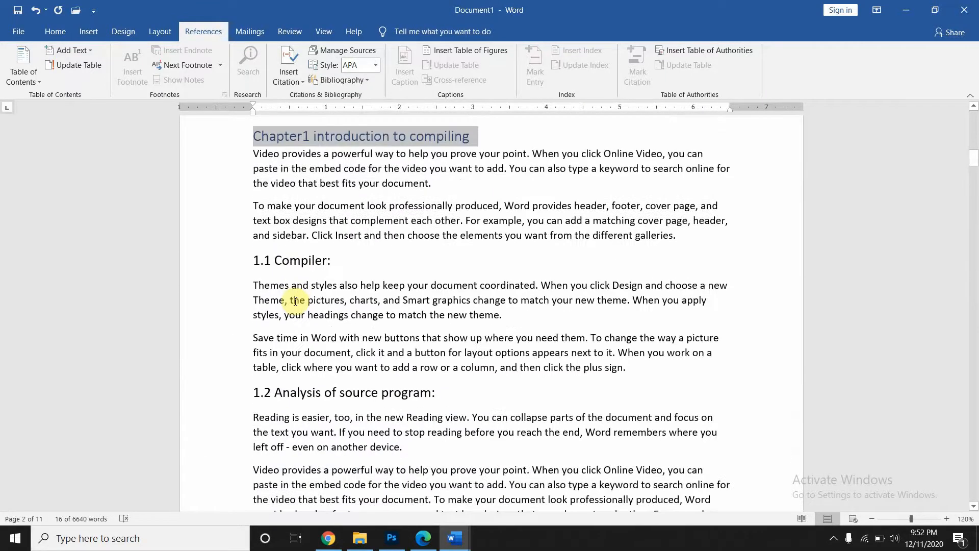
pyautogui.scroll(1, 295, 302)
# - Select the 1.1 Compiler, 1.2, 2.2 Syntax definition and 2.3 Parsing headings in turn
pyautogui.click(492, 172)
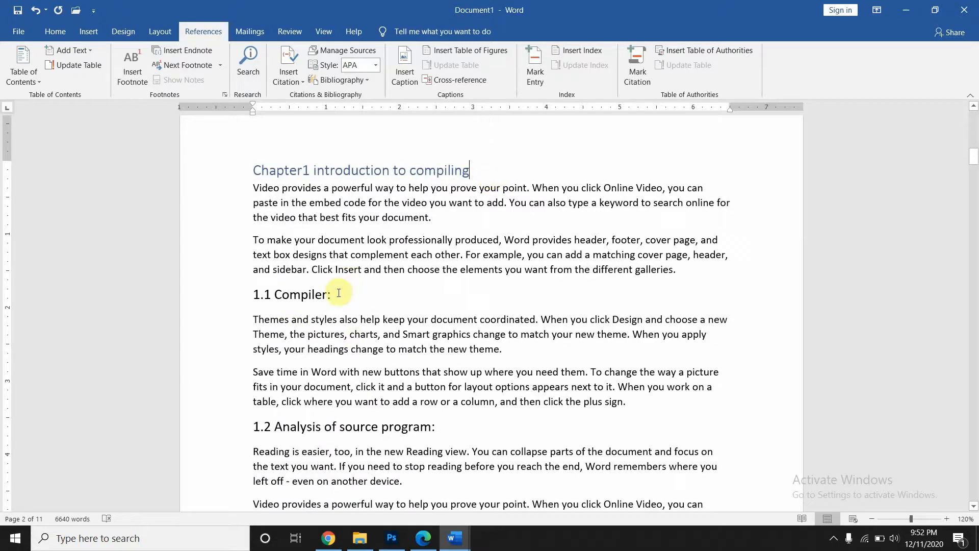
pyautogui.moveTo(331, 296); pyautogui.dragTo(257, 296)
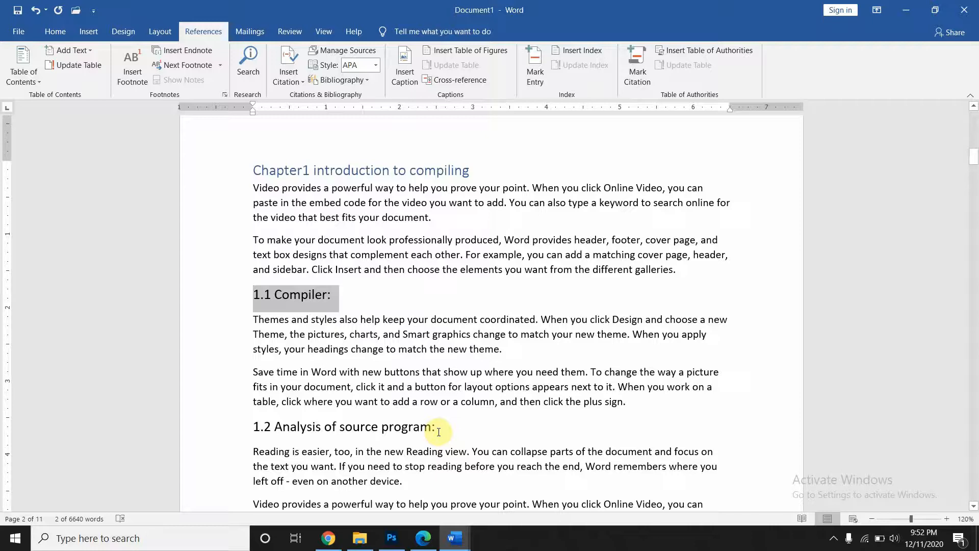
pyautogui.moveTo(439, 428); pyautogui.dragTo(261, 429)
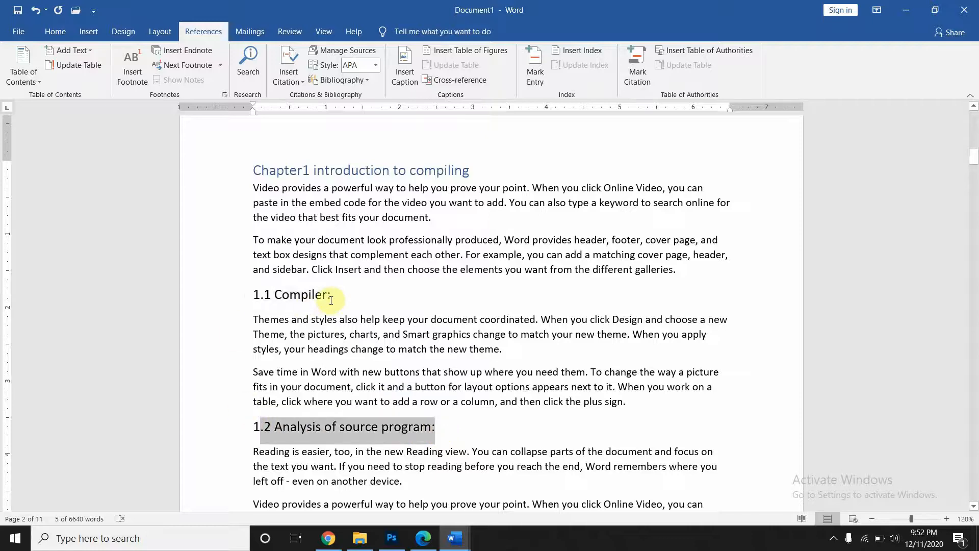
pyautogui.moveTo(335, 296); pyautogui.dragTo(243, 295)
pyautogui.moveTo(436, 427); pyautogui.dragTo(253, 428)
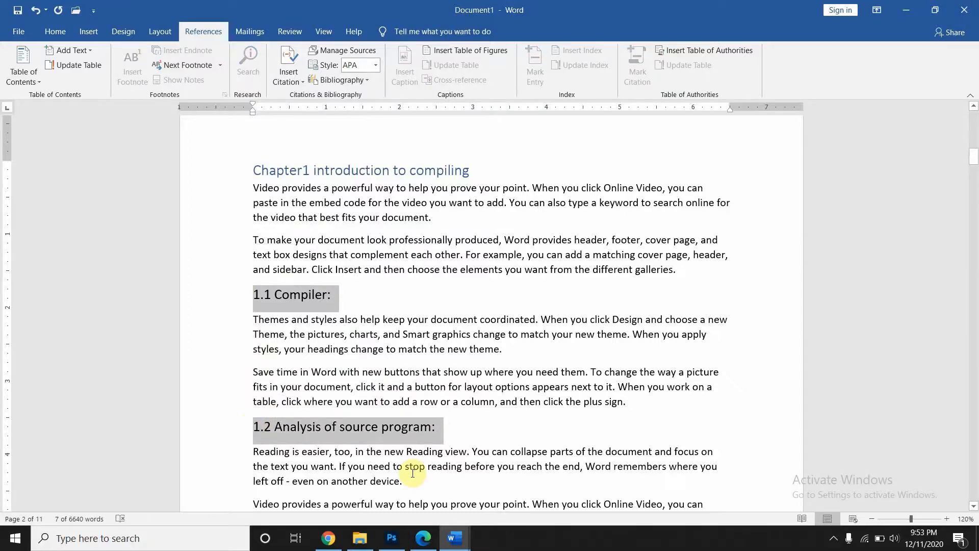
pyautogui.scroll(-15, 413, 473)
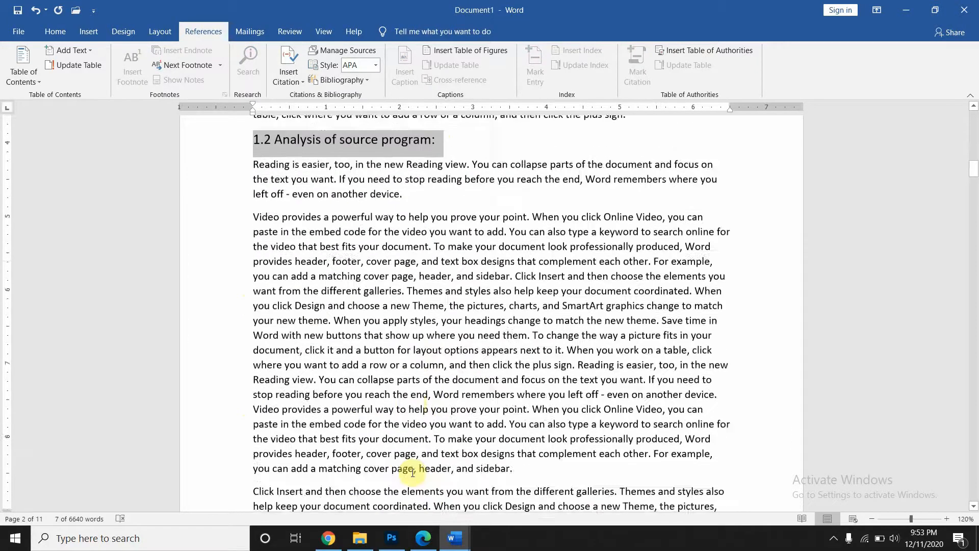
pyautogui.scroll(-15, 413, 473)
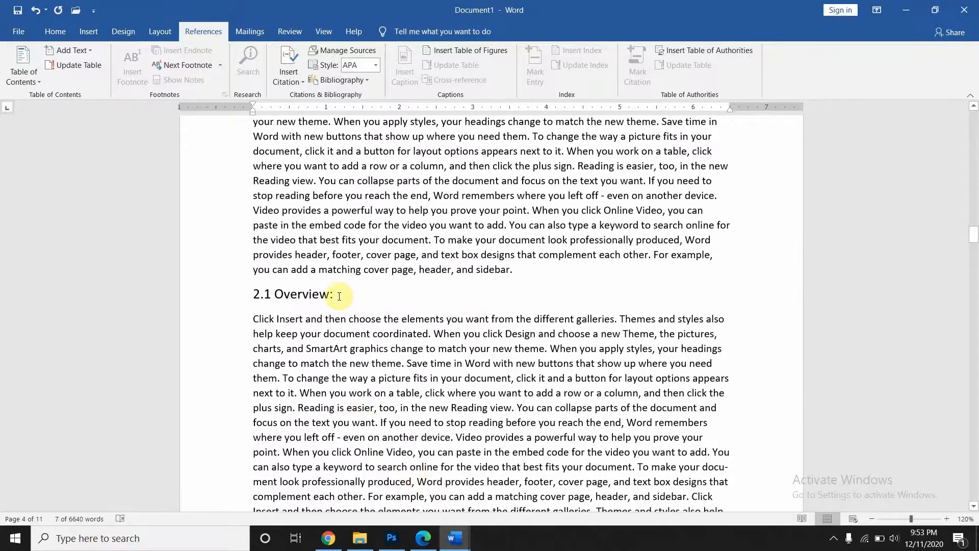
pyautogui.moveTo(336, 293); pyautogui.dragTo(249, 291)
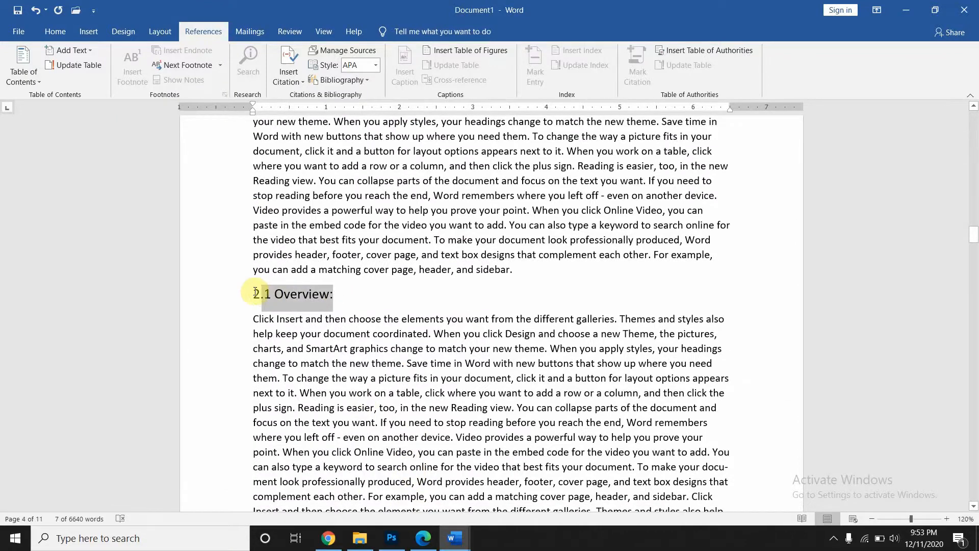
pyautogui.scroll(-7, 249, 291)
pyautogui.scroll(-10, 249, 291)
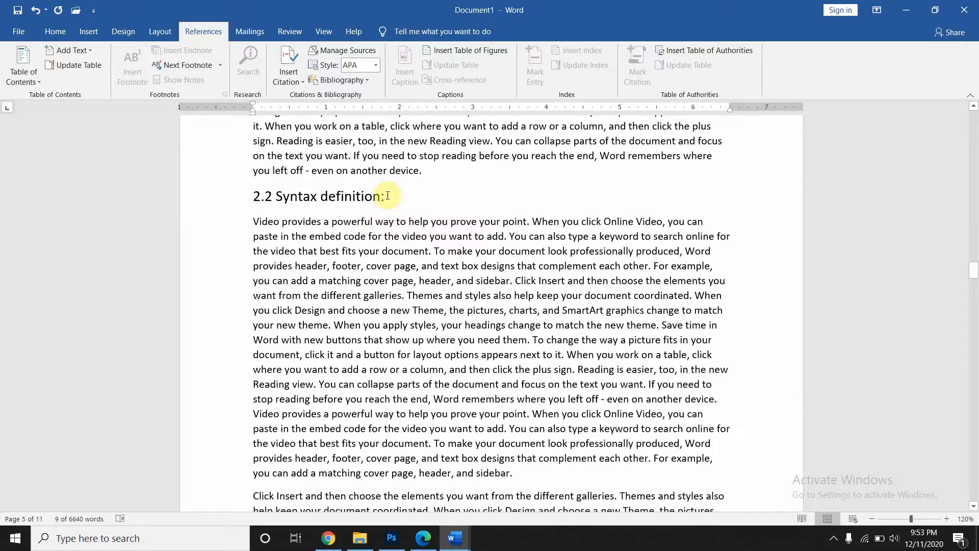
pyautogui.moveTo(385, 195); pyautogui.dragTo(251, 195)
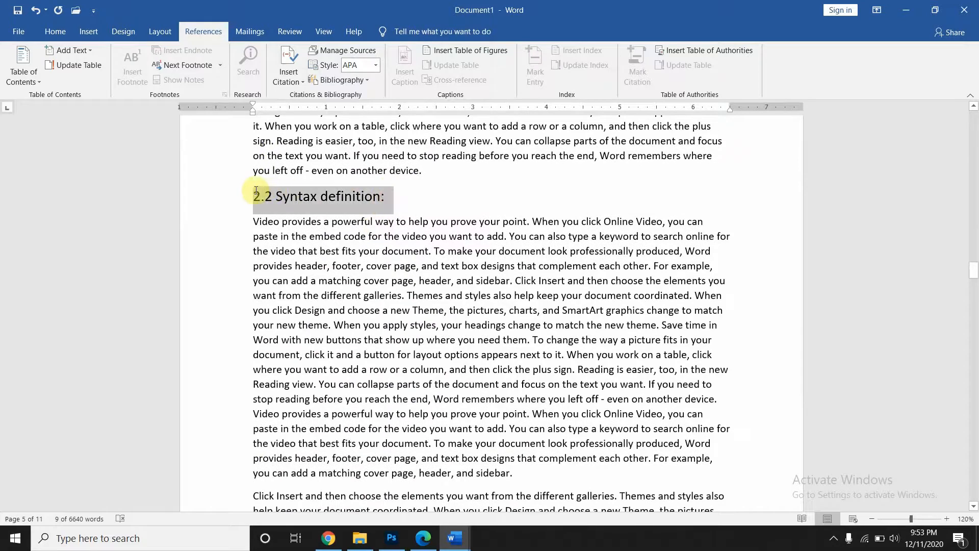
pyautogui.scroll(-20, 321, 270)
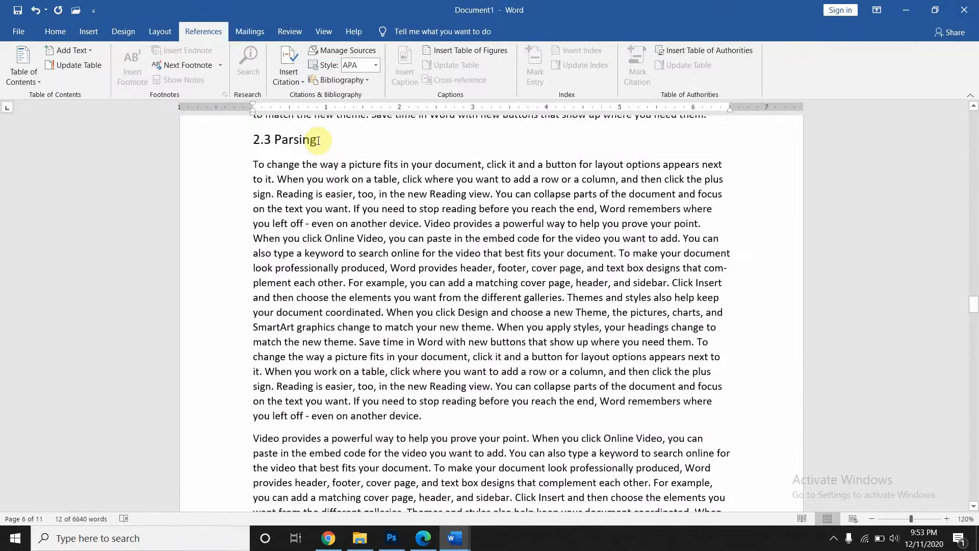
pyautogui.moveTo(318, 141); pyautogui.dragTo(249, 138)
pyautogui.scroll(-15, 350, 302)
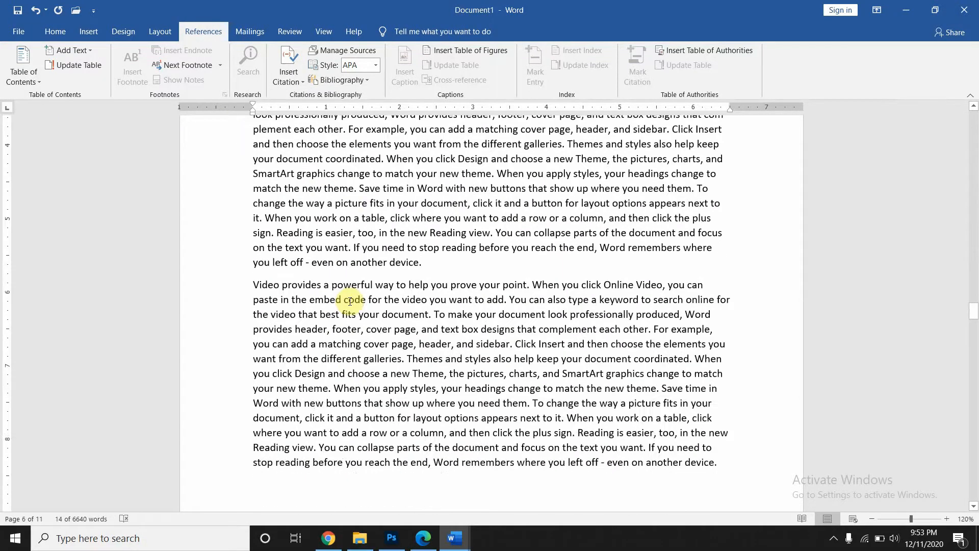
pyautogui.scroll(-10, 352, 280)
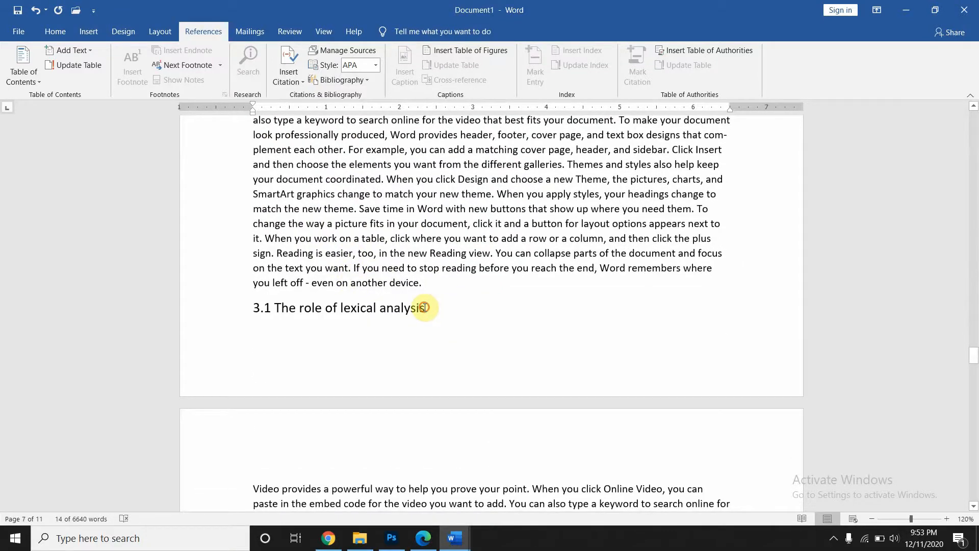
# - Make '3.1 The role of lexical analysis' a Level 2 contents entry
pyautogui.moveTo(425, 307); pyautogui.dragTo(259, 301)
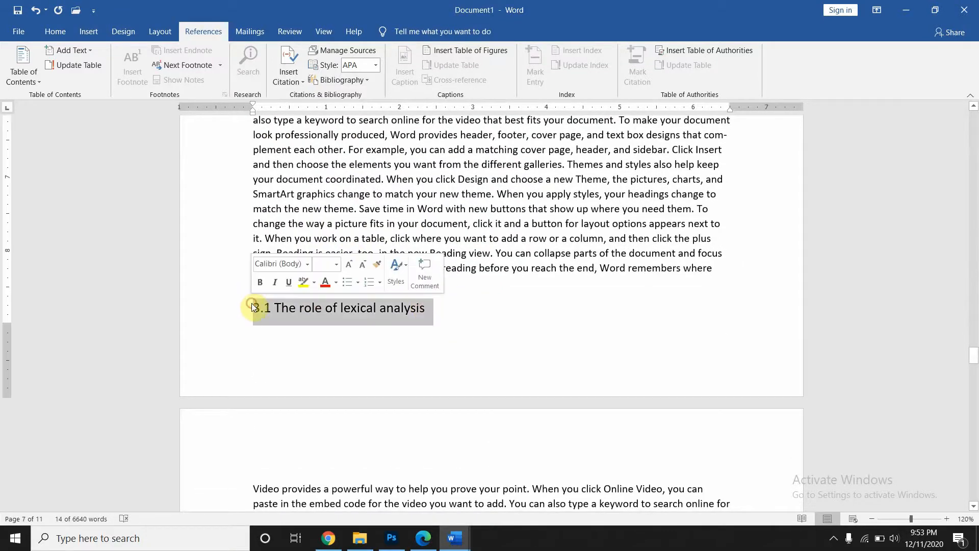
pyautogui.scroll(-10, 324, 406)
pyautogui.scroll(-2, 327, 408)
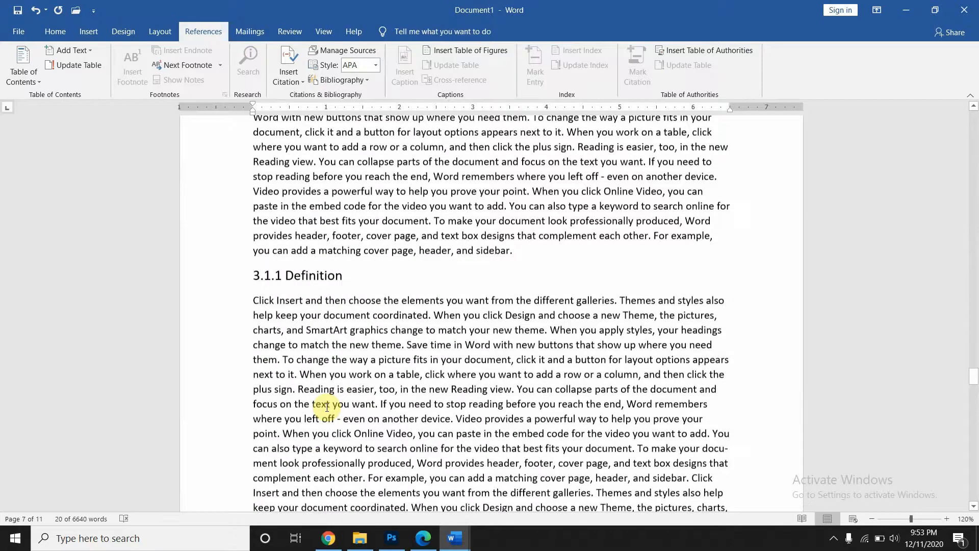
pyautogui.click(75, 50)
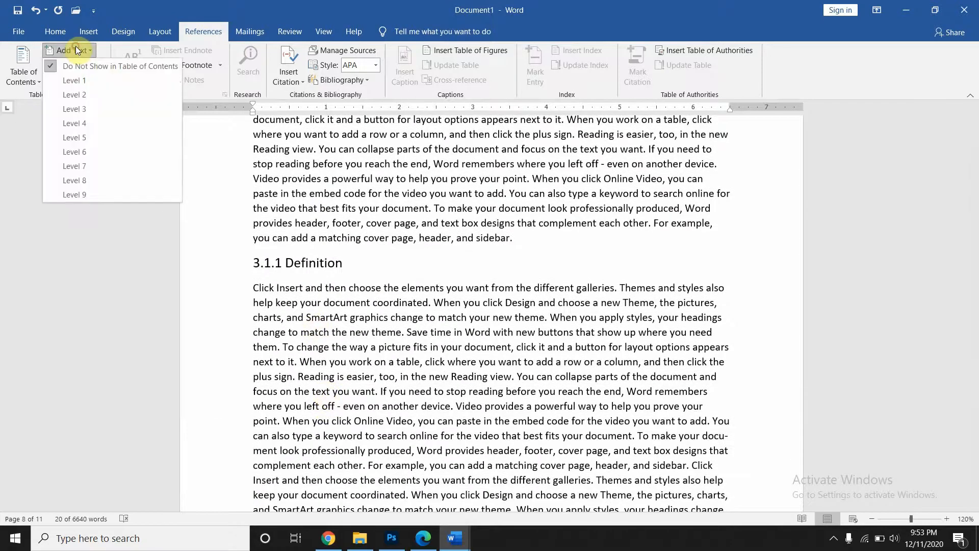
pyautogui.click(71, 88)
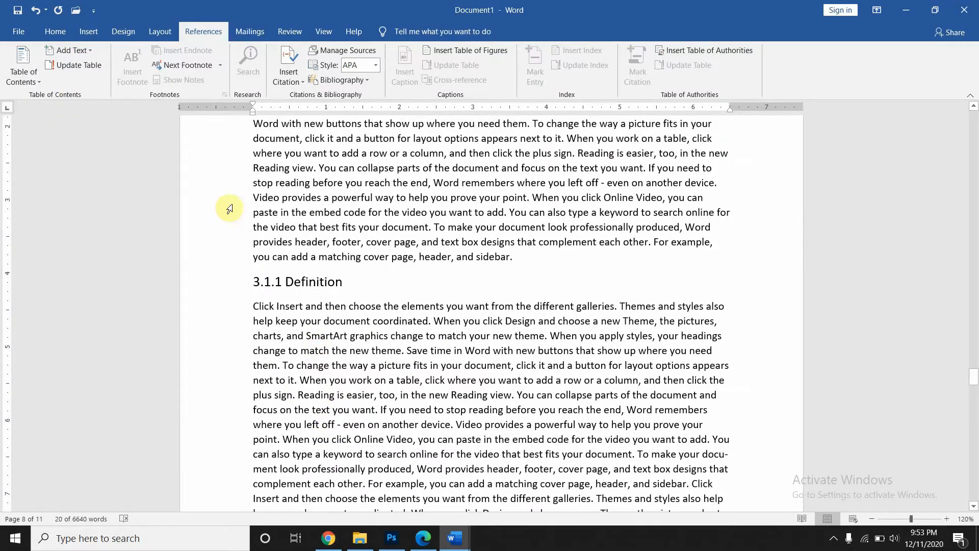
pyautogui.scroll(5, 254, 270)
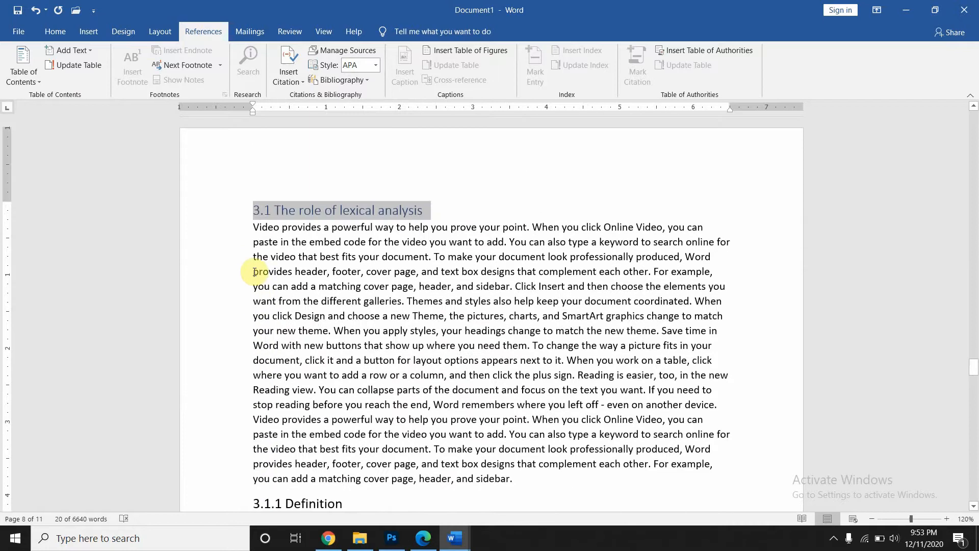
pyautogui.scroll(-5, 254, 272)
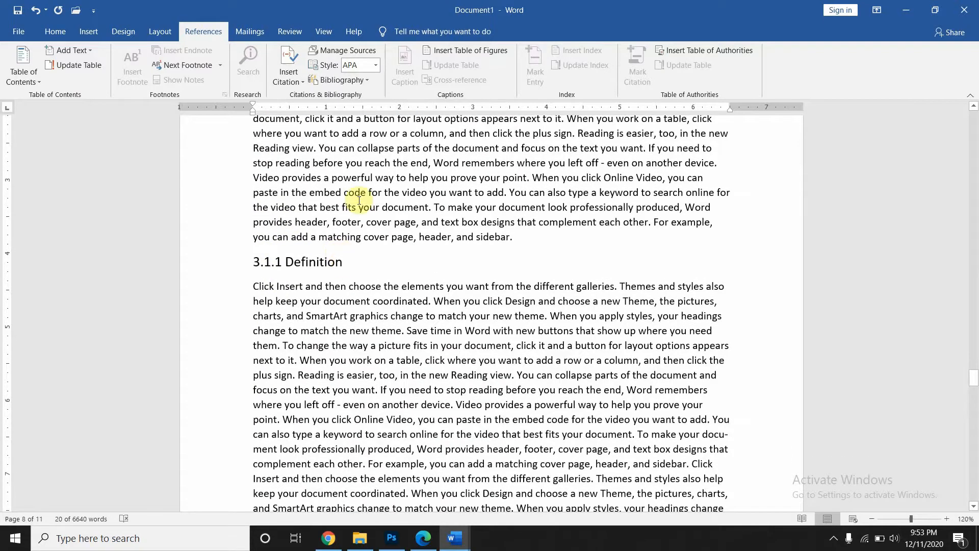
pyautogui.scroll(6, 359, 200)
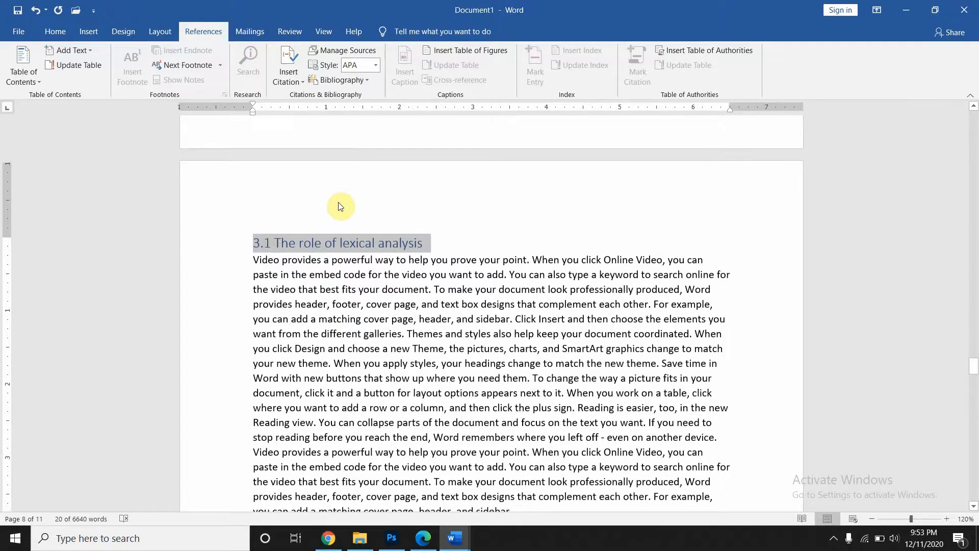
pyautogui.scroll(-5, 359, 337)
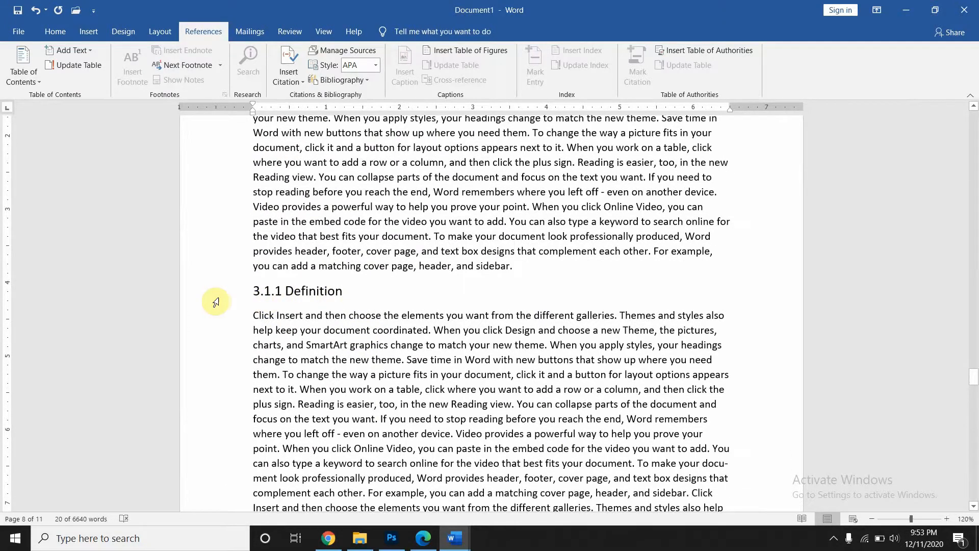
# - Make '3.1.1 Definition' a Level 3 contents entry
pyautogui.moveTo(342, 291); pyautogui.dragTo(252, 292)
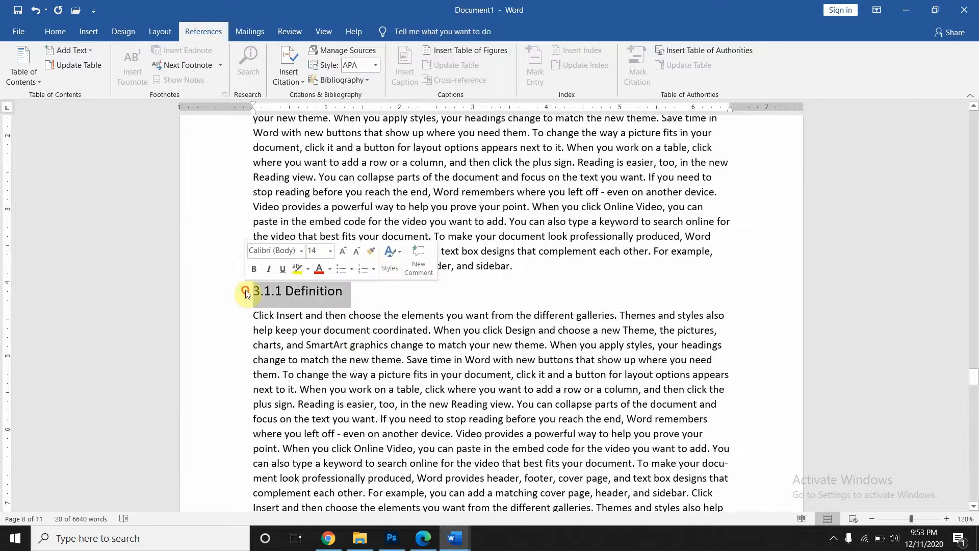
pyautogui.click(81, 51)
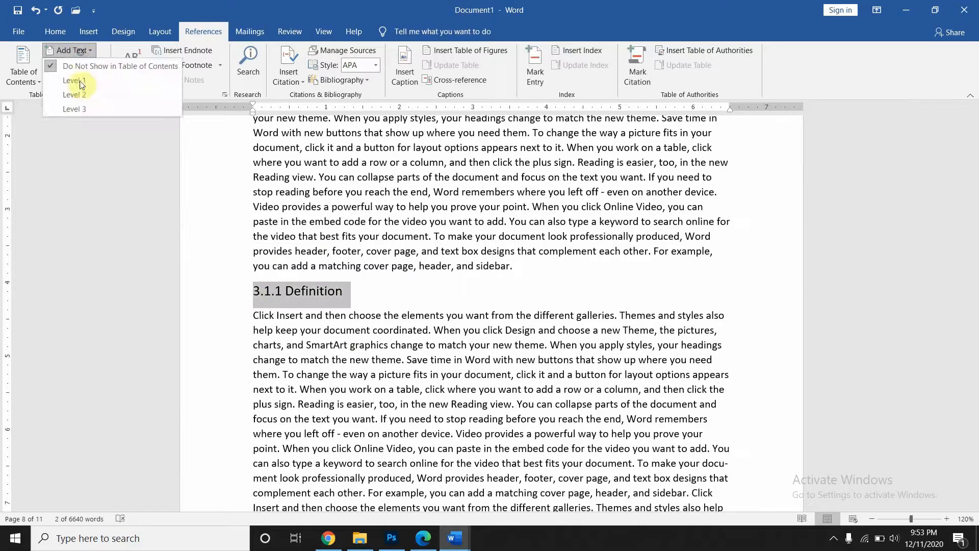
pyautogui.click(80, 108)
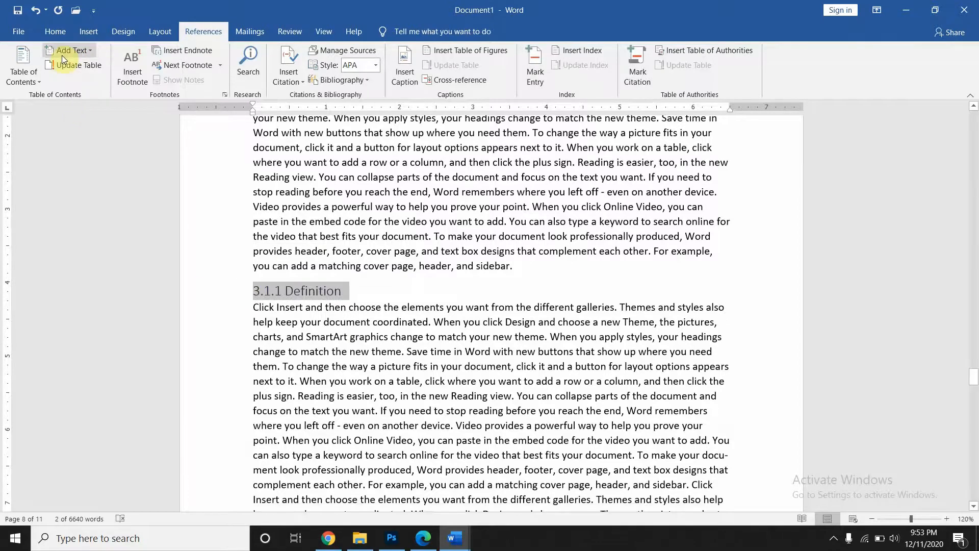
pyautogui.scroll(20, 378, 313)
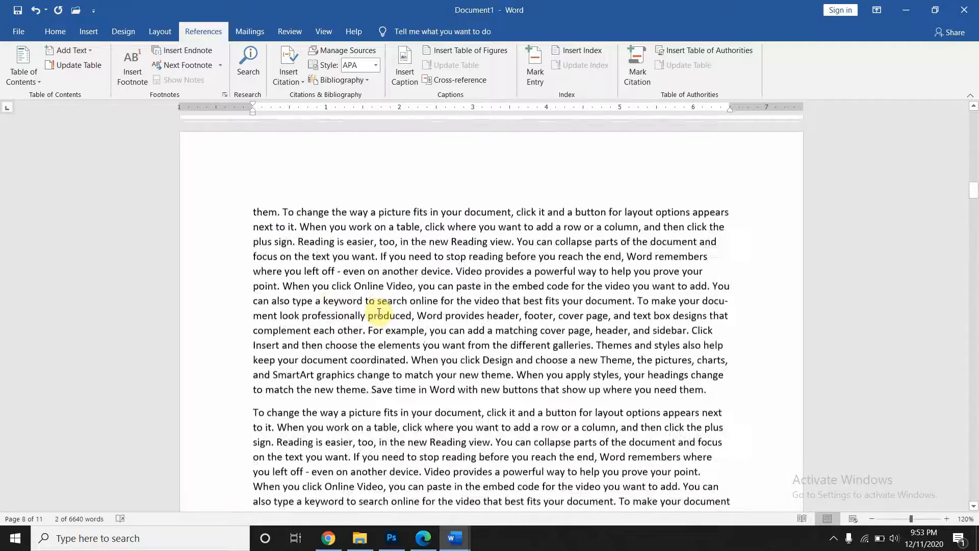
pyautogui.scroll(12, 379, 312)
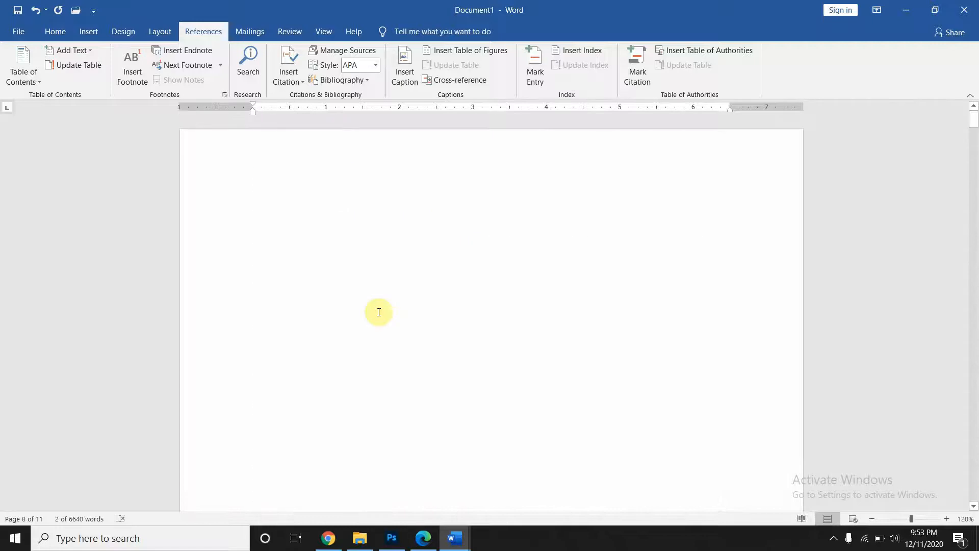
# - Insert Automatic Table 2 on the blank first page, listing Chapters 1–3 with page numbers
pyautogui.click(277, 180)
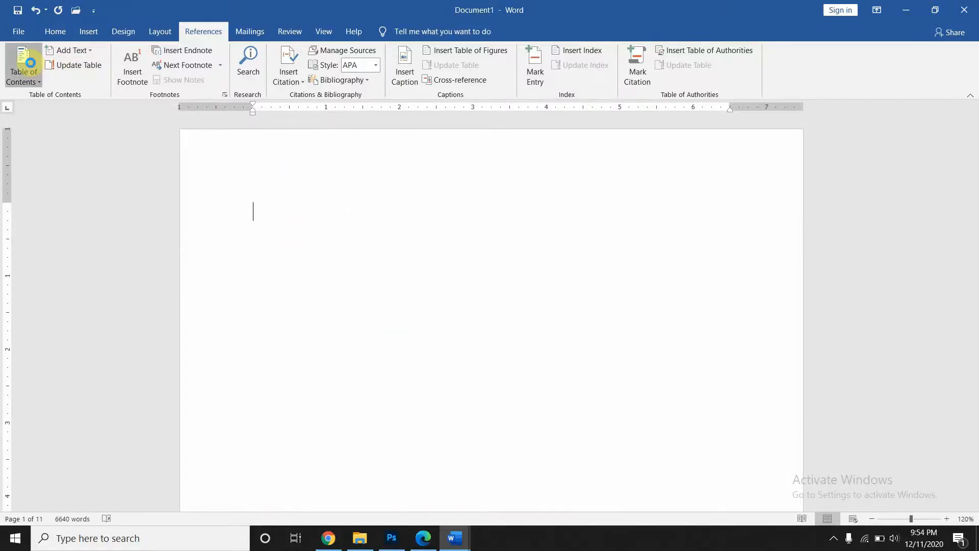
pyautogui.click(31, 66)
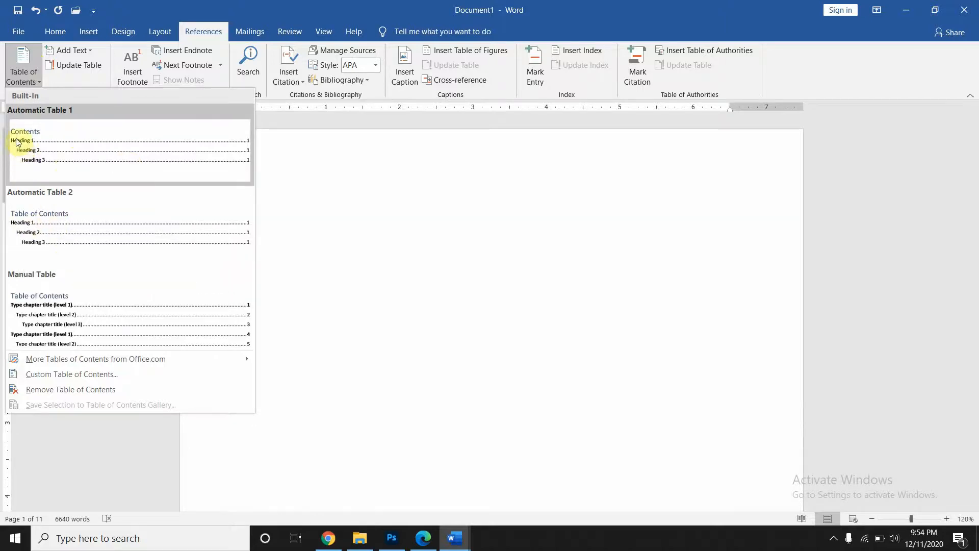
pyautogui.click(61, 242)
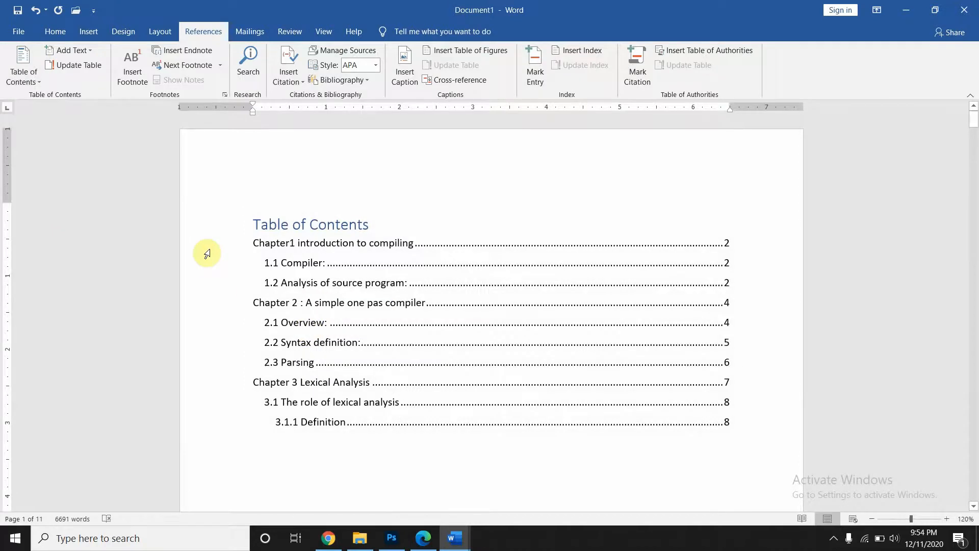
pyautogui.click(205, 250)
pyautogui.keyDown('shift'); pyautogui.click(225, 312); pyautogui.keyUp('shift')
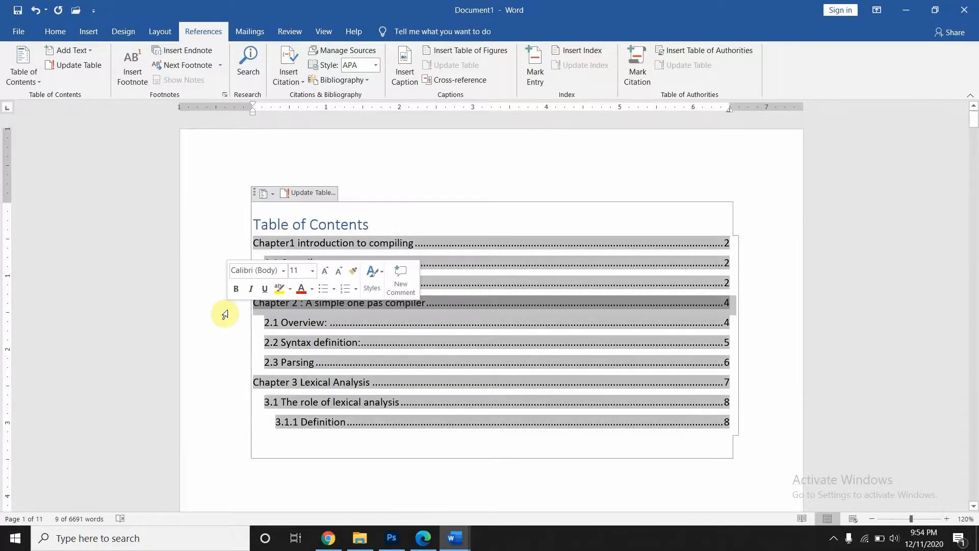
pyautogui.click(784, 208)
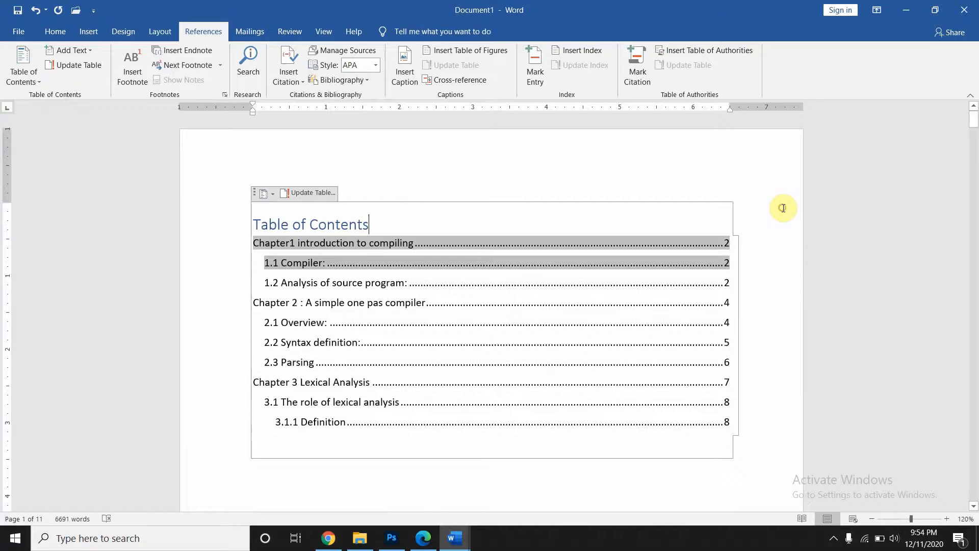
pyautogui.click(759, 475)
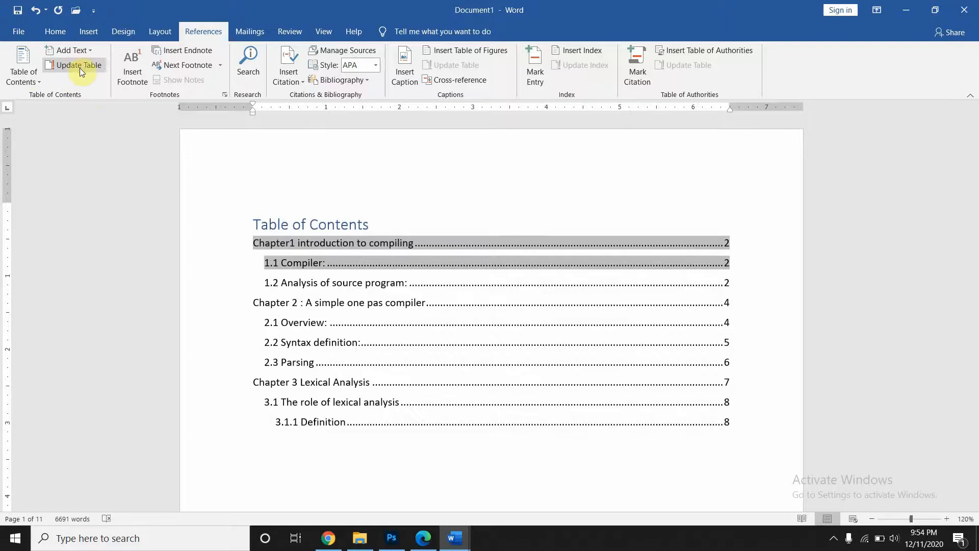
# - Start a table of contents update, then dismiss the prompt without changes
pyautogui.click(78, 66)
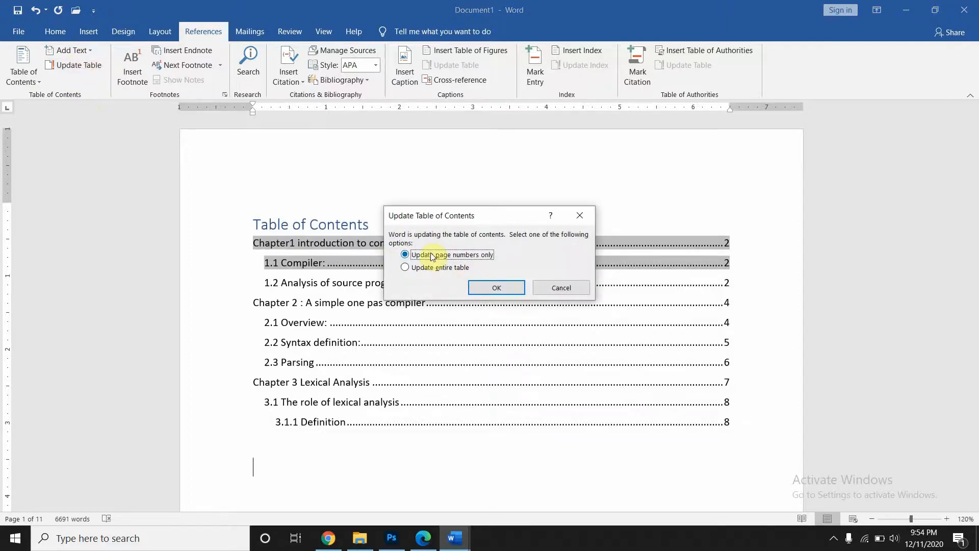
pyautogui.click(575, 218)
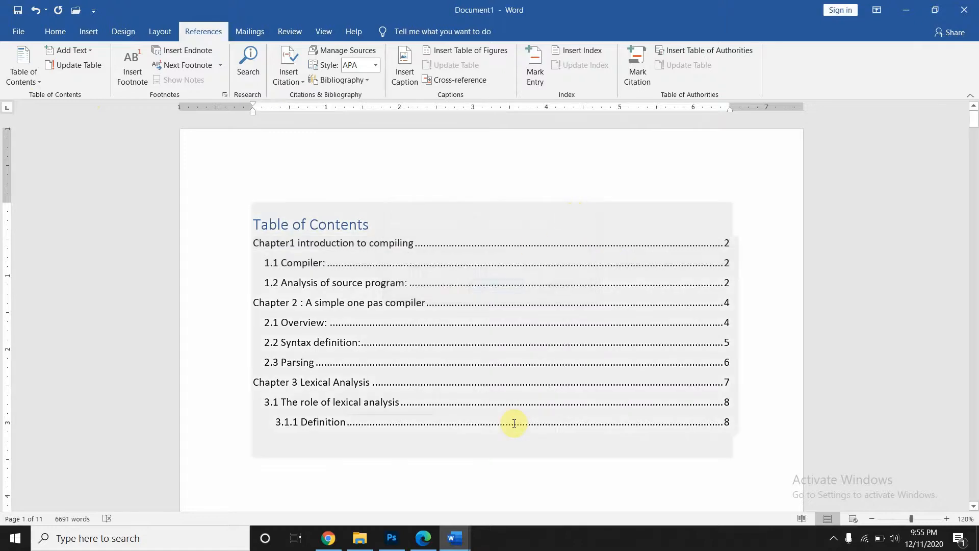
pyautogui.scroll(-10, 512, 420)
pyautogui.scroll(-5, 513, 419)
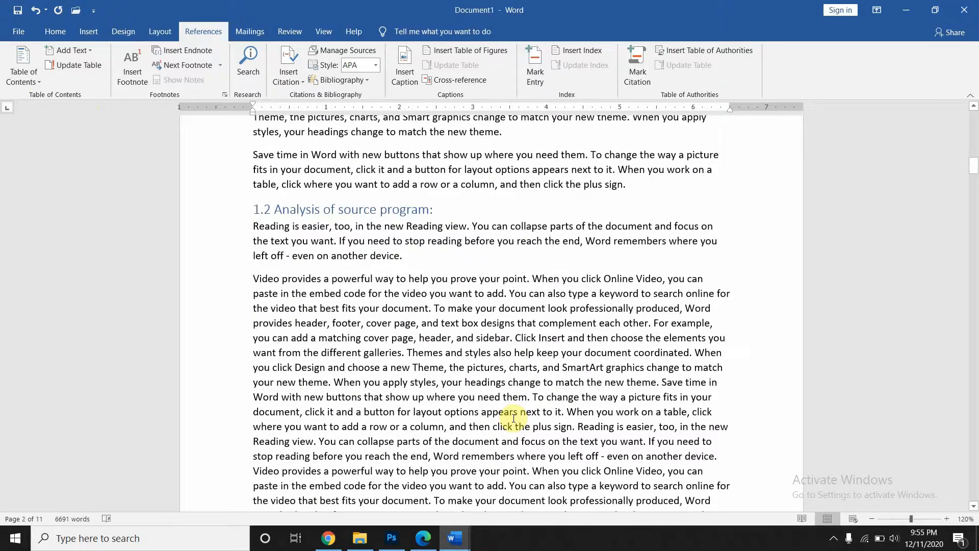
pyautogui.scroll(3, 561, 413)
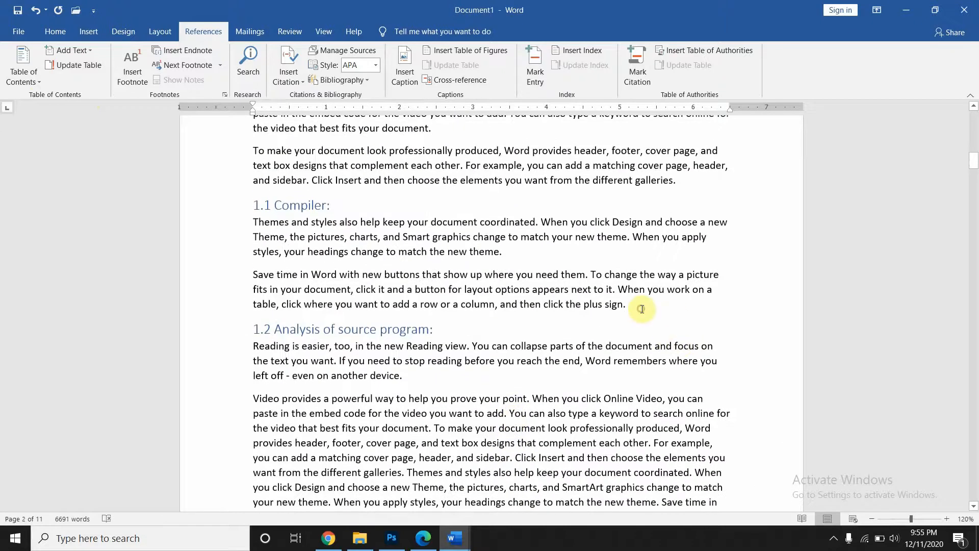
# - Generate four filler paragraphs with =rand(4,4) after the 1.1 Compiler text
pyautogui.click(642, 308)
pyautogui.press('Return')
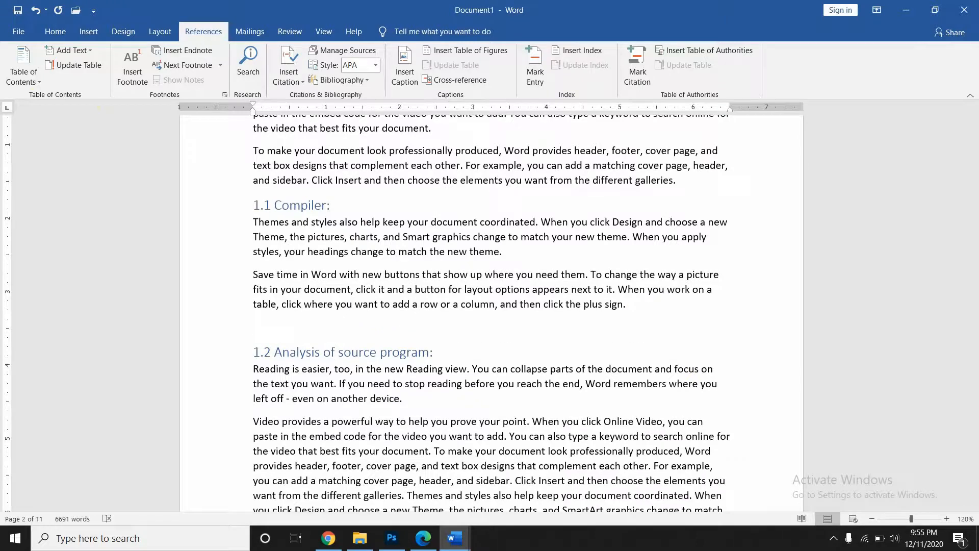
pyautogui.write('=rand()')
pyautogui.press('Left')
pyautogui.write('4,4')
pyautogui.press('Return')
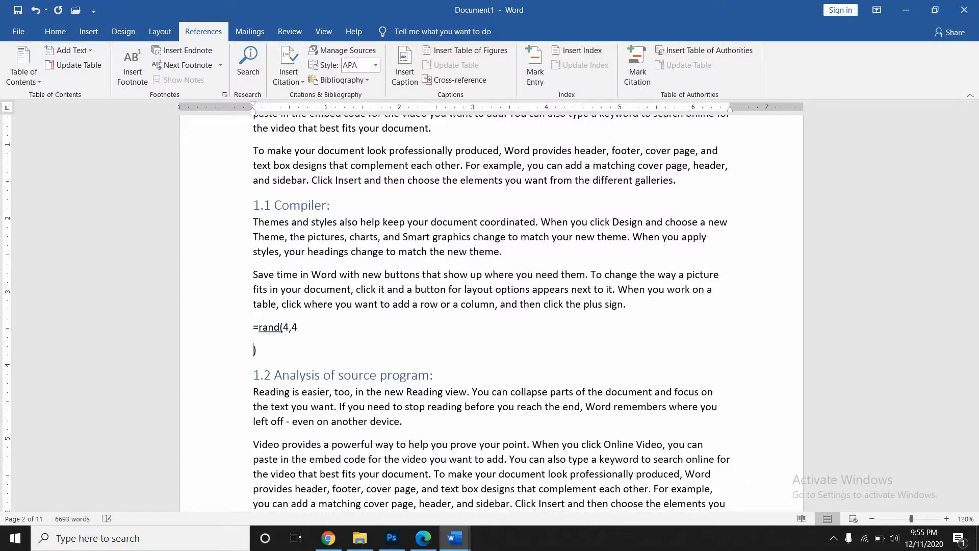
pyautogui.press('BackSpace')
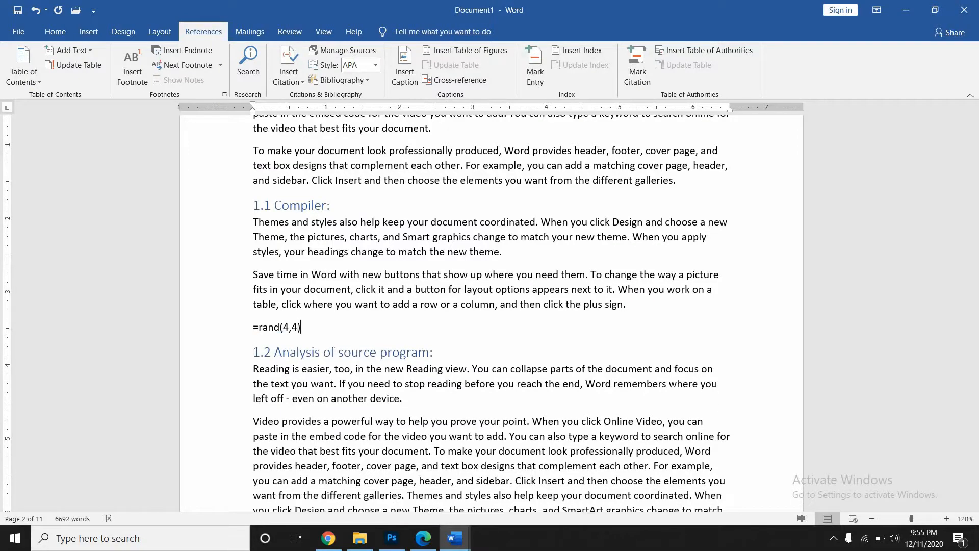
pyautogui.press('Return')
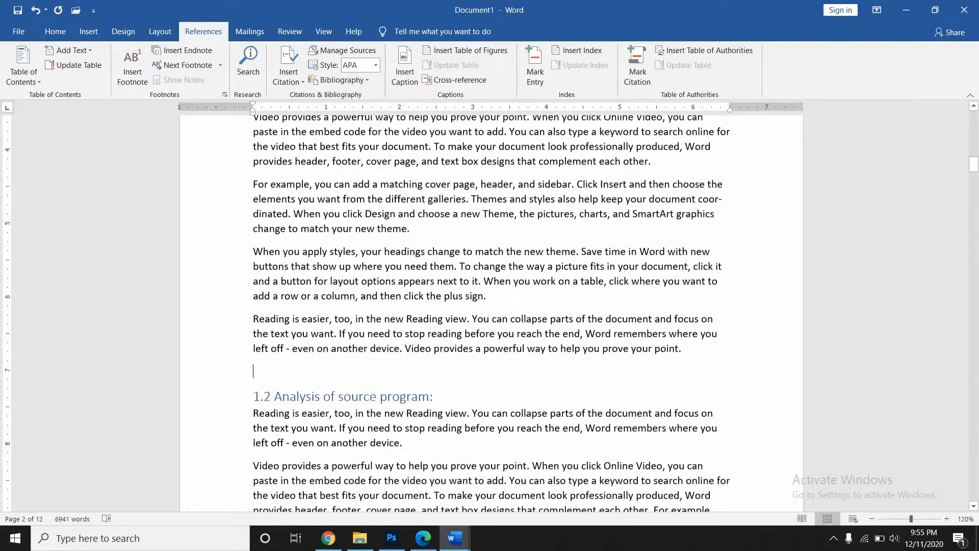
# - Generate more filler paragraphs below them with =rand()
pyautogui.scroll(4, 492, 314)
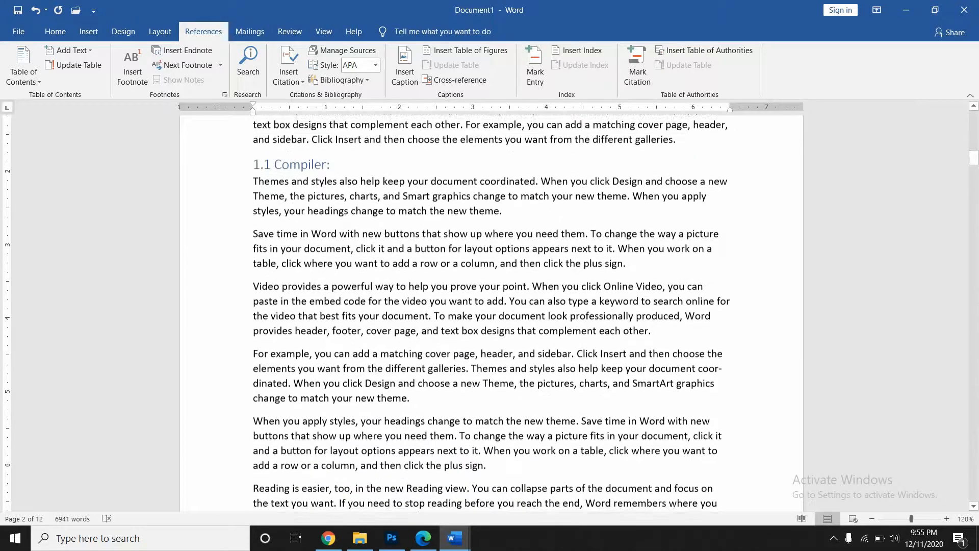
pyautogui.scroll(-3, 492, 313)
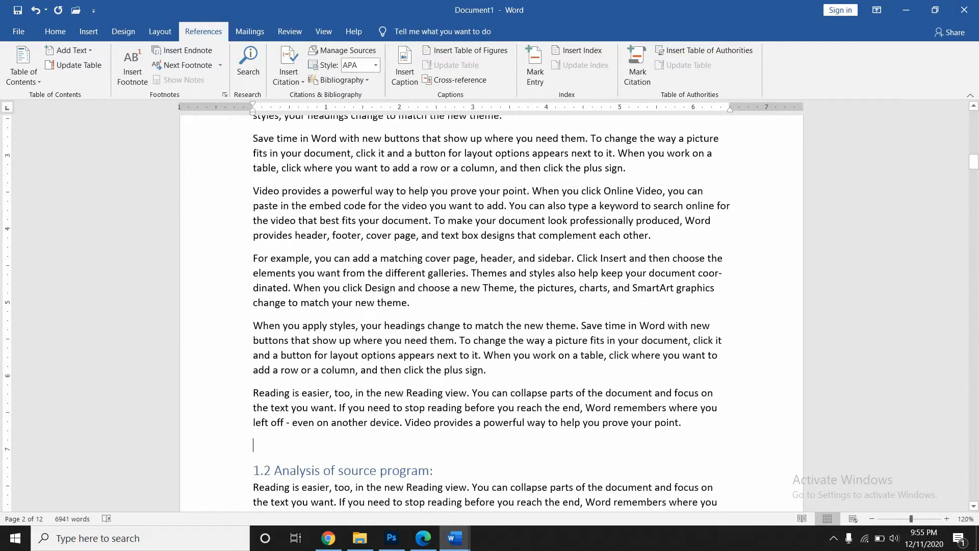
pyautogui.write('=ra')
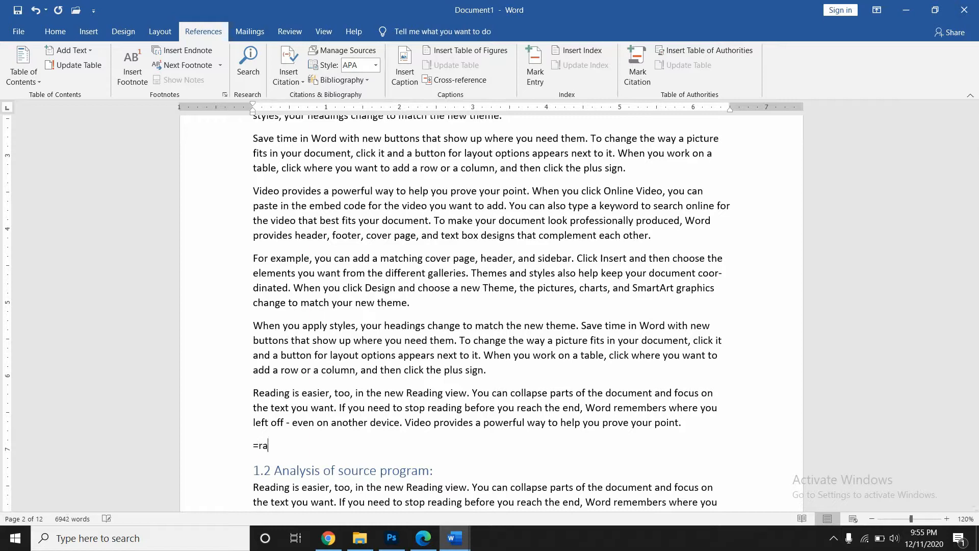
pyautogui.write('nd()')
pyautogui.press('Return')
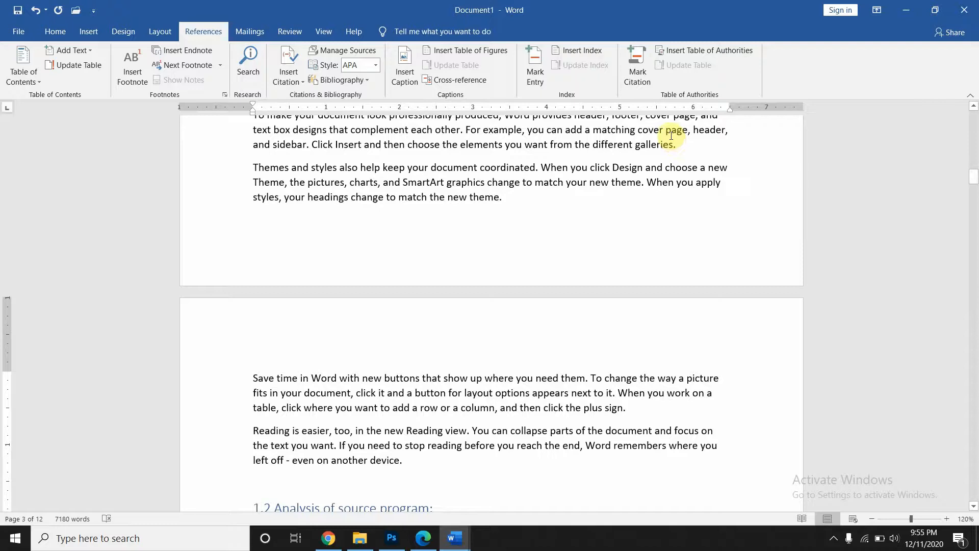
pyautogui.scroll(20, 671, 136)
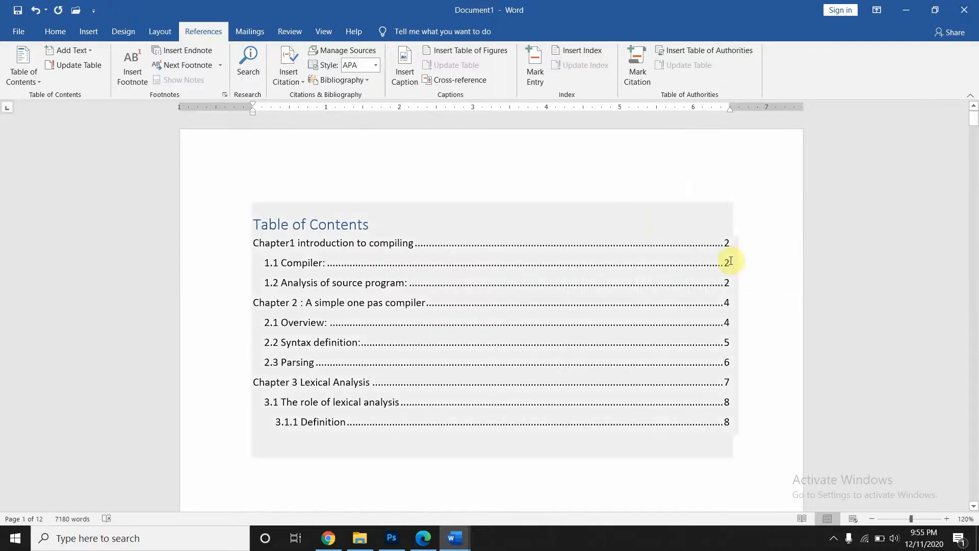
# - Update the entire Table of Contents so 1.2 shows page 3 and 3.1.1 Definition page 9
pyautogui.click(253, 218)
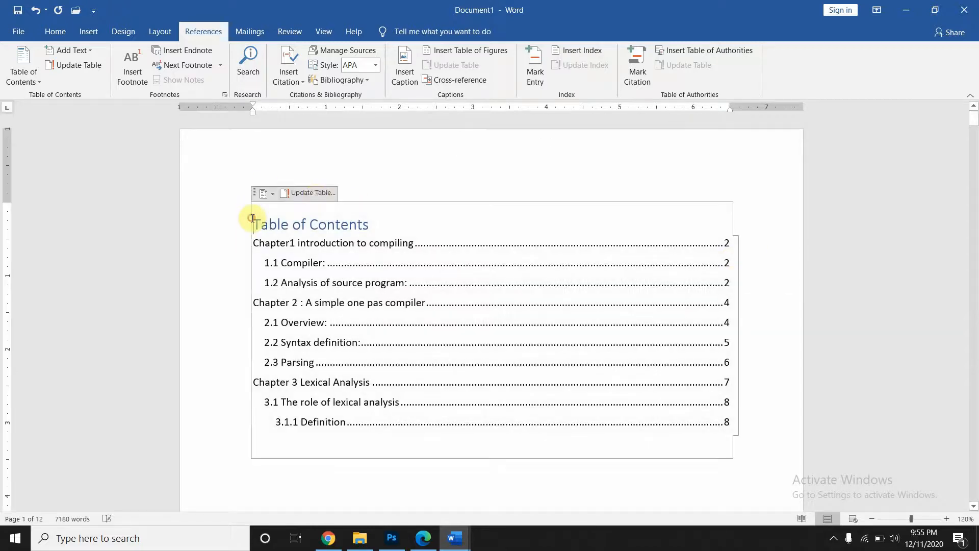
pyautogui.click(313, 194)
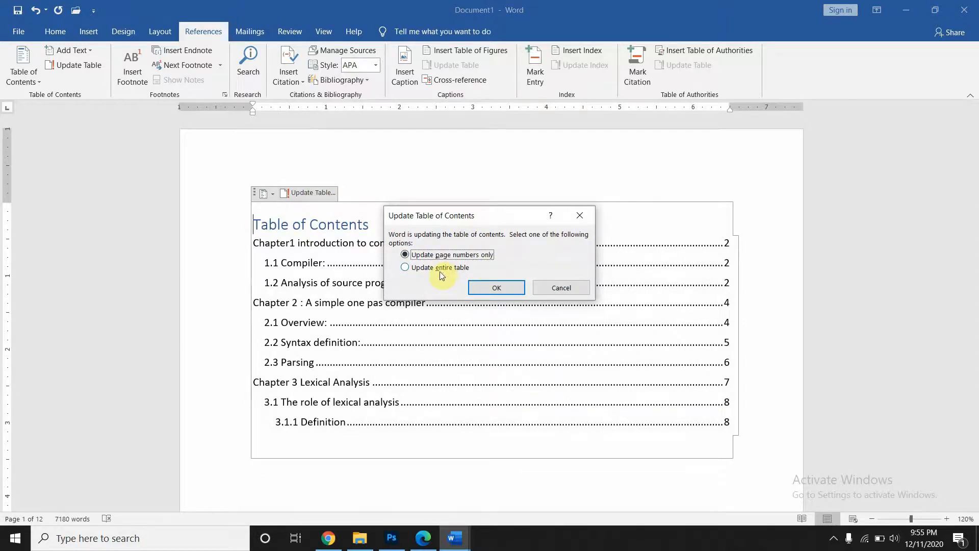
pyautogui.click(408, 268)
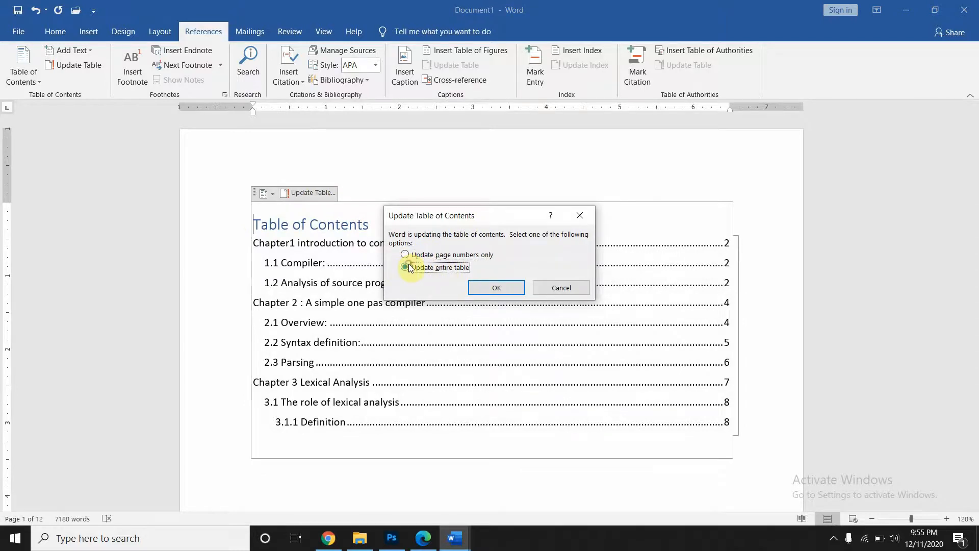
pyautogui.click(509, 289)
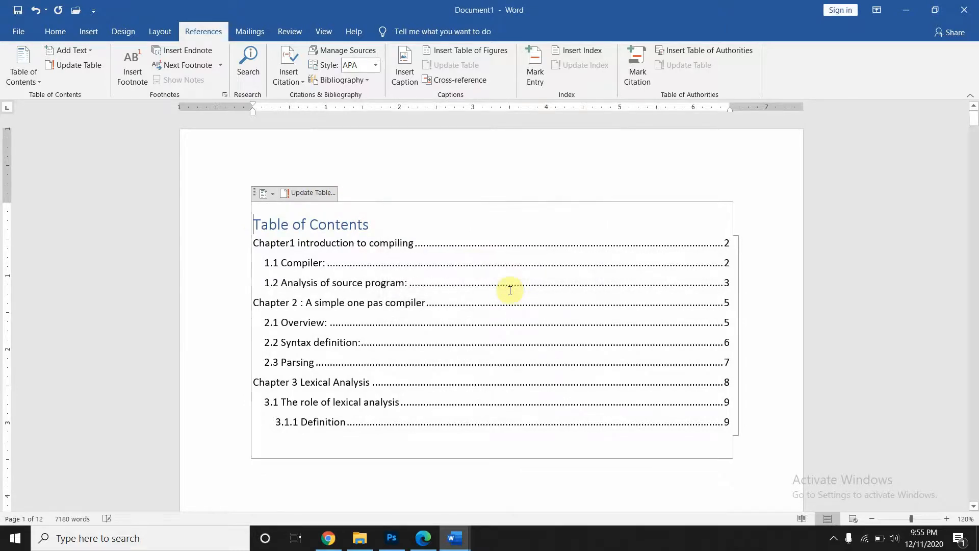
pyautogui.click(729, 285)
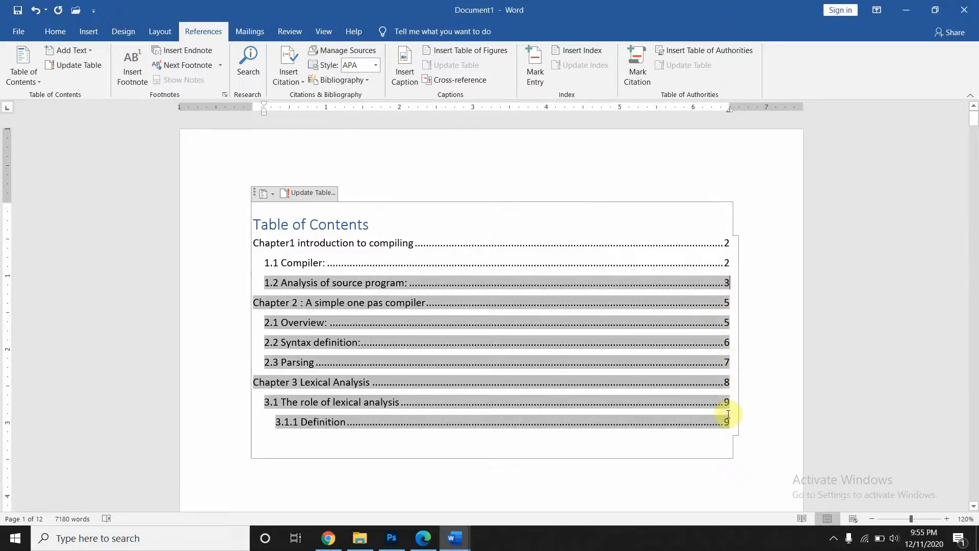
pyautogui.click(789, 394)
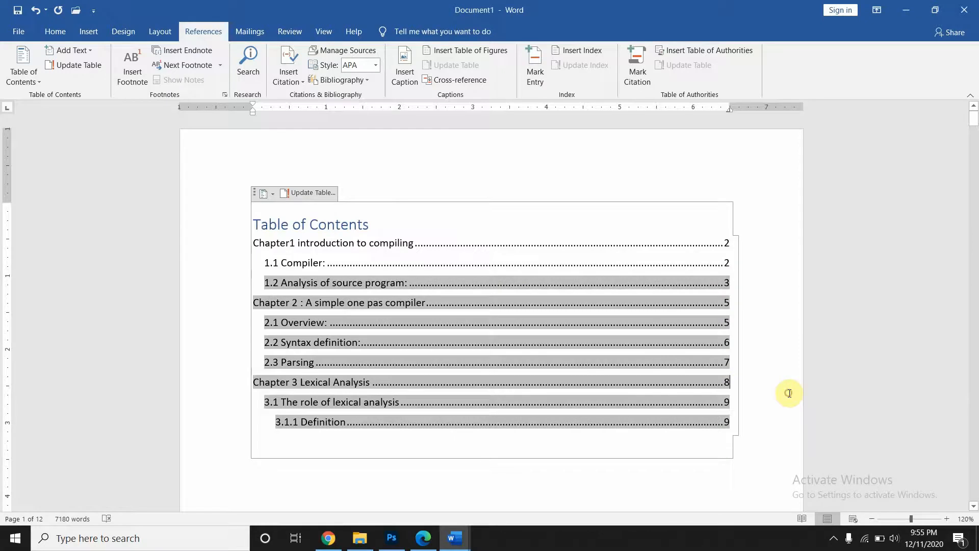
pyautogui.click(664, 477)
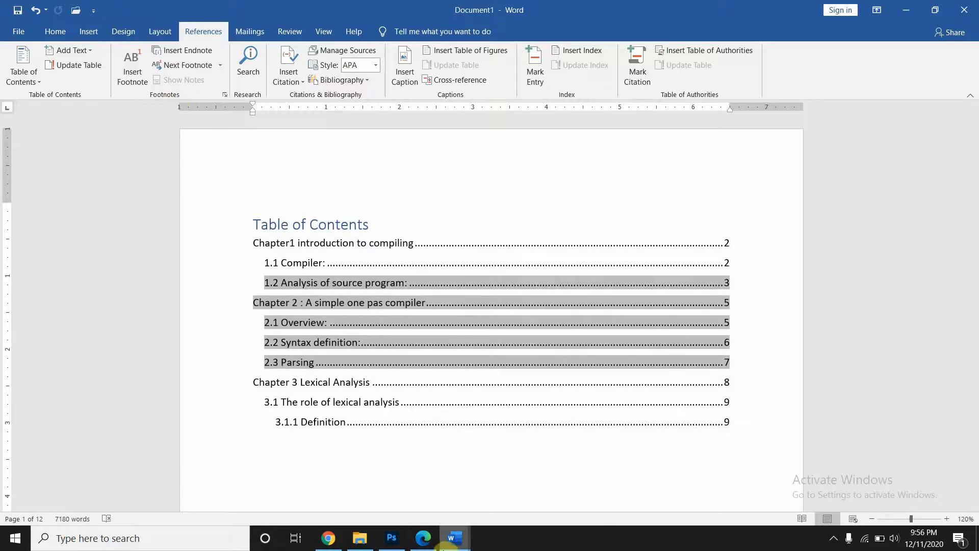
pyautogui.moveTo(442, 549)
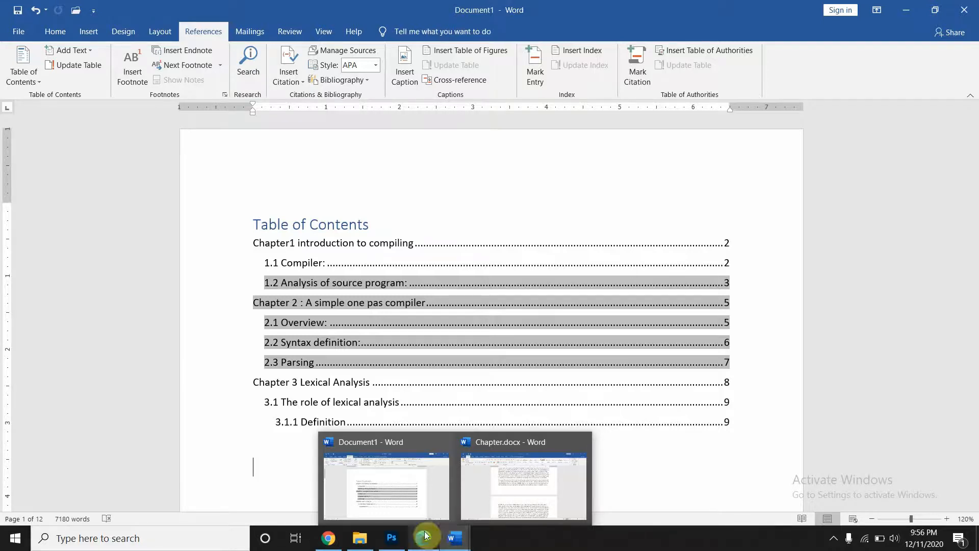
pyautogui.click(227, 454)
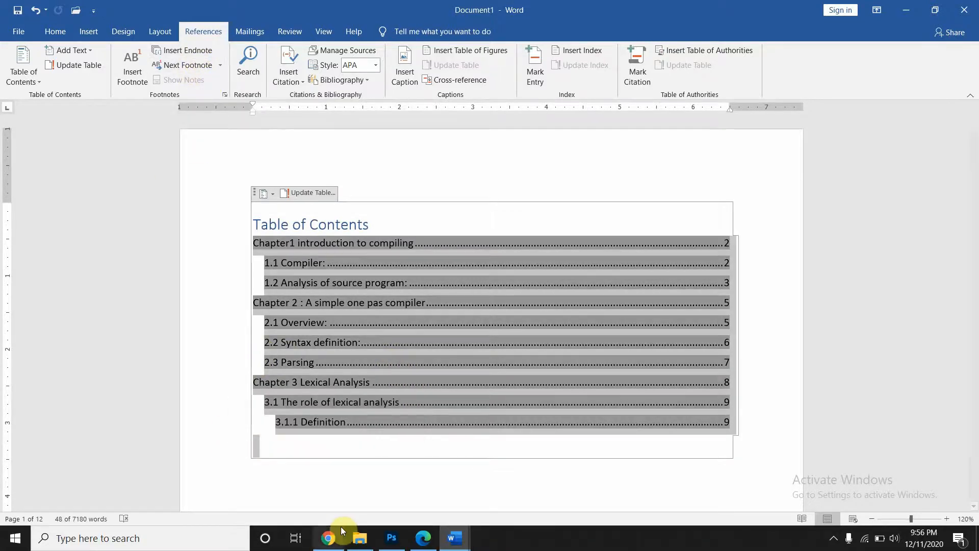
pyautogui.click(338, 487)
# - Scroll the compiler book PDF to page 10 and select its footnote text
pyautogui.click(429, 547)
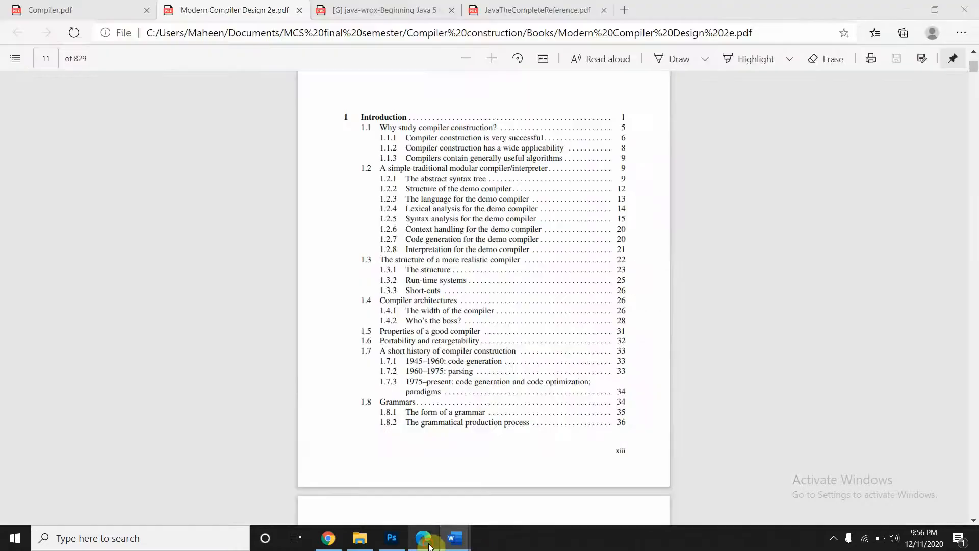
pyautogui.scroll(-3, 393, 336)
pyautogui.scroll(-20, 393, 337)
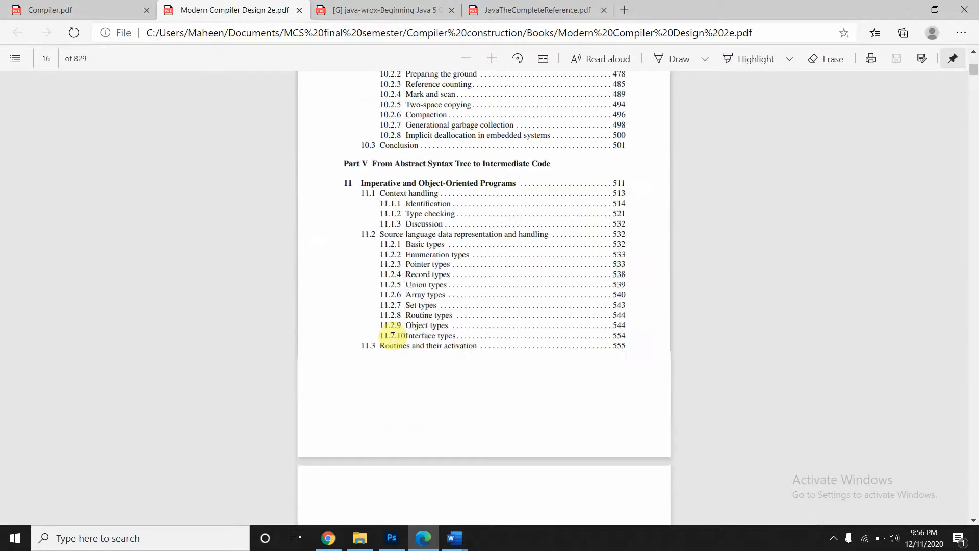
pyautogui.scroll(-15, 392, 336)
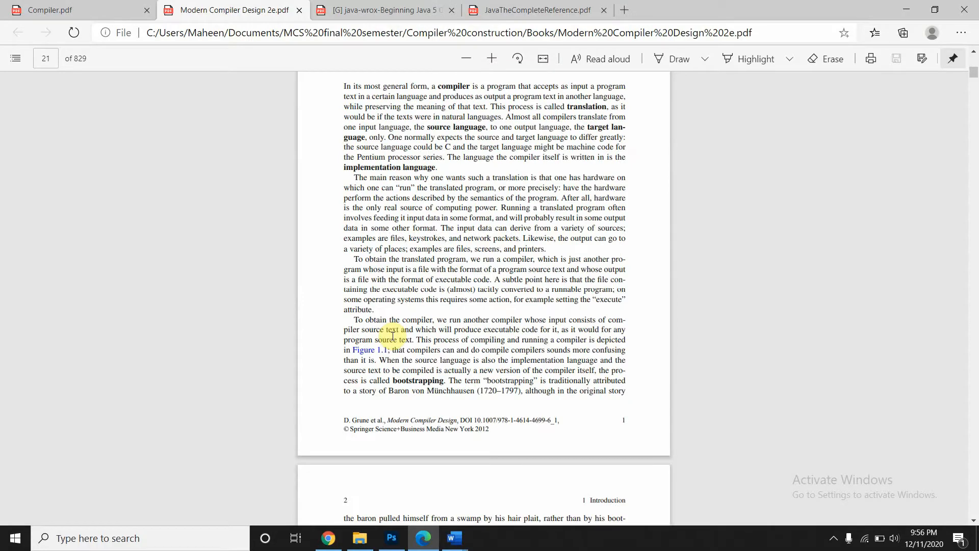
pyautogui.scroll(-5, 393, 336)
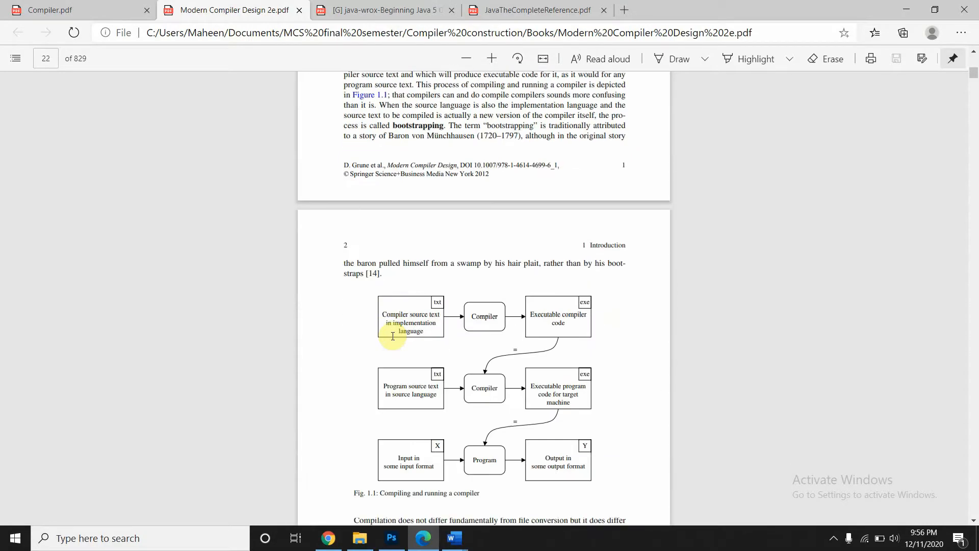
pyautogui.scroll(-15, 393, 336)
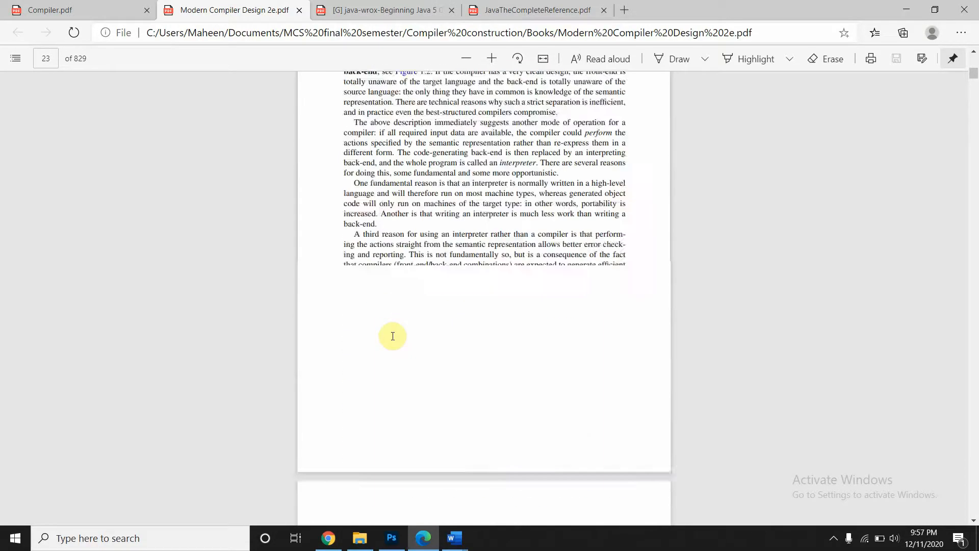
pyautogui.scroll(-20, 393, 337)
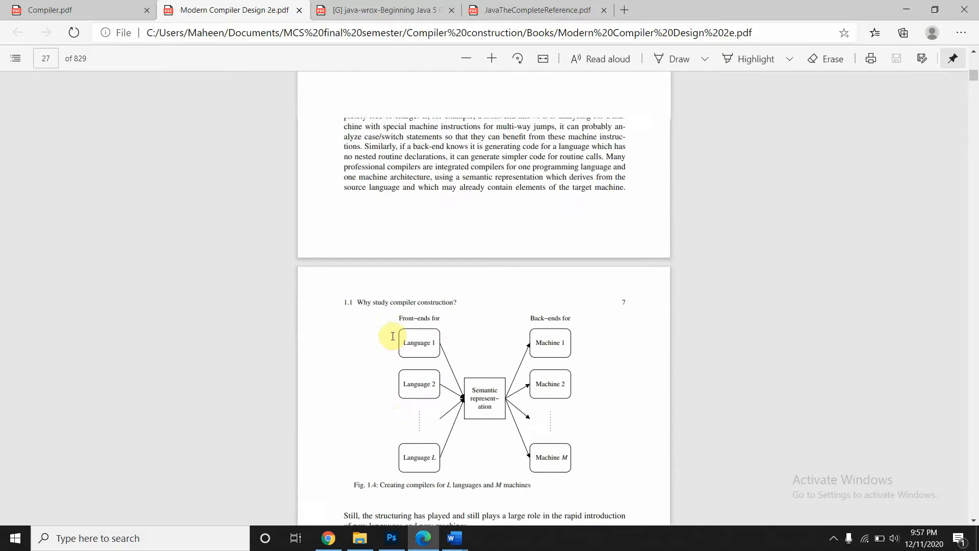
pyautogui.scroll(-15, 393, 337)
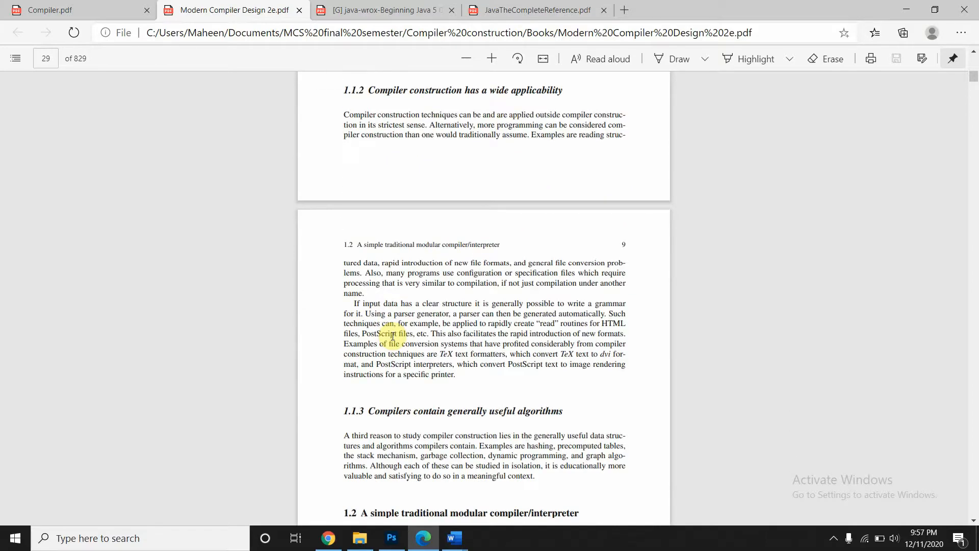
pyautogui.scroll(-15, 393, 336)
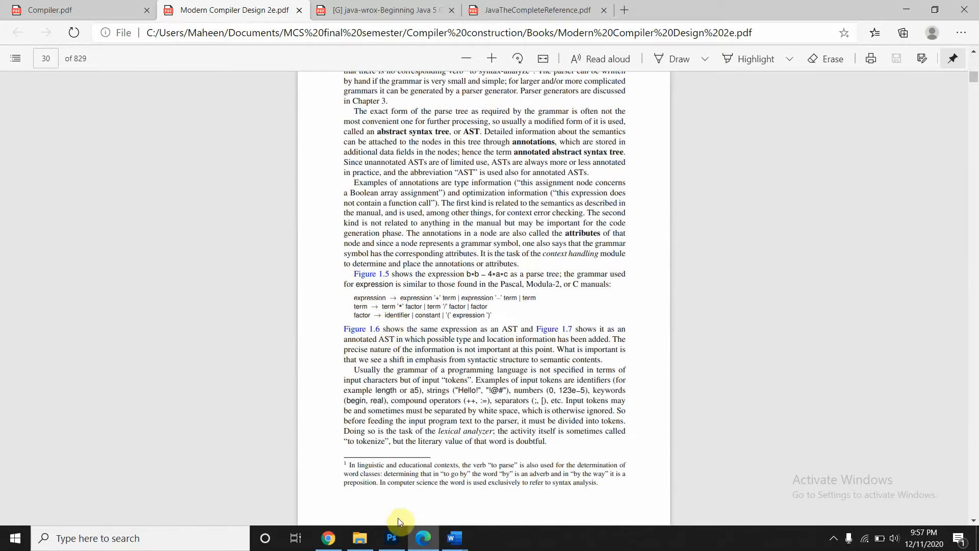
pyautogui.scroll(-2, 361, 483)
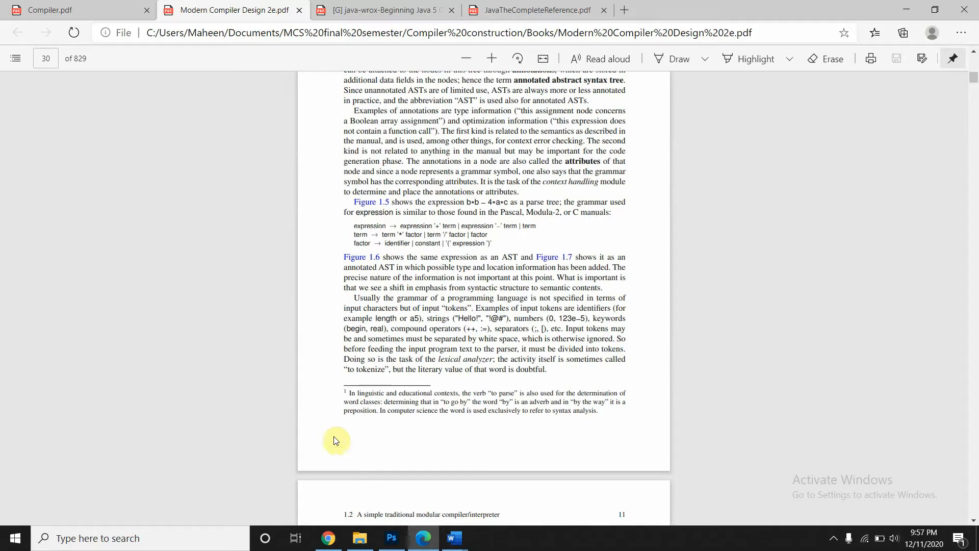
pyautogui.moveTo(342, 391); pyautogui.dragTo(600, 419)
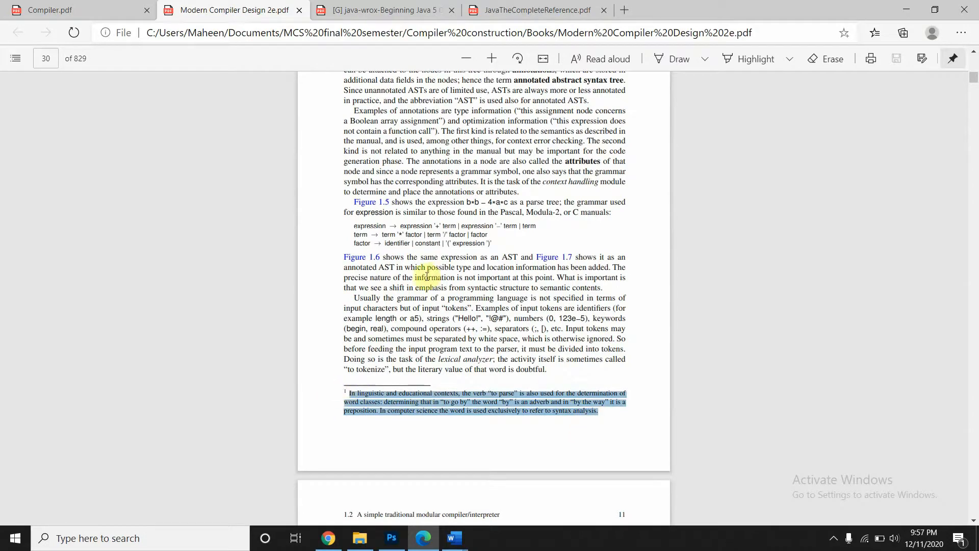
# - Jump to page 762 of 829, in Chapter 14 Parallel and Distributed Programs
pyautogui.scroll(5, 432, 276)
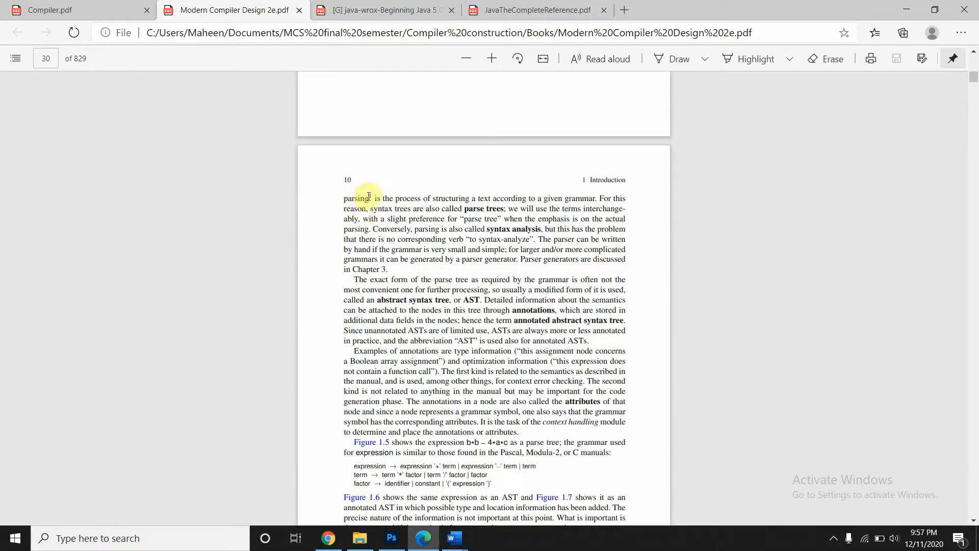
pyautogui.scroll(-7, 415, 311)
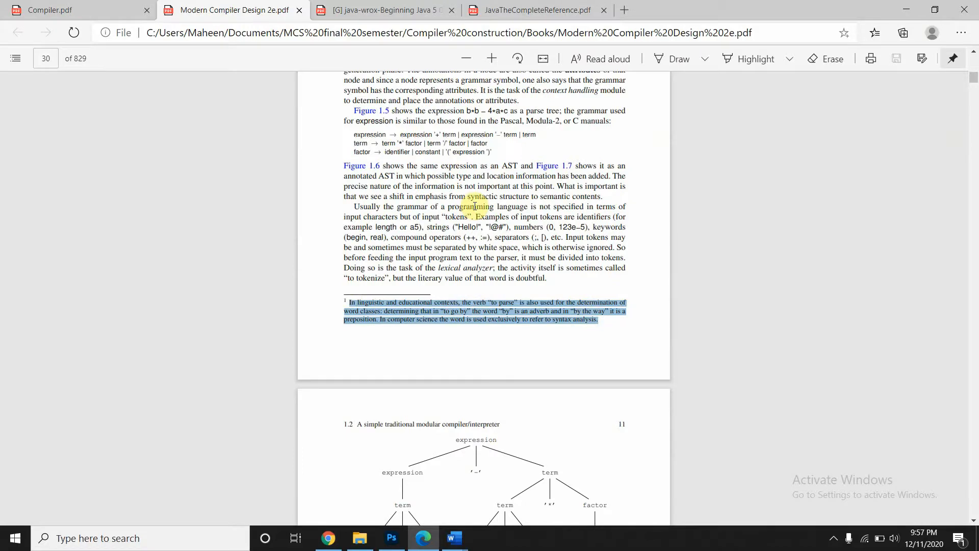
pyautogui.scroll(5, 475, 206)
pyautogui.scroll(2, 393, 187)
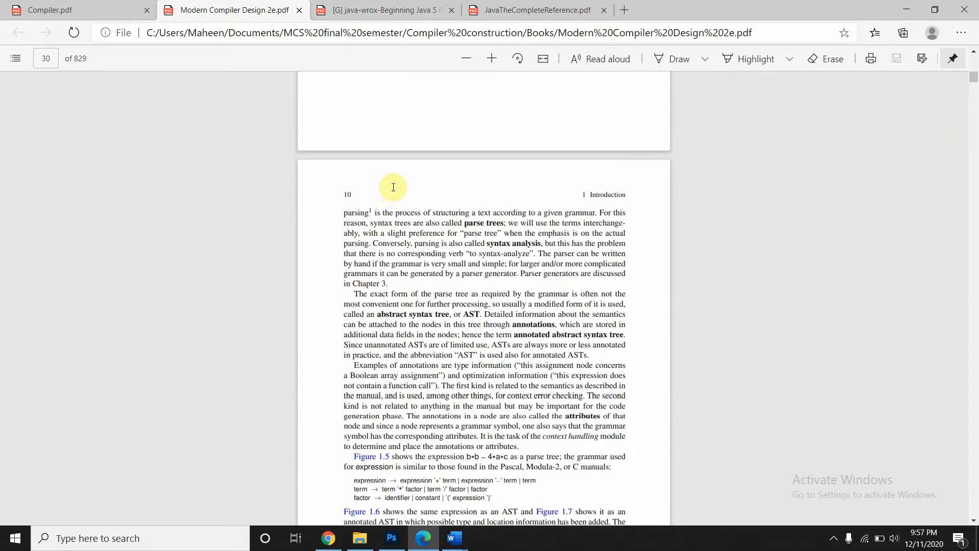
pyautogui.scroll(-5, 393, 187)
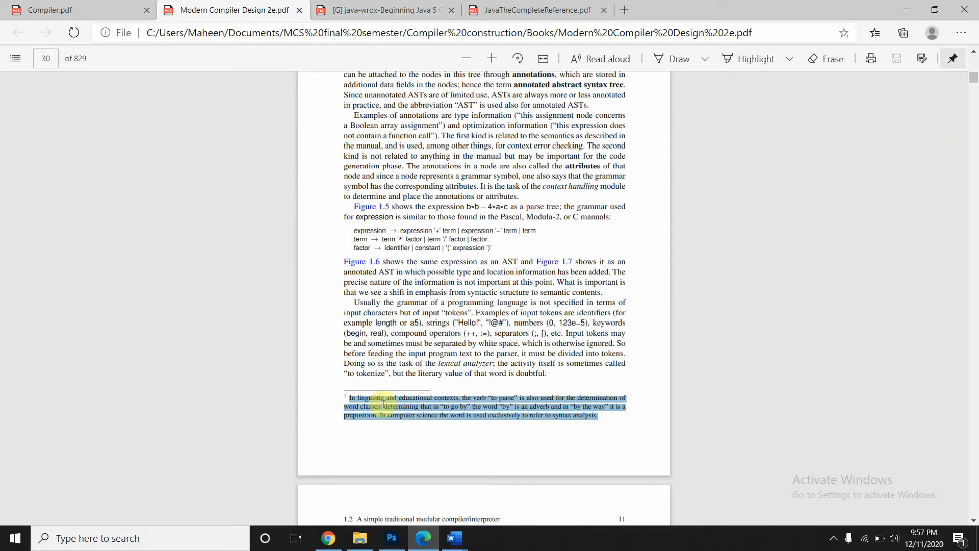
pyautogui.scroll(-2, 383, 404)
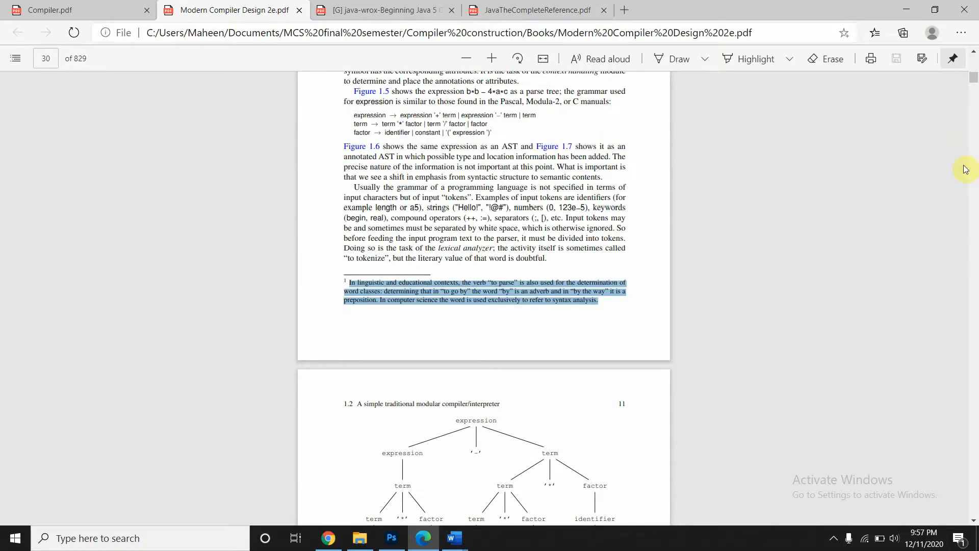
pyautogui.moveTo(973, 79); pyautogui.dragTo(975, 474)
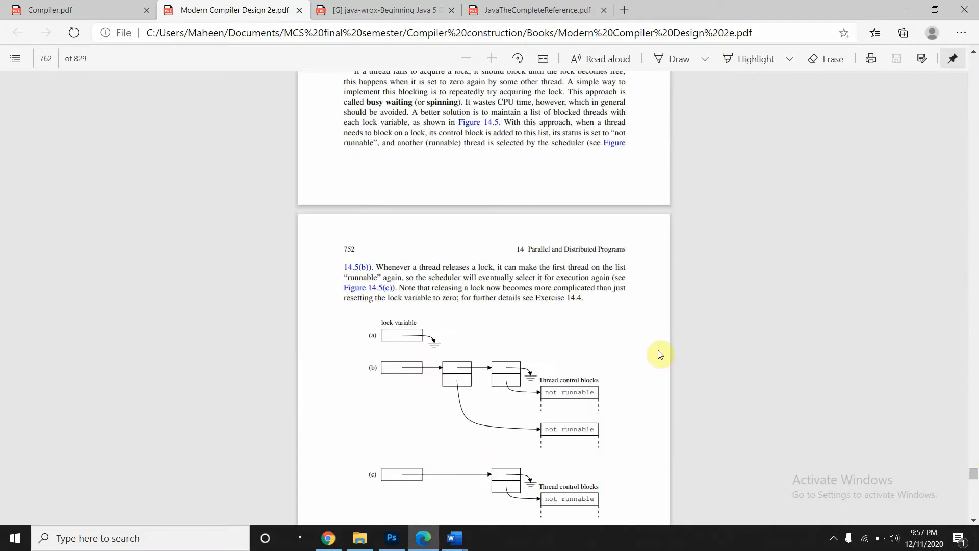
# - In Document1, add footnote 1 on the word 'header' reading 'Write something at top of the page'
pyautogui.moveTo(457, 540)
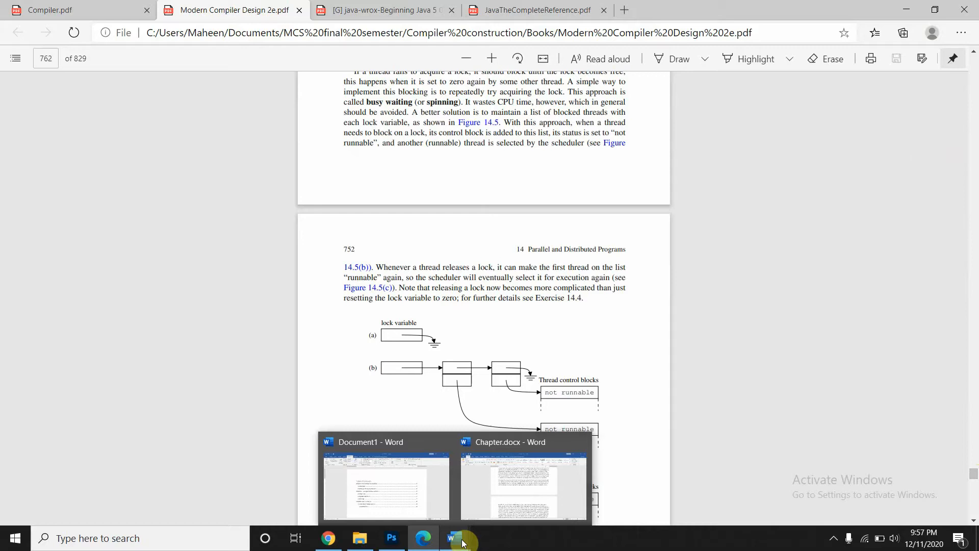
pyautogui.click(344, 491)
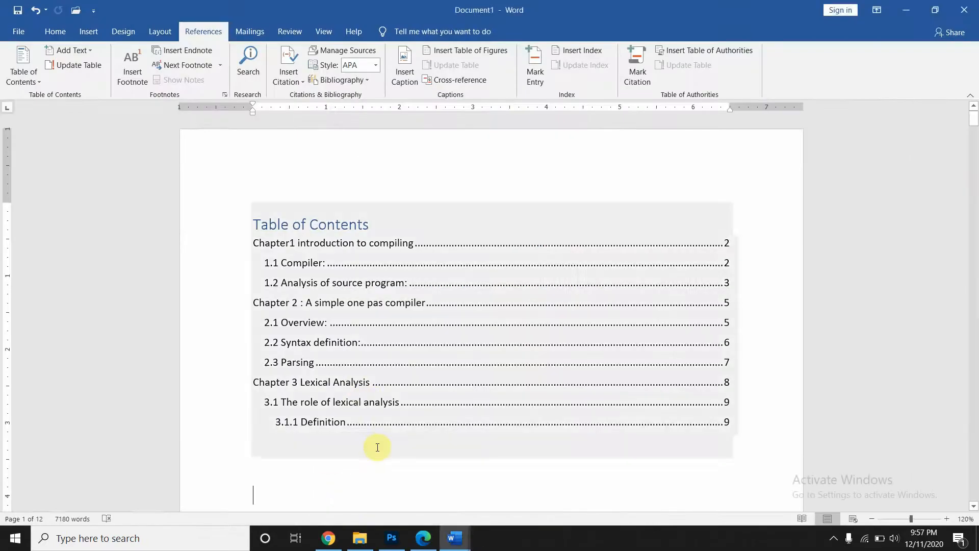
pyautogui.scroll(-10, 335, 393)
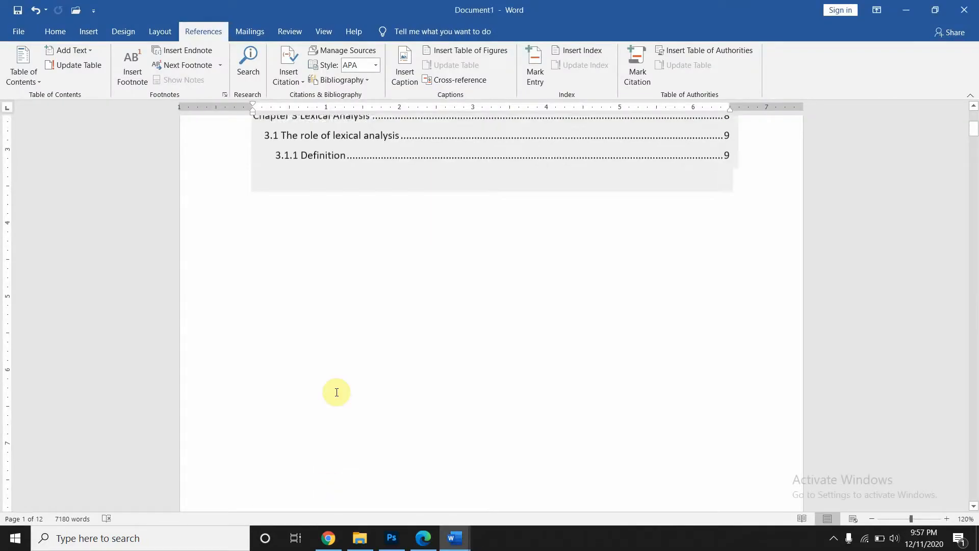
pyautogui.scroll(-1, 316, 393)
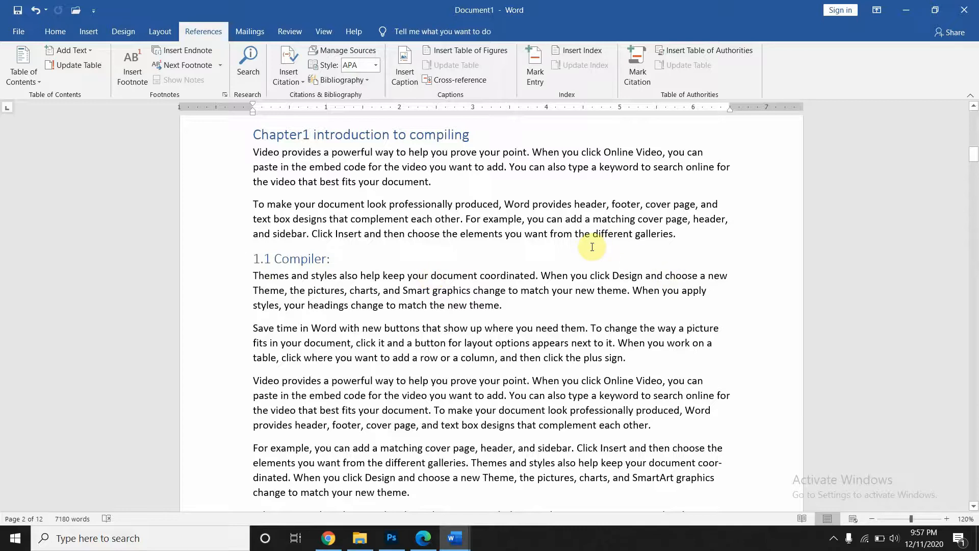
pyautogui.doubleClick(591, 204)
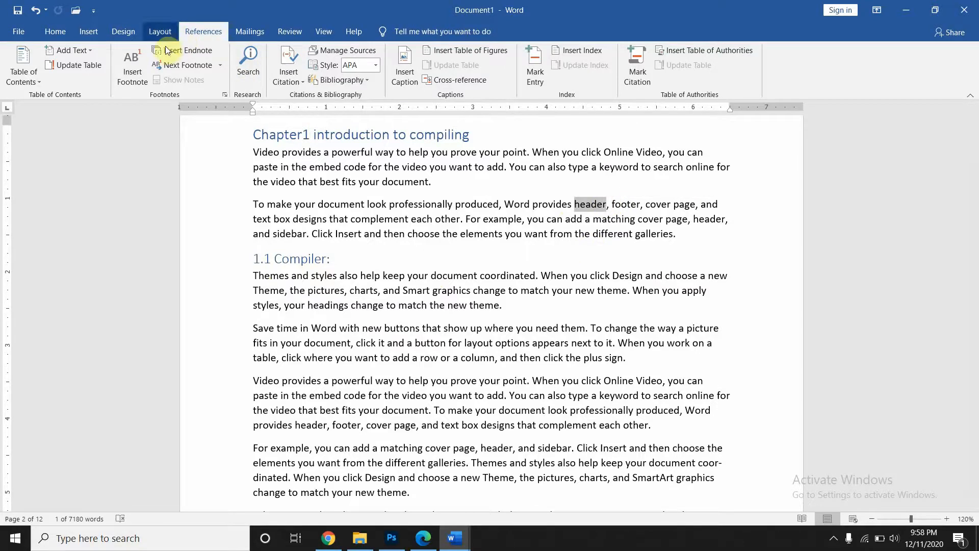
pyautogui.click(135, 76)
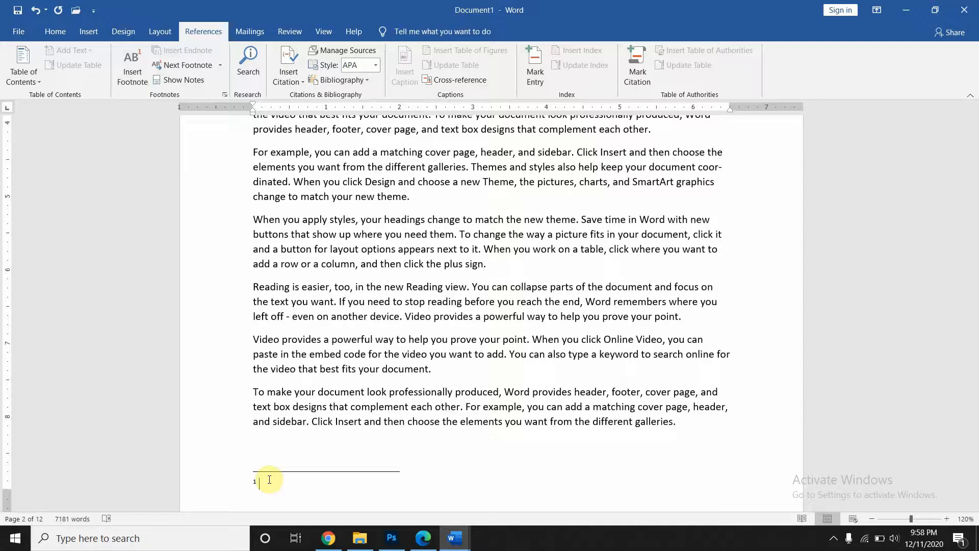
pyautogui.write('write something at the')
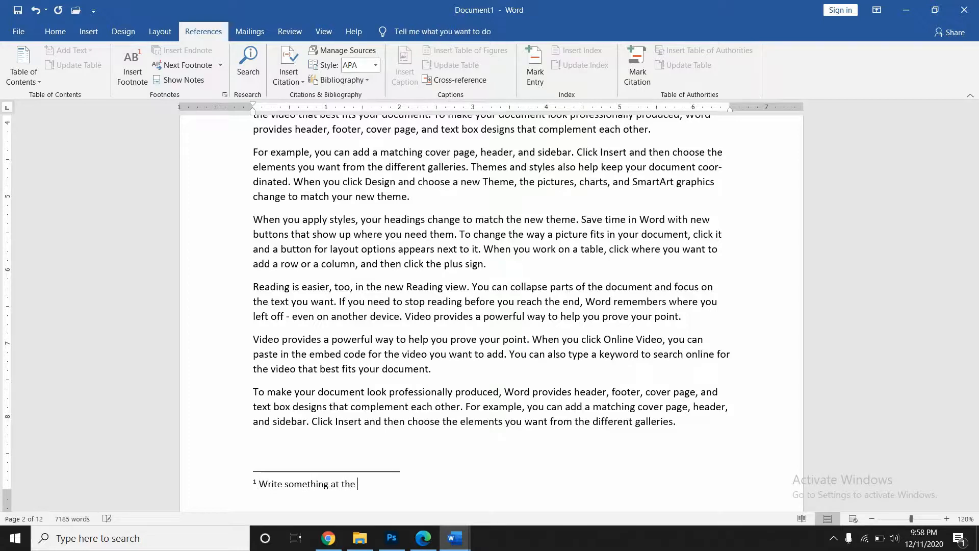
pyautogui.press('BackSpace')
pyautogui.press('BackSpace')
pyautogui.press('BackSpace')
pyautogui.write('top od')
pyautogui.write(' the page')
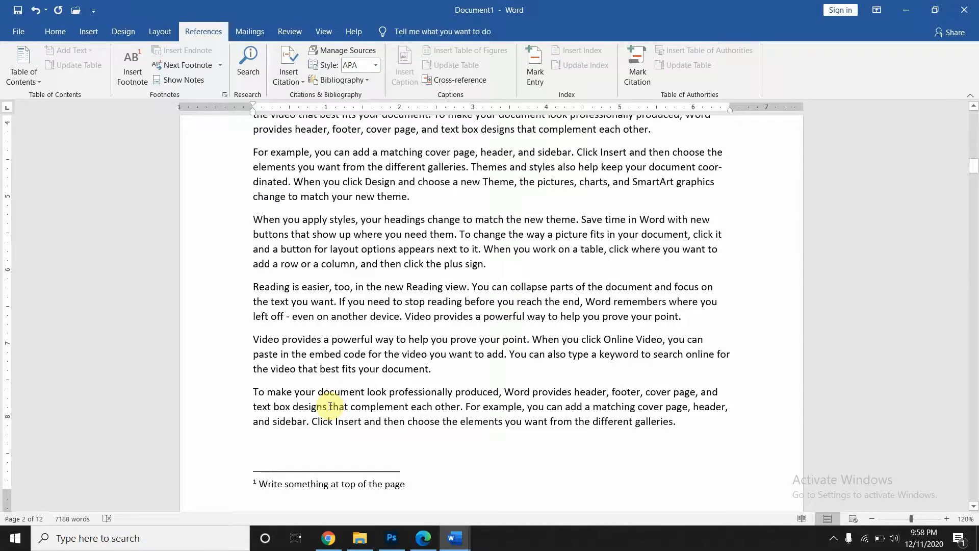
pyautogui.press('Return')
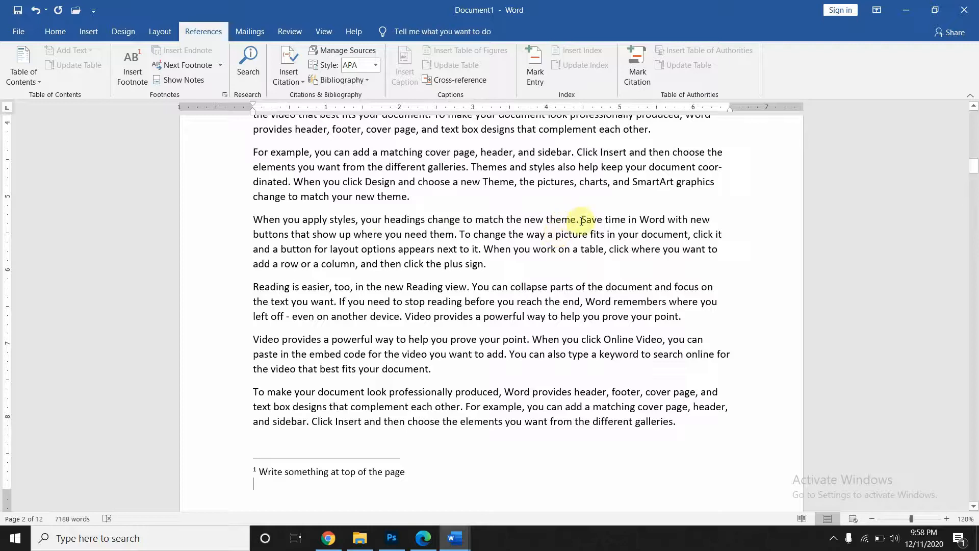
# - Attach footnote 2 with the text 'To store something' to the word 'Save' on page 2
pyautogui.moveTo(582, 220)
pyautogui.mouseDown()
pyautogui.moveTo(613, 224)
pyautogui.moveTo(601, 222)
pyautogui.mouseUp()
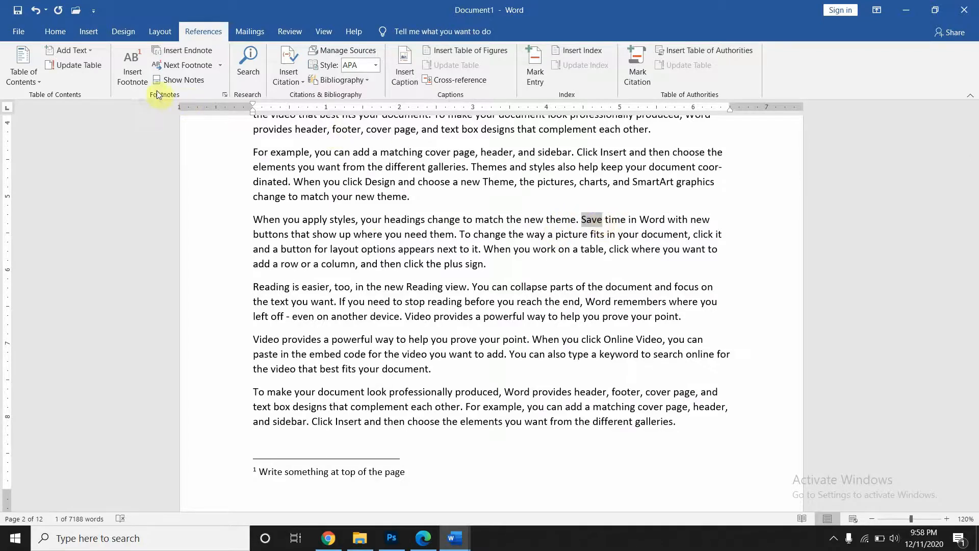
pyautogui.click(141, 75)
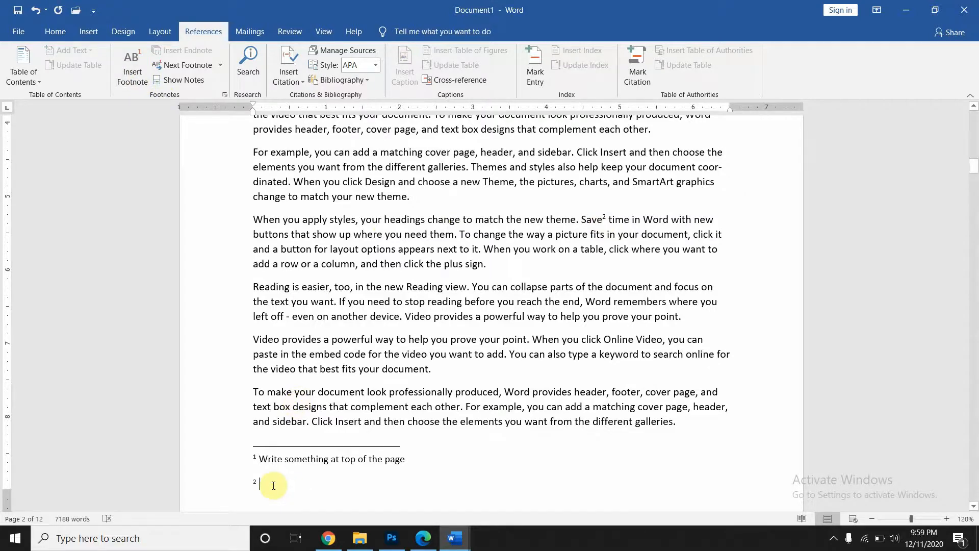
pyautogui.write('To store')
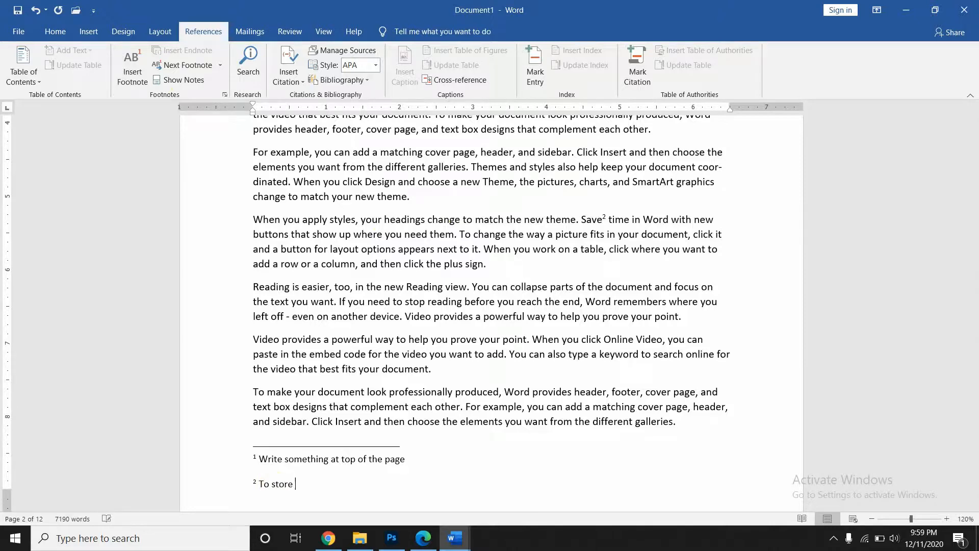
pyautogui.write(' something')
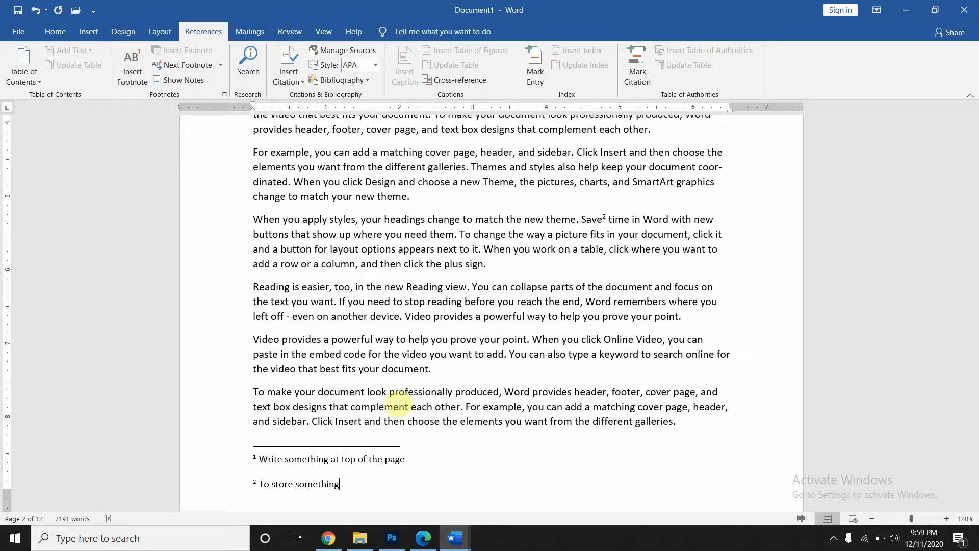
pyautogui.scroll(-3, 393, 375)
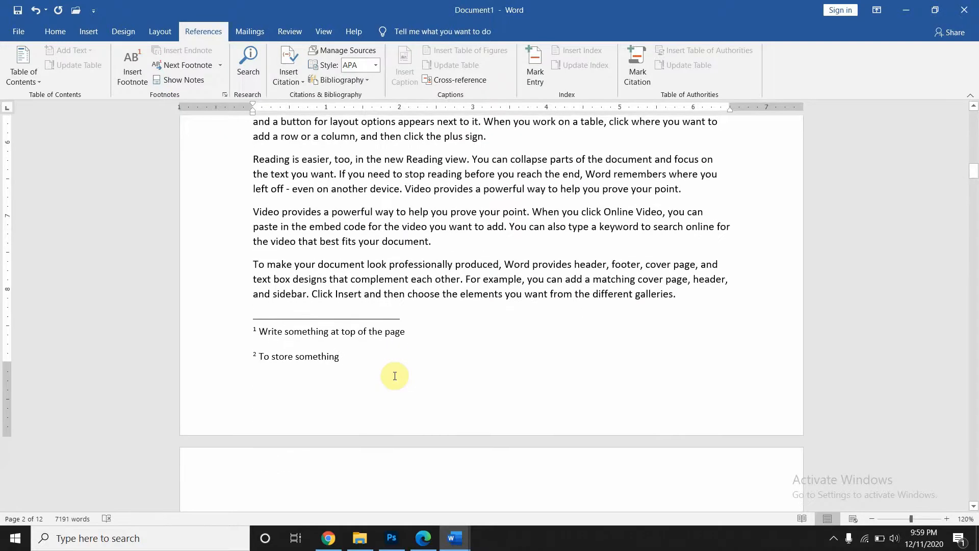
pyautogui.scroll(-3, 393, 376)
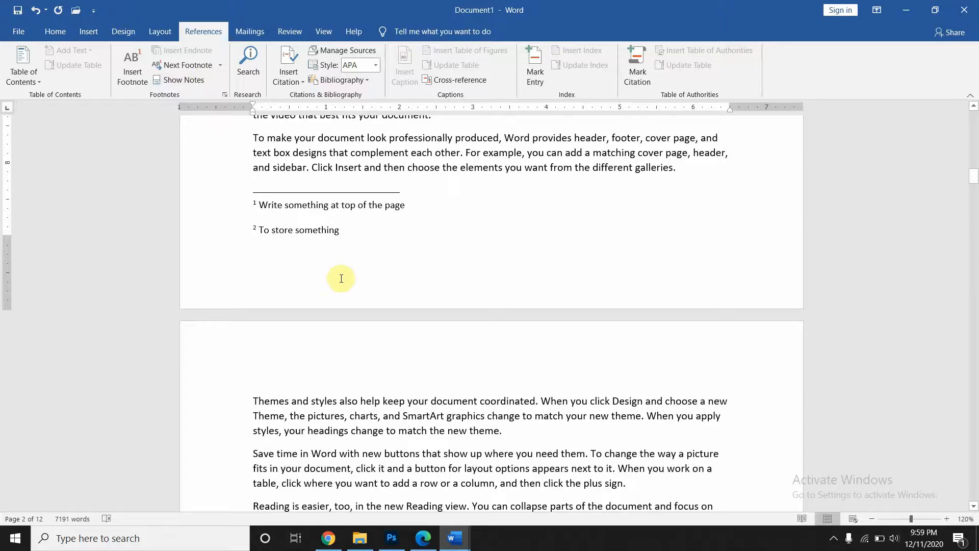
pyautogui.scroll(1, 341, 278)
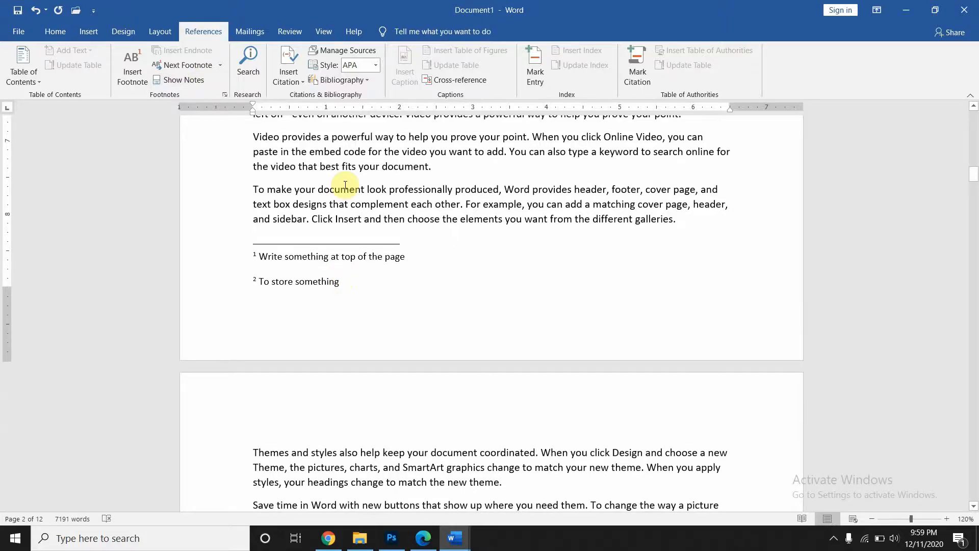
pyautogui.click(345, 184)
pyautogui.scroll(2, 557, 230)
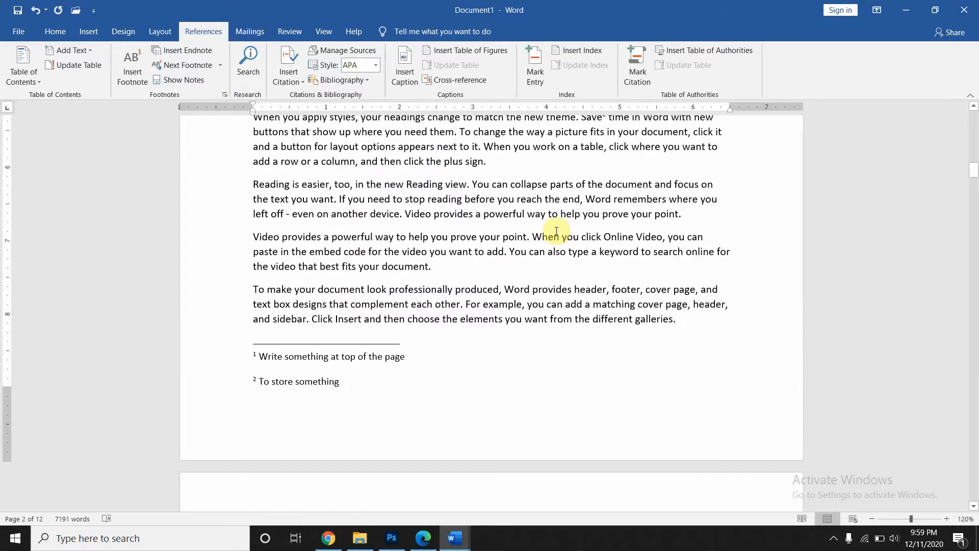
pyautogui.scroll(4, 556, 231)
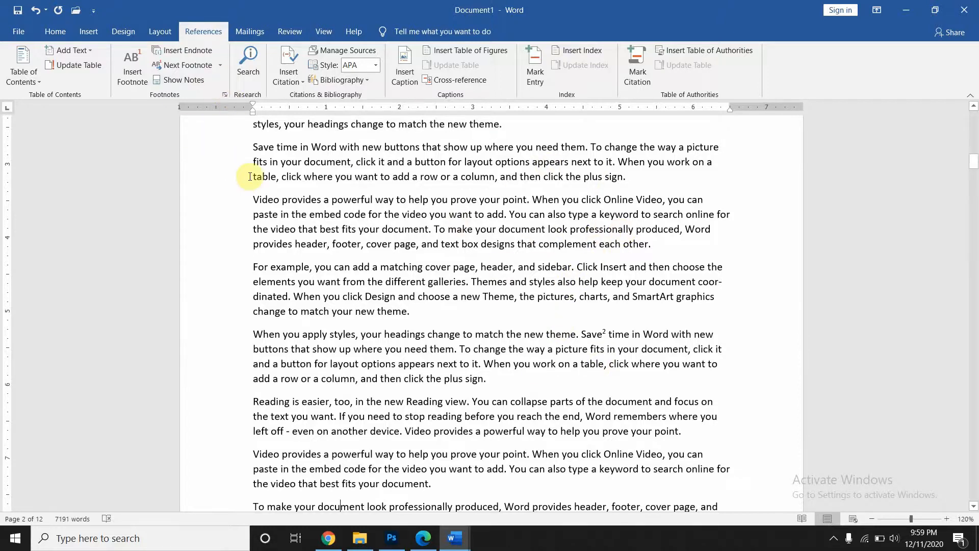
# - Review the existing footnotes, checking the footnote marks on the words Save and header
pyautogui.click(199, 80)
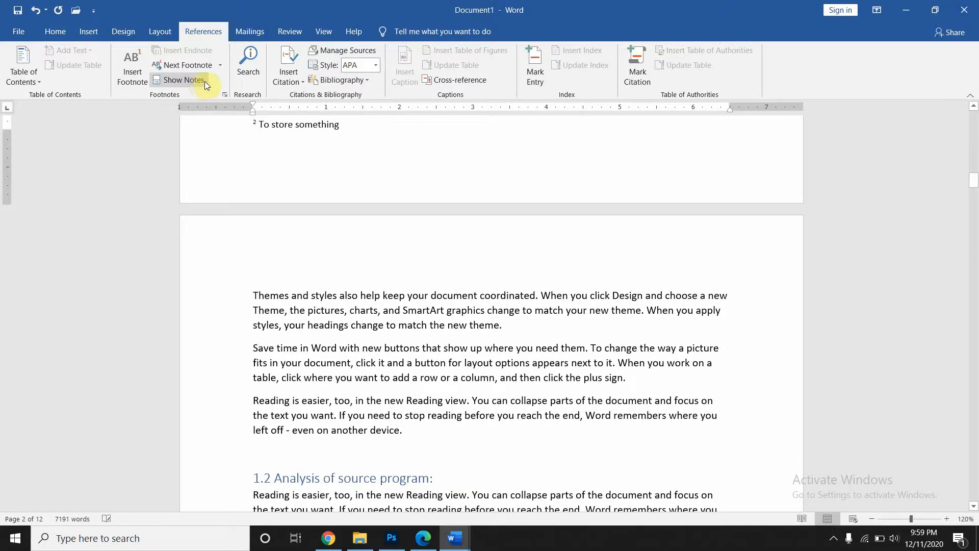
pyautogui.scroll(1, 305, 152)
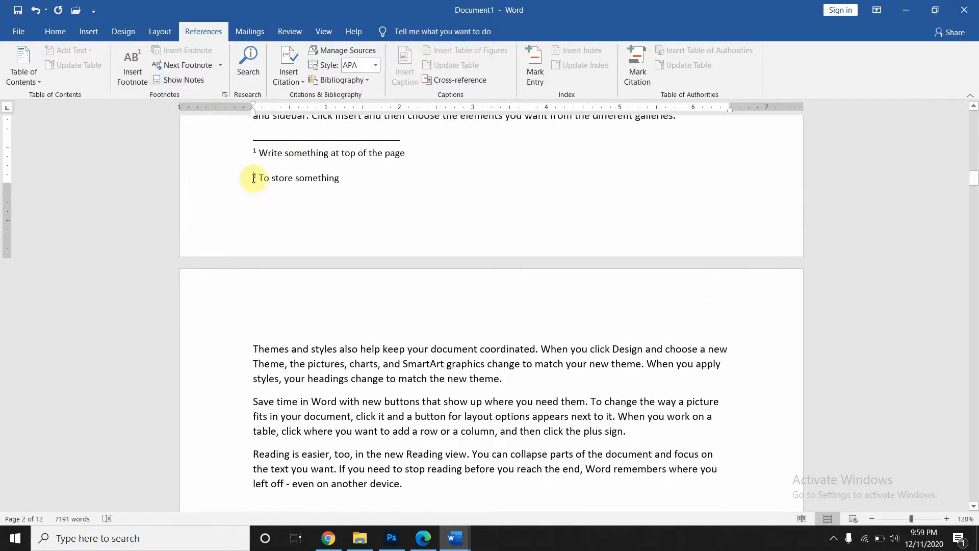
pyautogui.scroll(5, 392, 221)
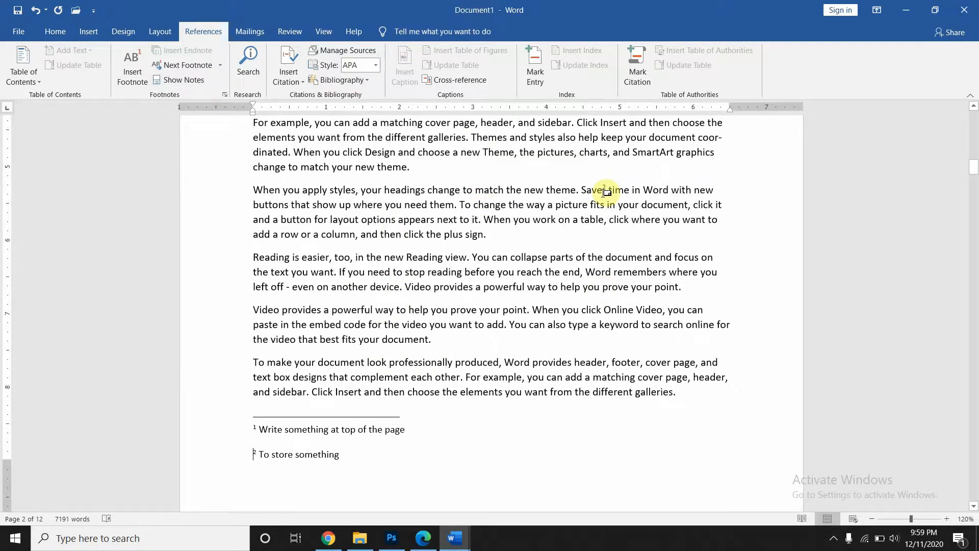
pyautogui.doubleClick(585, 192)
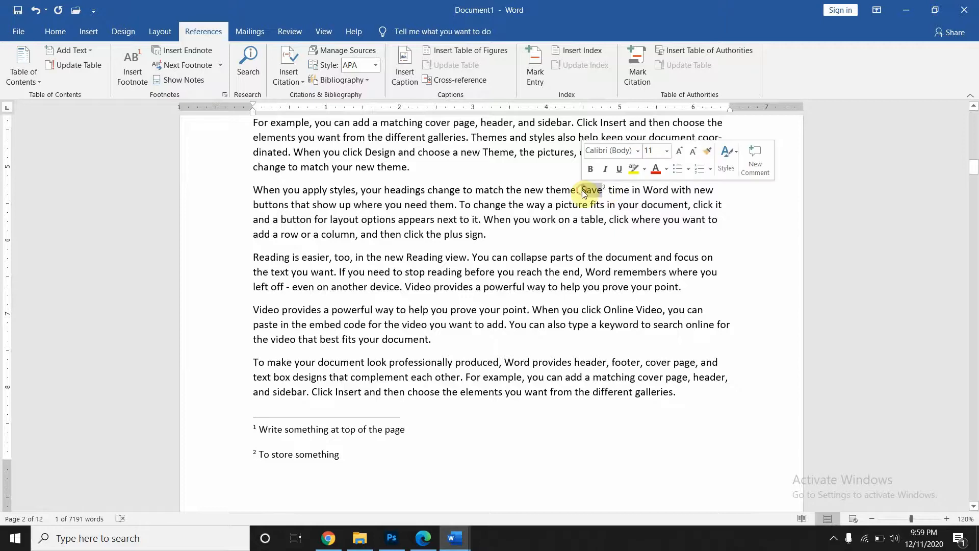
pyautogui.scroll(3, 542, 250)
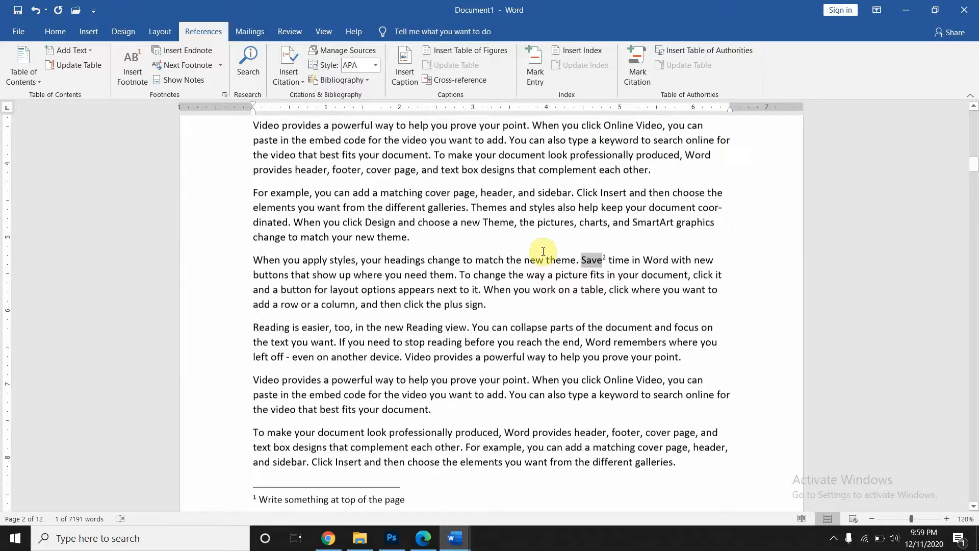
pyautogui.scroll(2, 543, 251)
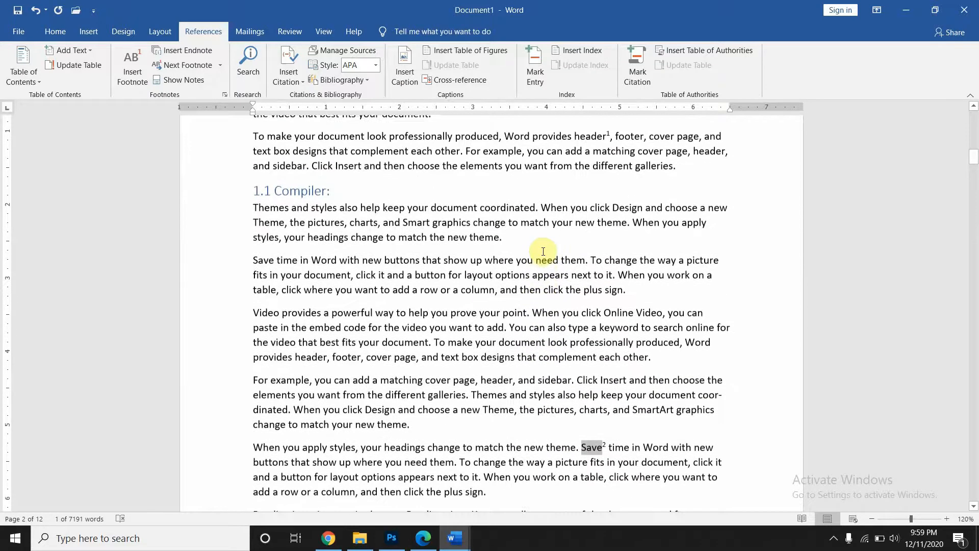
pyautogui.scroll(1, 543, 251)
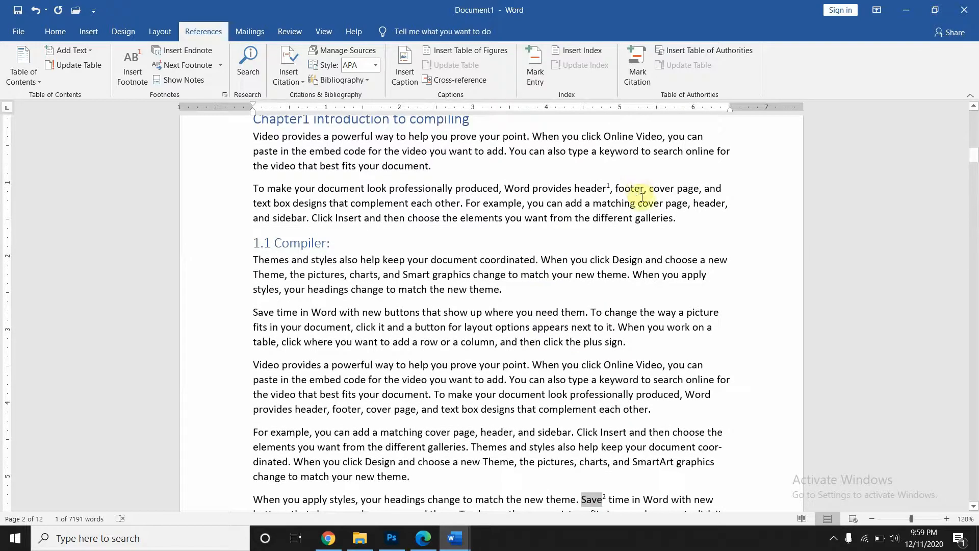
pyautogui.doubleClick(608, 186)
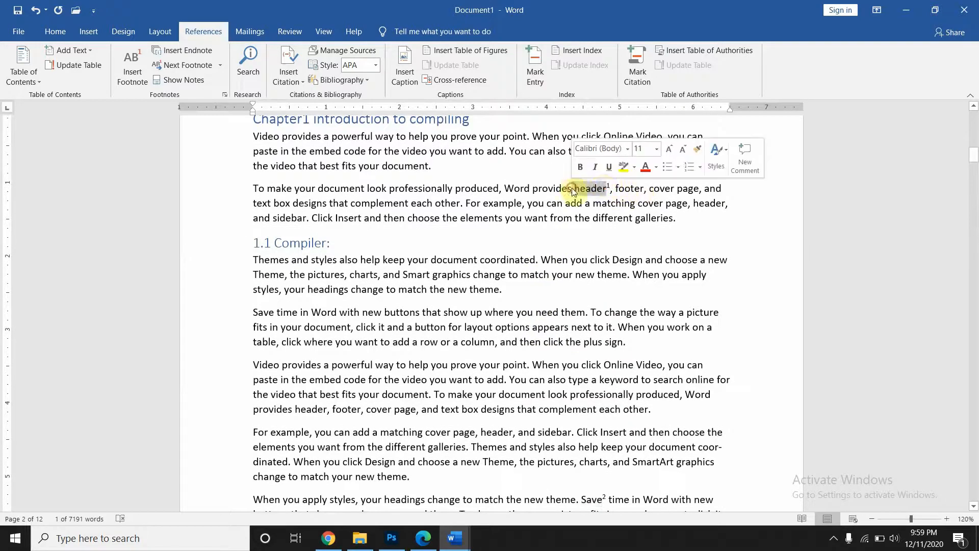
pyautogui.click(610, 187)
pyautogui.scroll(-2, 623, 337)
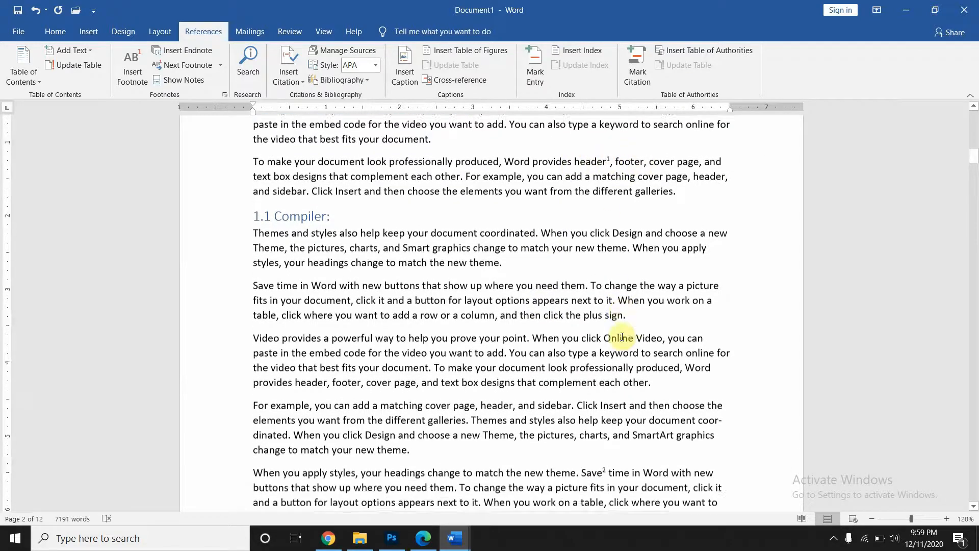
pyautogui.scroll(-2, 605, 340)
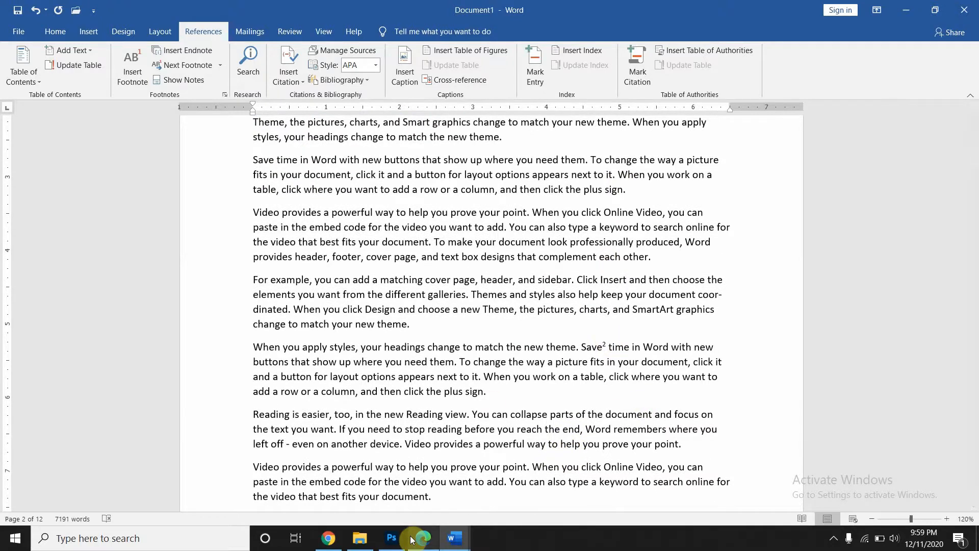
# - Insert a blank endnote i at the end of the document on page 12
pyautogui.moveTo(423, 537)
pyautogui.click(396, 447)
pyautogui.hotkey('alt', 'Tab')
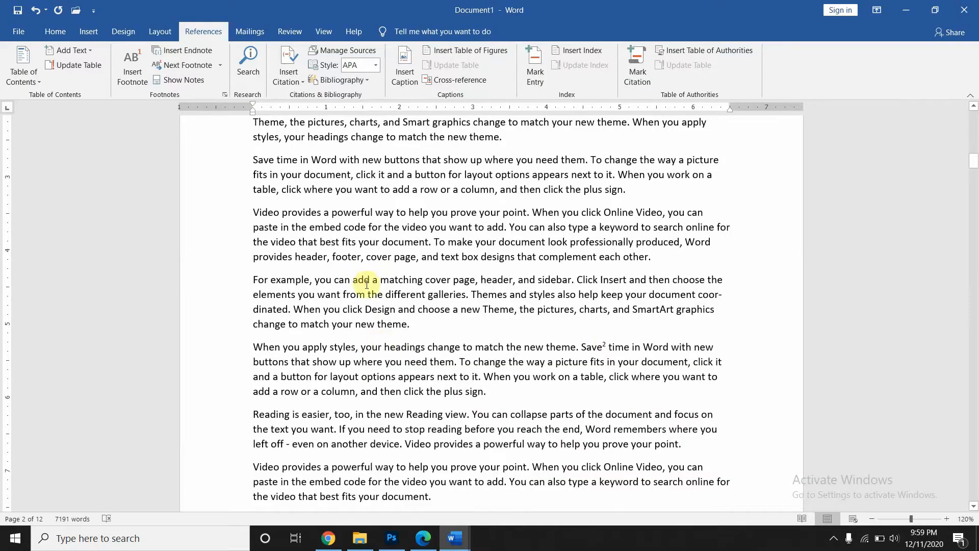
pyautogui.click(194, 53)
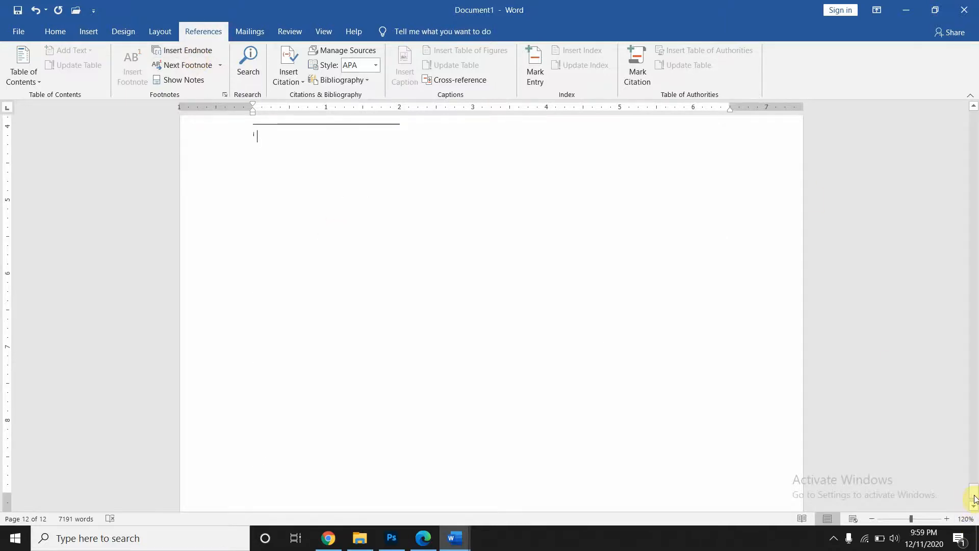
pyautogui.moveTo(976, 497)
pyautogui.mouseDown()
pyautogui.moveTo(974, 485)
pyautogui.moveTo(976, 516)
pyautogui.mouseUp()
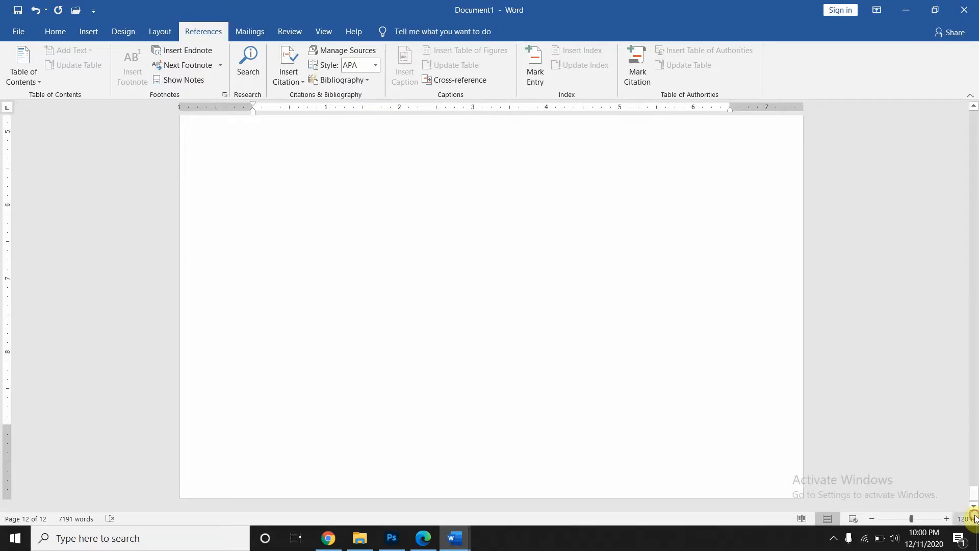
pyautogui.scroll(5, 673, 371)
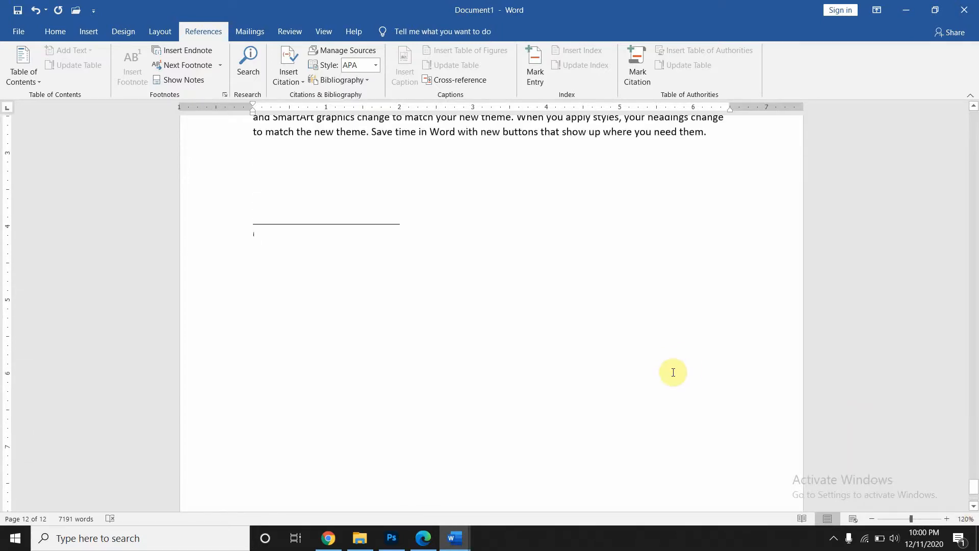
pyautogui.scroll(8, 673, 372)
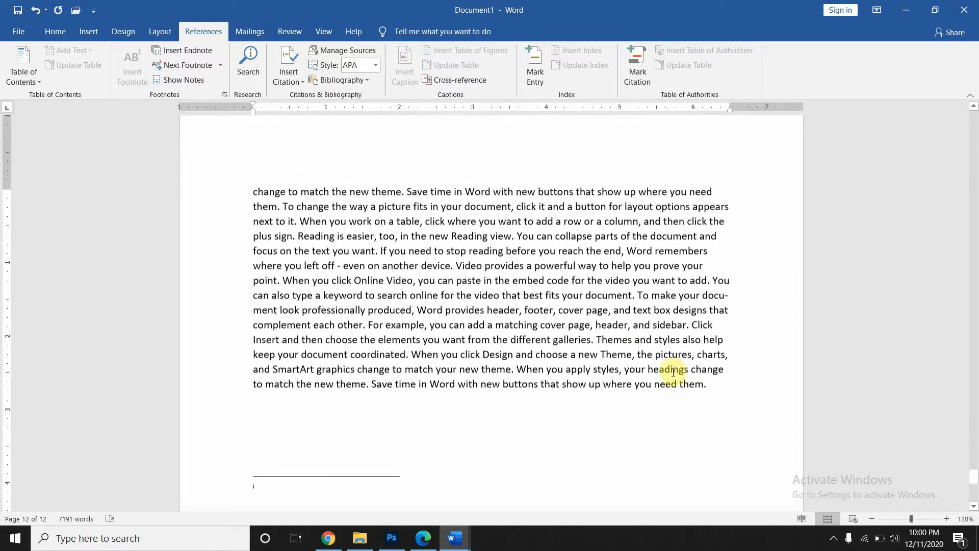
pyautogui.scroll(20, 673, 373)
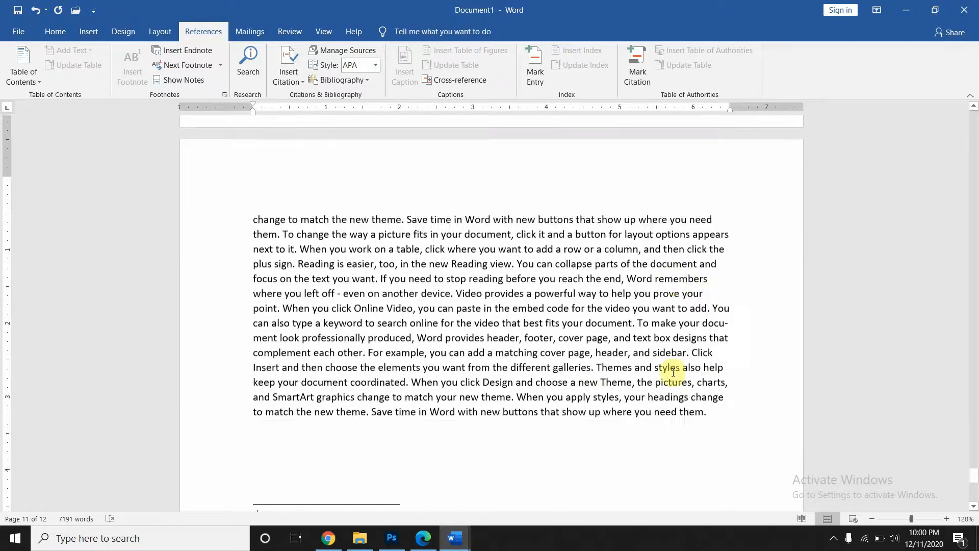
pyautogui.scroll(-6, 673, 372)
pyautogui.scroll(2, 673, 372)
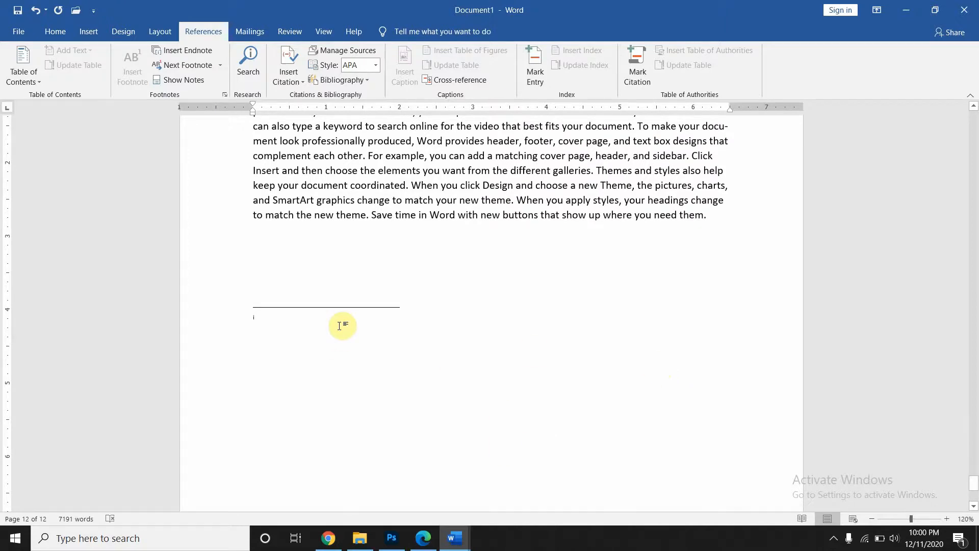
pyautogui.scroll(6, 342, 326)
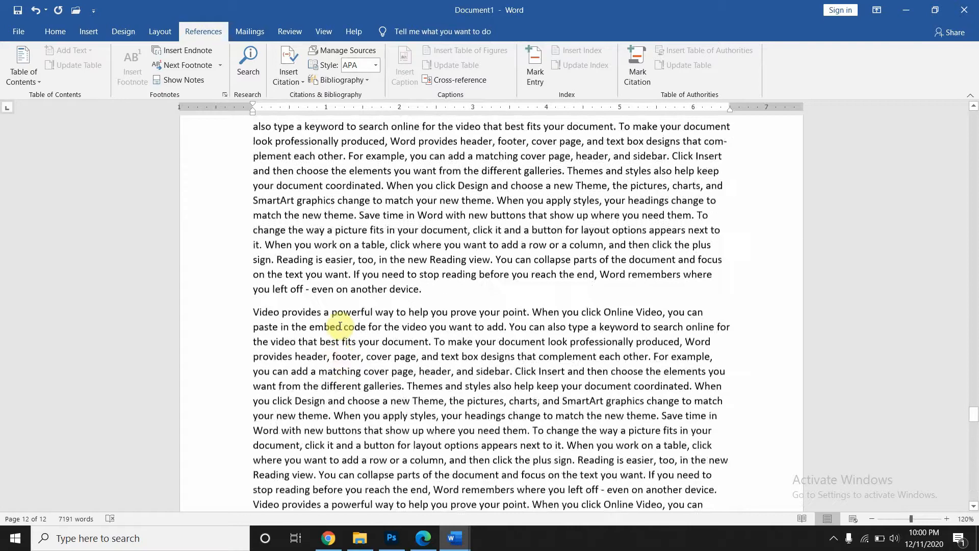
pyautogui.scroll(20, 340, 326)
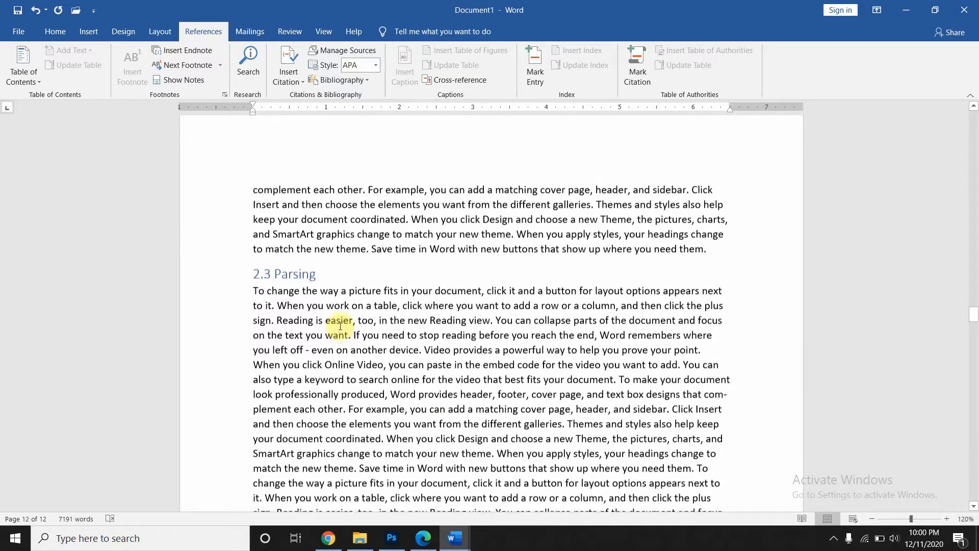
pyautogui.scroll(-20, 340, 326)
pyautogui.scroll(5, 340, 326)
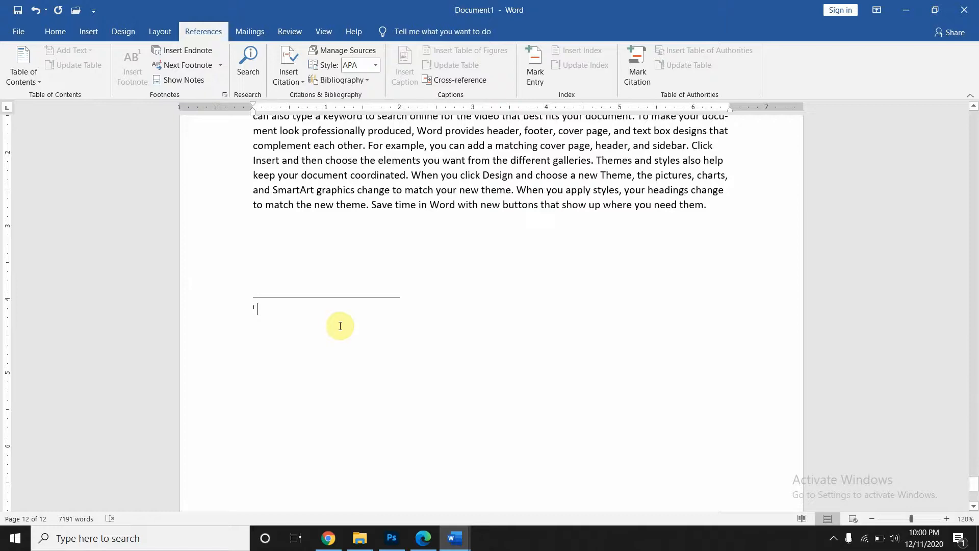
# - Write 'Compiling: to implement something' as the text of endnote i, then return to the body
pyautogui.write('To')
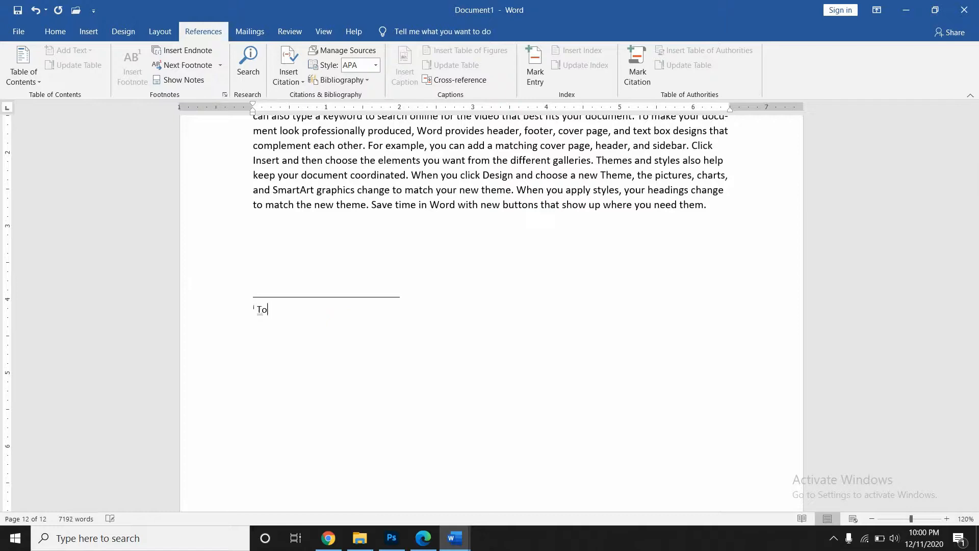
pyautogui.press('BackSpace')
pyautogui.press('BackSpace')
pyautogui.write('compiling: ')
pyautogui.write('to in')
pyautogui.write('plemen')
pyautogui.write('t somr')
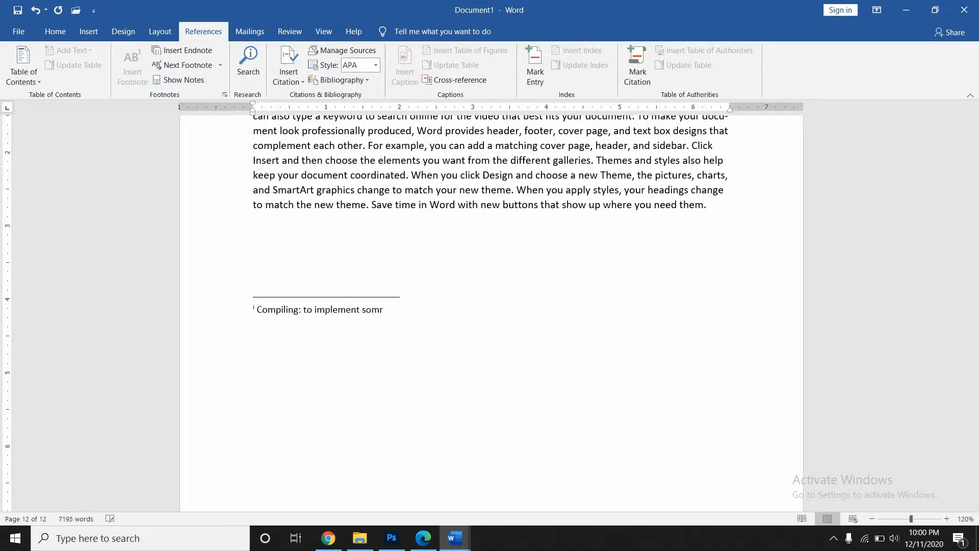
pyautogui.press('BackSpace')
pyautogui.write('ething')
pyautogui.click(389, 251)
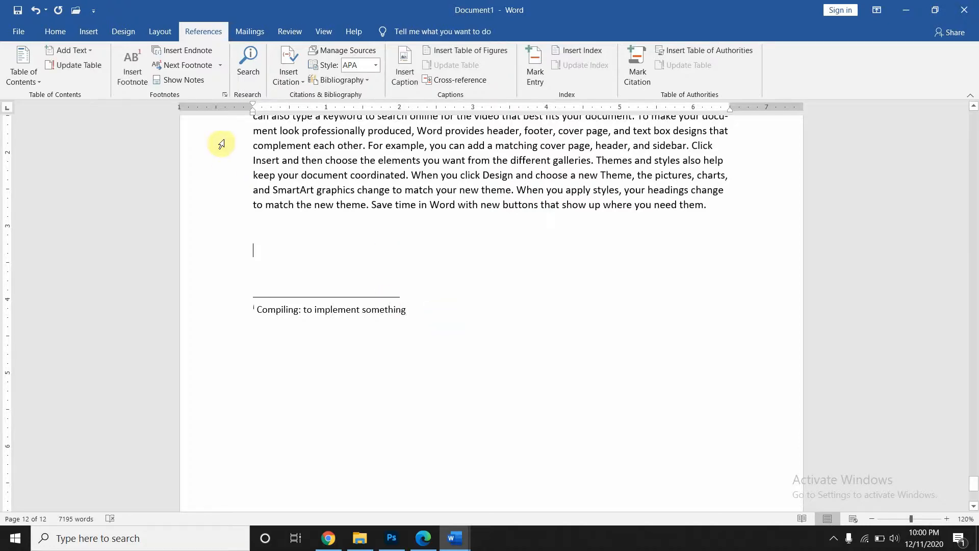
# - Jump to the footnote area using Show Notes
pyautogui.click(193, 82)
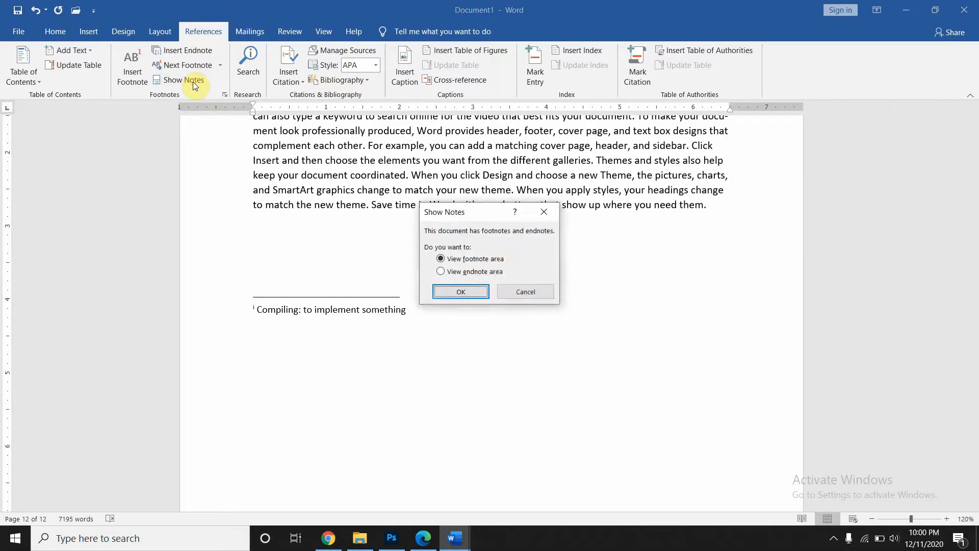
pyautogui.click(470, 290)
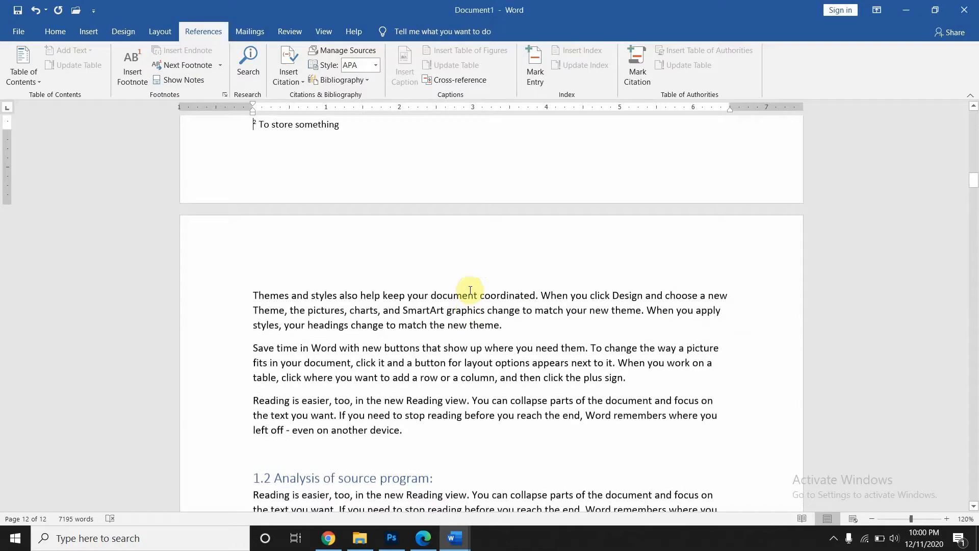
pyautogui.scroll(2, 470, 291)
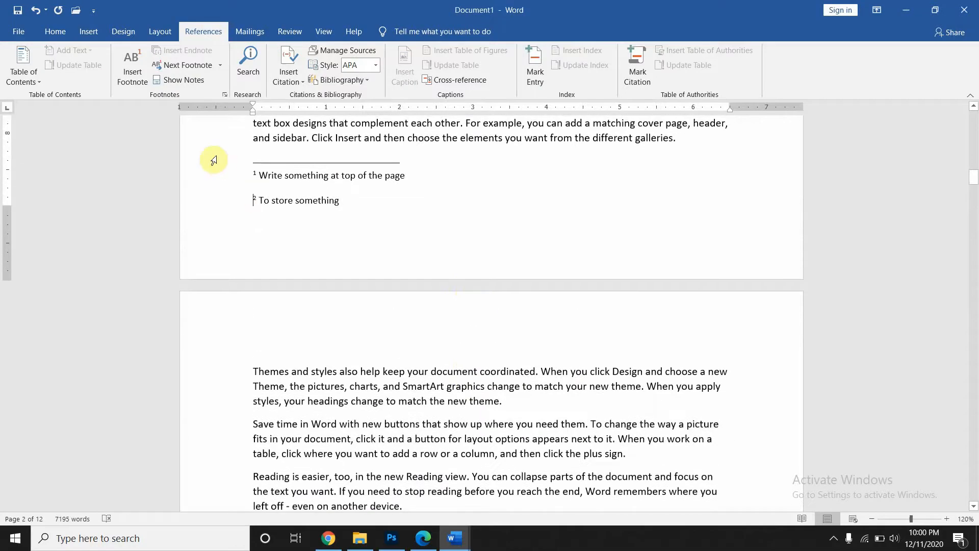
pyautogui.click(174, 81)
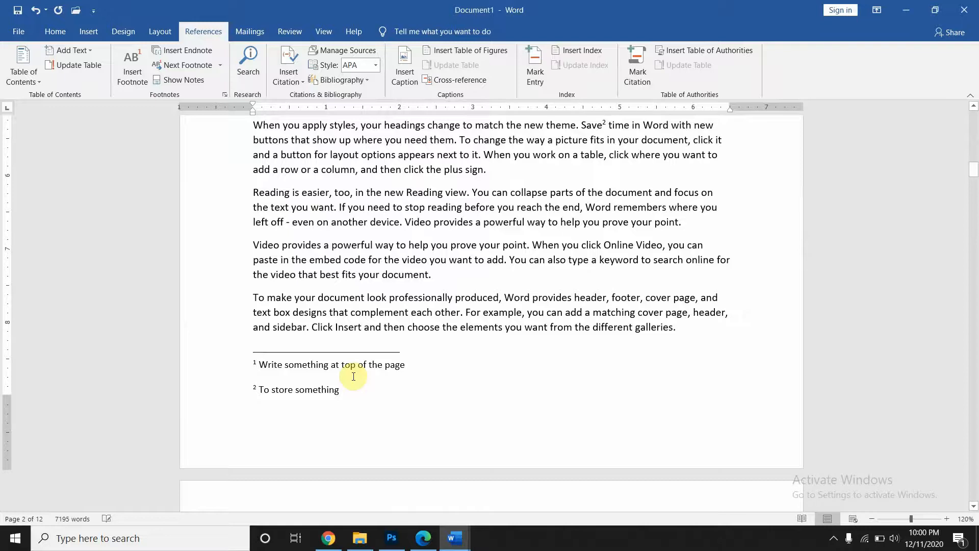
# - Jump to the endnote area on page 12, then return to the Table of Contents on page 1
pyautogui.click(206, 80)
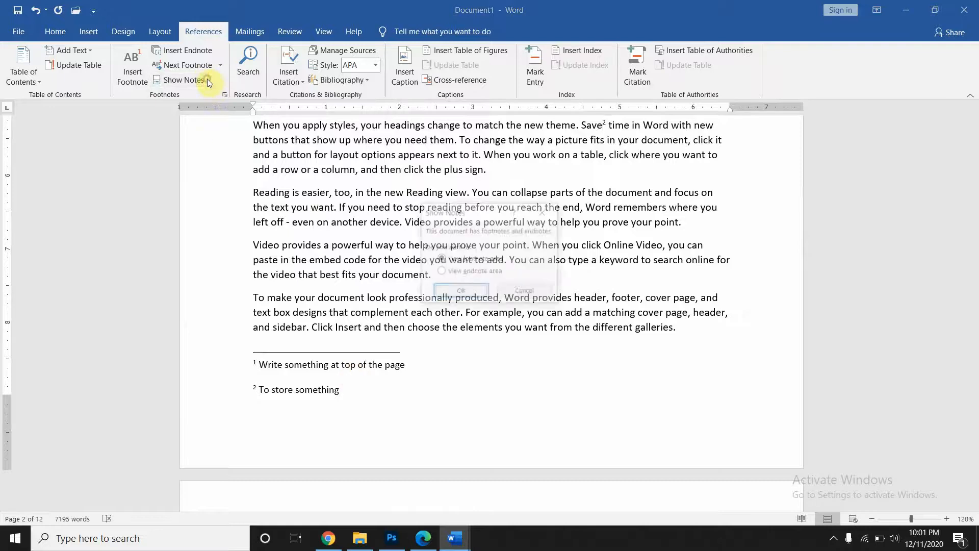
pyautogui.click(463, 271)
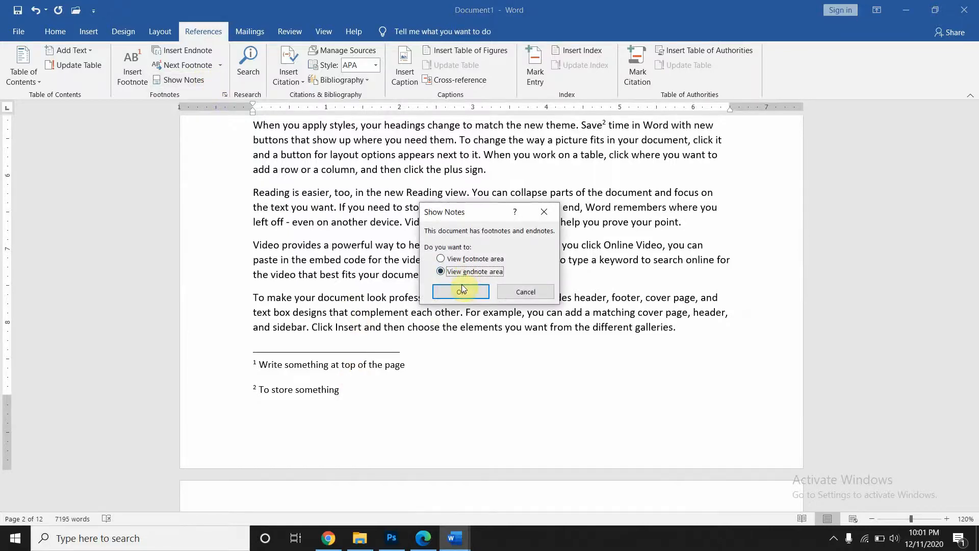
pyautogui.click(461, 293)
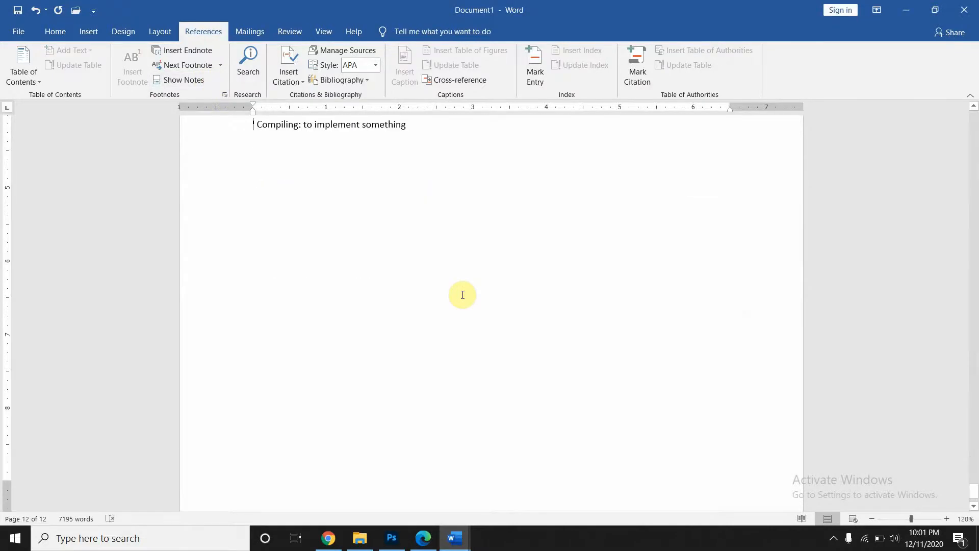
pyautogui.scroll(10, 463, 295)
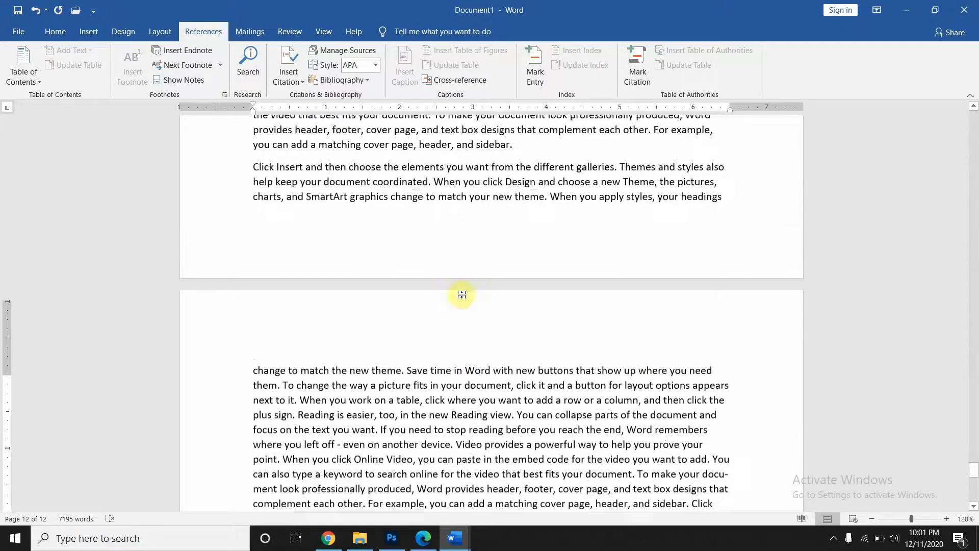
pyautogui.scroll(5, 463, 295)
pyautogui.scroll(10, 463, 295)
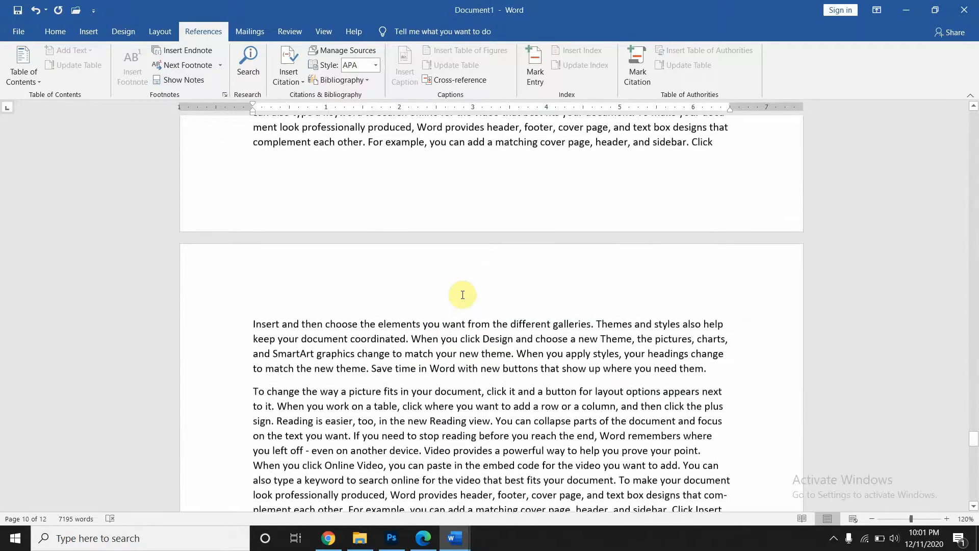
pyautogui.scroll(20, 462, 295)
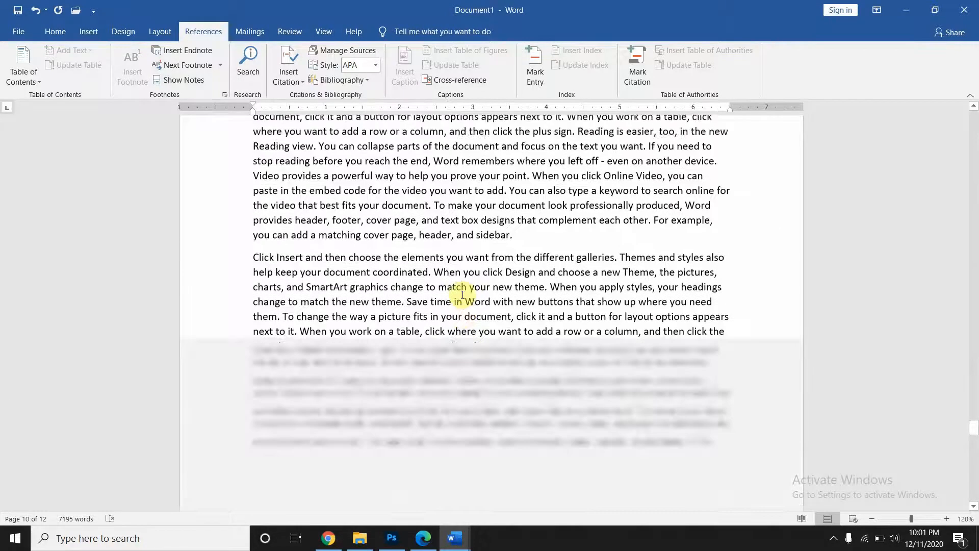
pyautogui.scroll(10, 463, 295)
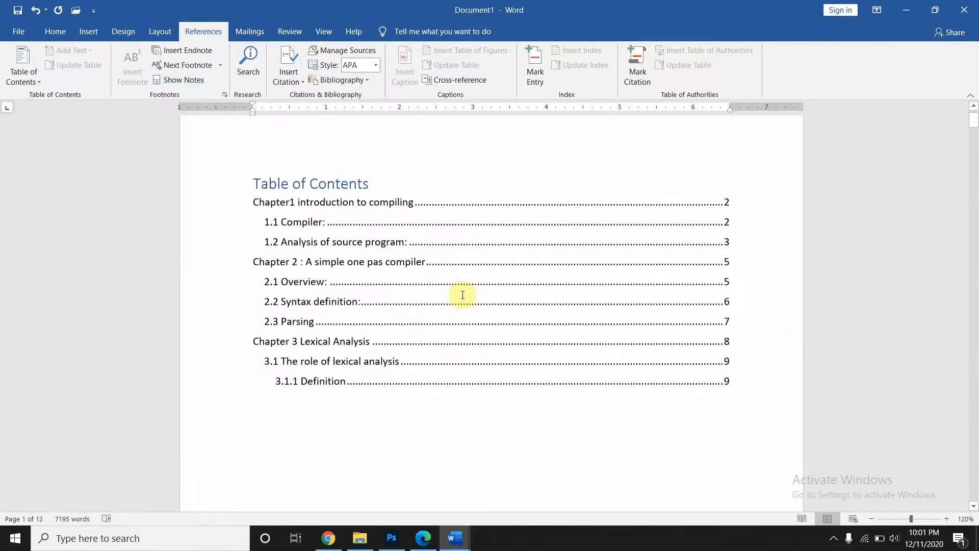
# - Open Add New Source from Insert Citation, keep Book as the source type, and select the Author field
pyautogui.scroll(-3, 462, 295)
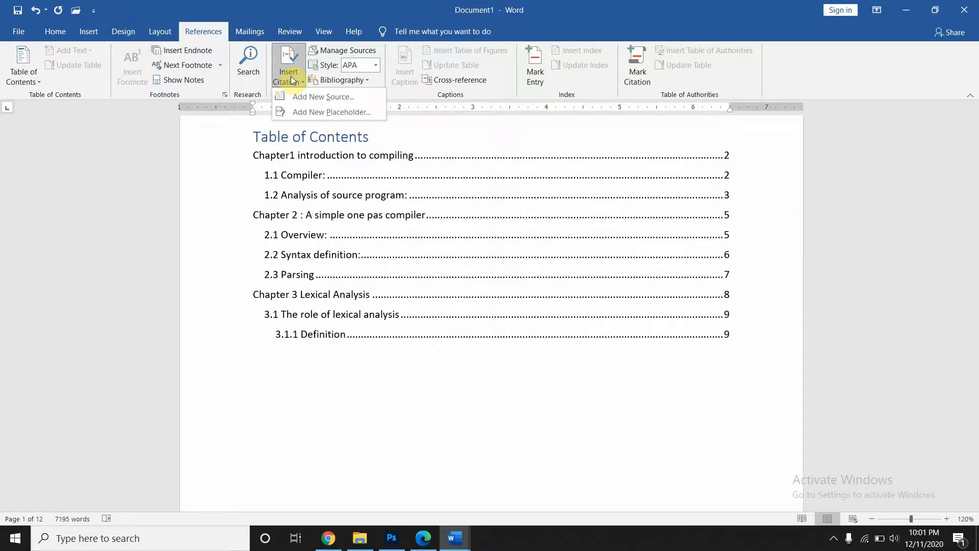
pyautogui.click(308, 100)
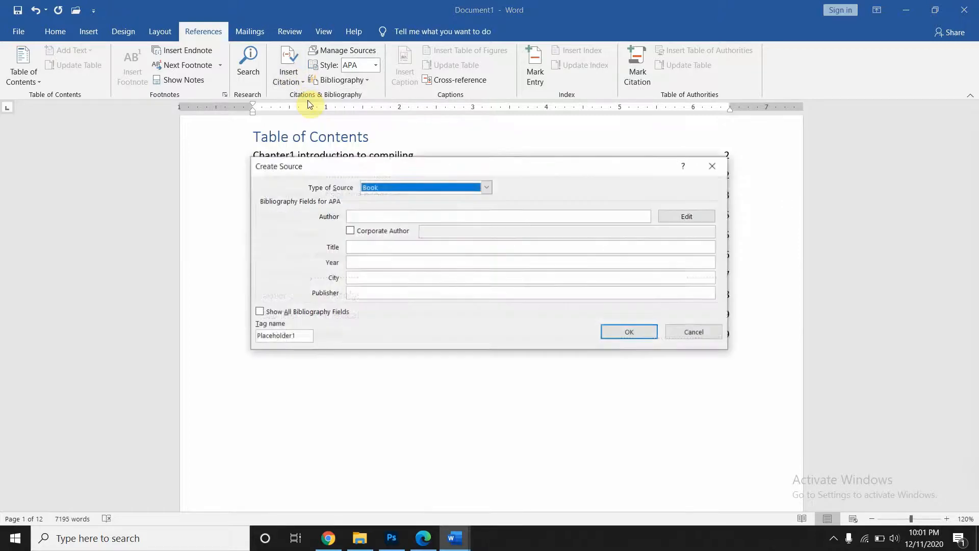
pyautogui.click(719, 168)
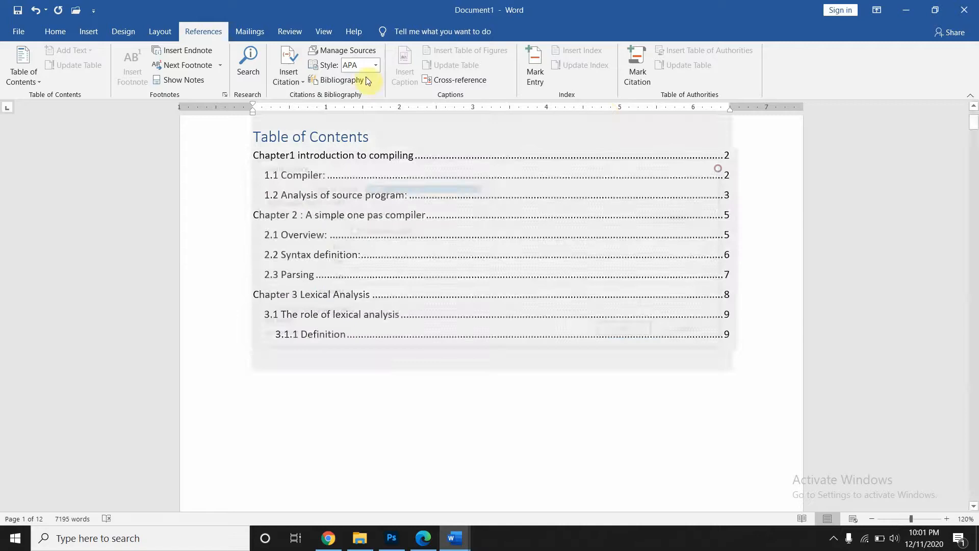
pyautogui.click(295, 84)
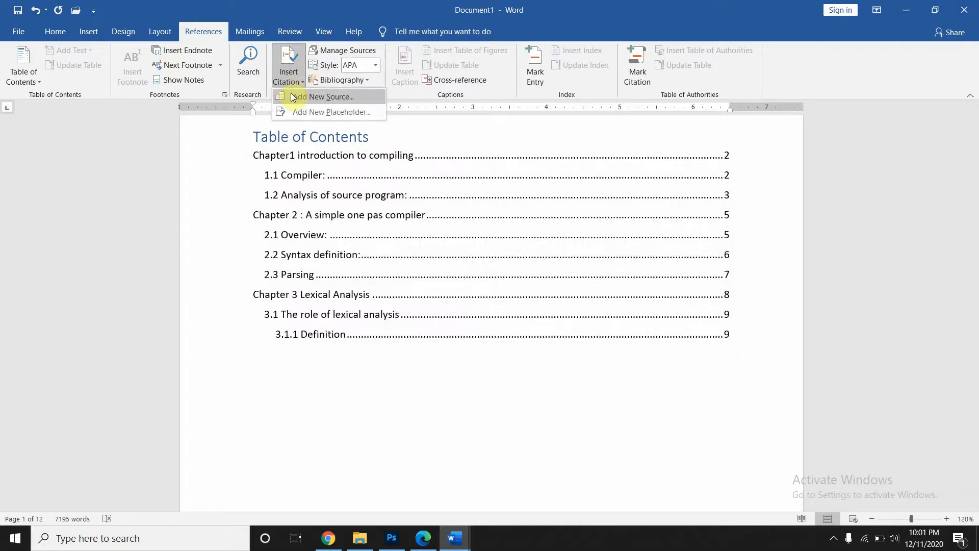
pyautogui.click(292, 96)
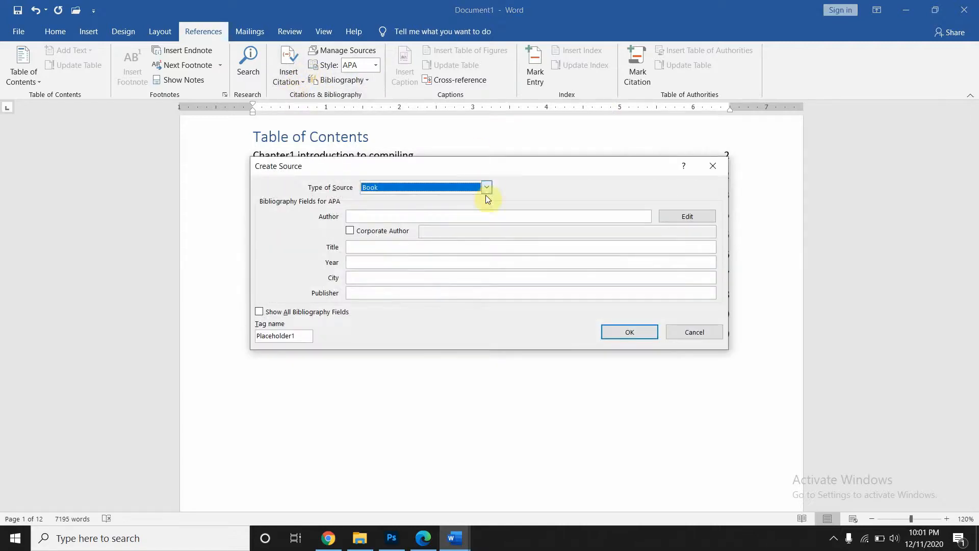
pyautogui.click(394, 215)
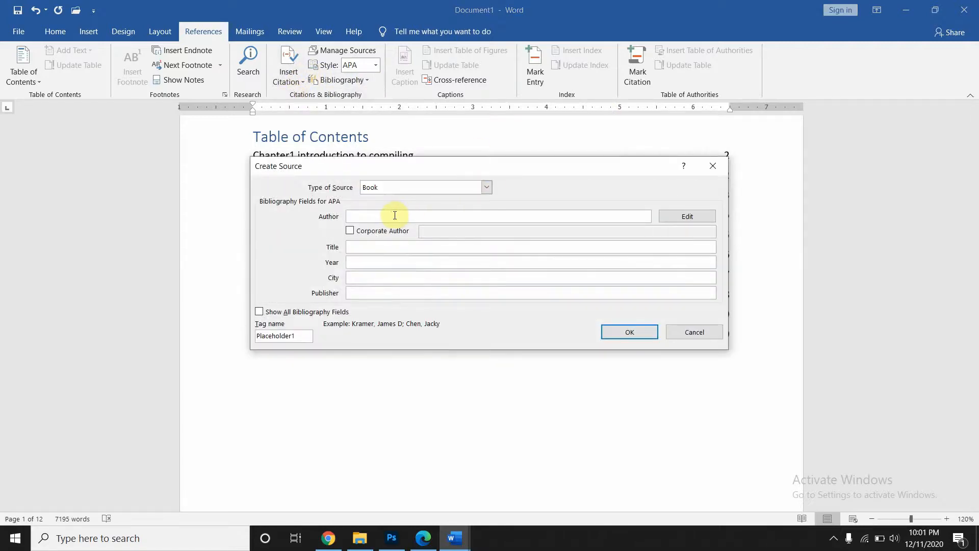
pyautogui.click(487, 187)
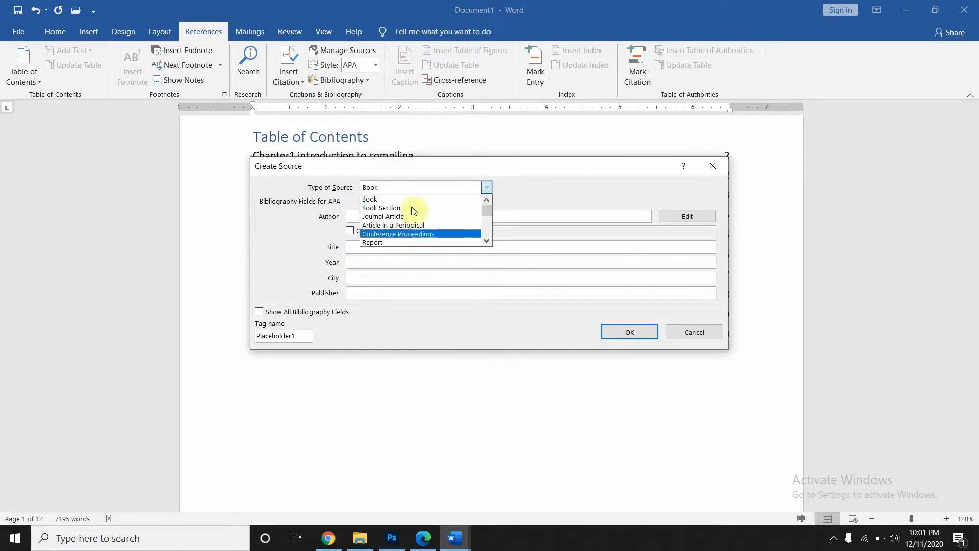
pyautogui.click(488, 186)
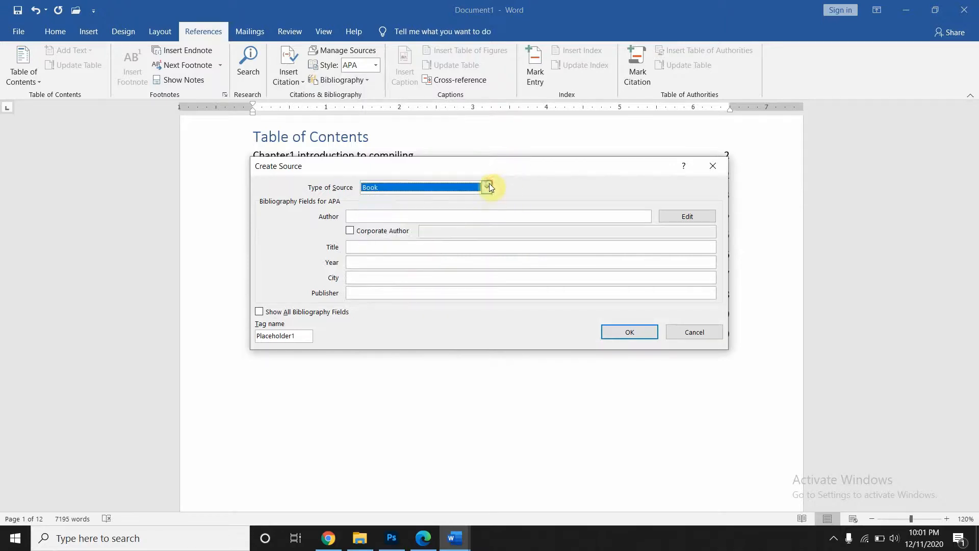
pyautogui.click(434, 217)
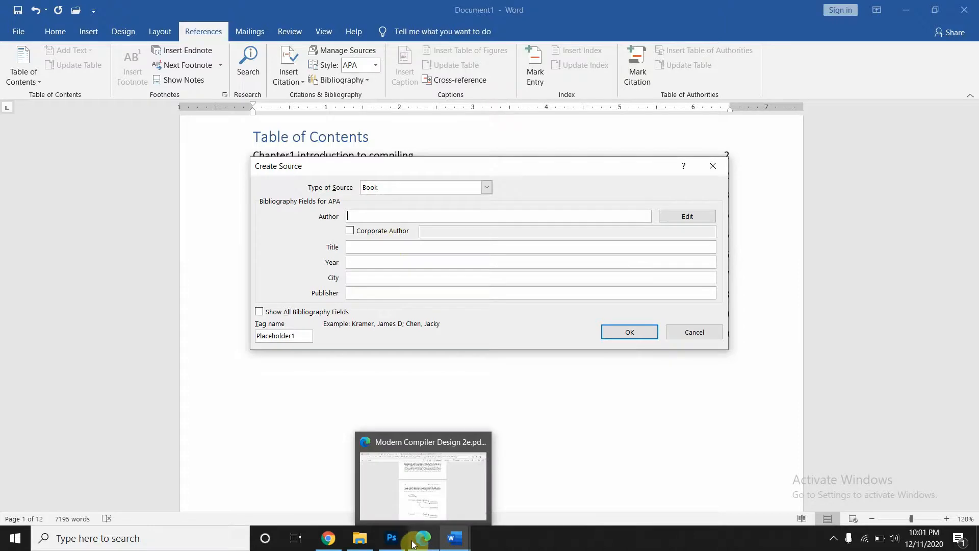
# - Copy the first author line from page 1 of Modern Compiler Design 2e.pdf, then return to Word
pyautogui.click(427, 547)
pyautogui.scroll(20, 398, 282)
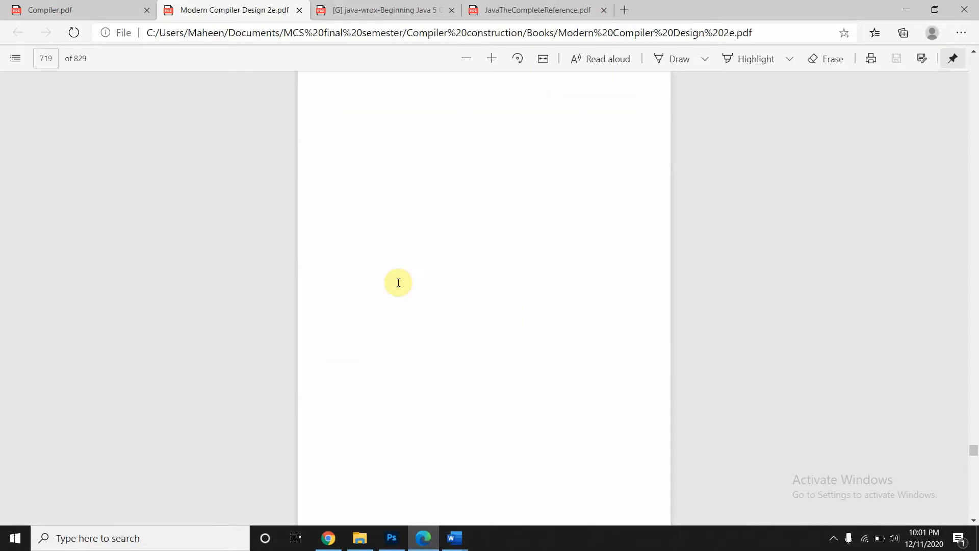
pyautogui.scroll(20, 398, 282)
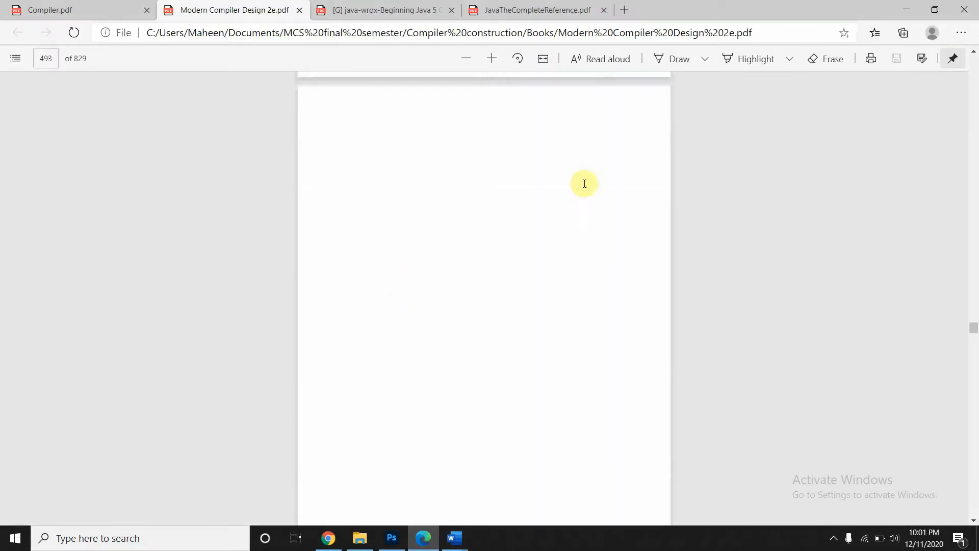
pyautogui.moveTo(975, 334); pyautogui.dragTo(974, 55)
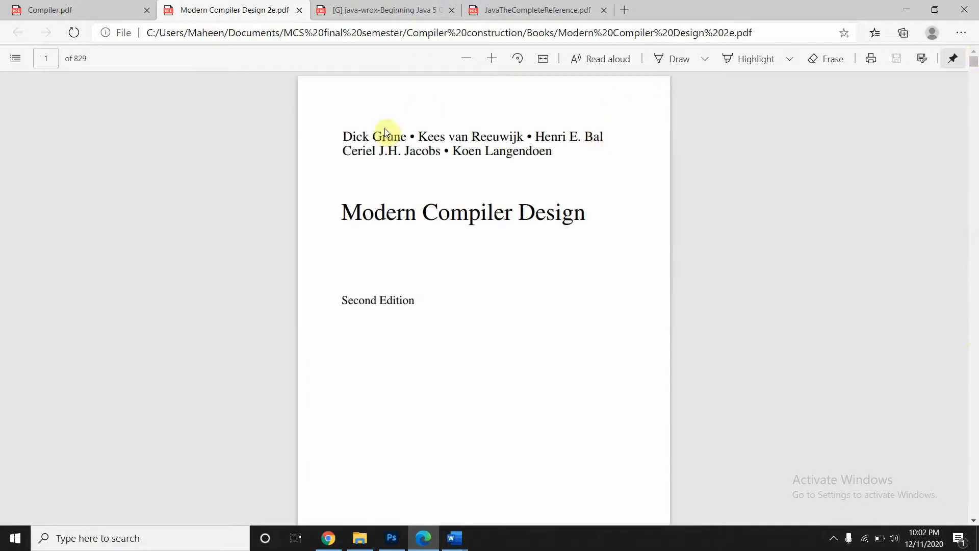
pyautogui.click(338, 133)
pyautogui.moveTo(390, 121); pyautogui.dragTo(616, 159)
pyautogui.hotkey('ctrl', 'c')
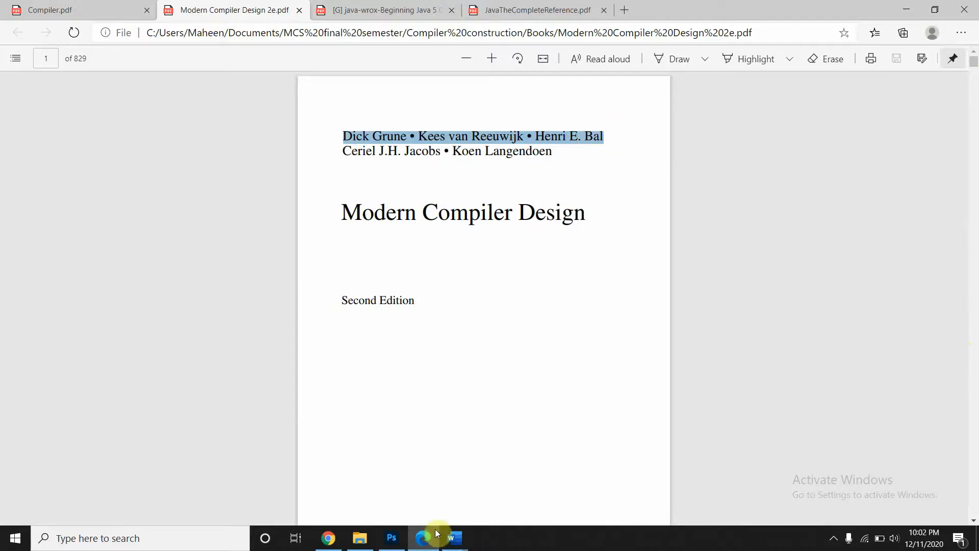
pyautogui.moveTo(453, 545)
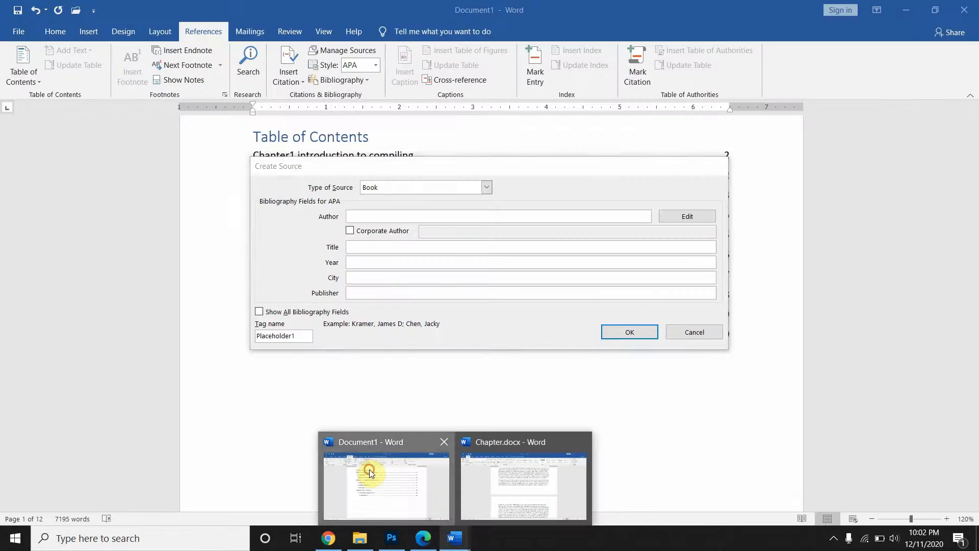
pyautogui.click(370, 469)
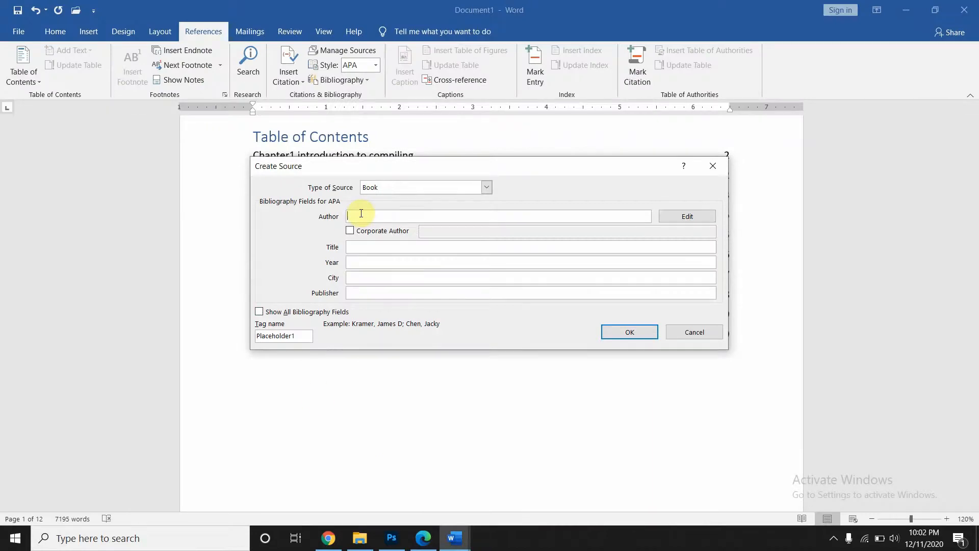
# - Paste the copied authors and enter the title 'Compiler construction'
pyautogui.hotkey('ctrl', 'v')
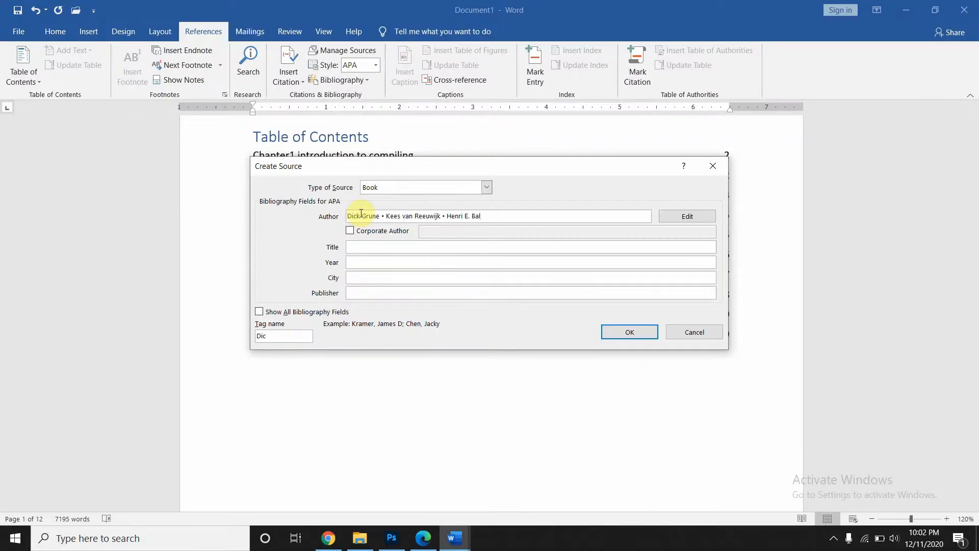
pyautogui.click(419, 245)
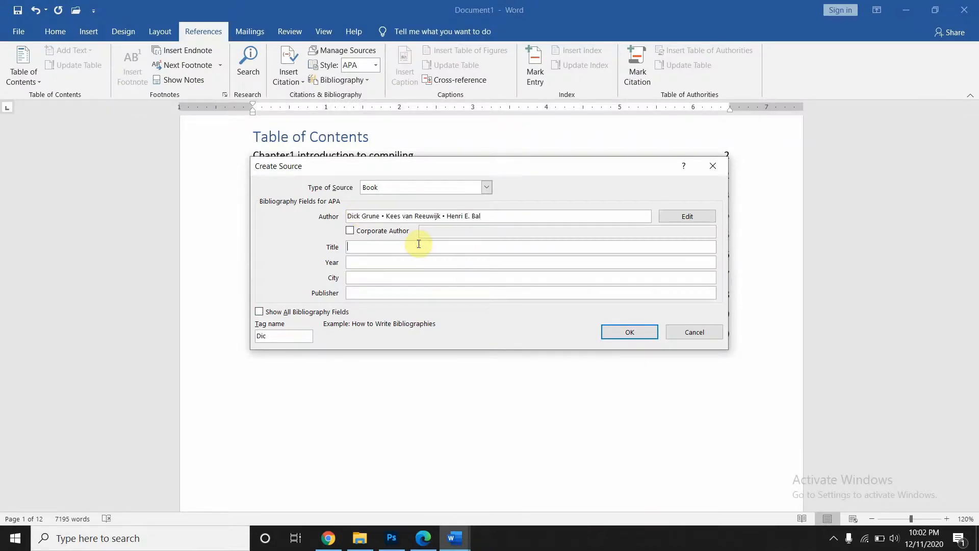
pyautogui.write('Com')
pyautogui.write('piler construct')
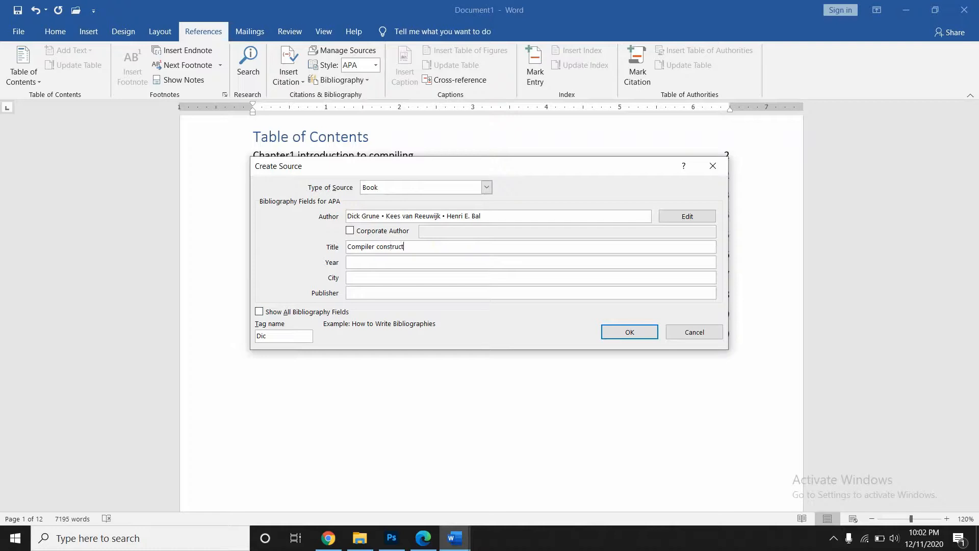
pyautogui.write('ion')
# - Enter year 1990, city London and publisher 'Work press'
pyautogui.click(378, 264)
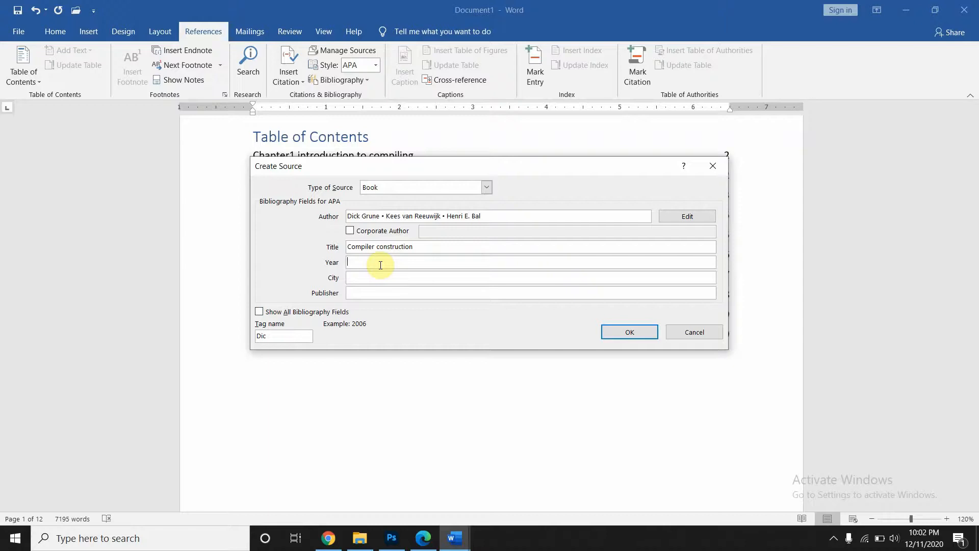
pyautogui.write('1990')
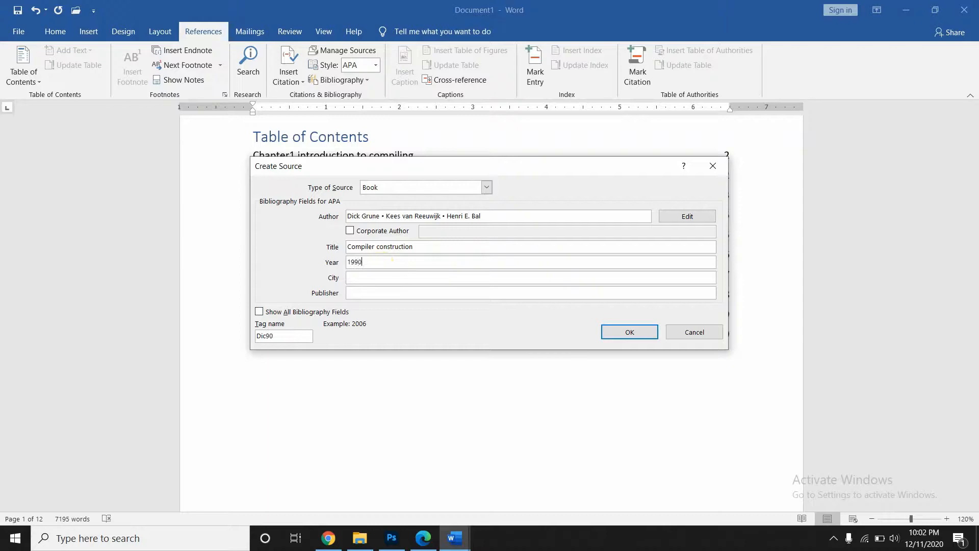
pyautogui.click(376, 277)
pyautogui.write('London')
pyautogui.click(392, 293)
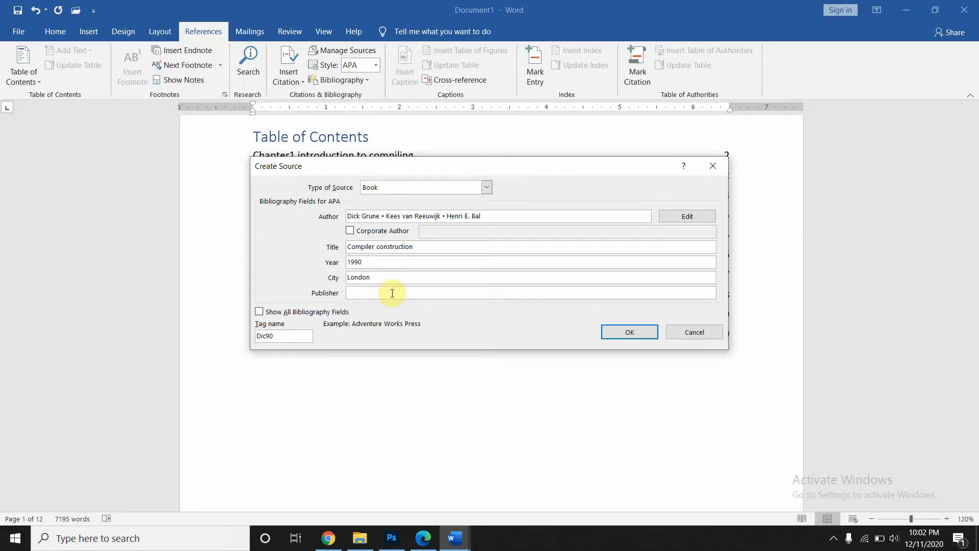
pyautogui.write('Work pree')
pyautogui.press('BackSpace')
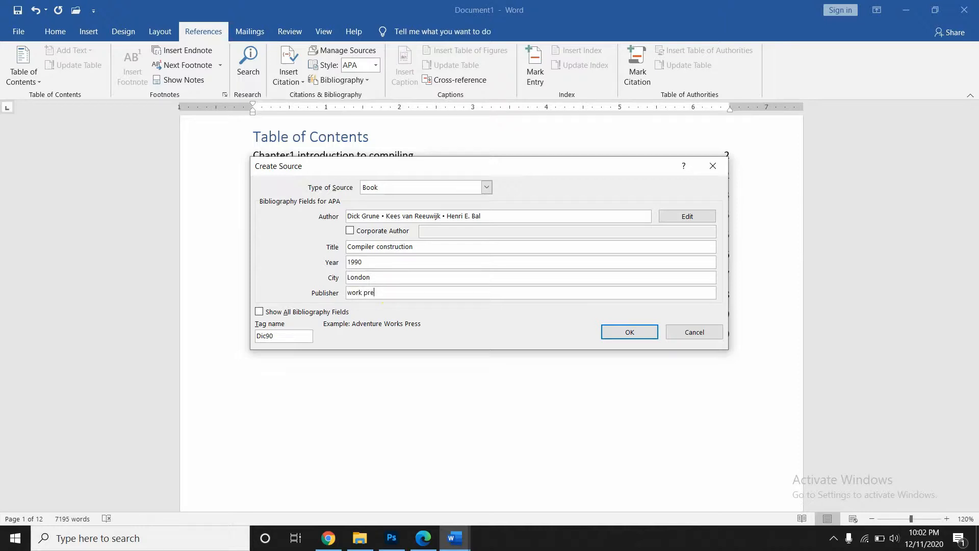
pyautogui.write('ss')
# - Save the Compiler construction source and cite it on a new line below the table of contents
pyautogui.click(620, 330)
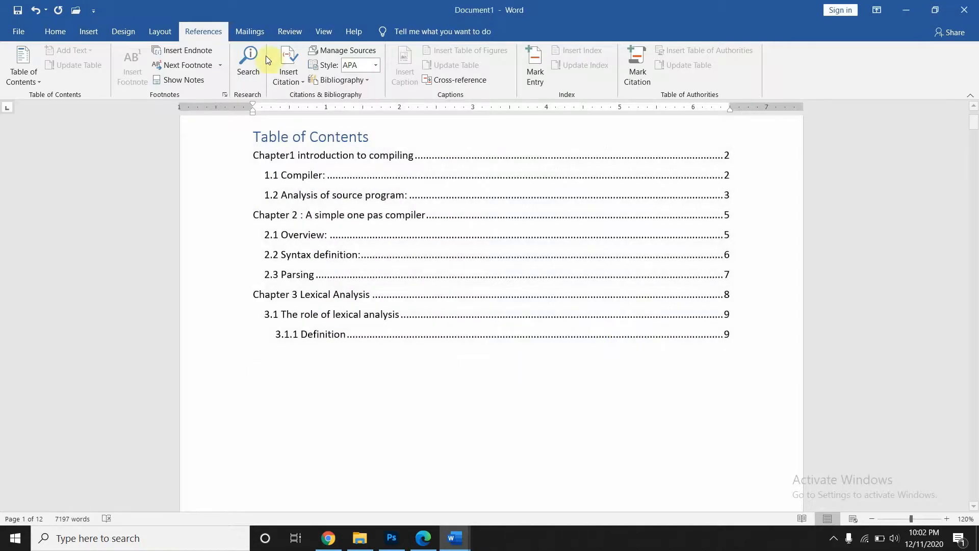
pyautogui.click(290, 383)
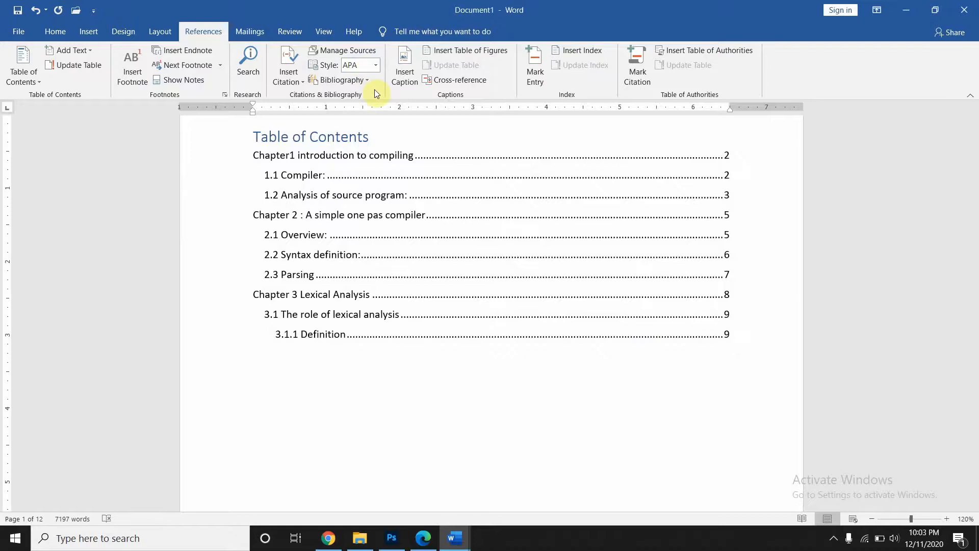
pyautogui.click(293, 77)
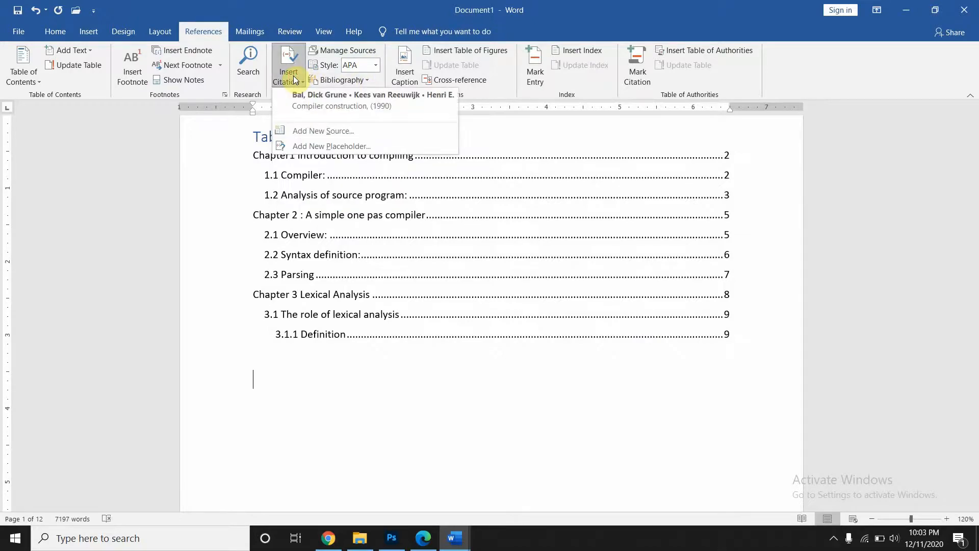
pyautogui.click(290, 105)
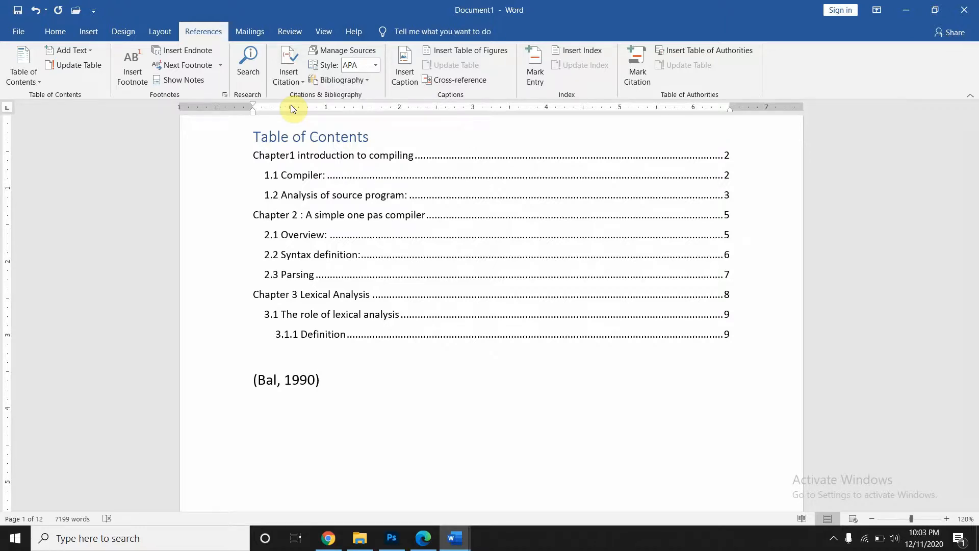
pyautogui.press('Return')
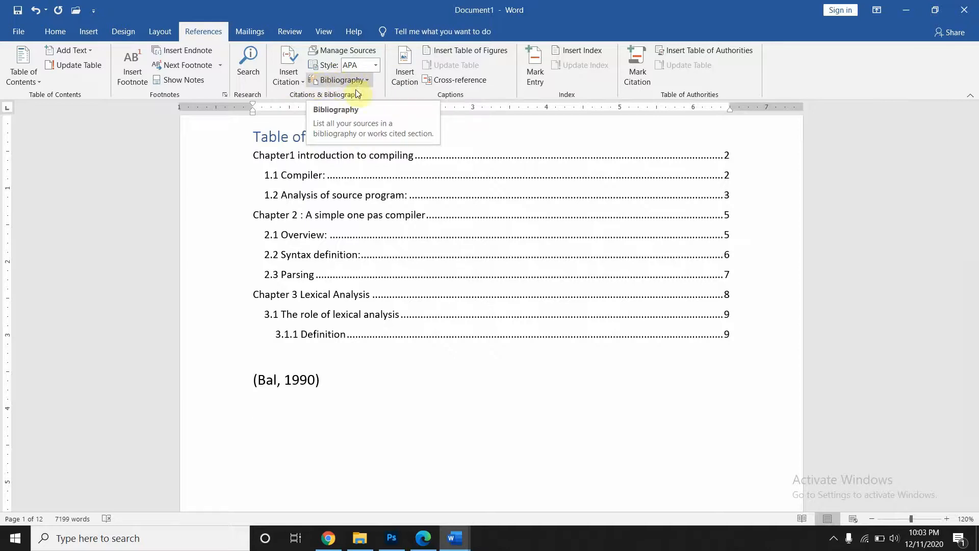
# - Insert Bibliography, References and Works Cited lists below the citation from the Bibliography gallery
pyautogui.click(342, 79)
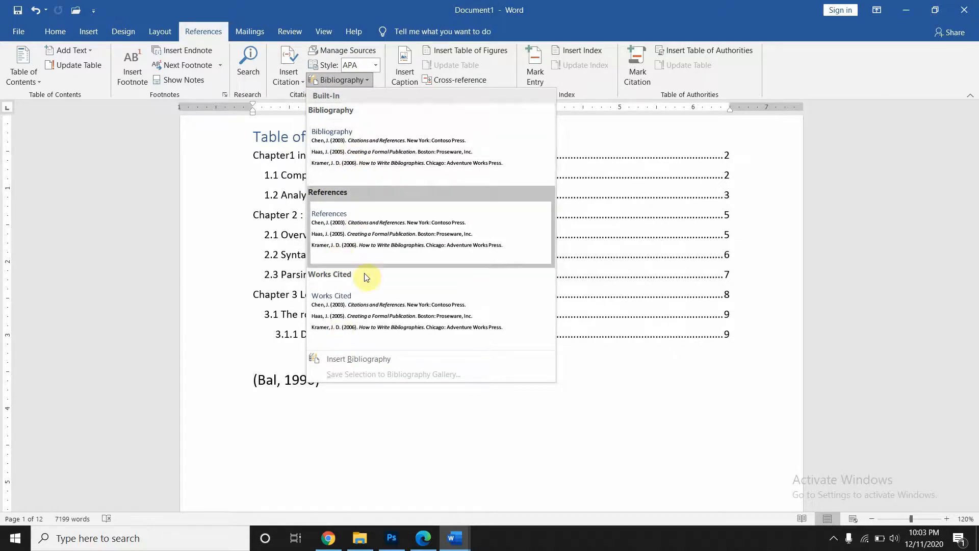
pyautogui.click(385, 170)
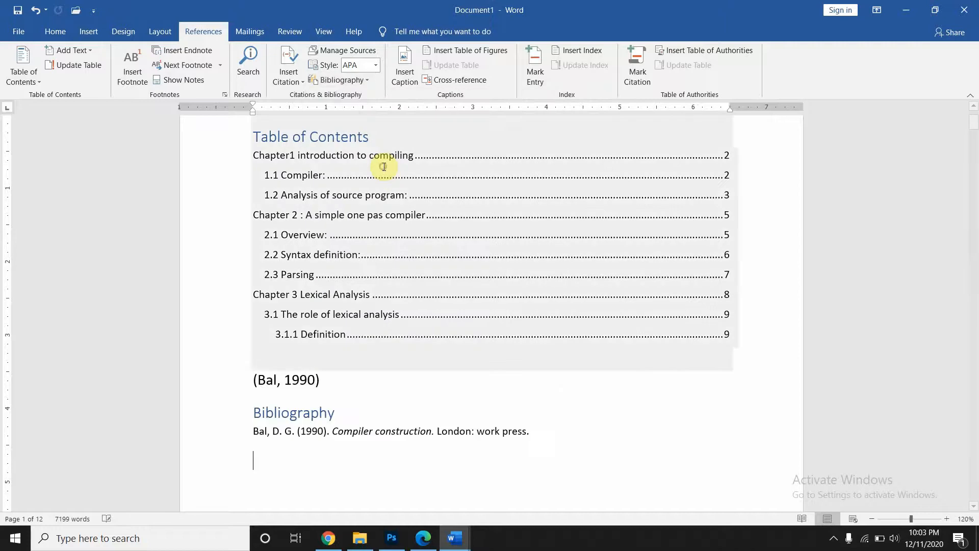
pyautogui.click(337, 79)
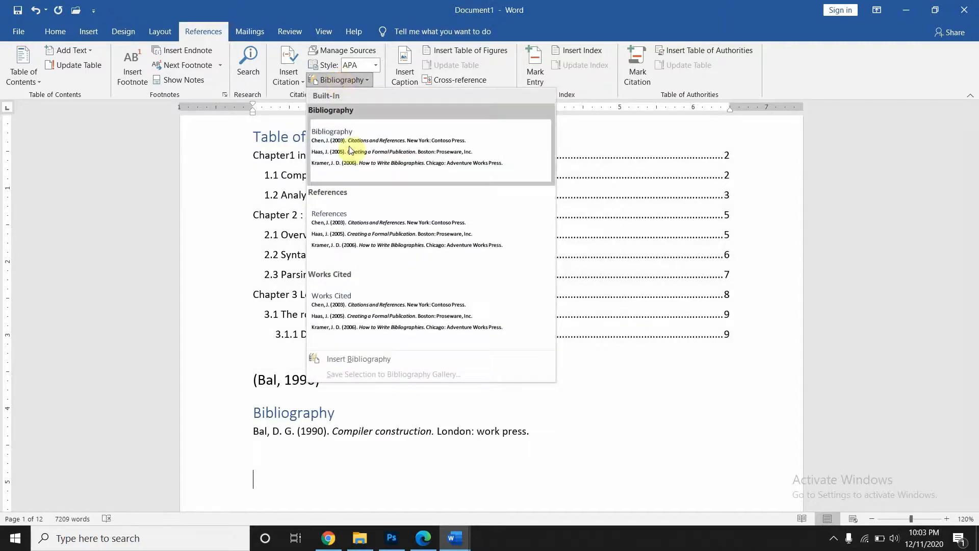
pyautogui.click(365, 210)
pyautogui.scroll(3, 364, 209)
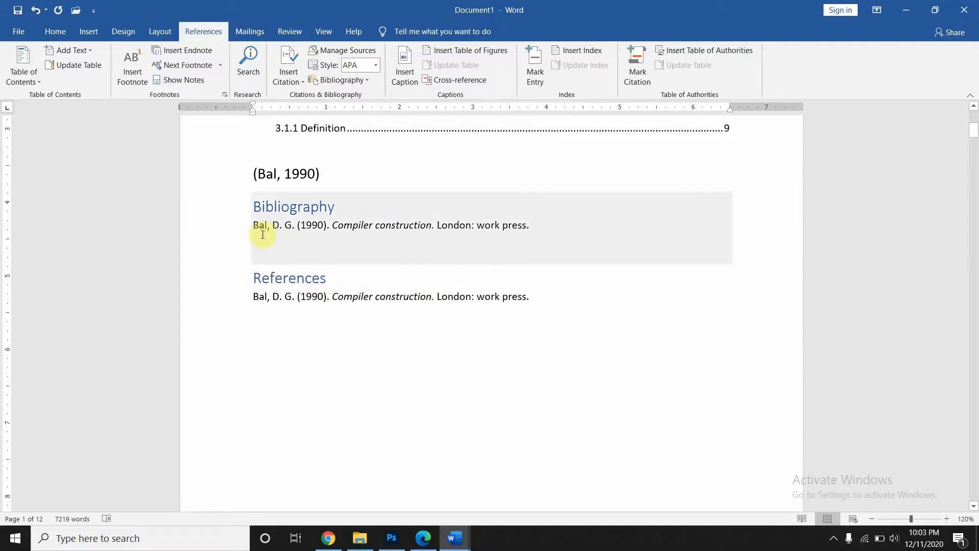
pyautogui.click(363, 79)
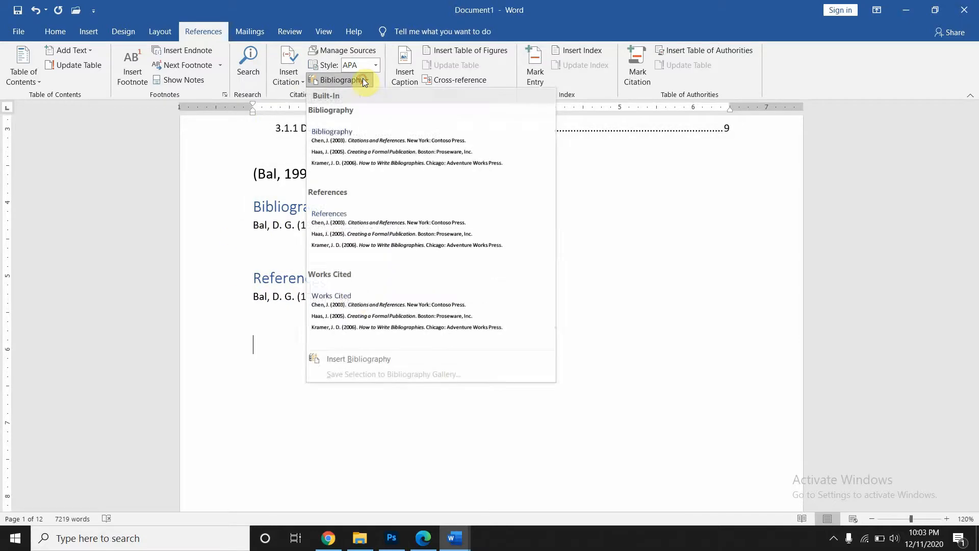
pyautogui.click(353, 303)
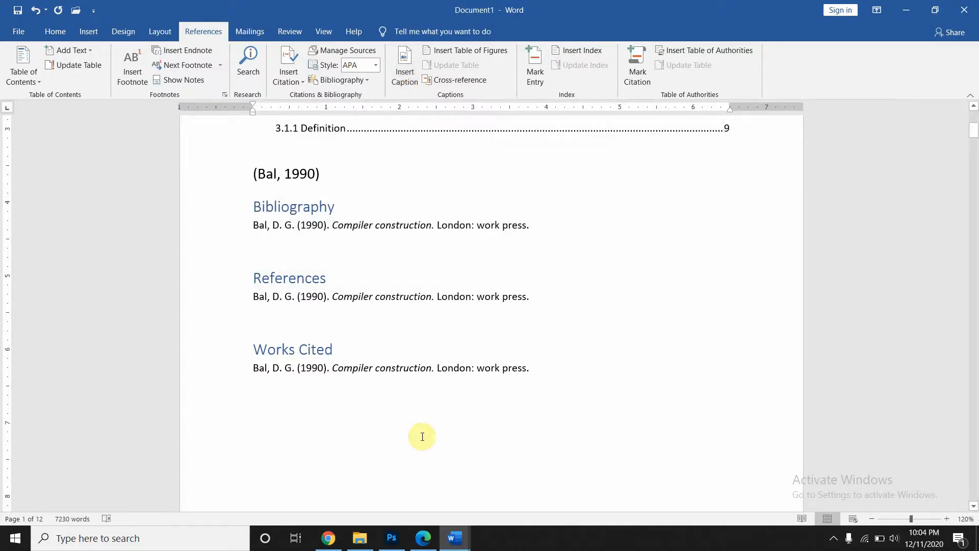
# - Scroll the Modern Compiler Design PDF to page 25 and select the Fig. 1.3 caption line
pyautogui.click(423, 538)
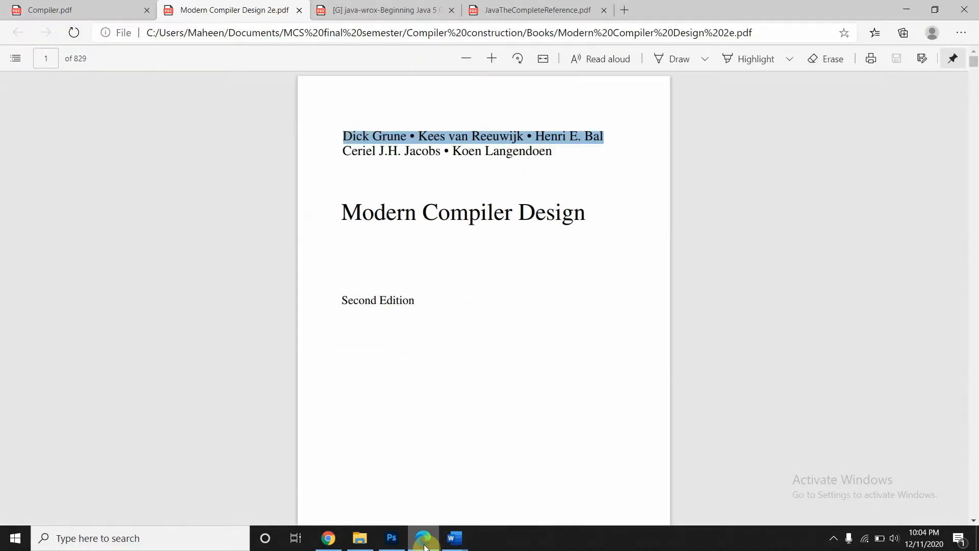
pyautogui.scroll(-20, 416, 422)
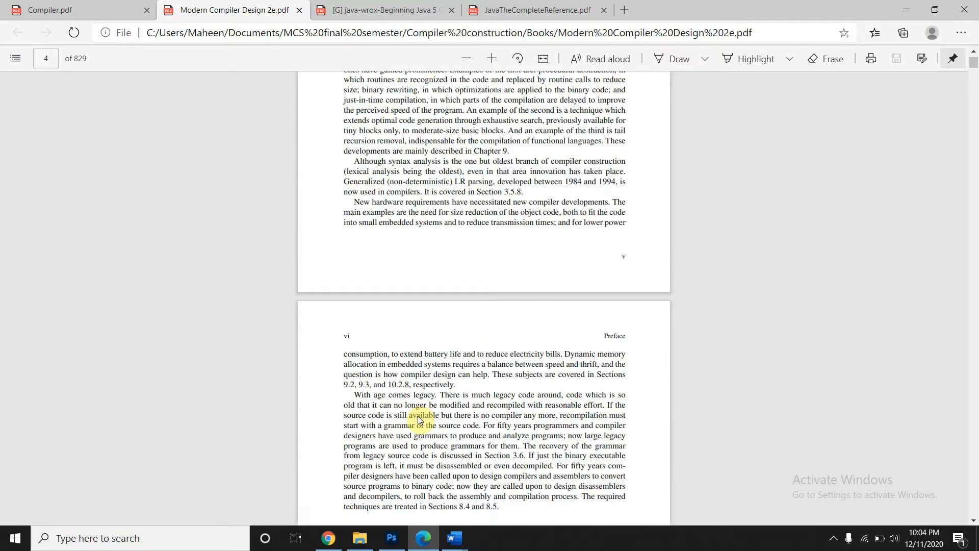
pyautogui.scroll(-15, 418, 415)
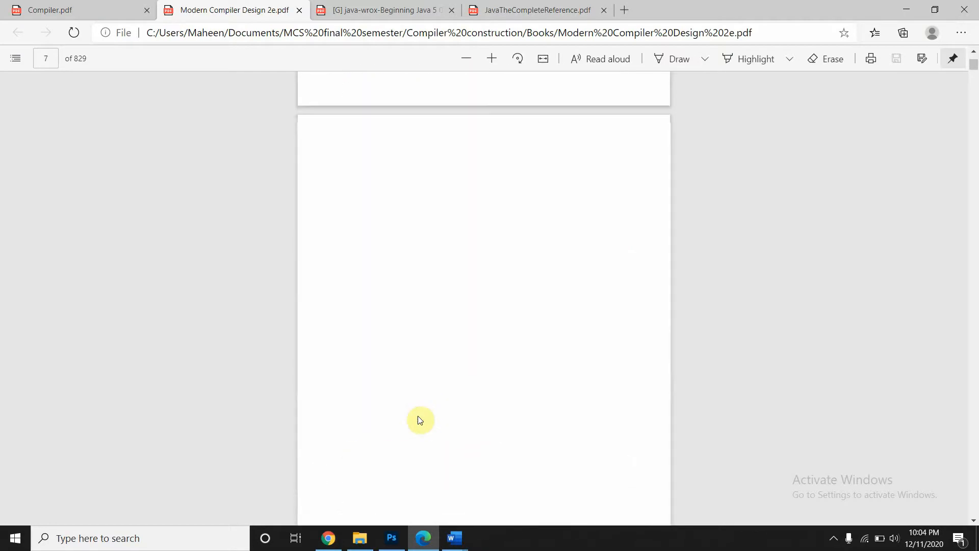
pyautogui.scroll(-13, 418, 415)
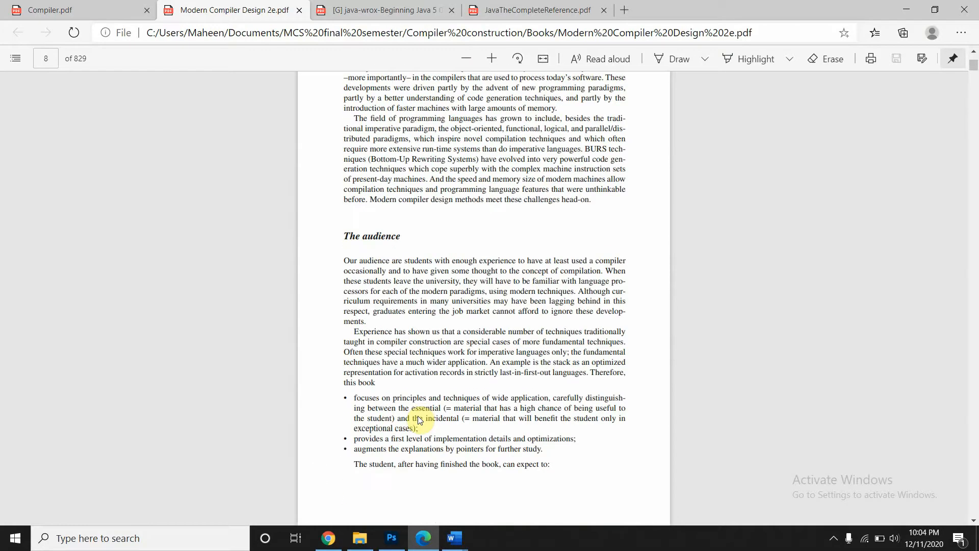
pyautogui.scroll(-12, 418, 416)
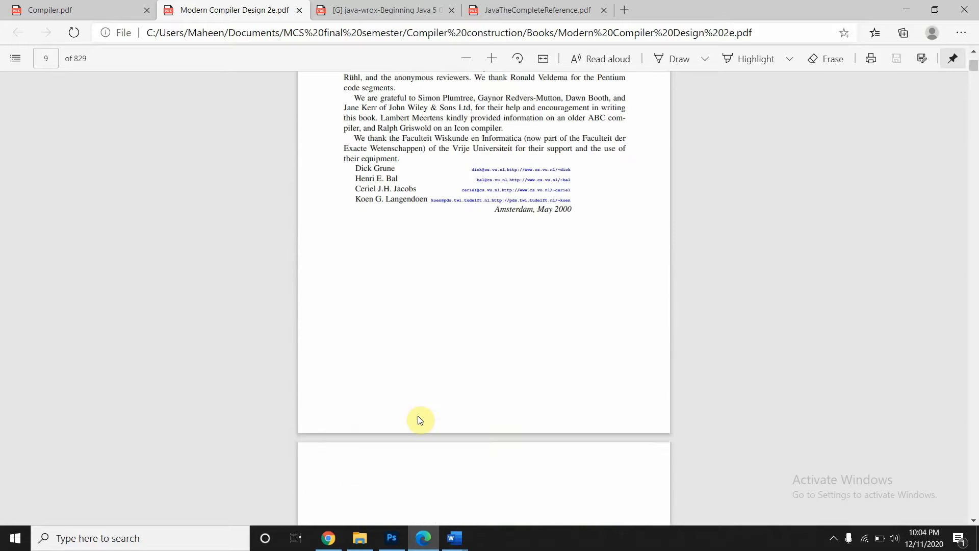
pyautogui.scroll(-12, 418, 415)
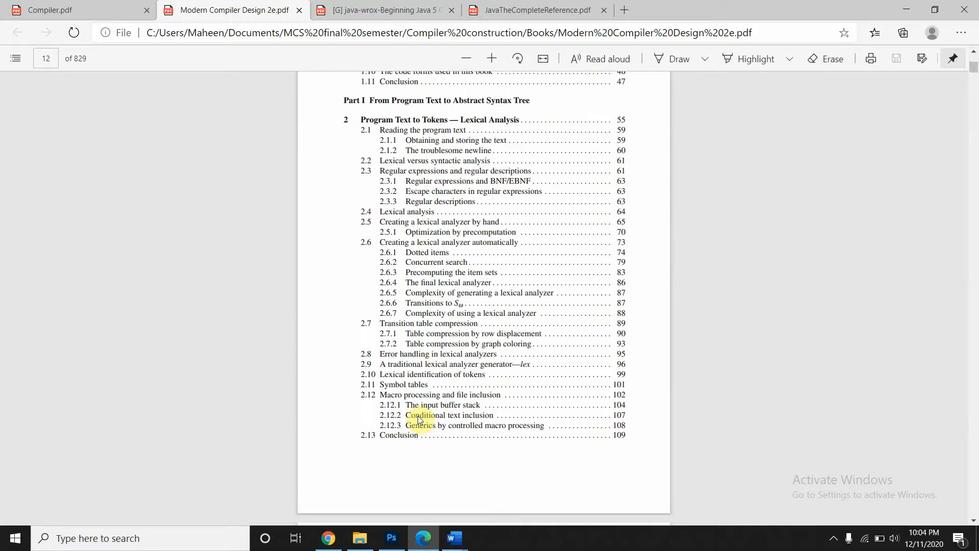
pyautogui.scroll(-18, 418, 416)
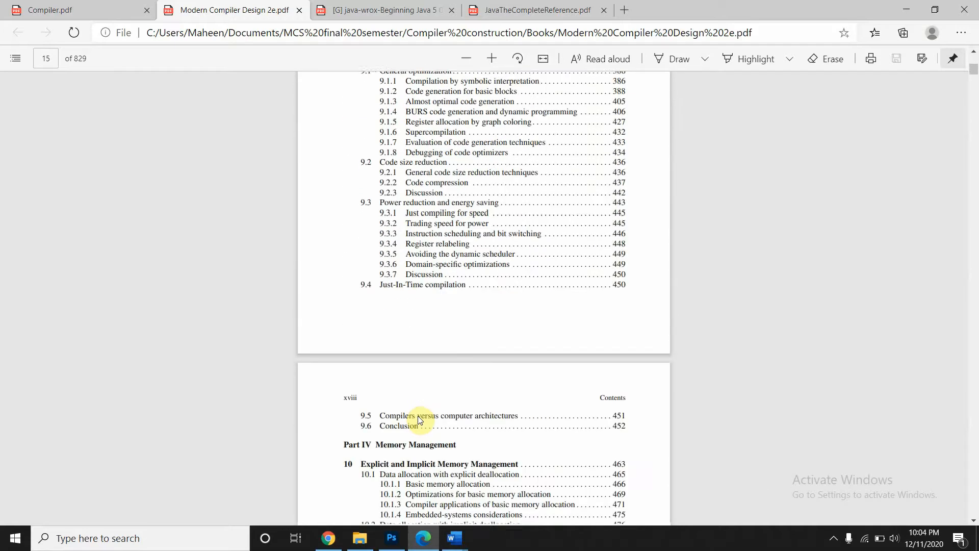
pyautogui.scroll(-18, 417, 420)
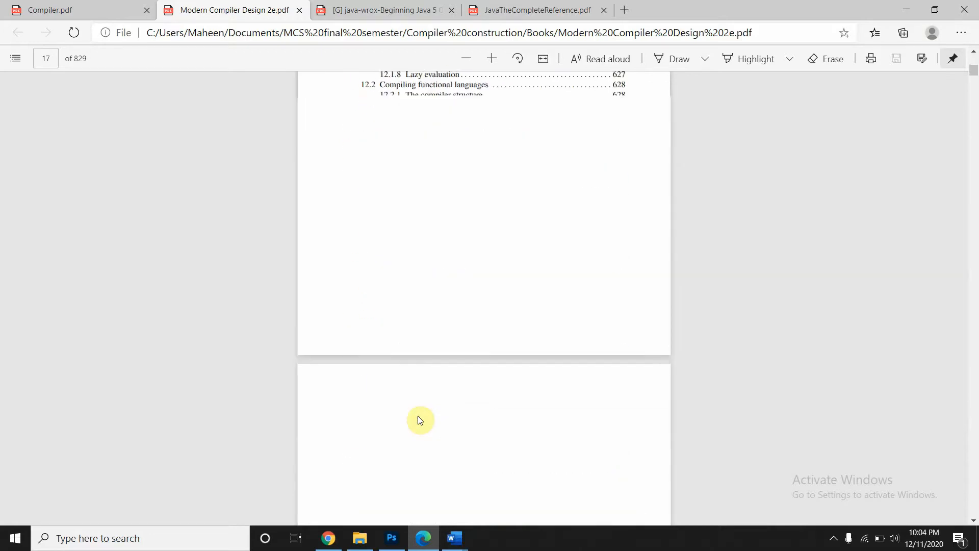
pyautogui.scroll(-10, 419, 419)
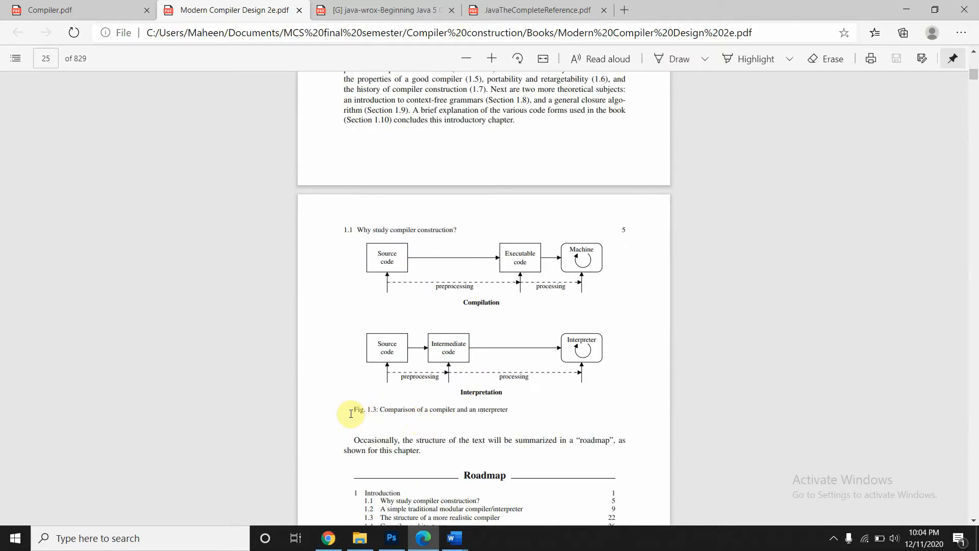
pyautogui.moveTo(350, 409); pyautogui.dragTo(519, 410)
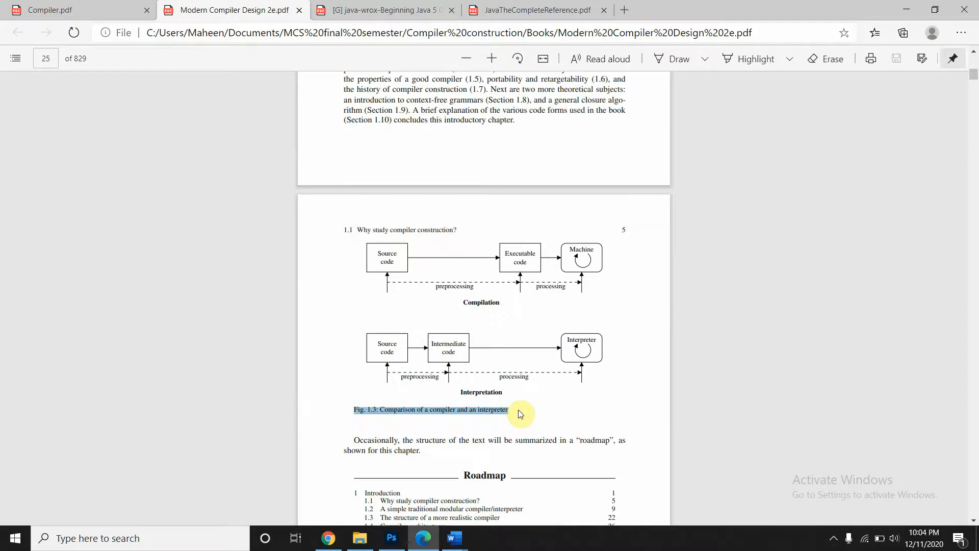
pyautogui.click(447, 545)
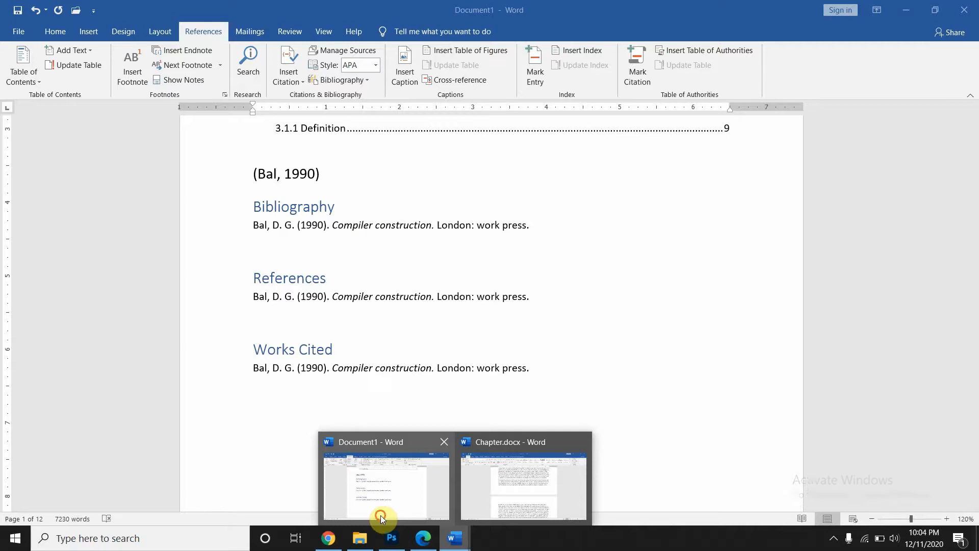
# - Paste the Fig. 1.3 caption as a new paragraph after 'theme.' in section 1.1 Compiler
pyautogui.click(381, 515)
pyautogui.scroll(10, 359, 365)
pyautogui.scroll(15, 360, 365)
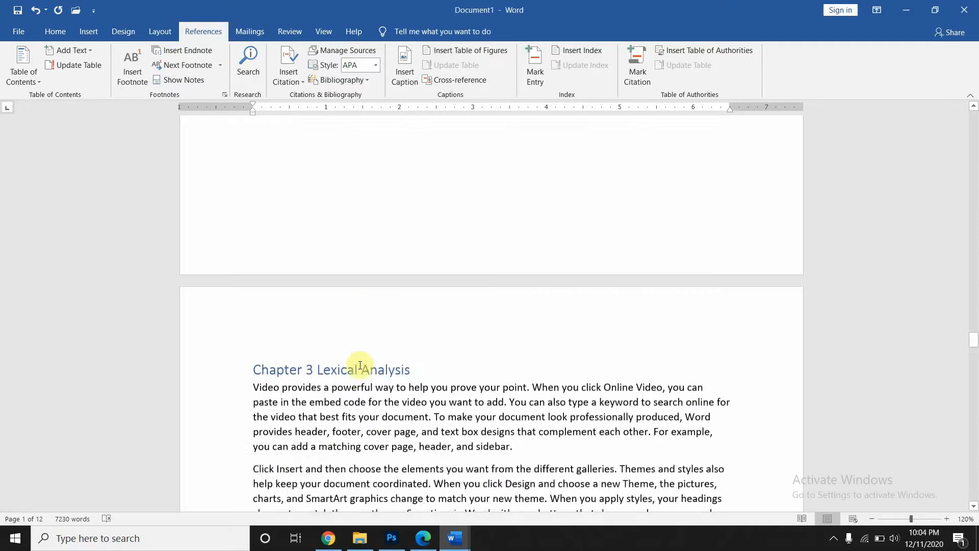
pyautogui.scroll(15, 359, 365)
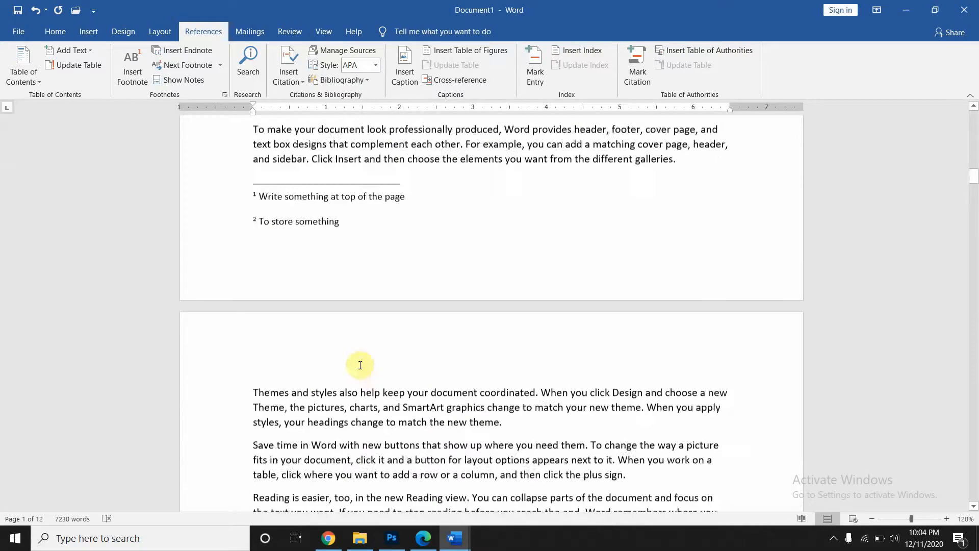
pyautogui.scroll(-5, 359, 365)
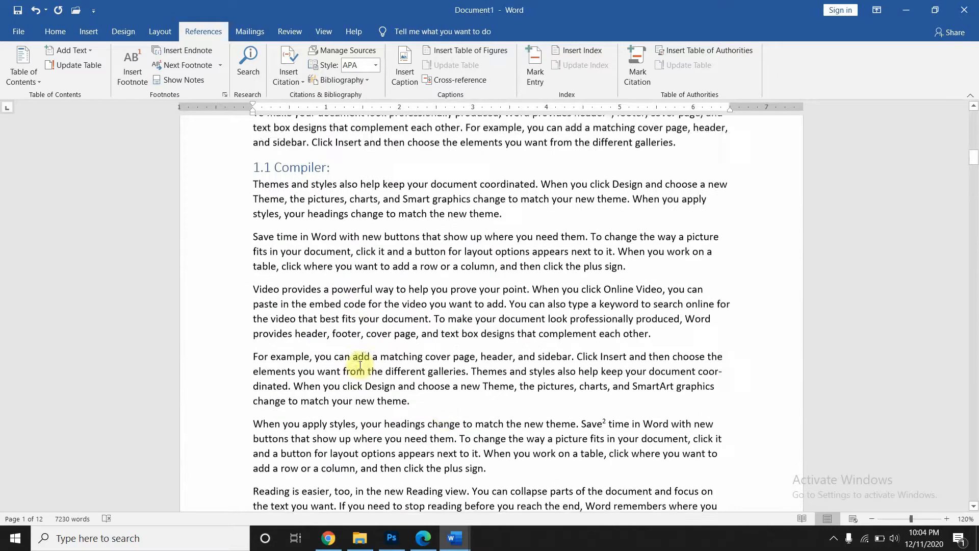
pyautogui.click(436, 377)
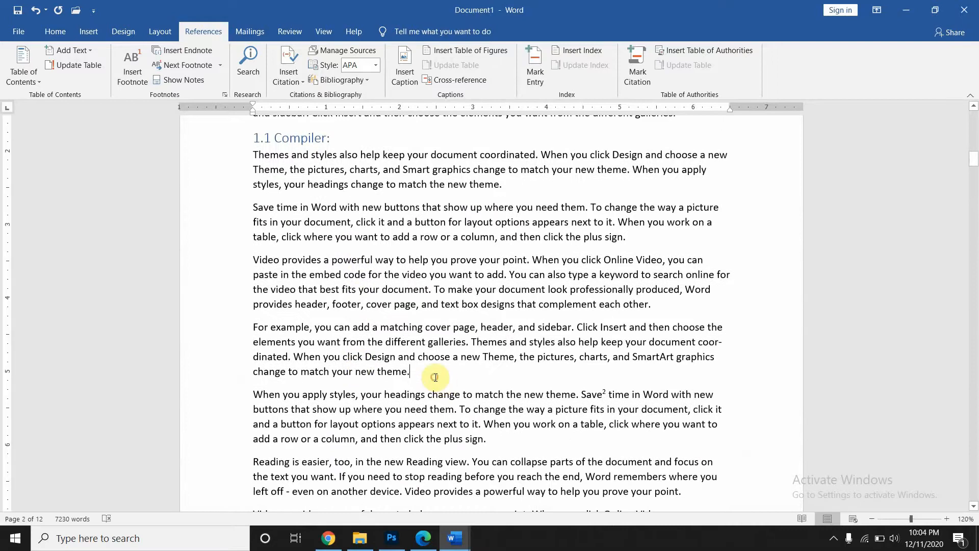
pyautogui.press('Return')
pyautogui.press('Return')
pyautogui.write('Fig. 1.3: Comparison of a compiler and an interpreter')
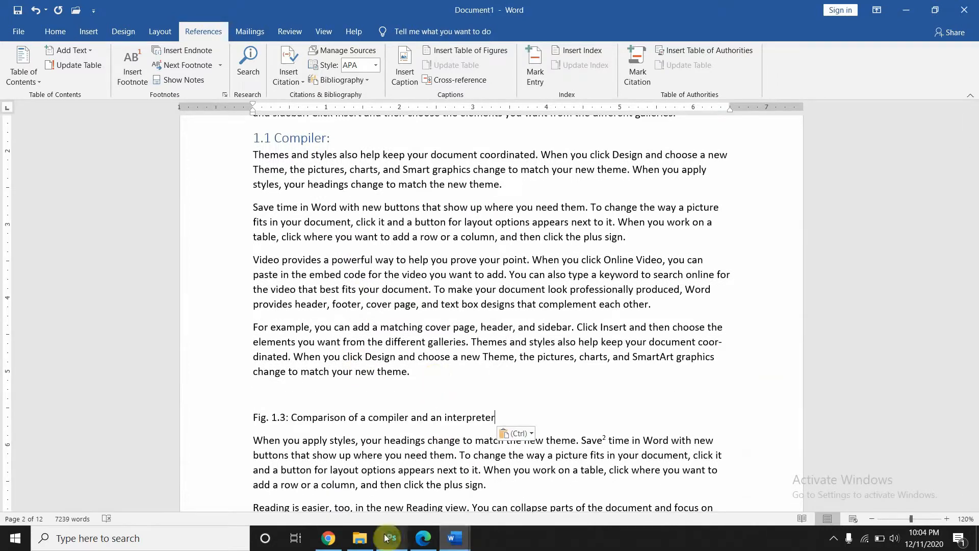
# - Back in the Edge compiler PDF, select the Fig. 1.4 caption on page 27
pyautogui.moveTo(421, 540)
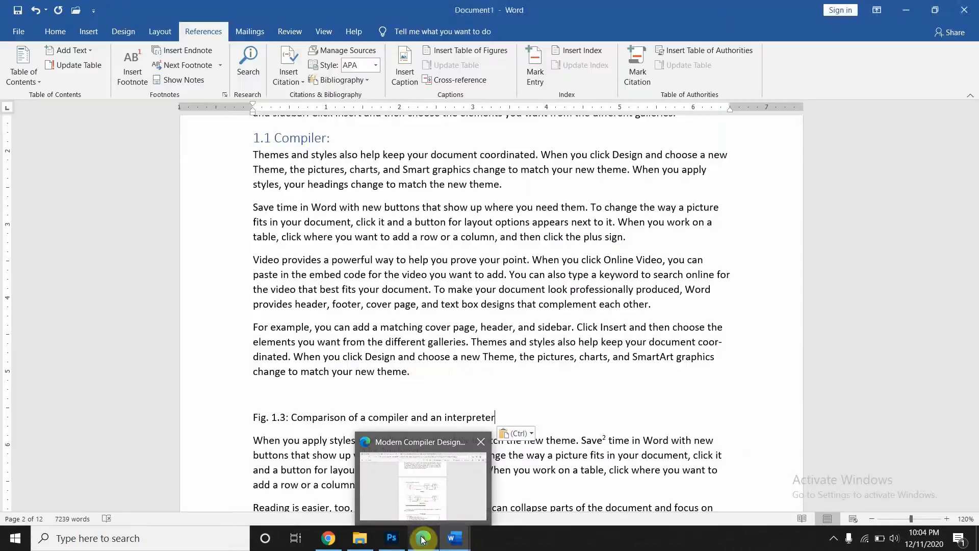
pyautogui.click(422, 540)
pyautogui.scroll(-9, 422, 439)
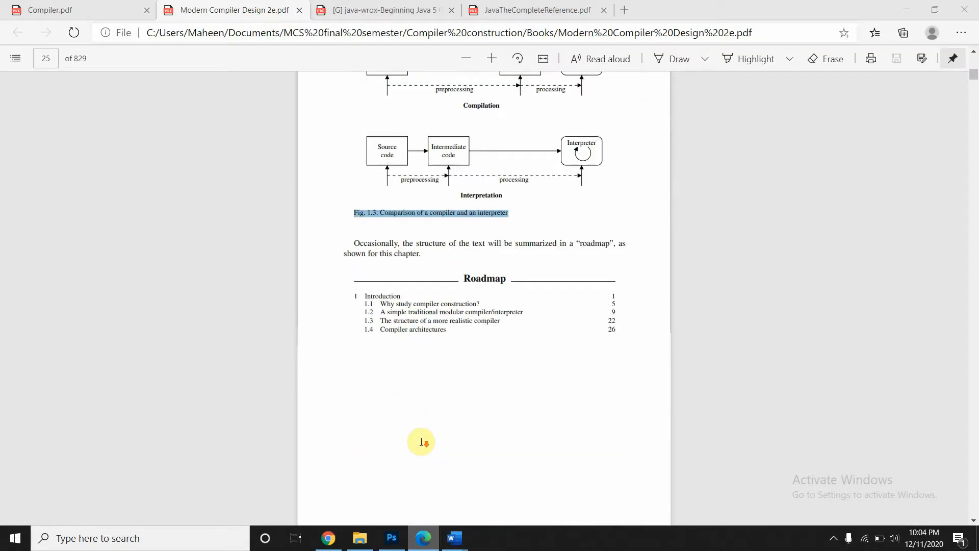
pyautogui.scroll(-10, 484, 299)
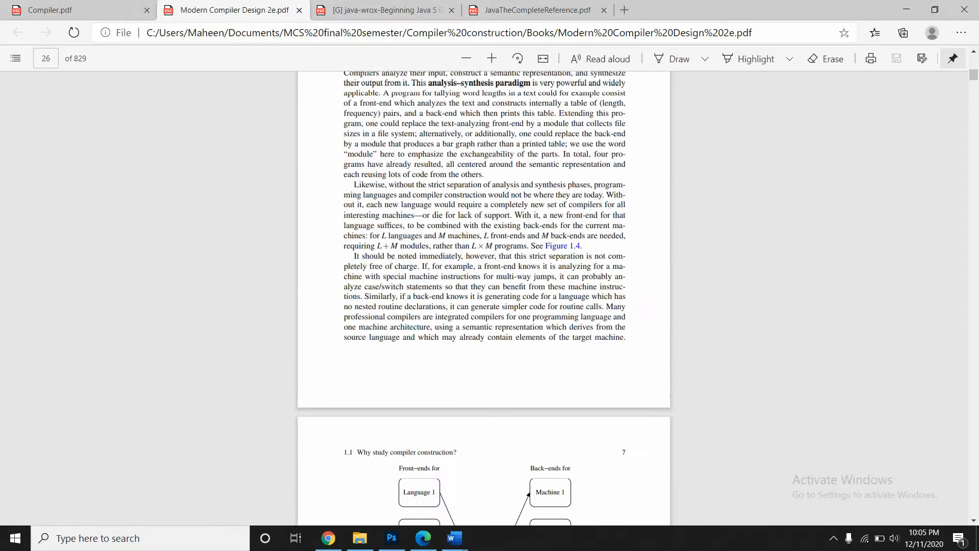
pyautogui.scroll(-4, 421, 261)
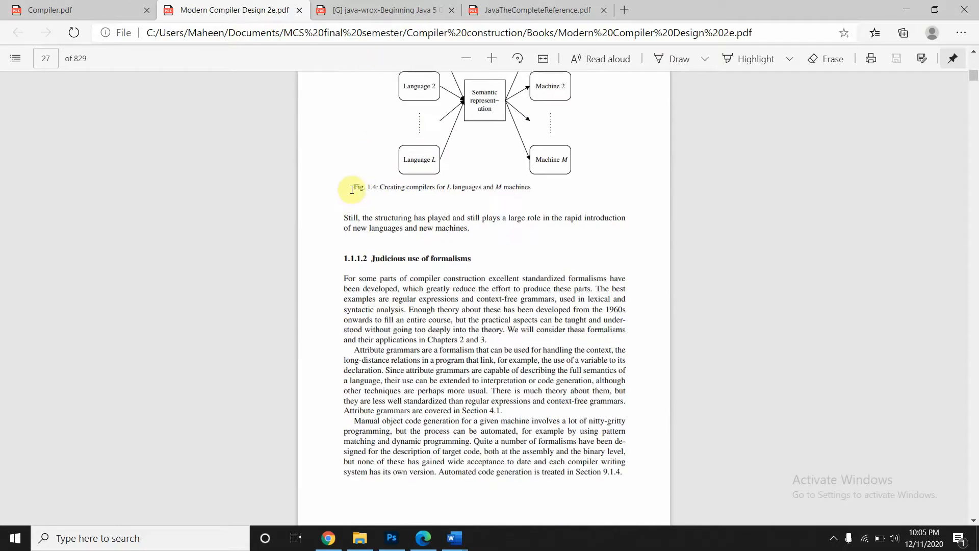
pyautogui.moveTo(502, 175); pyautogui.dragTo(541, 181)
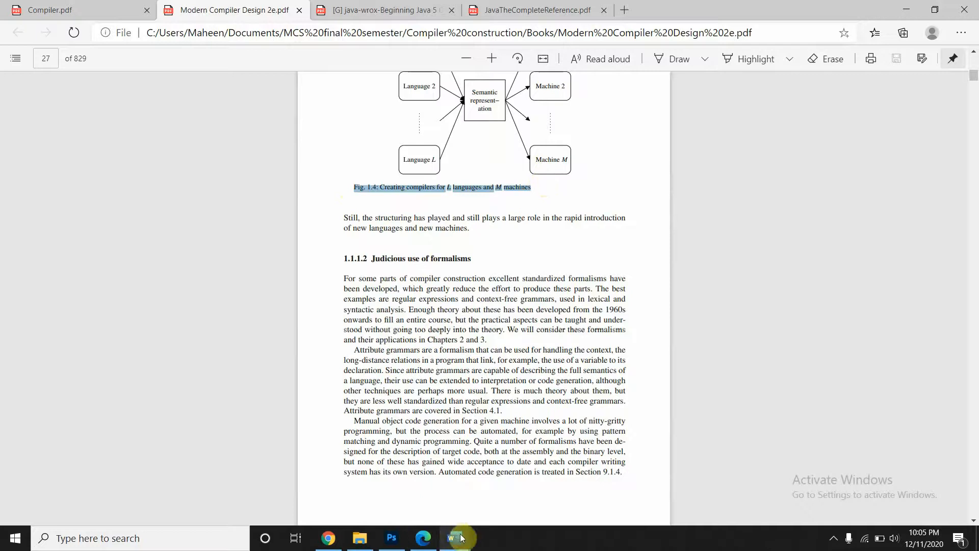
# - Scroll down to page 29, showing sections 1.1.3 and 1.2
pyautogui.moveTo(462, 538)
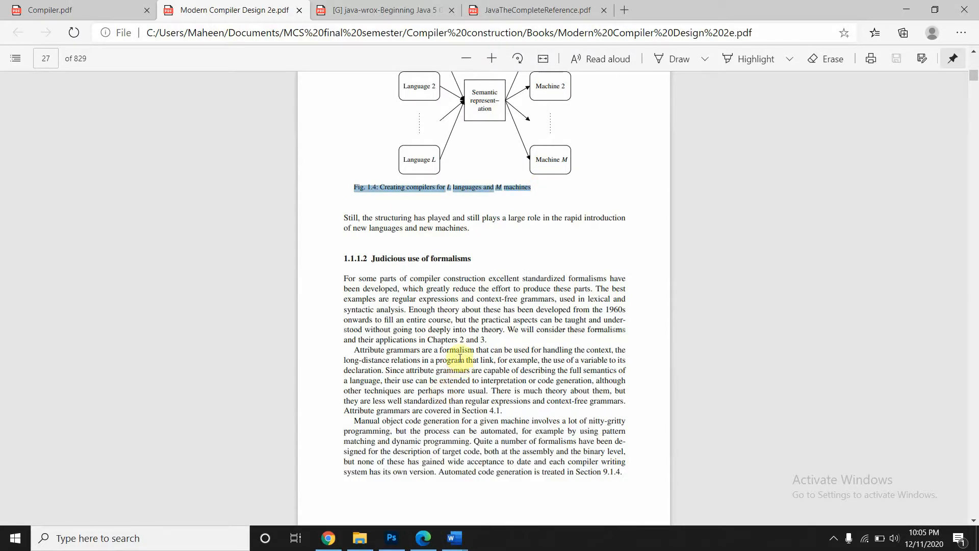
pyautogui.scroll(-15, 460, 358)
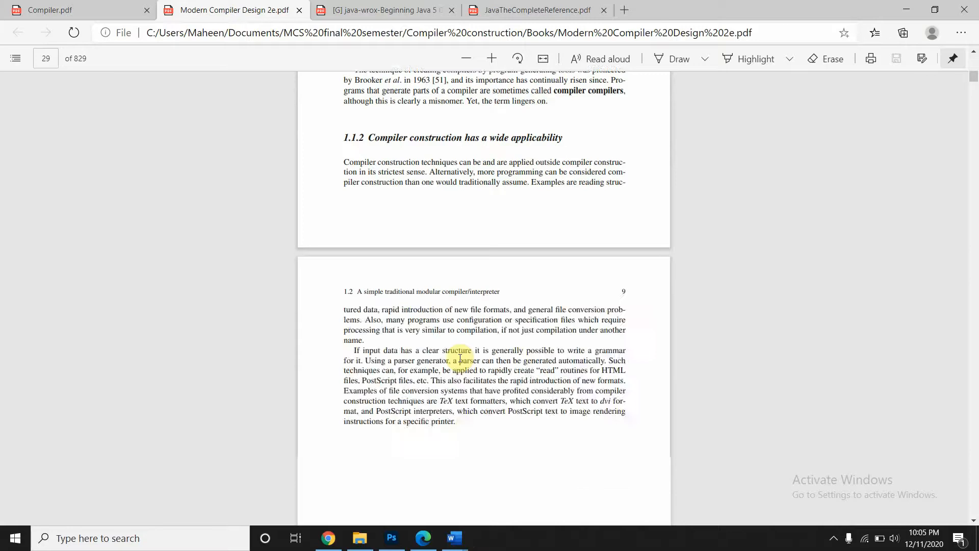
pyautogui.scroll(-6, 460, 359)
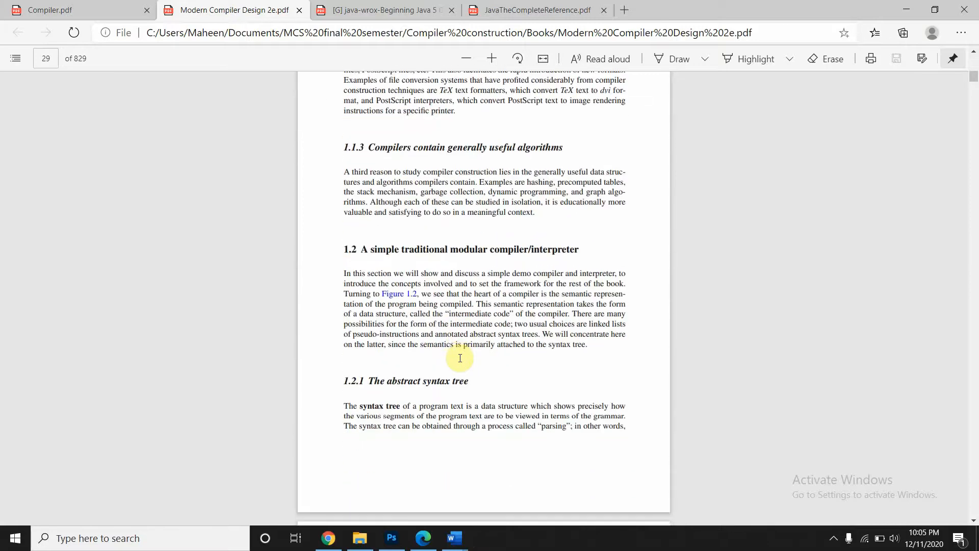
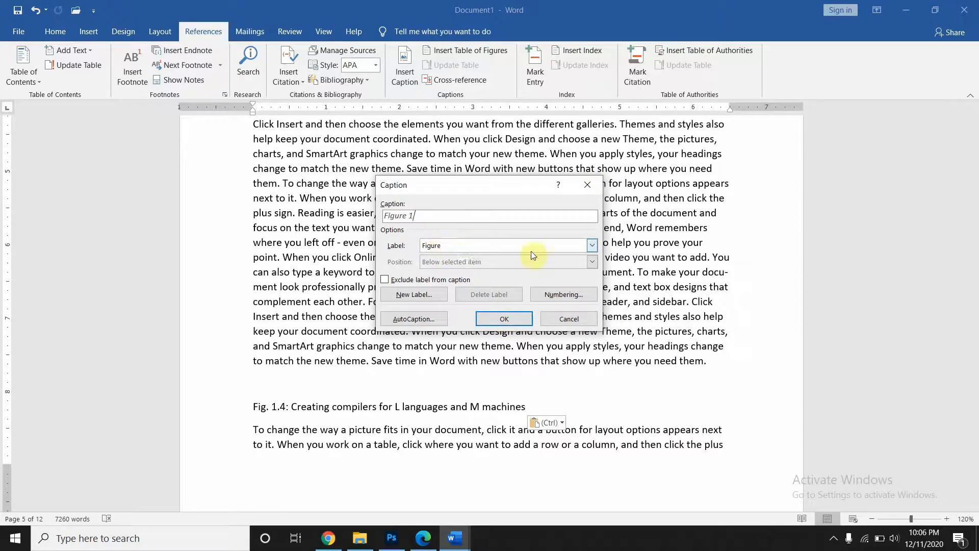
# - Cancel the caption dialog and place the cursor above the Fig. 1.3 caption
pyautogui.click(589, 189)
pyautogui.hotkey('ctrl', 'Home')
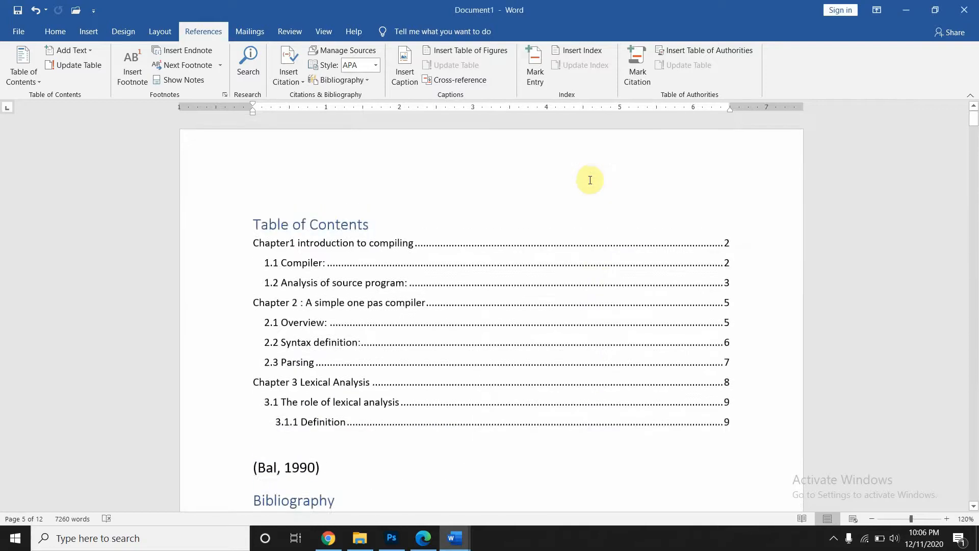
pyautogui.scroll(-20, 590, 179)
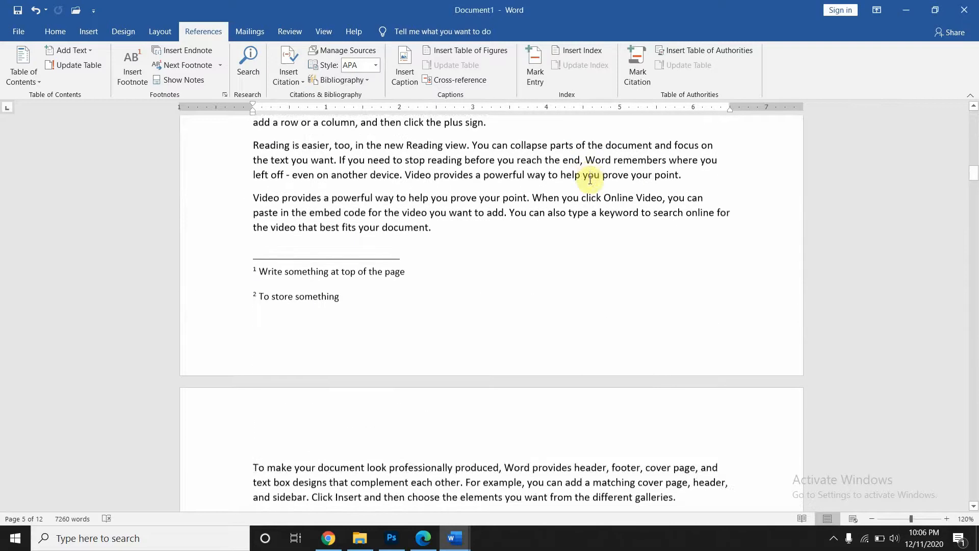
pyautogui.scroll(3, 591, 179)
pyautogui.click(473, 187)
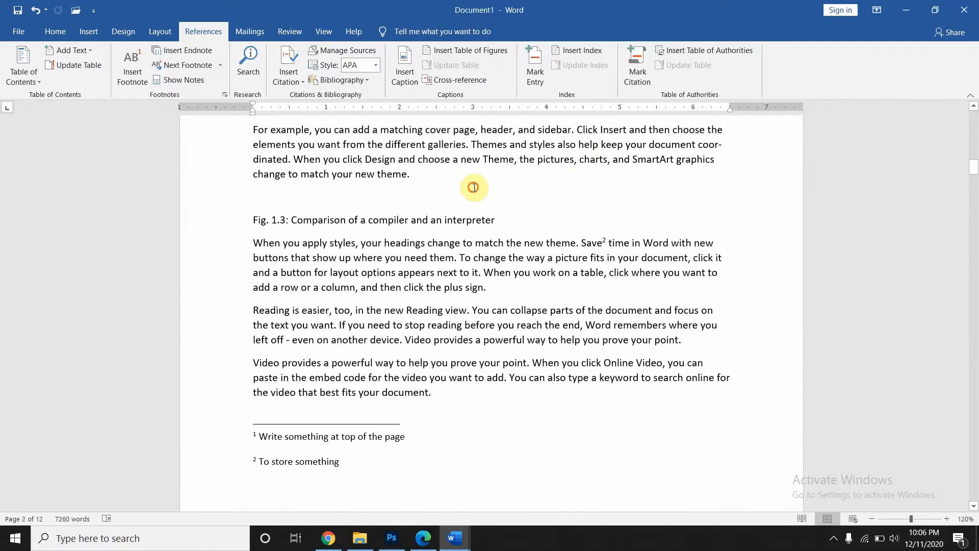
# - Insert a Figure 1 caption on a new line after 'theme.', above Fig. 1.3
pyautogui.click(397, 79)
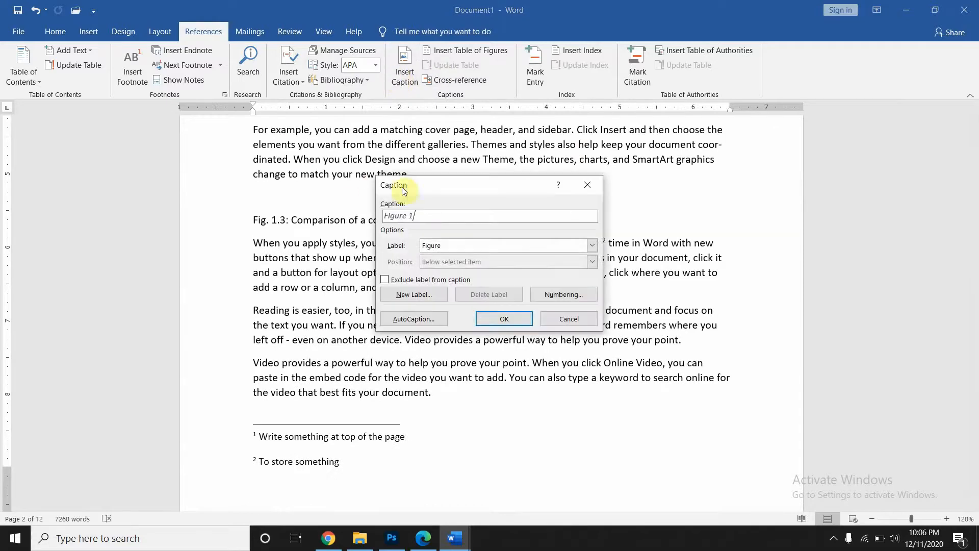
pyautogui.click(490, 321)
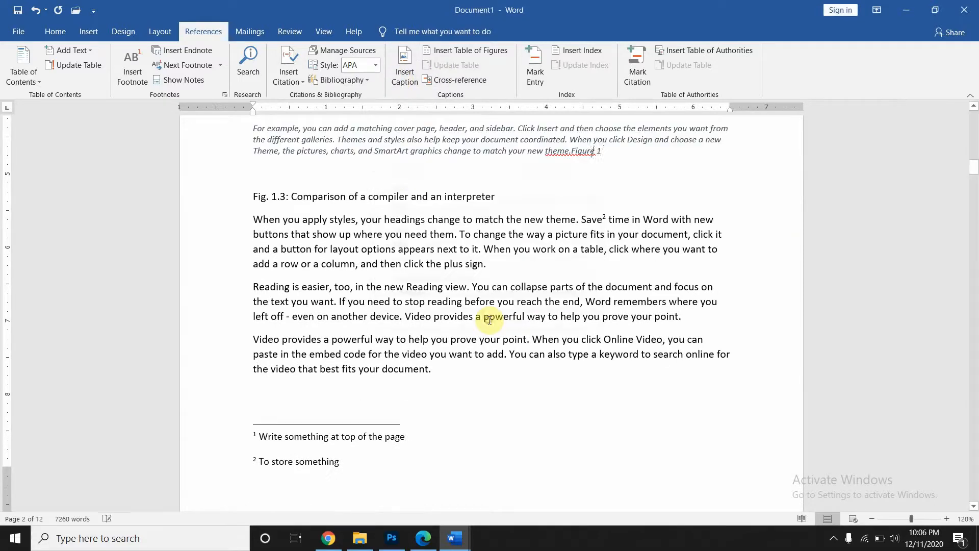
pyautogui.click(570, 151)
pyautogui.press('Return')
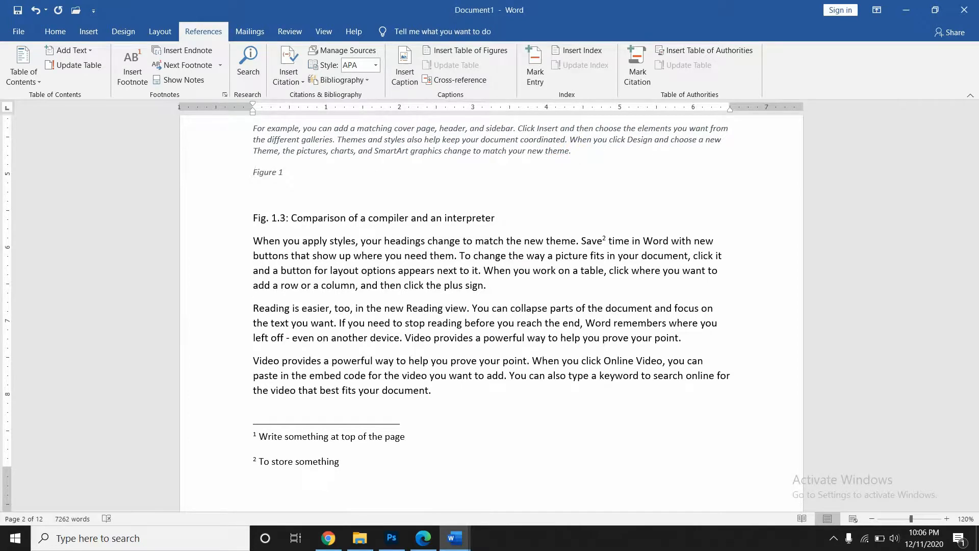
pyautogui.hotkey('ctrl', 'z')
pyautogui.hotkey('ctrl', 'z')
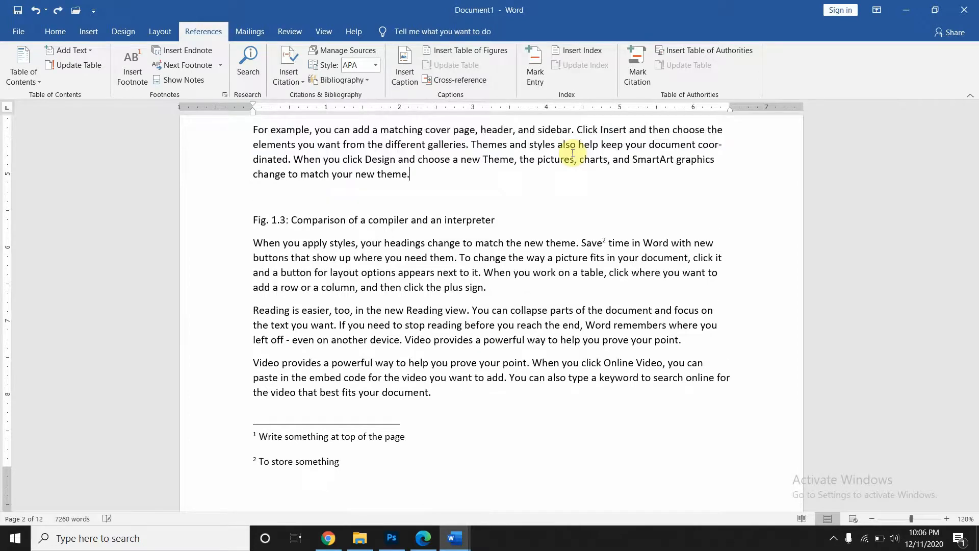
pyautogui.press('Return')
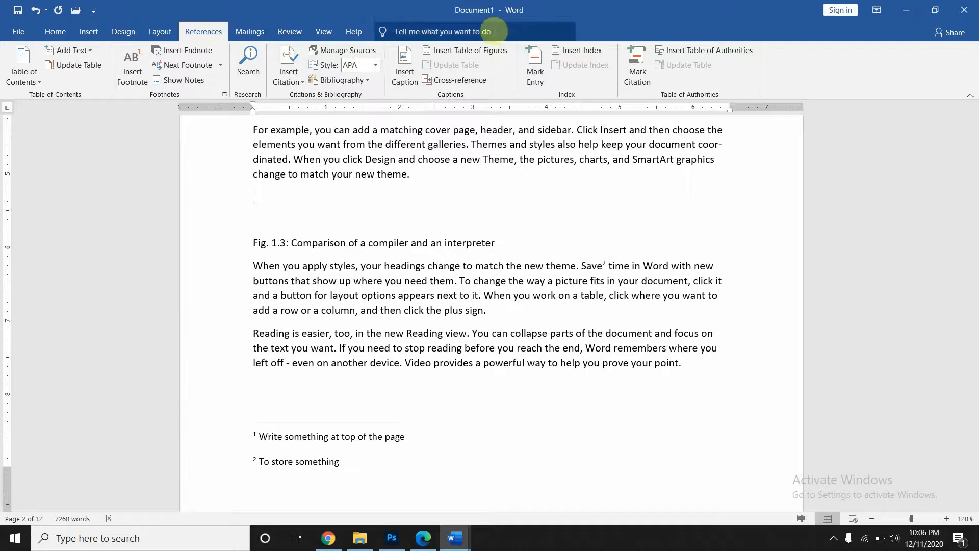
pyautogui.click(404, 71)
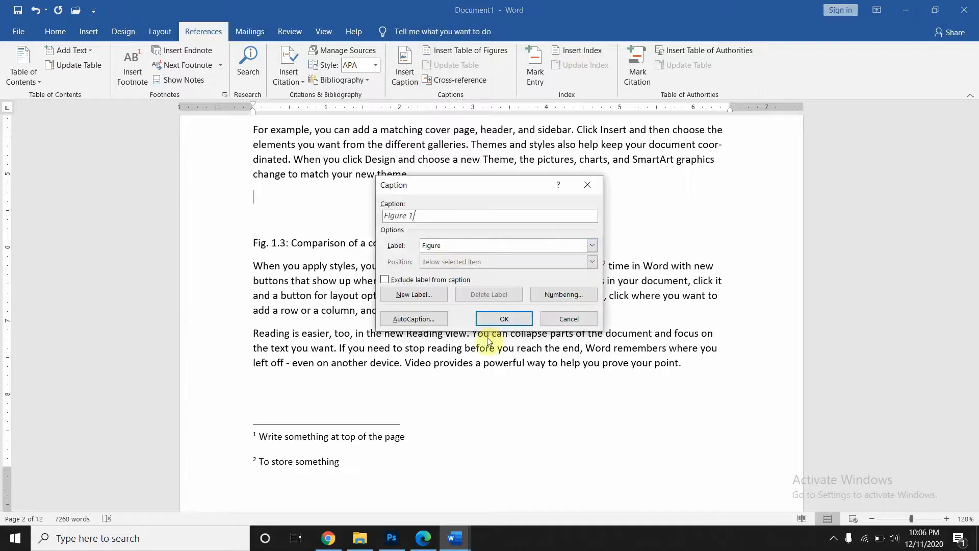
pyautogui.click(488, 319)
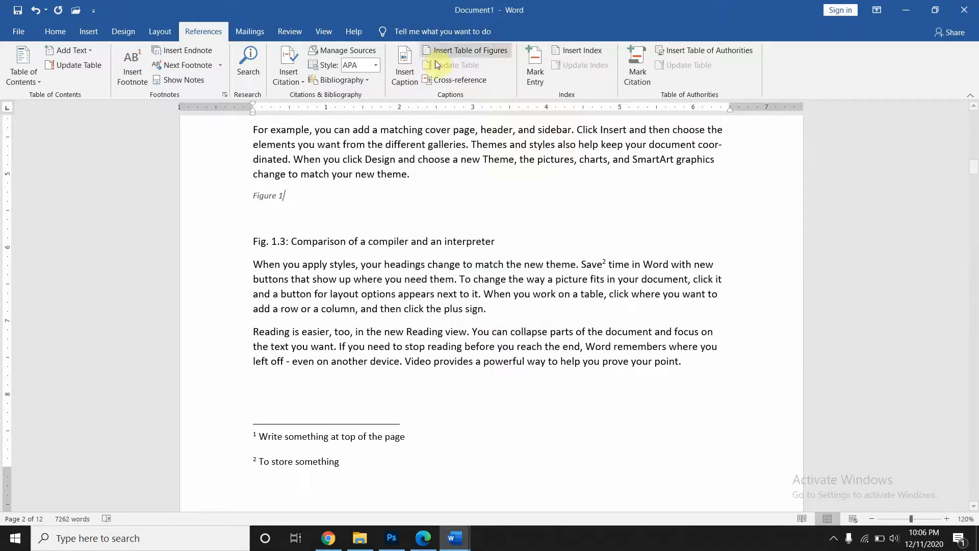
# - Reopen Insert Caption and try the Equation label before switching back to Figure
pyautogui.click(413, 82)
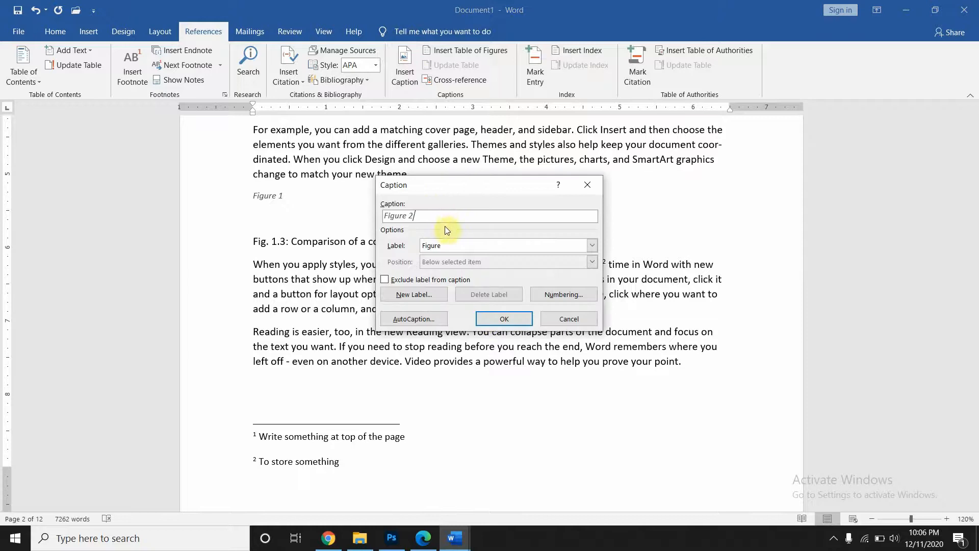
pyautogui.click(594, 249)
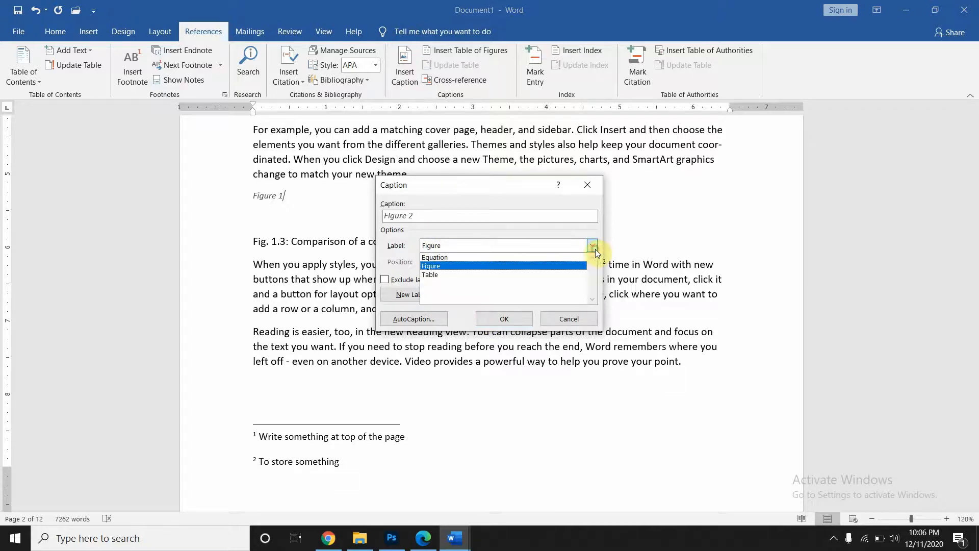
pyautogui.click(491, 260)
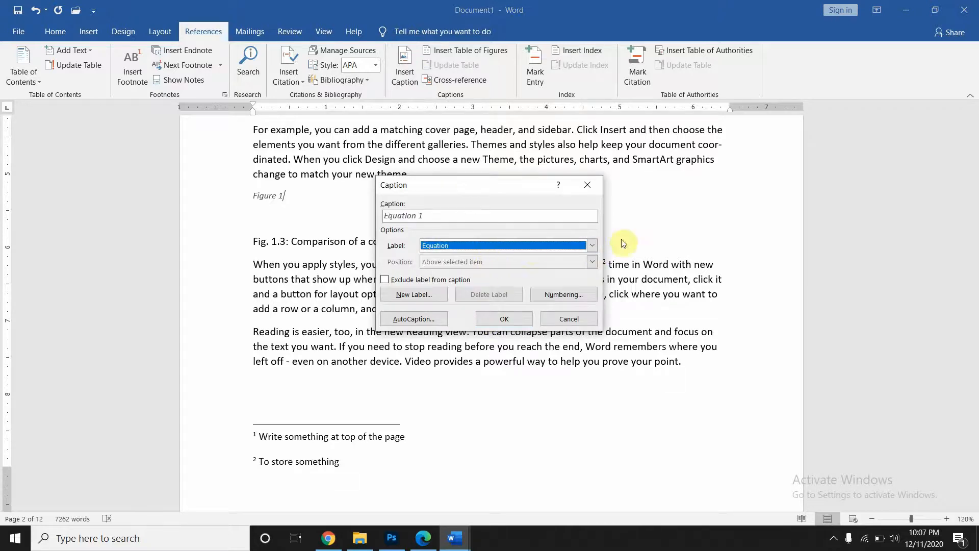
pyautogui.click(593, 246)
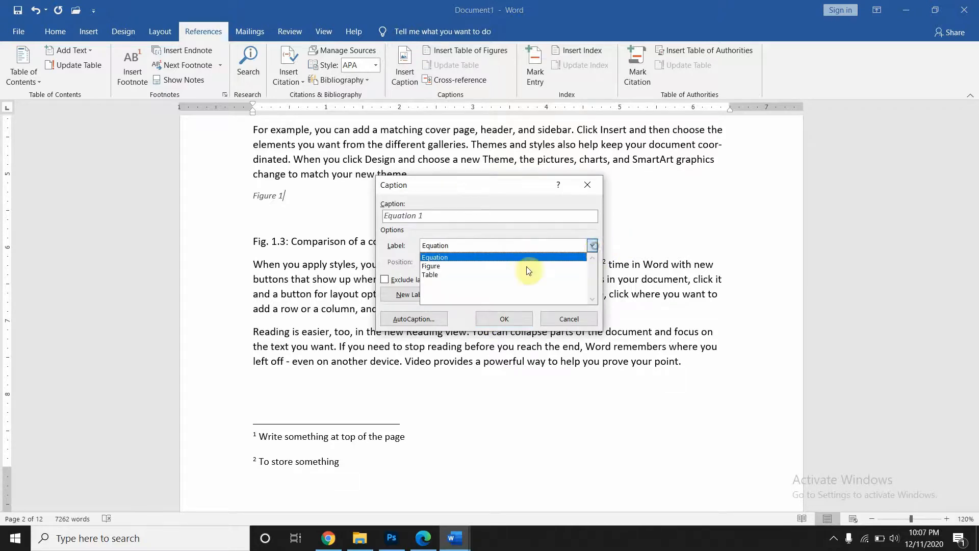
pyautogui.click(497, 266)
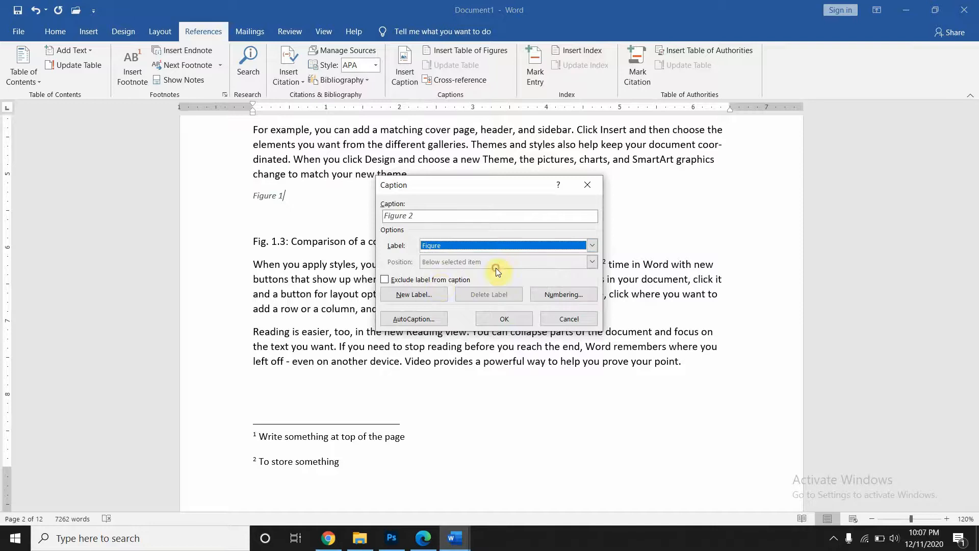
# - Create a new caption label 'image' and insert the image 1 caption
pyautogui.click(432, 293)
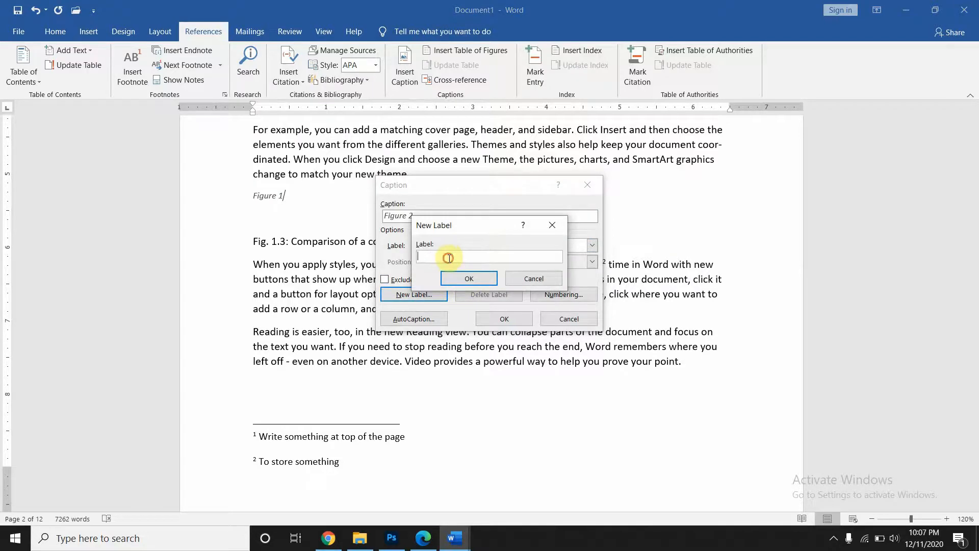
pyautogui.write('image')
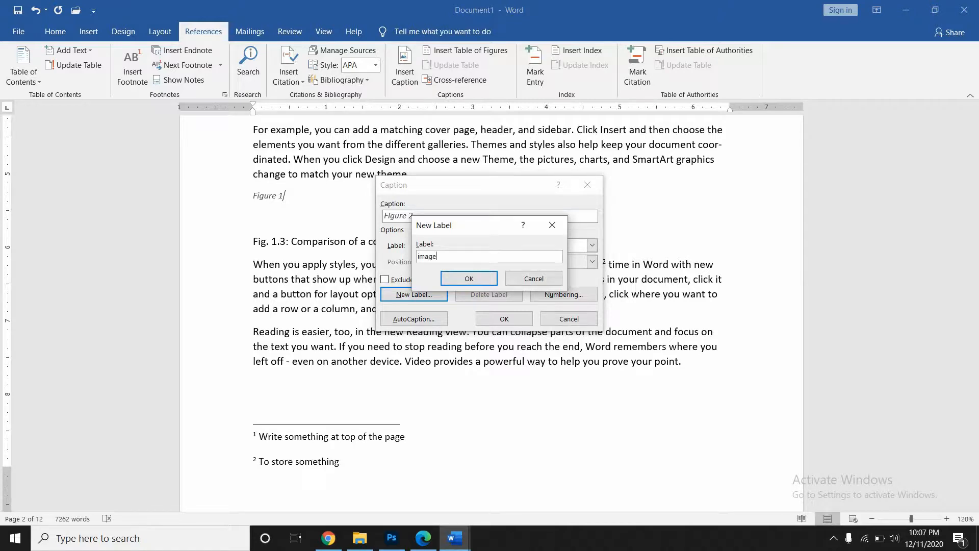
pyautogui.press('Return')
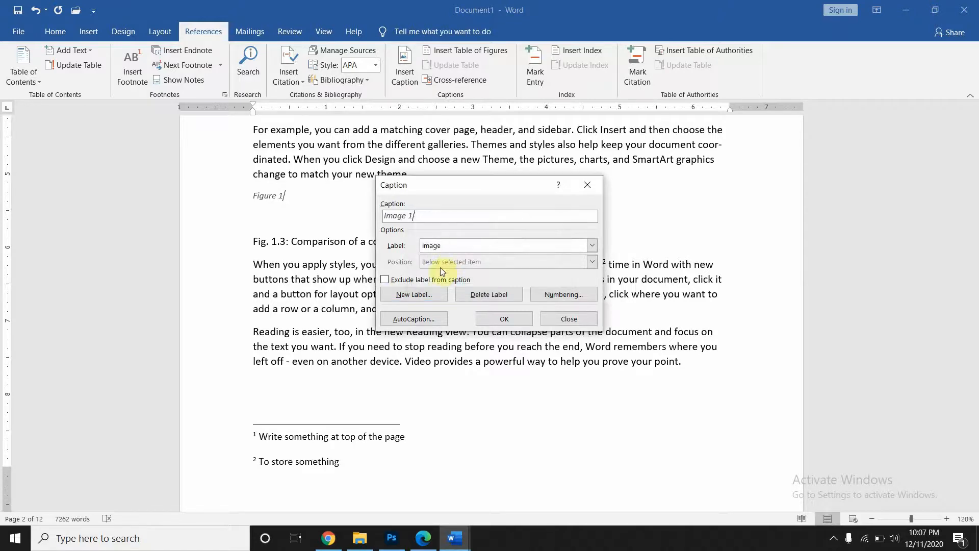
pyautogui.click(503, 320)
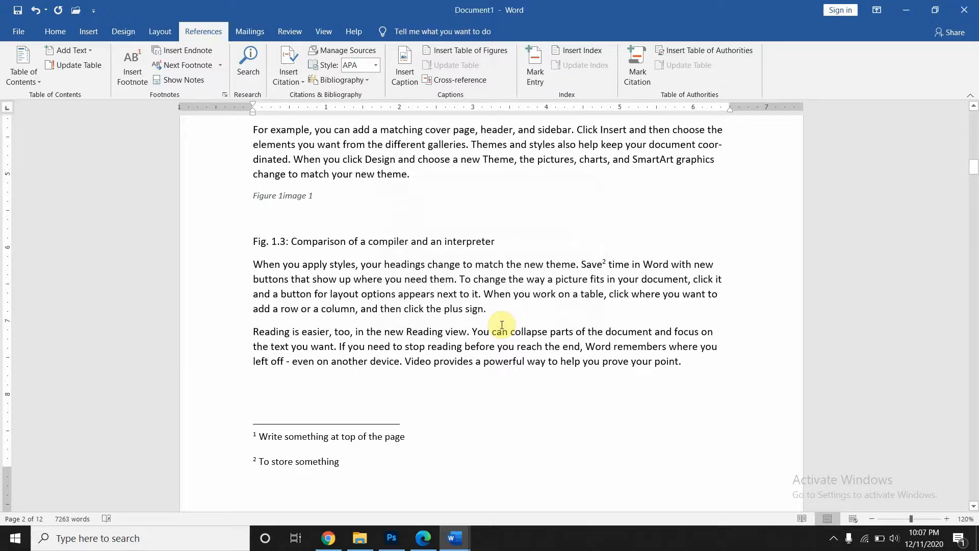
# - Add an image 2 caption on a new line after 'another device.' before heading 1.2
pyautogui.scroll(-10, 413, 276)
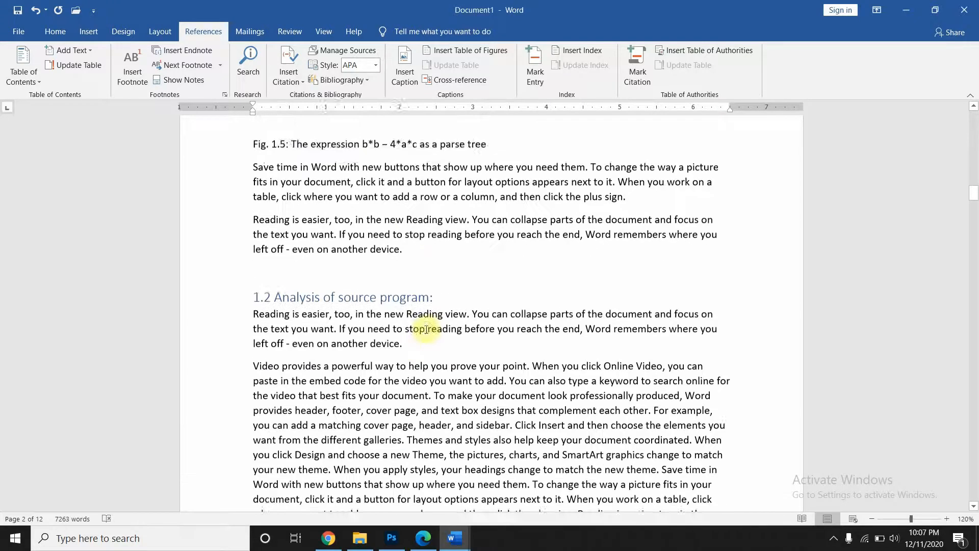
pyautogui.click(404, 227)
pyautogui.press('Return')
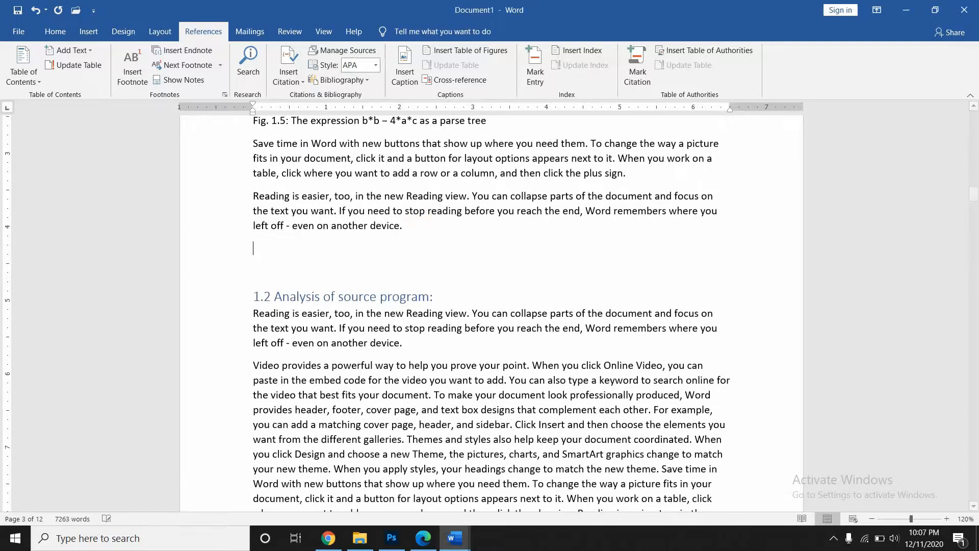
pyautogui.click(399, 62)
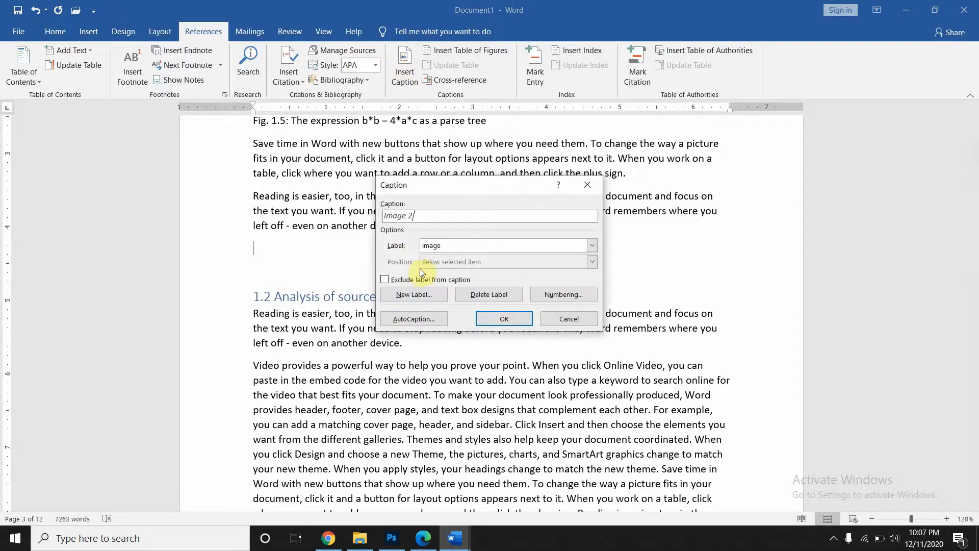
pyautogui.click(493, 320)
# - Add an image 3 caption on a new line below the paragraph on page 4
pyautogui.scroll(-10, 492, 320)
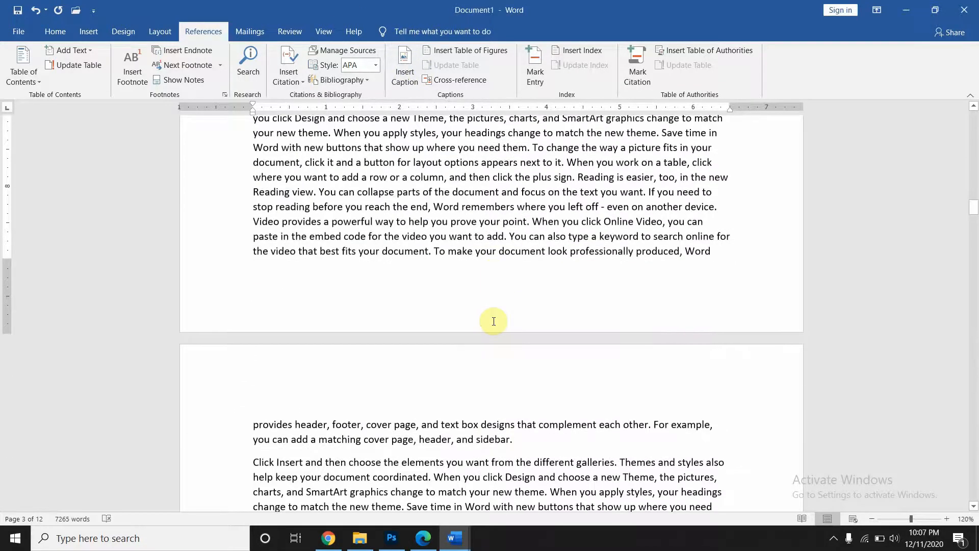
pyautogui.click(443, 352)
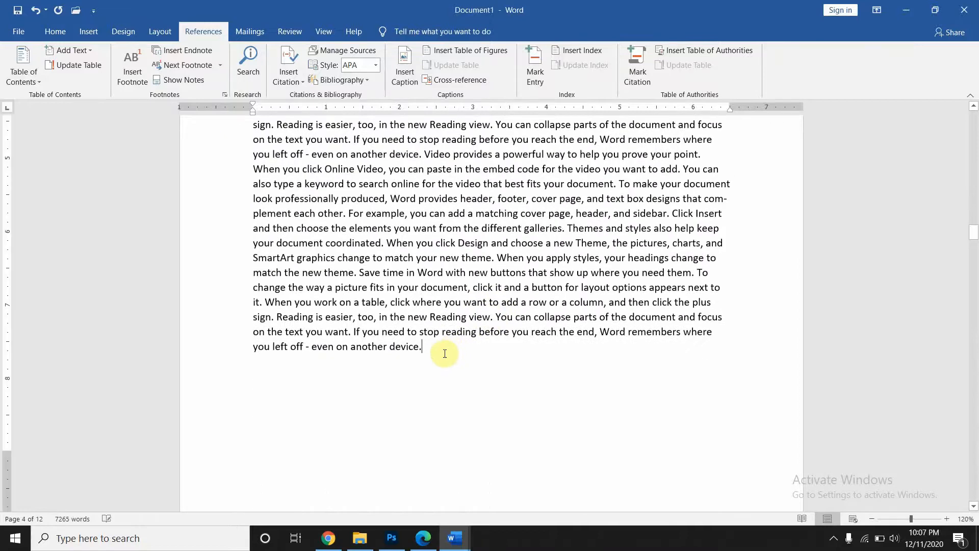
pyautogui.press('Return')
pyautogui.click(405, 65)
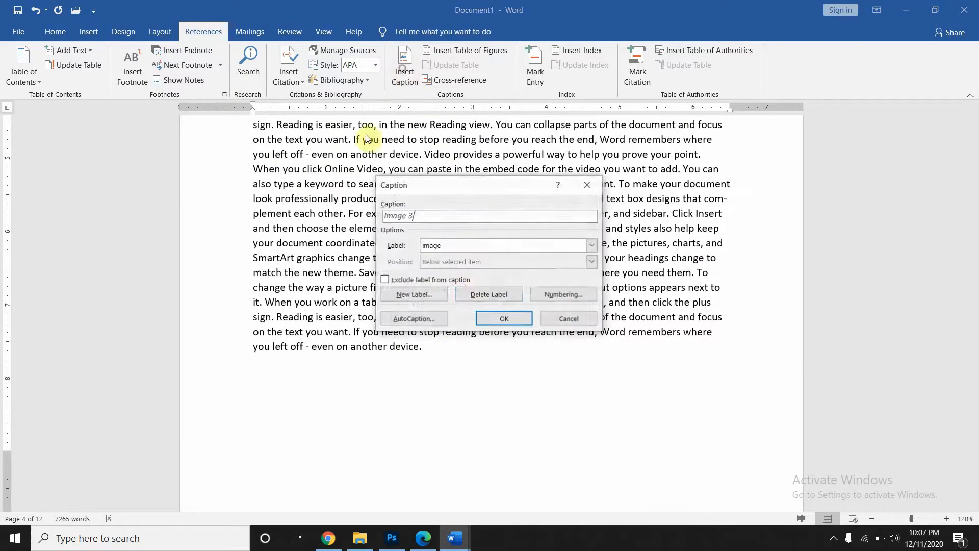
pyautogui.click(486, 317)
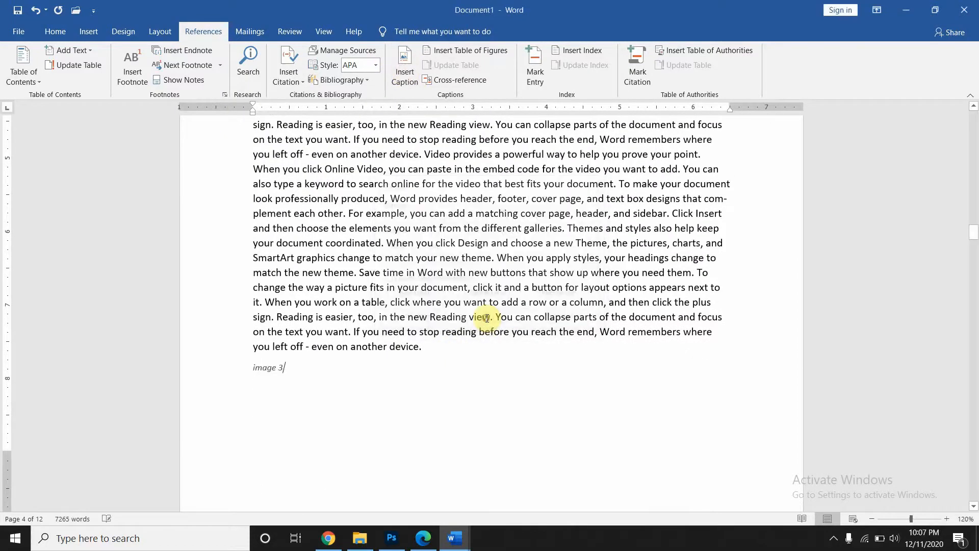
# - Insert a table of figures with default settings just below Works Cited
pyautogui.scroll(20, 487, 318)
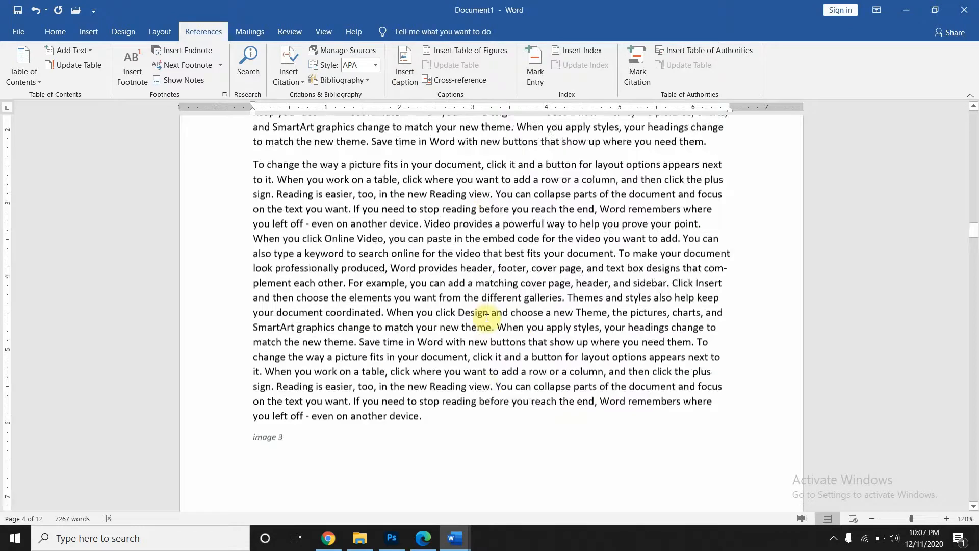
pyautogui.scroll(-7, 487, 318)
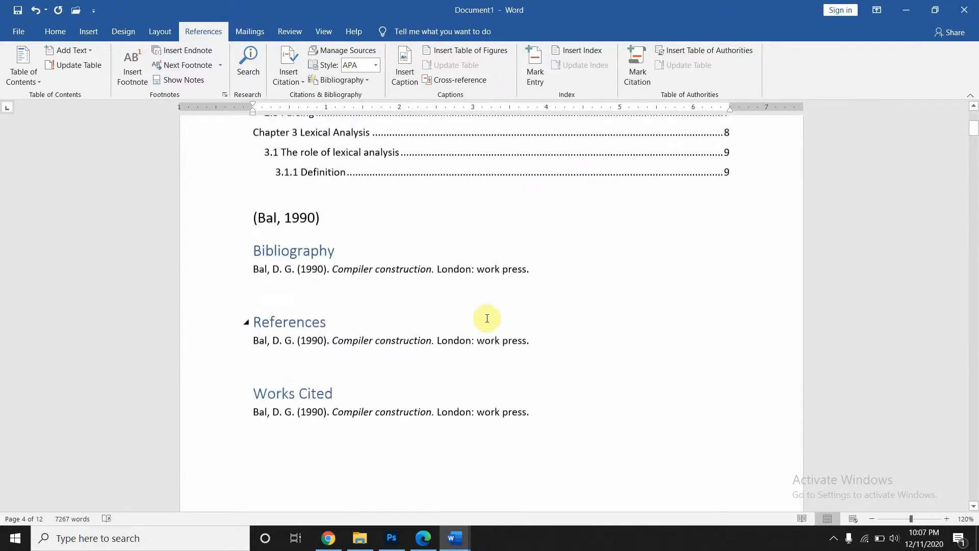
pyautogui.click(505, 367)
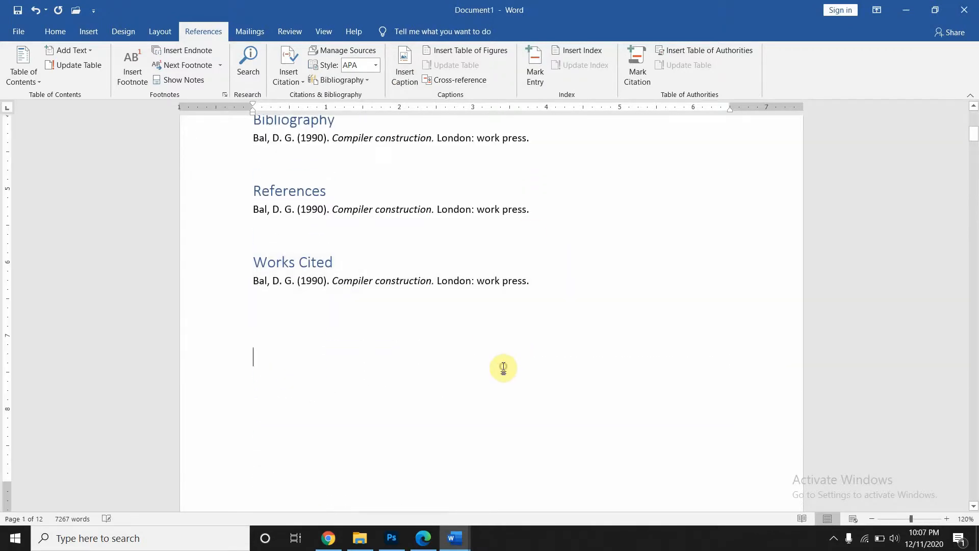
pyautogui.click(456, 51)
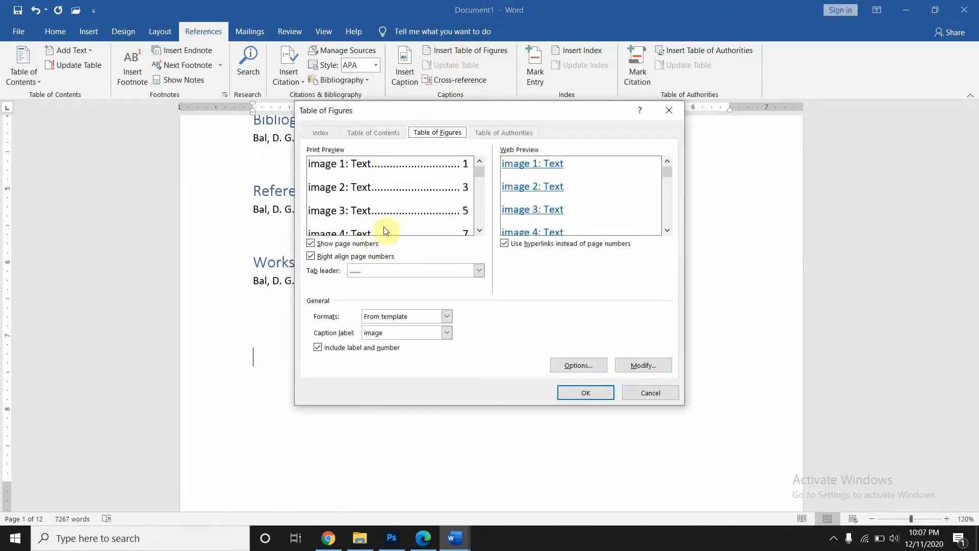
pyautogui.click(586, 392)
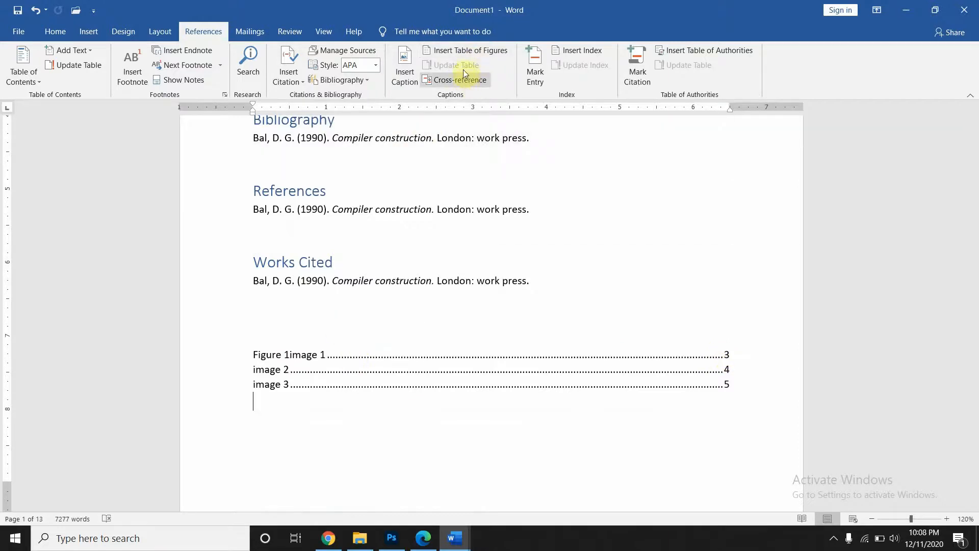
# - Cancel the figures-table update, then review cross-reference types, keeping Numbered item
pyautogui.click(278, 369)
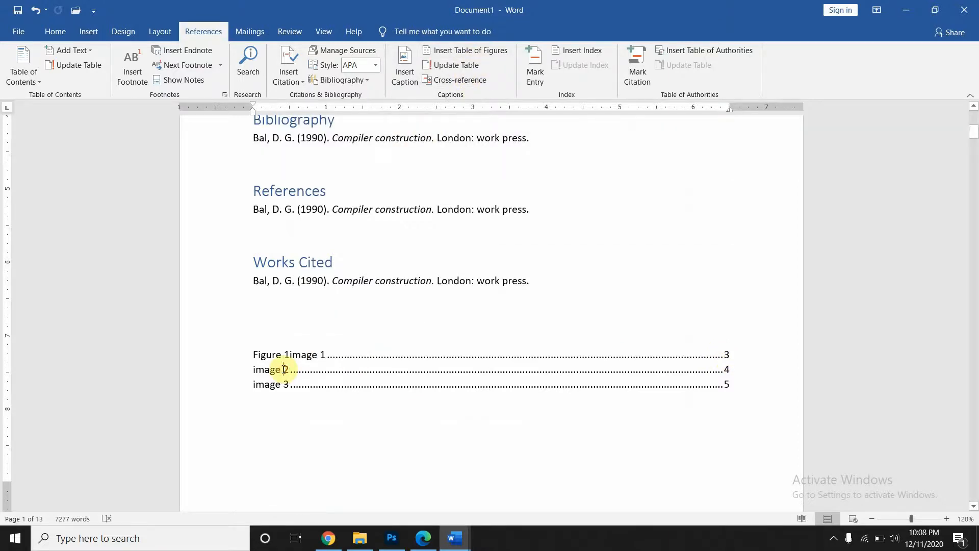
pyautogui.click(459, 65)
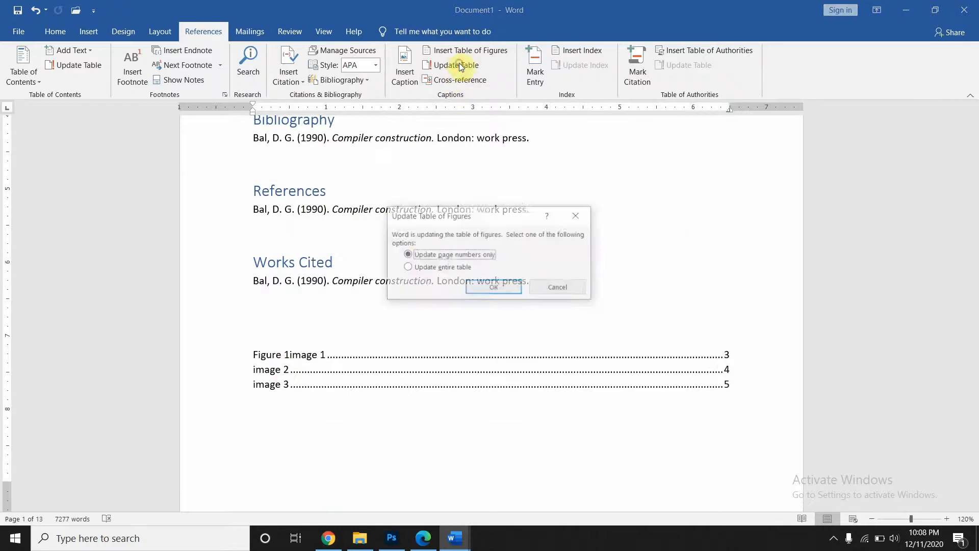
pyautogui.click(577, 218)
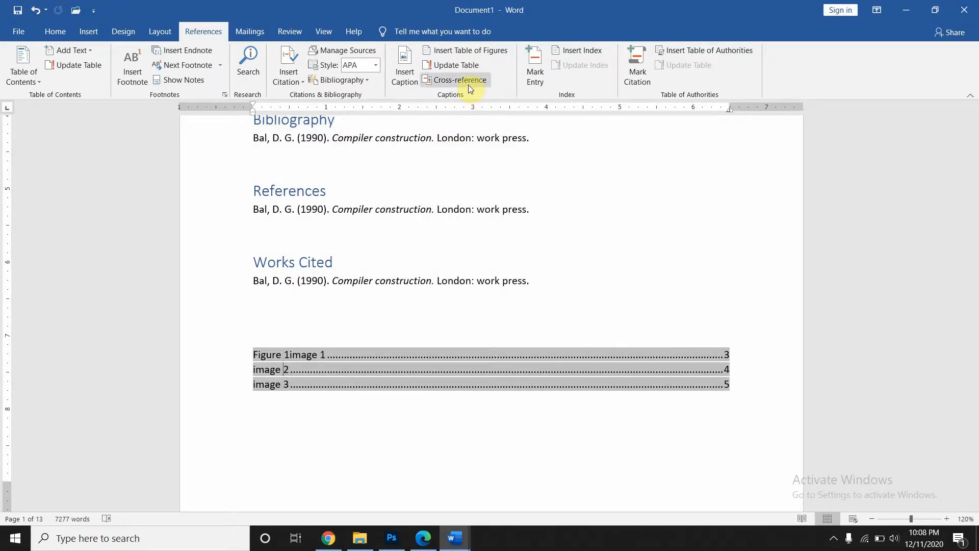
pyautogui.click(469, 85)
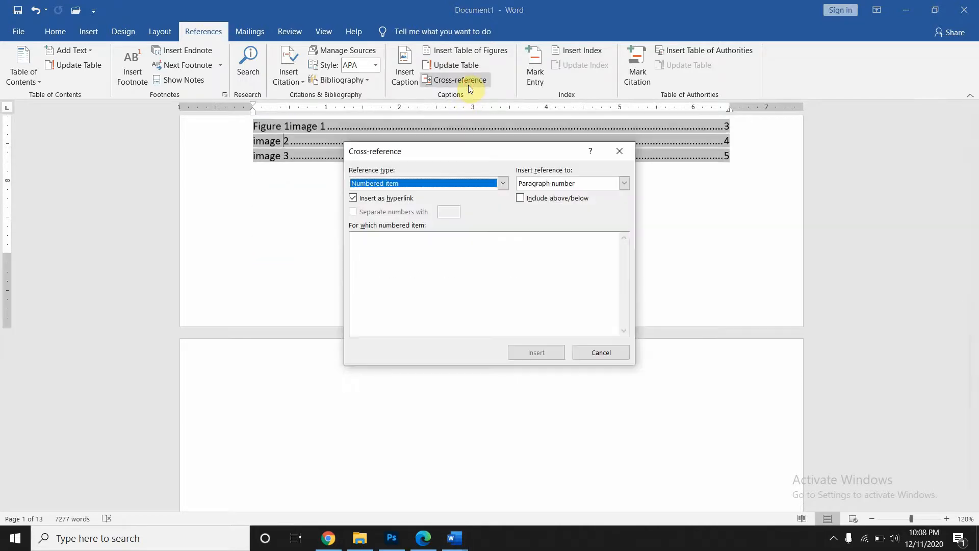
pyautogui.click(413, 183)
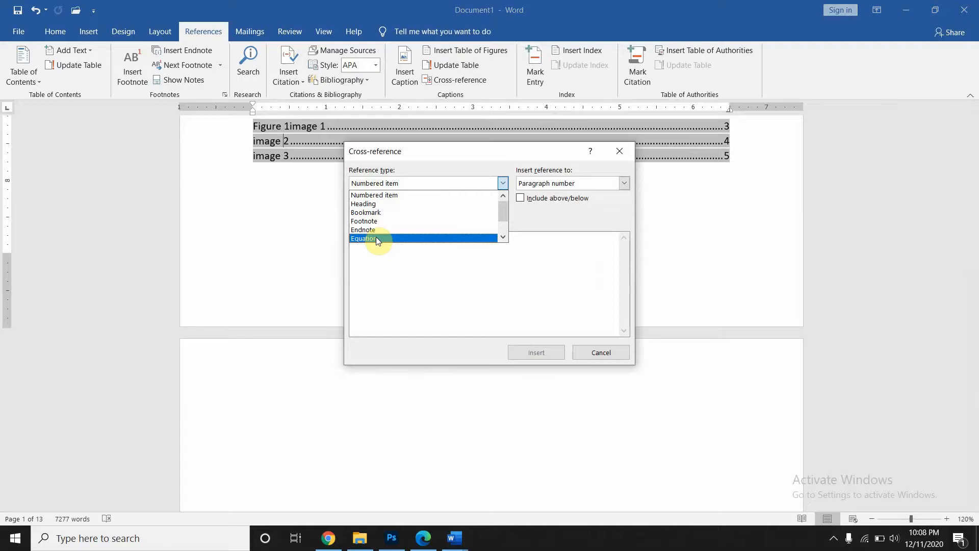
pyautogui.press('Return')
# - Close the Cross-reference dialog and return to the Chapter 1 paragraph
pyautogui.click(618, 151)
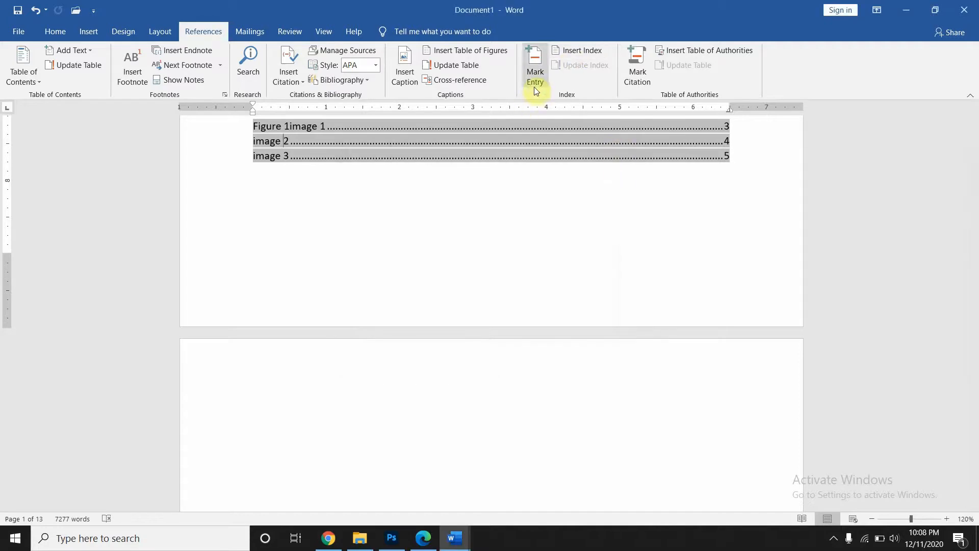
pyautogui.scroll(5, 521, 184)
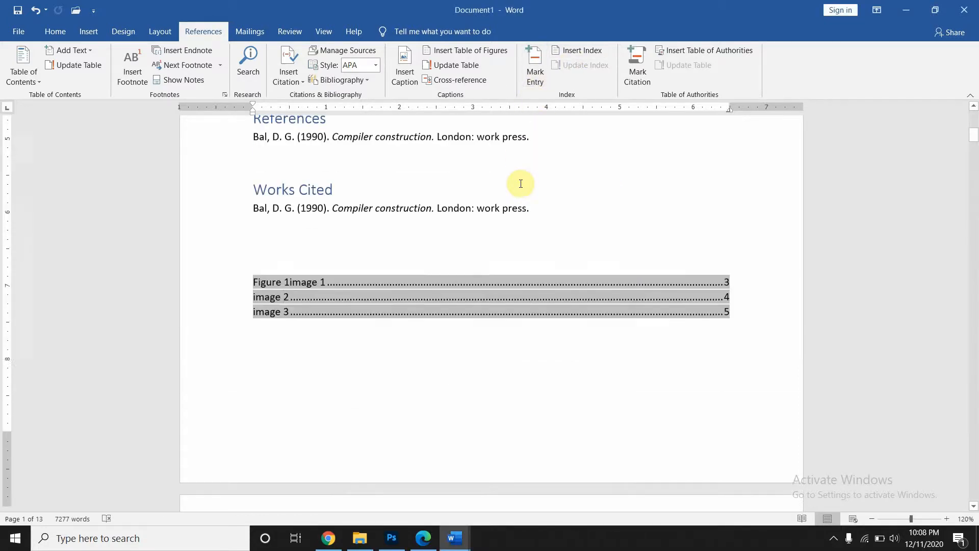
pyautogui.scroll(5, 520, 183)
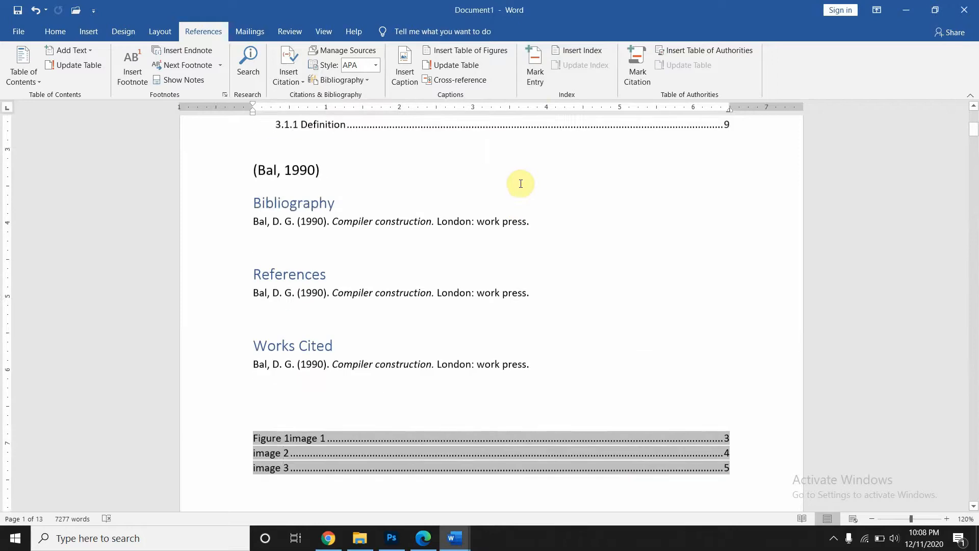
pyautogui.scroll(3, 521, 183)
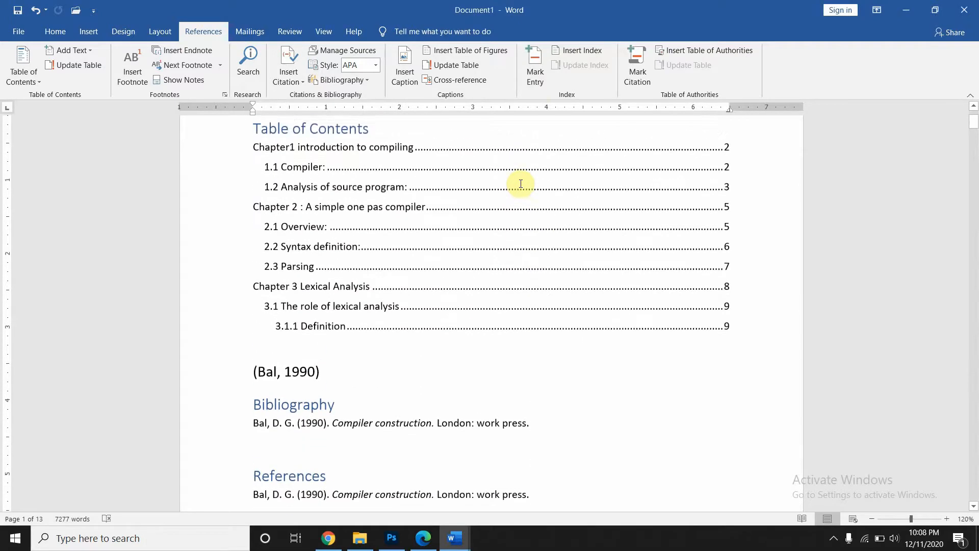
pyautogui.scroll(-7, 521, 184)
pyautogui.scroll(-10, 521, 184)
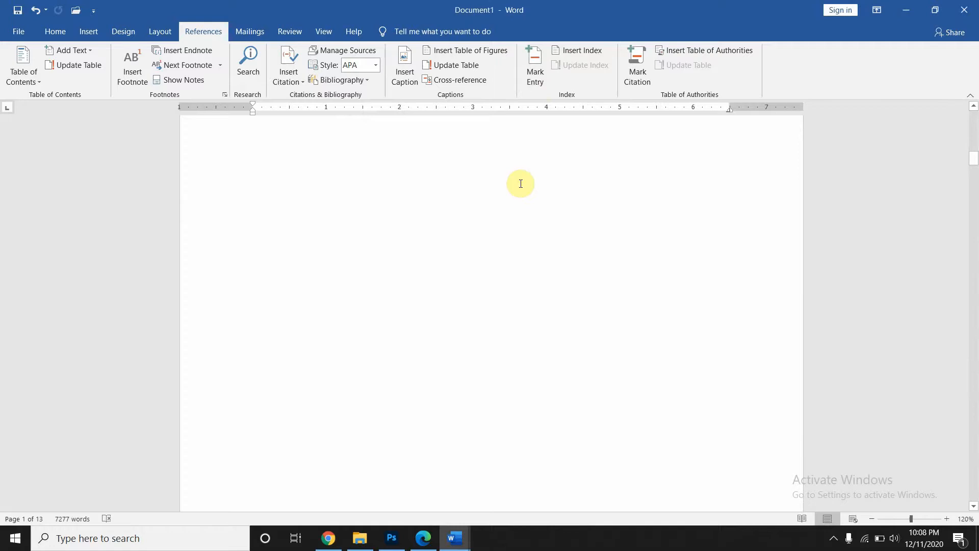
pyautogui.scroll(-10, 521, 183)
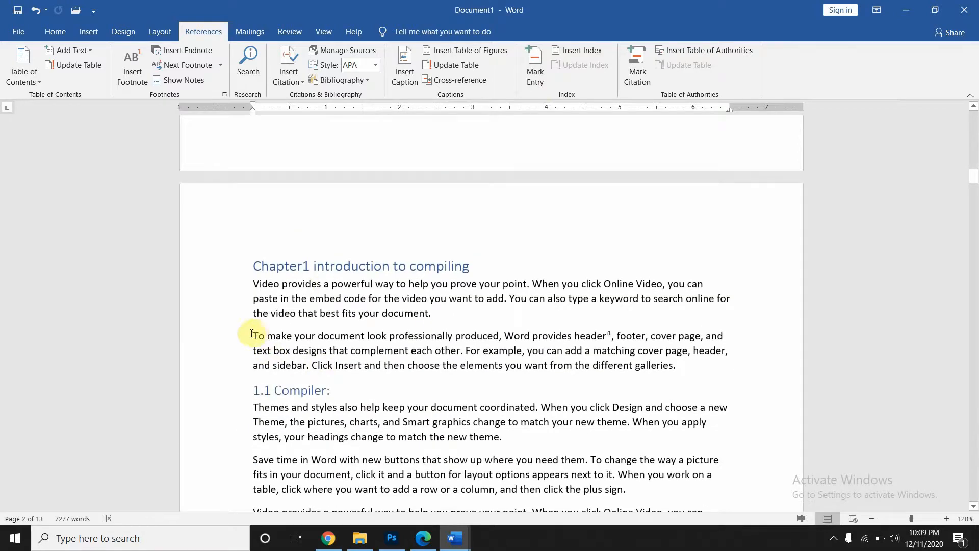
# - Select 'To make your document look professionally' and mark it as an index entry
pyautogui.moveTo(252, 334); pyautogui.dragTo(361, 339)
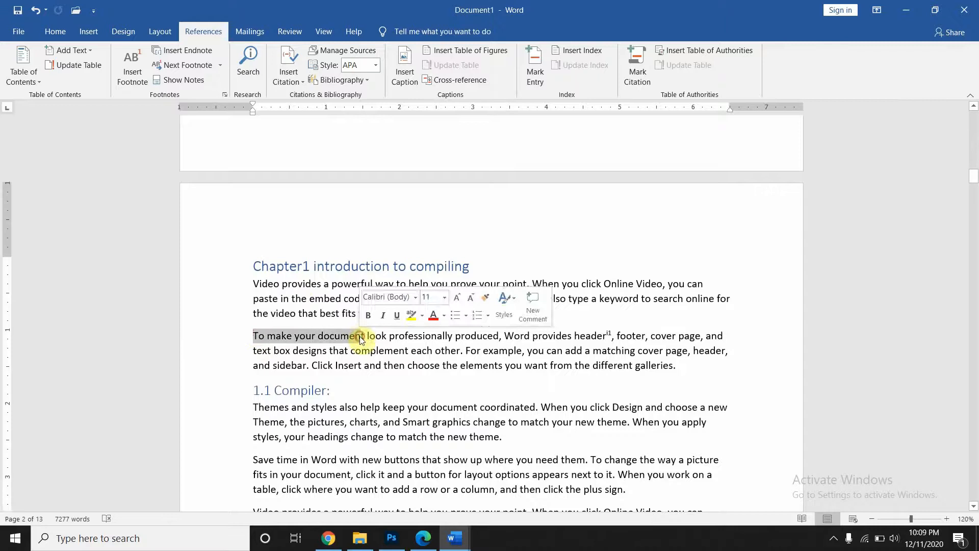
pyautogui.click(250, 334)
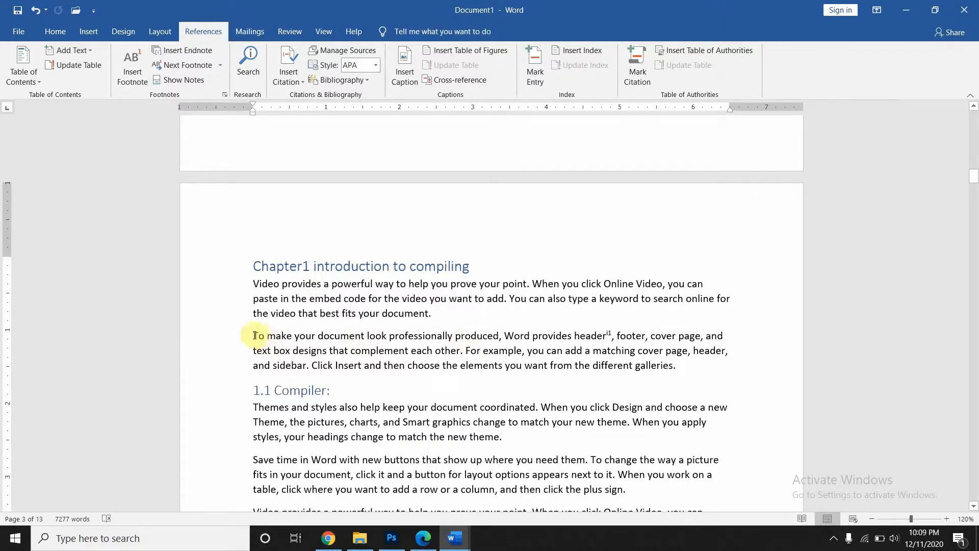
pyautogui.moveTo(255, 335); pyautogui.dragTo(433, 339)
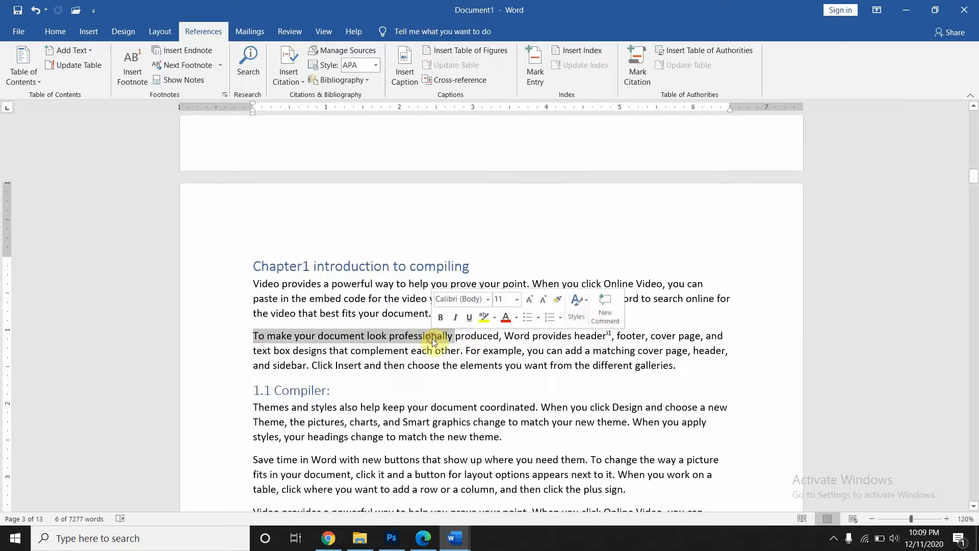
pyautogui.click(537, 72)
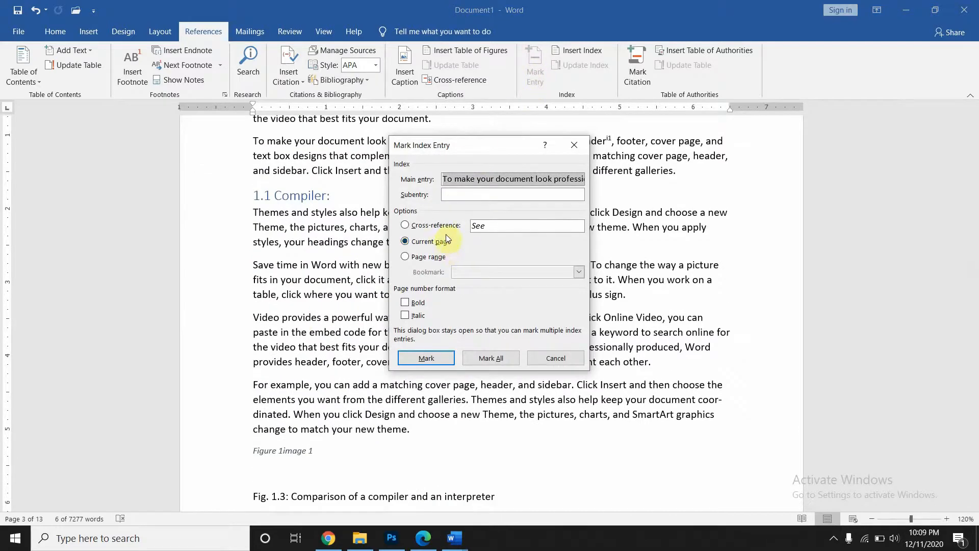
pyautogui.click(421, 359)
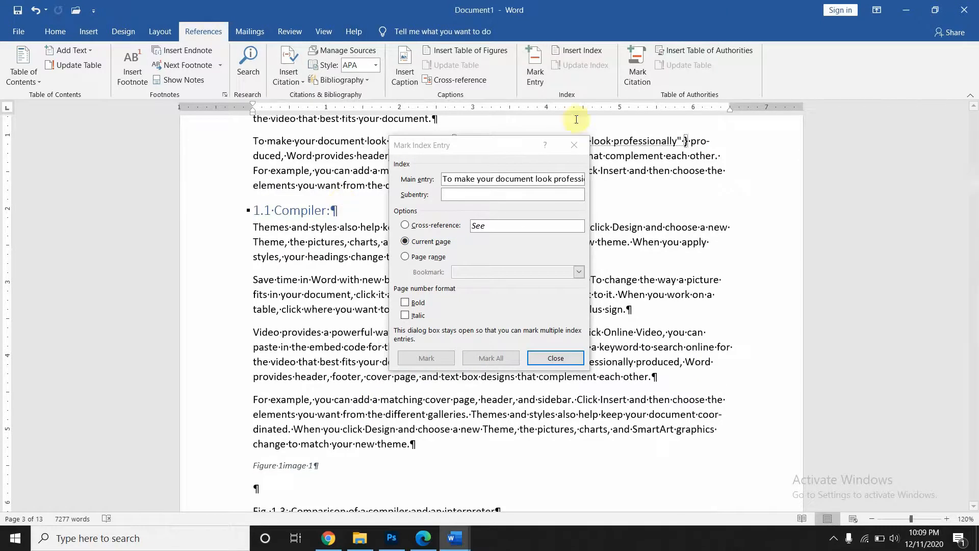
pyautogui.click(574, 146)
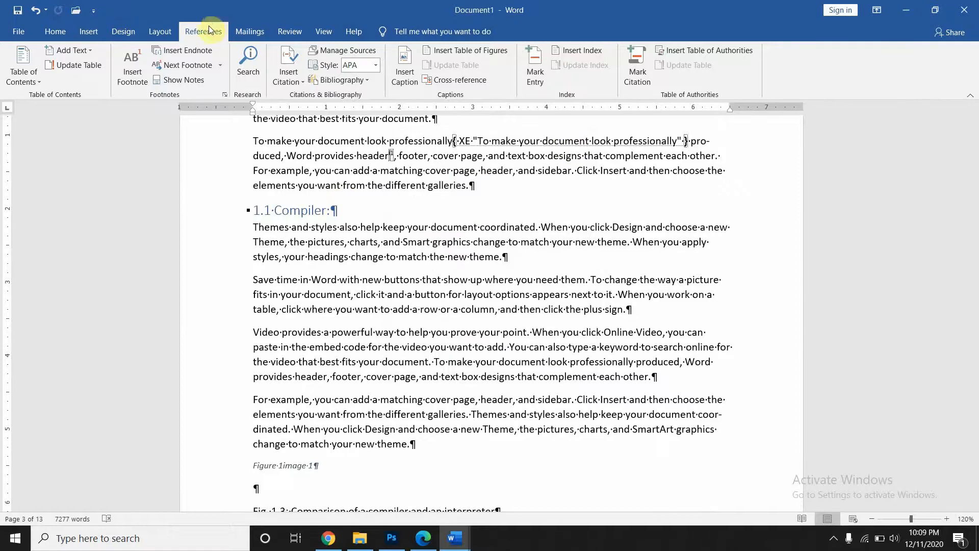
# - Turn off Show/Hide ¶ to hide the formatting marks
pyautogui.click(56, 31)
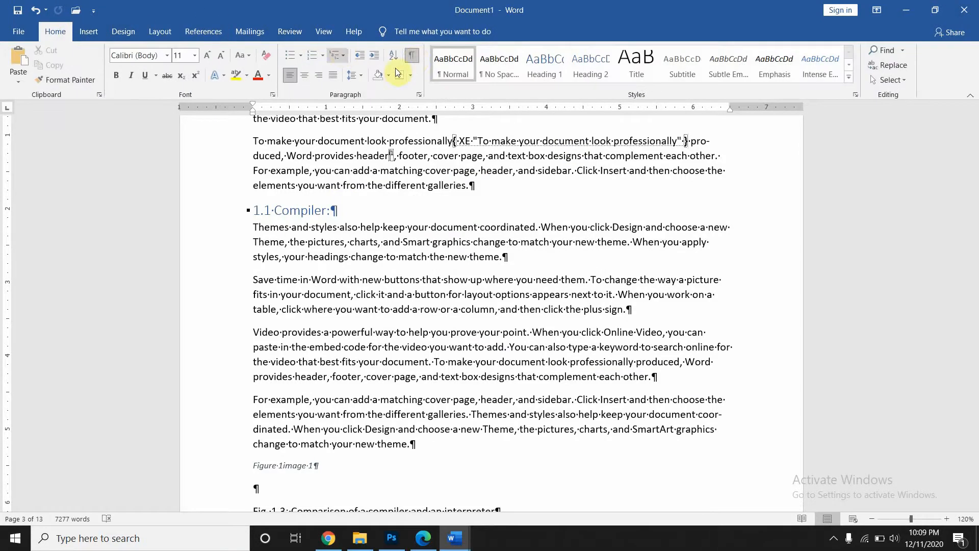
pyautogui.click(413, 55)
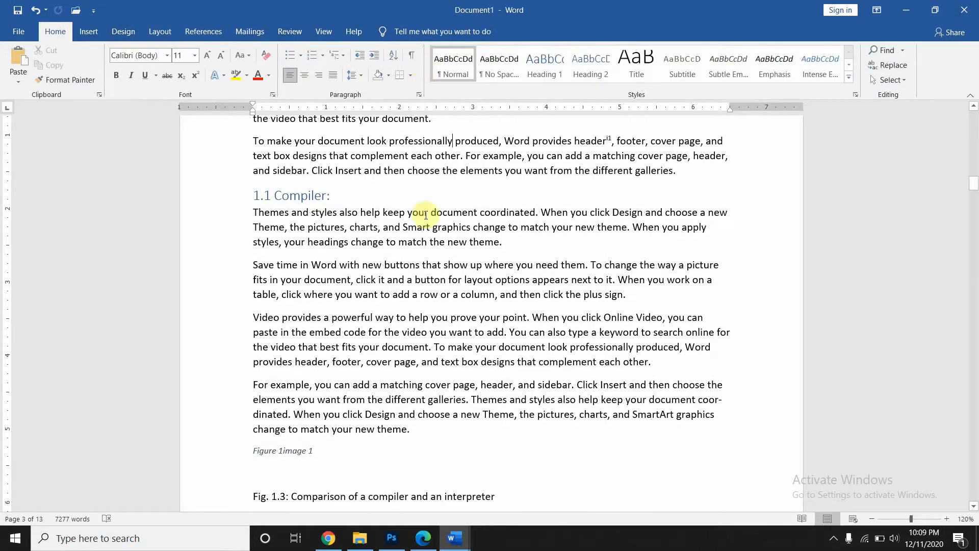
pyautogui.scroll(5, 426, 215)
pyautogui.scroll(15, 426, 216)
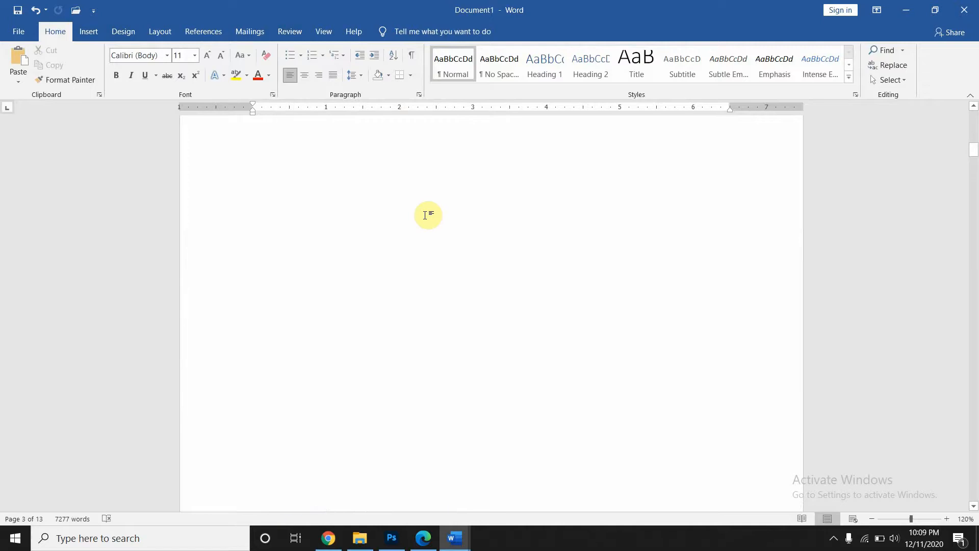
# - Insert an index with default settings just below the table of figures
pyautogui.click(204, 31)
pyautogui.click(304, 198)
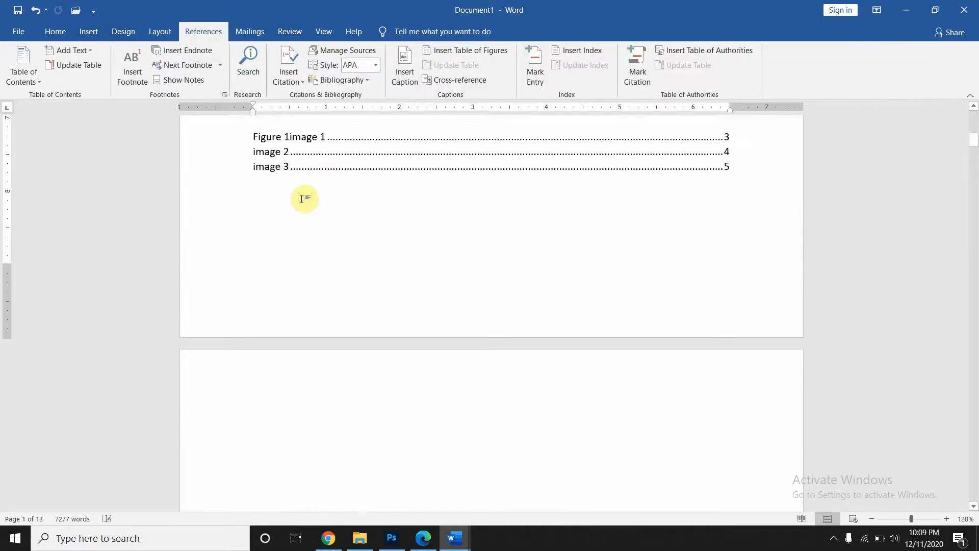
pyautogui.click(570, 52)
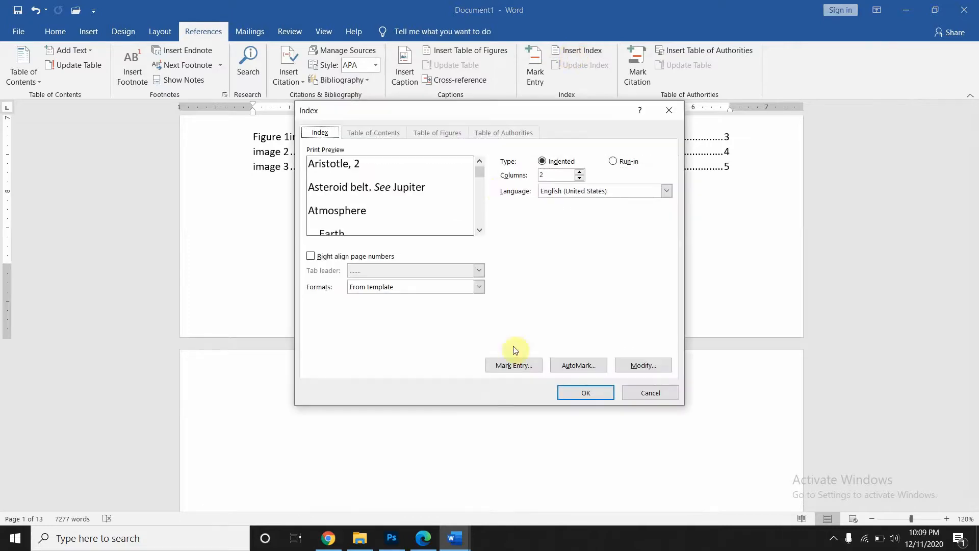
pyautogui.click(585, 394)
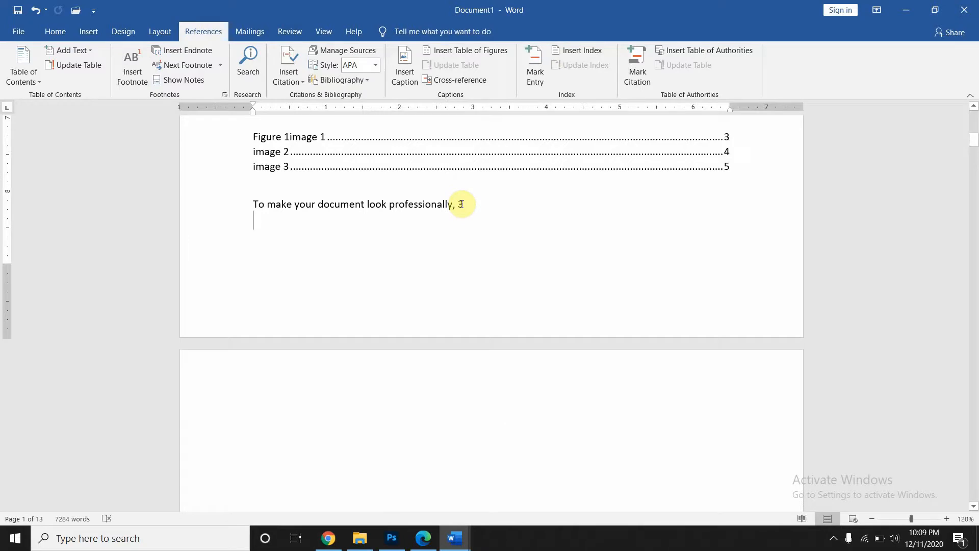
# - Select the 1.2 Analysis of source program heading
pyautogui.scroll(-10, 439, 308)
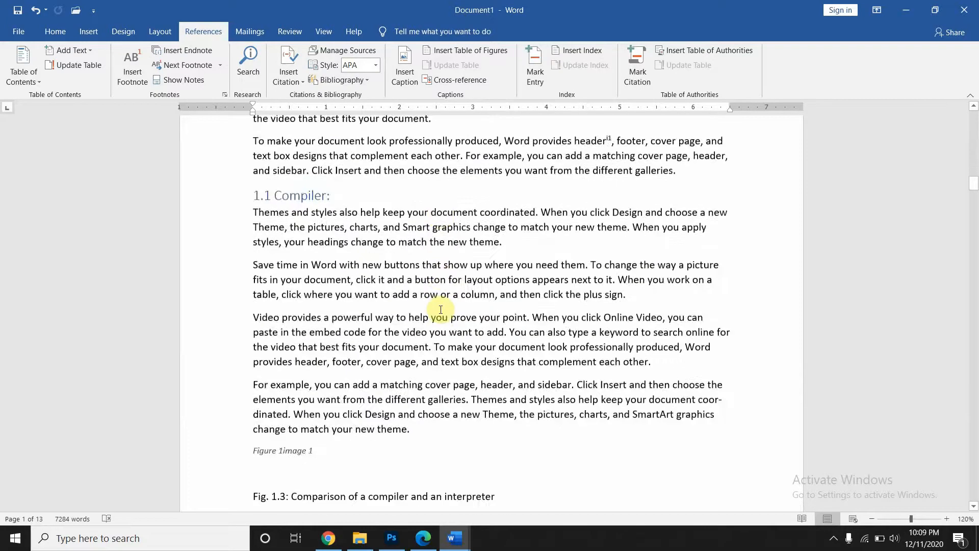
pyautogui.scroll(-7, 441, 309)
pyautogui.scroll(-1, 425, 66)
pyautogui.scroll(2, 425, 66)
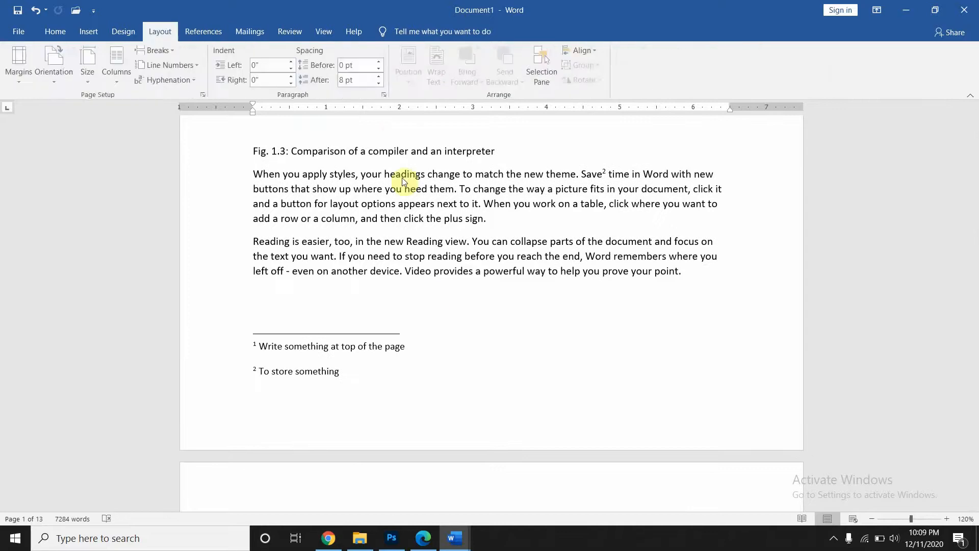
pyautogui.scroll(-9, 416, 193)
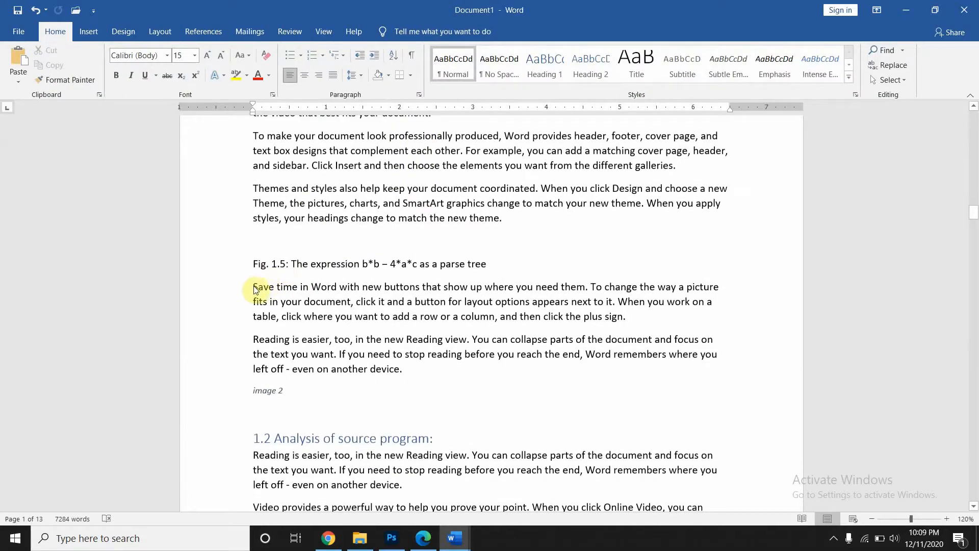
pyautogui.click(283, 441)
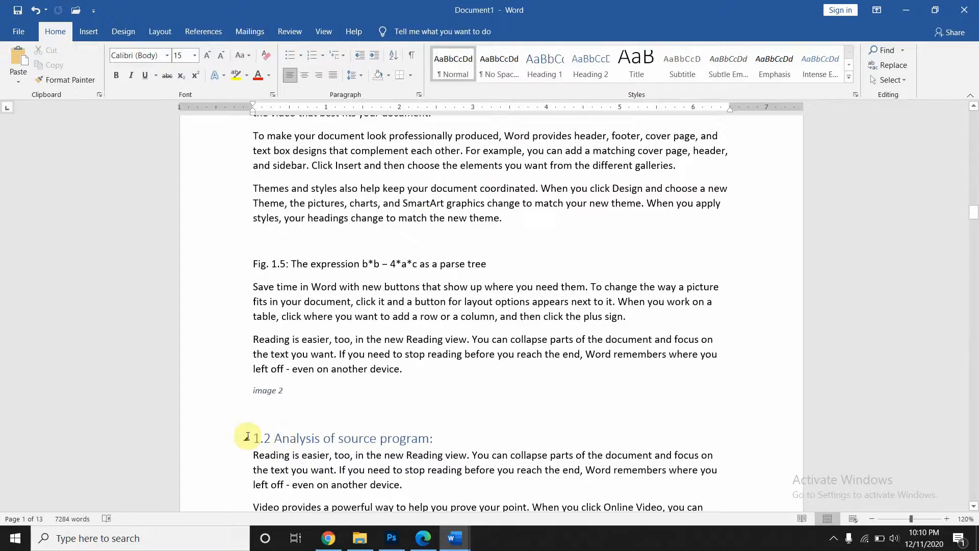
pyautogui.moveTo(263, 439); pyautogui.dragTo(449, 437)
# - Mark the selected 1.2 heading as an index entry
pyautogui.scroll(-2, 454, 433)
pyautogui.scroll(-6, 454, 433)
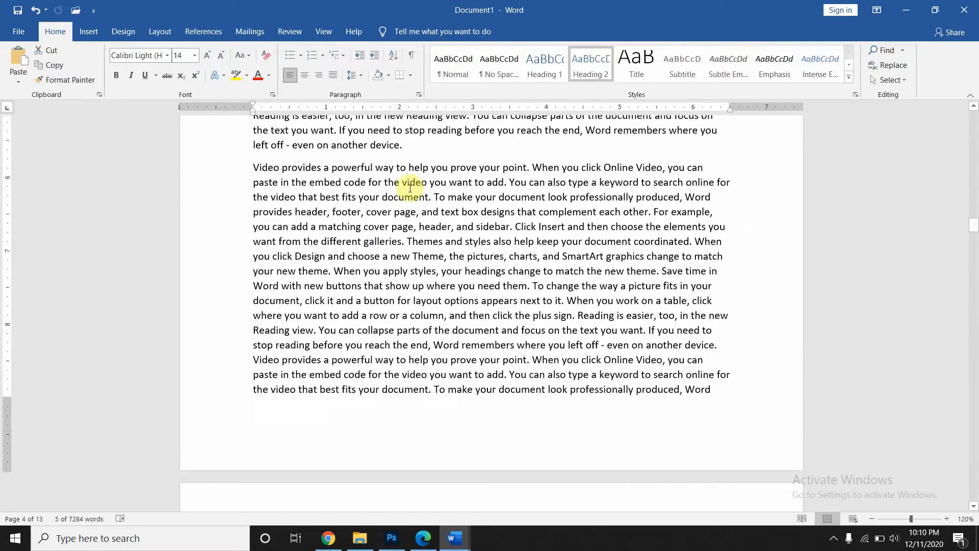
pyautogui.click(207, 29)
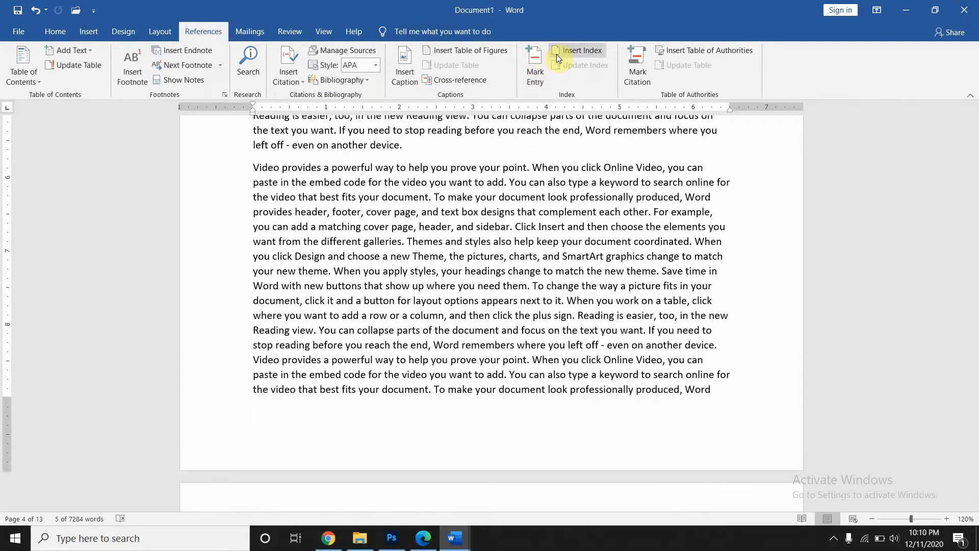
pyautogui.click(531, 84)
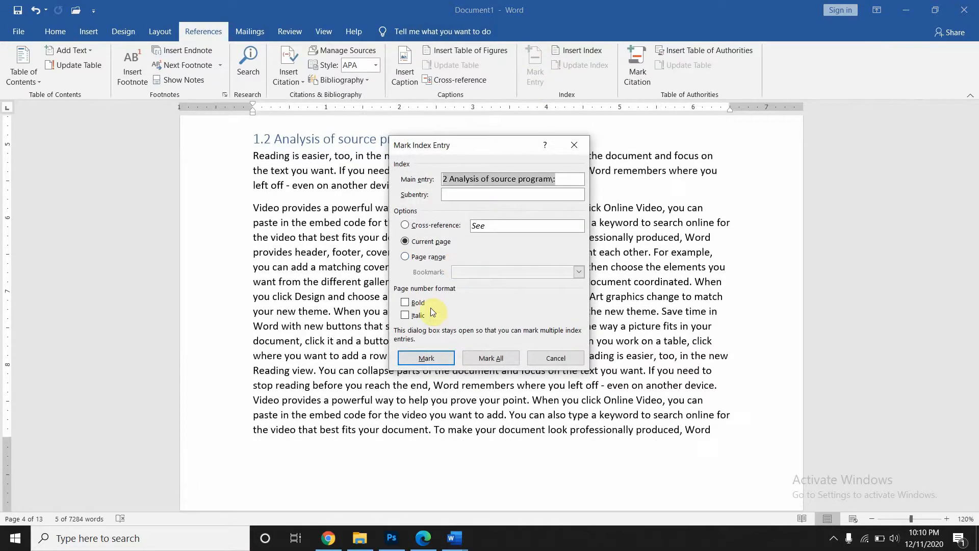
pyautogui.click(438, 356)
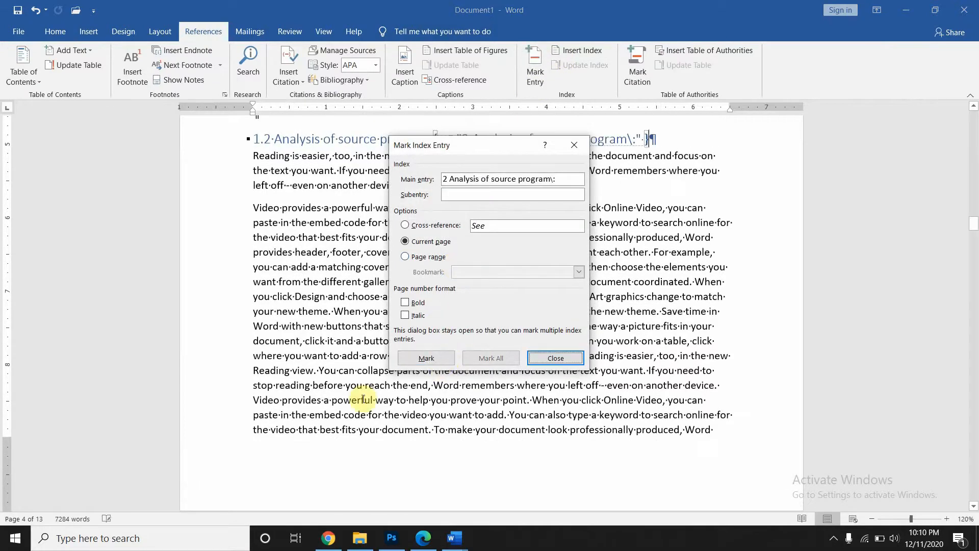
pyautogui.scroll(-5, 363, 399)
pyautogui.scroll(-8, 363, 398)
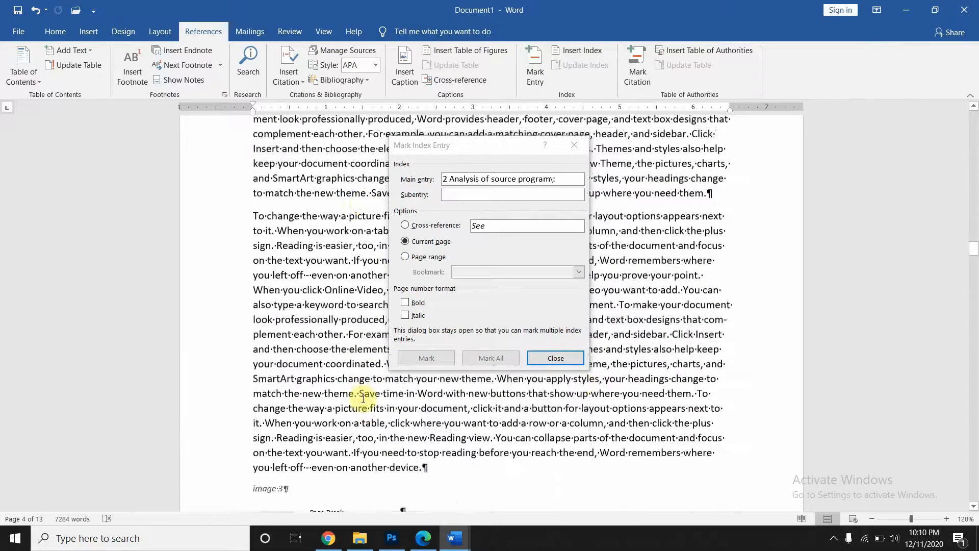
pyautogui.click(575, 146)
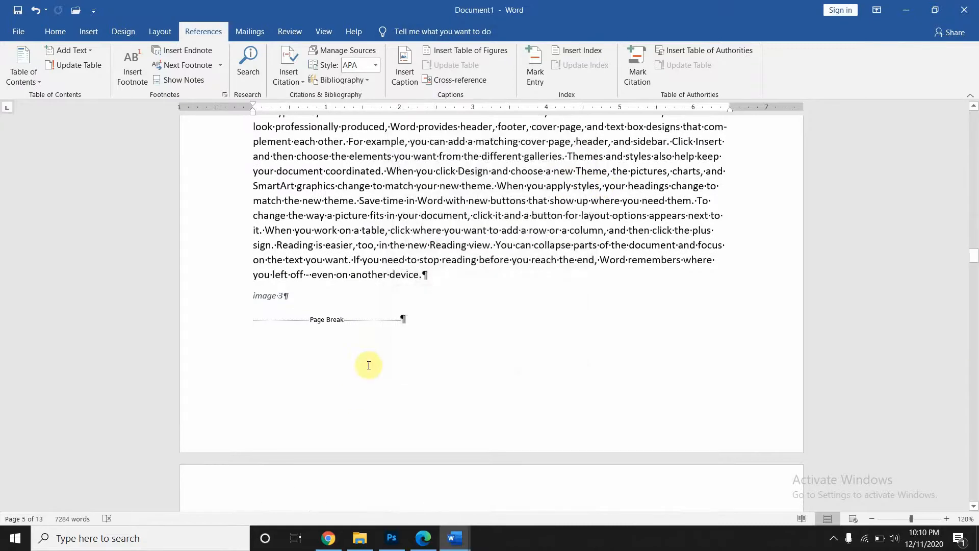
# - Mark the 2.1 Overview: heading several times, then undo those index fields
pyautogui.scroll(-9, 366, 365)
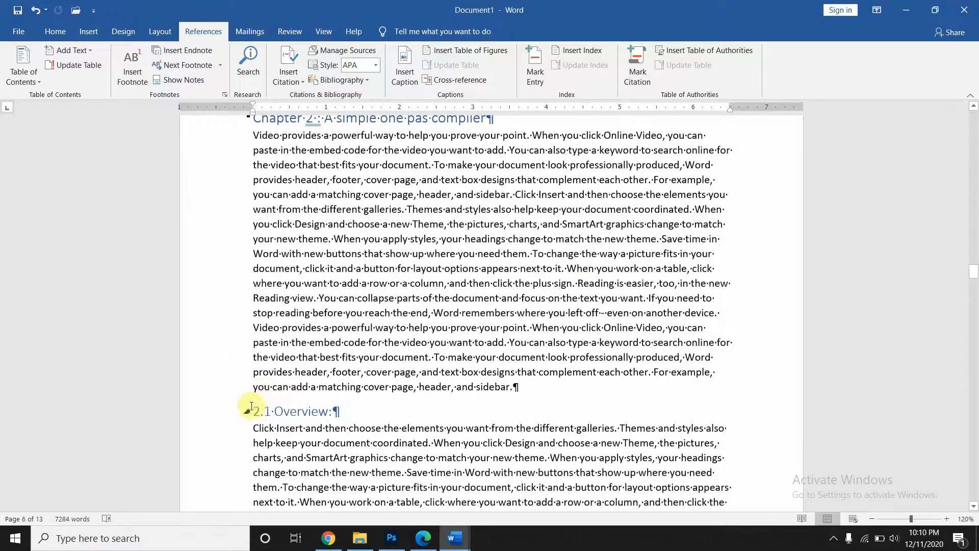
pyautogui.moveTo(253, 409); pyautogui.dragTo(361, 412)
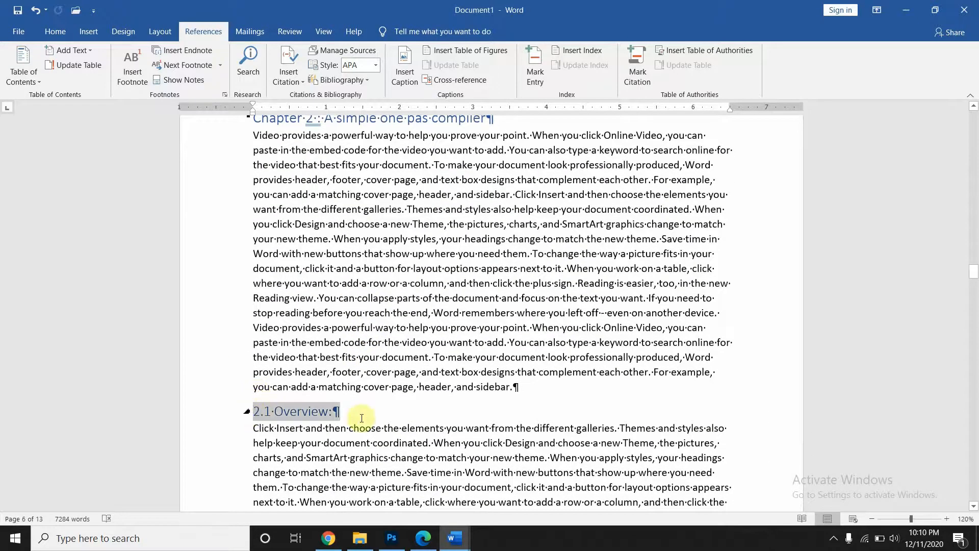
pyautogui.click(531, 77)
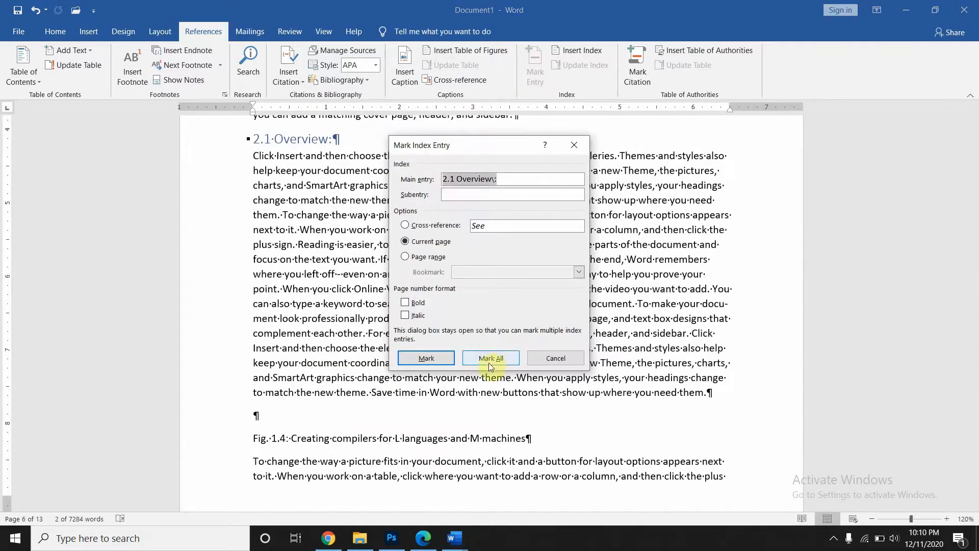
pyautogui.click(432, 359)
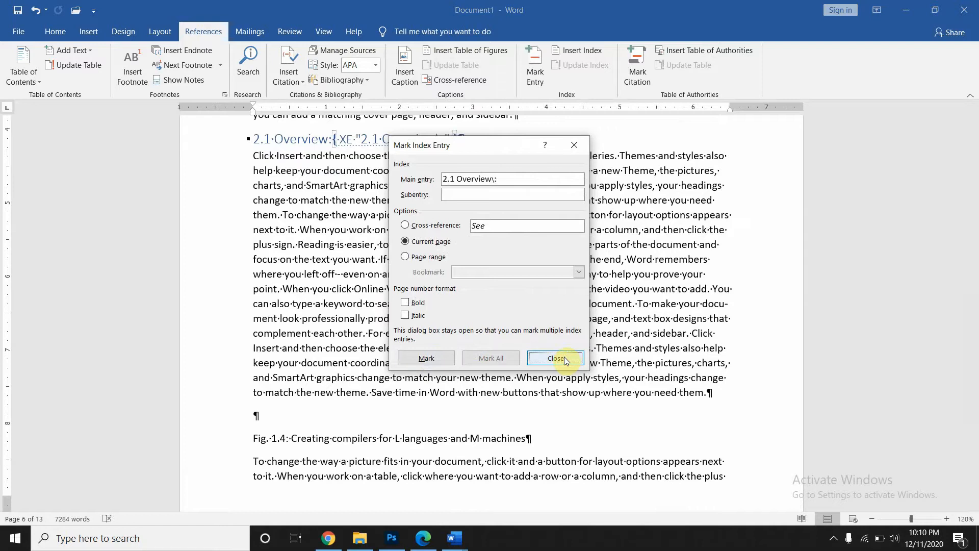
pyautogui.click(423, 361)
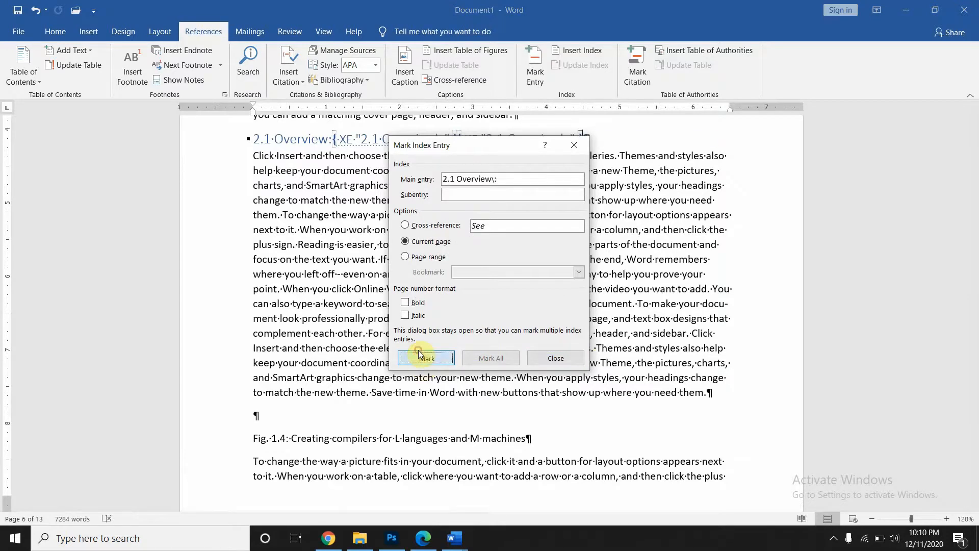
pyautogui.click(418, 350)
pyautogui.click(418, 350)
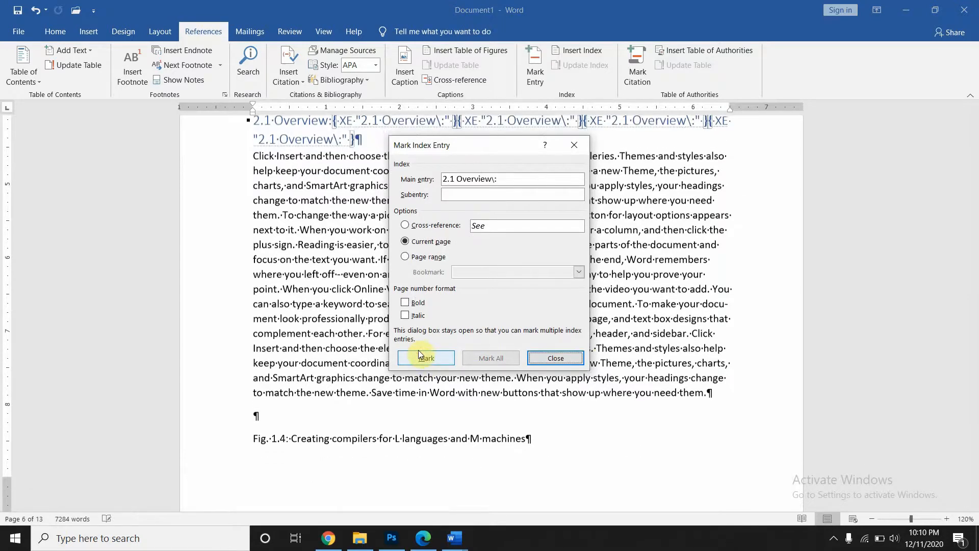
pyautogui.click(575, 146)
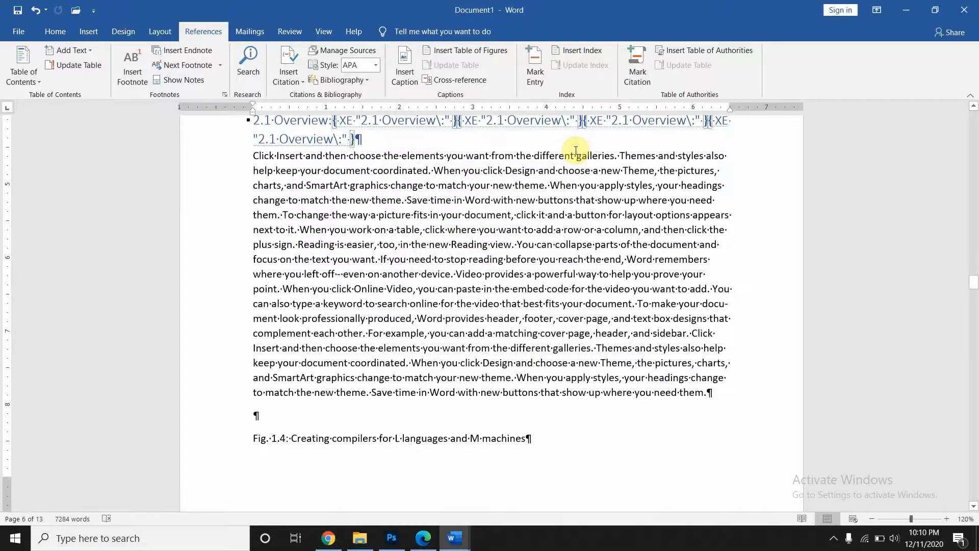
pyautogui.hotkey('ctrl', 'z')
pyautogui.hotkey('ctrl', 'z')
pyautogui.hotkey('ctrl', 'z')
pyautogui.hotkey('ctrl', 'z')
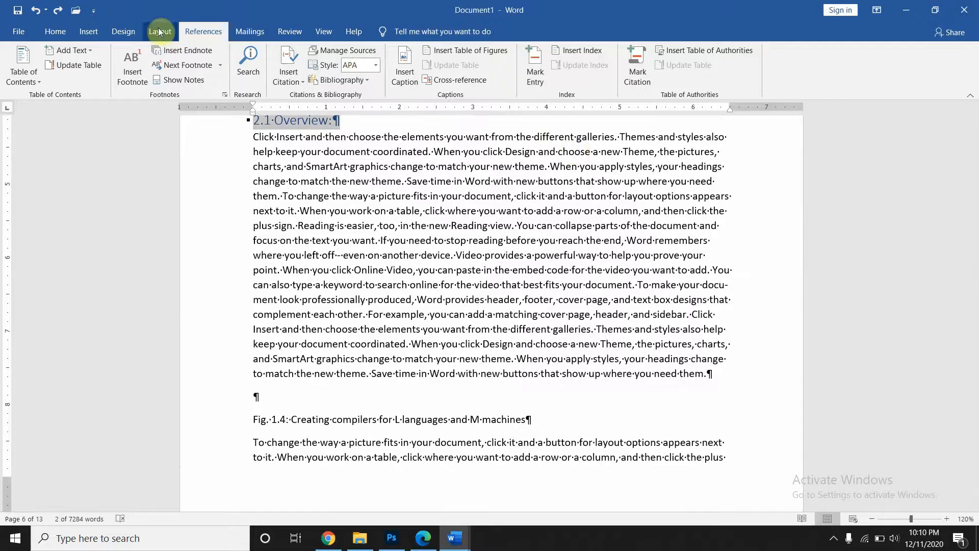
# - Turn off Show/Hide ¶ and scroll back to the index below the figures list
pyautogui.click(60, 33)
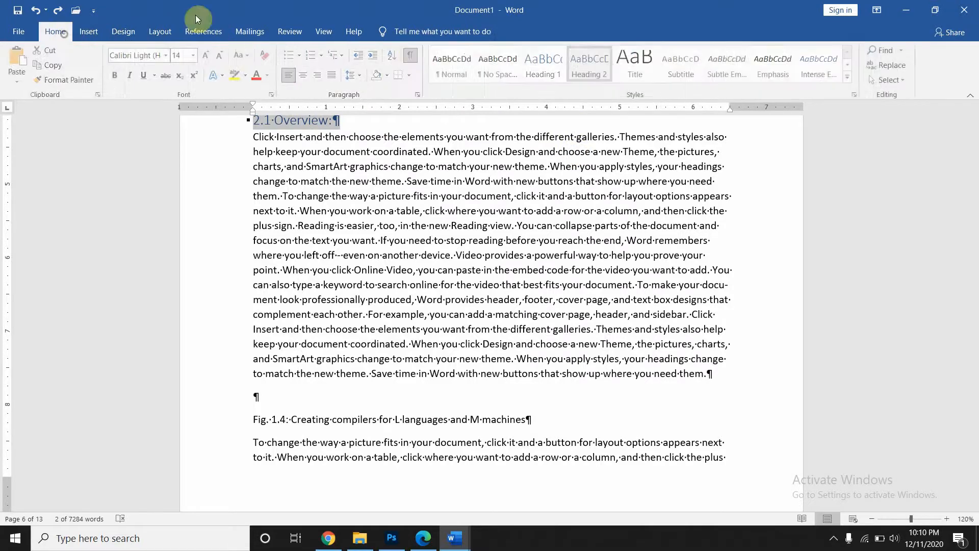
pyautogui.click(410, 58)
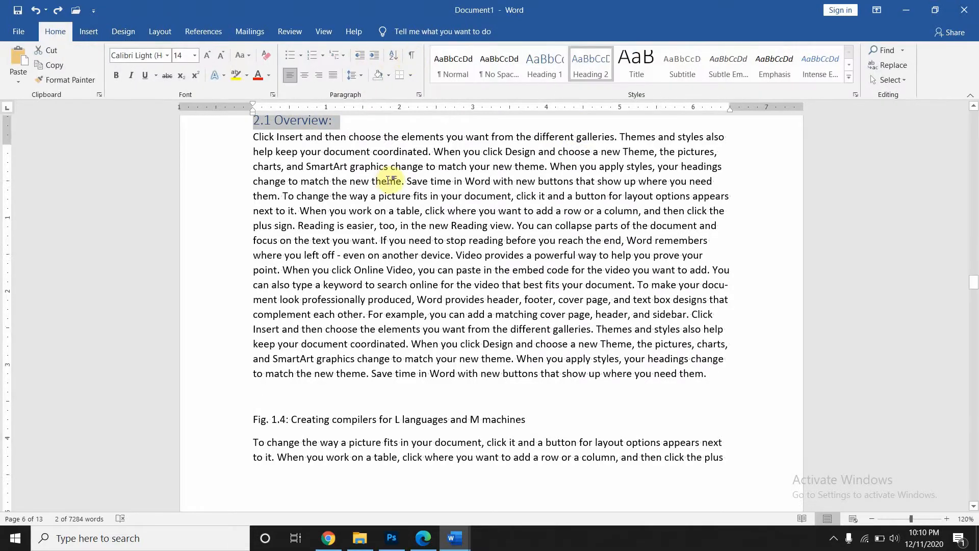
pyautogui.scroll(15, 388, 180)
pyautogui.scroll(10, 267, 127)
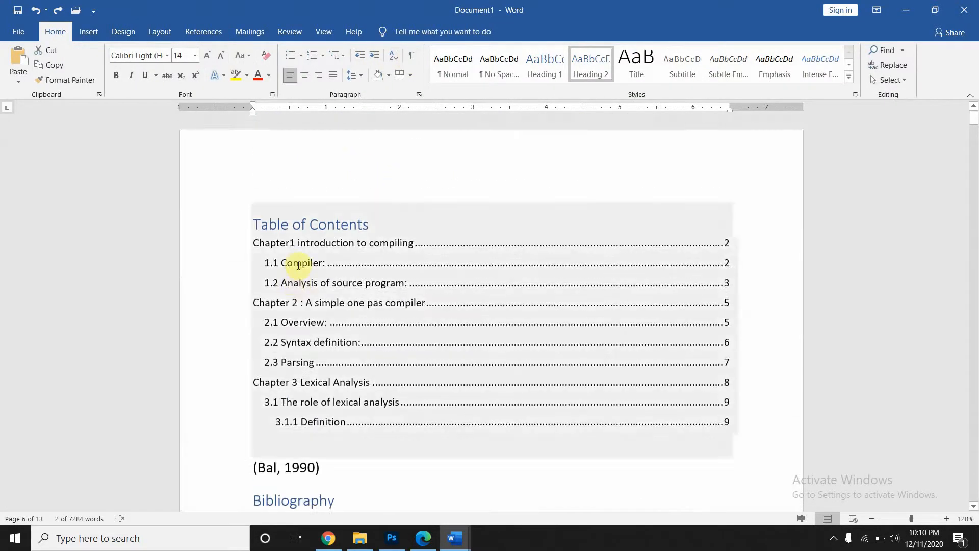
pyautogui.scroll(-3, 301, 286)
pyautogui.scroll(6, 311, 315)
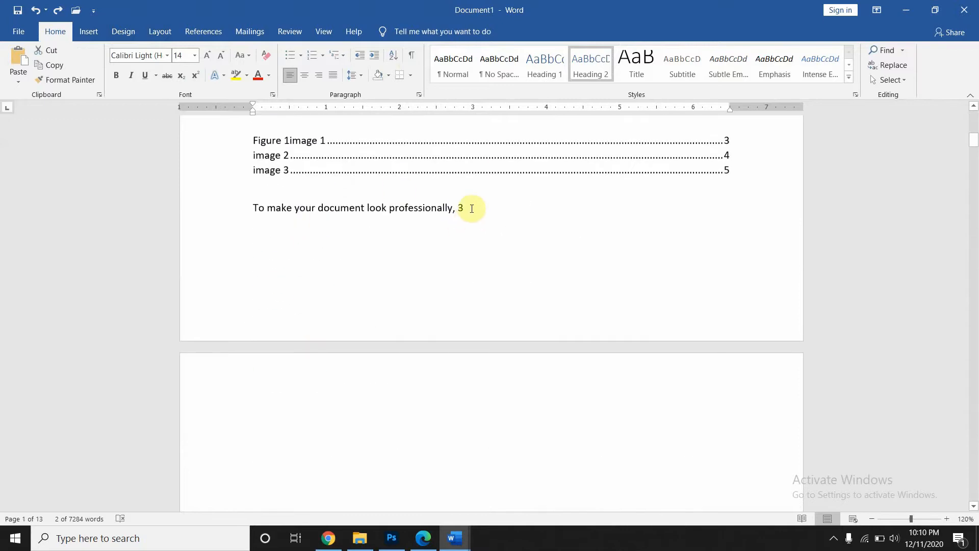
# - Delete the old index line and insert a new index, replacing the existing one
pyautogui.tripleClick(468, 208)
pyautogui.press('BackSpace')
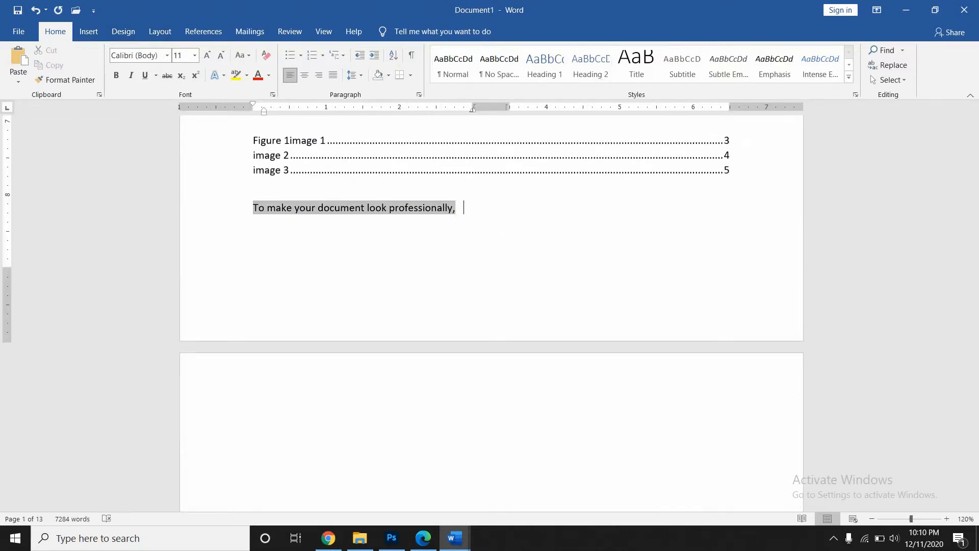
pyautogui.press('BackSpace')
pyautogui.press('BackSpace')
pyautogui.press('BackSpace')
pyautogui.press('BackSpace')
pyautogui.press('BackSpace')
pyautogui.press('BackSpace')
pyautogui.press('BackSpace')
pyautogui.press('BackSpace')
pyautogui.press('BackSpace')
pyautogui.press('BackSpace')
pyautogui.press('BackSpace')
pyautogui.press('BackSpace')
pyautogui.press('BackSpace')
pyautogui.press('BackSpace')
pyautogui.press('BackSpace')
pyautogui.press('BackSpace')
pyautogui.press('BackSpace')
pyautogui.press('BackSpace')
pyautogui.press('BackSpace')
pyautogui.press('BackSpace')
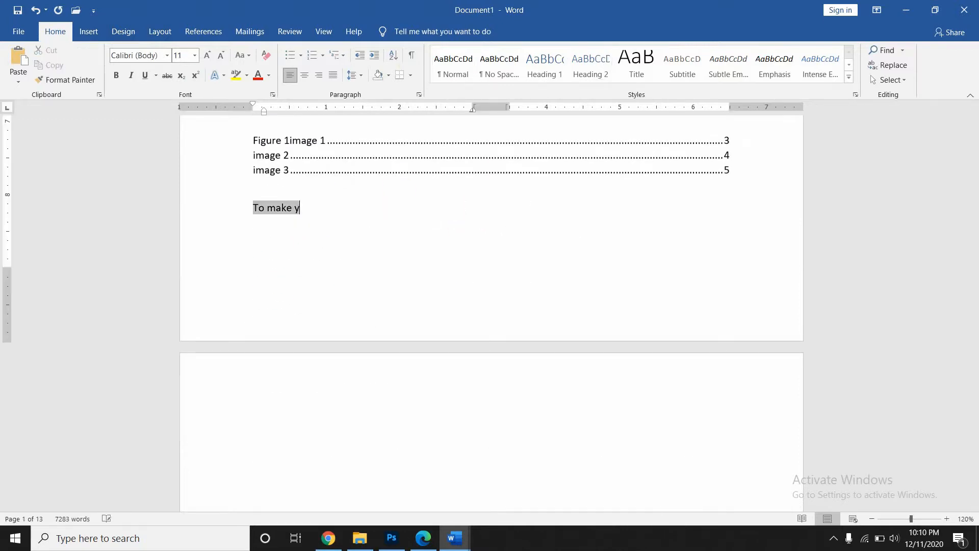
pyautogui.press('BackSpace')
pyautogui.press('BackSpace')
pyautogui.press('BackSpace')
pyautogui.press('BackSpace')
pyautogui.press('BackSpace')
pyautogui.press('BackSpace')
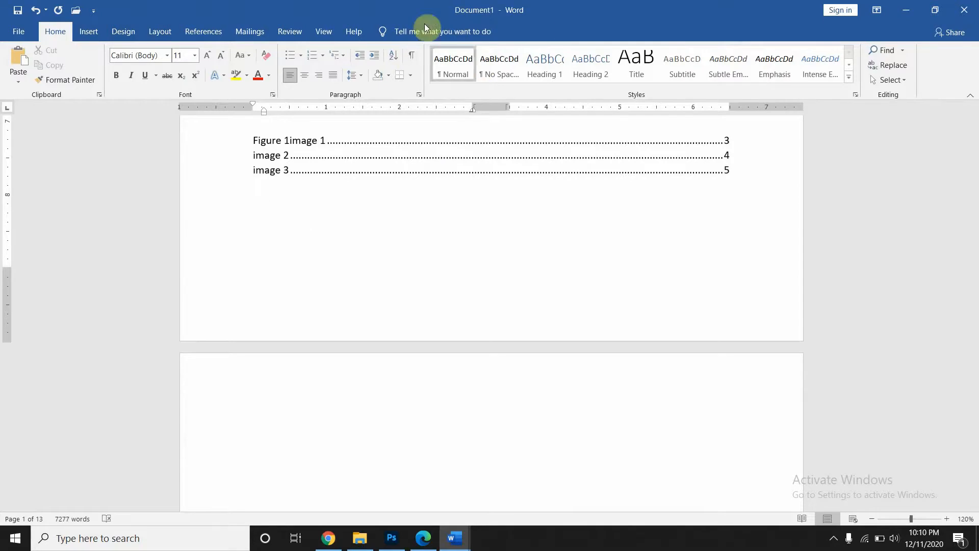
pyautogui.click(219, 27)
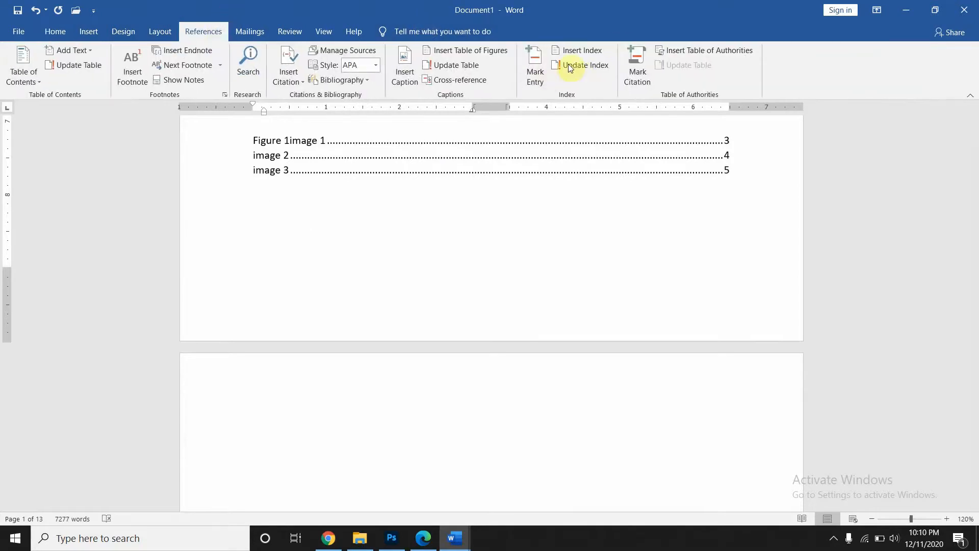
pyautogui.click(579, 52)
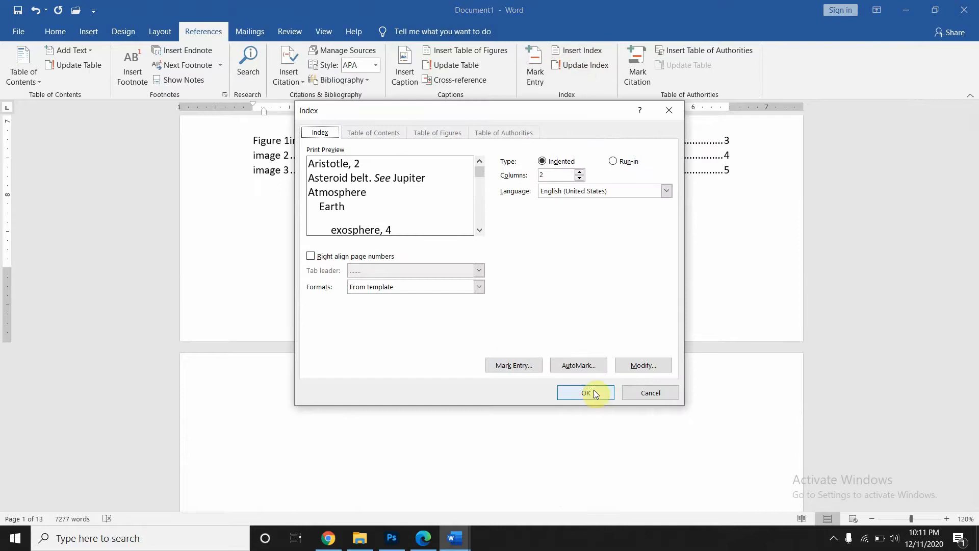
pyautogui.click(592, 389)
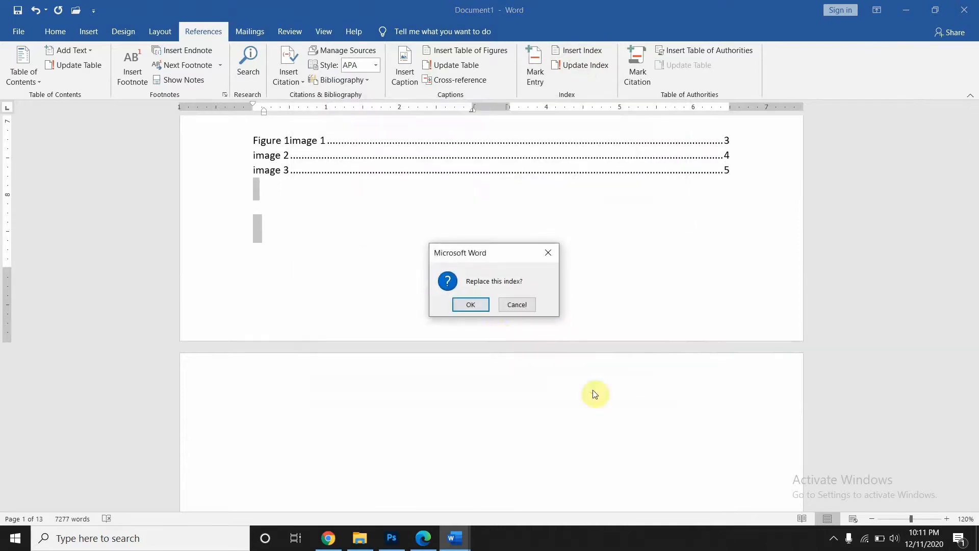
pyautogui.click(474, 309)
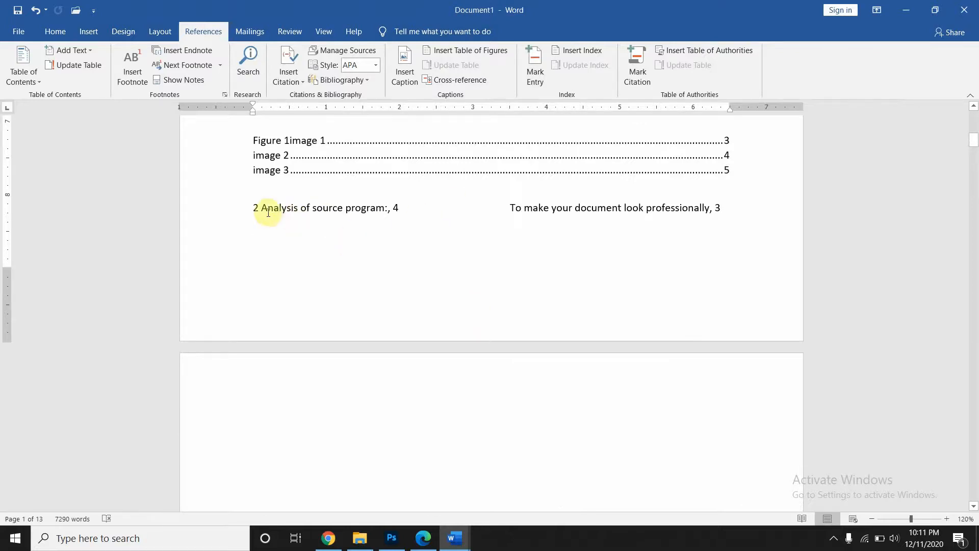
pyautogui.moveTo(252, 208); pyautogui.dragTo(404, 213)
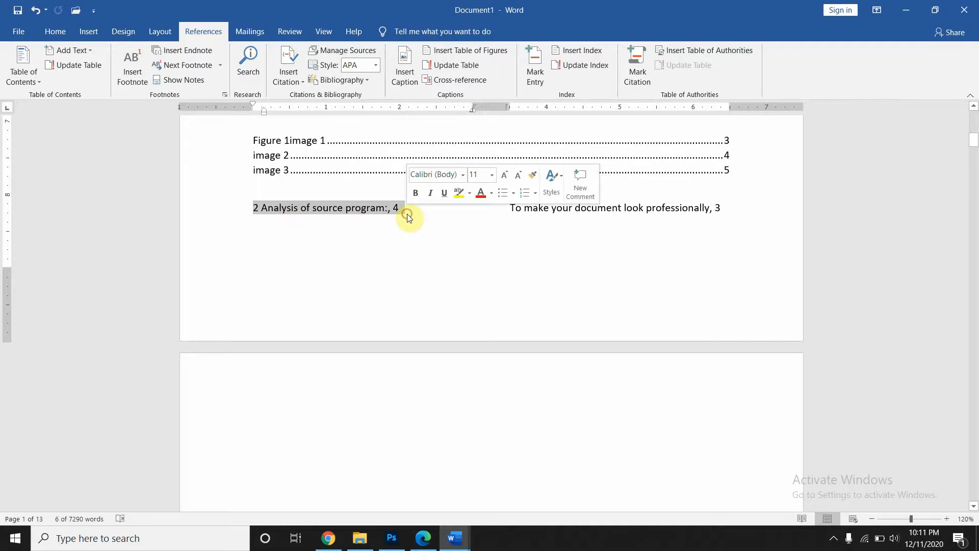
pyautogui.click(408, 216)
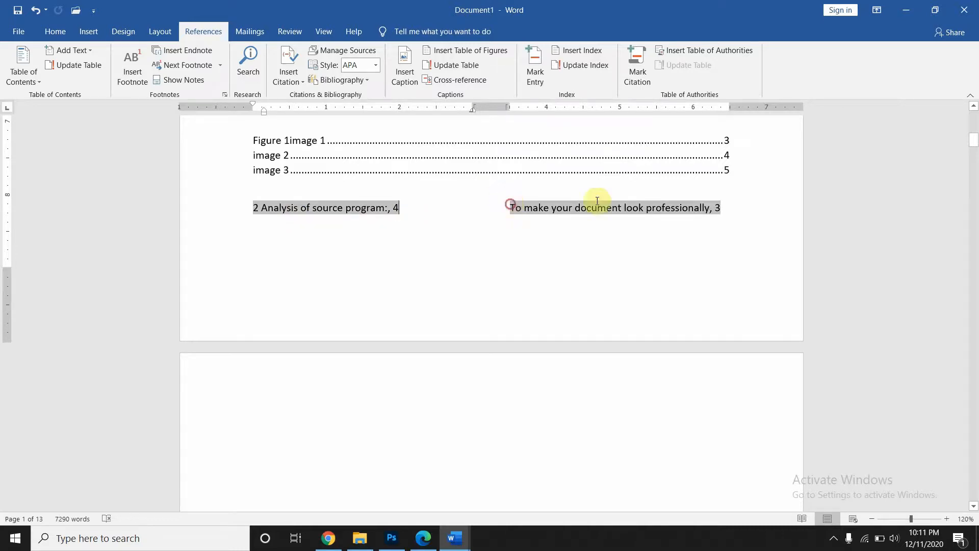
pyautogui.moveTo(509, 205); pyautogui.dragTo(489, 218)
pyautogui.click(728, 219)
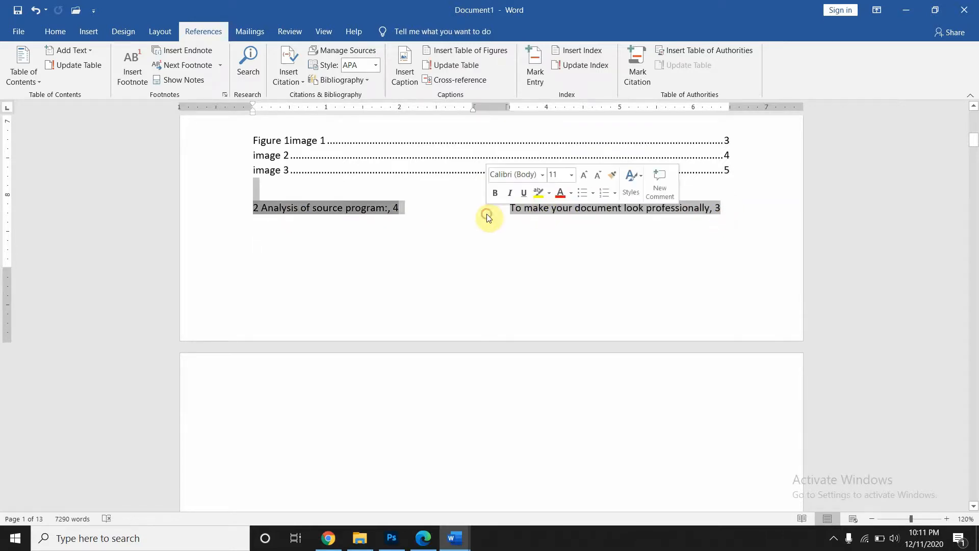
pyautogui.press('Delete')
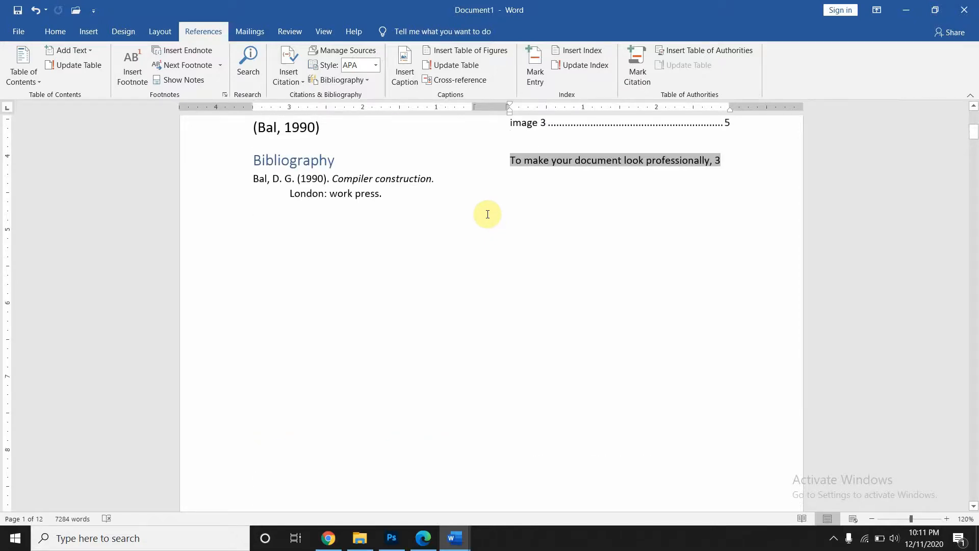
pyautogui.scroll(5, 487, 214)
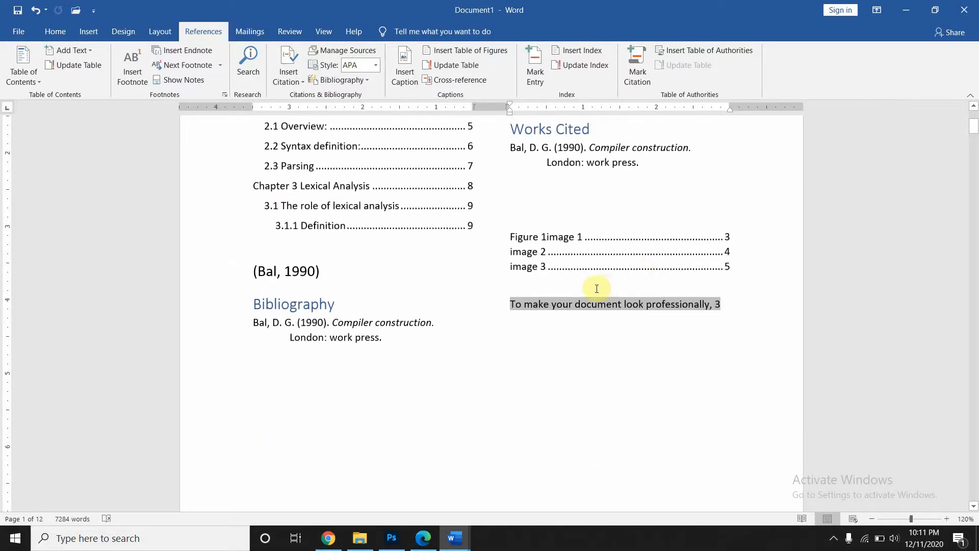
pyautogui.scroll(5, 596, 286)
pyautogui.scroll(-2, 595, 287)
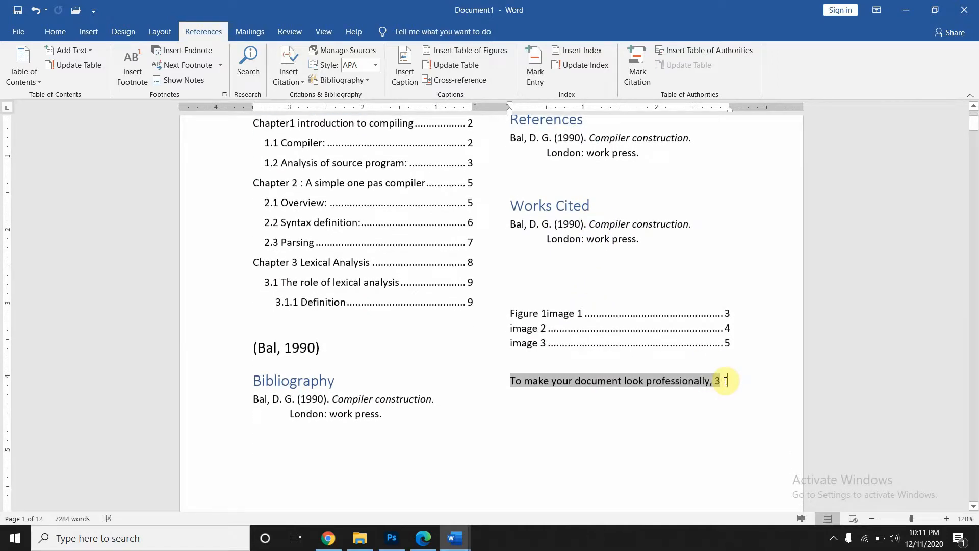
# - Undo the last change and erase the shaded 'To make your document look professionally' line
pyautogui.hotkey('ctrl', 'z')
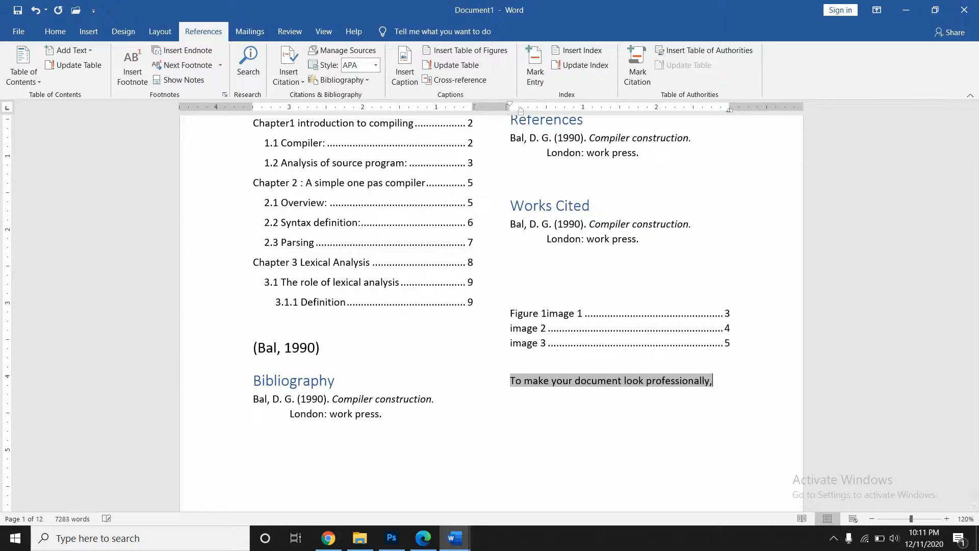
pyautogui.press('BackSpace')
pyautogui.press('BackSpace')
pyautogui.press('BackSpace')
pyautogui.press('BackSpace')
pyautogui.press('BackSpace')
pyautogui.press('BackSpace')
pyautogui.press('BackSpace')
pyautogui.press('BackSpace')
pyautogui.press('BackSpace')
pyautogui.press('BackSpace')
pyautogui.press('BackSpace')
pyautogui.press('BackSpace')
pyautogui.press('BackSpace')
pyautogui.press('BackSpace')
pyautogui.press('BackSpace')
pyautogui.press('BackSpace')
pyautogui.press('BackSpace')
pyautogui.press('BackSpace')
pyautogui.press('BackSpace')
pyautogui.press('BackSpace')
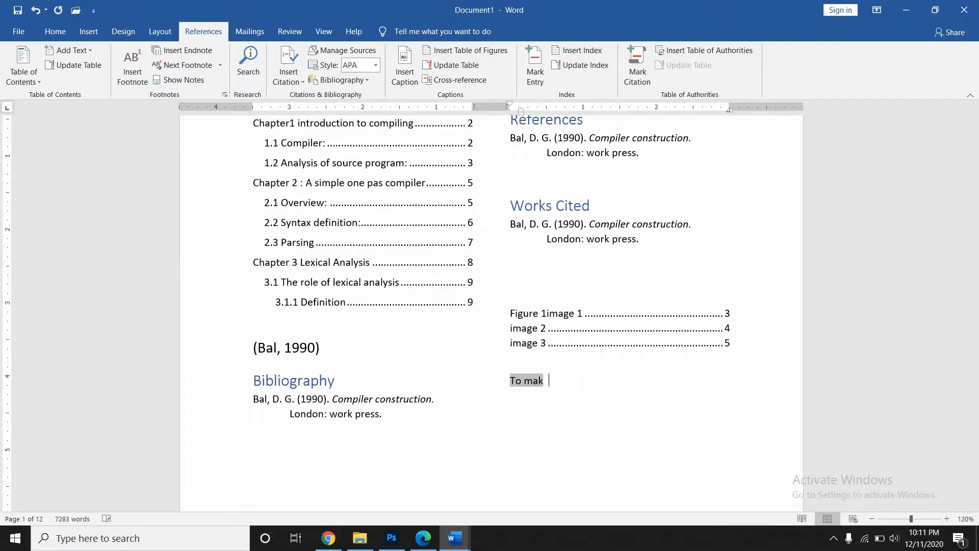
pyautogui.press('BackSpace')
pyautogui.press('BackSpace')
pyautogui.press('BackSpace')
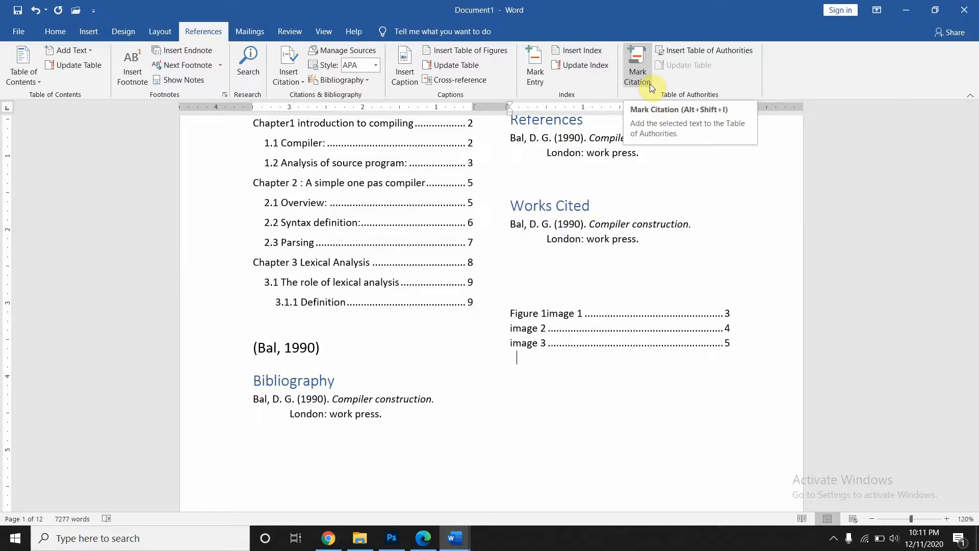
# - Select the Bibliography heading and entry and mark it as a Cases citation
pyautogui.click(387, 436)
pyautogui.moveTo(254, 381); pyautogui.dragTo(431, 422)
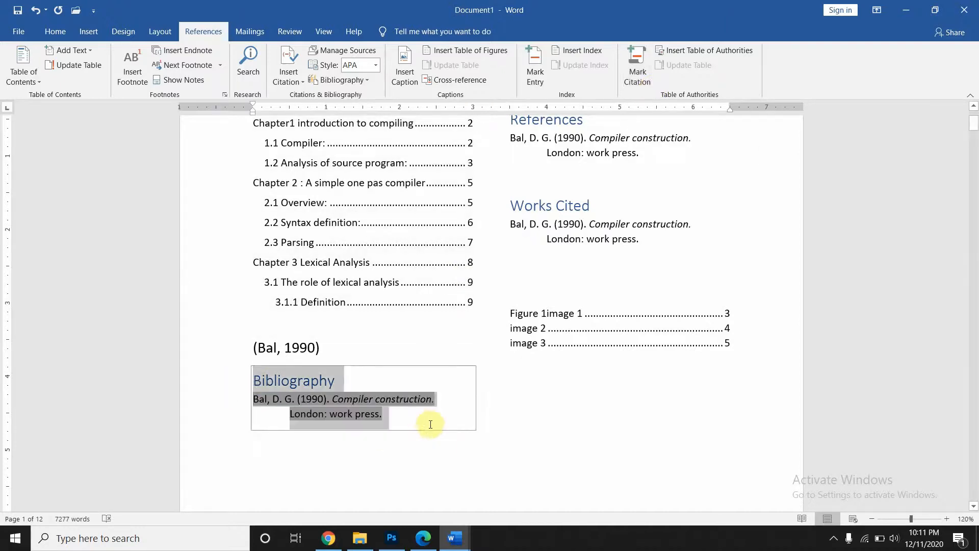
pyautogui.click(635, 63)
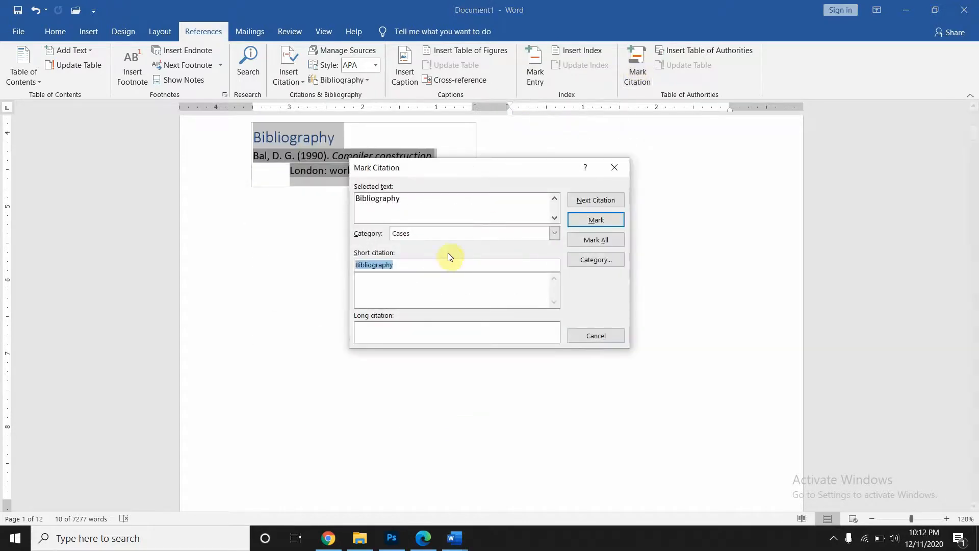
pyautogui.click(597, 219)
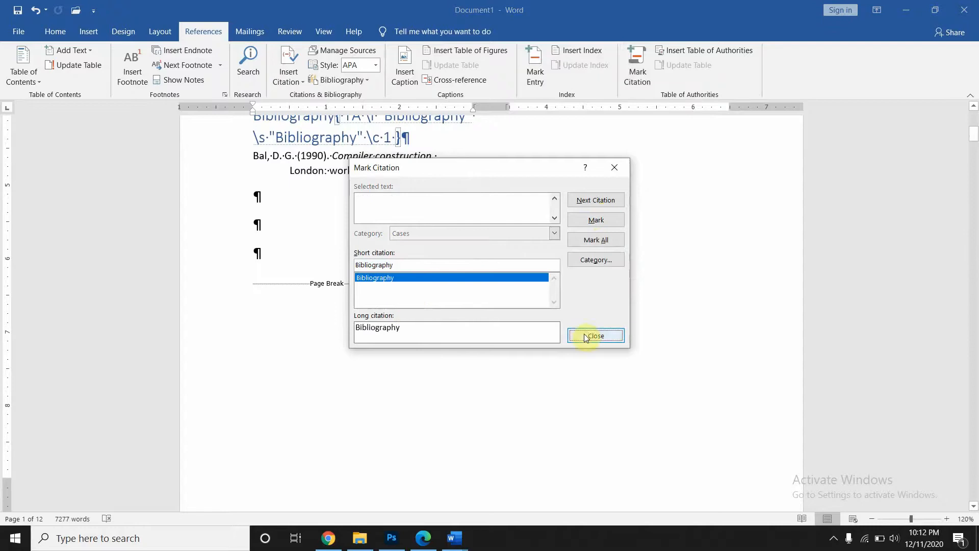
pyautogui.click(592, 223)
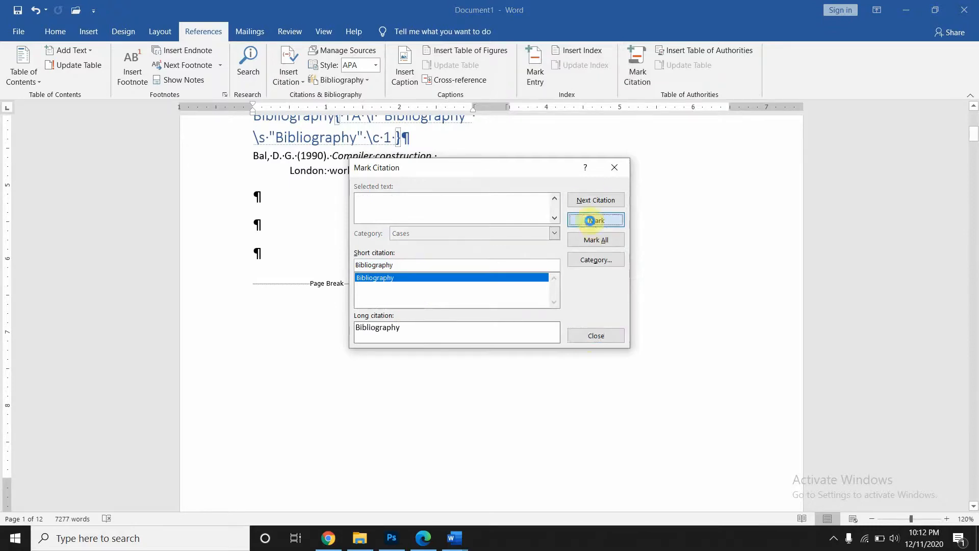
pyautogui.click(615, 168)
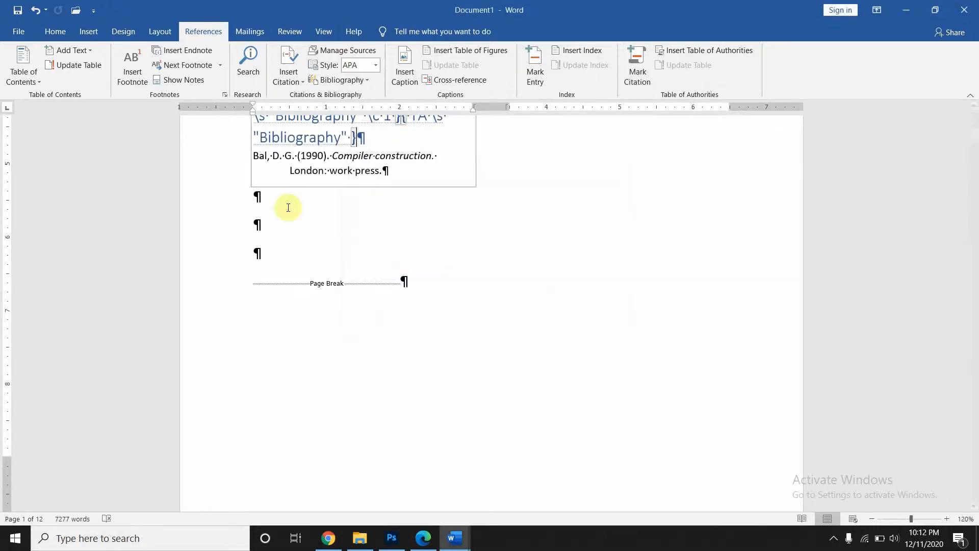
# - Turn off Show/Hide ¶ to hide formatting marks and field codes
pyautogui.scroll(4, 372, 203)
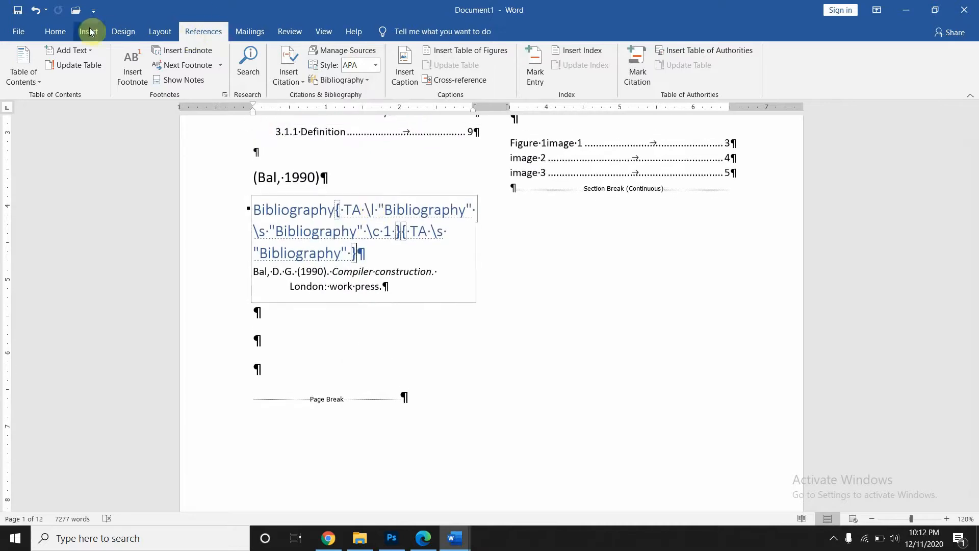
pyautogui.click(55, 32)
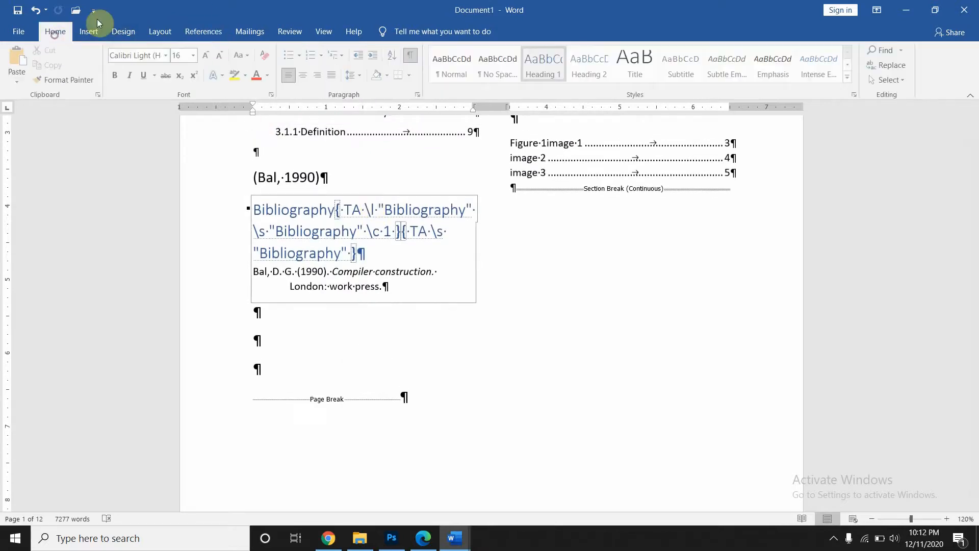
pyautogui.click(412, 58)
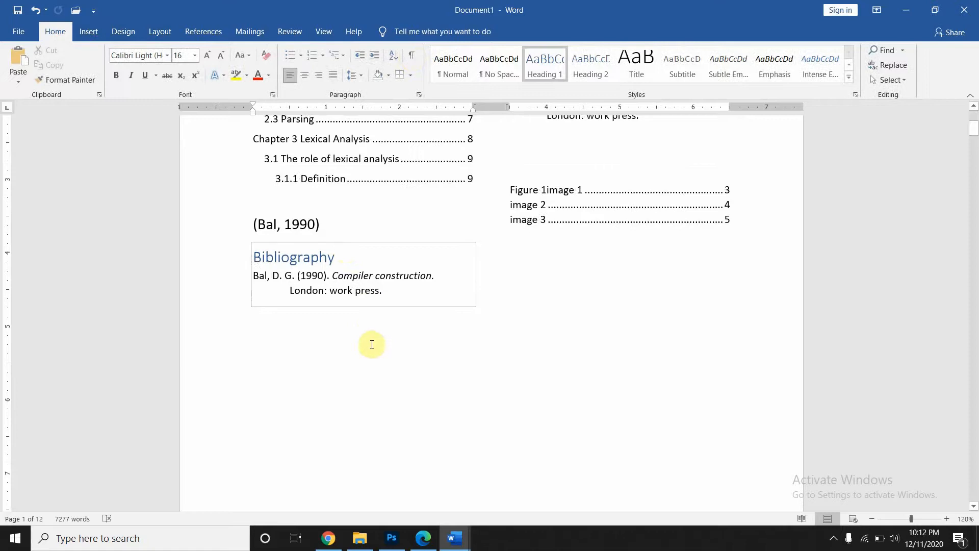
pyautogui.click(372, 347)
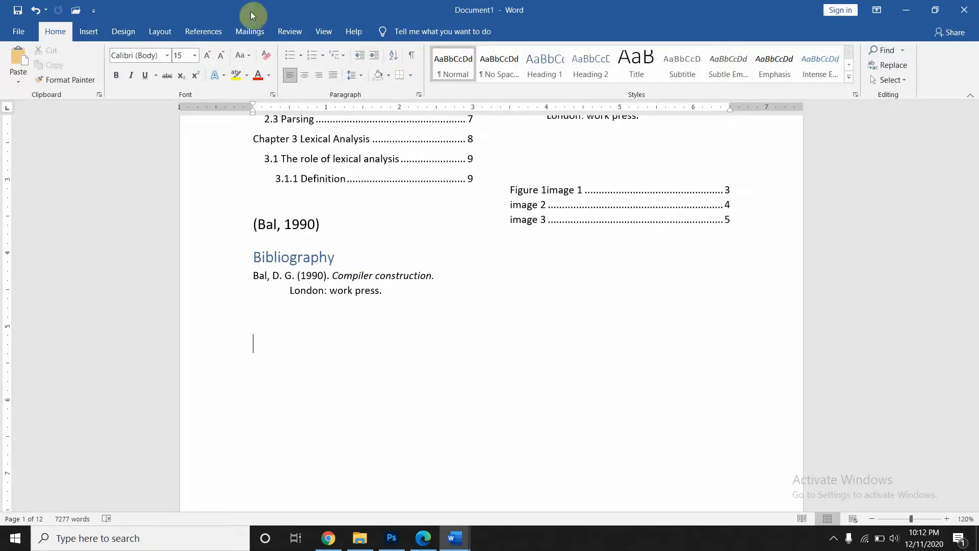
pyautogui.click(218, 32)
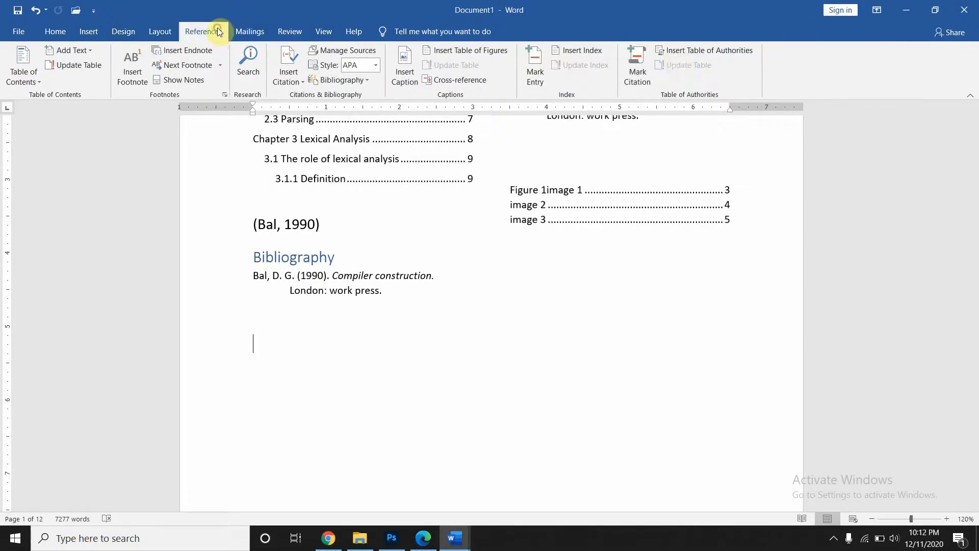
# - Insert a table of authorities below the bibliography, listing Bibliography under Cases on page 1
pyautogui.click(679, 51)
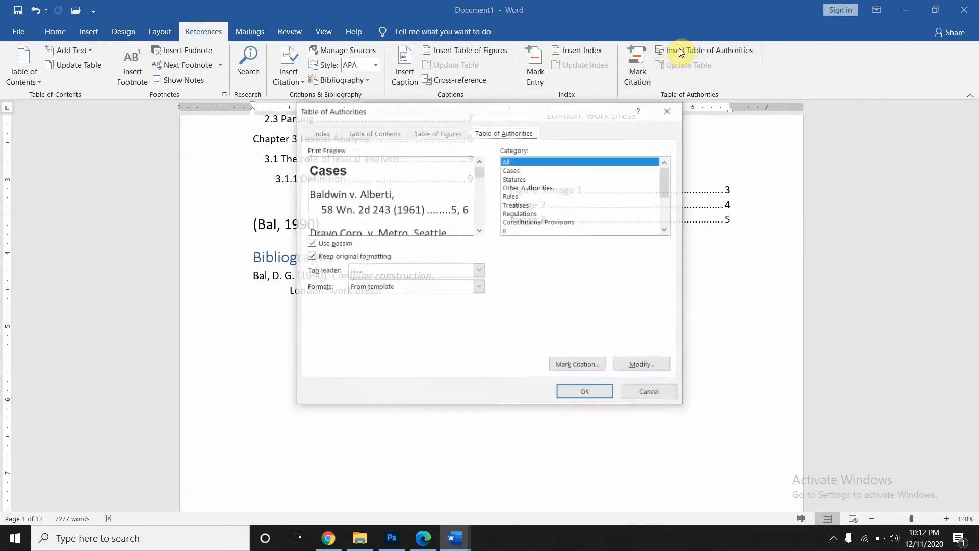
pyautogui.click(598, 392)
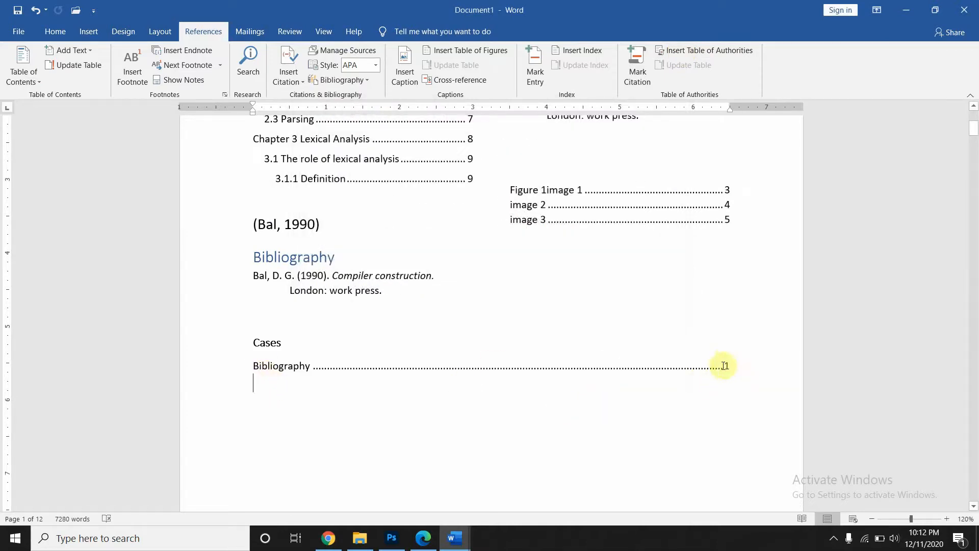
pyautogui.click(291, 372)
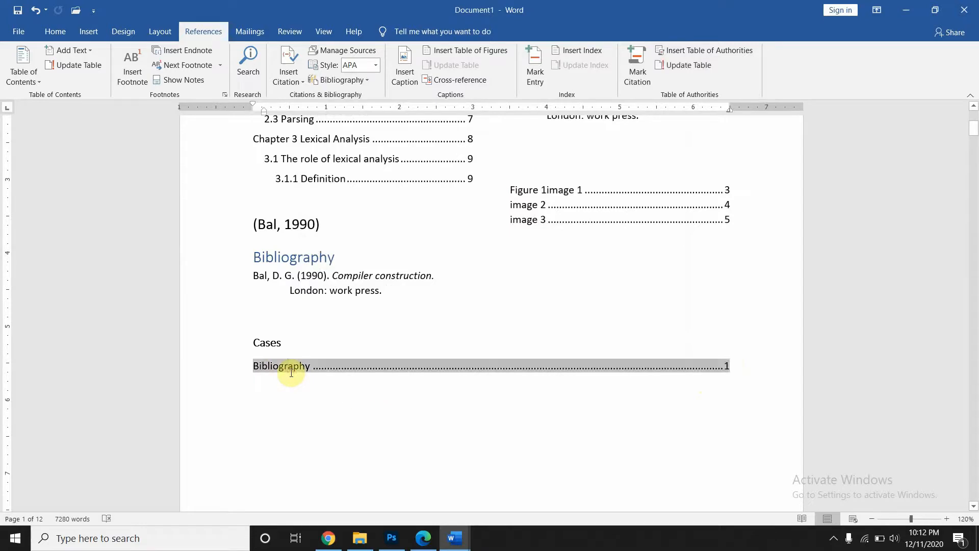
# - Mark the References heading and its entry as a Cases citation with Mark All
pyautogui.scroll(3, 408, 235)
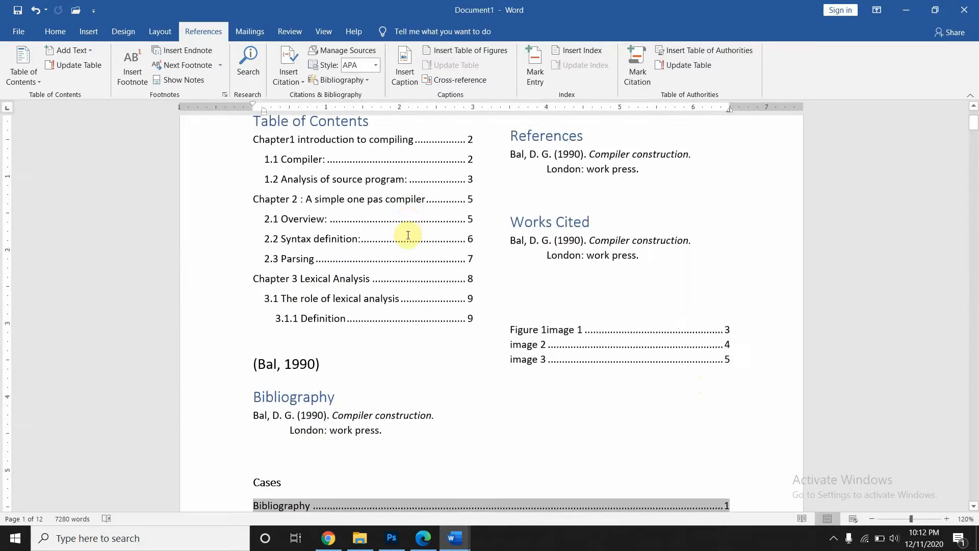
pyautogui.scroll(2, 408, 235)
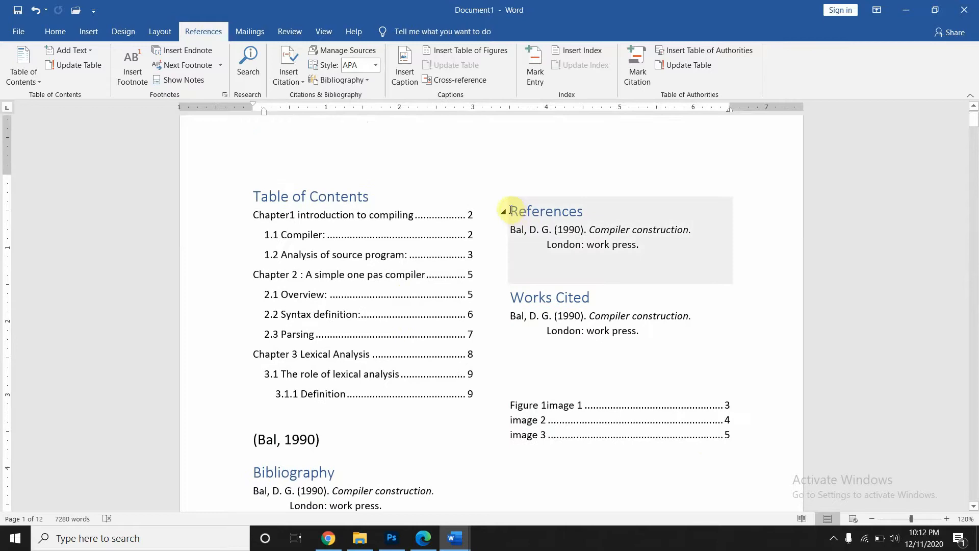
pyautogui.moveTo(509, 209); pyautogui.dragTo(662, 251)
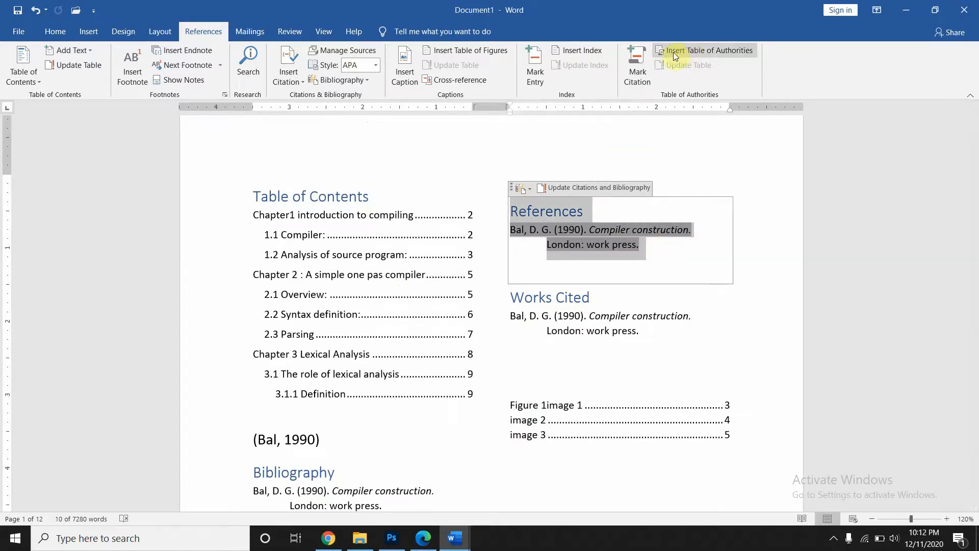
pyautogui.click(646, 69)
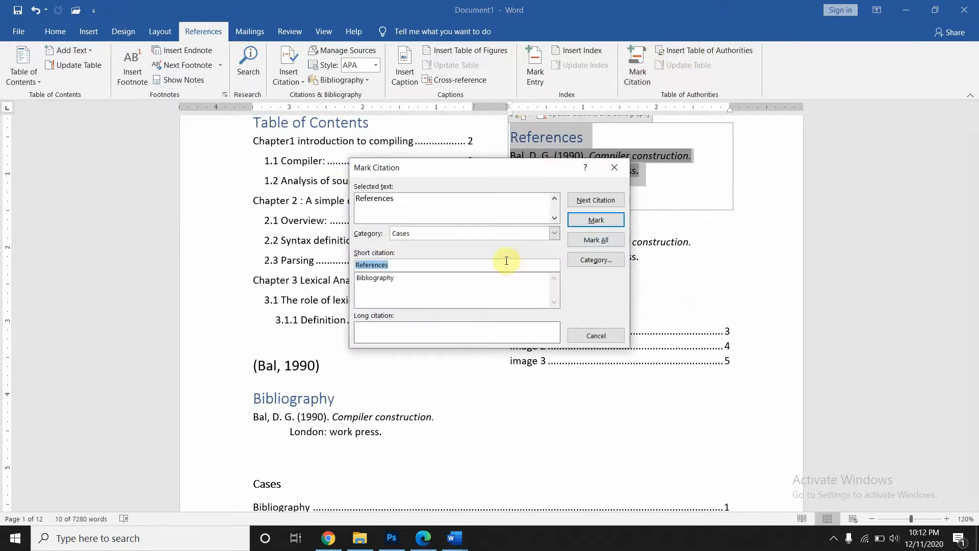
pyautogui.click(582, 240)
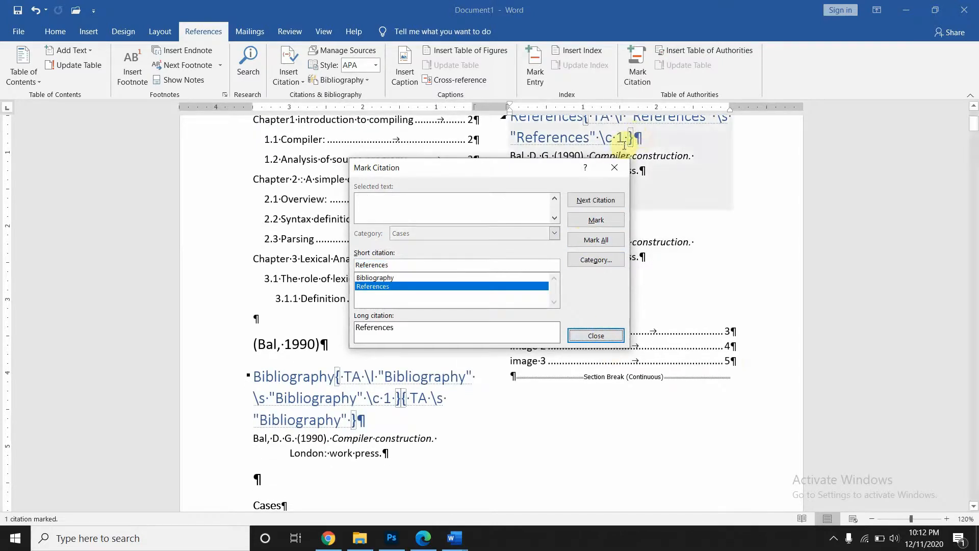
pyautogui.click(615, 169)
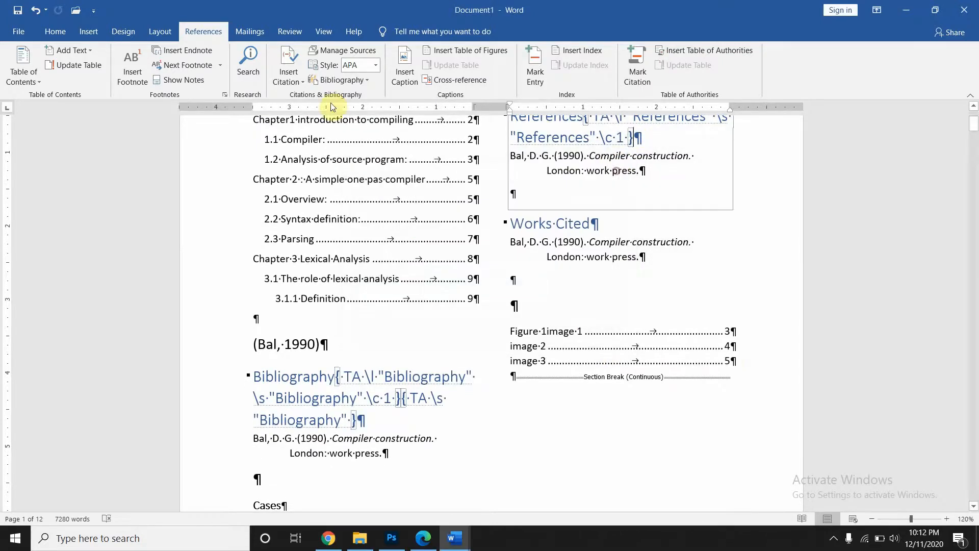
# - Turn off Show/Hide ¶ formatting marks and return to the References tab
pyautogui.click(57, 33)
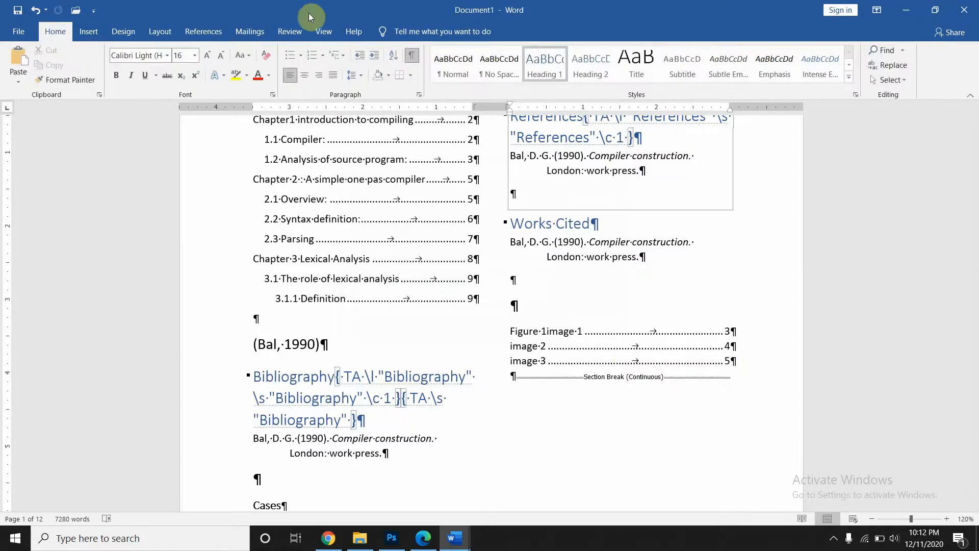
pyautogui.click(412, 56)
pyautogui.scroll(3, 538, 245)
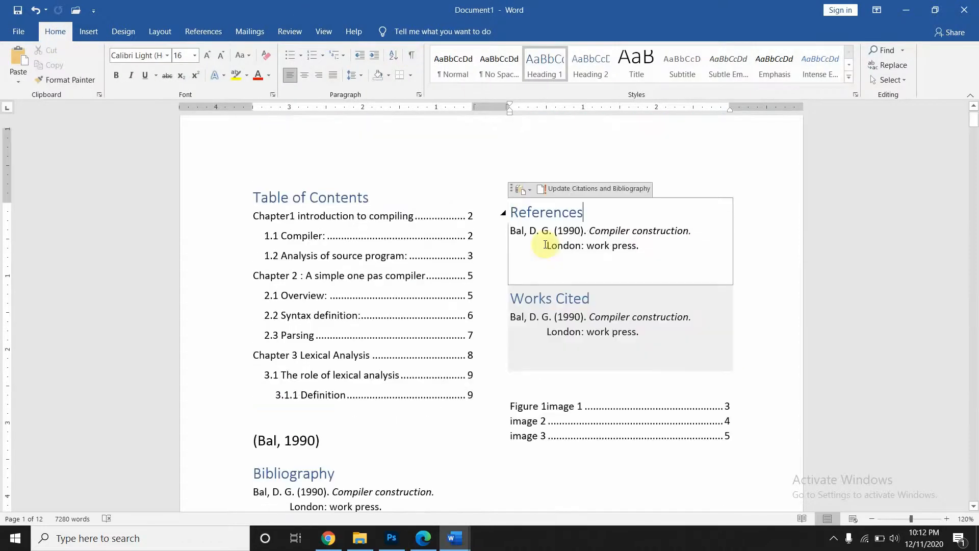
pyautogui.click(203, 36)
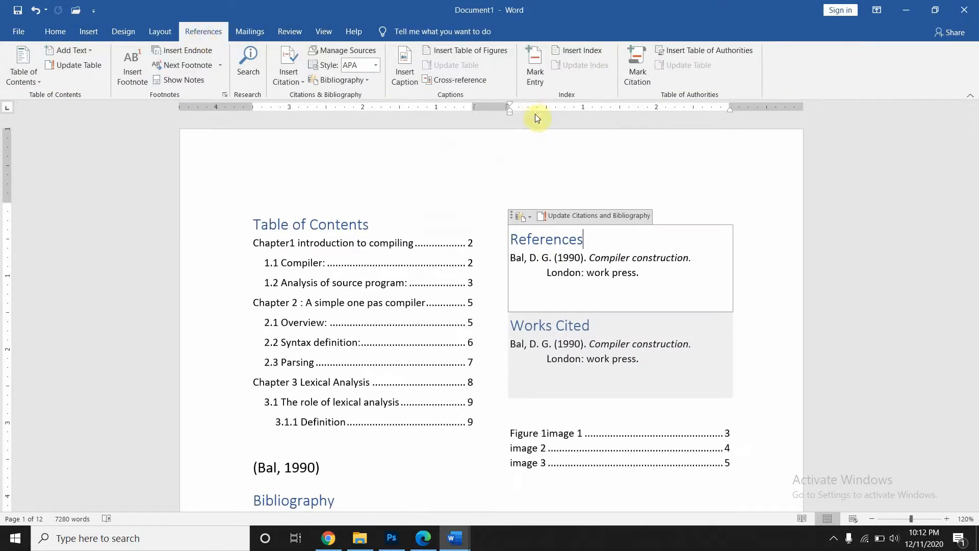
pyautogui.scroll(-6, 468, 356)
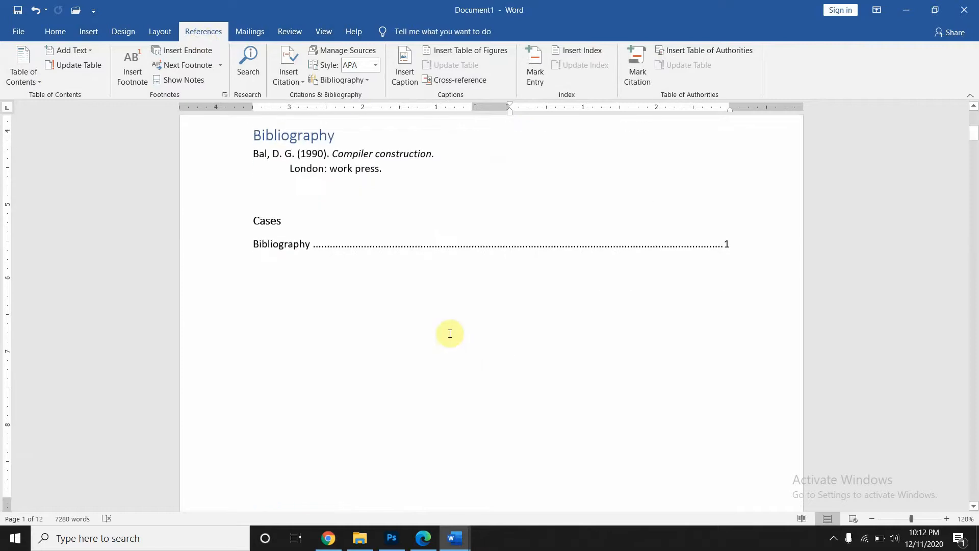
# - Replace the Cases table of authorities so it lists both Bibliography and References on page 1
pyautogui.click(333, 290)
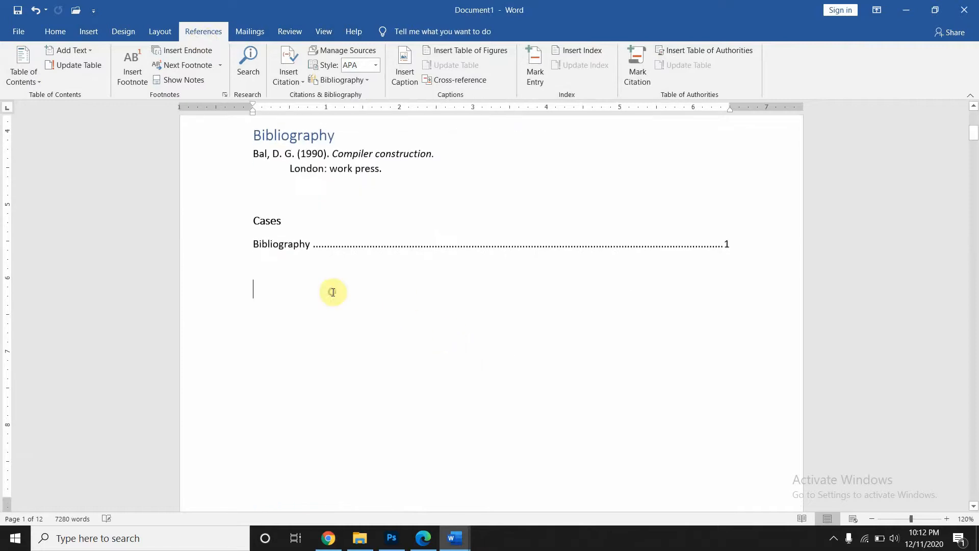
pyautogui.click(661, 50)
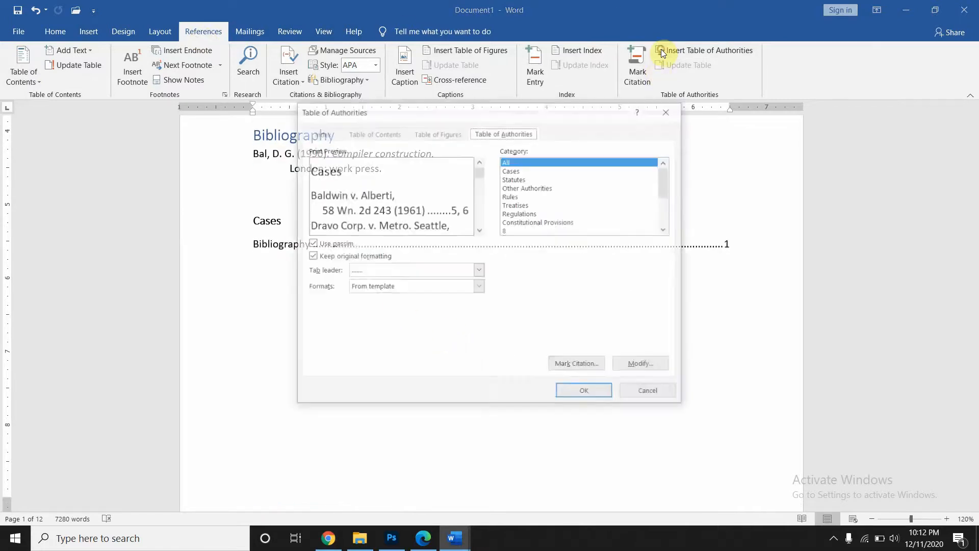
pyautogui.click(576, 391)
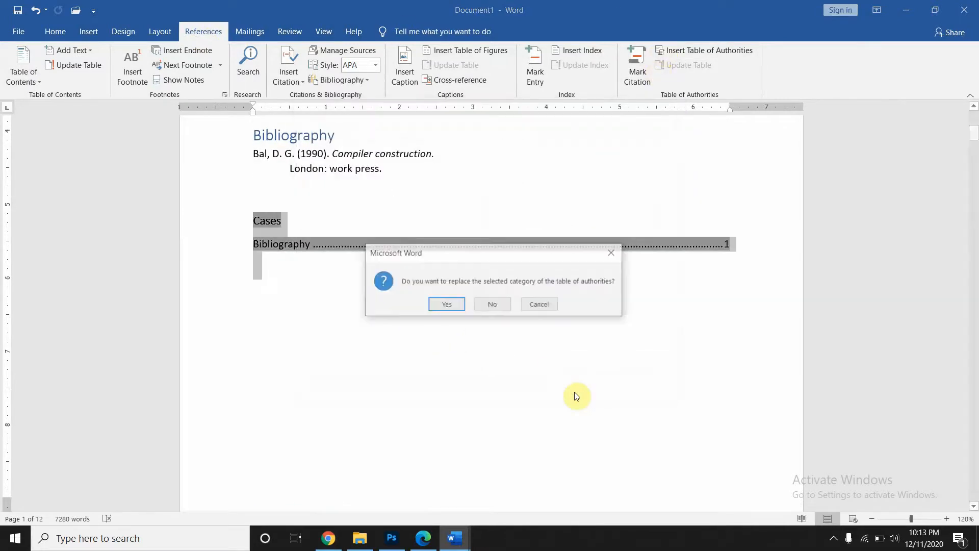
pyautogui.click(445, 307)
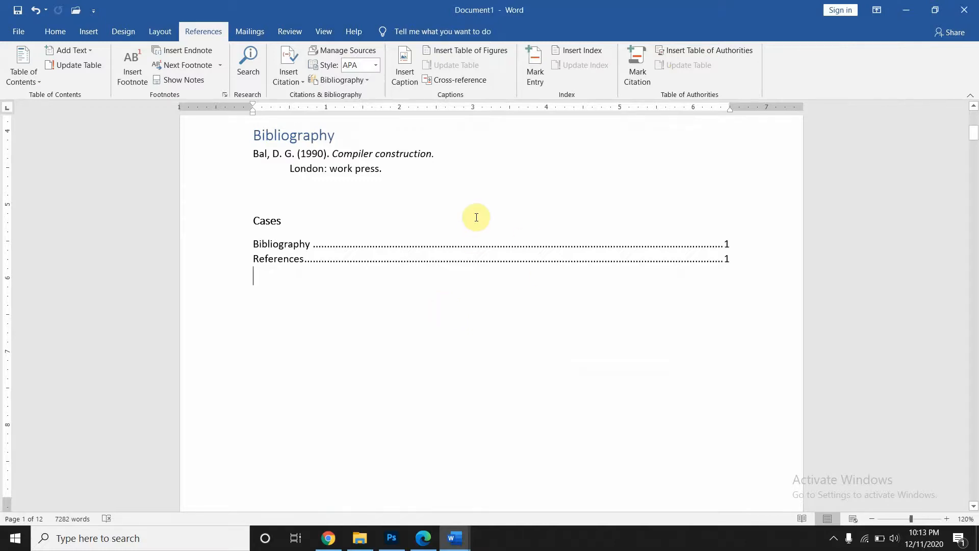
pyautogui.scroll(3, 477, 217)
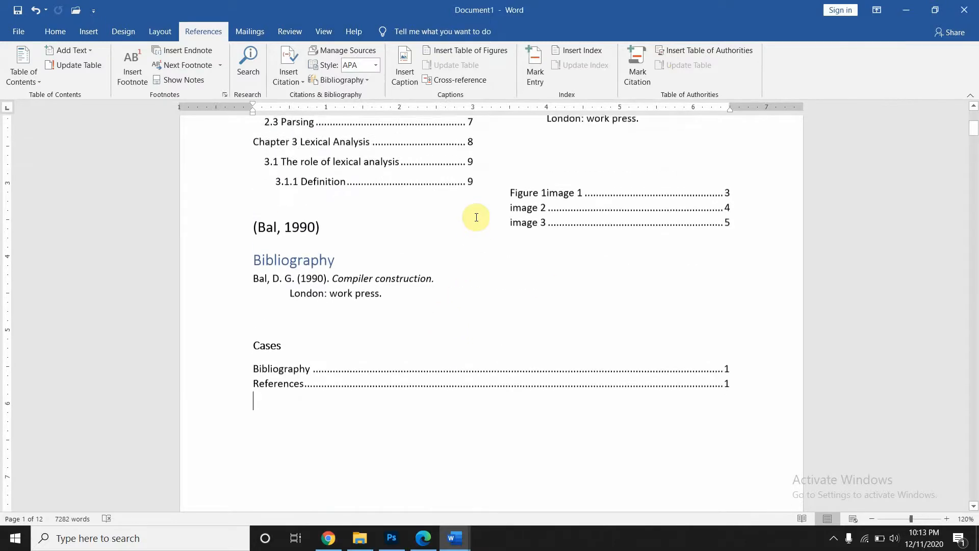
pyautogui.scroll(-1, 475, 216)
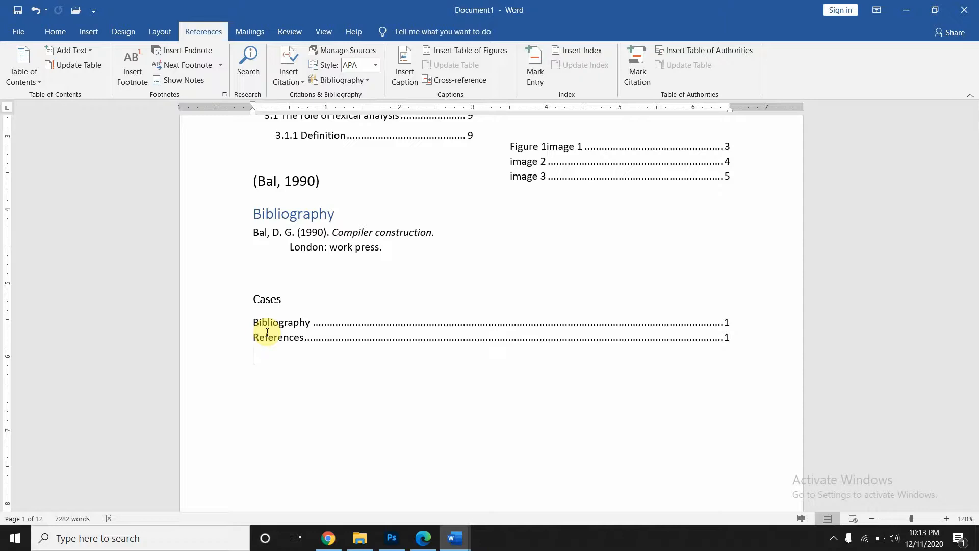
pyautogui.scroll(-2, 315, 234)
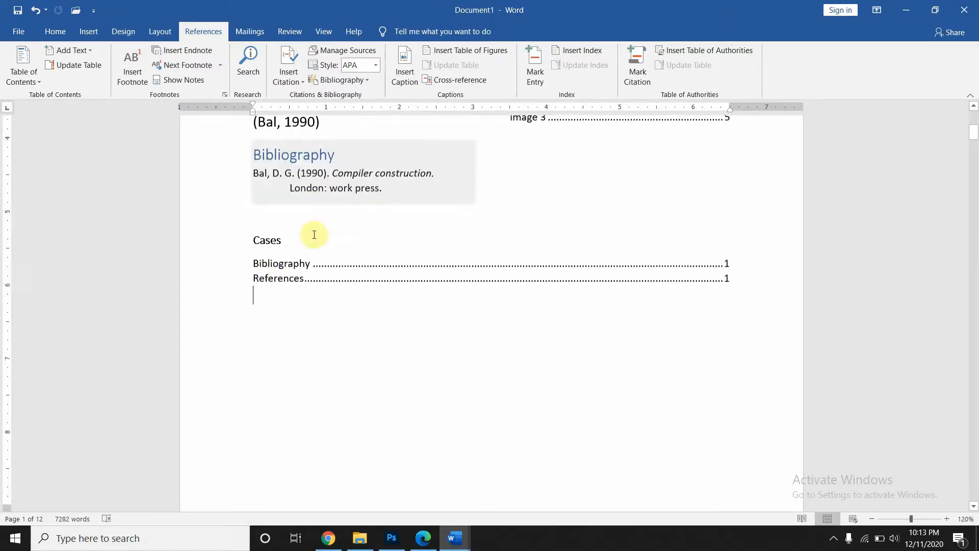
pyautogui.scroll(6, 314, 235)
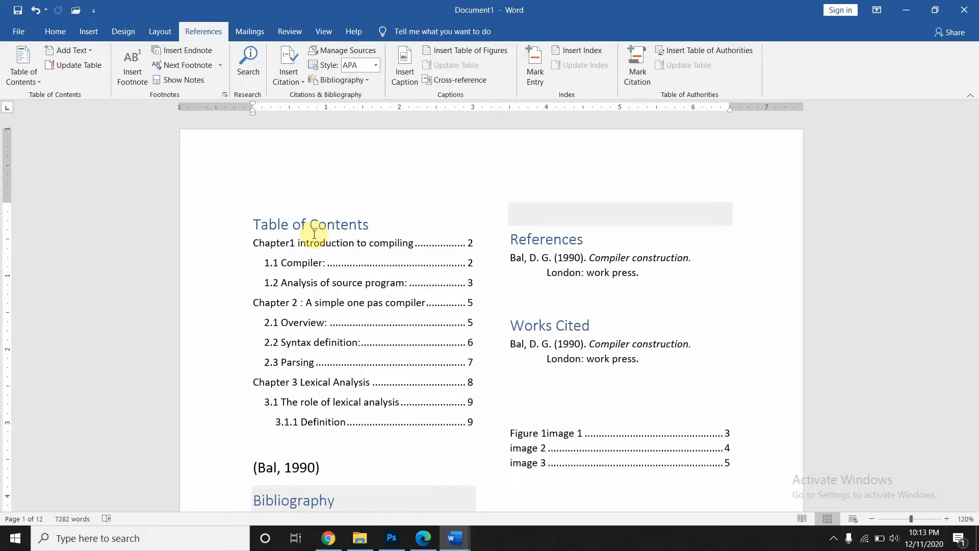
# - Delete all document content to leave a blank page, then show the Mailings tools
pyautogui.hotkey('ctrl', 'a')
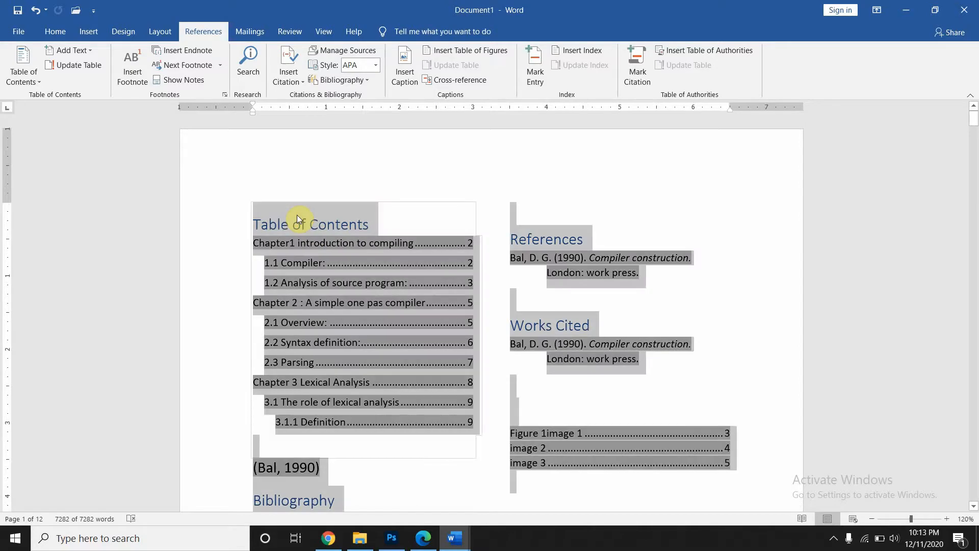
pyautogui.press('Delete')
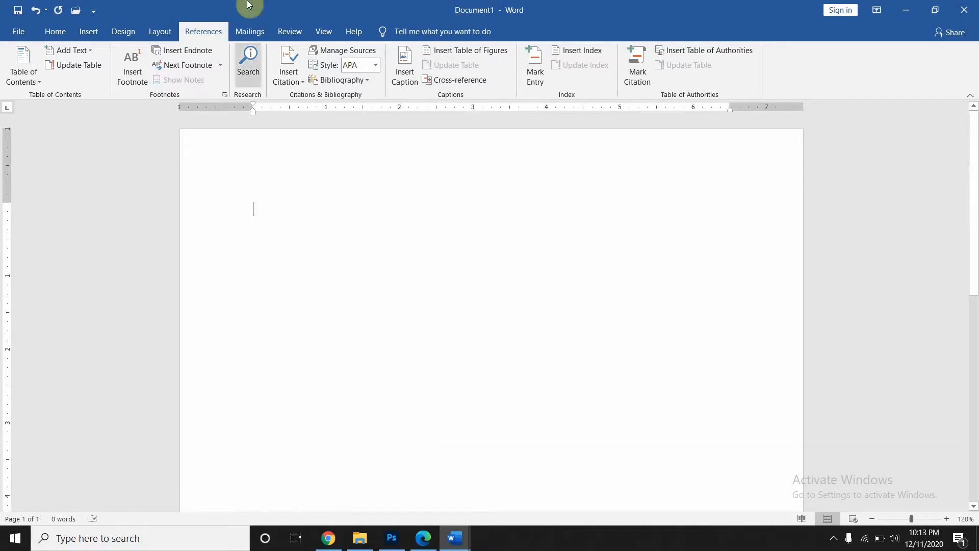
pyautogui.click(249, 32)
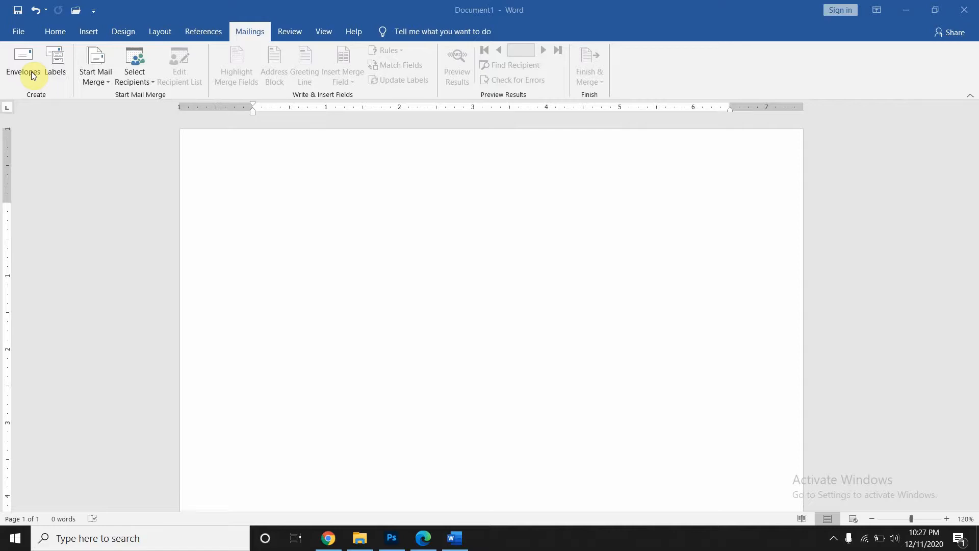
# - Open the Envelopes settings and delete the existing return address
pyautogui.click(33, 75)
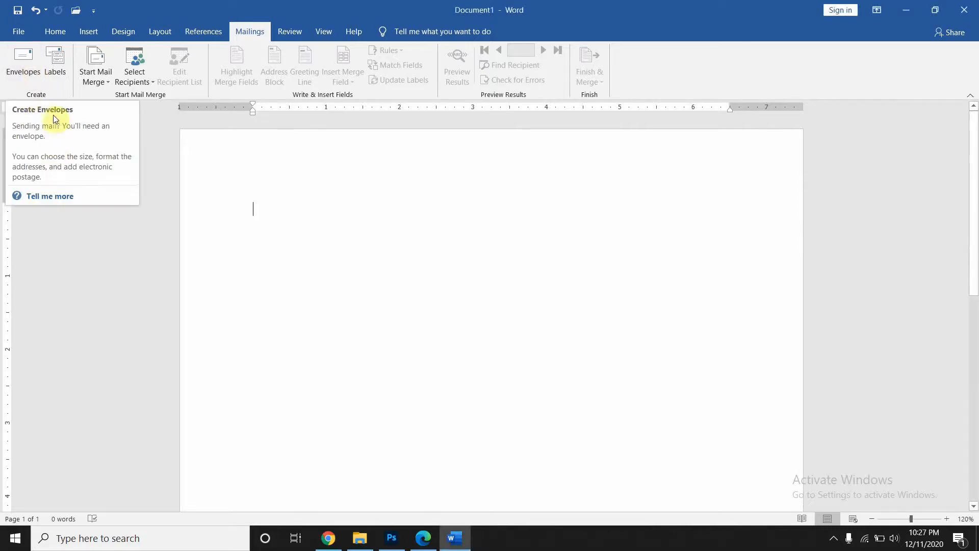
pyautogui.click(21, 66)
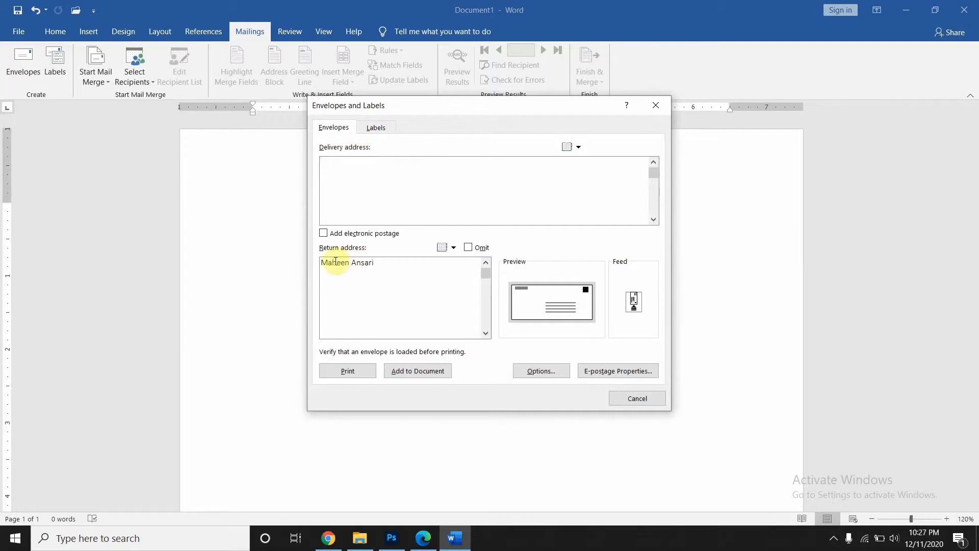
pyautogui.moveTo(378, 262); pyautogui.dragTo(302, 268)
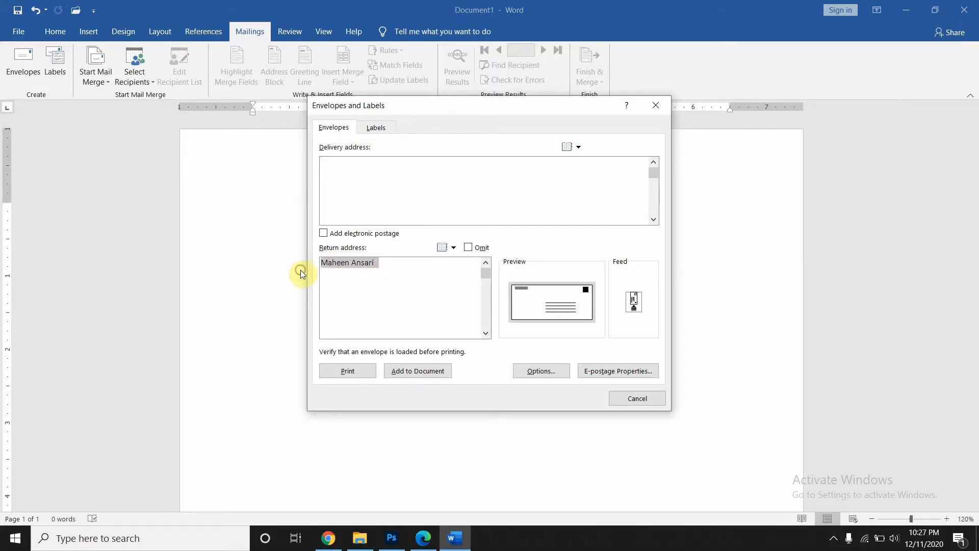
pyautogui.press('Delete')
# - Enter delivery address To / ABC / University of Karachi and type the sender's name as return address
pyautogui.click(363, 161)
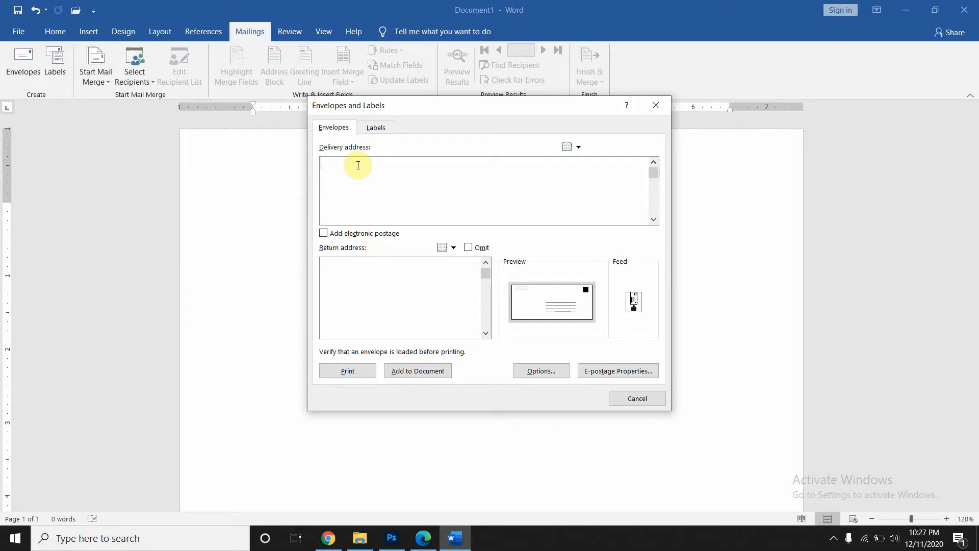
pyautogui.write('To')
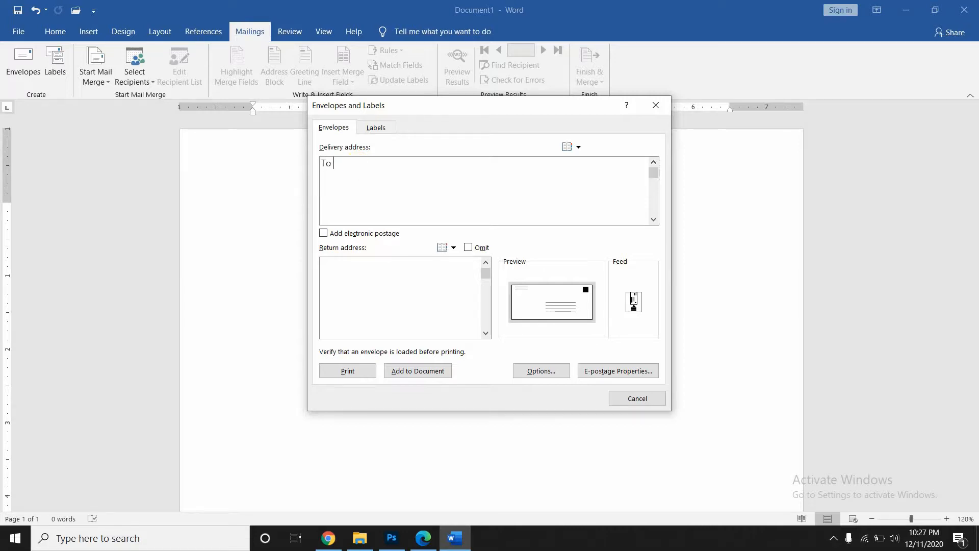
pyautogui.press('Return')
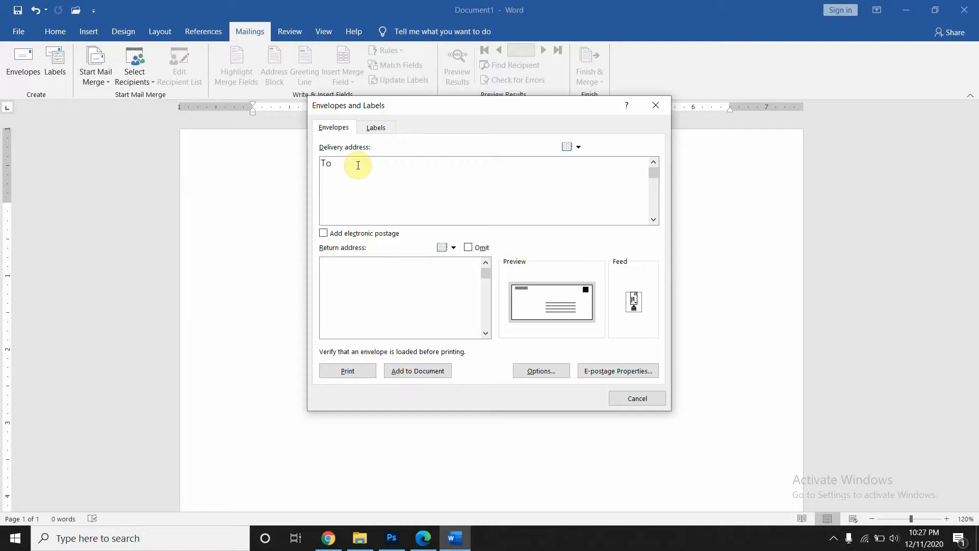
pyautogui.write('ABC')
pyautogui.press('Return')
pyautogui.write('Univer')
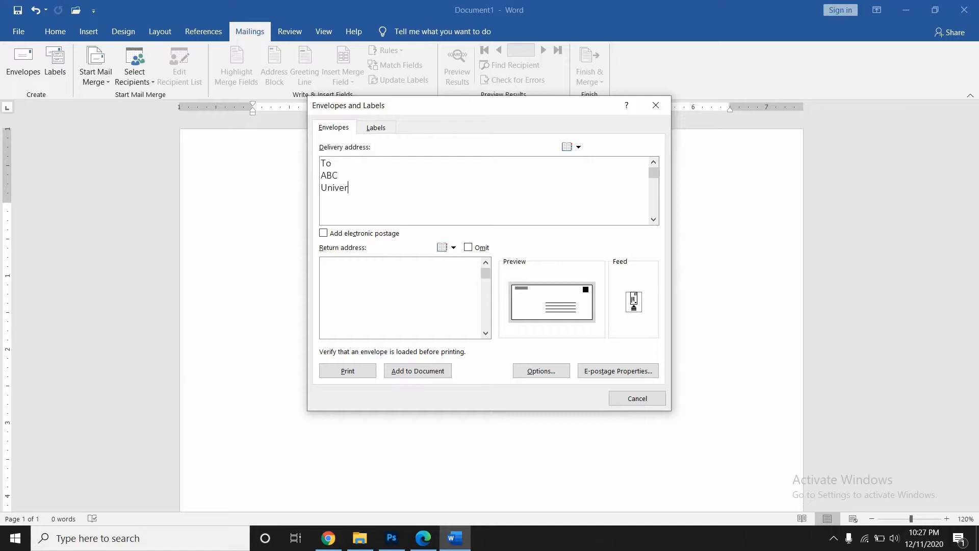
pyautogui.write('sity of Karachi')
pyautogui.click(377, 268)
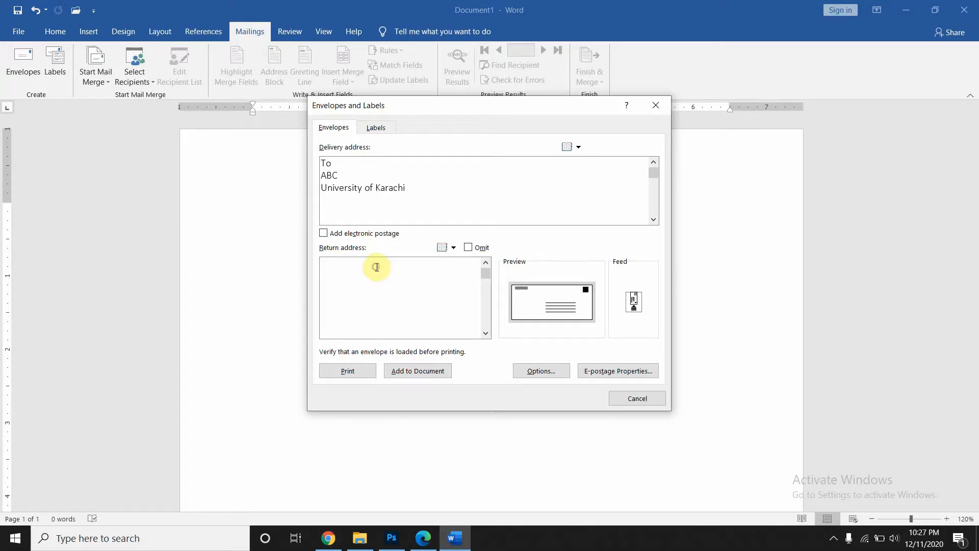
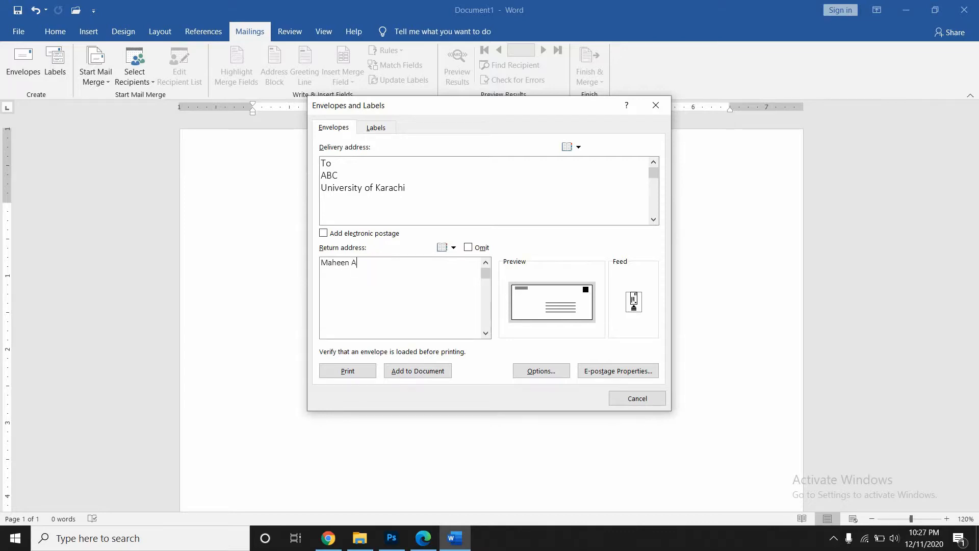
# - Add the envelope with its return and University of Karachi addresses to Document1
pyautogui.click(397, 372)
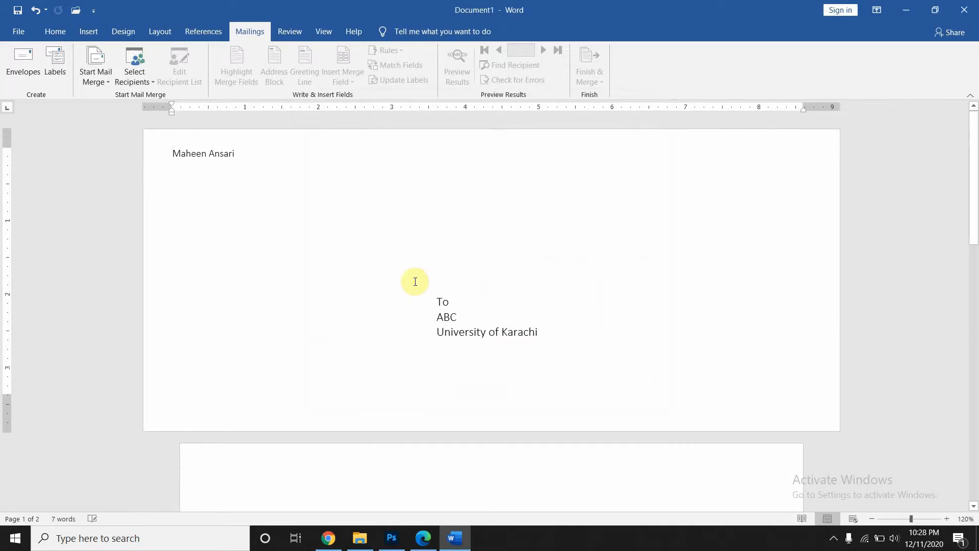
pyautogui.scroll(-3, 394, 306)
pyautogui.scroll(3, 394, 306)
# - Check the inserted delivery and return addresses, then view the print preview and return
pyautogui.click(428, 305)
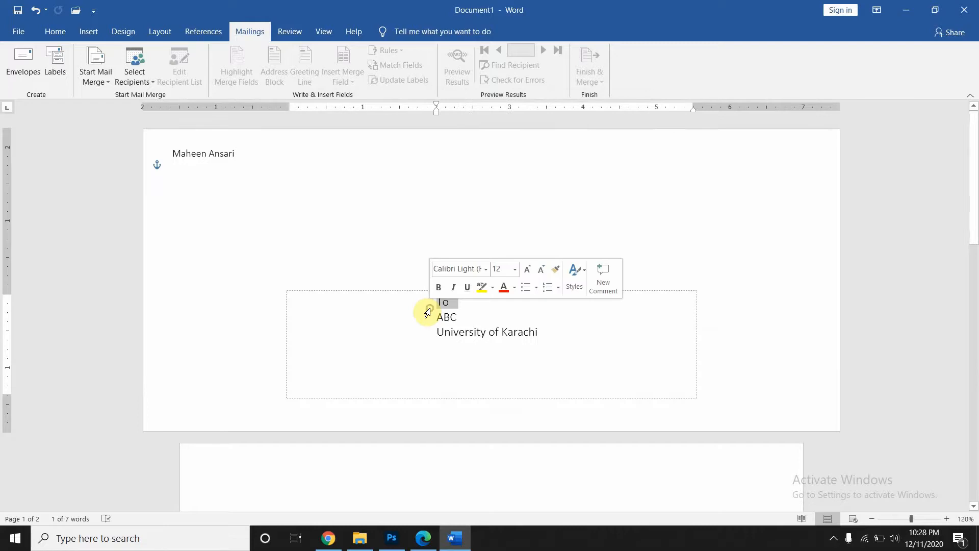
pyautogui.click(253, 149)
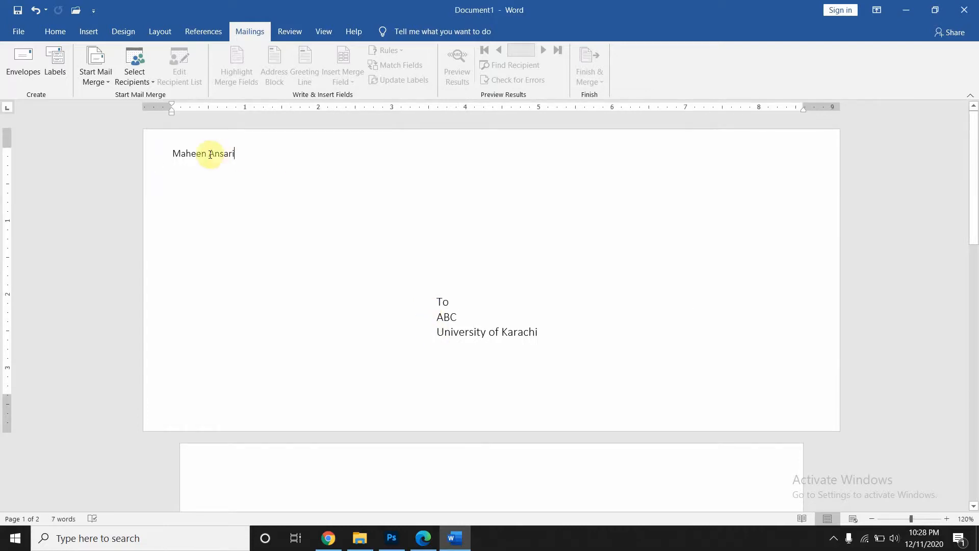
pyautogui.moveTo(171, 153); pyautogui.dragTo(250, 151)
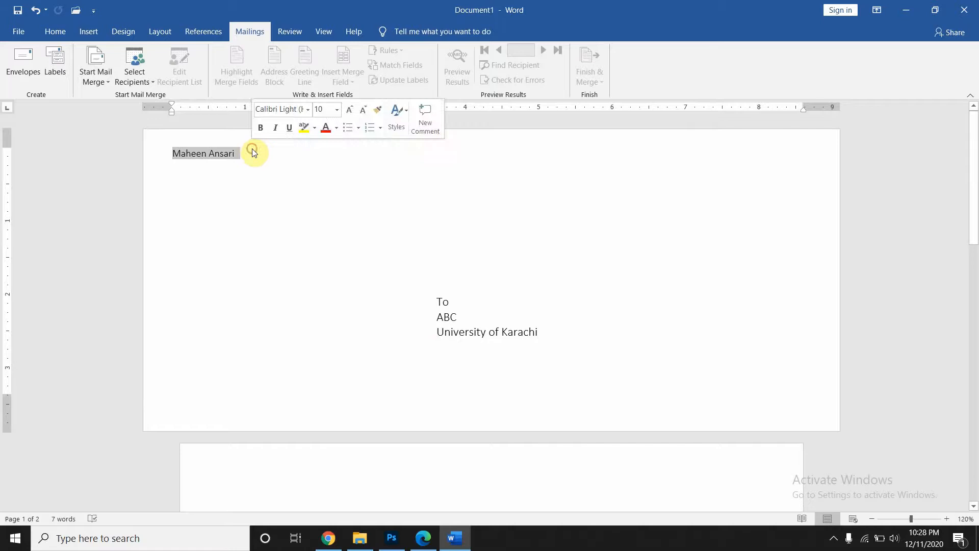
pyautogui.click(250, 151)
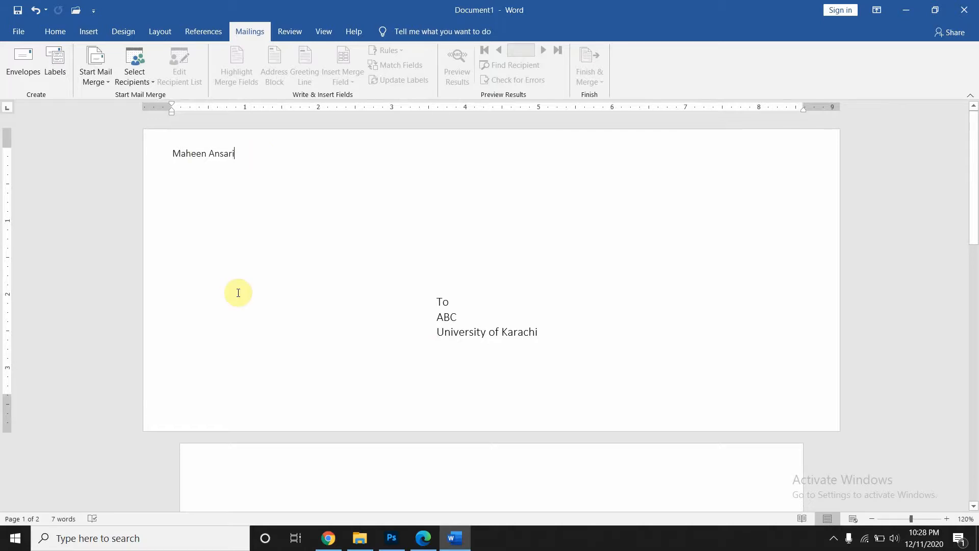
pyautogui.scroll(-1, 238, 293)
pyautogui.scroll(1, 238, 293)
pyautogui.hotkey('ctrl', 'p')
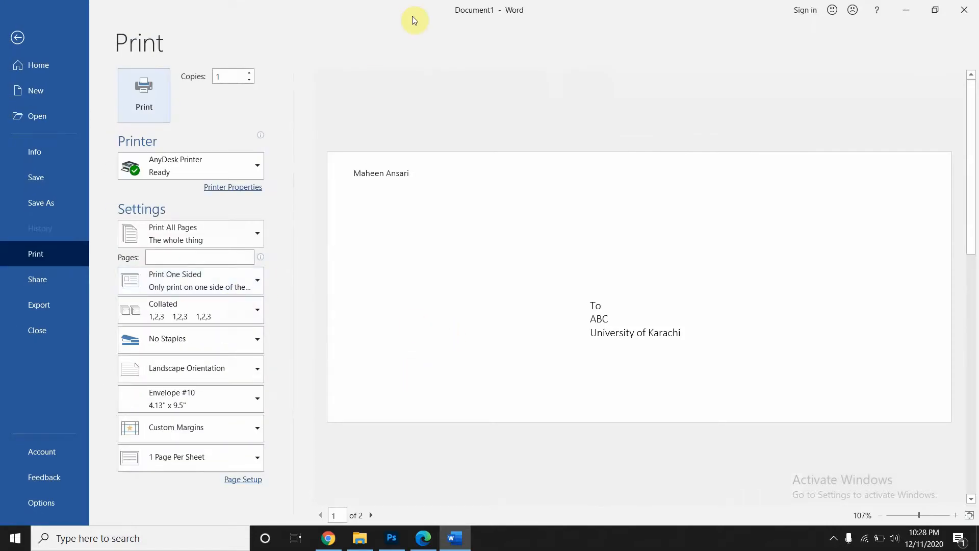
pyautogui.press('Escape')
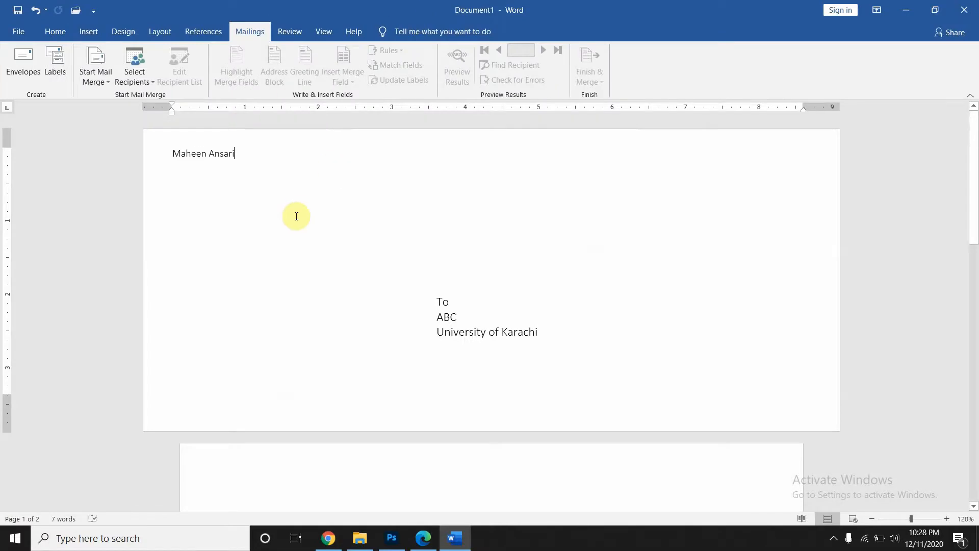
# - Set up full-page University of Karachi address labels using Microsoft 30 Per Page labels
pyautogui.click(56, 66)
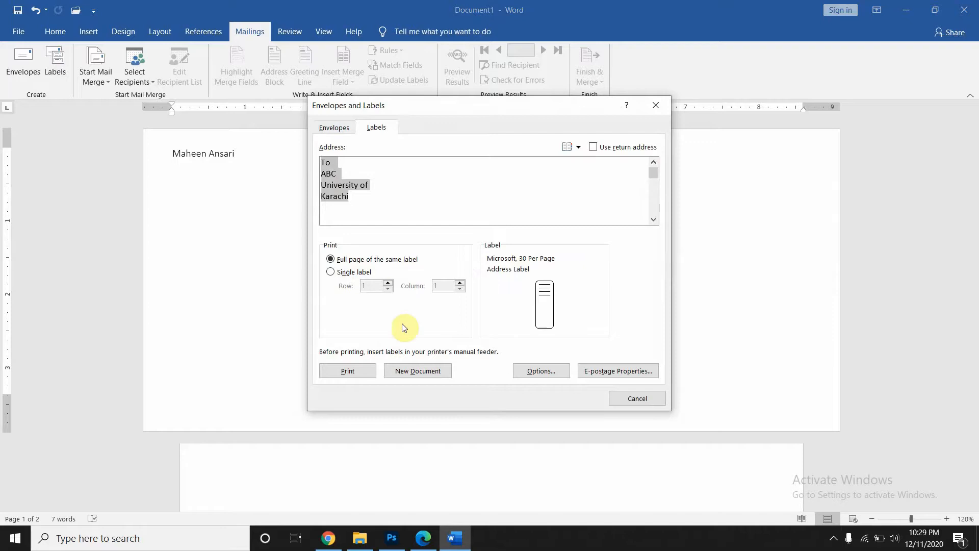
pyautogui.click(531, 372)
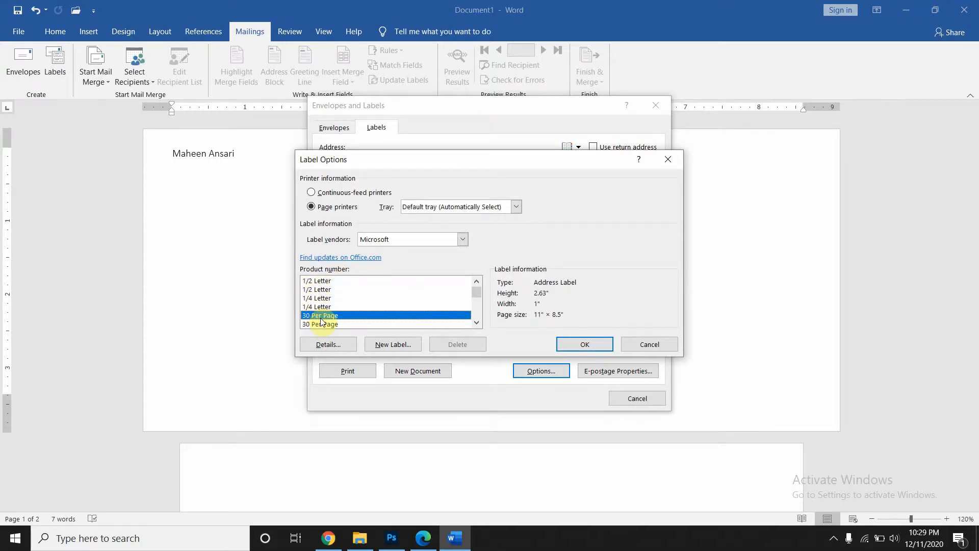
pyautogui.click(579, 345)
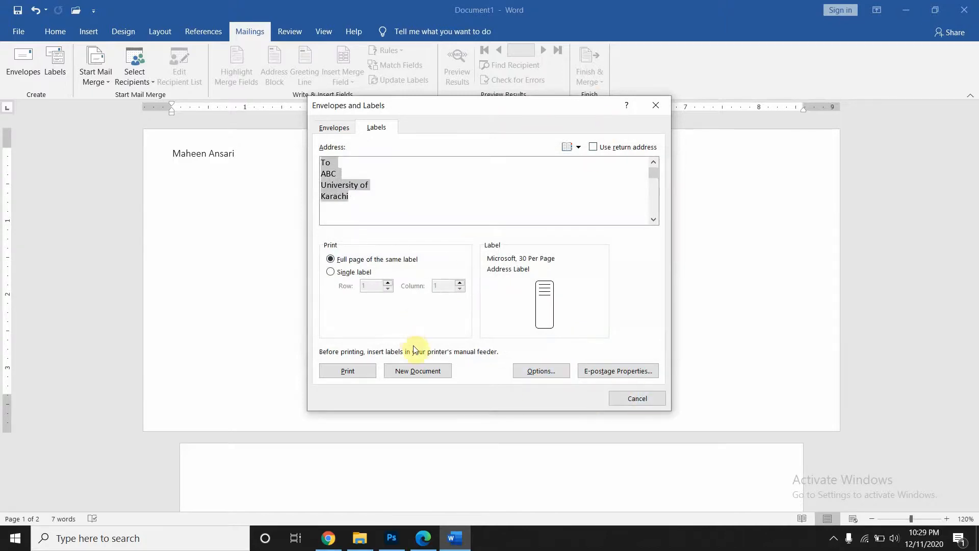
# - Generate the Labels2 document from the labels, then delete its entire label table
pyautogui.click(415, 369)
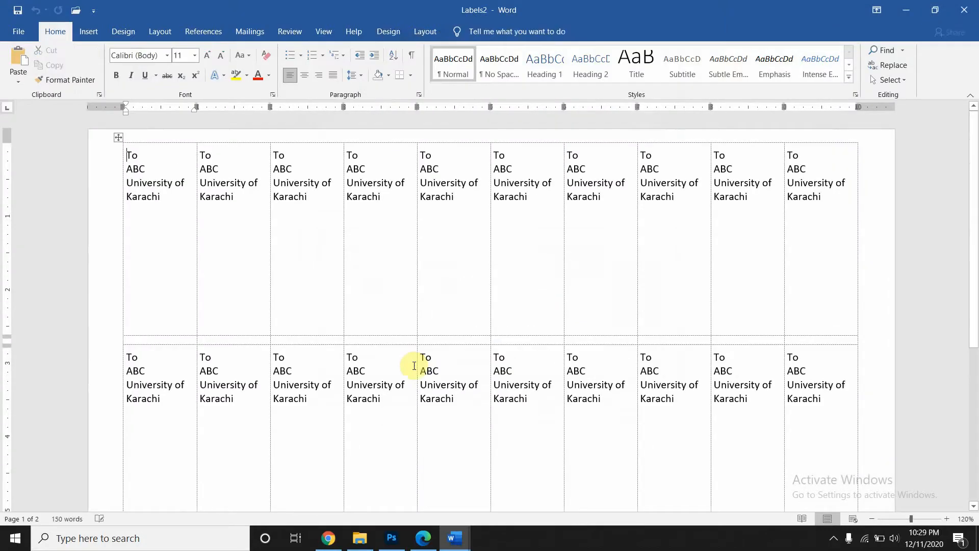
pyautogui.scroll(-5, 401, 299)
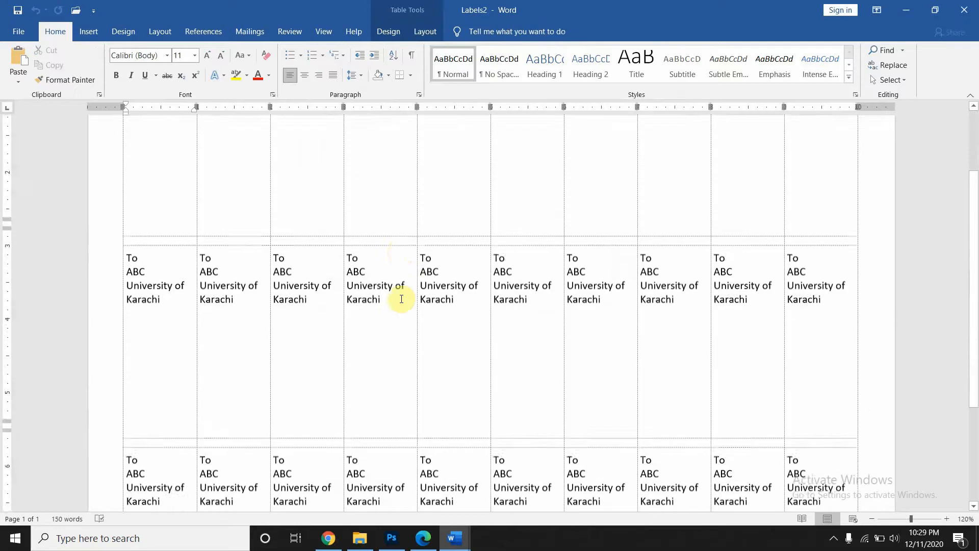
pyautogui.scroll(5, 401, 299)
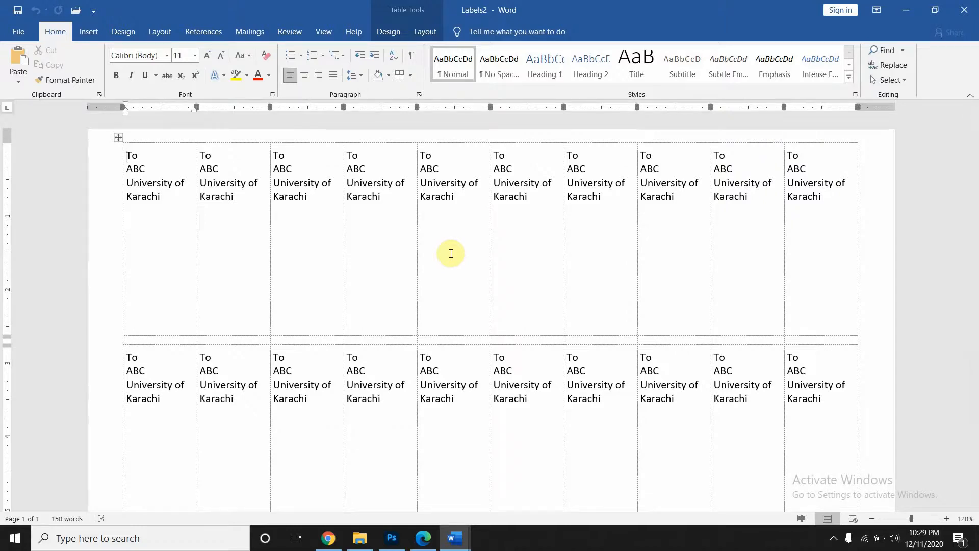
pyautogui.hotkey('ctrl', 'a')
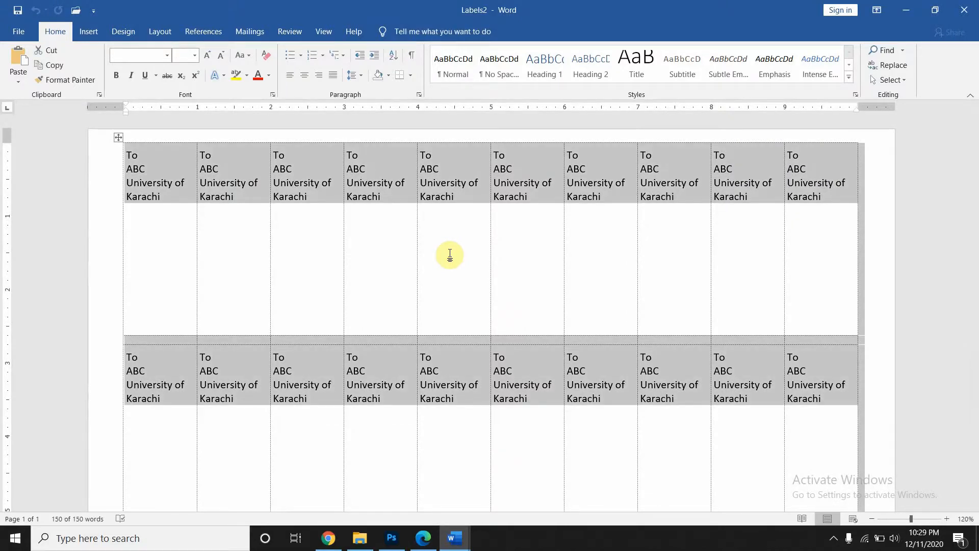
pyautogui.press('BackSpace')
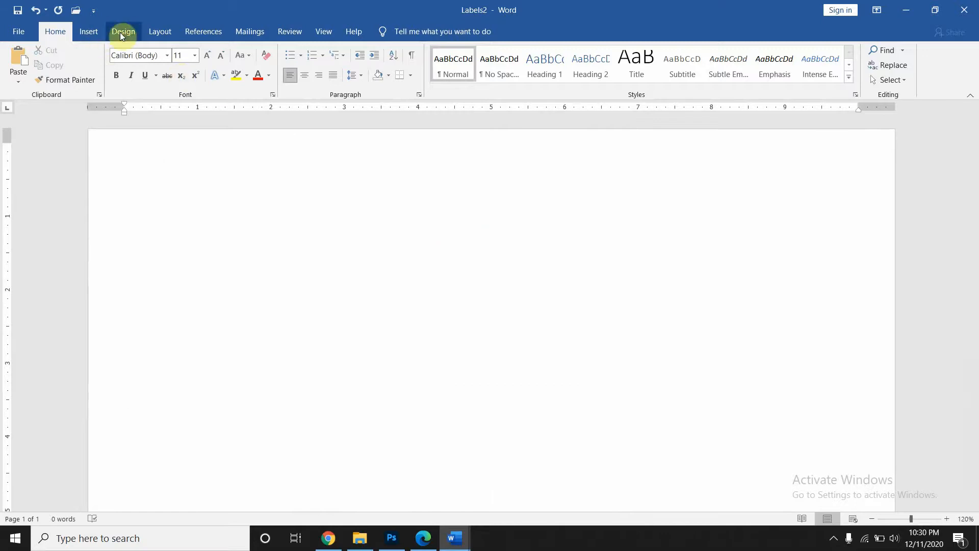
# - Choose Letters as the Start Mail Merge document type for the blank document
pyautogui.click(246, 36)
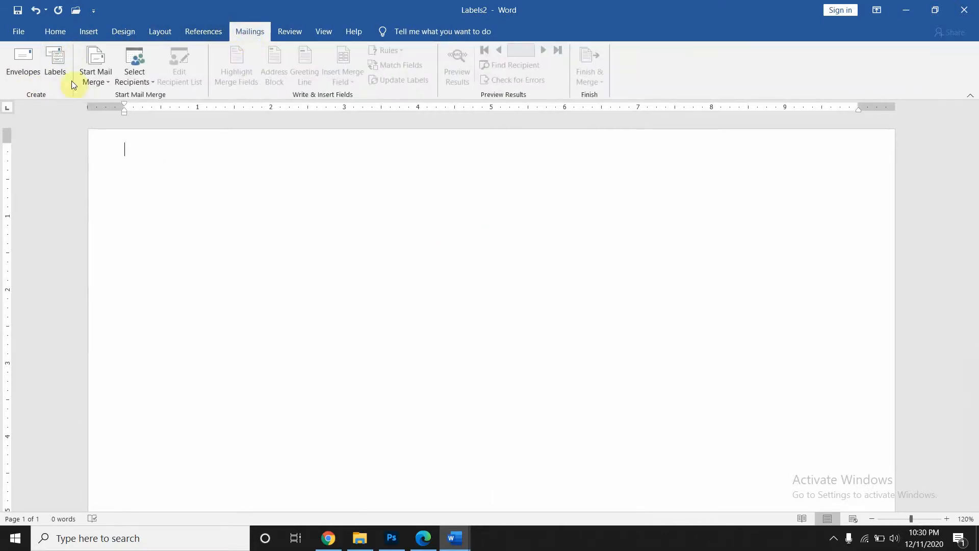
pyautogui.click(107, 86)
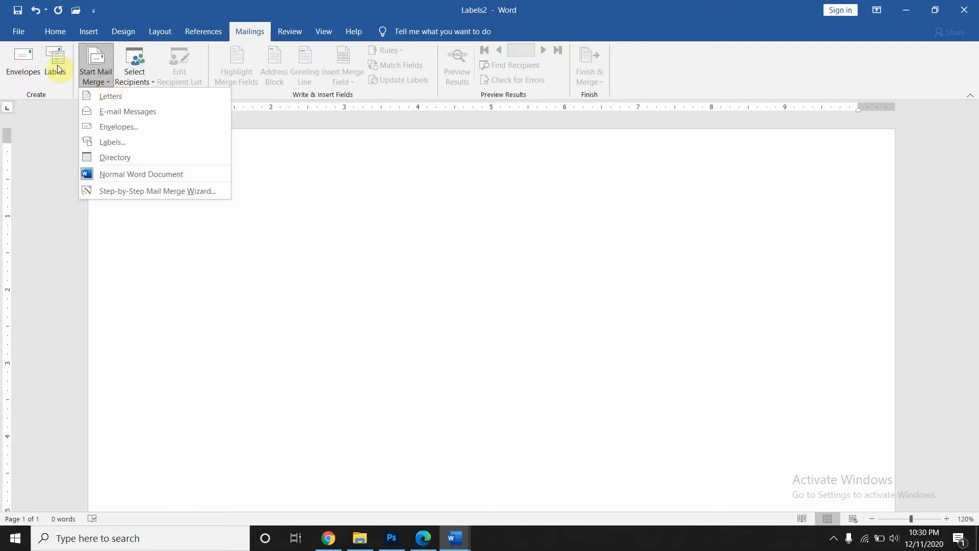
pyautogui.click(23, 64)
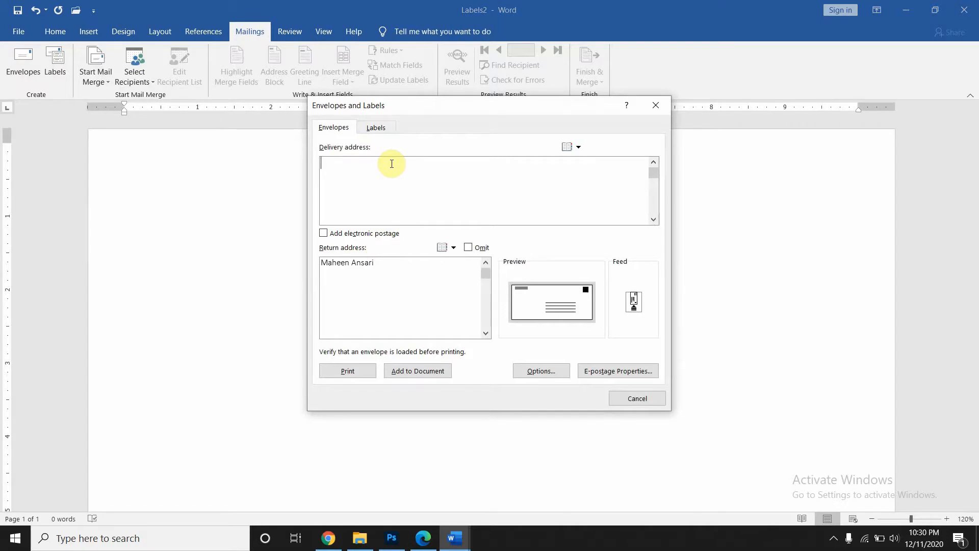
pyautogui.click(656, 107)
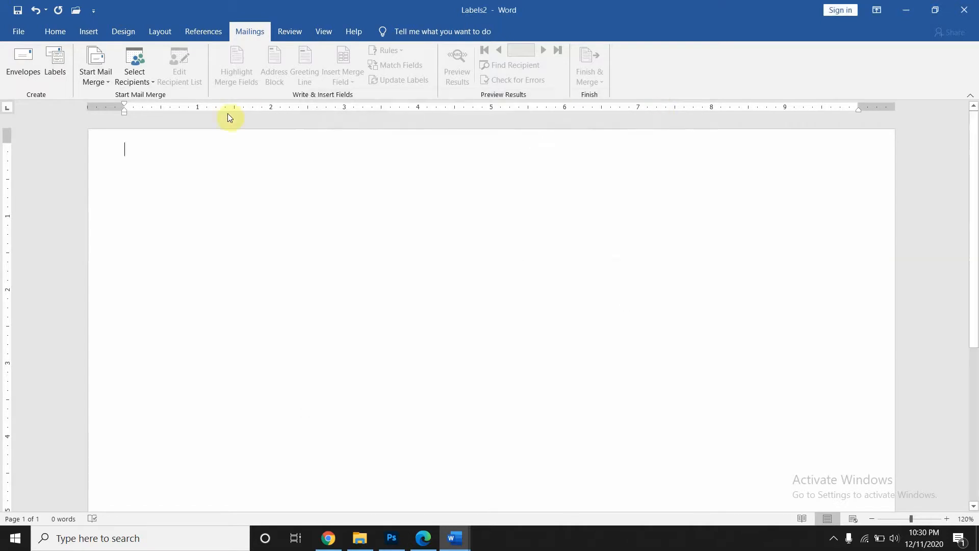
pyautogui.click(107, 83)
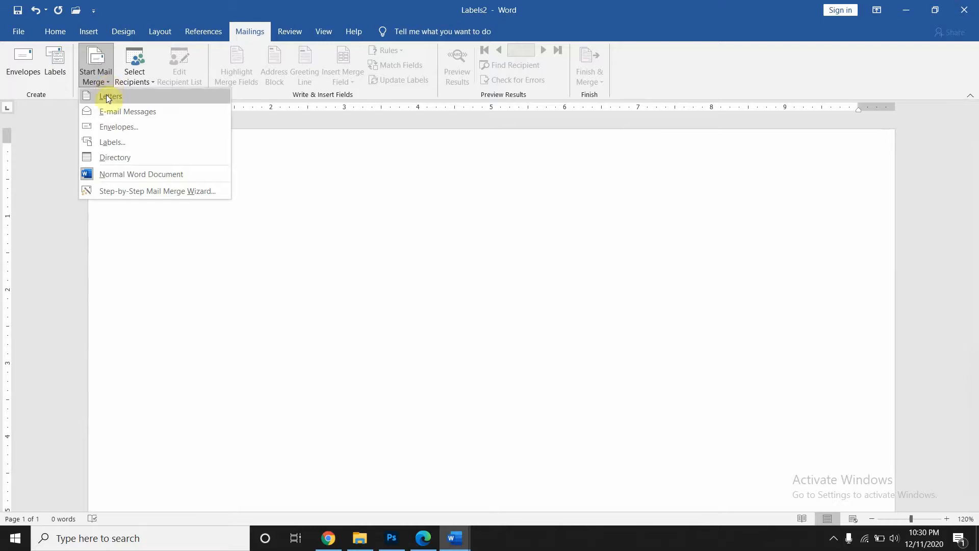
pyautogui.click(106, 95)
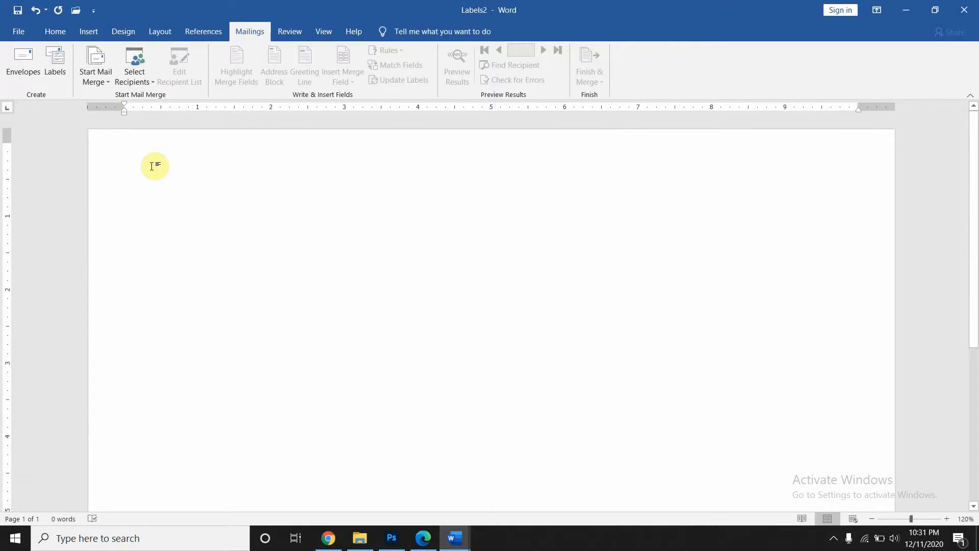
# - Paste the employment verification letter and delete its top sender address block
pyautogui.scroll(3, 152, 167)
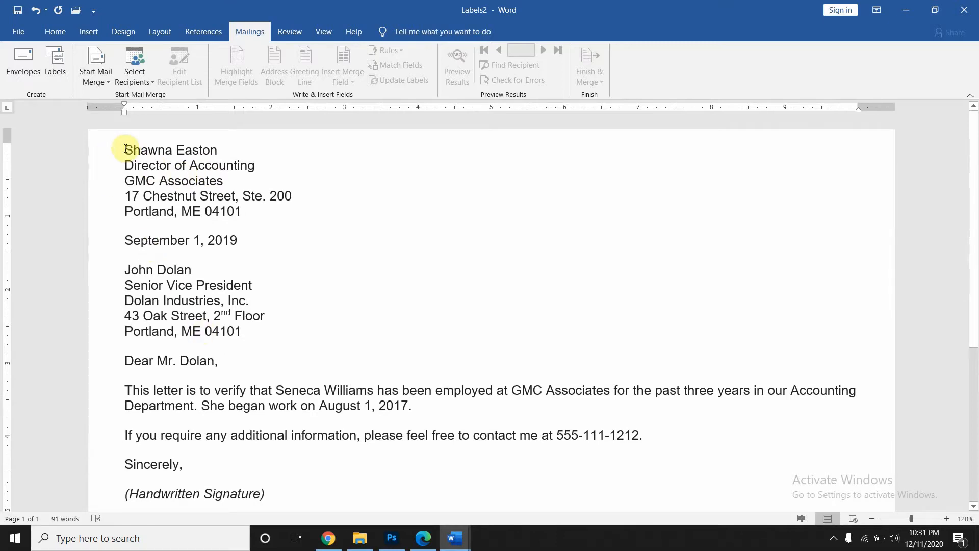
pyautogui.moveTo(125, 149); pyautogui.dragTo(284, 219)
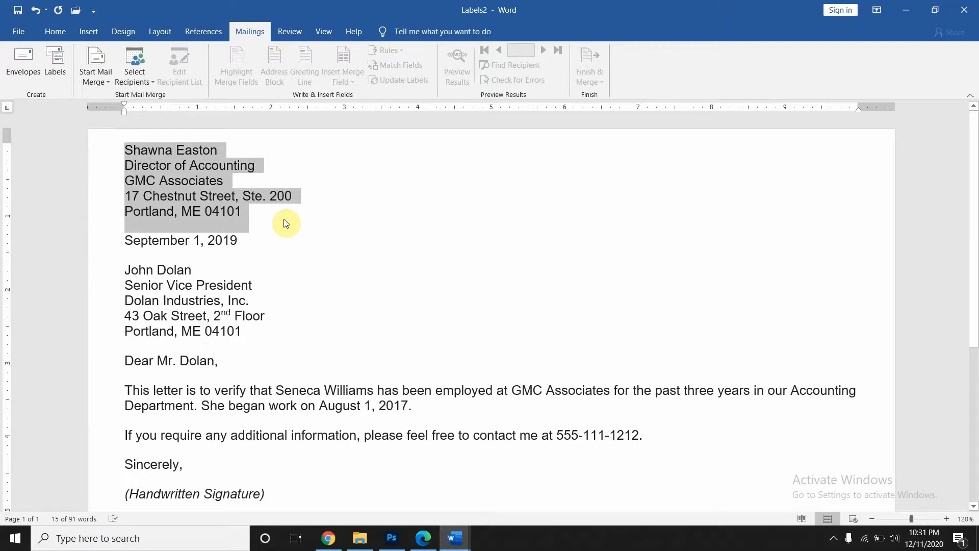
pyautogui.press('Delete')
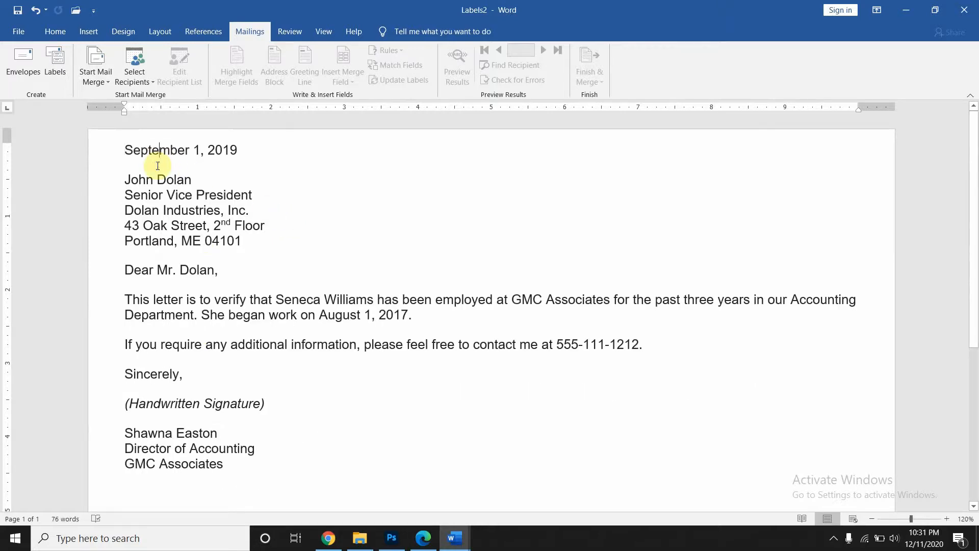
# - Add a "To" line after the date, above the recipient's address block
pyautogui.click(247, 152)
pyautogui.press('Return')
pyautogui.press('Return')
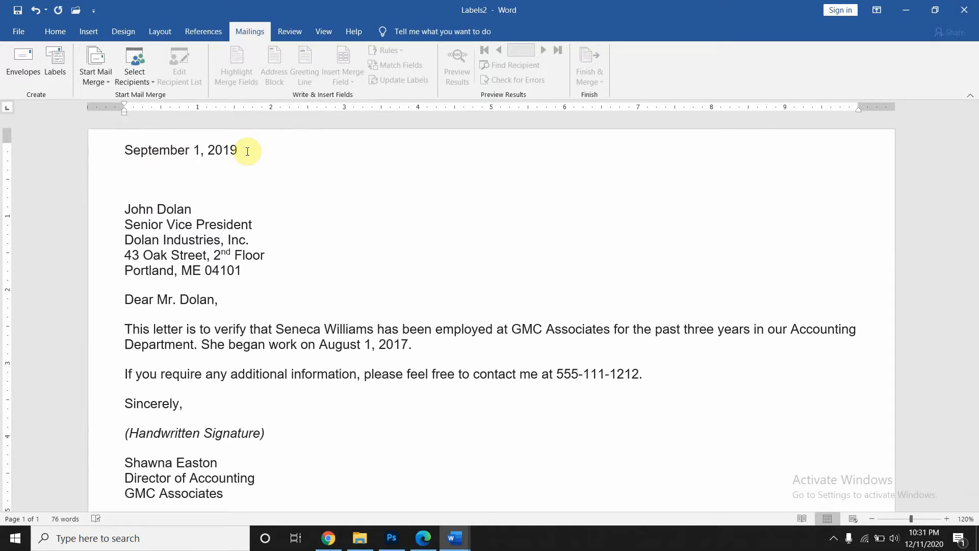
pyautogui.write('To,')
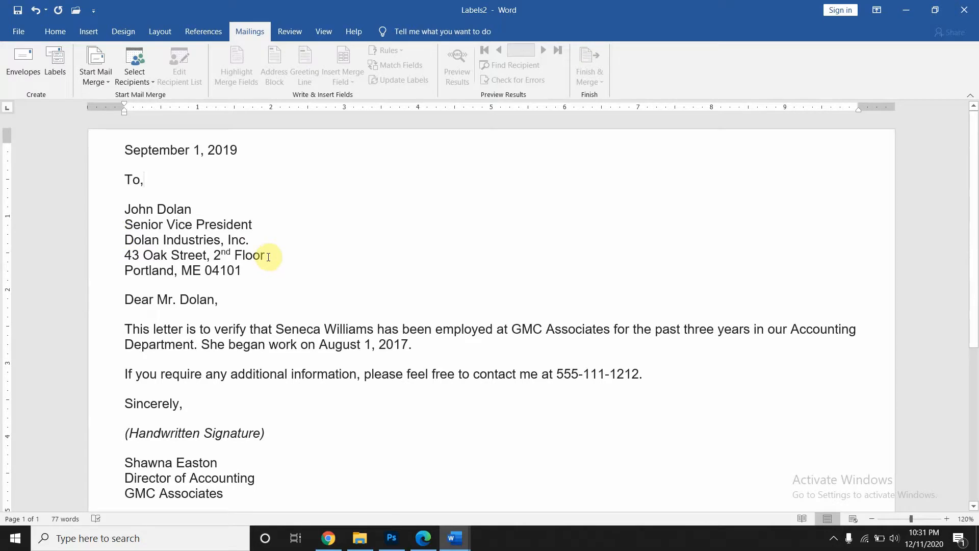
pyautogui.moveTo(203, 282); pyautogui.dragTo(133, 207)
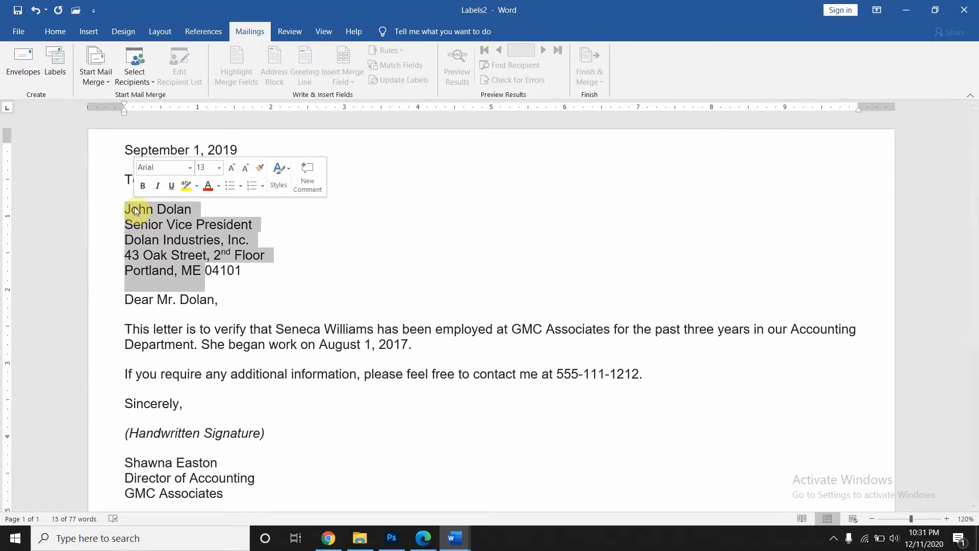
pyautogui.click(236, 270)
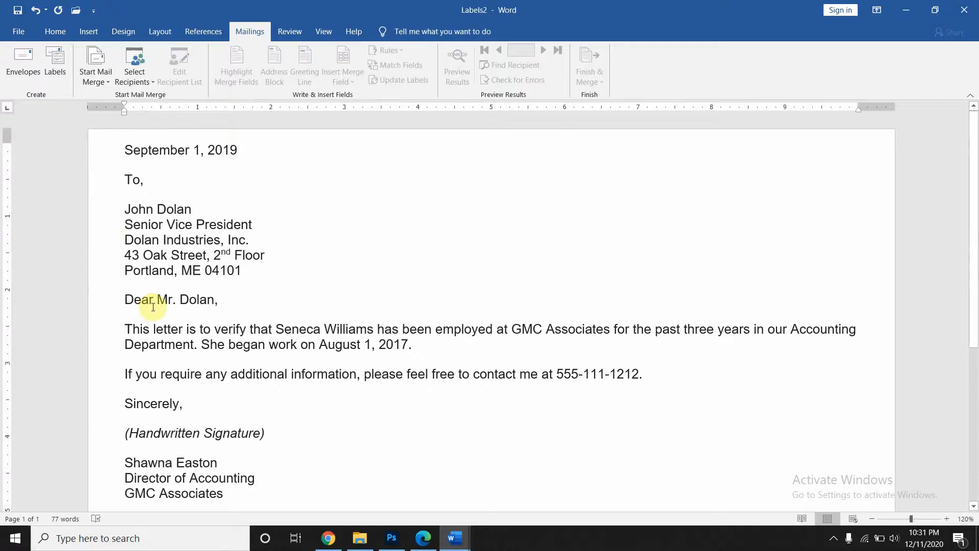
pyautogui.scroll(-1, 153, 307)
pyautogui.scroll(-3, 153, 306)
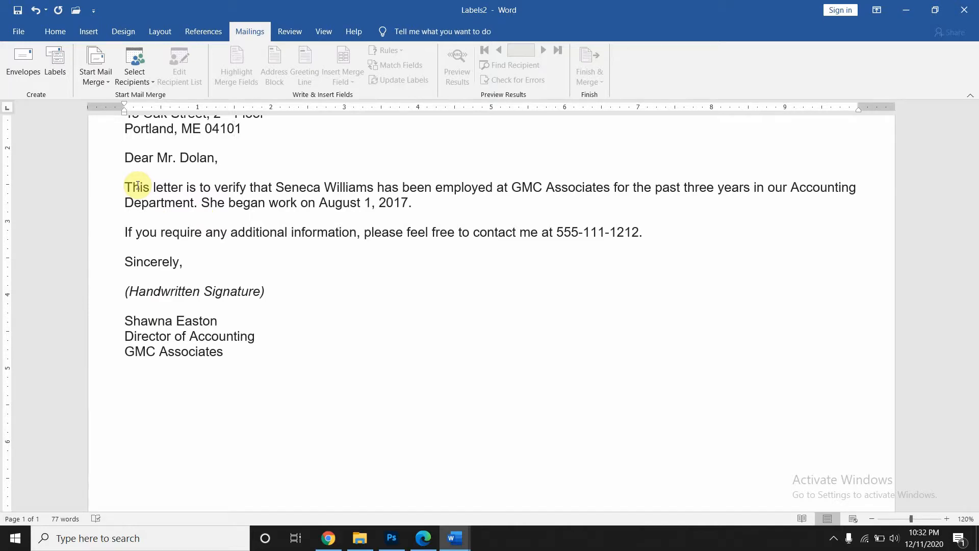
pyautogui.scroll(3, 446, 354)
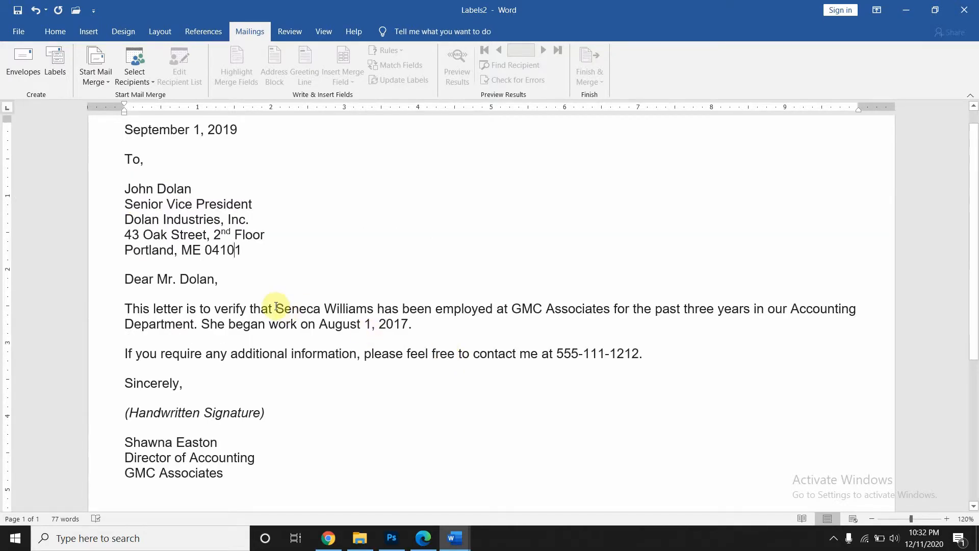
# - Replace the employee's name and the company name GMC Associates with 'Employee name' and 'Company name'
pyautogui.moveTo(274, 308); pyautogui.dragTo(371, 307)
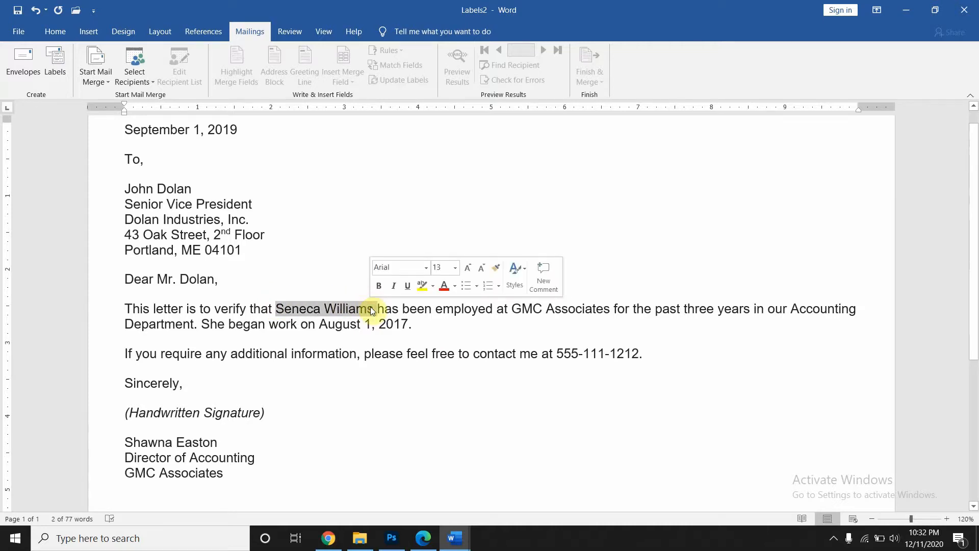
pyautogui.write('Empl')
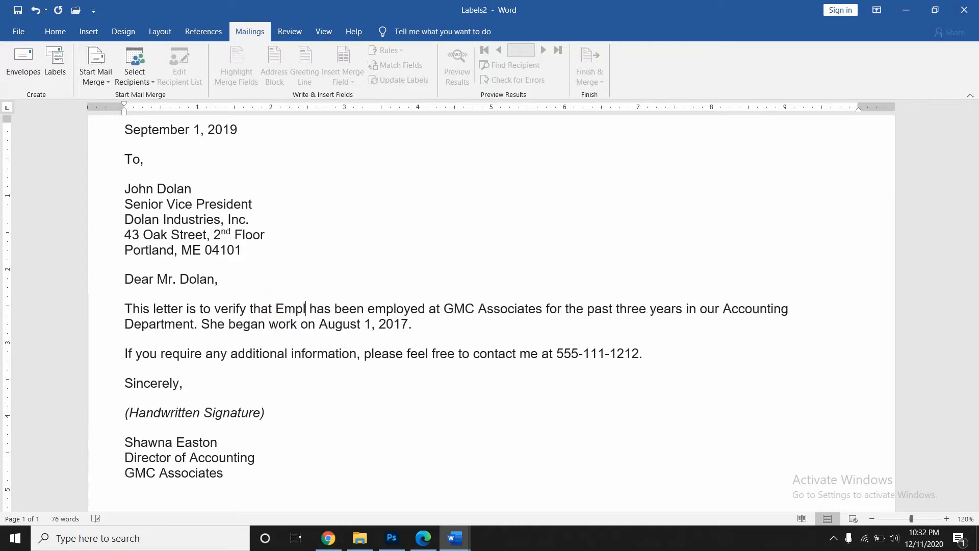
pyautogui.write('oyee na')
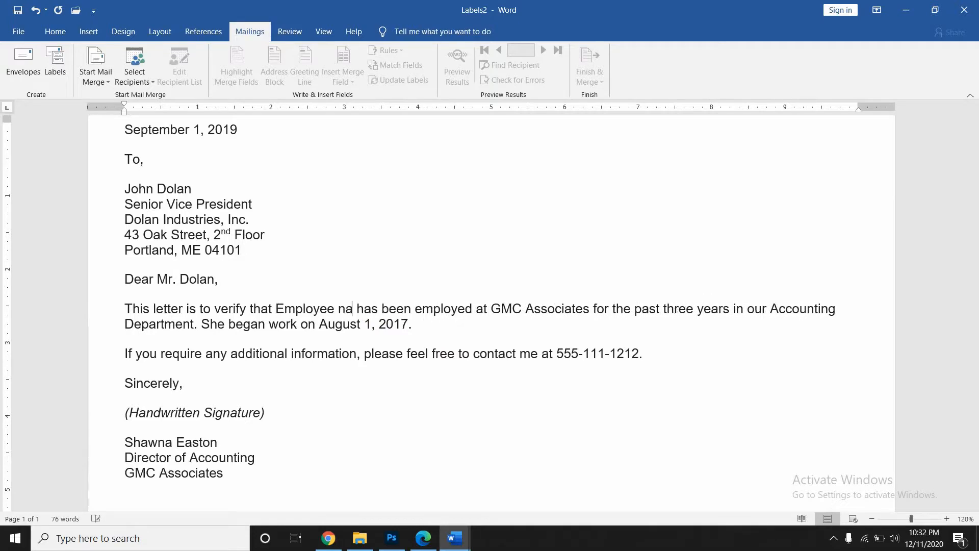
pyautogui.write('me')
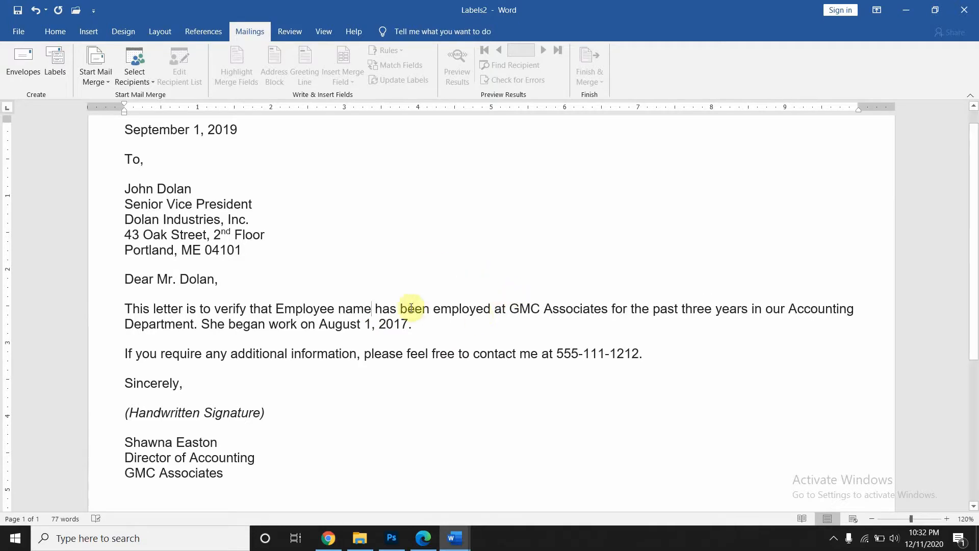
pyautogui.moveTo(509, 308); pyautogui.dragTo(591, 309)
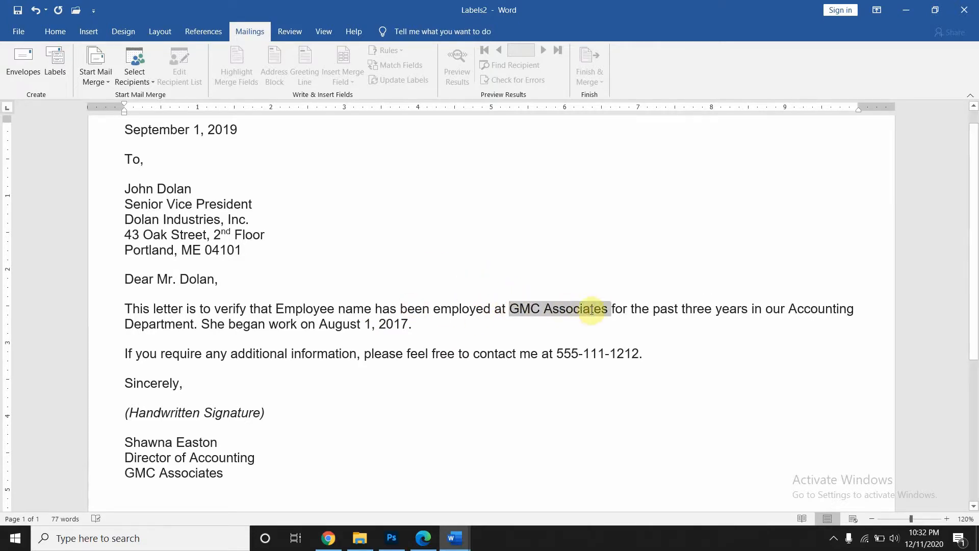
pyautogui.write('Com')
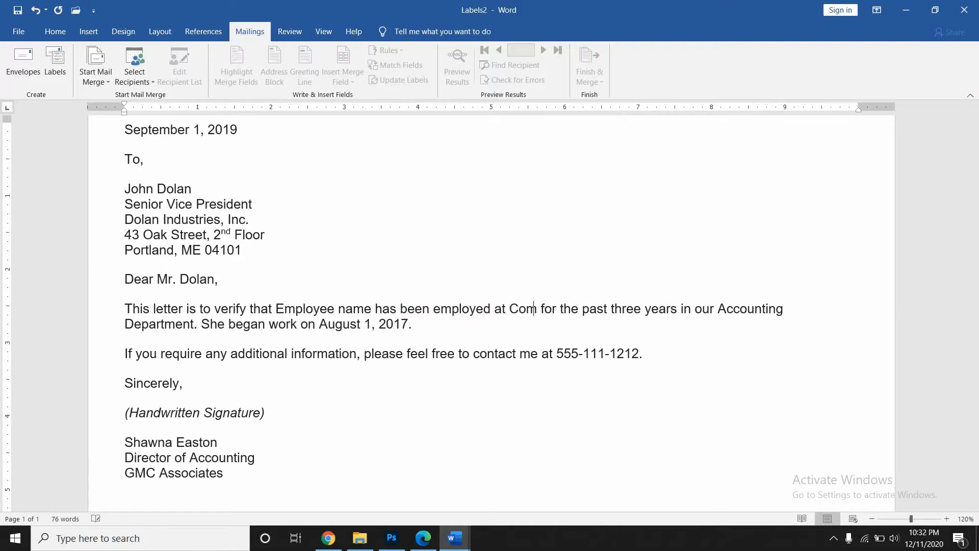
pyautogui.write('pany name')
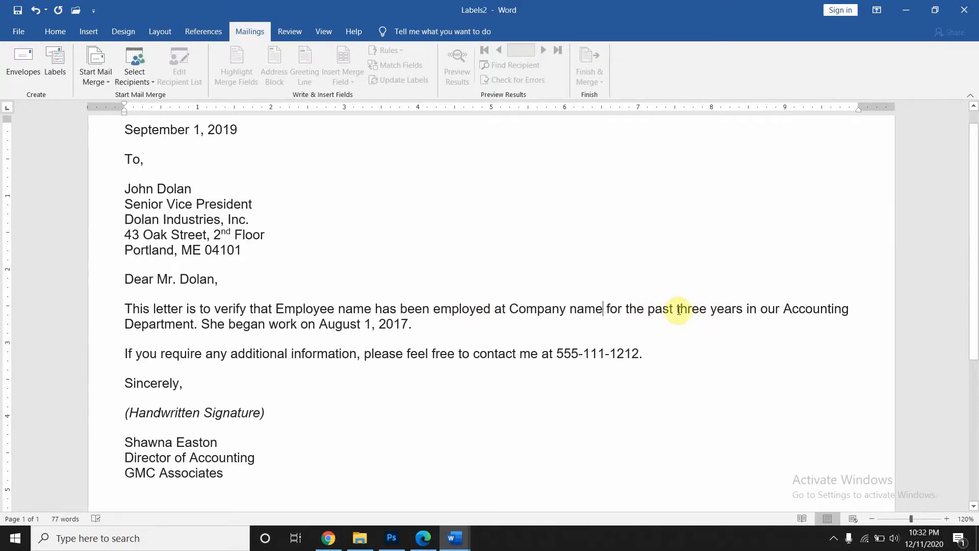
# - Replace the start date August 1, 2017 with 'Starting date' and the phone number with 'Contact no'
pyautogui.moveTo(684, 310); pyautogui.dragTo(733, 310)
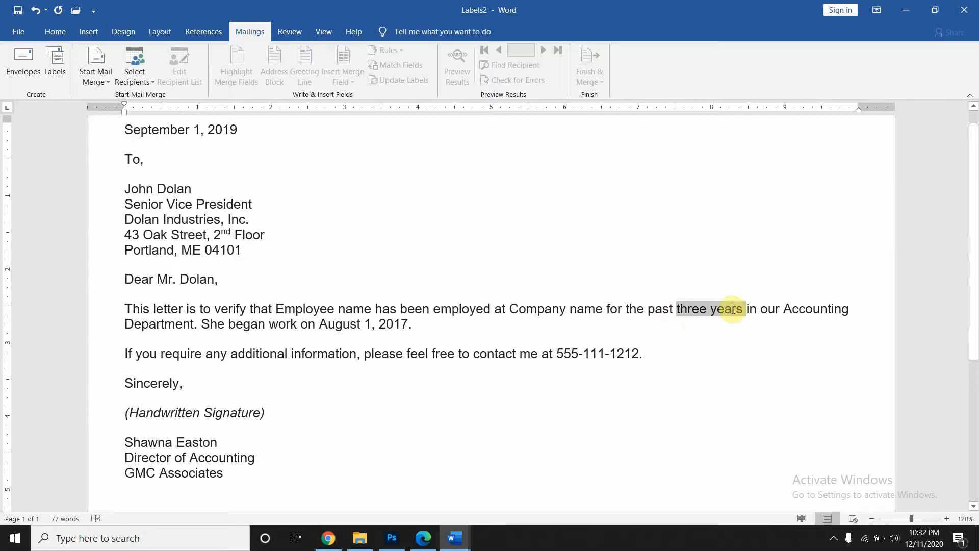
pyautogui.click(667, 336)
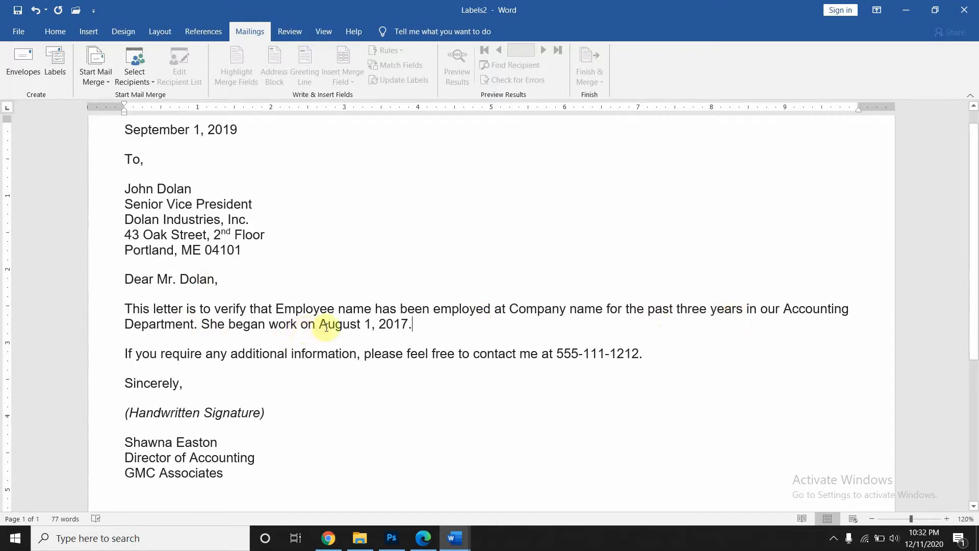
pyautogui.moveTo(320, 326); pyautogui.dragTo(390, 323)
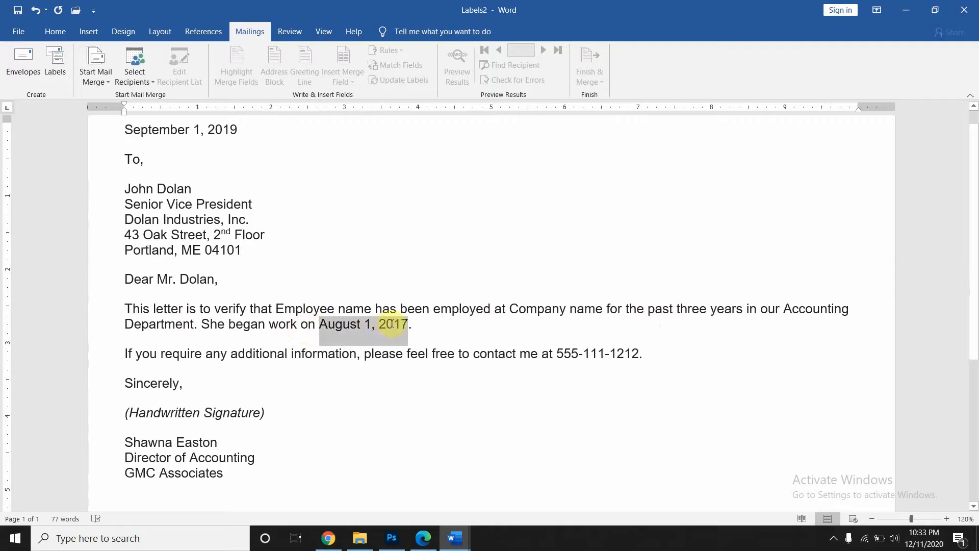
pyautogui.write('Star')
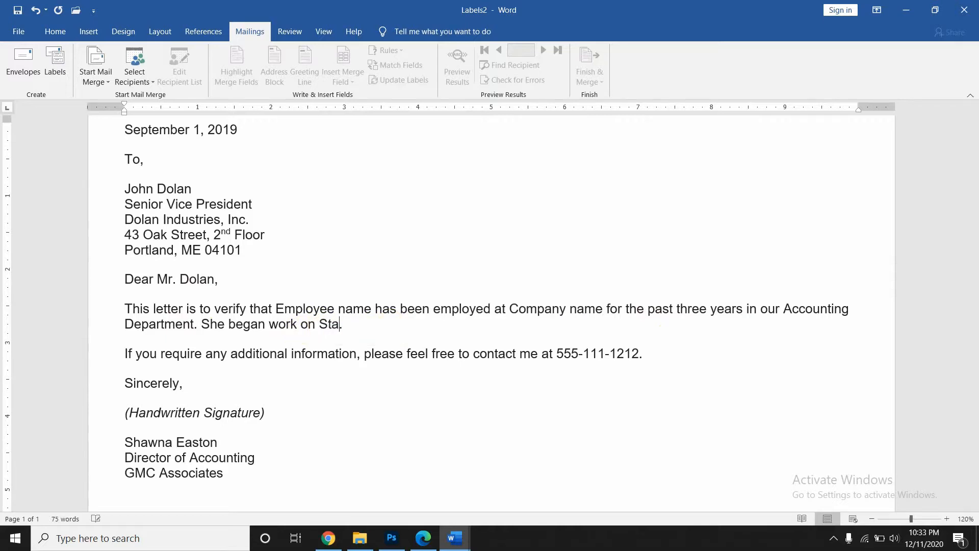
pyautogui.write('ting date')
pyautogui.click(354, 389)
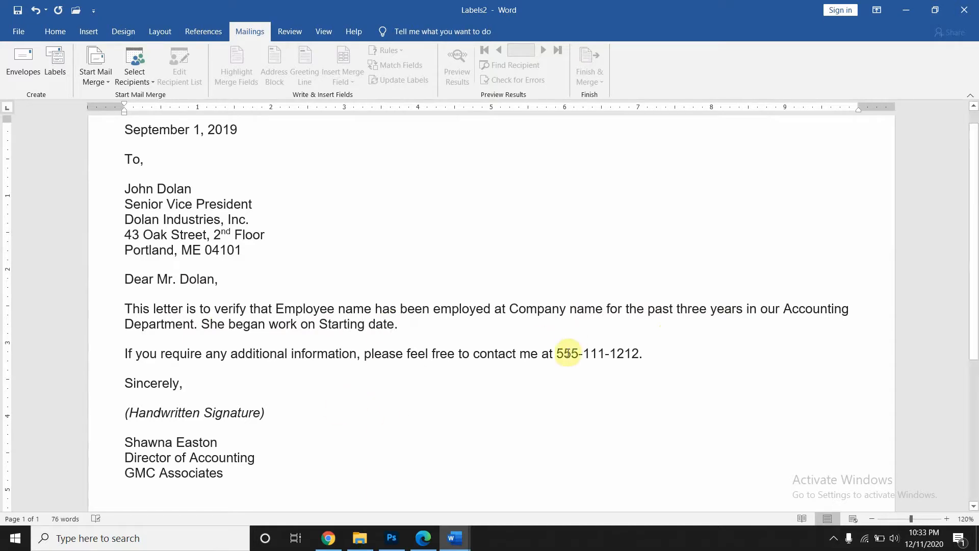
pyautogui.moveTo(556, 353); pyautogui.dragTo(637, 356)
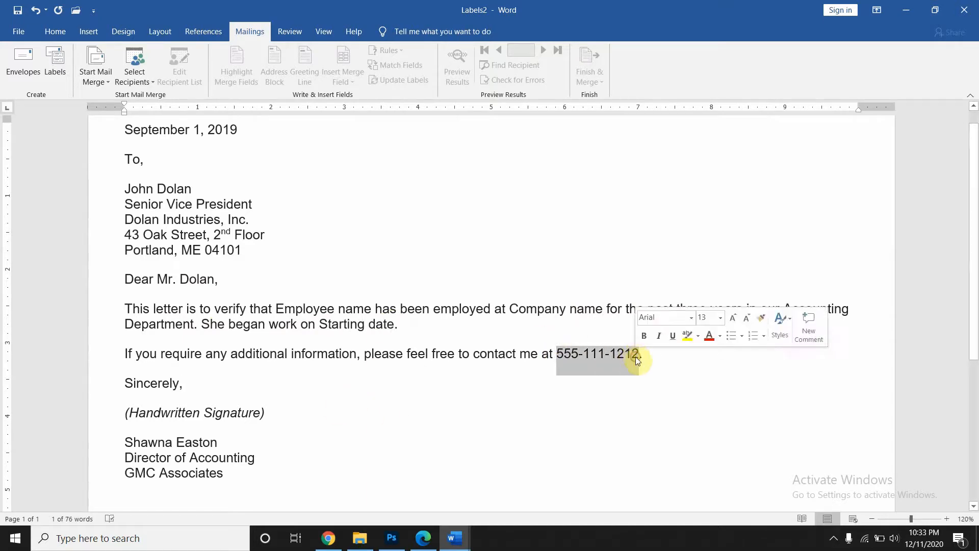
pyautogui.write('Contac')
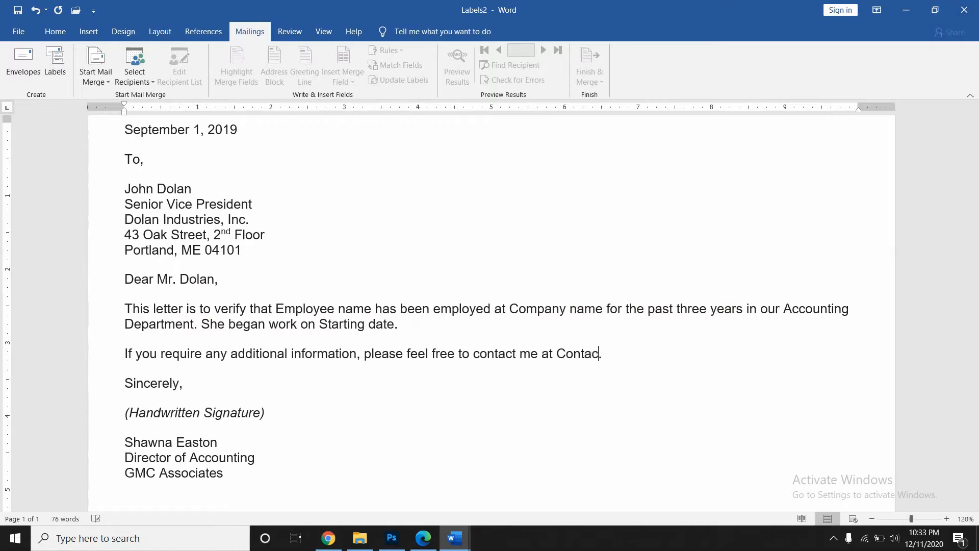
pyautogui.write('t no')
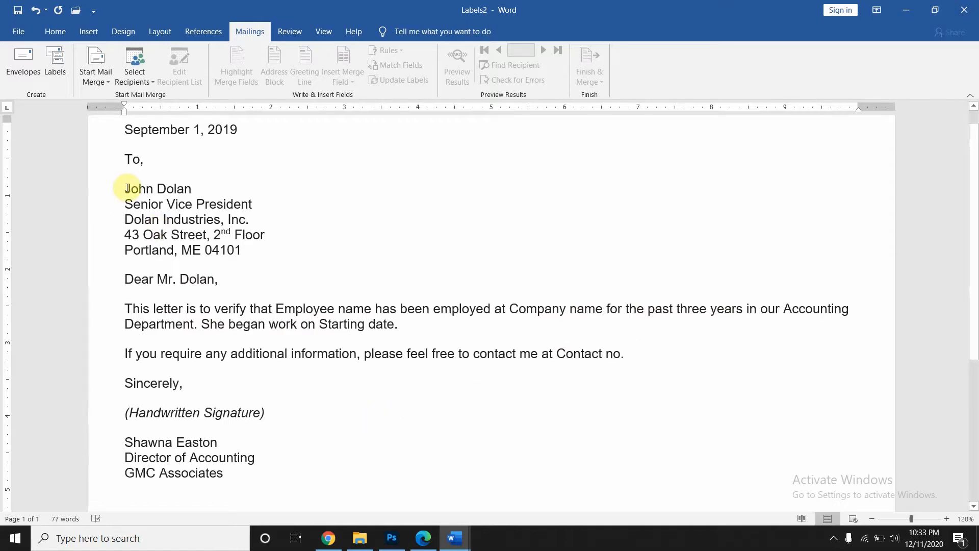
# - Replace the recipient's name and title lines with 'Name' and 'Designation', adding a line break
pyautogui.moveTo(125, 189); pyautogui.dragTo(194, 189)
pyautogui.write('N')
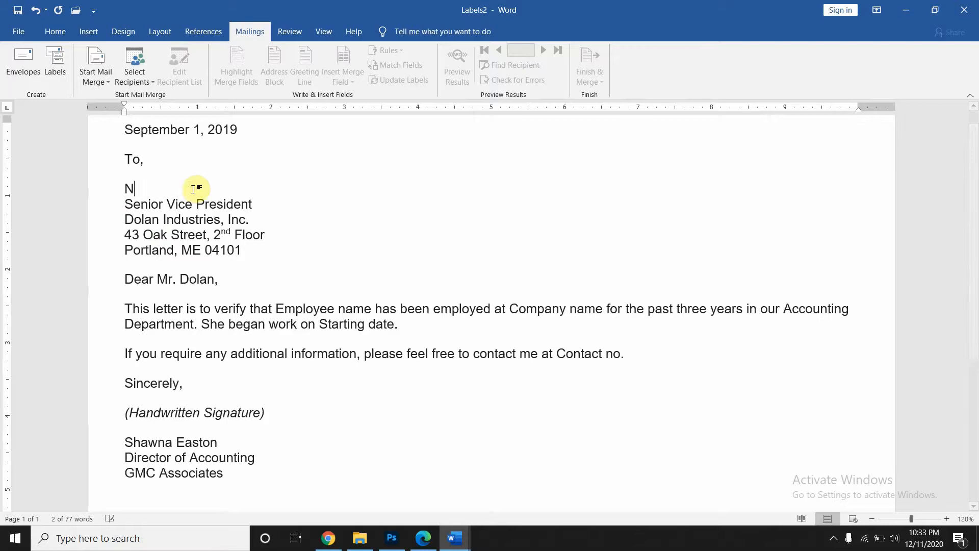
pyautogui.write('ame')
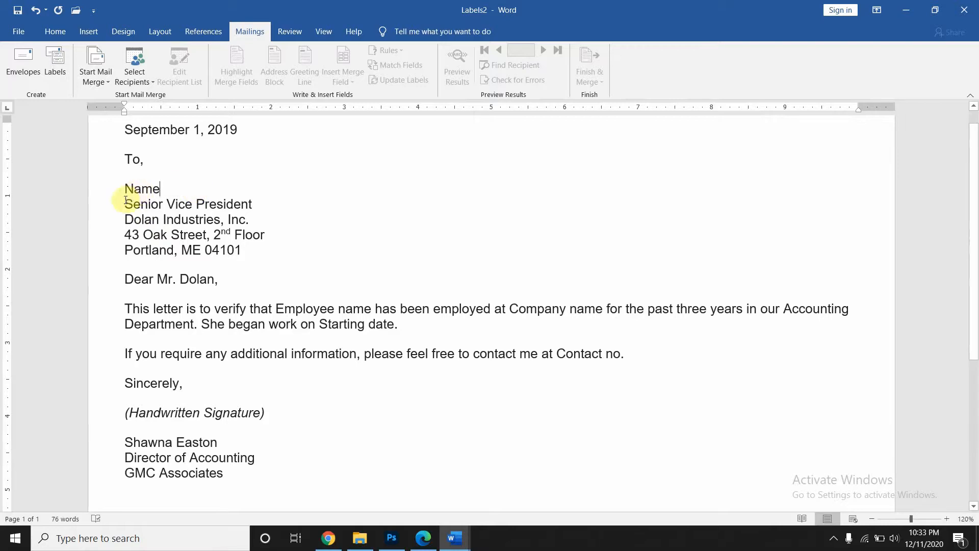
pyautogui.moveTo(125, 204); pyautogui.dragTo(258, 206)
pyautogui.write('De')
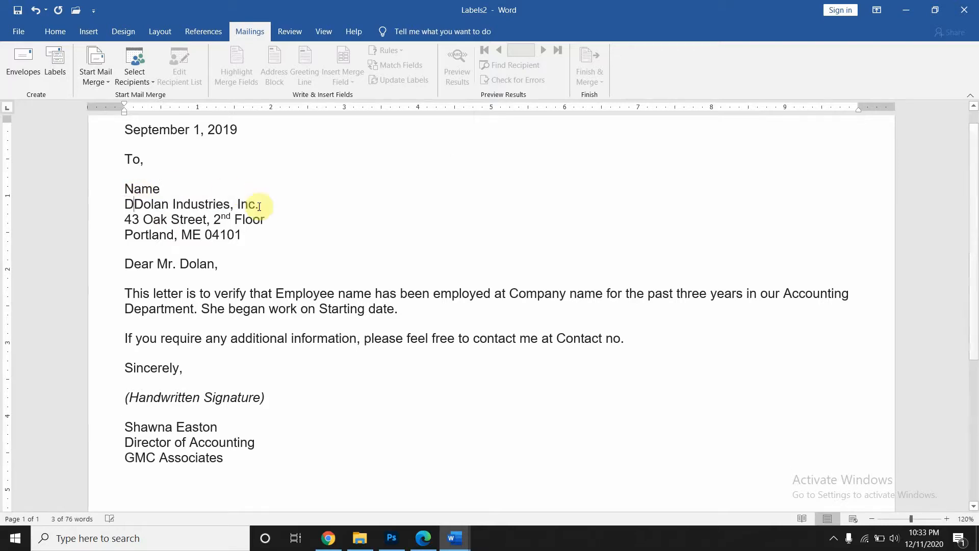
pyautogui.write('signat')
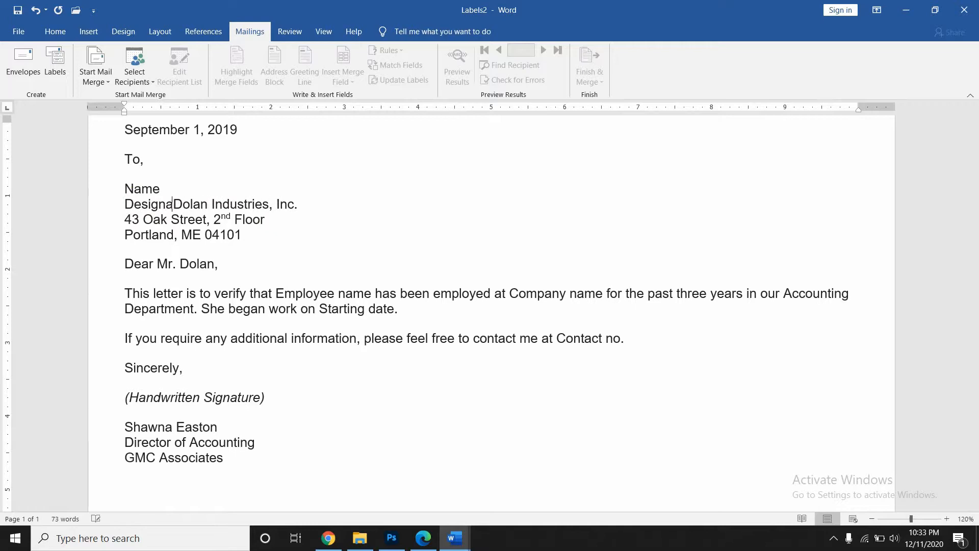
pyautogui.write('ion')
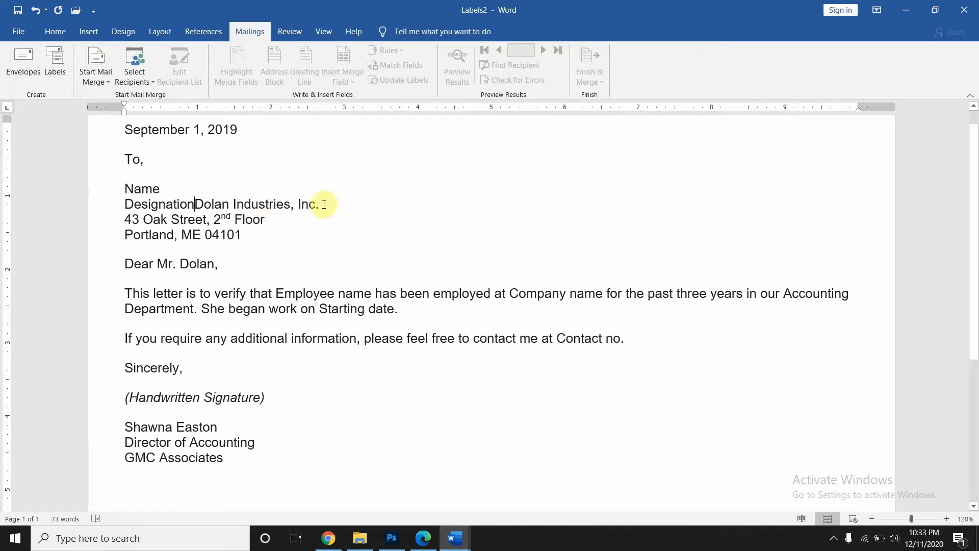
pyautogui.press('Return')
pyautogui.press('Return')
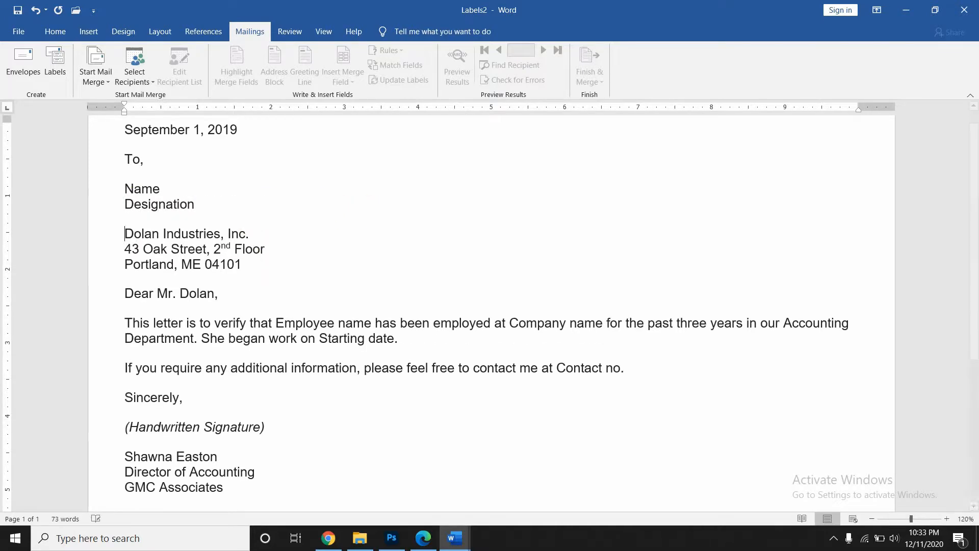
# - Replace the company and address lines with 'company name' and 'Address', adding a blank line before the greeting
pyautogui.moveTo(251, 234); pyautogui.dragTo(132, 232)
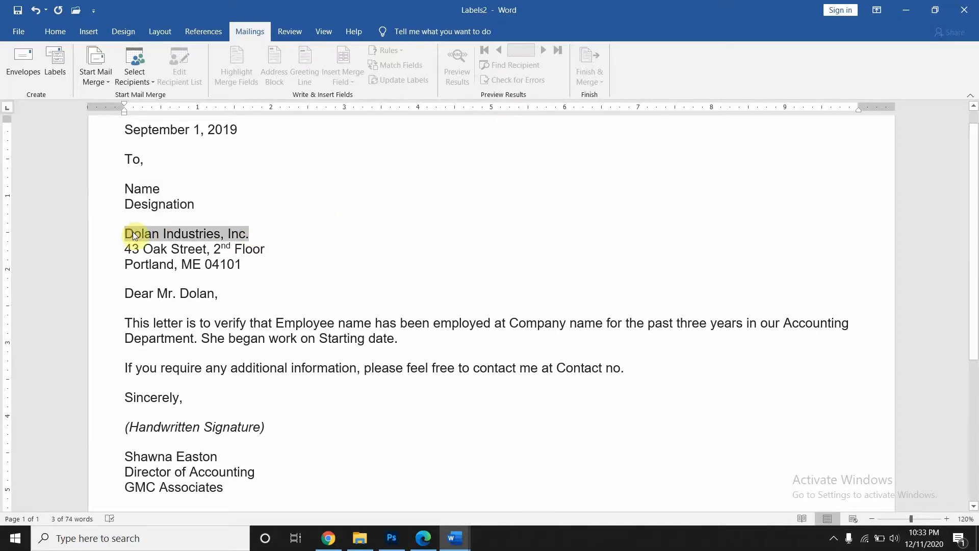
pyautogui.write('company ')
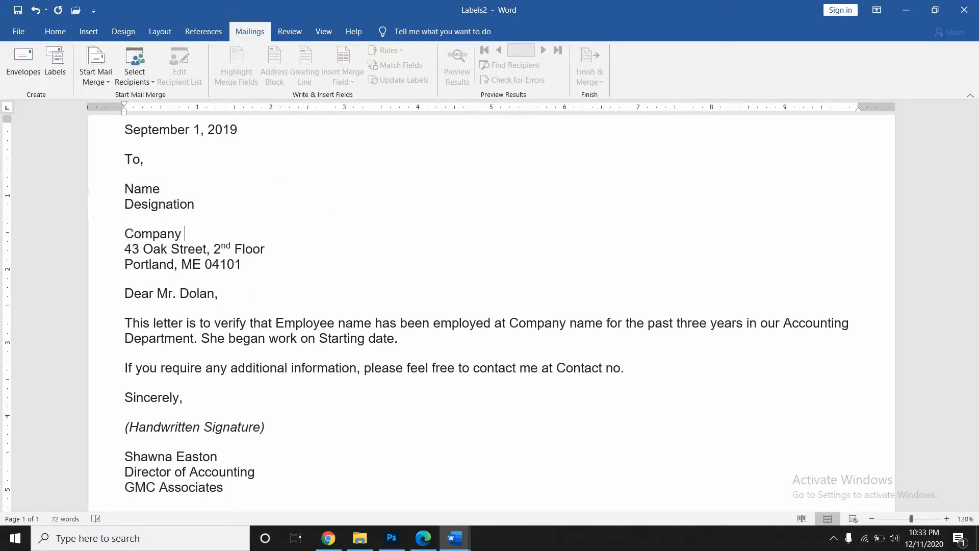
pyautogui.write('name')
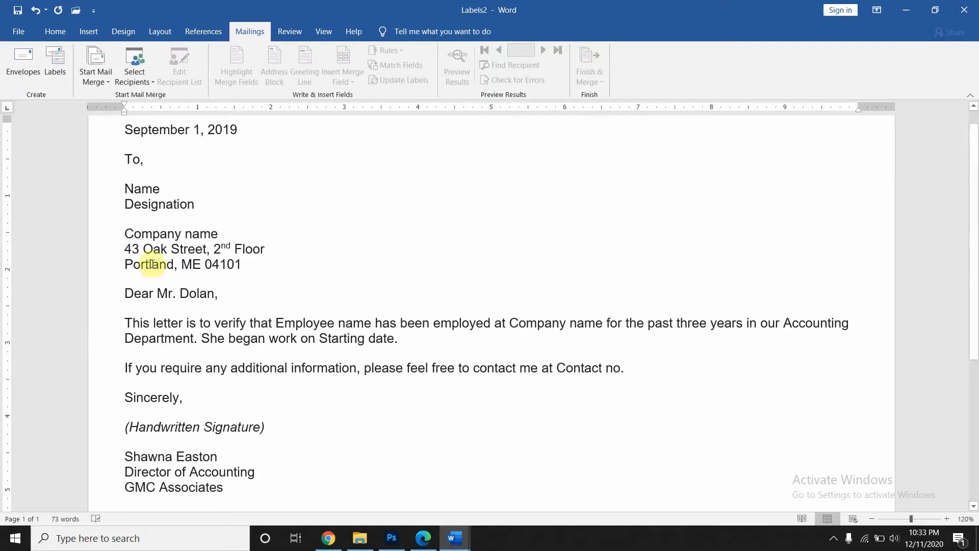
pyautogui.moveTo(250, 264); pyautogui.dragTo(120, 251)
pyautogui.write('Address')
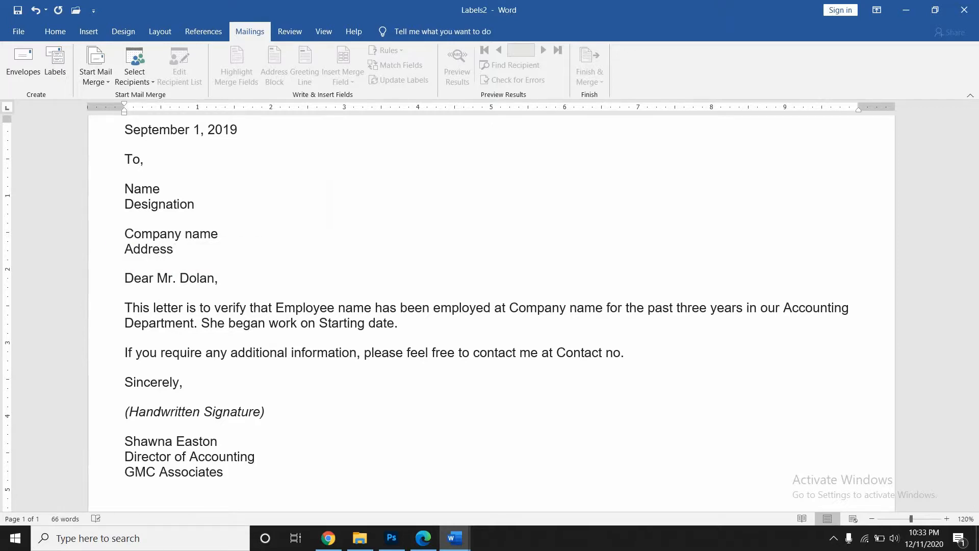
pyautogui.press('Return')
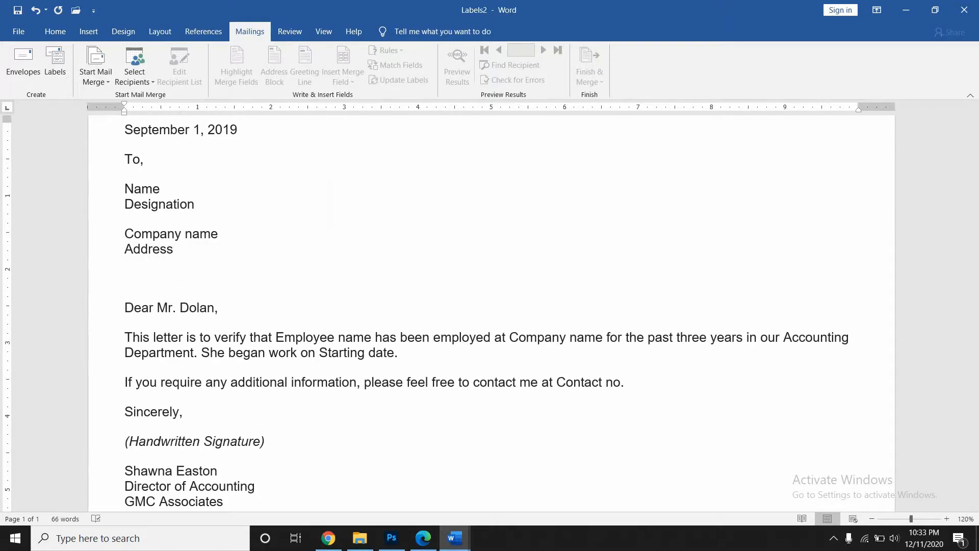
pyautogui.moveTo(218, 307); pyautogui.dragTo(157, 306)
pyautogui.write('Name')
pyautogui.scroll(-4, 332, 417)
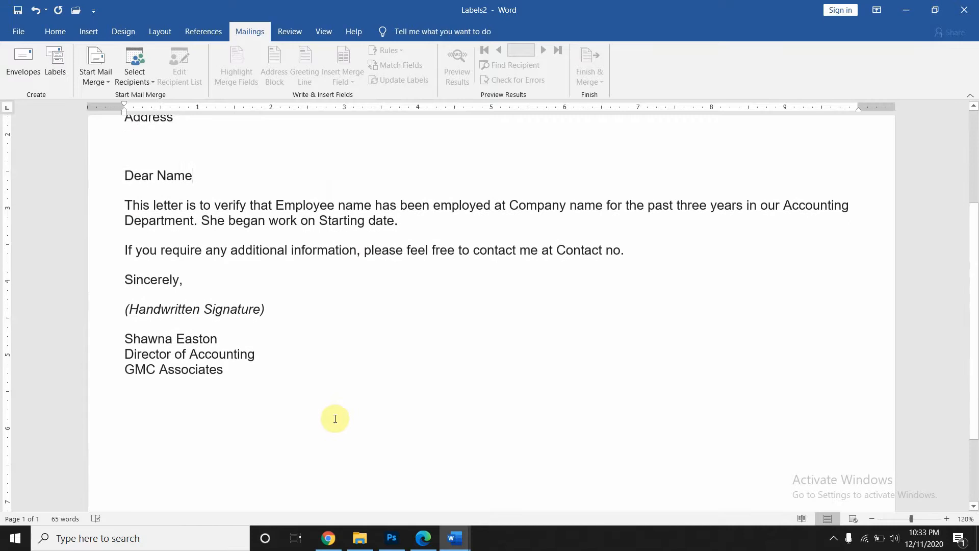
pyautogui.scroll(-1, 336, 419)
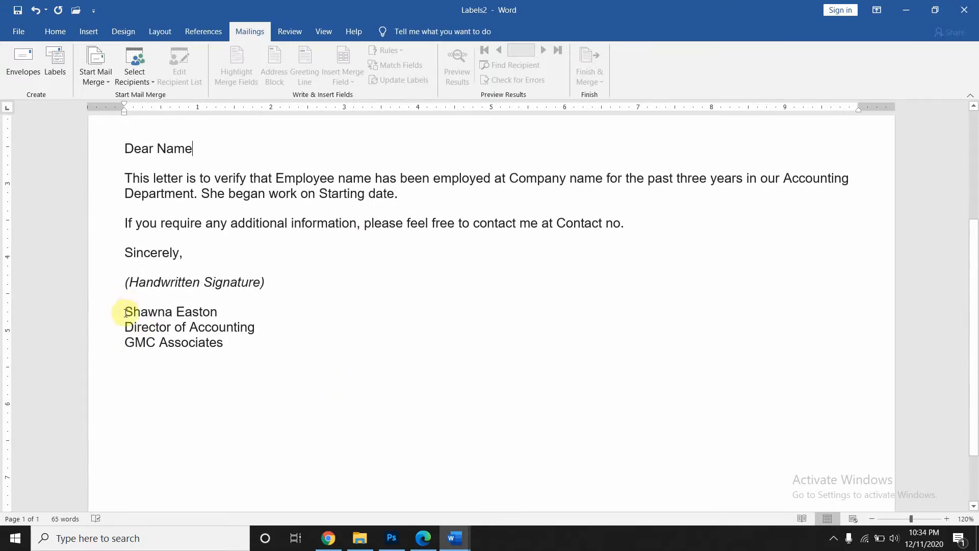
pyautogui.moveTo(125, 308)
pyautogui.mouseDown()
pyautogui.moveTo(280, 318)
pyautogui.moveTo(270, 344)
pyautogui.mouseUp()
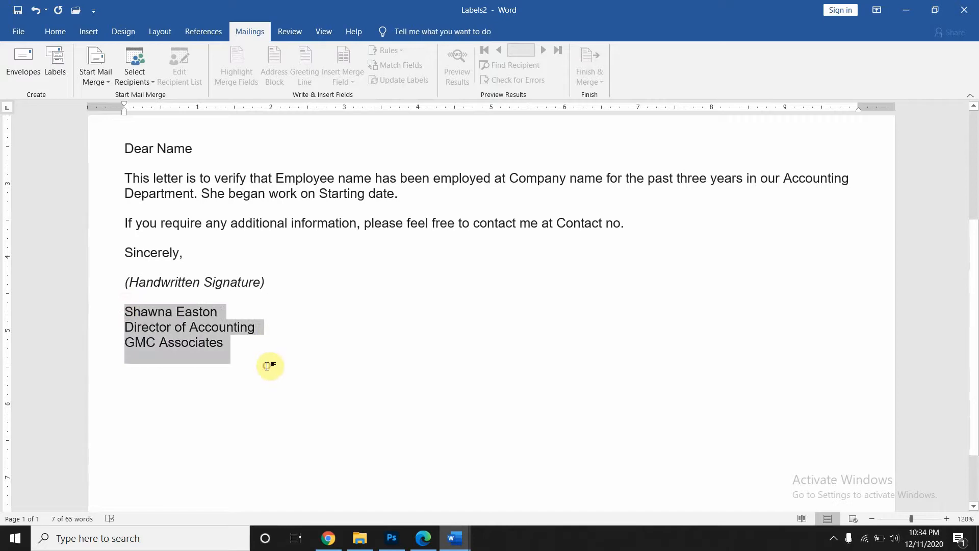
pyautogui.click(267, 366)
pyautogui.scroll(3, 265, 367)
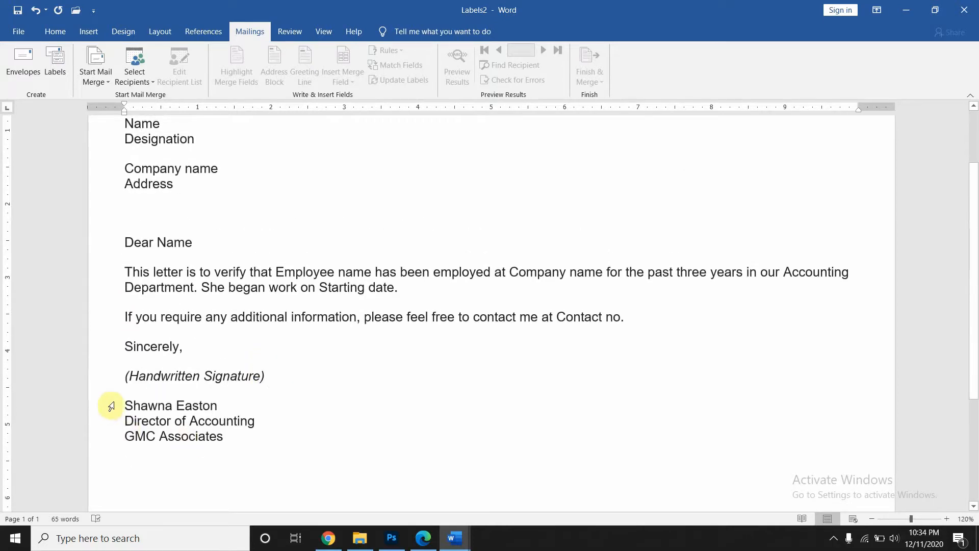
pyautogui.moveTo(124, 403); pyautogui.dragTo(258, 433)
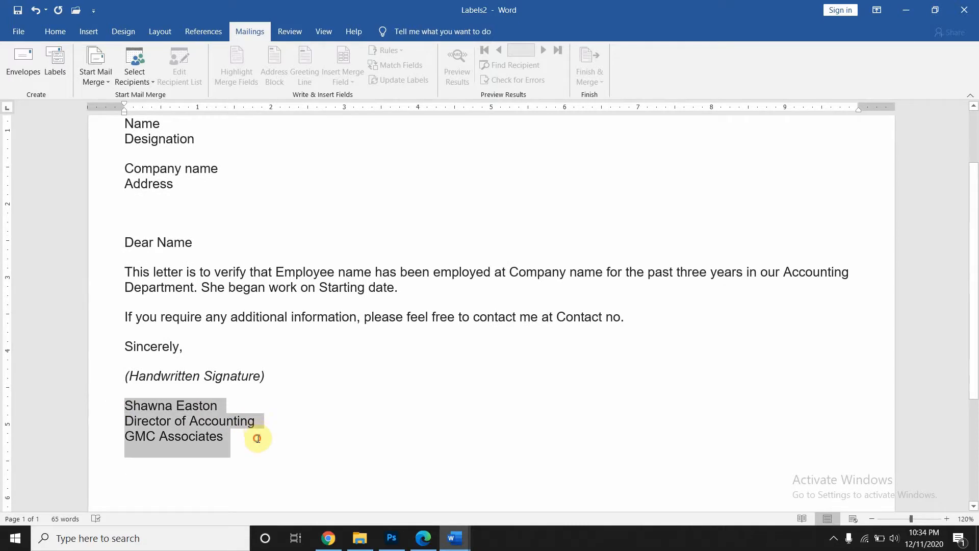
pyautogui.click(255, 438)
pyautogui.click(221, 405)
pyautogui.moveTo(220, 405); pyautogui.dragTo(128, 407)
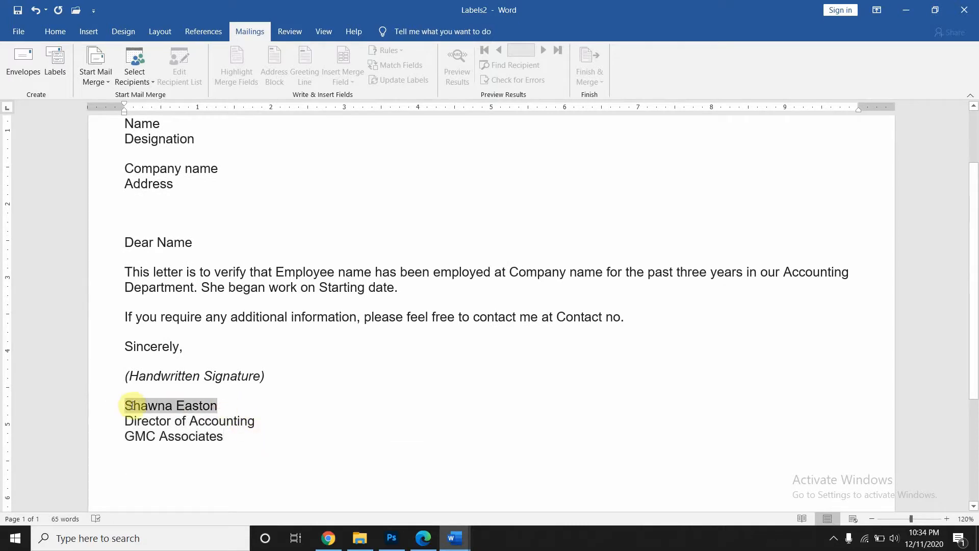
pyautogui.write('Se')
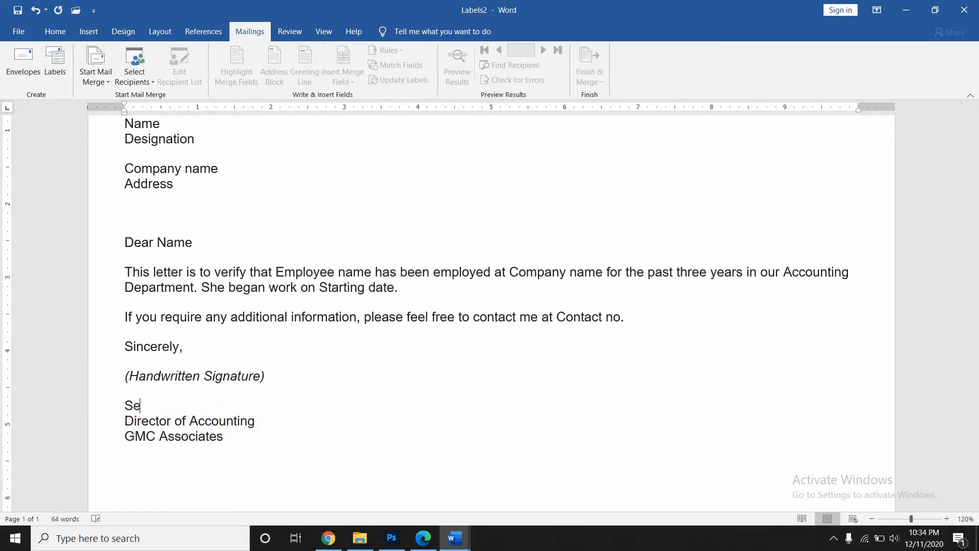
pyautogui.write('nder name')
pyautogui.moveTo(262, 421); pyautogui.dragTo(113, 418)
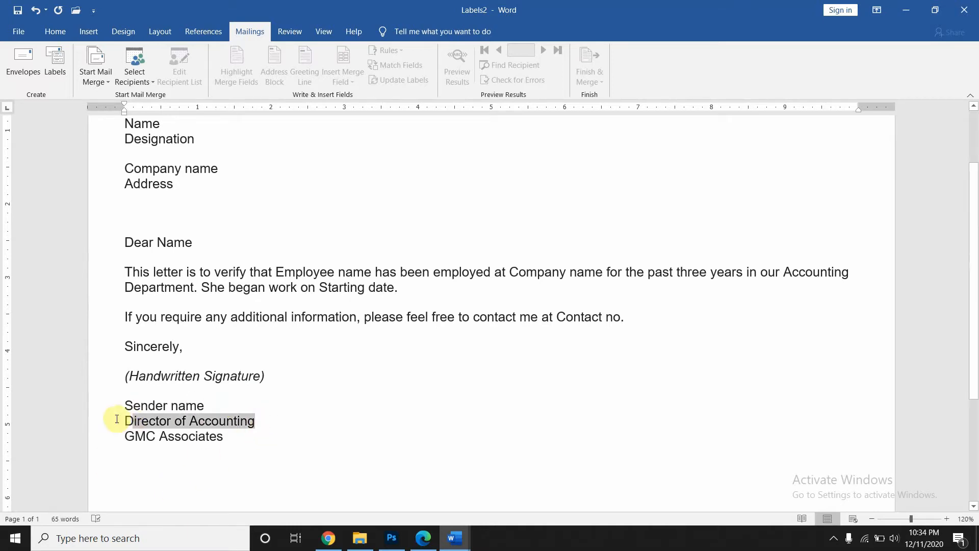
pyautogui.write('Serder')
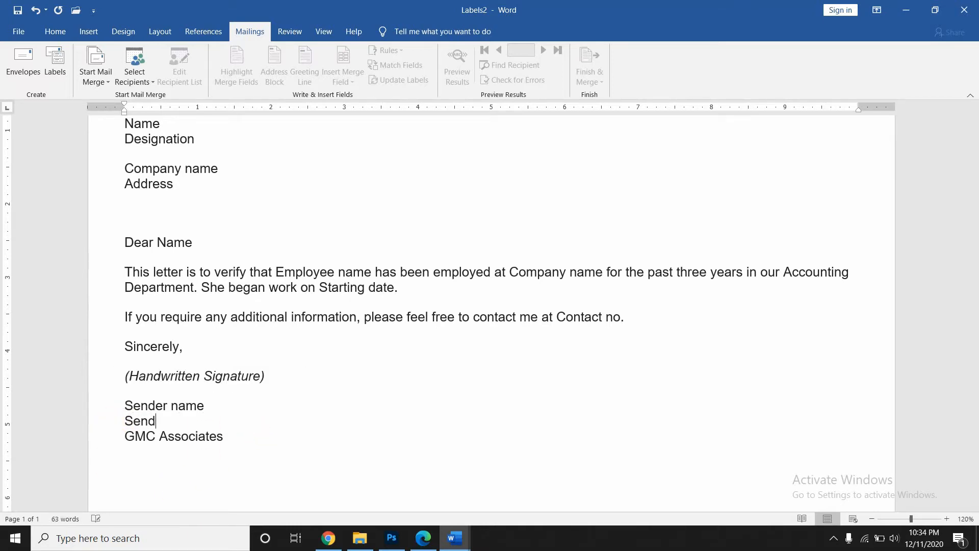
pyautogui.write(' designation')
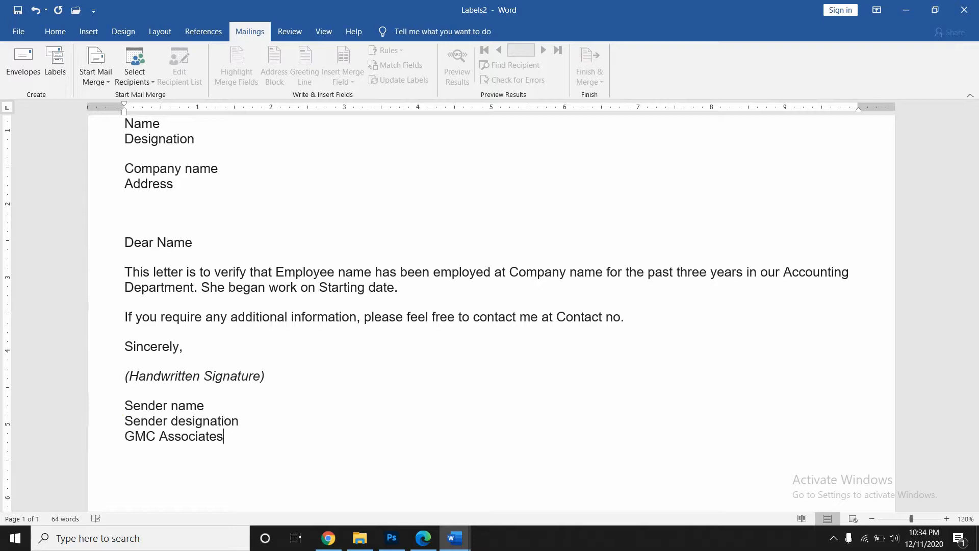
pyautogui.hotkey('shift', 'Left')
pyautogui.hotkey('shift', 'Left')
pyautogui.hotkey('shift', 'Left')
pyautogui.hotkey('shift', 'Left')
pyautogui.hotkey('shift', 'Left')
pyautogui.hotkey('shift', 'Left')
pyautogui.hotkey('shift', 'Left')
pyautogui.hotkey('shift', 'Left')
pyautogui.hotkey('shift', 'Left')
pyautogui.hotkey('shift', 'Left')
pyautogui.hotkey('shift', 'Left')
pyautogui.hotkey('shift', 'Left')
pyautogui.hotkey('shift', 'Left')
pyautogui.hotkey('shift', 'Left')
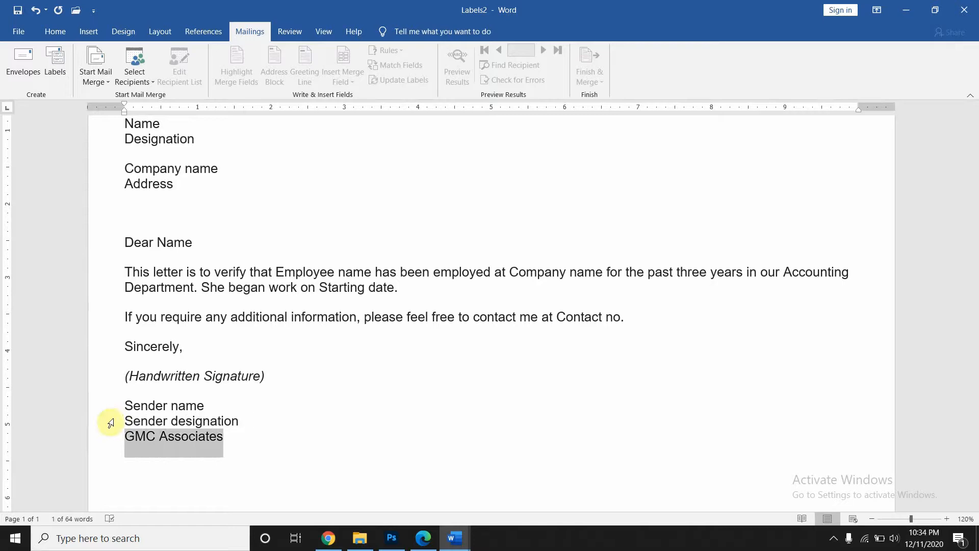
pyautogui.hotkey('shift', 'Left')
pyautogui.hotkey('shift', 'Right')
pyautogui.write('c')
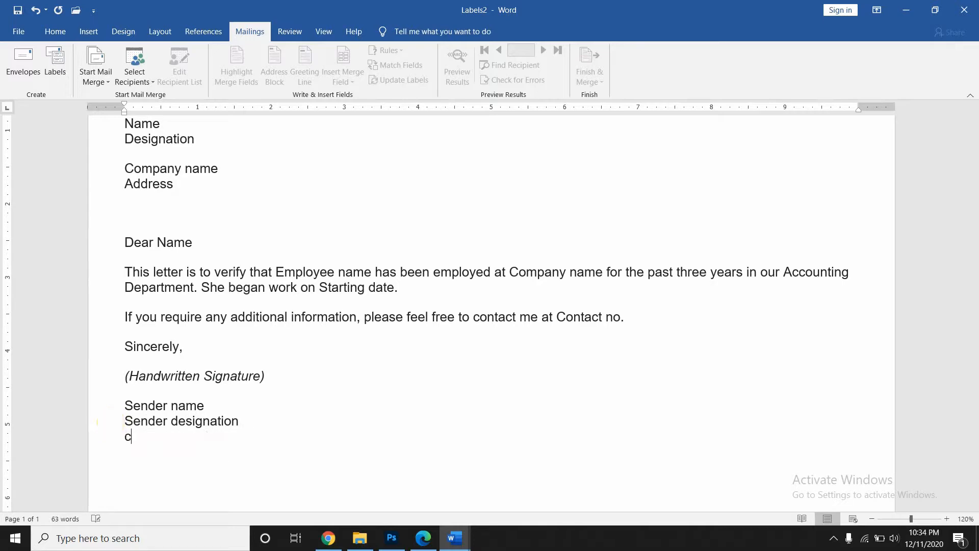
pyautogui.write('omapny name')
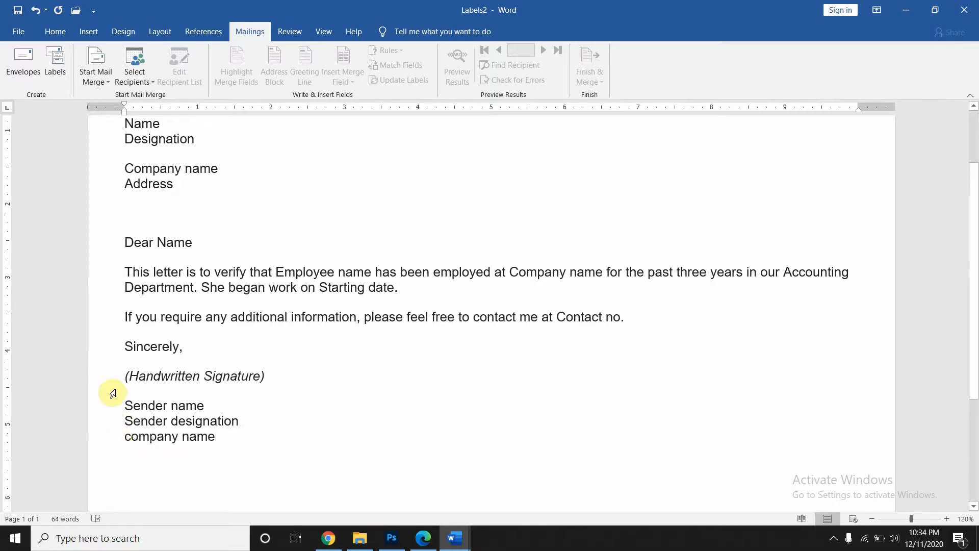
# - Replace the date September 1, 2019 with 'Date' and start a new recipient list via Type a New List
pyautogui.scroll(3, 137, 311)
pyautogui.click(135, 69)
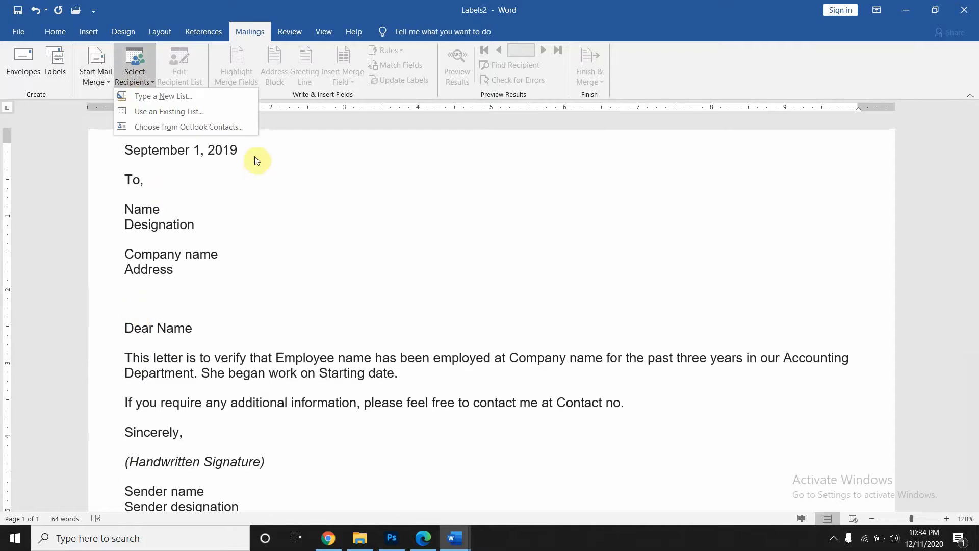
pyautogui.click(234, 146)
pyautogui.moveTo(234, 146); pyautogui.dragTo(137, 153)
pyautogui.write('Date')
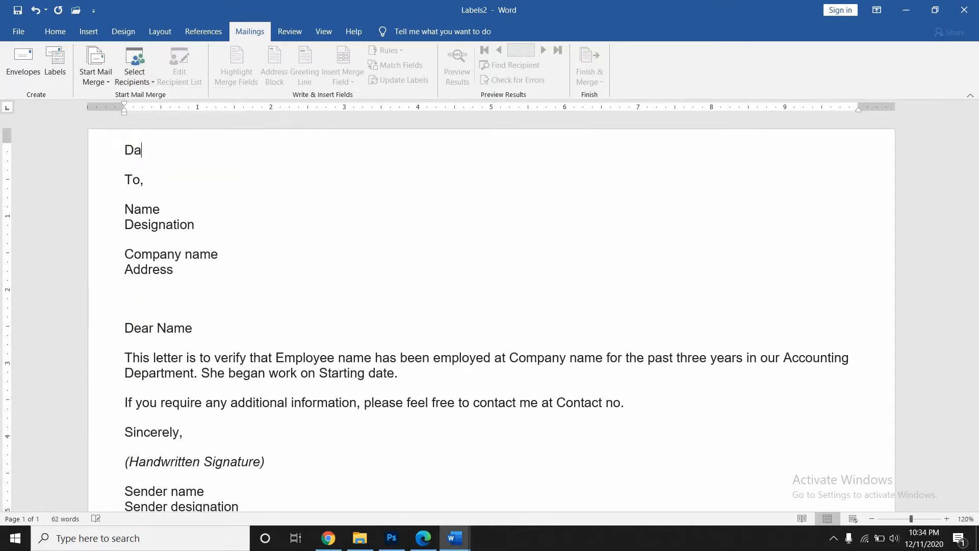
pyautogui.click(141, 80)
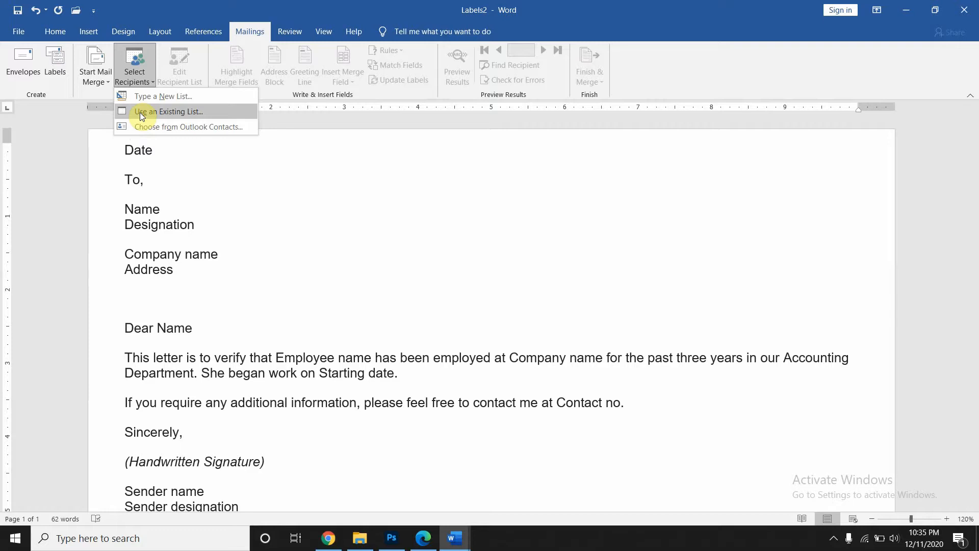
pyautogui.click(140, 99)
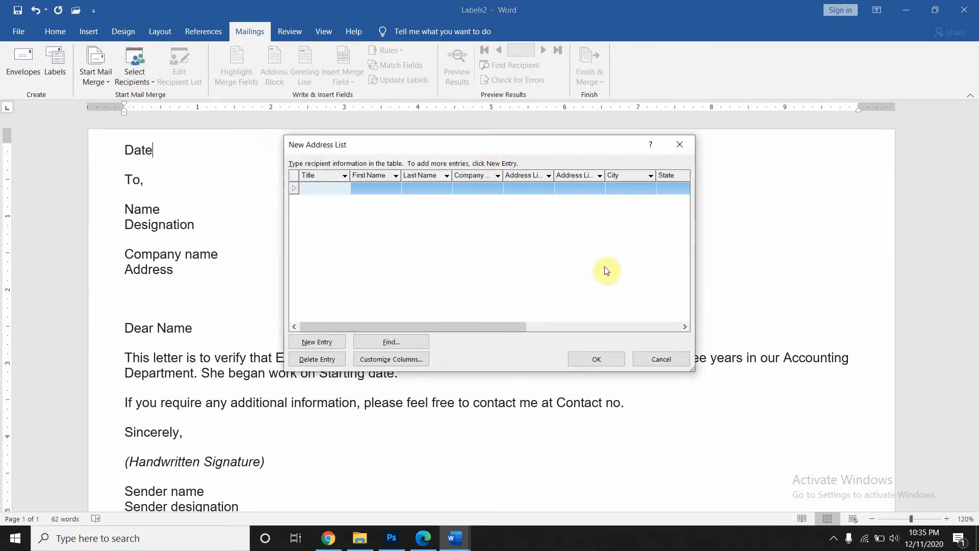
pyautogui.moveTo(507, 326); pyautogui.dragTo(739, 323)
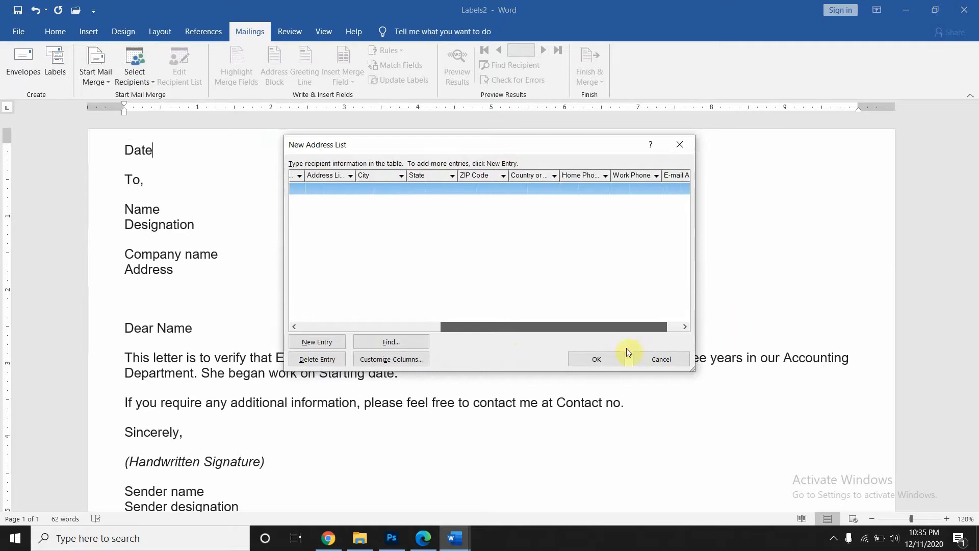
pyautogui.moveTo(627, 349); pyautogui.dragTo(493, 331)
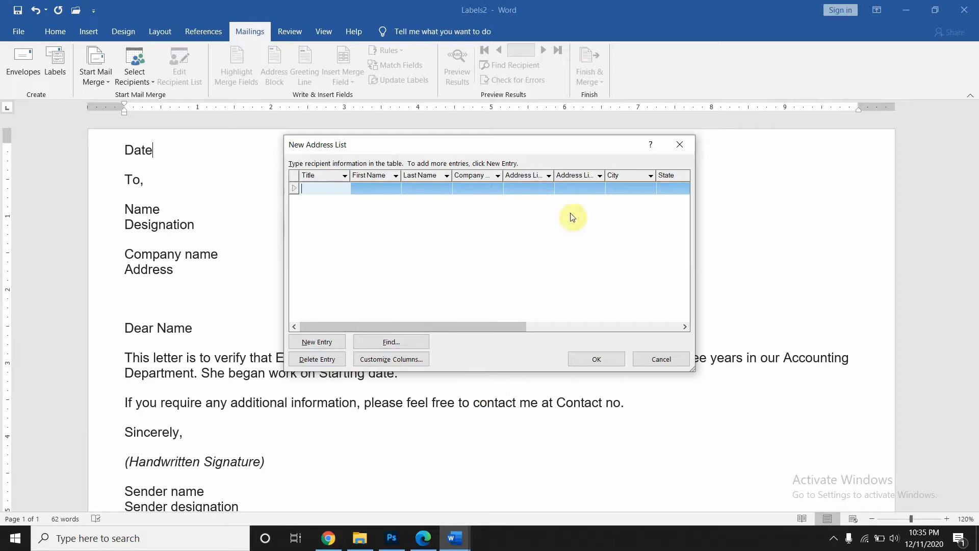
# - In Customize Columns, delete the Title and Last Name fields and rename First Name to Name
pyautogui.click(382, 359)
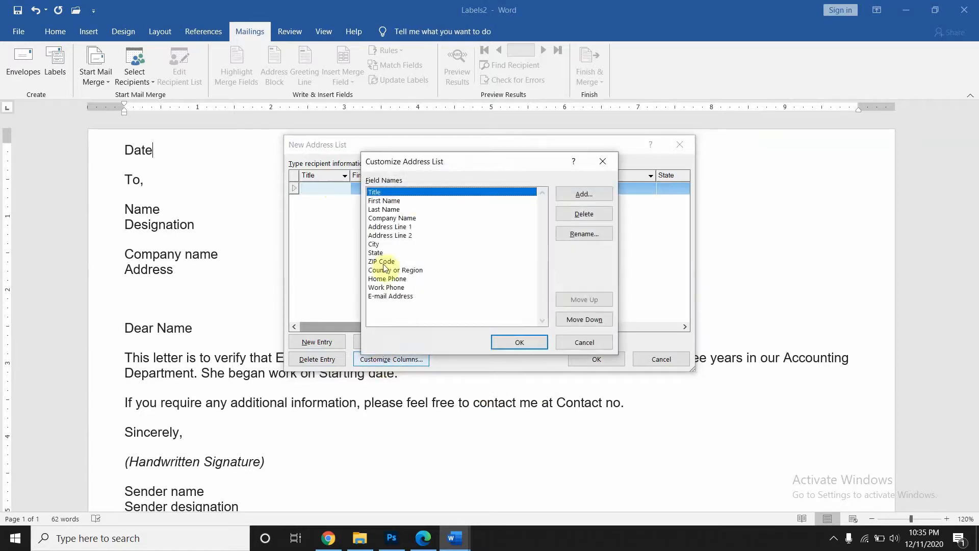
pyautogui.click(595, 213)
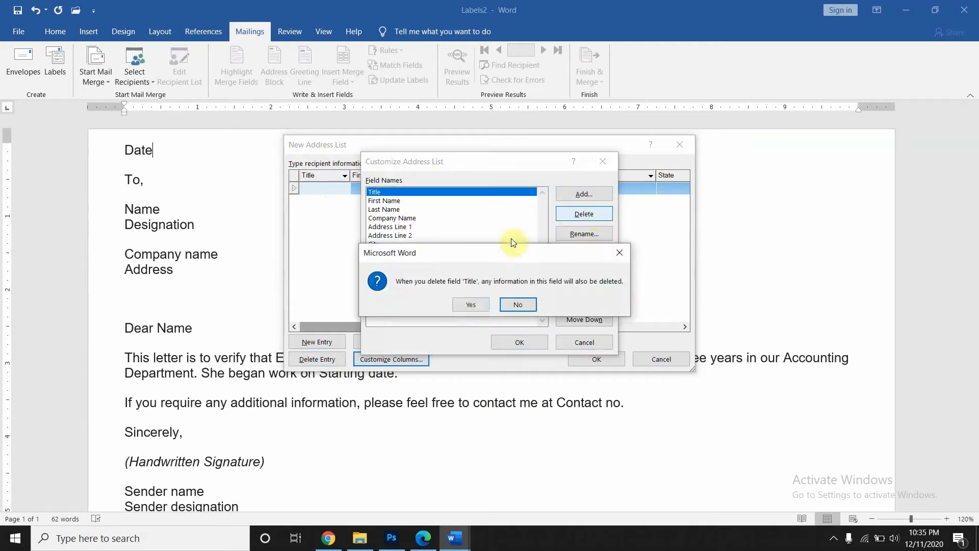
pyautogui.click(462, 308)
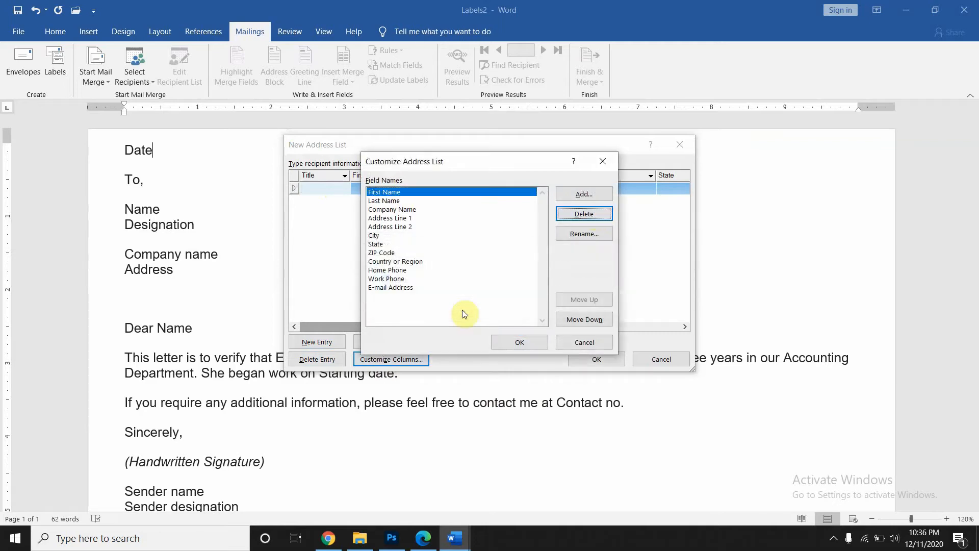
pyautogui.click(392, 196)
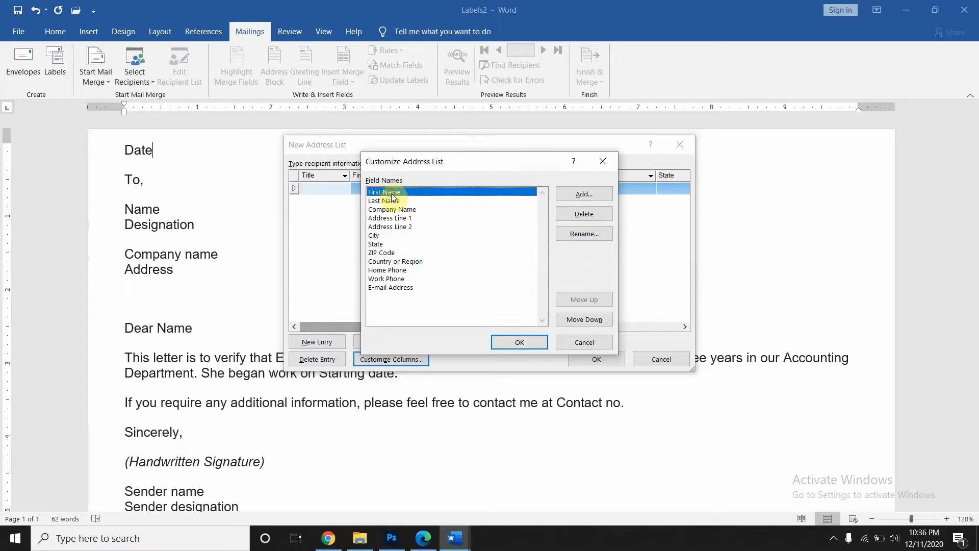
pyautogui.click(389, 203)
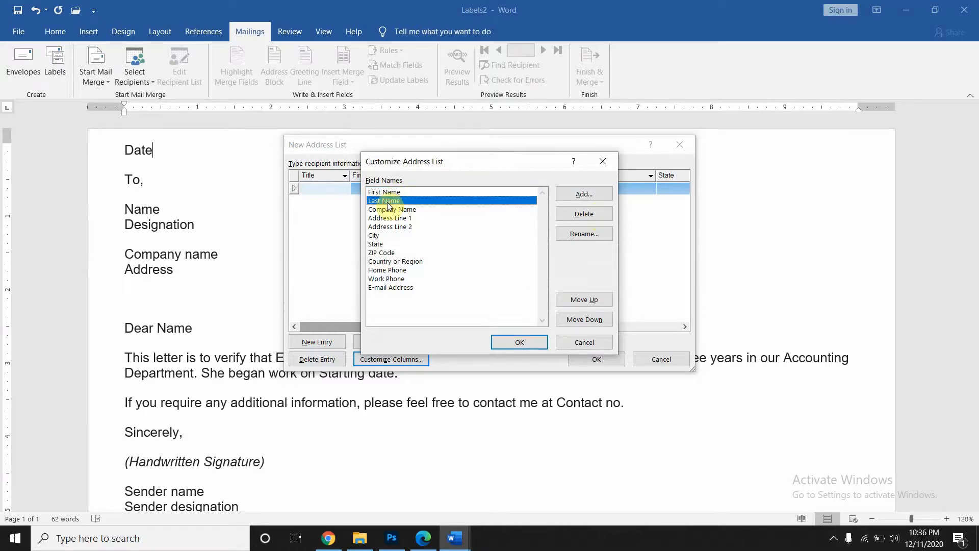
pyautogui.click(584, 214)
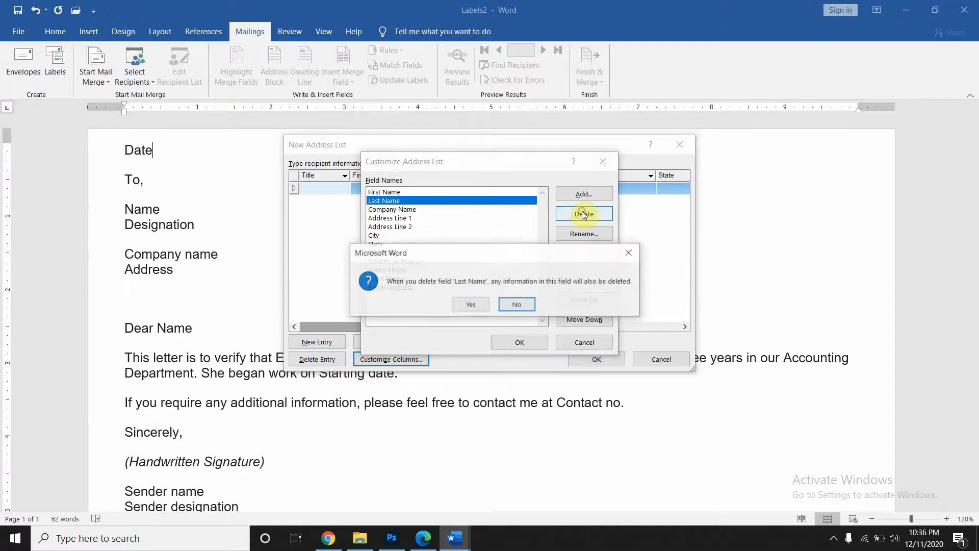
pyautogui.click(480, 307)
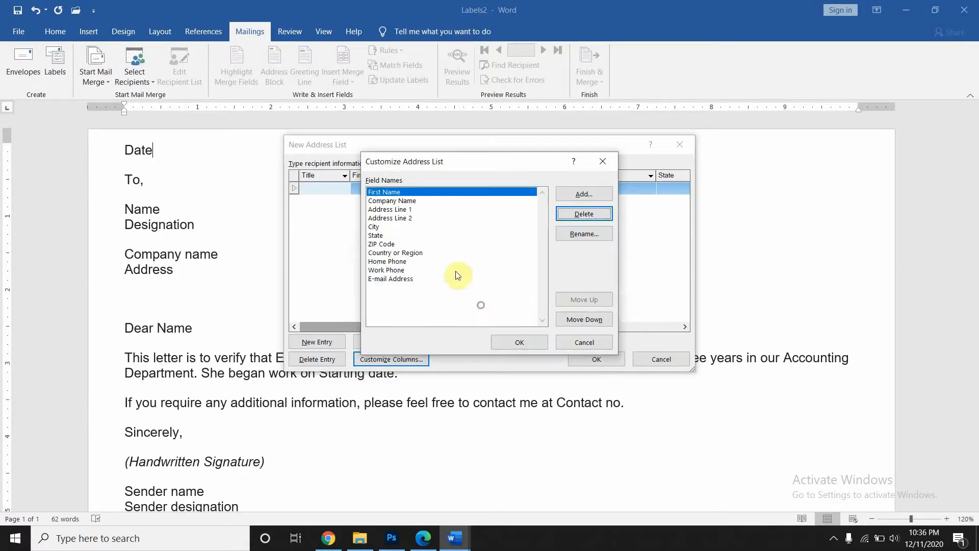
pyautogui.click(592, 235)
pyautogui.click(428, 264)
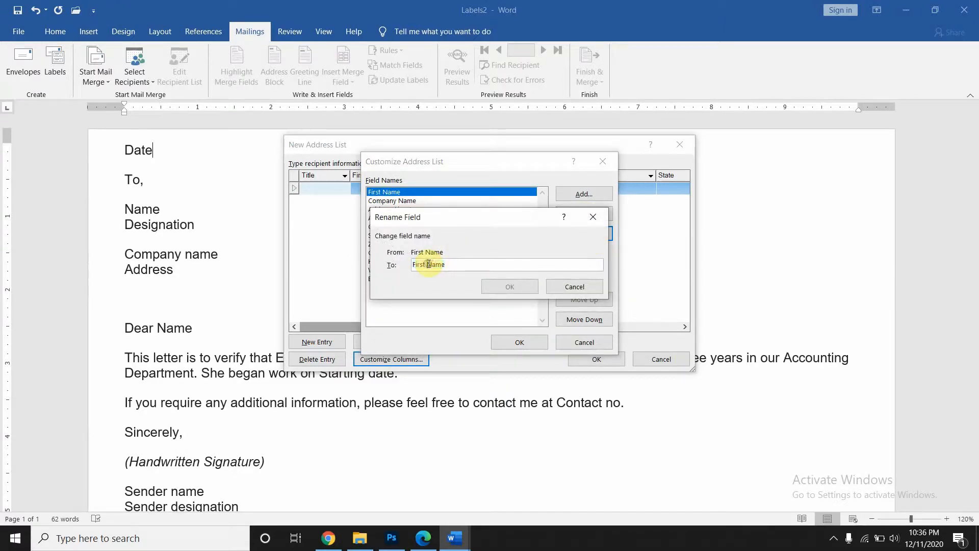
pyautogui.press('BackSpace')
pyautogui.press('BackSpace')
pyautogui.press('BackSpace')
pyautogui.press('BackSpace')
pyautogui.press('BackSpace')
pyautogui.press('BackSpace')
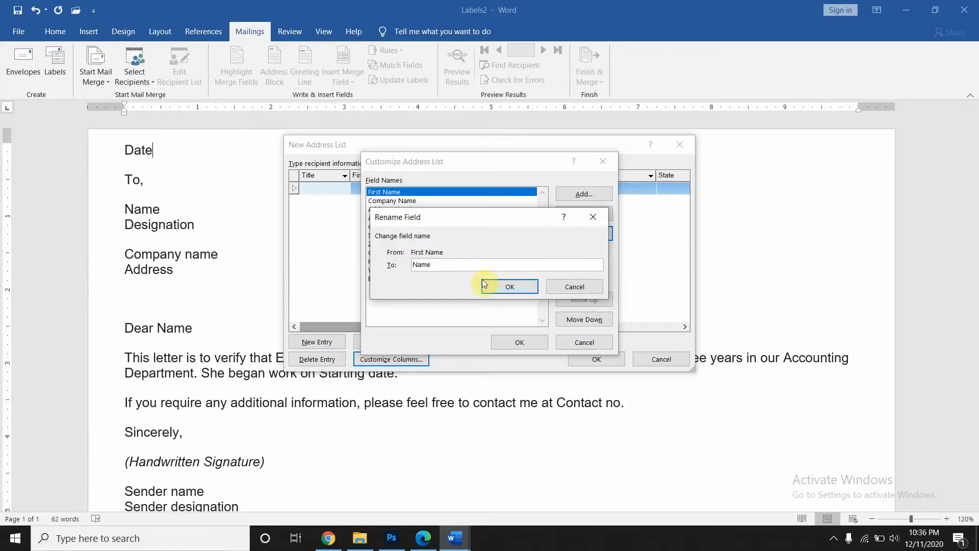
pyautogui.click(503, 288)
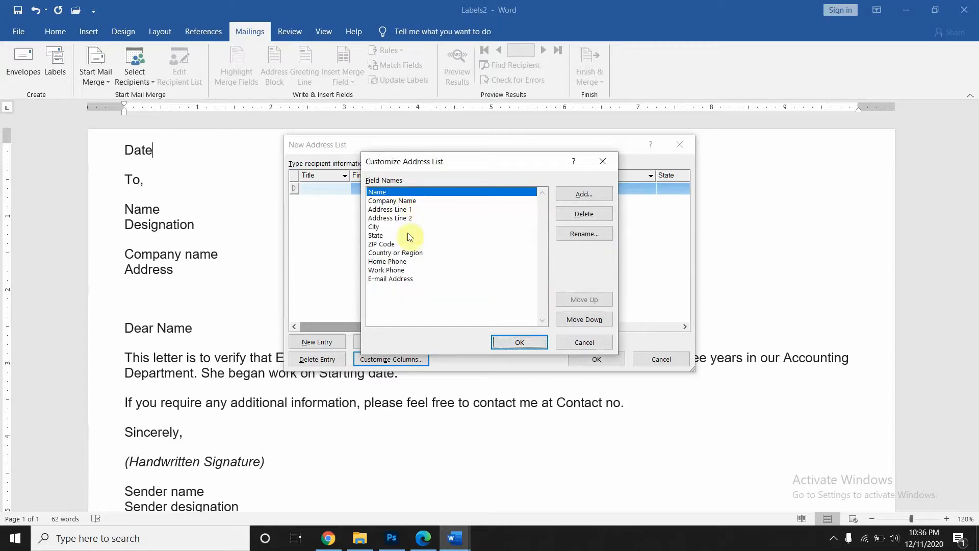
# - Add a Designation field and rename Address Line 1 to Address
pyautogui.click(586, 191)
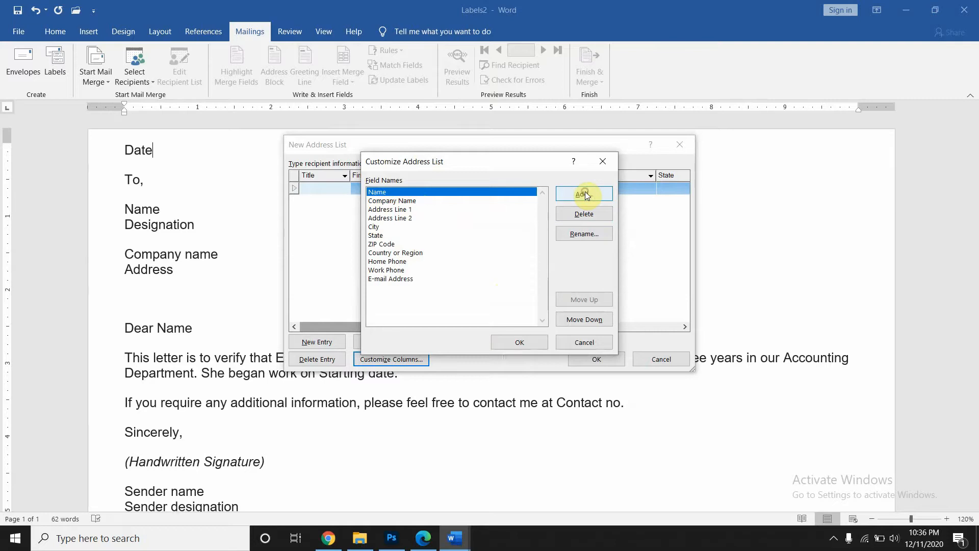
pyautogui.write('Designation')
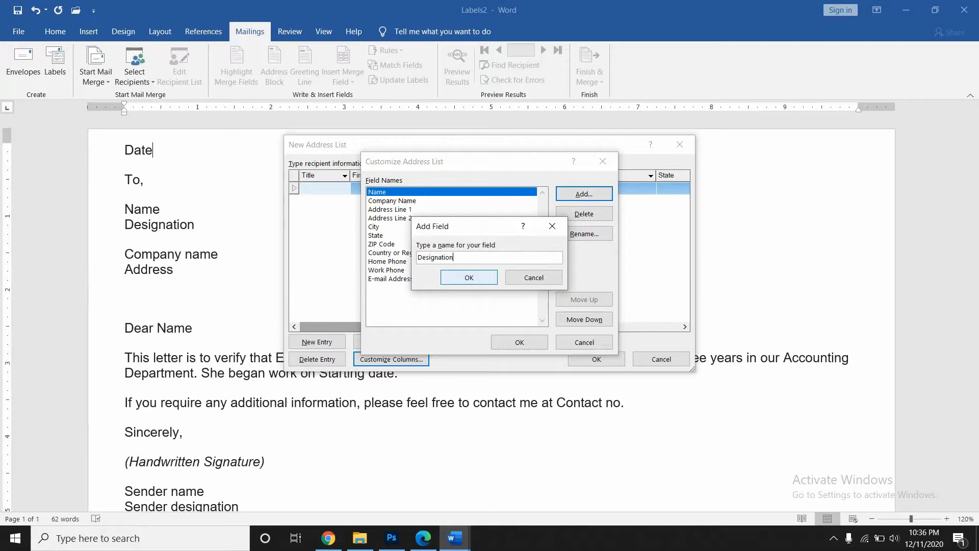
pyautogui.click(461, 275)
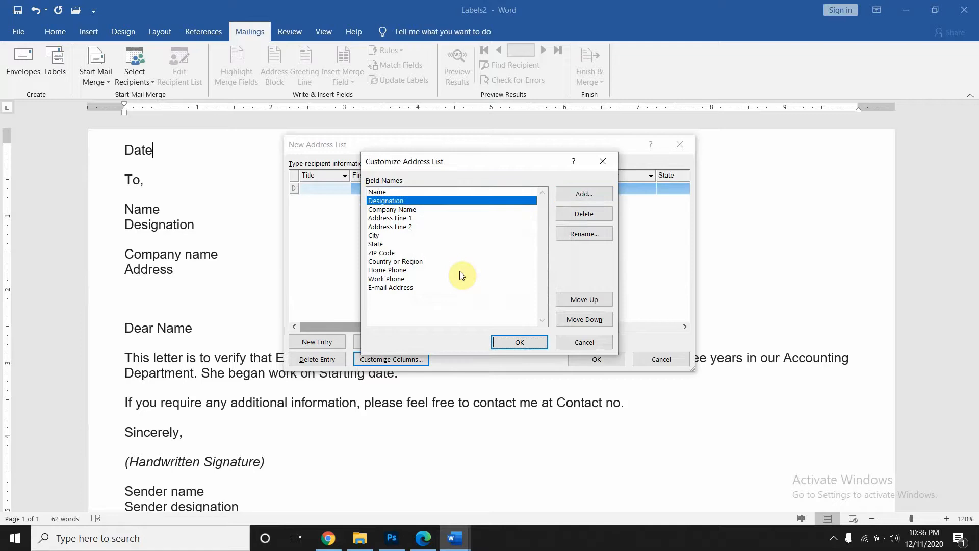
pyautogui.click(405, 210)
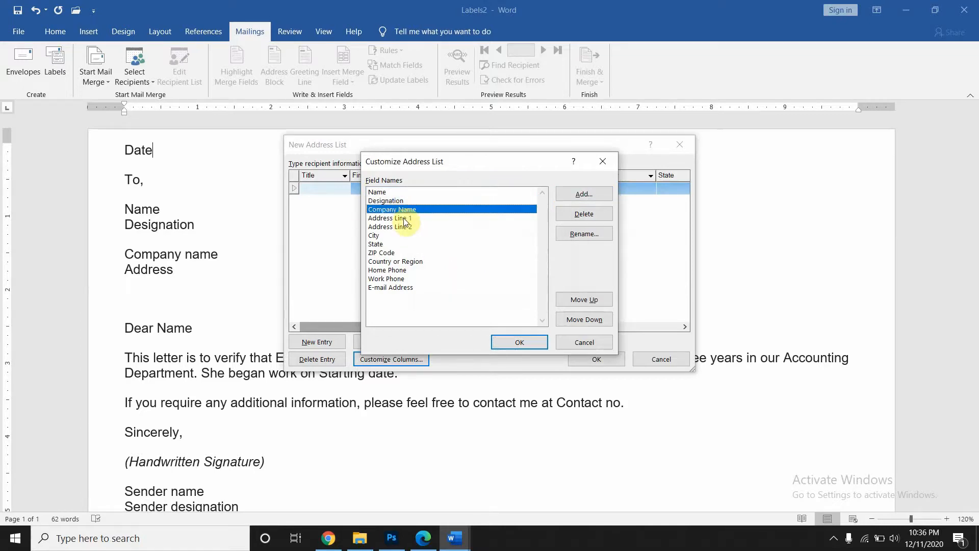
pyautogui.click(405, 218)
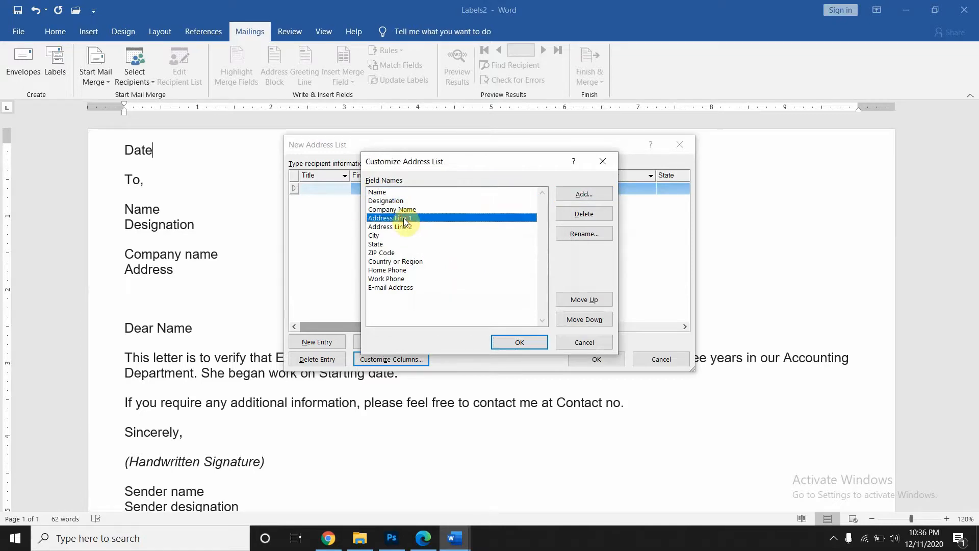
pyautogui.click(576, 232)
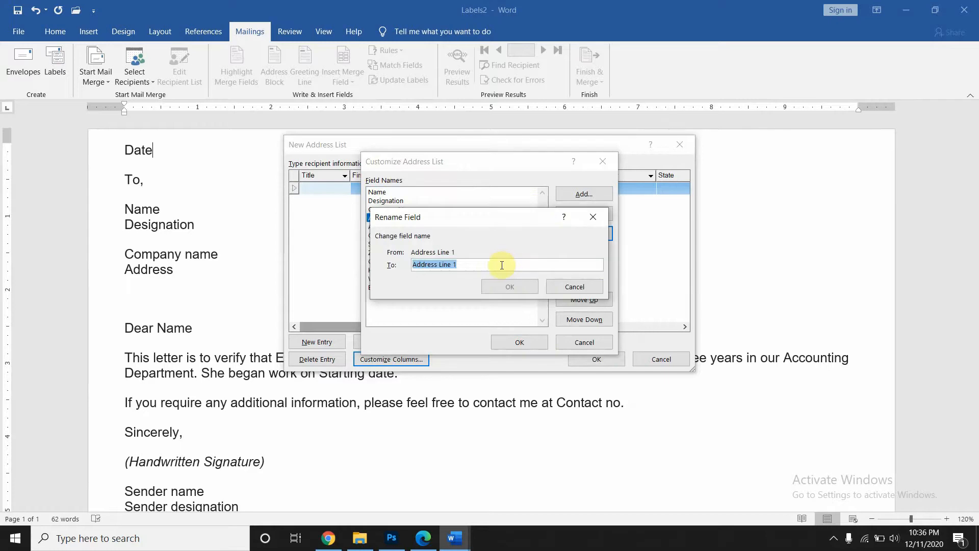
pyautogui.click(502, 265)
pyautogui.press('BackSpace')
pyautogui.press('BackSpace')
pyautogui.press('BackSpace')
pyautogui.press('BackSpace')
pyautogui.press('BackSpace')
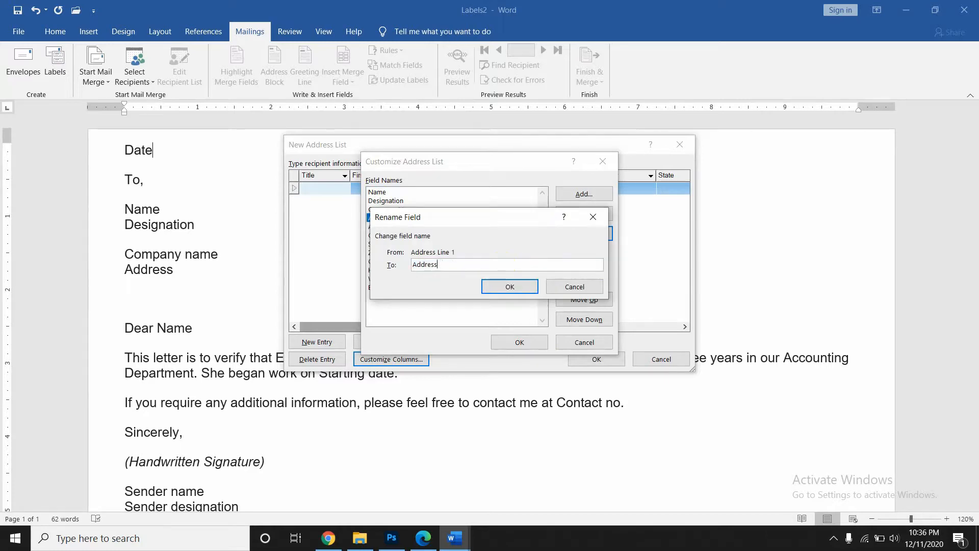
pyautogui.click(512, 289)
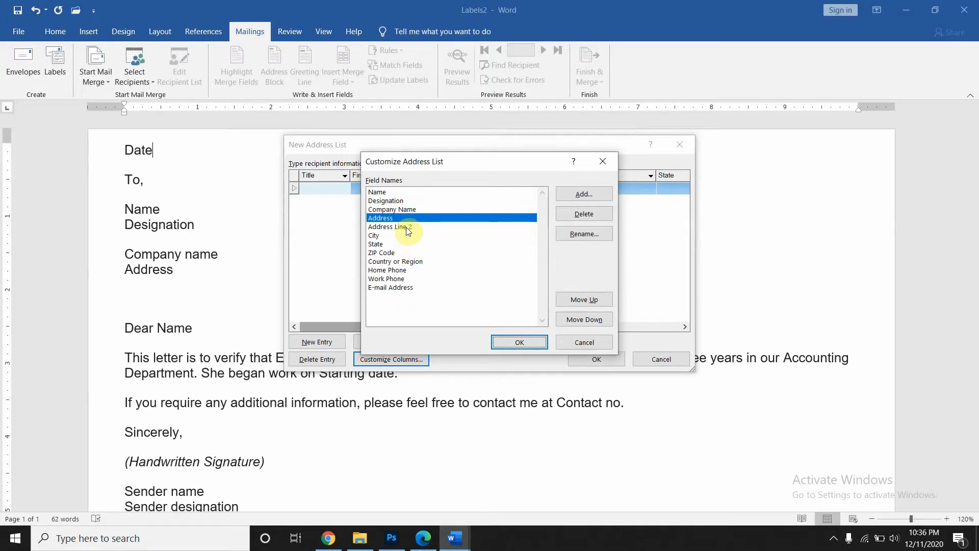
# - Delete the Address Line 2, State and ZIP Code fields
pyautogui.click(408, 227)
pyautogui.click(585, 214)
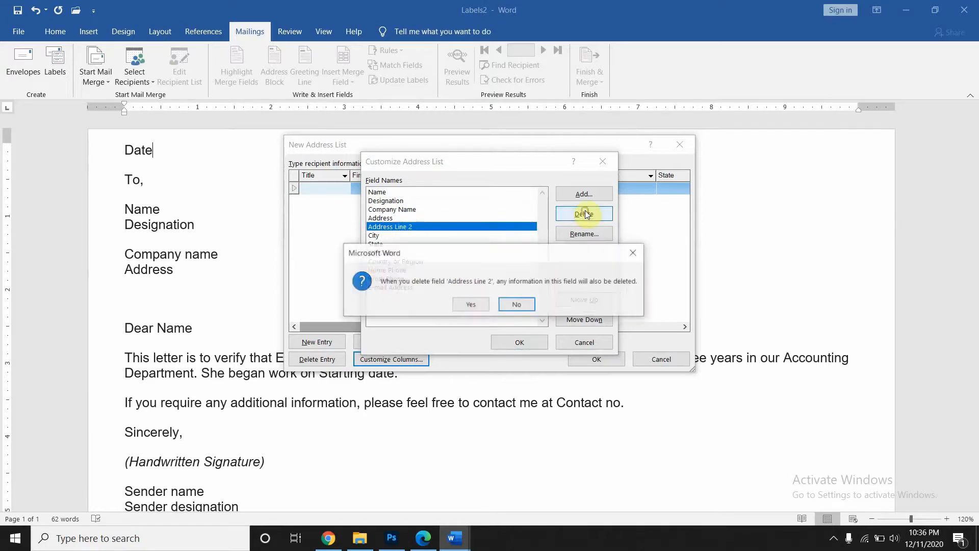
pyautogui.click(471, 304)
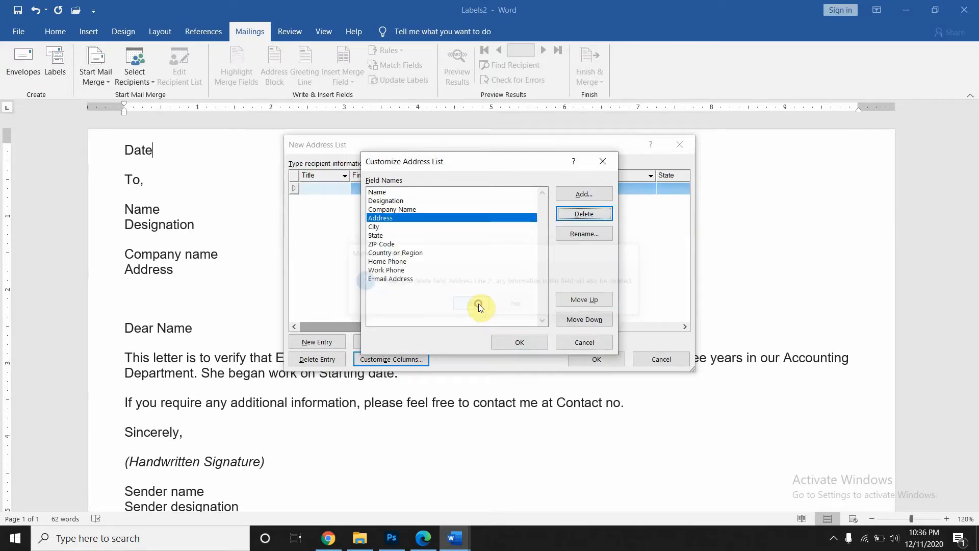
pyautogui.click(413, 227)
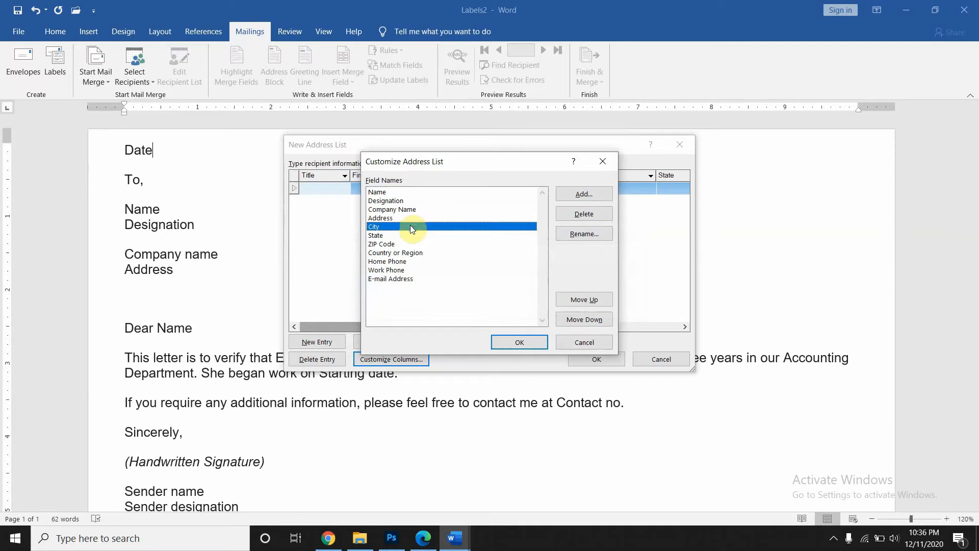
pyautogui.click(402, 235)
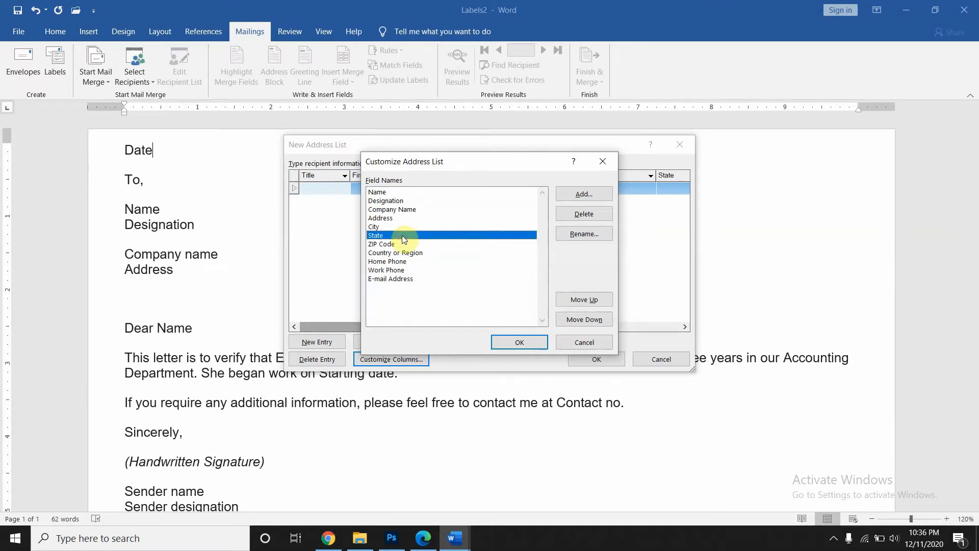
pyautogui.click(579, 214)
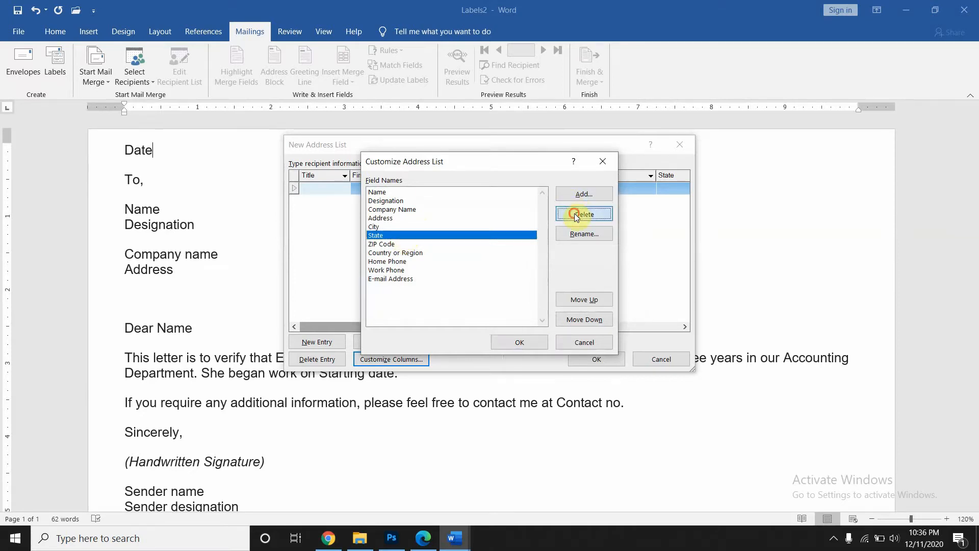
pyautogui.click(470, 305)
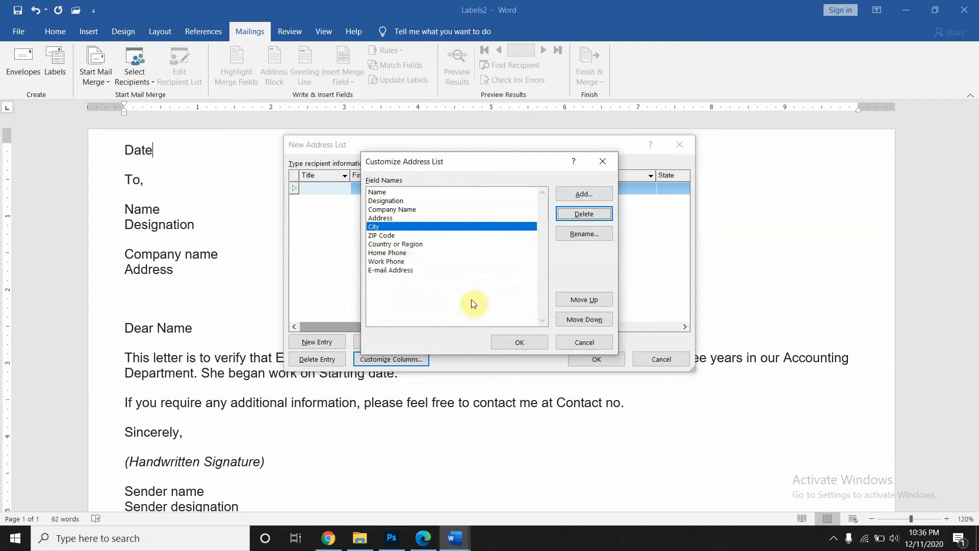
pyautogui.click(397, 235)
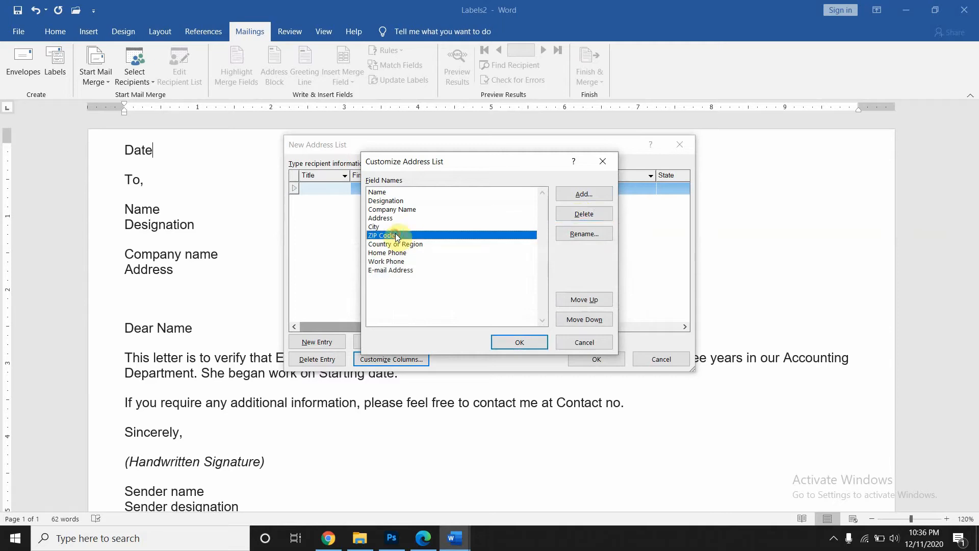
pyautogui.click(573, 216)
pyautogui.click(467, 306)
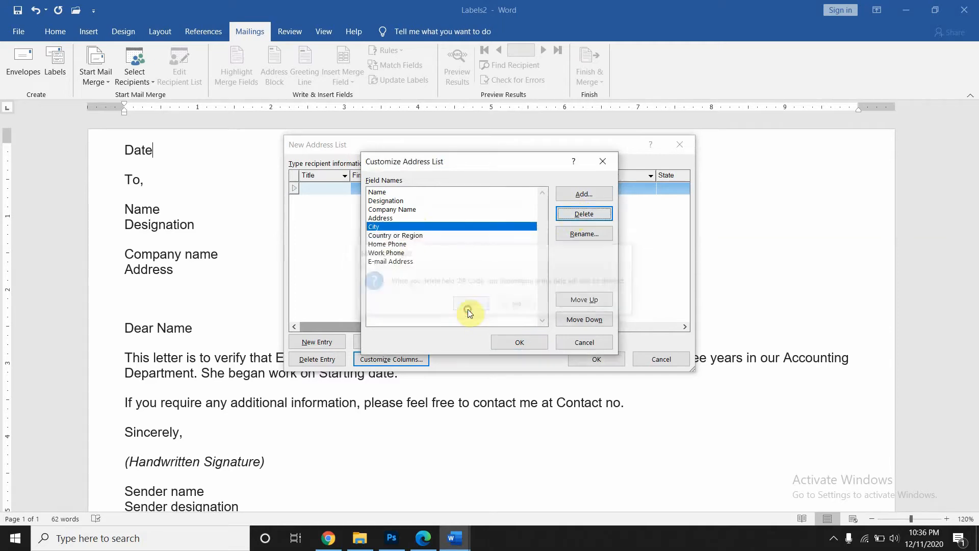
# - Add Employee name and Starting date fields after Home Phone
pyautogui.click(405, 245)
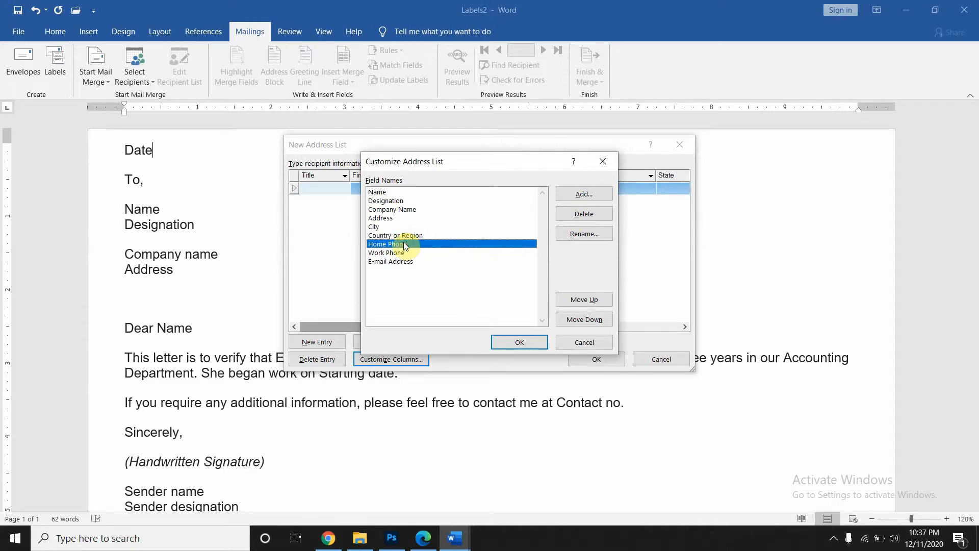
pyautogui.click(580, 199)
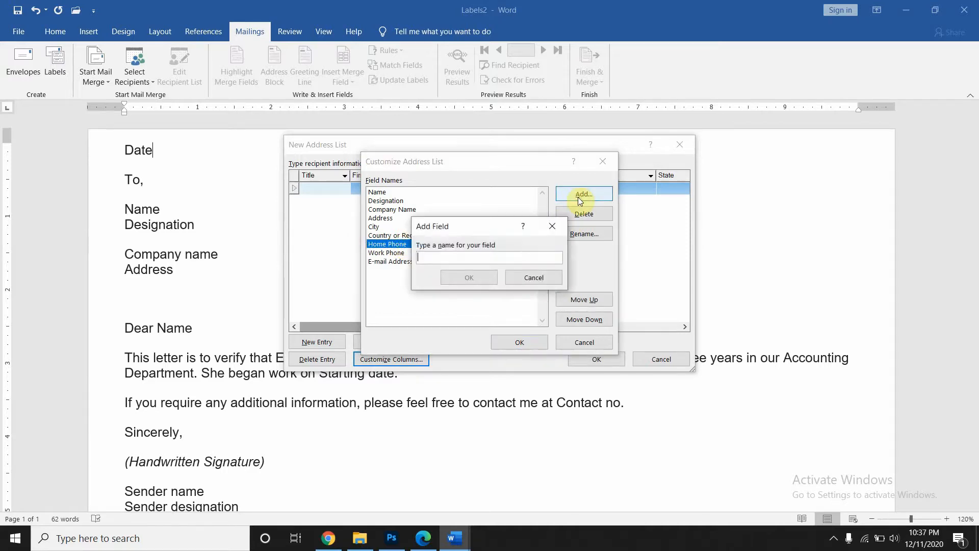
pyautogui.write('Employee name')
pyautogui.click(479, 276)
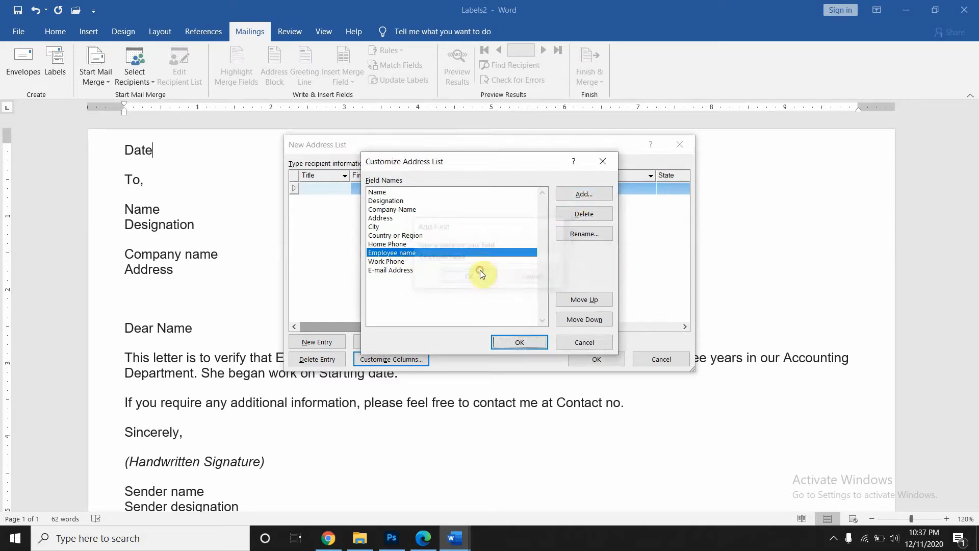
pyautogui.click(585, 195)
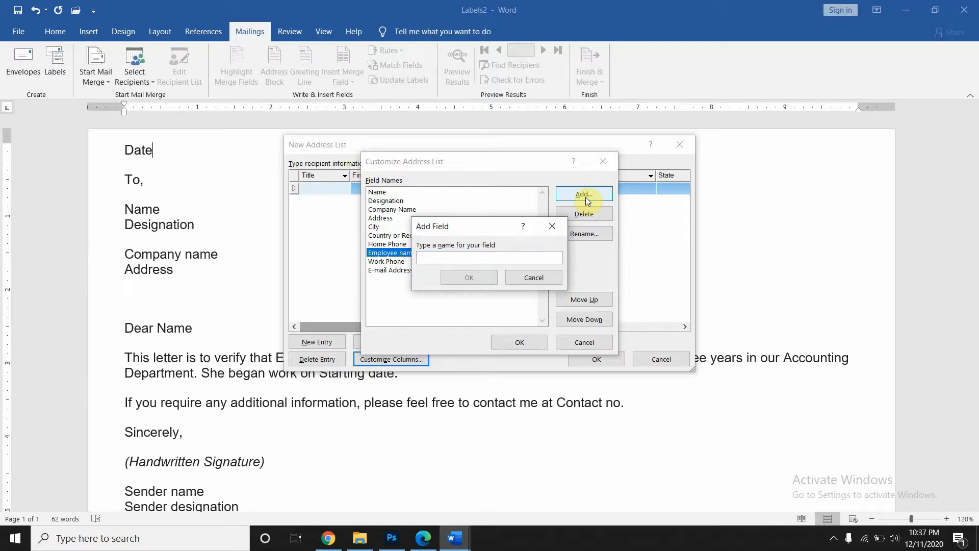
pyautogui.write('Starting date')
pyautogui.press('Return')
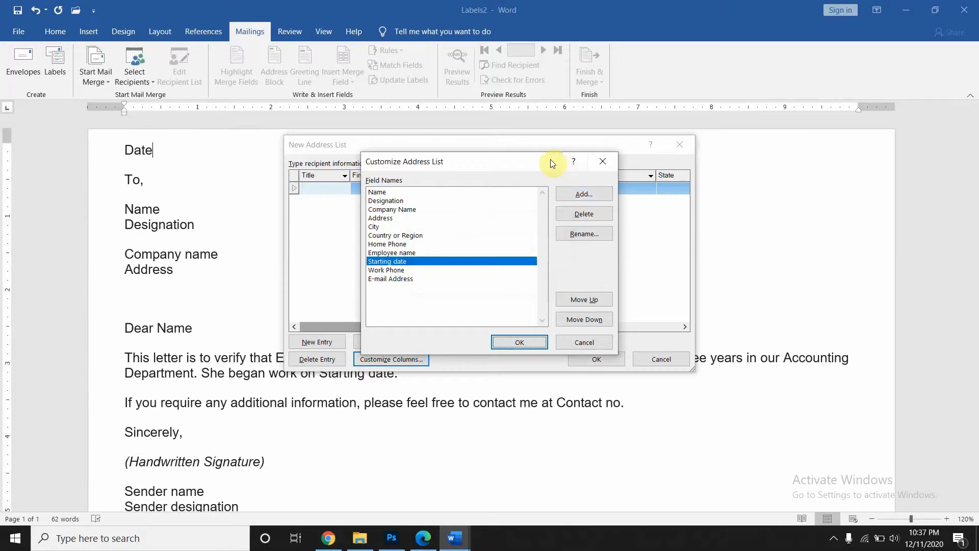
# - Rename the Home Phone field to Contact number
pyautogui.moveTo(552, 163); pyautogui.dragTo(570, 91)
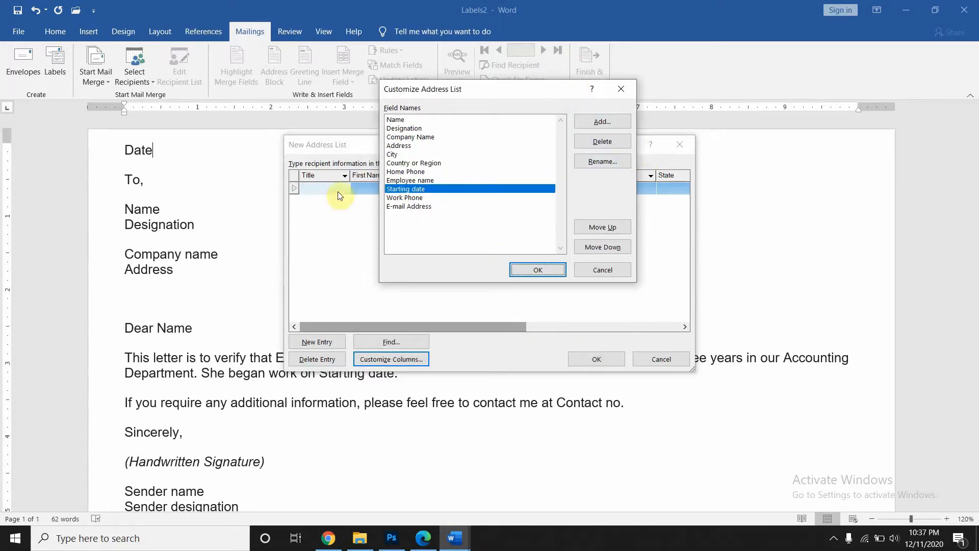
pyautogui.moveTo(363, 148); pyautogui.dragTo(364, 125)
pyautogui.click(415, 172)
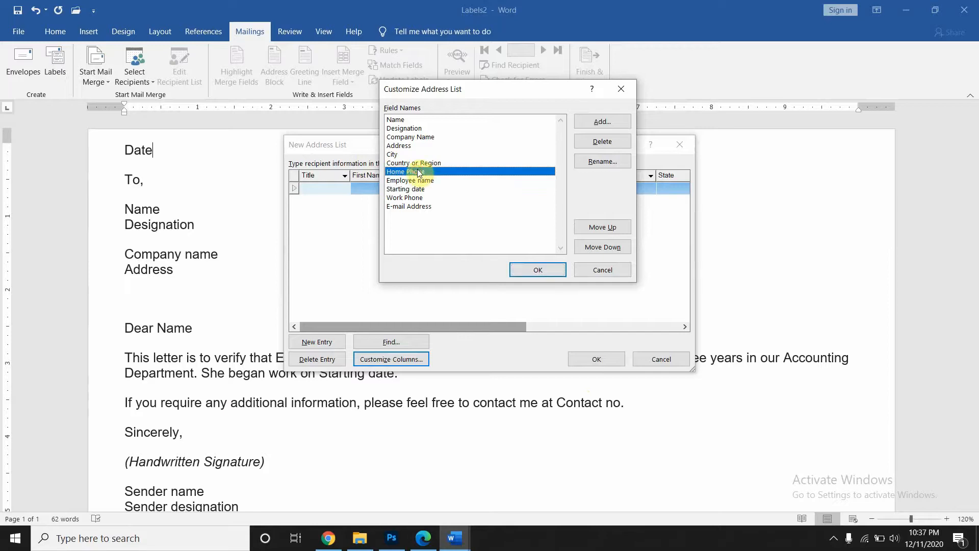
pyautogui.click(622, 162)
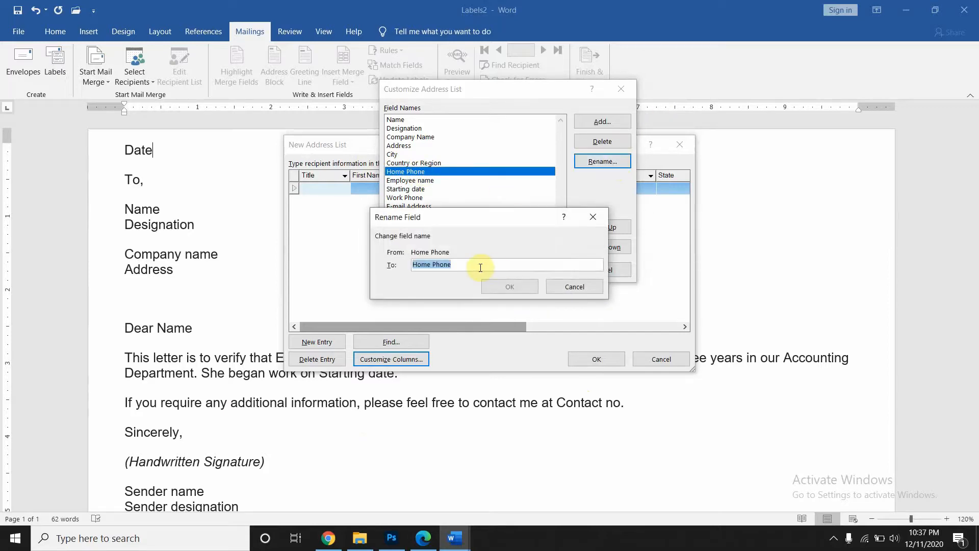
pyautogui.write('Cont')
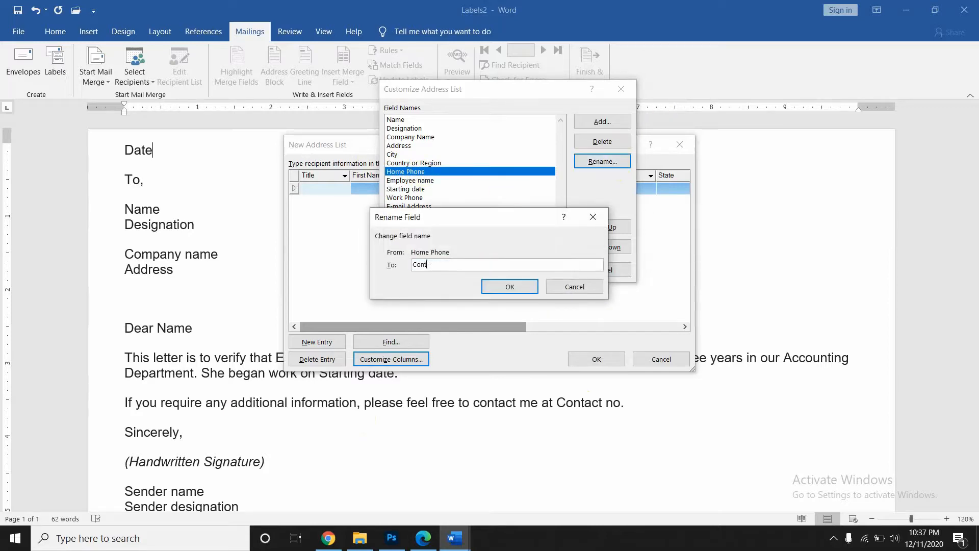
pyautogui.write('act number')
pyautogui.click(492, 287)
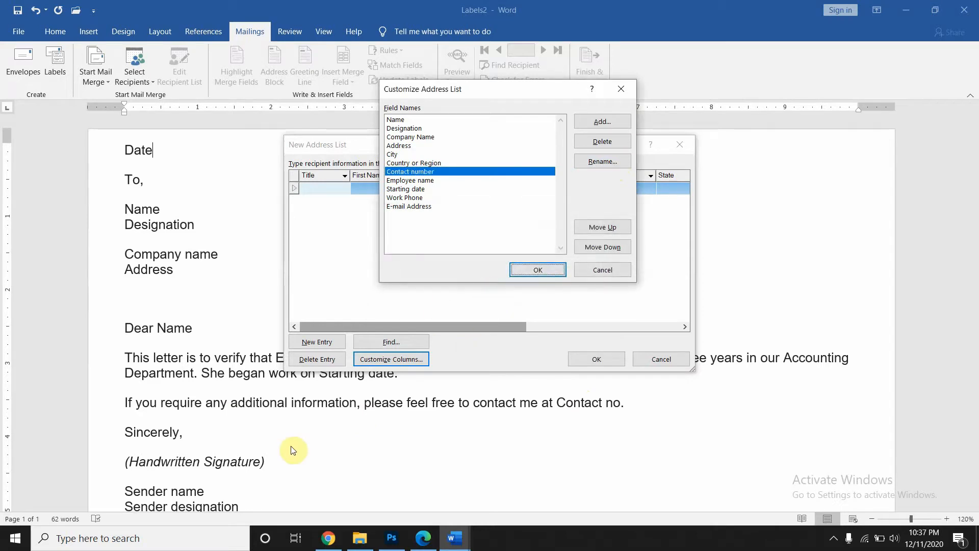
# - Delete the Work Phone and E-mail Address fields
pyautogui.click(414, 198)
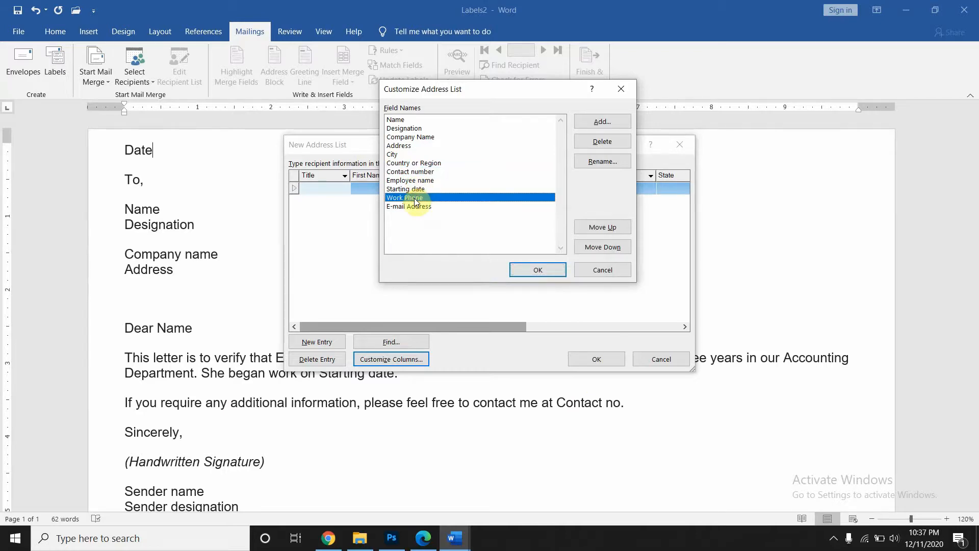
pyautogui.click(600, 143)
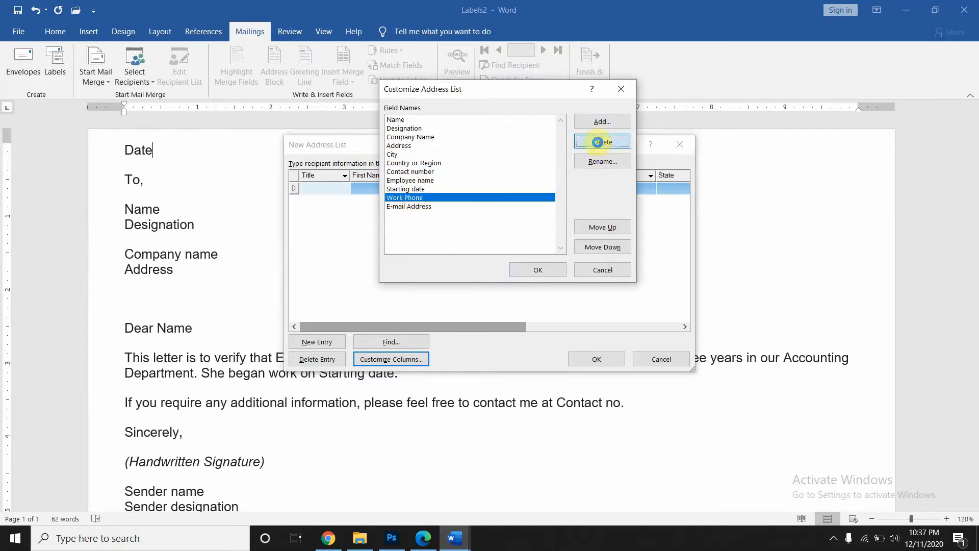
pyautogui.click(476, 303)
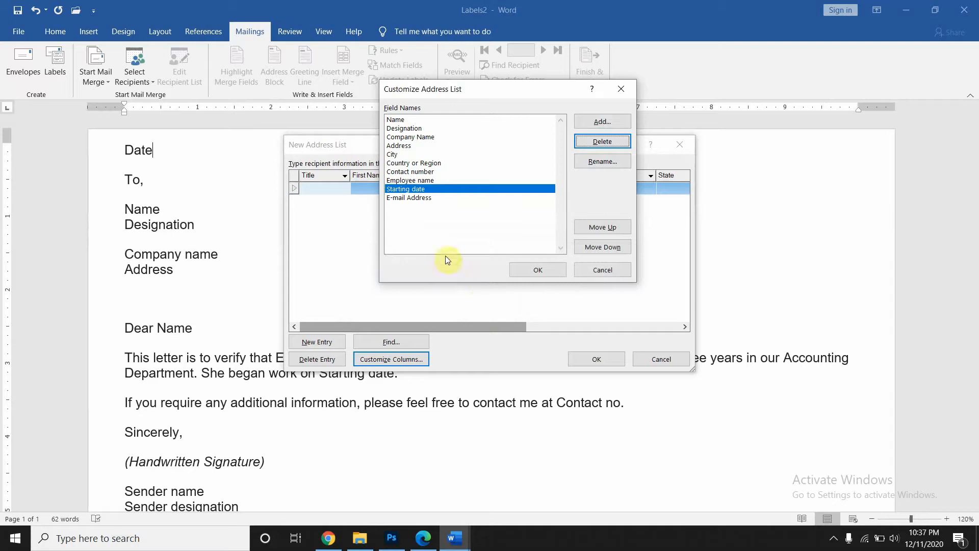
pyautogui.click(429, 199)
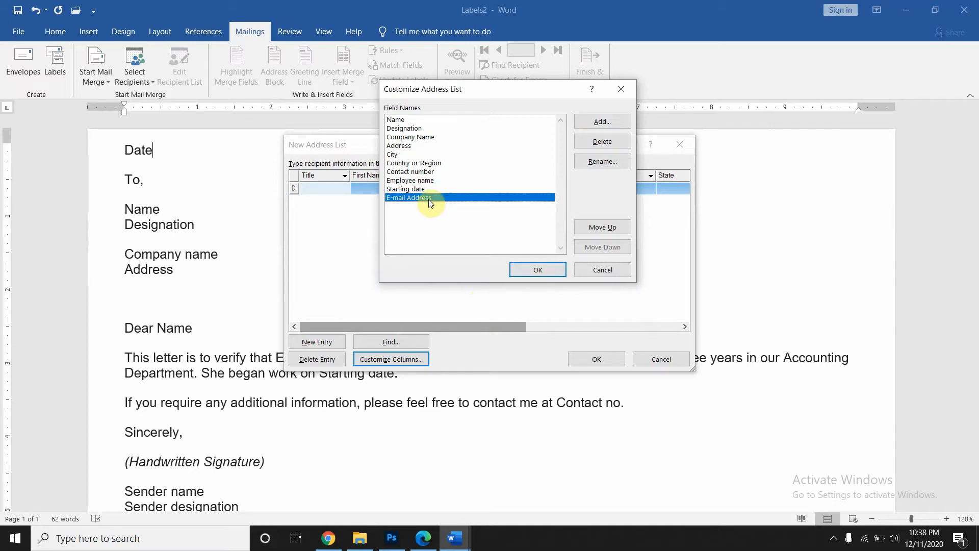
pyautogui.click(605, 143)
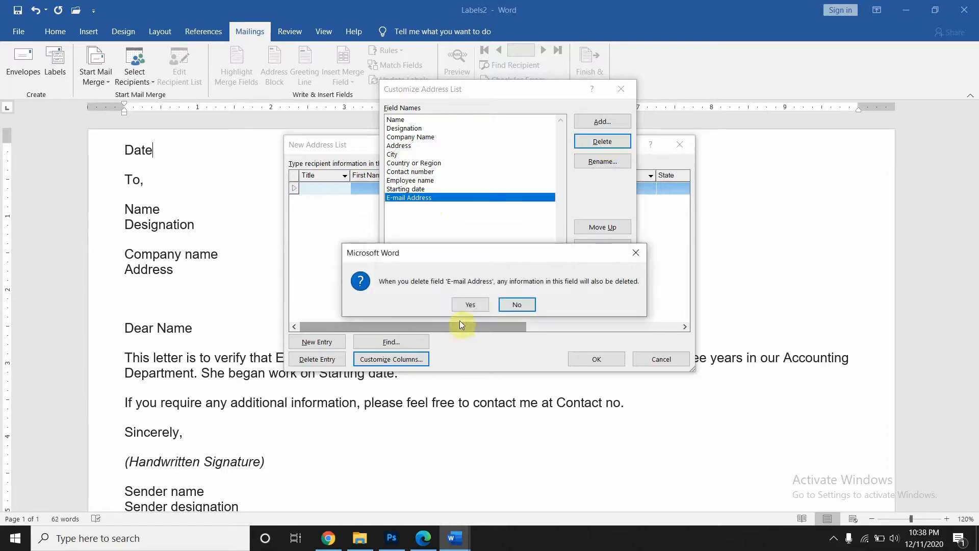
pyautogui.click(472, 305)
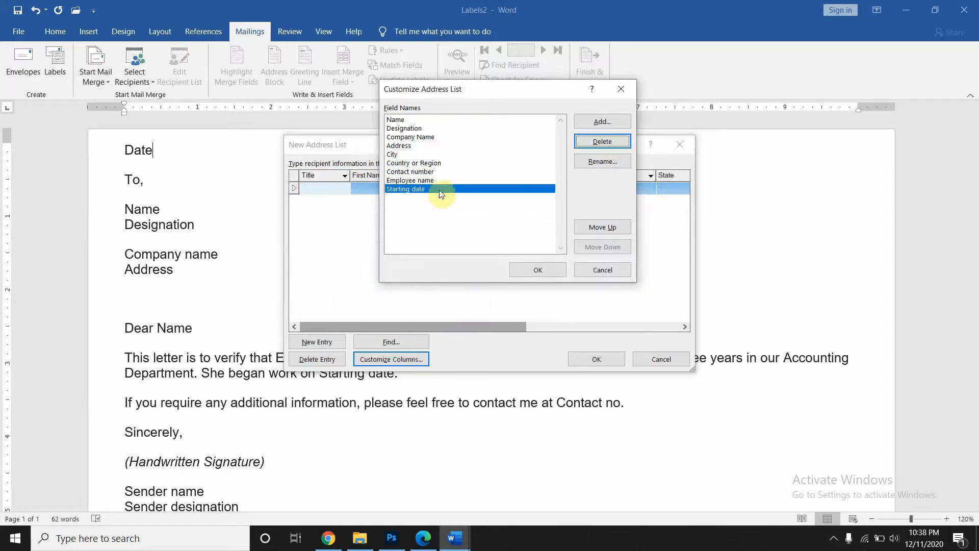
# - Add 'Sender name' and 'sender desigantion' fields and apply the customized columns
pyautogui.click(603, 123)
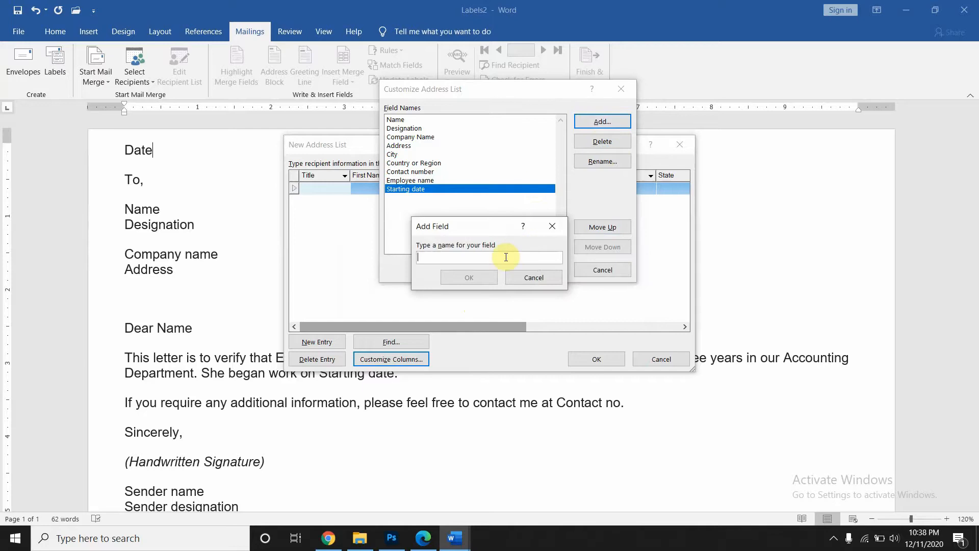
pyautogui.write('Sender name')
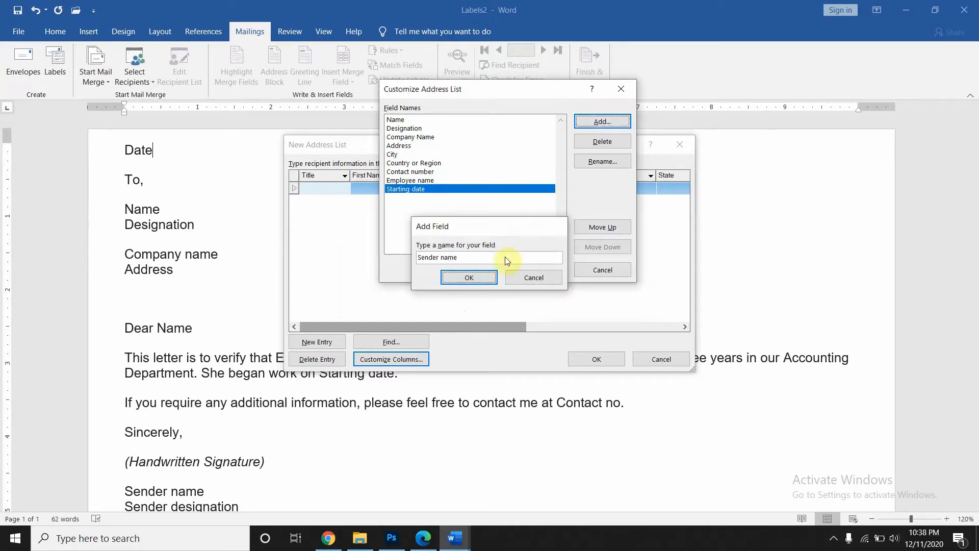
pyautogui.press('Return')
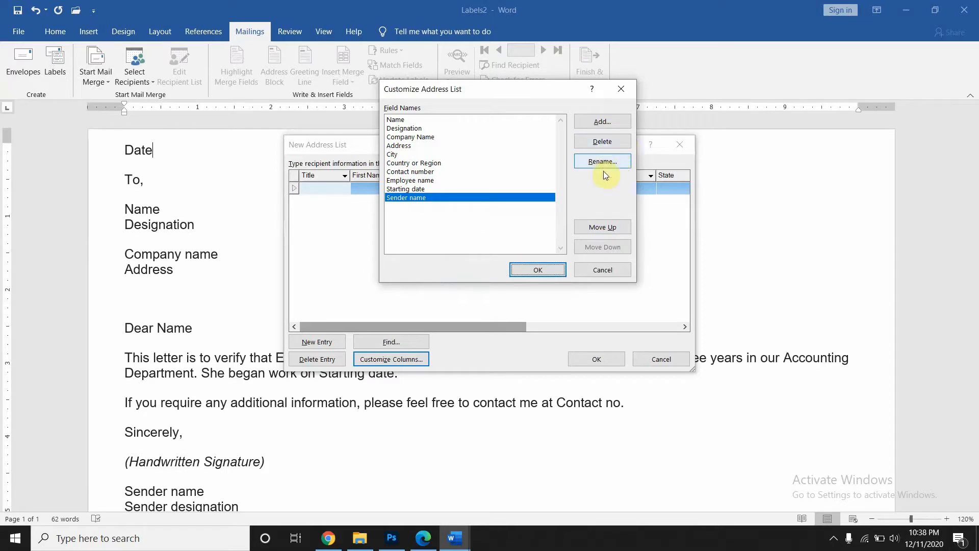
pyautogui.click(604, 123)
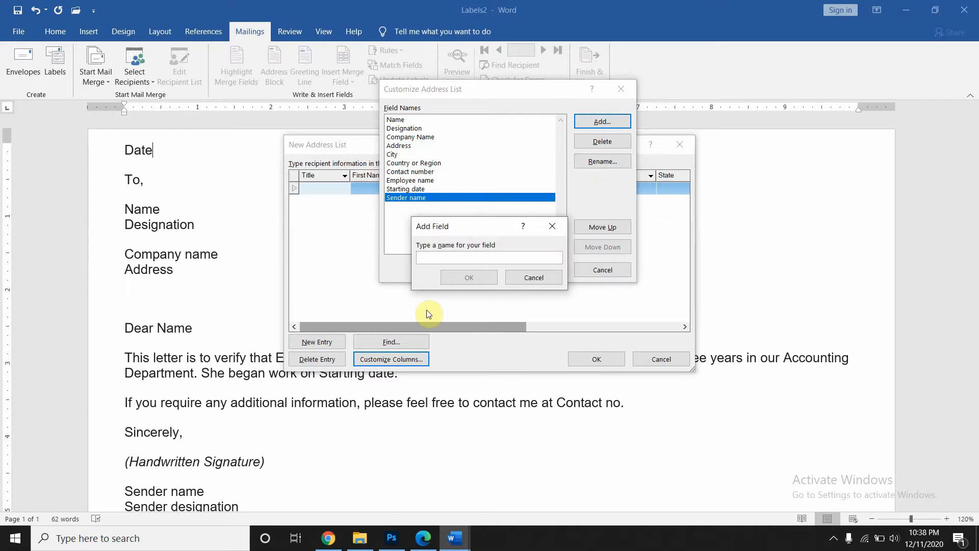
pyautogui.write('sender desigantion')
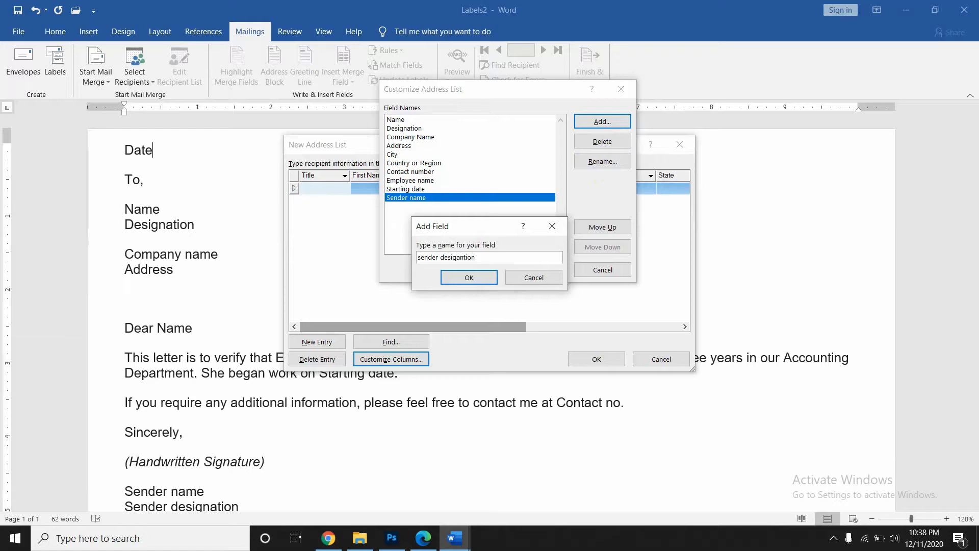
pyautogui.press('Return')
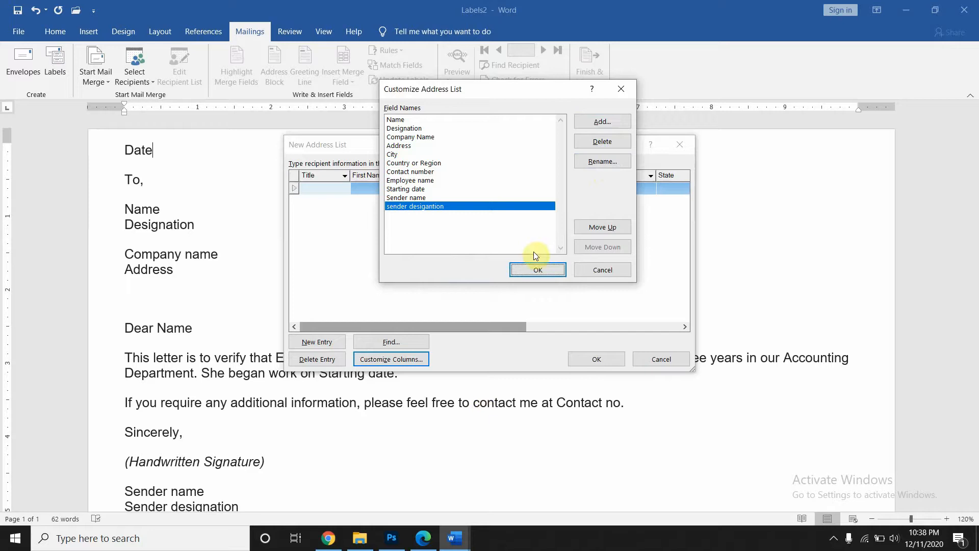
pyautogui.click(533, 269)
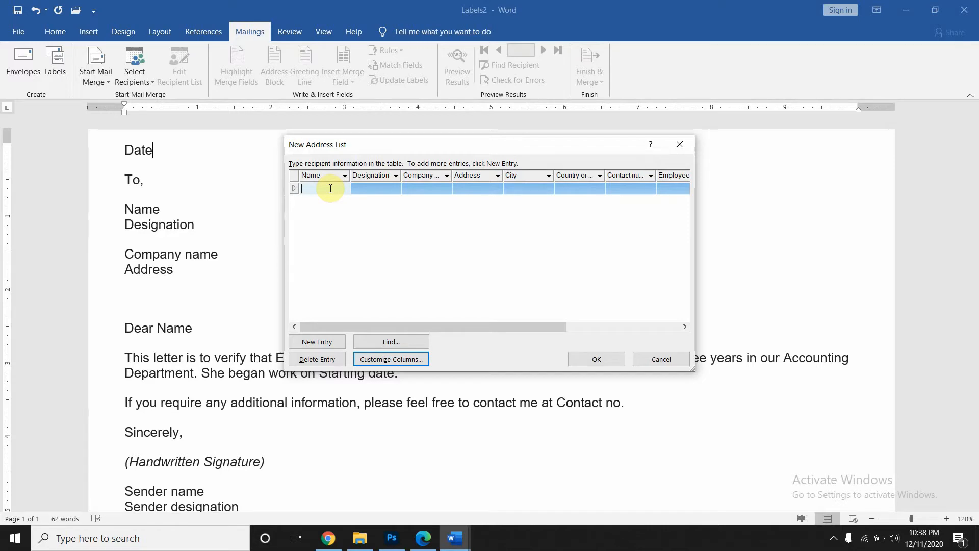
# - Enter the first recipient's name, designation vice President and company GM associates
pyautogui.write('Sana')
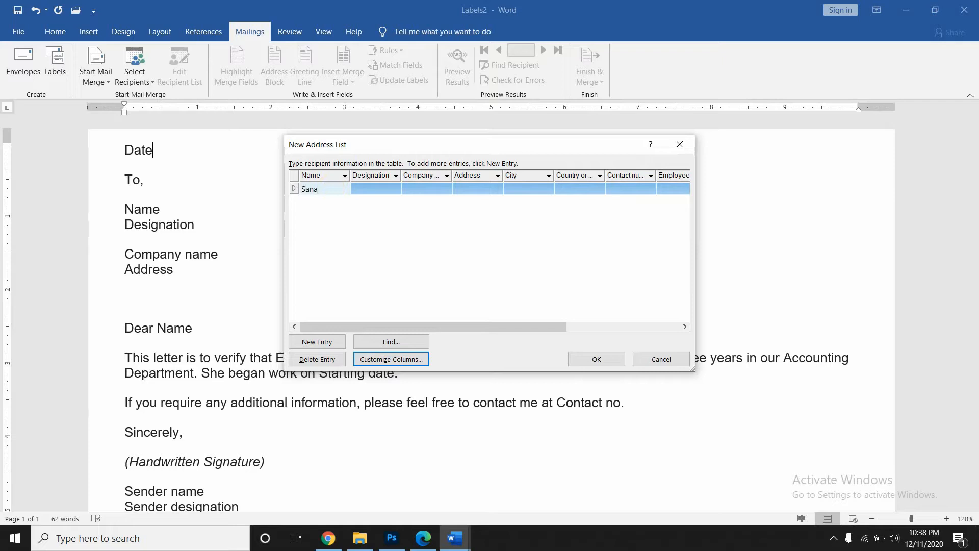
pyautogui.press('Tab')
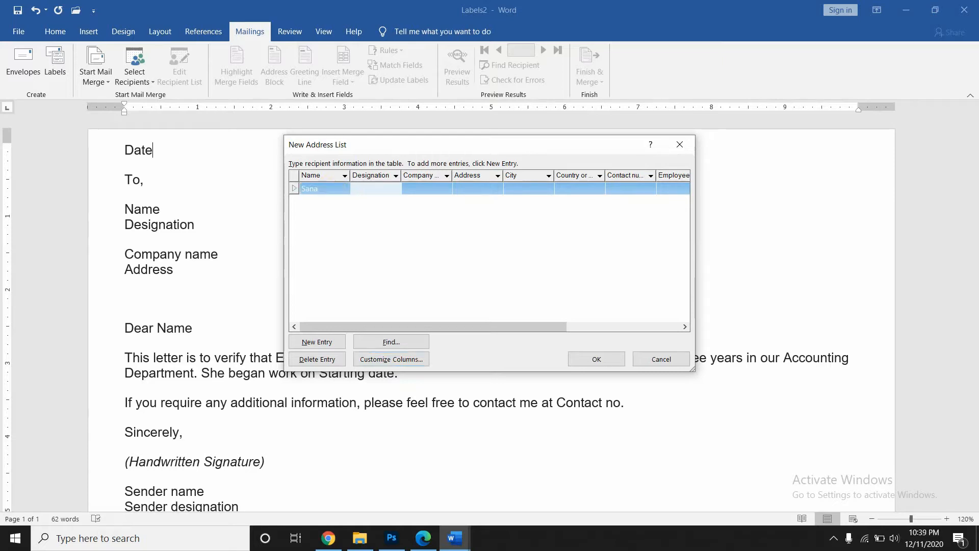
pyautogui.write('vice President')
pyautogui.press('Tab')
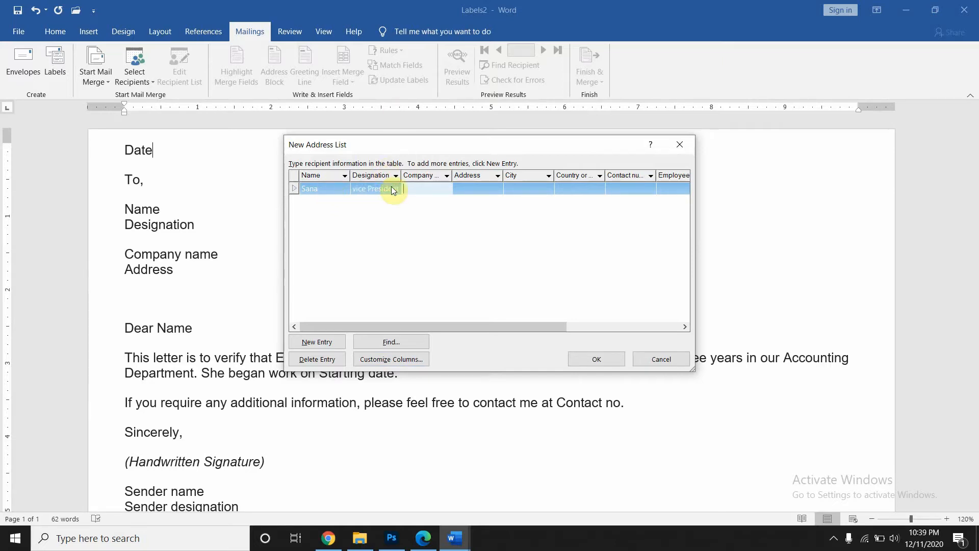
pyautogui.write('University of karachi')
pyautogui.press('BackSpace')
pyautogui.press('BackSpace')
pyautogui.press('BackSpace')
pyautogui.press('BackSpace')
pyautogui.press('BackSpace')
pyautogui.press('BackSpace')
pyautogui.press('BackSpace')
pyautogui.press('BackSpace')
pyautogui.press('BackSpace')
pyautogui.press('BackSpace')
pyautogui.press('BackSpace')
pyautogui.press('BackSpace')
pyautogui.press('BackSpace')
pyautogui.press('BackSpace')
pyautogui.press('BackSpace')
pyautogui.press('BackSpace')
pyautogui.press('BackSpace')
pyautogui.press('BackSpace')
pyautogui.press('BackSpace')
pyautogui.press('BackSpace')
pyautogui.write('Haik')
pyautogui.press('BackSpace')
pyautogui.press('BackSpace')
pyautogui.press('BackSpace')
pyautogui.press('BackSpace')
pyautogui.press('BackSpace')
pyautogui.write('G')
pyautogui.write('M ass')
pyautogui.write('ociates')
# - Fill in the first recipient's street address, city Karachi, country Pakistan and contact number
pyautogui.click(480, 188)
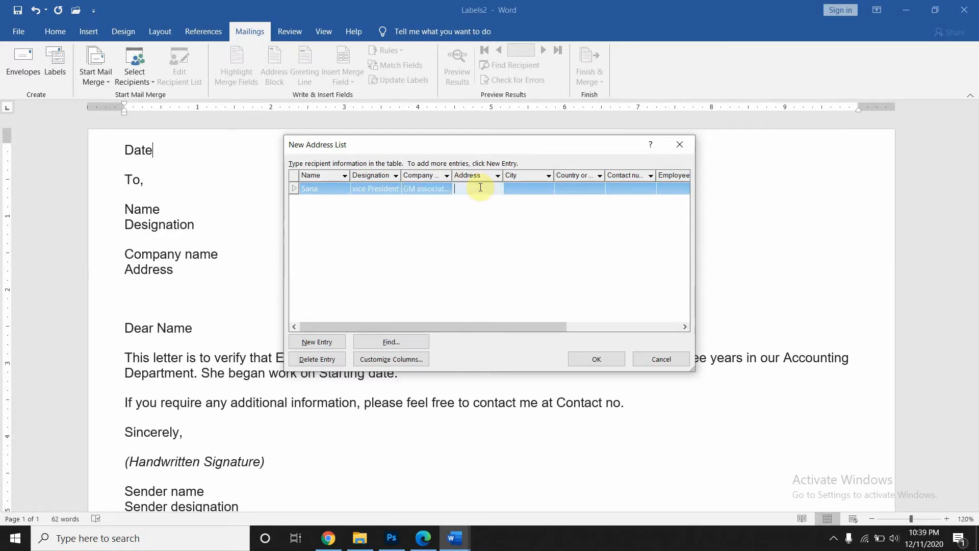
pyautogui.click(535, 191)
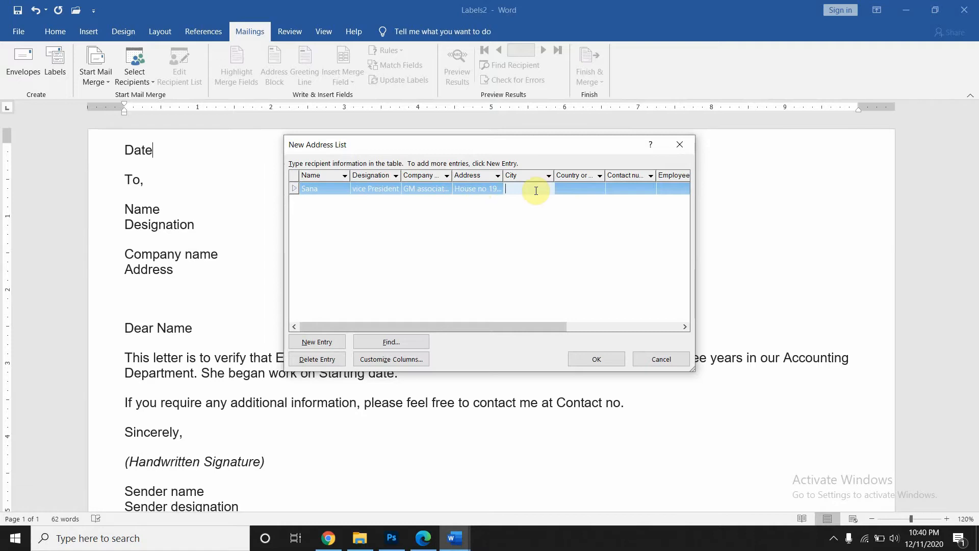
pyautogui.write('Karachi')
pyautogui.click(575, 185)
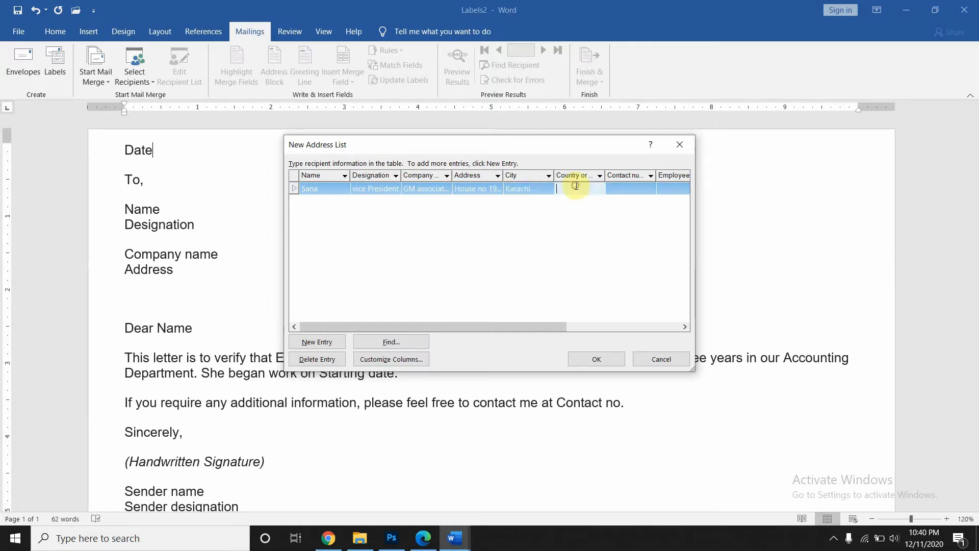
pyautogui.write('Pakistan')
pyautogui.click(643, 189)
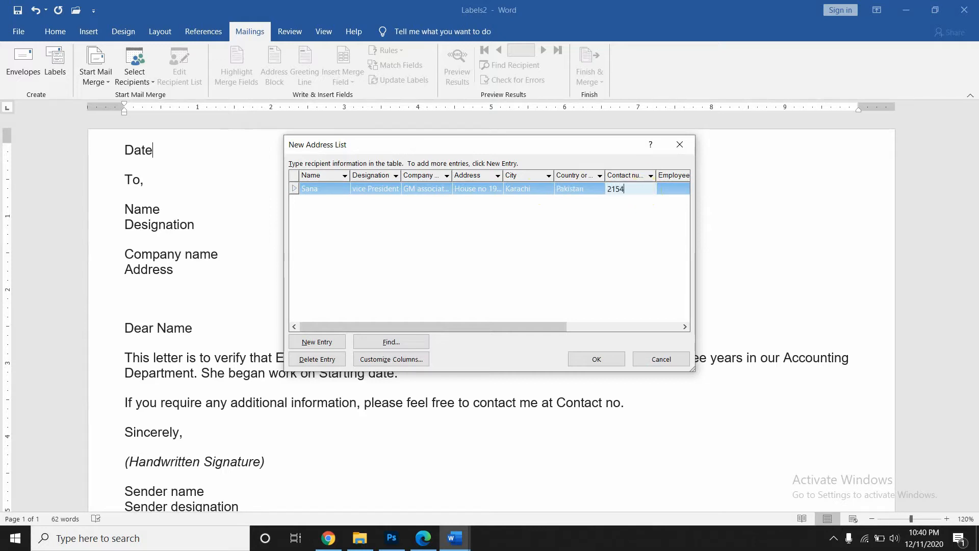
# - Enter the employee's name, starting date 10-12-2005, the sender's name and sender designation manager
pyautogui.click(677, 188)
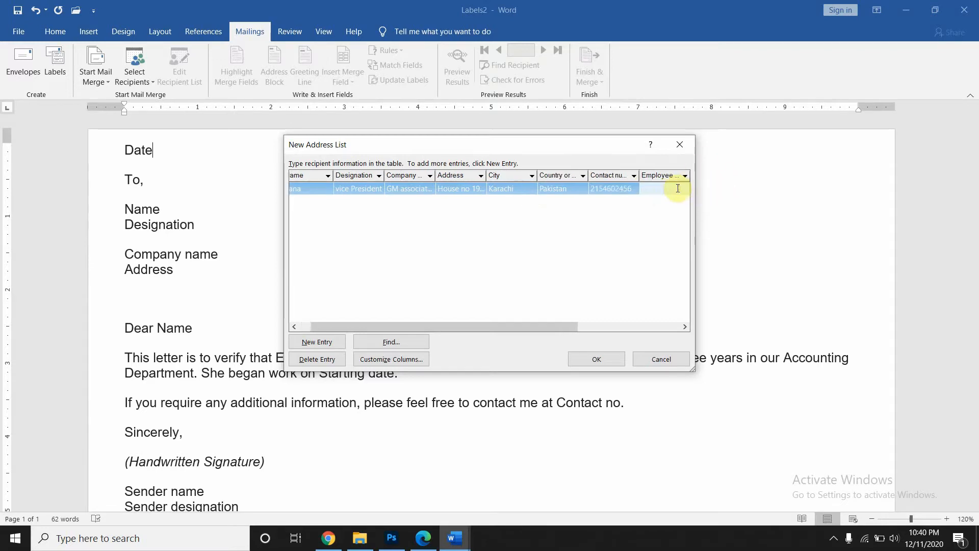
pyautogui.write('Maheen')
pyautogui.press('Tab')
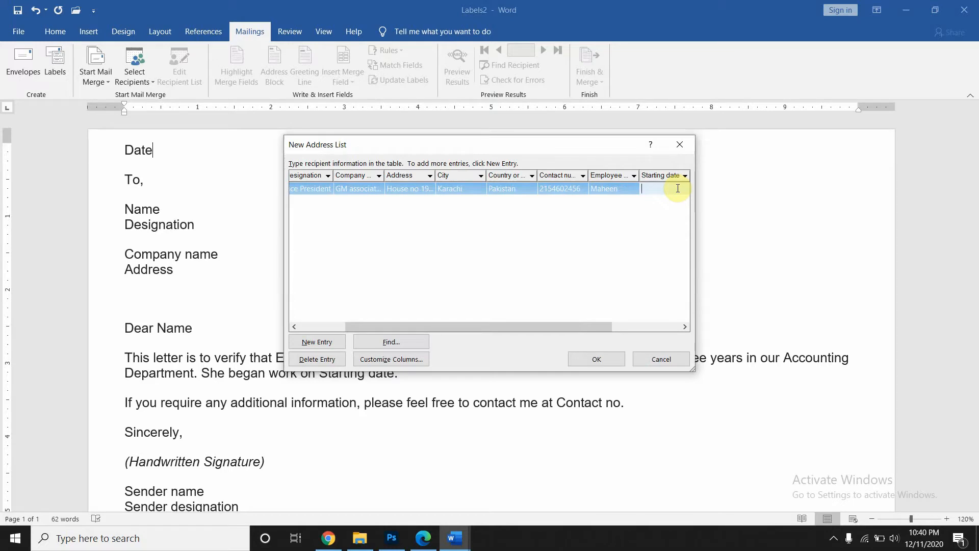
pyautogui.write('10-12-2005')
pyautogui.press('Tab')
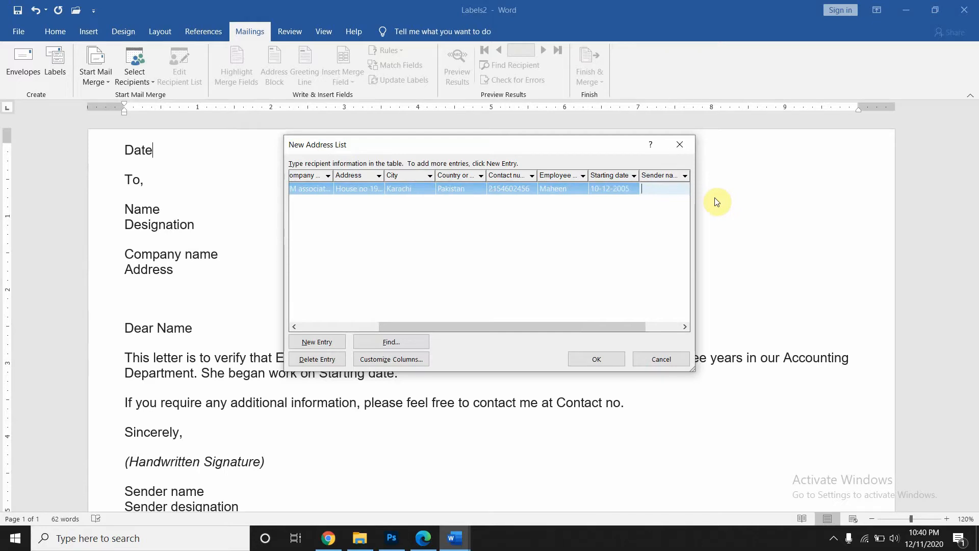
pyautogui.press('Tab')
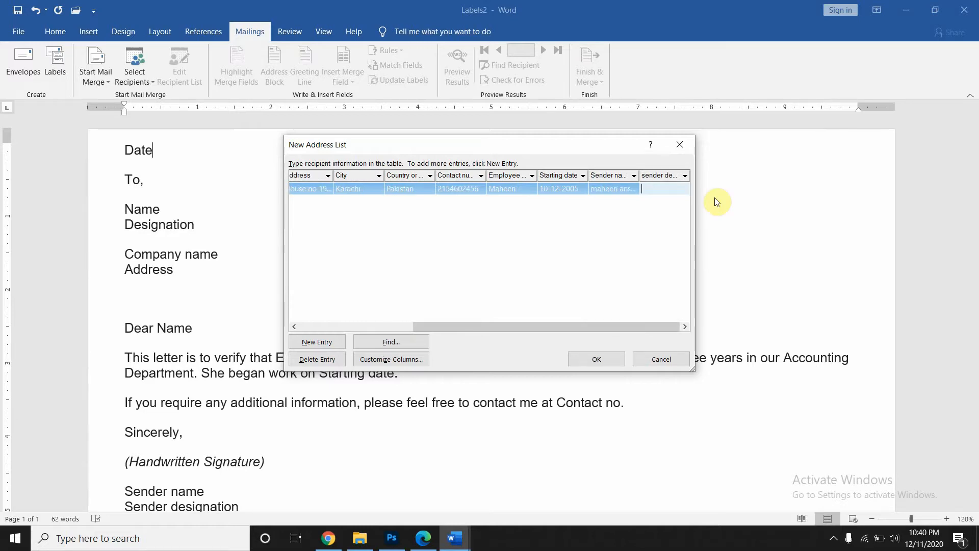
pyautogui.write('manager')
# - Add a second entry with the same recipient name, designation vice President and company GM associates
pyautogui.press('Tab')
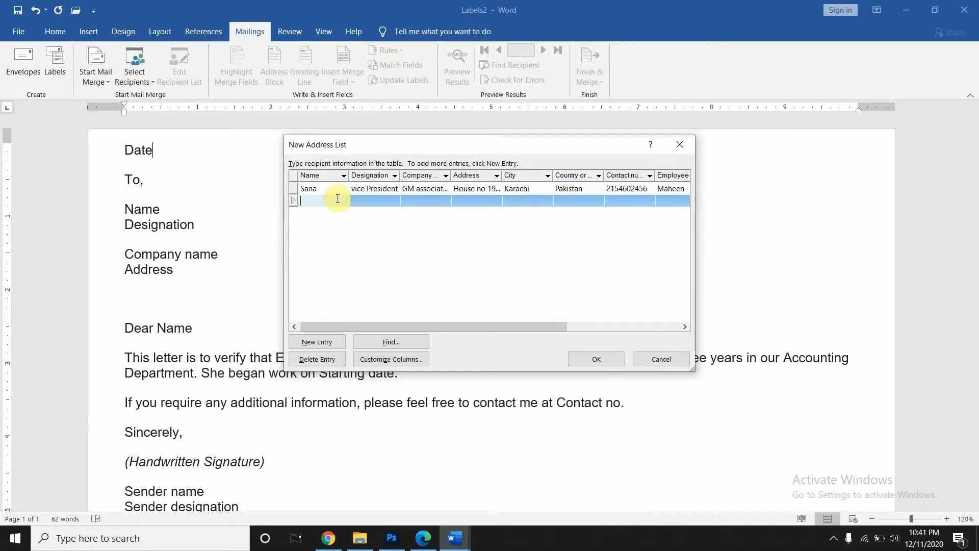
pyautogui.click(310, 191)
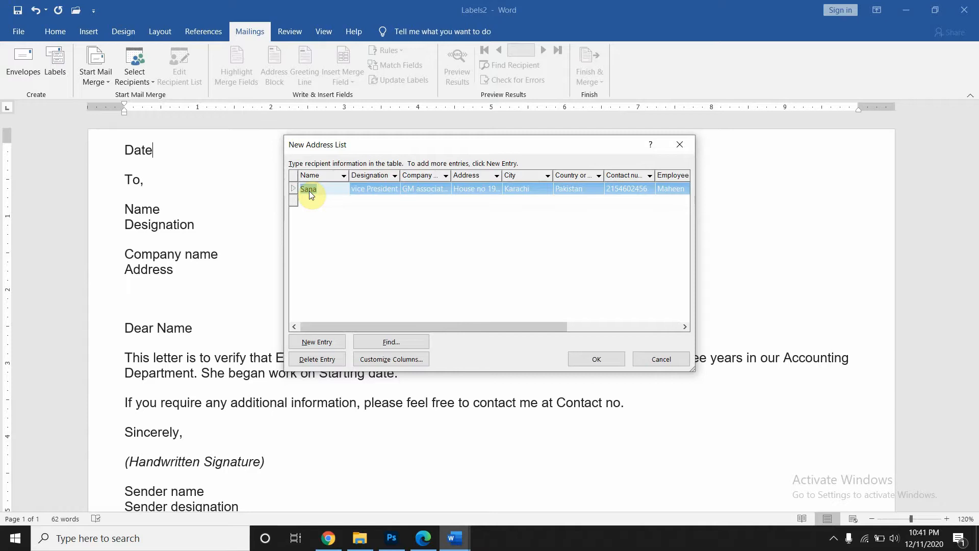
pyautogui.click(312, 200)
pyautogui.write('Sana')
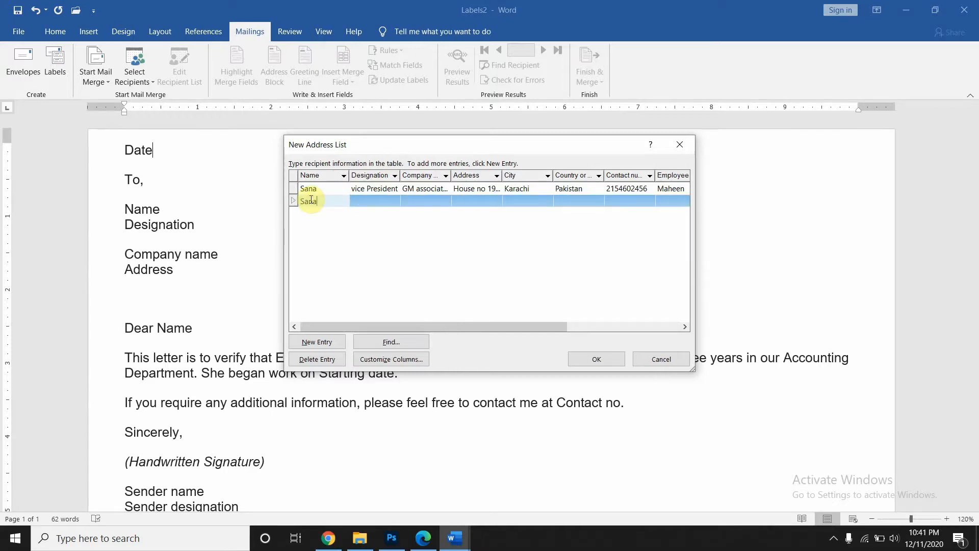
pyautogui.click(371, 189)
pyautogui.hotkey('ctrl', 'c')
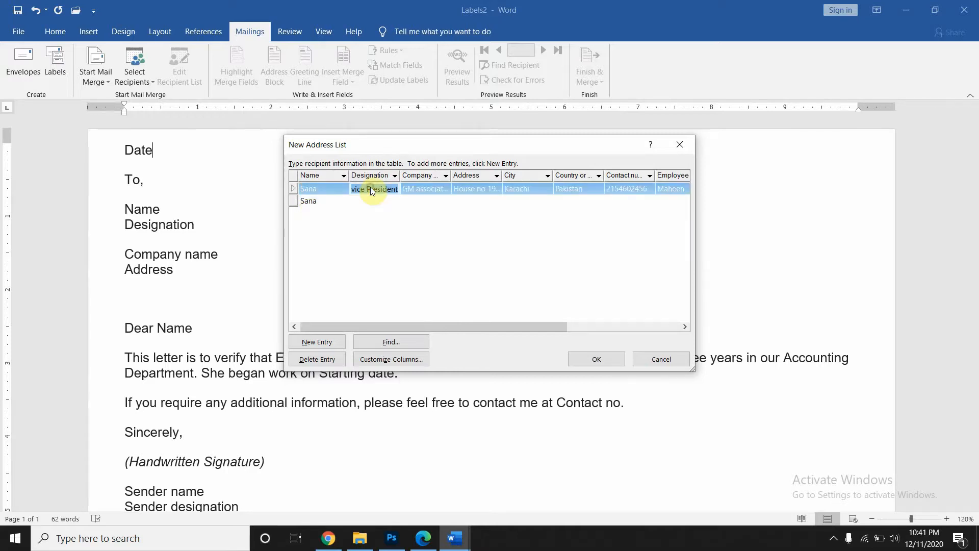
pyautogui.click(372, 201)
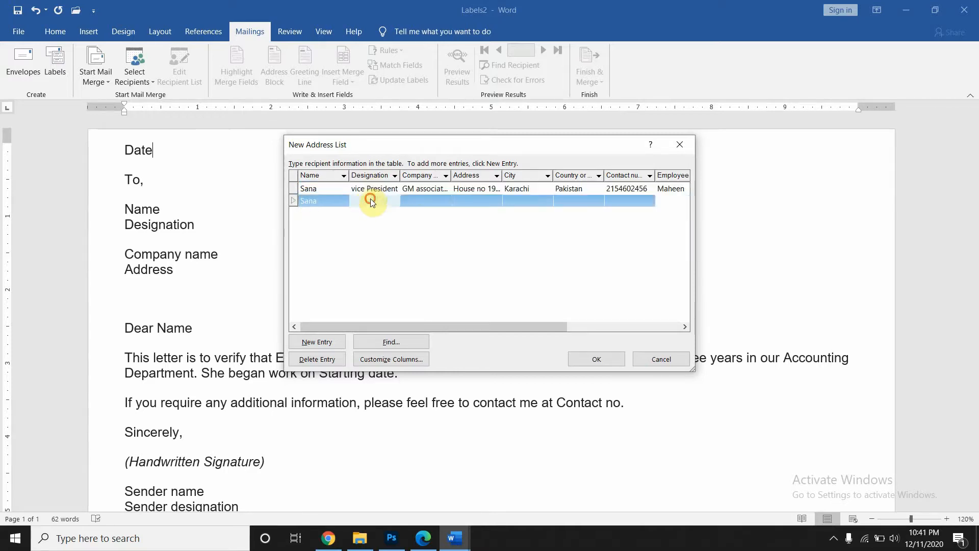
pyautogui.hotkey('ctrl', 'v')
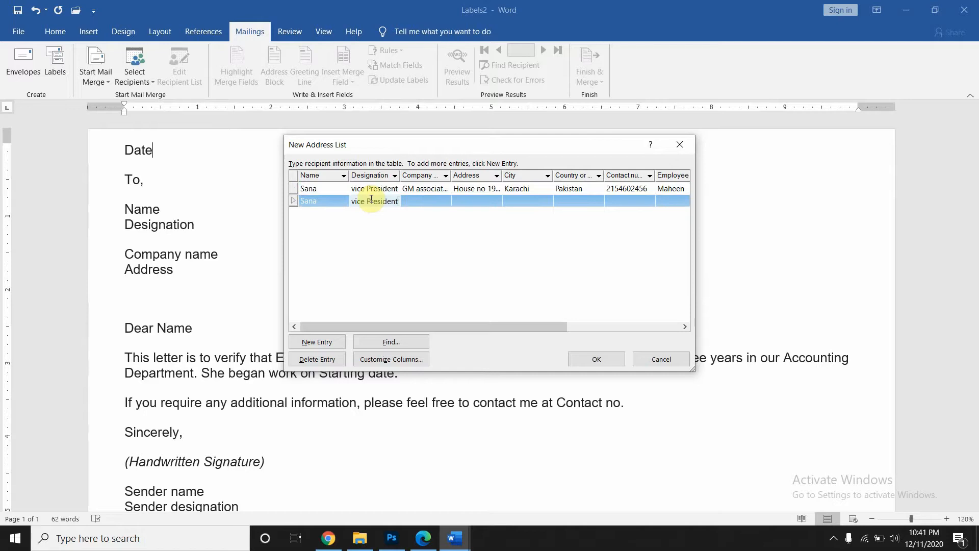
pyautogui.click(421, 189)
pyautogui.hotkey('ctrl', 'c')
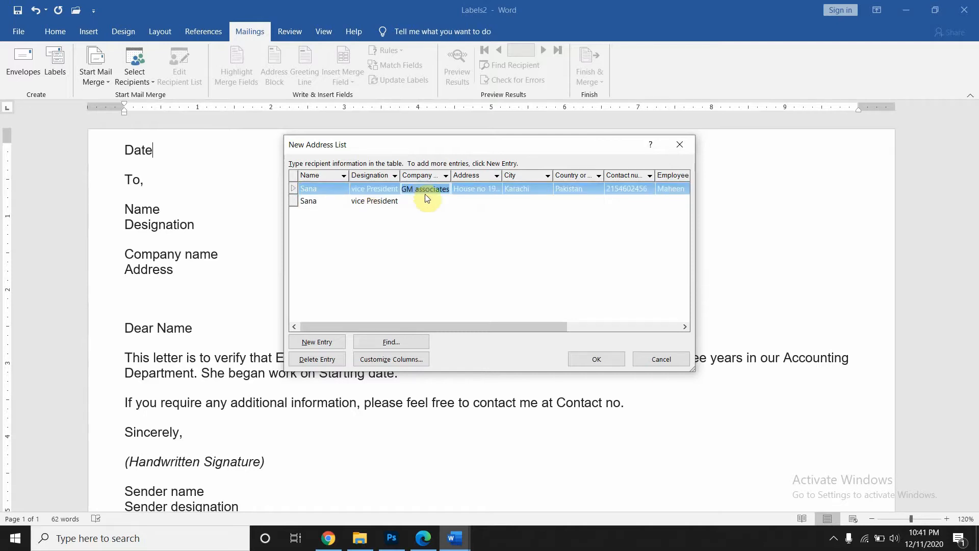
pyautogui.click(428, 199)
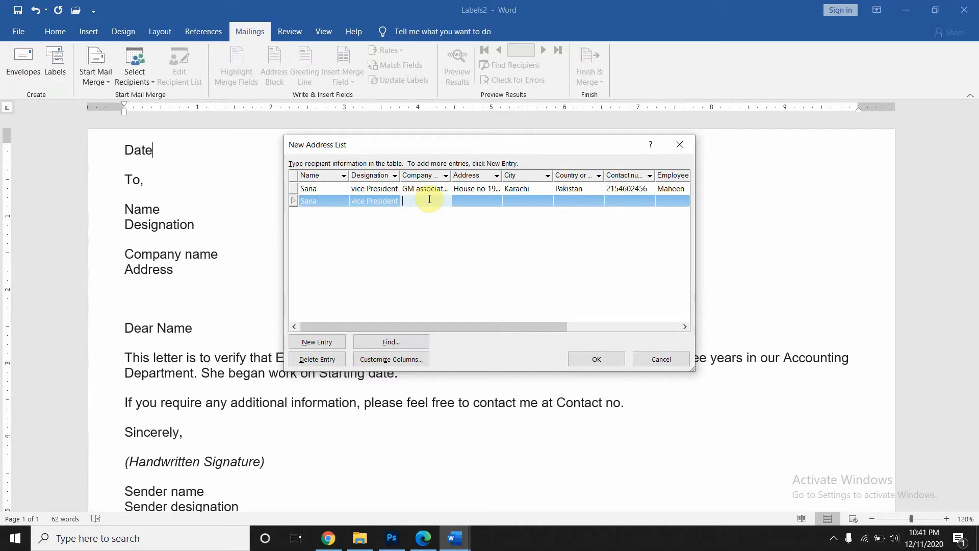
pyautogui.hotkey('ctrl', 'v')
# - Copy the address, city Karachi, country Pakistan and contact number into the second entry
pyautogui.click(475, 188)
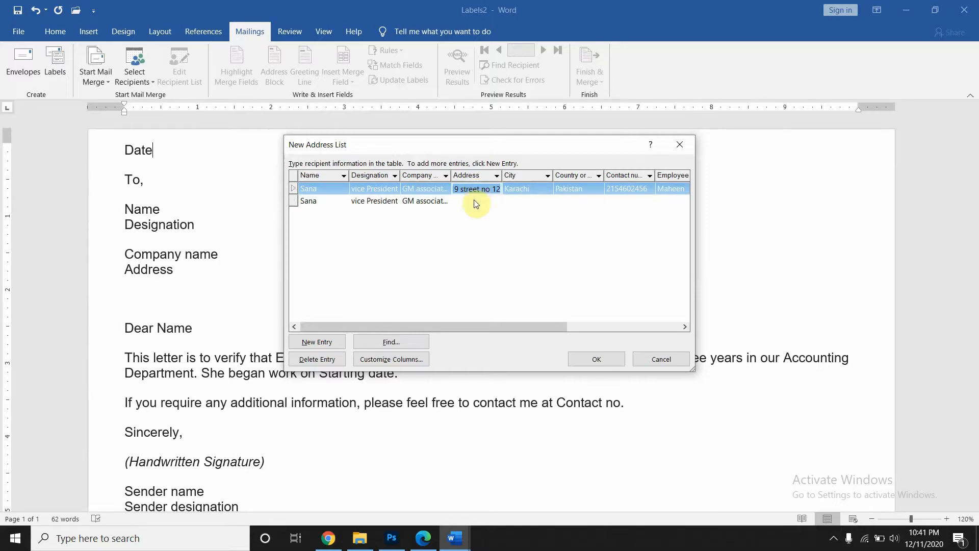
pyautogui.click(477, 202)
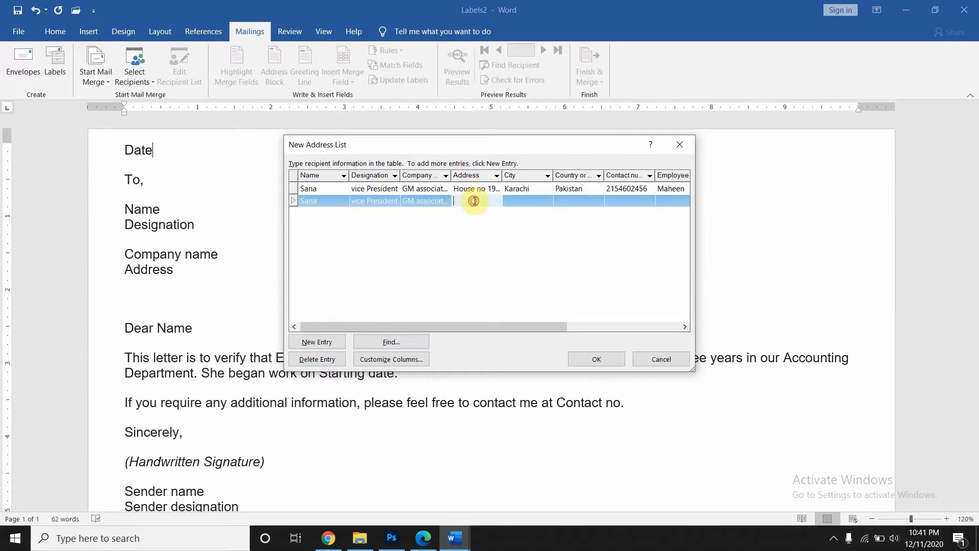
pyautogui.hotkey('ctrl', 'v')
pyautogui.click(526, 189)
pyautogui.hotkey('ctrl', 'c')
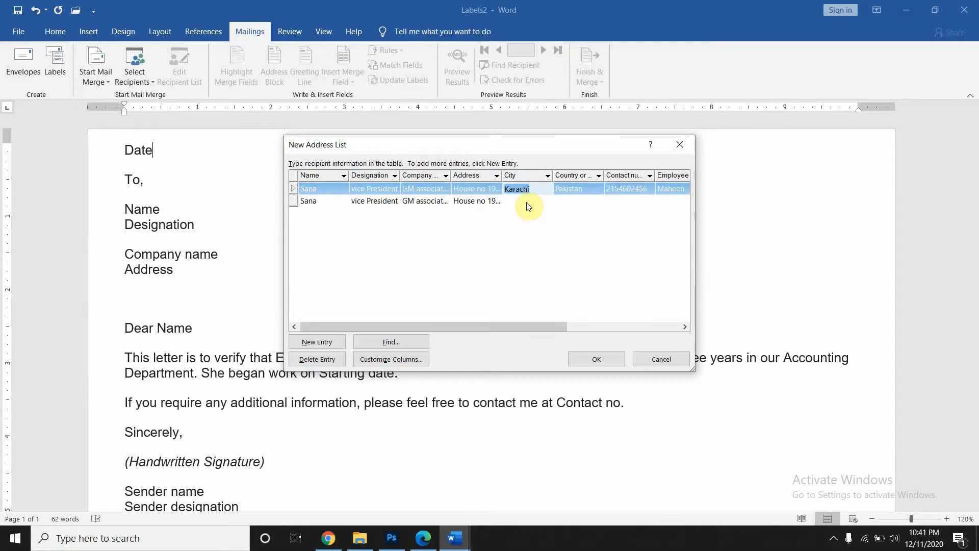
pyautogui.click(528, 202)
pyautogui.hotkey('ctrl', 'v')
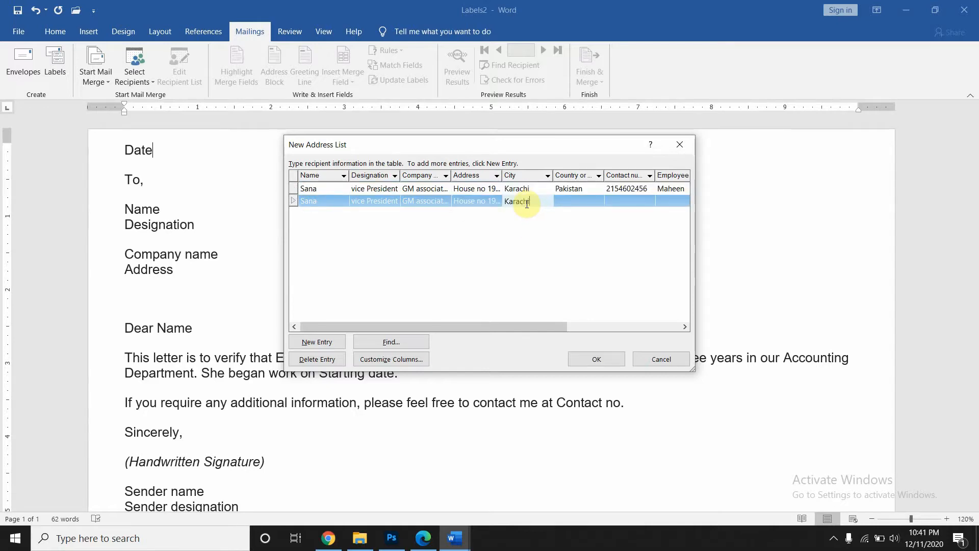
pyautogui.click(584, 189)
pyautogui.hotkey('ctrl', 'c')
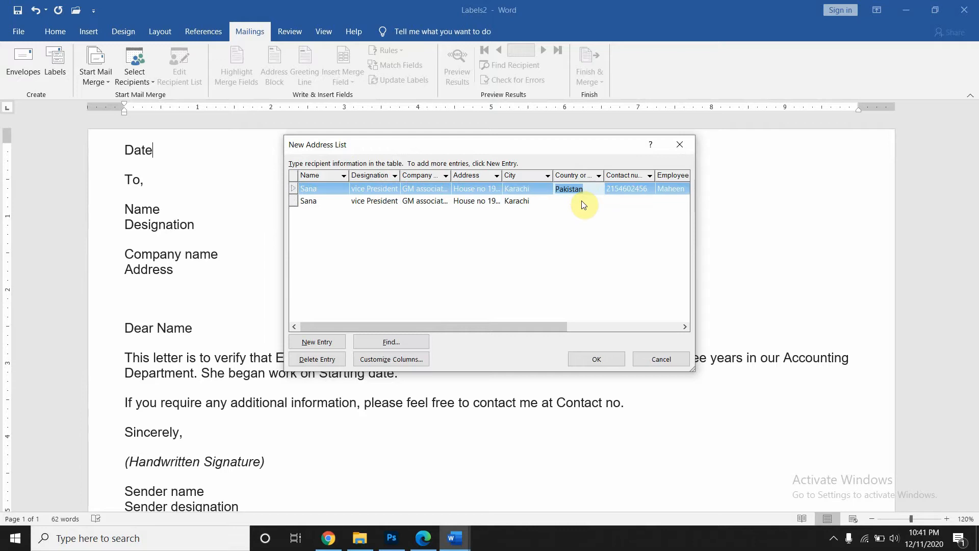
pyautogui.click(582, 202)
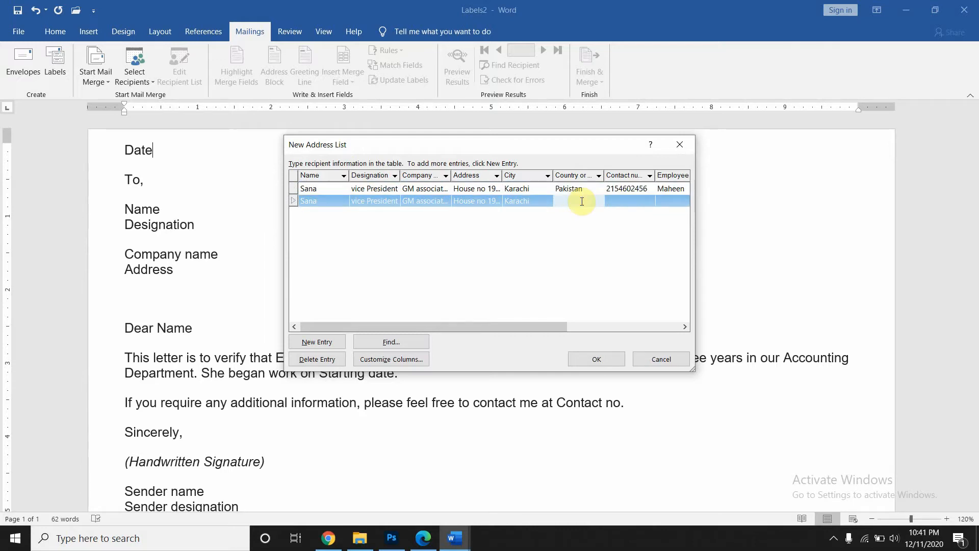
pyautogui.hotkey('ctrl', 'v')
pyautogui.click(621, 190)
pyautogui.hotkey('ctrl', 'c')
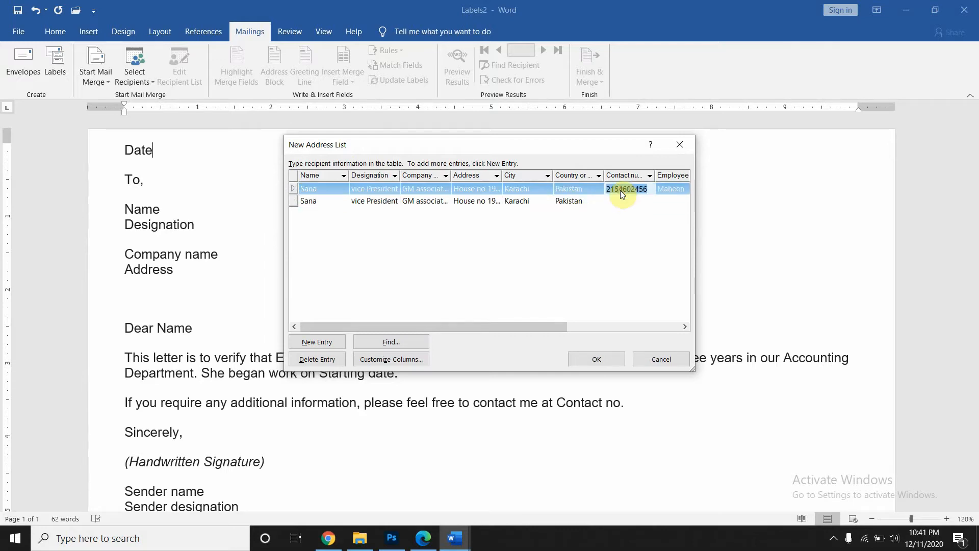
pyautogui.click(619, 200)
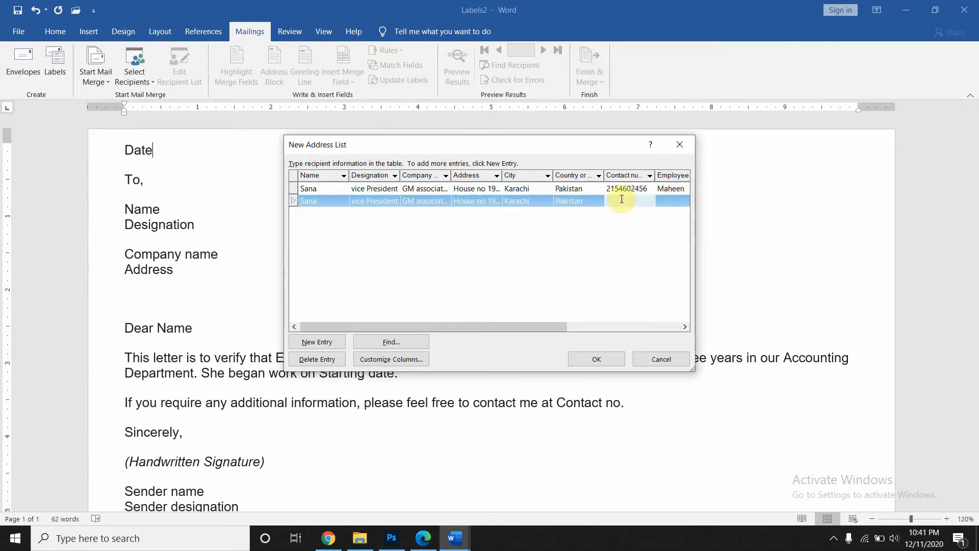
pyautogui.hotkey('ctrl', 'v')
# - Enter the second entry's employee name and starting date 5-5-2010
pyautogui.moveTo(553, 324); pyautogui.dragTo(634, 328)
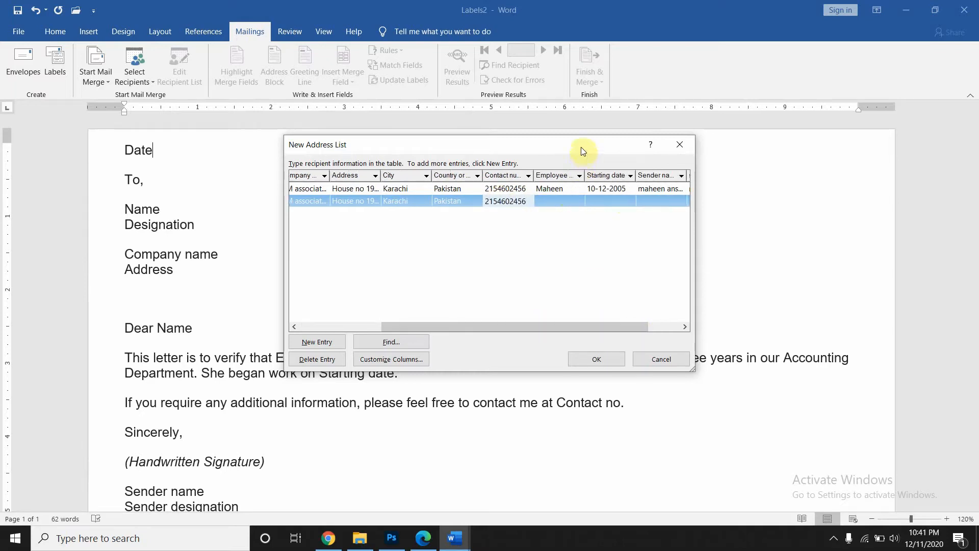
pyautogui.moveTo(582, 148); pyautogui.dragTo(634, 59)
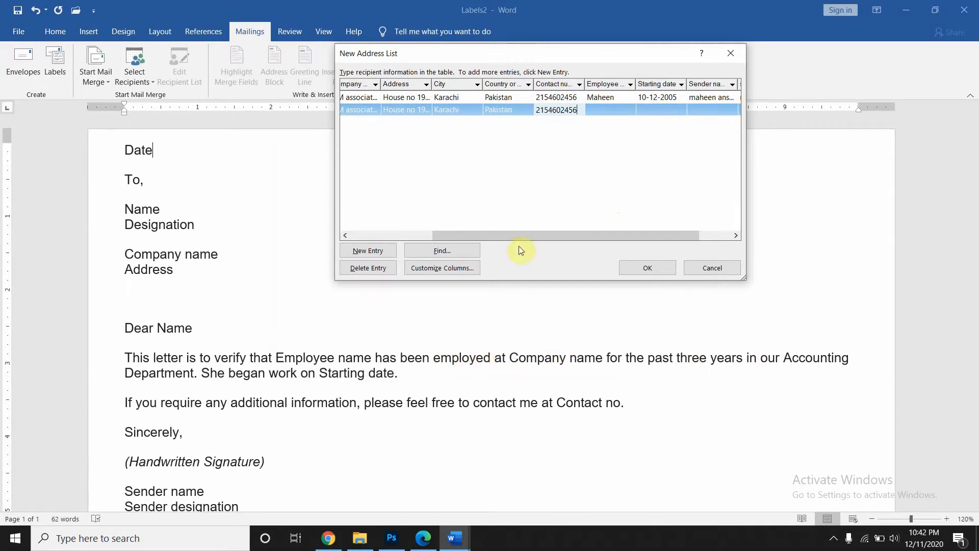
pyautogui.click(540, 192)
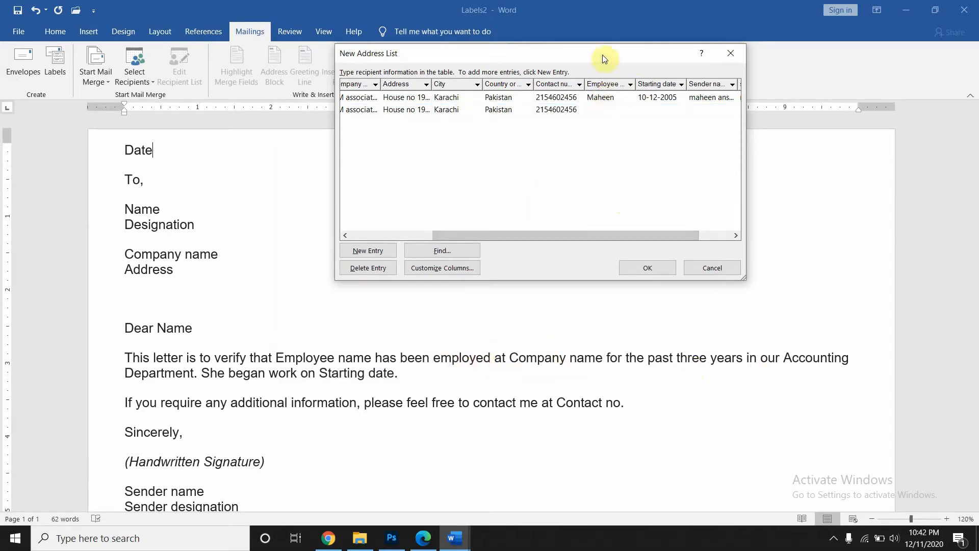
pyautogui.moveTo(604, 54); pyautogui.dragTo(593, 97)
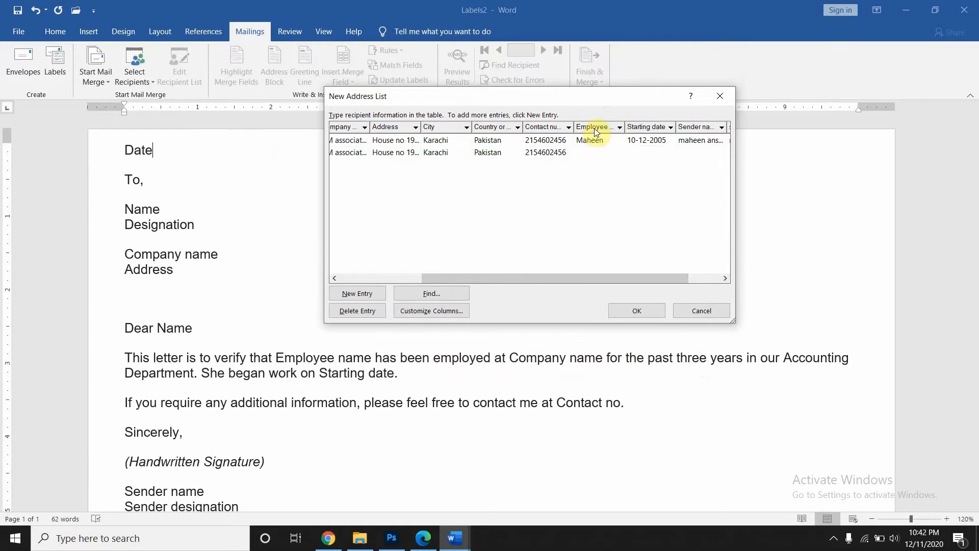
pyautogui.click(593, 154)
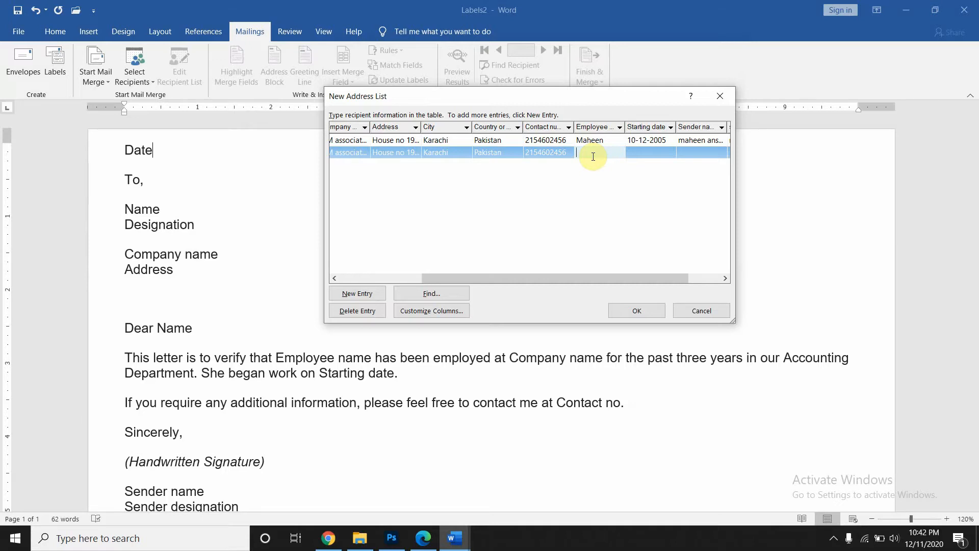
pyautogui.write('John')
pyautogui.press('Tab')
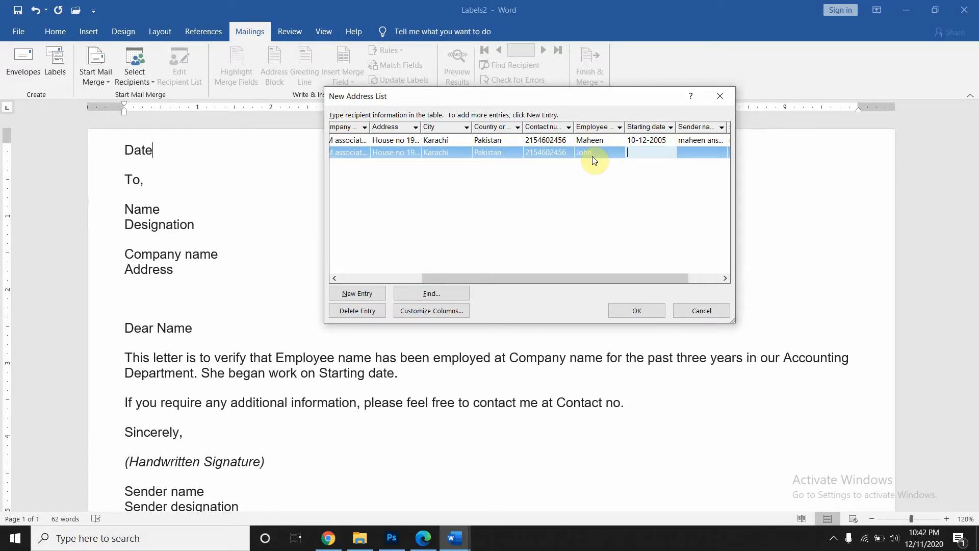
pyautogui.write('5-5-2010')
pyautogui.press('Tab')
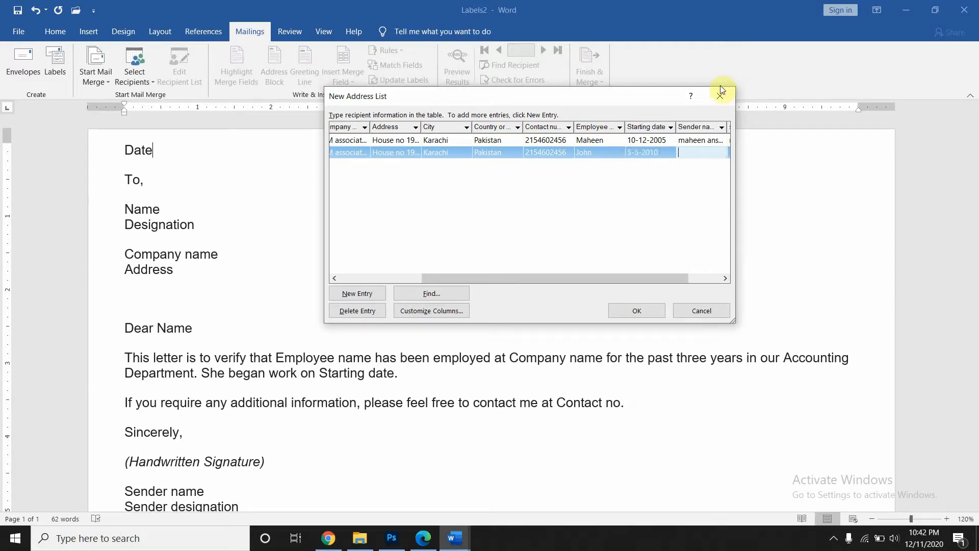
# - Copy the sender name and designation manager into row 2 and add a blank third entry
pyautogui.click(699, 140)
pyautogui.hotkey('ctrl', 'c')
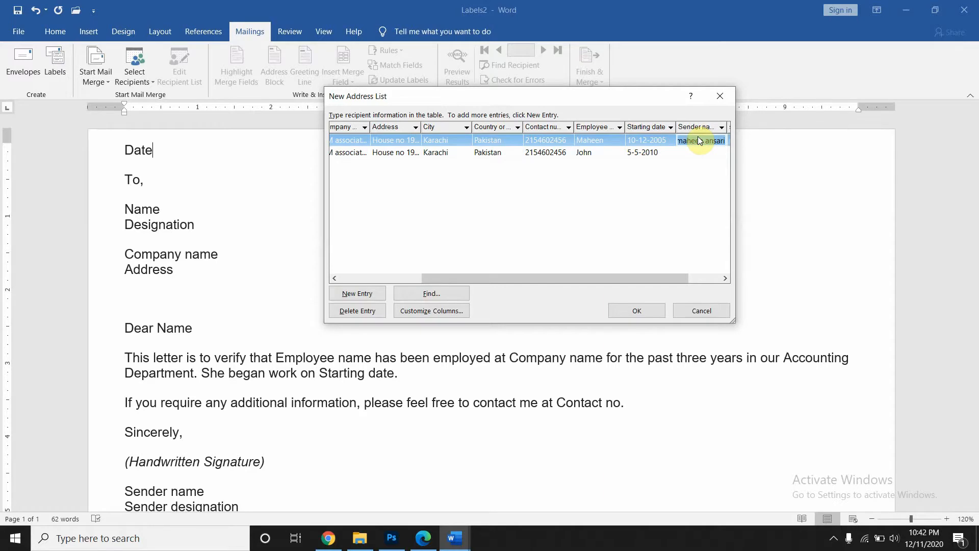
pyautogui.click(698, 152)
pyautogui.hotkey('ctrl', 'v')
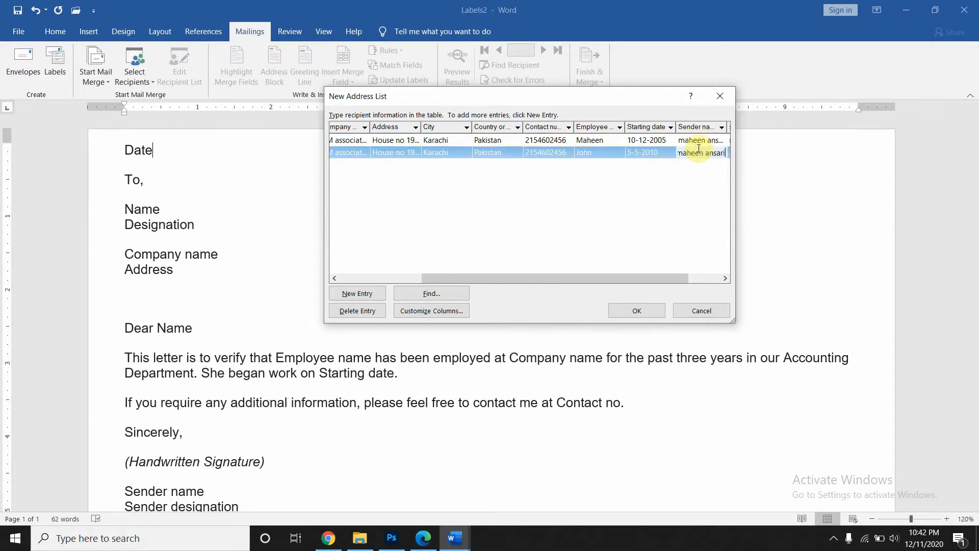
pyautogui.press('Tab')
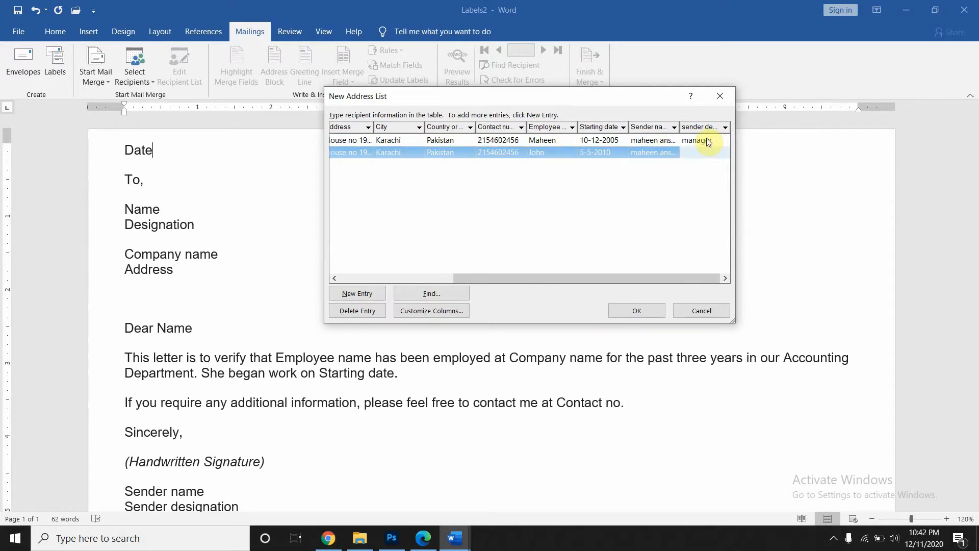
pyautogui.click(708, 141)
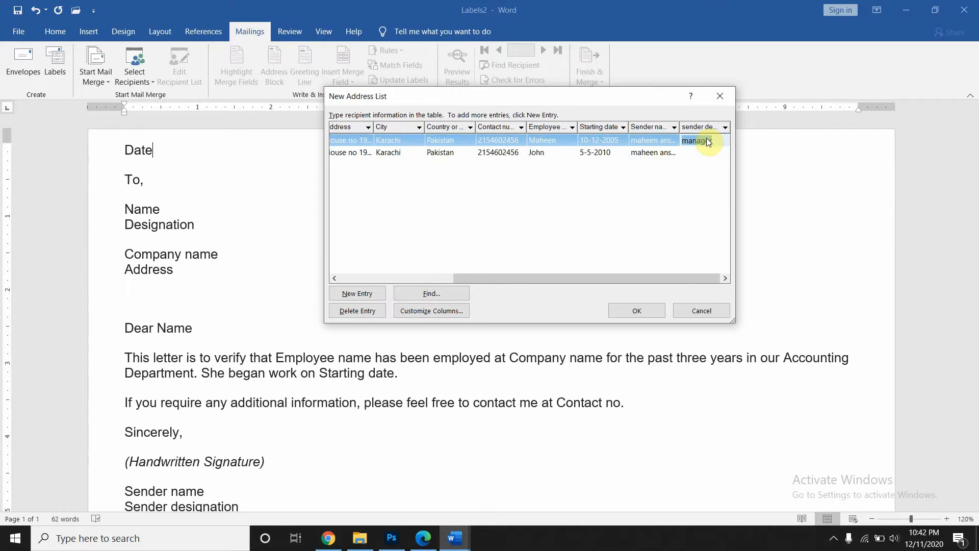
pyautogui.click(702, 153)
pyautogui.write('manager')
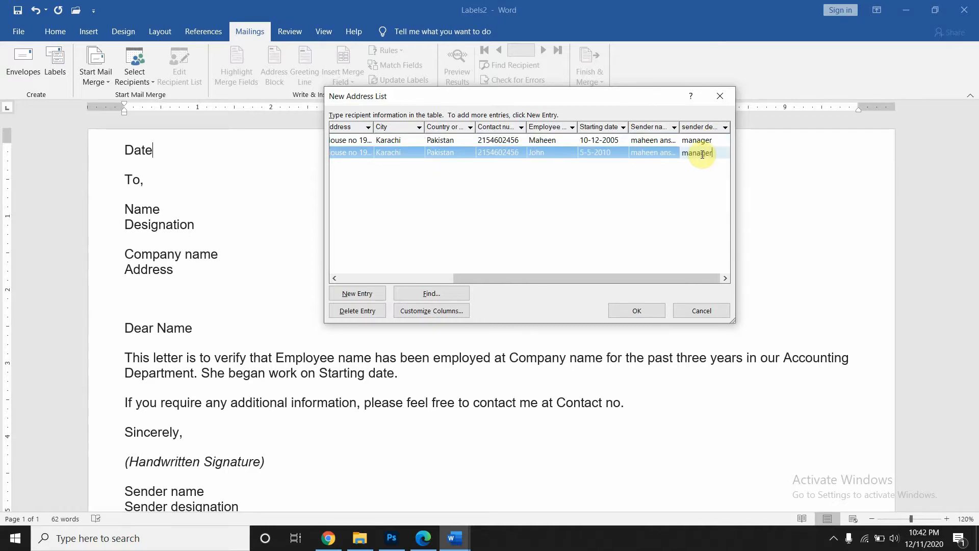
pyautogui.press('Tab')
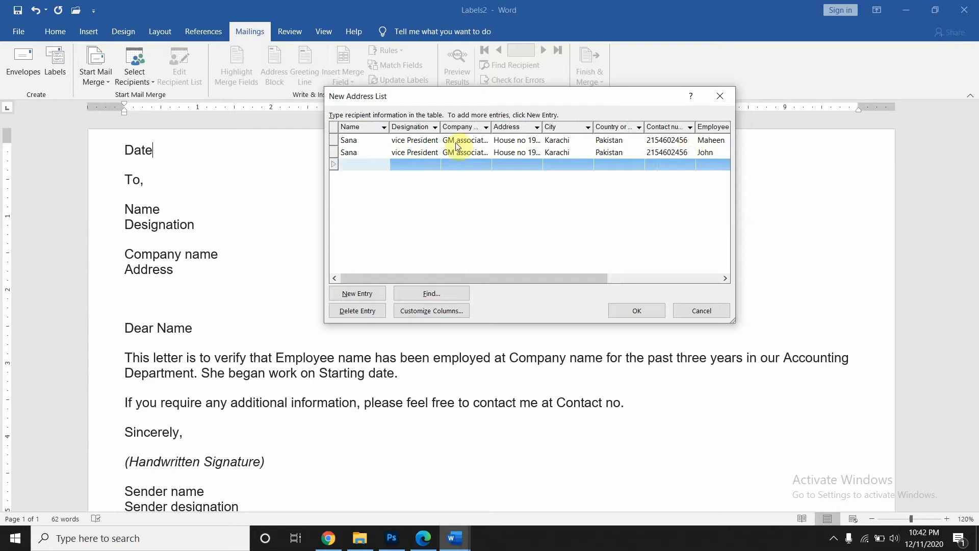
pyautogui.click(364, 153)
pyautogui.hotkey('ctrl', 'c')
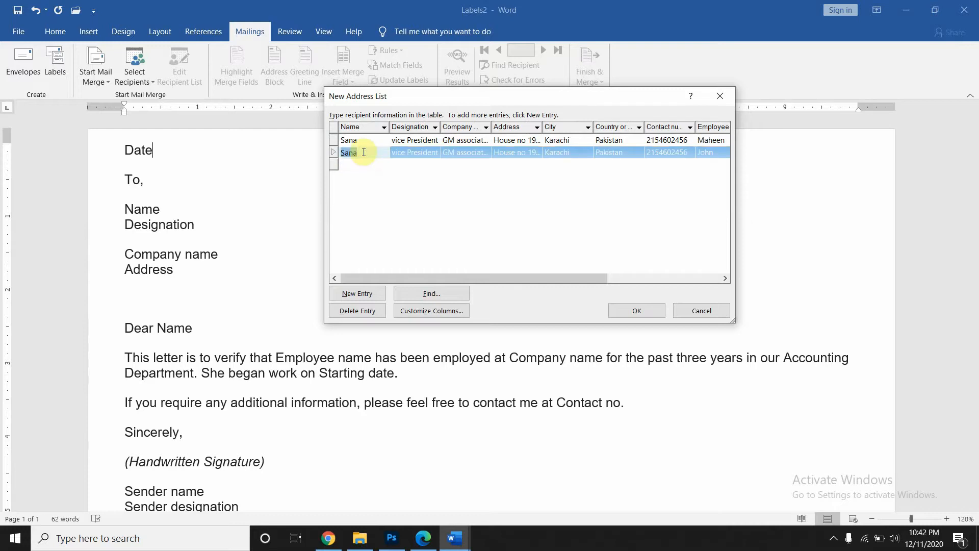
pyautogui.click(361, 166)
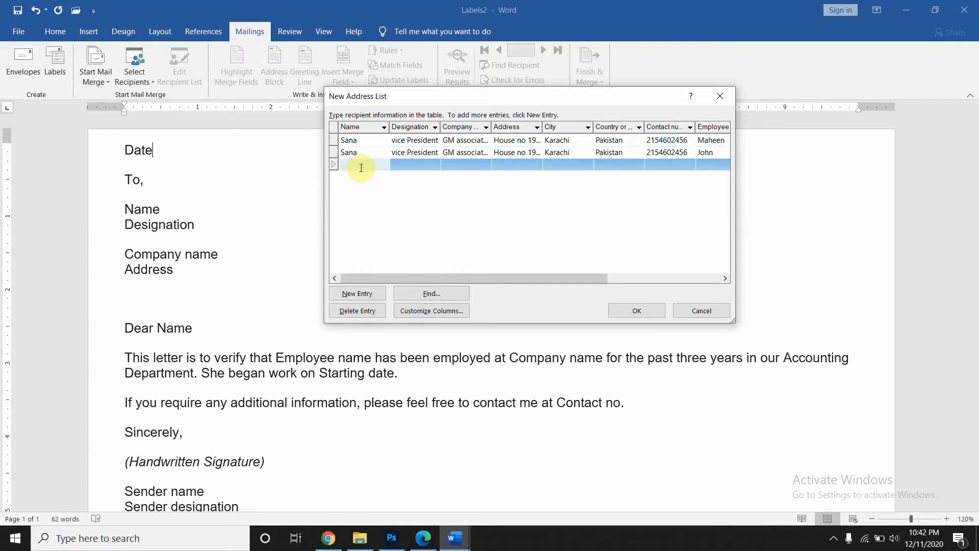
# - Copy the name, designation vice President, company and address from row 2 into row 3
pyautogui.hotkey('ctrl', 'v')
pyautogui.click(408, 153)
pyautogui.hotkey('ctrl', 'c')
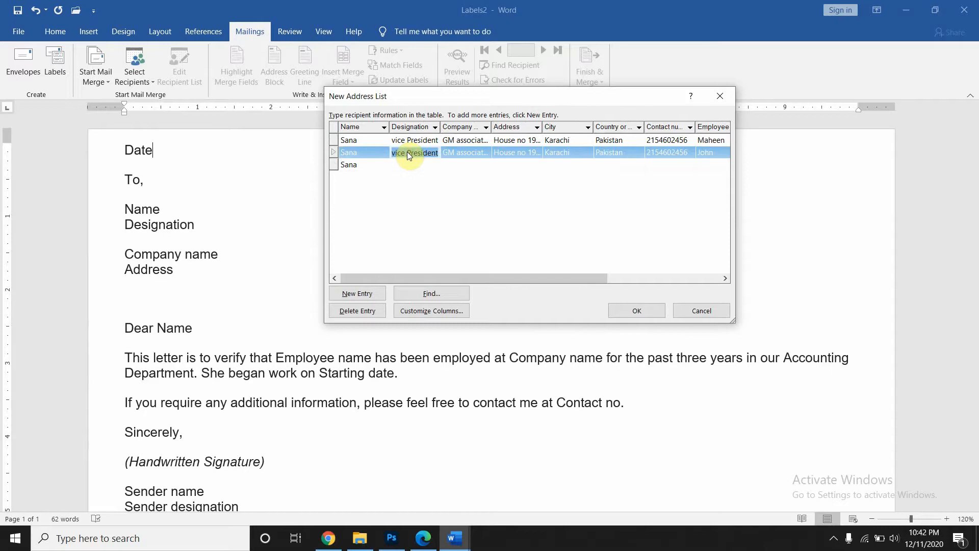
pyautogui.click(408, 164)
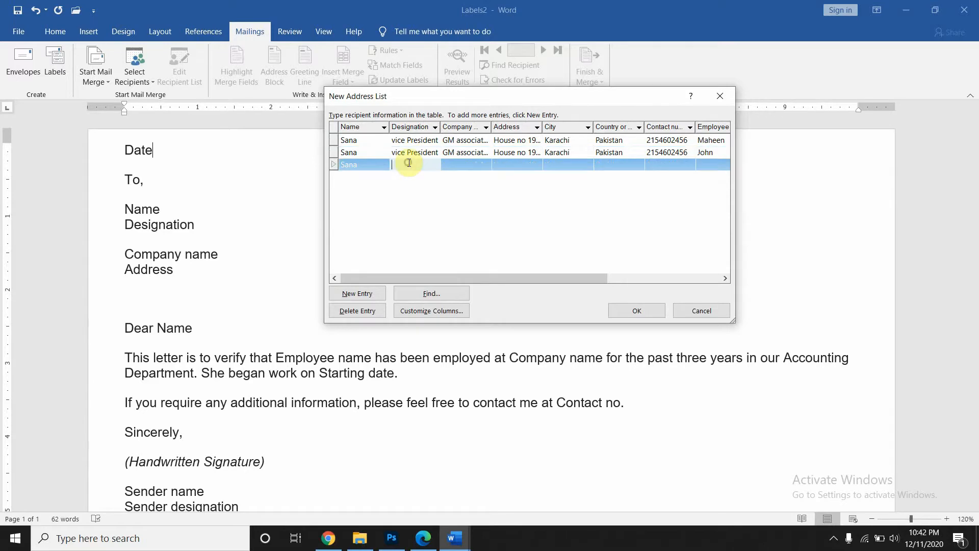
pyautogui.hotkey('ctrl', 'v')
pyautogui.click(461, 152)
pyautogui.hotkey('ctrl', 'c')
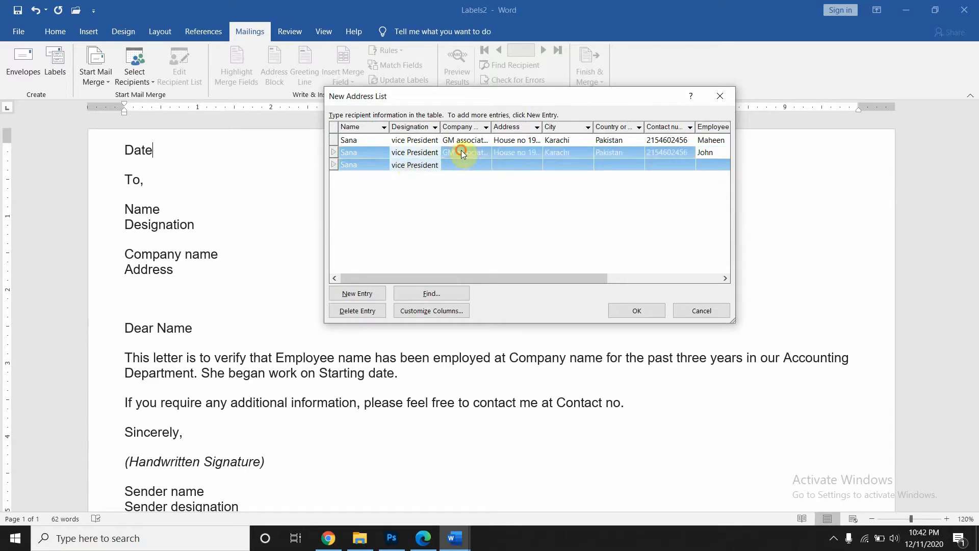
pyautogui.click(463, 164)
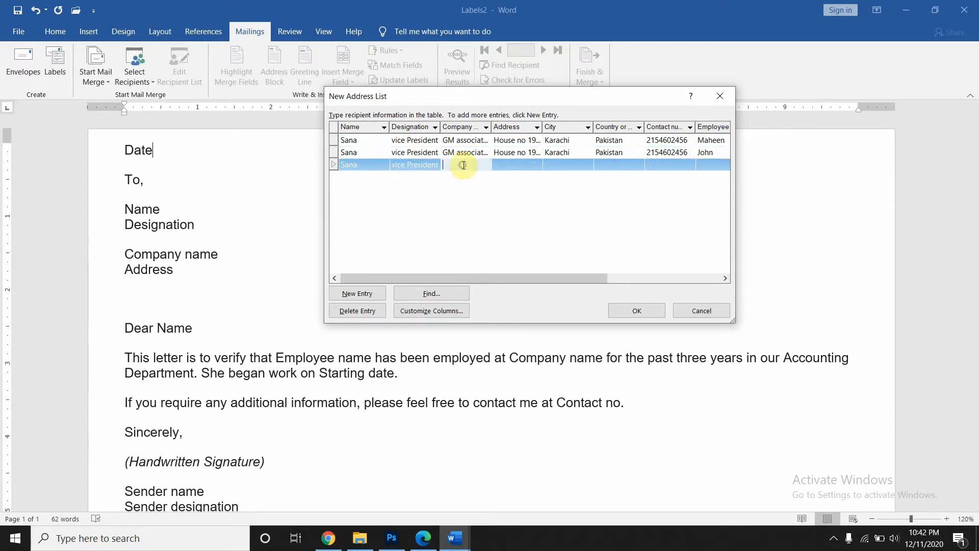
pyautogui.hotkey('ctrl', 'v')
pyautogui.click(509, 153)
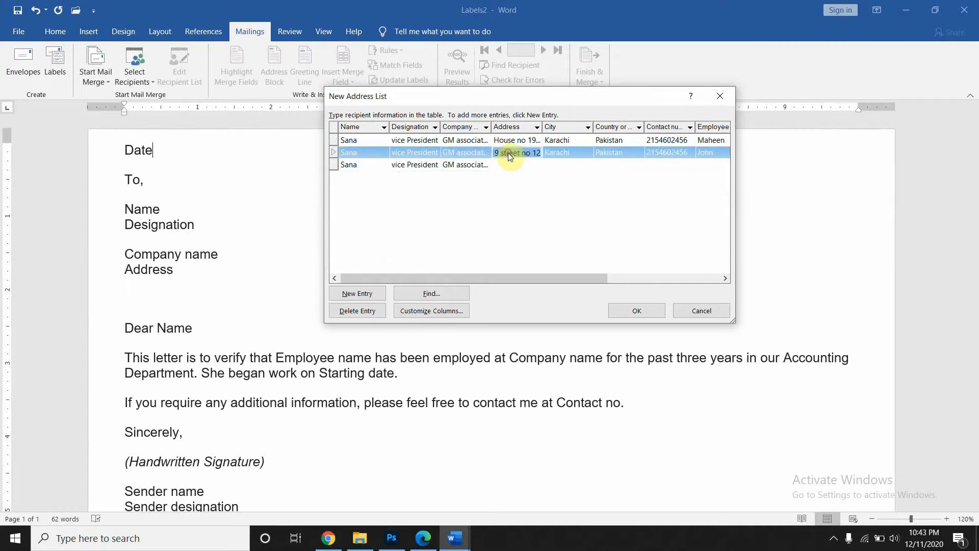
pyautogui.click(509, 169)
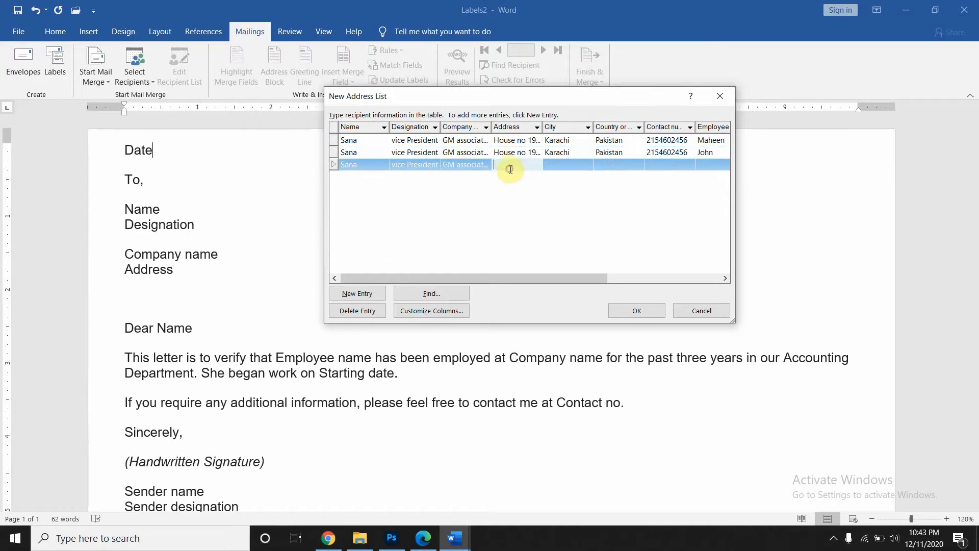
pyautogui.hotkey('ctrl', 'v')
# - Copy city Karachi, country Pakistan and the contact number into the third entry
pyautogui.click(565, 154)
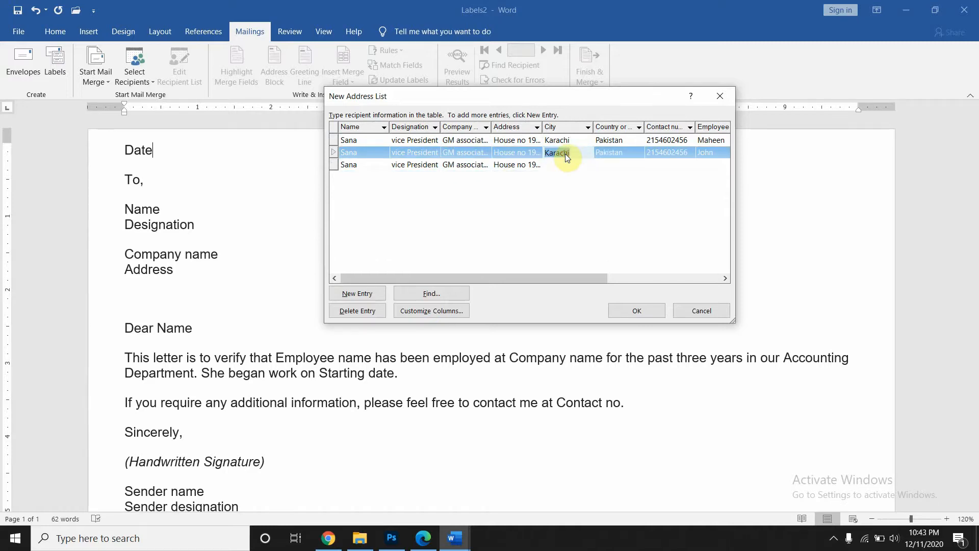
pyautogui.click(564, 165)
pyautogui.write('Karachi')
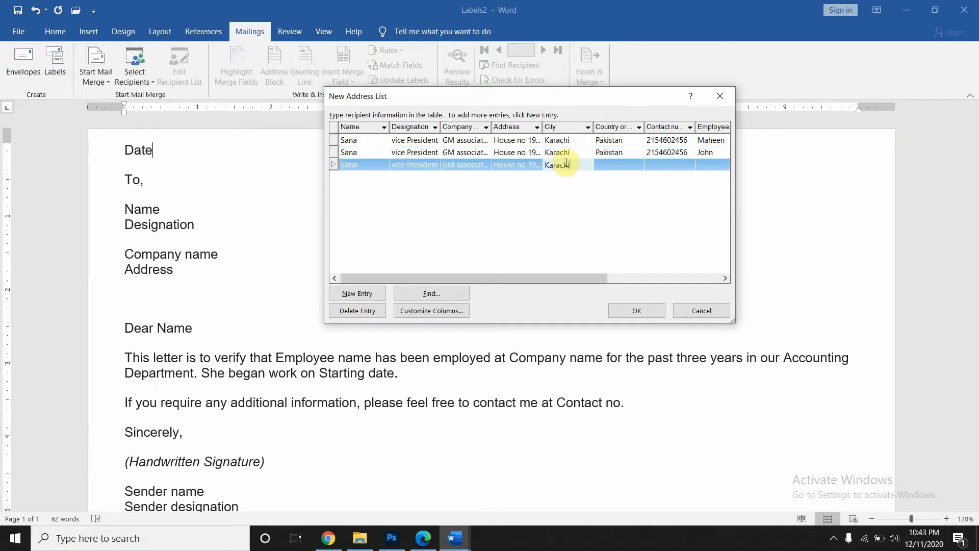
pyautogui.click(618, 152)
pyautogui.hotkey('ctrl', 'c')
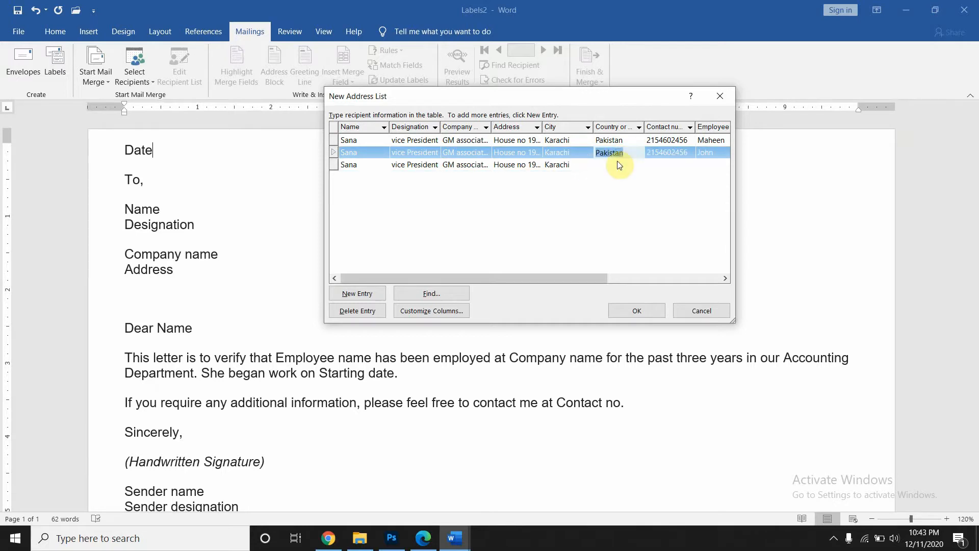
pyautogui.click(616, 166)
pyautogui.hotkey('ctrl', 'v')
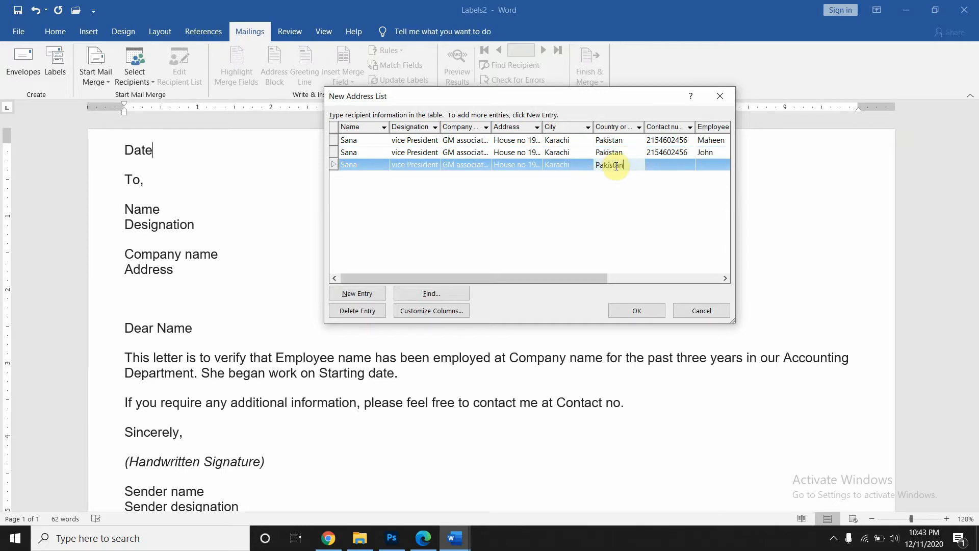
pyautogui.click(689, 154)
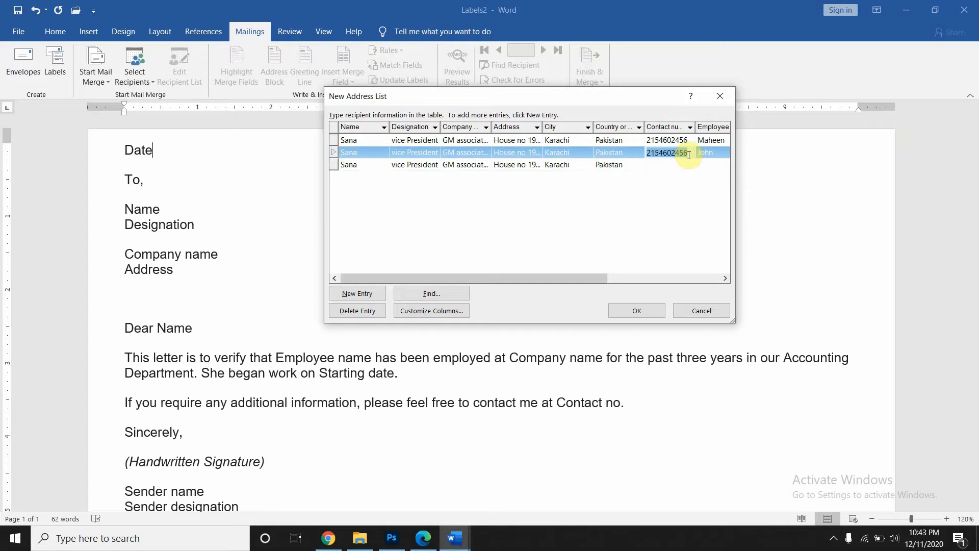
pyautogui.hotkey('ctrl', 'c')
pyautogui.click(682, 165)
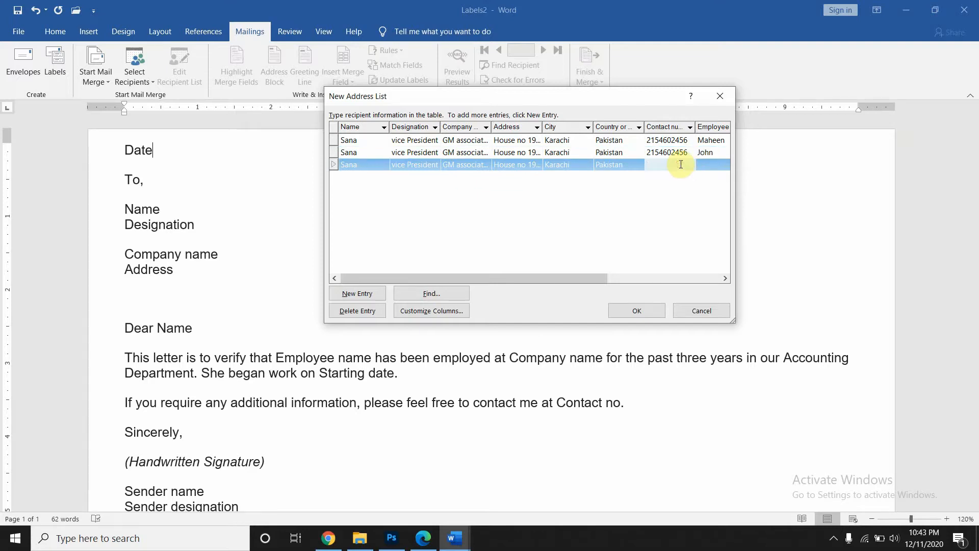
pyautogui.hotkey('ctrl', 'v')
# - Enter the third entry's employee name and starting date 14-4-2003
pyautogui.click(712, 152)
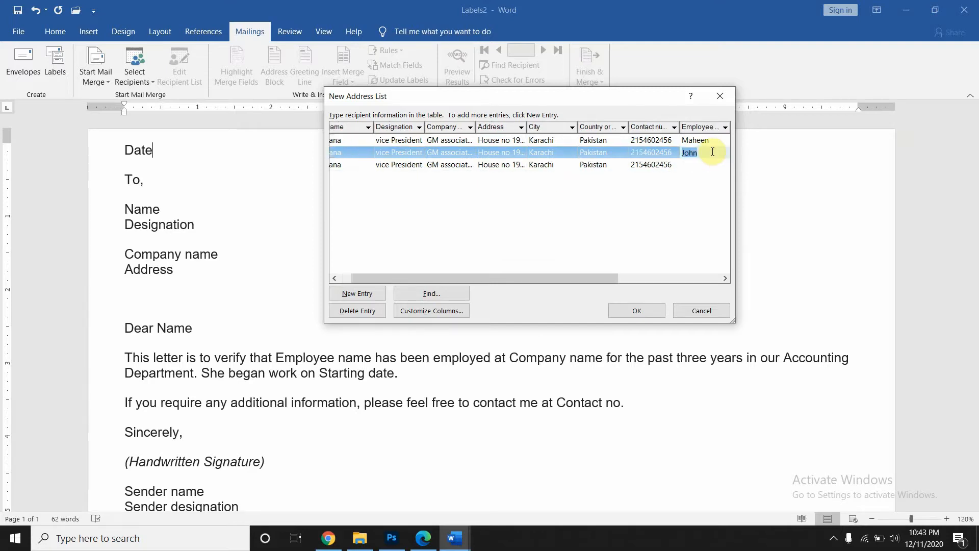
pyautogui.click(696, 165)
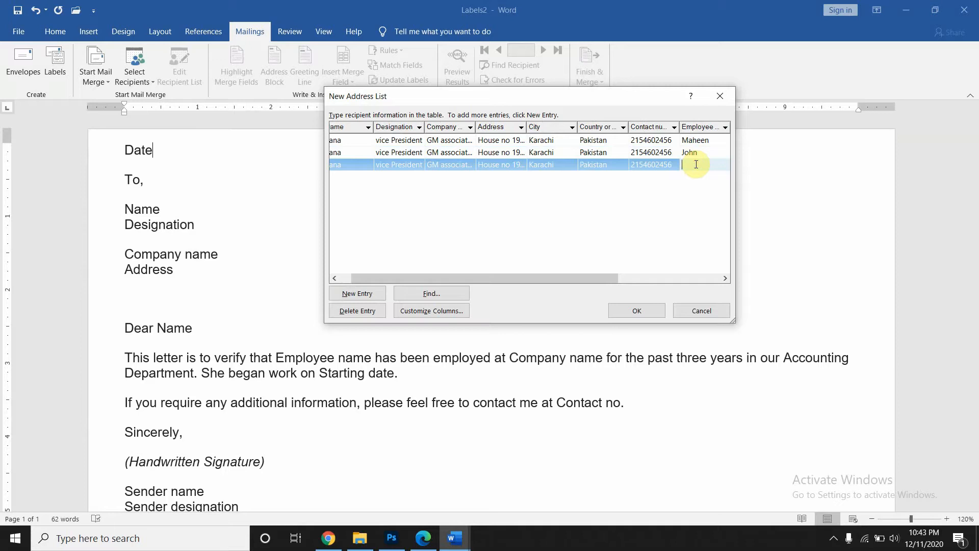
pyautogui.write('Tom')
pyautogui.press('Tab')
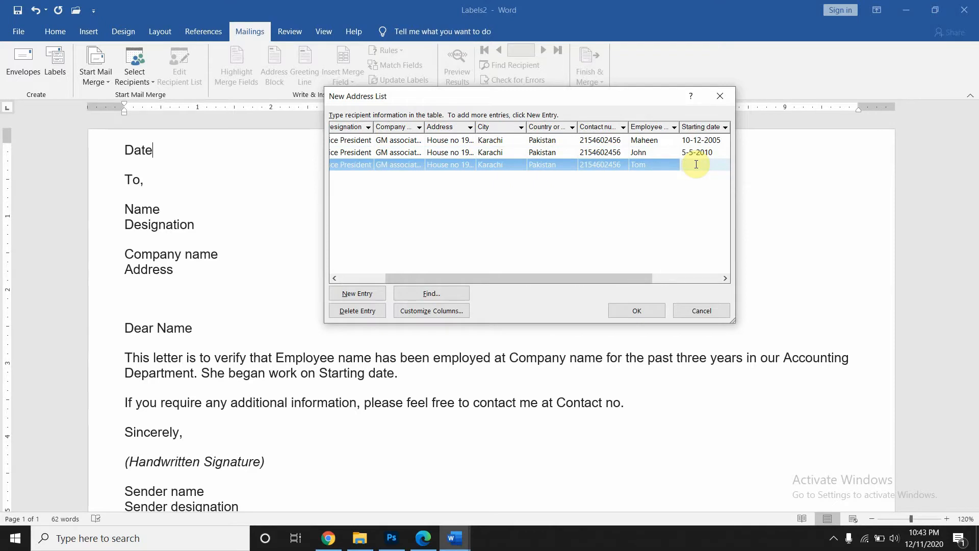
pyautogui.write('14-4-')
pyautogui.press('BackSpace')
pyautogui.write('2003')
pyautogui.press('Tab')
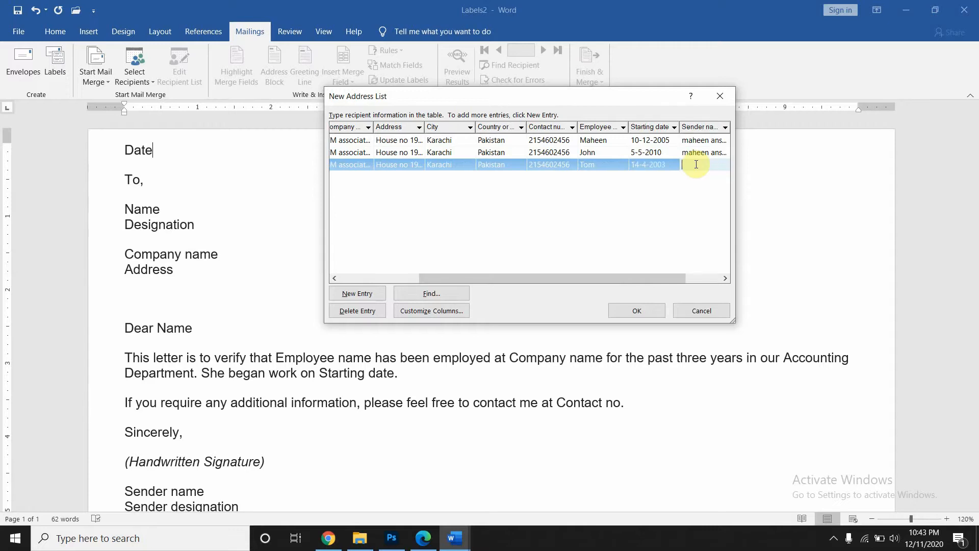
# - Copy the sender name and designation into row 3, adding a blank fourth row
pyautogui.click(702, 153)
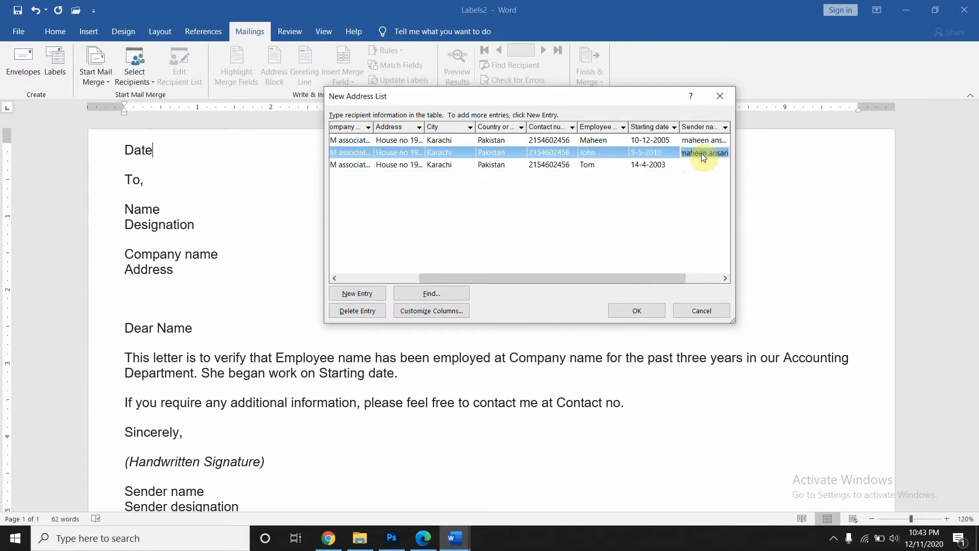
pyautogui.click(703, 164)
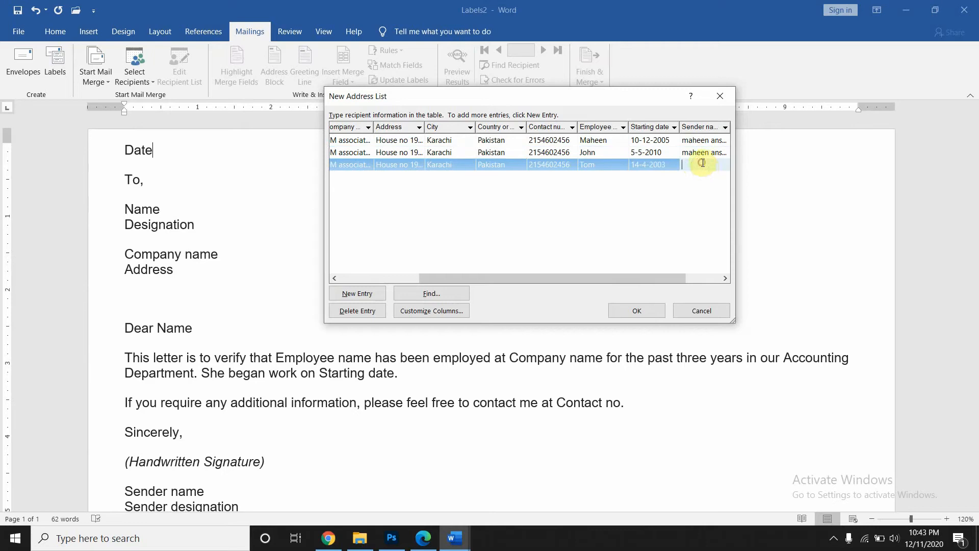
pyautogui.hotkey('ctrl', 'v')
pyautogui.press('Tab')
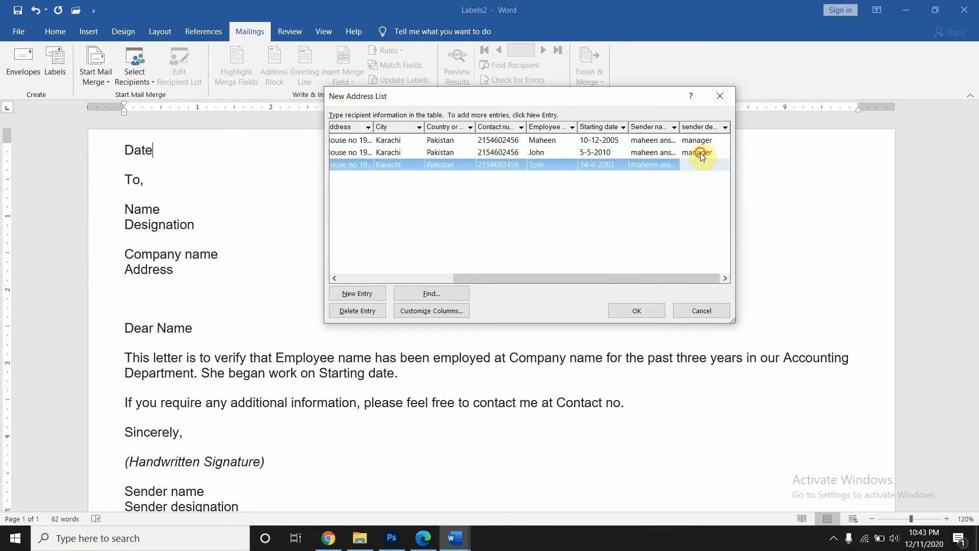
pyautogui.click(702, 153)
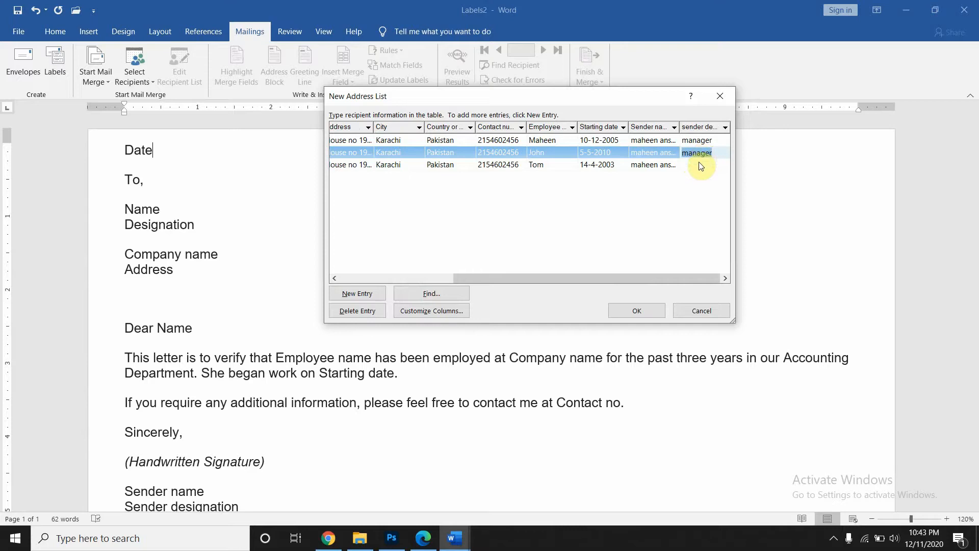
pyautogui.click(699, 163)
pyautogui.hotkey('ctrl', 'v')
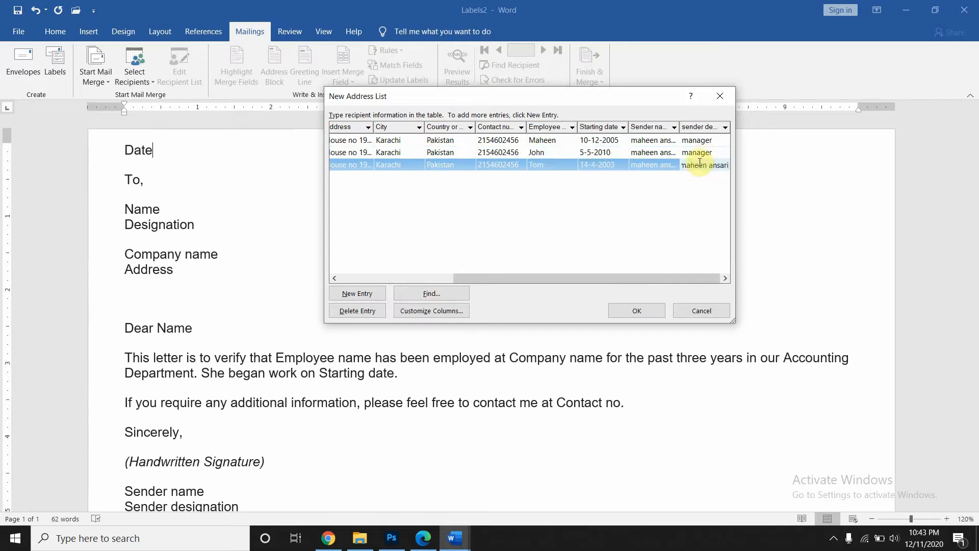
pyautogui.press('Tab')
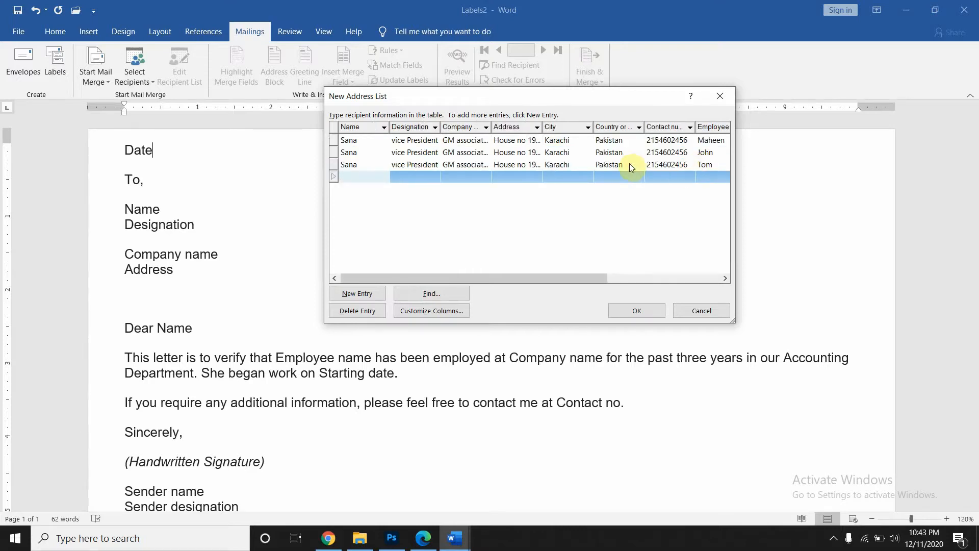
# - Confirm the list and save it as 'Employee list' in My Data Sources
pyautogui.click(626, 315)
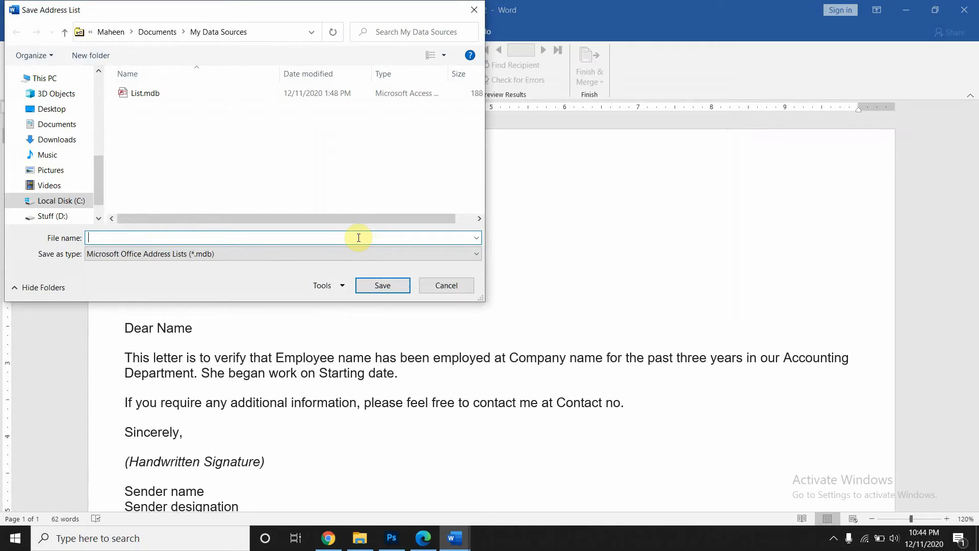
pyautogui.write('Employee list')
pyautogui.press('Return')
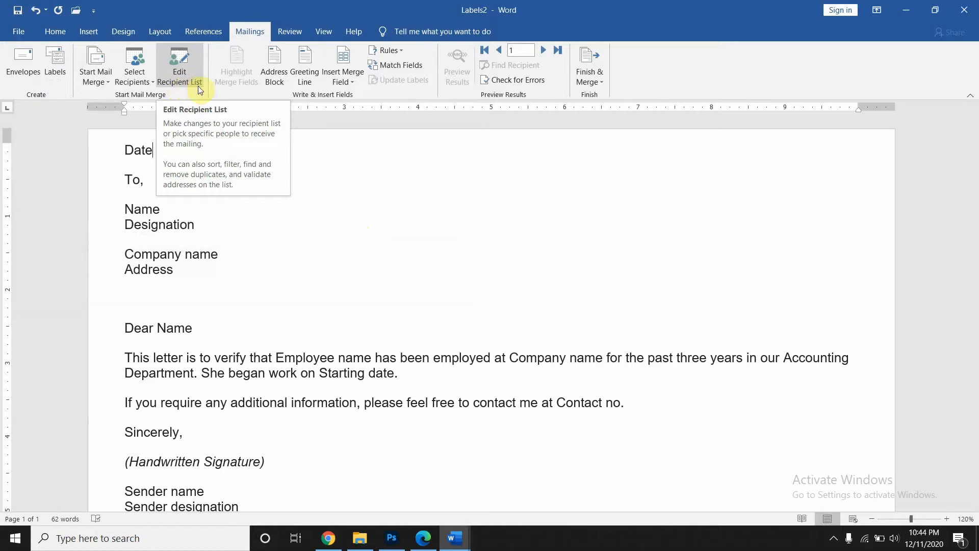
pyautogui.click(140, 81)
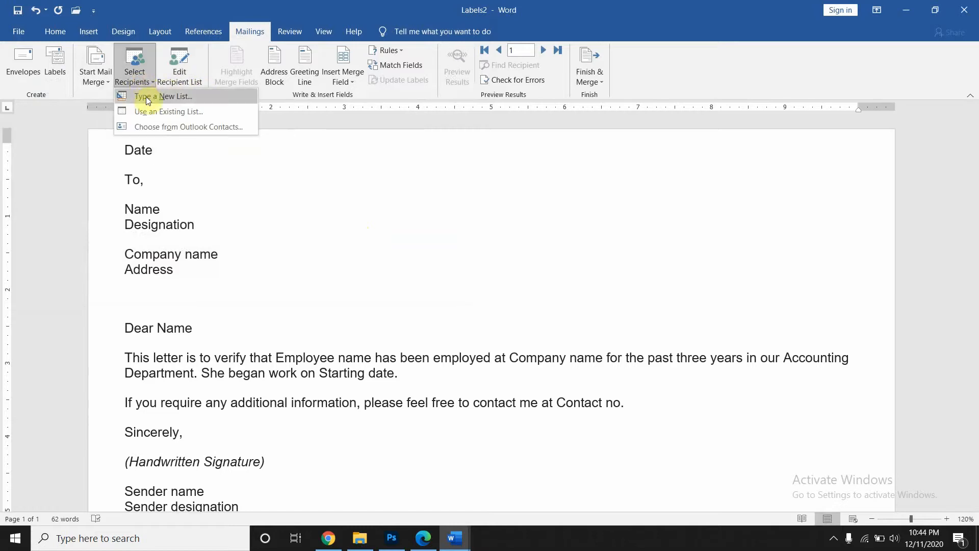
pyautogui.click(146, 108)
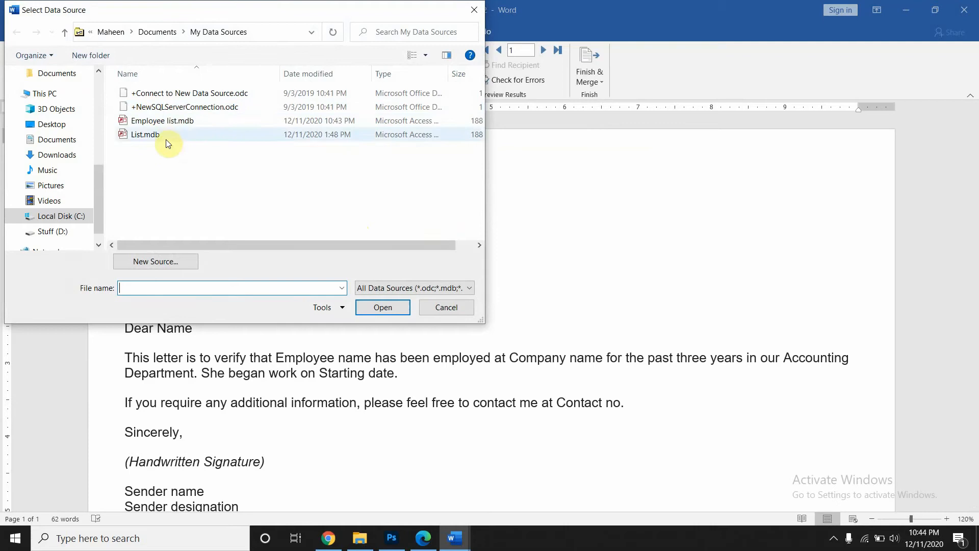
pyautogui.click(473, 10)
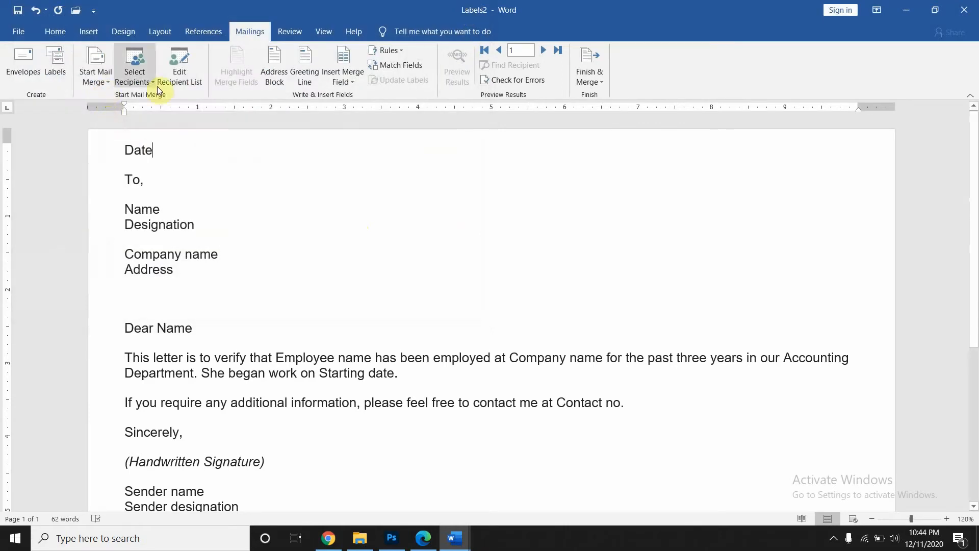
pyautogui.click(179, 85)
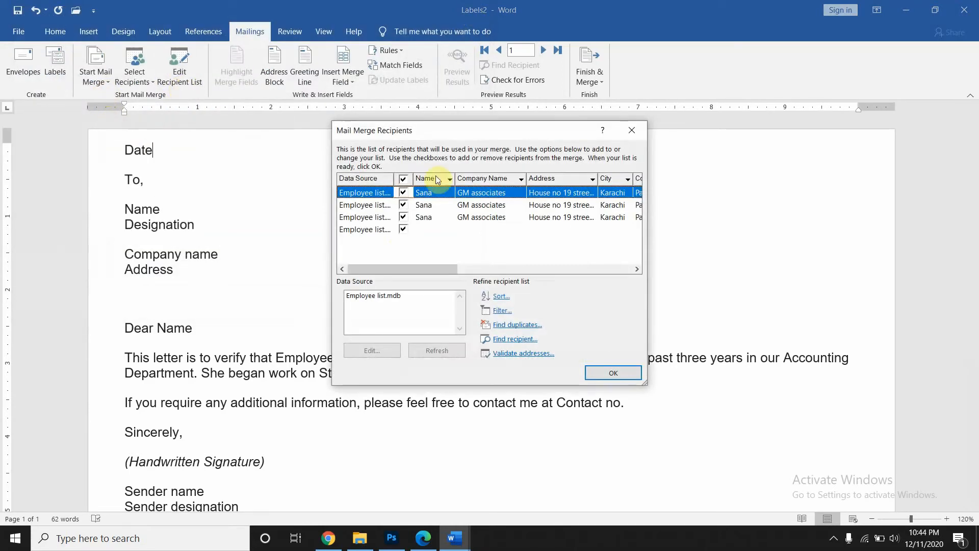
pyautogui.click(630, 128)
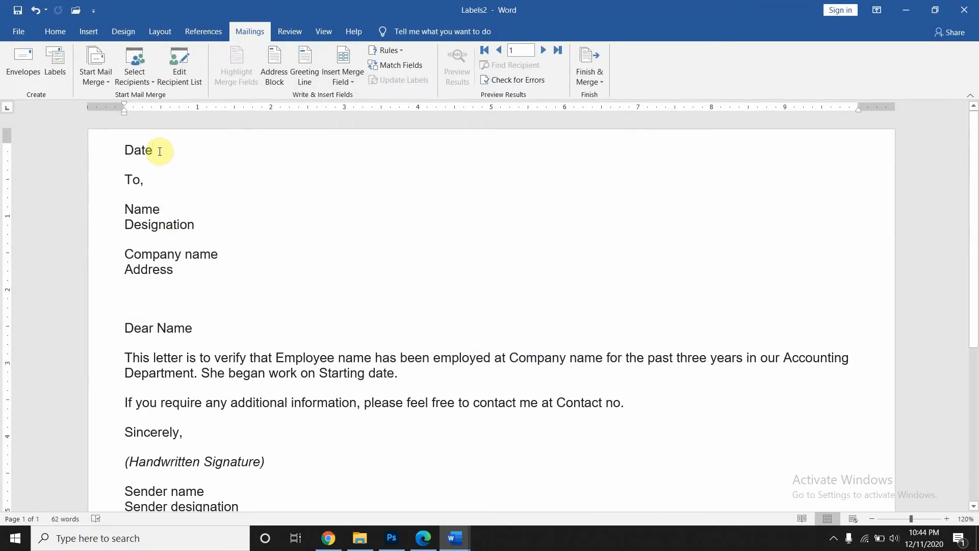
# - Delete the Date placeholder and replace Name and Designation with their merge fields
pyautogui.press('BackSpace')
pyautogui.press('BackSpace')
pyautogui.press('BackSpace')
pyautogui.press('BackSpace')
pyautogui.click(164, 210)
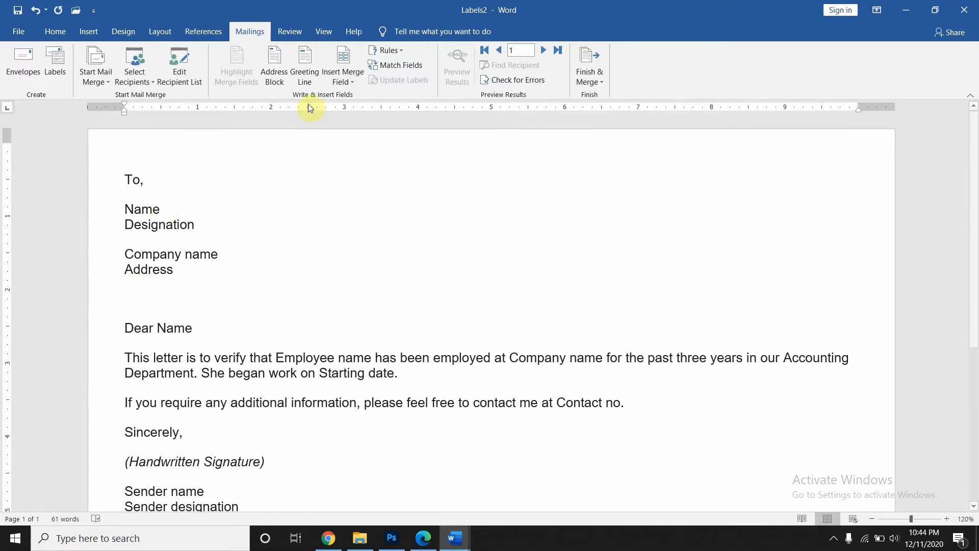
pyautogui.click(347, 77)
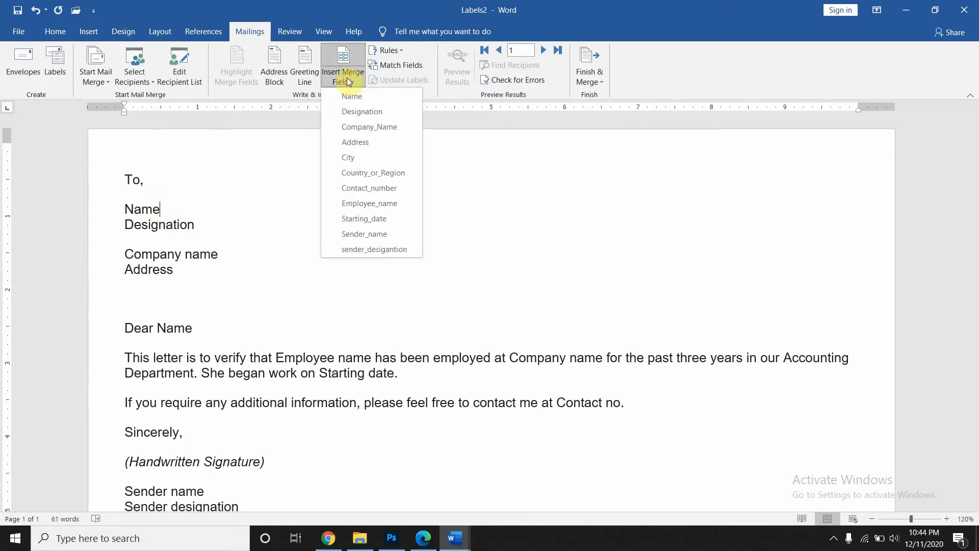
pyautogui.click(159, 210)
pyautogui.doubleClick(160, 211)
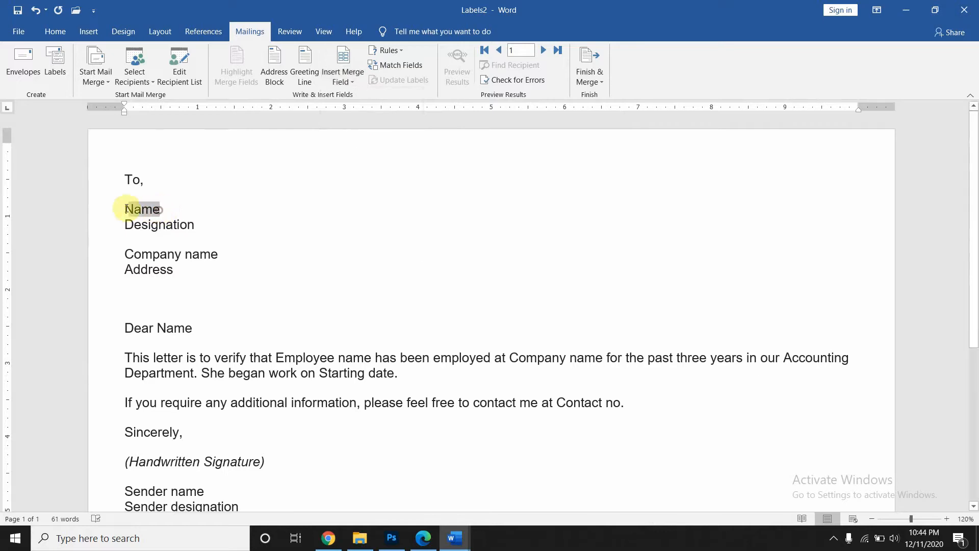
pyautogui.click(351, 77)
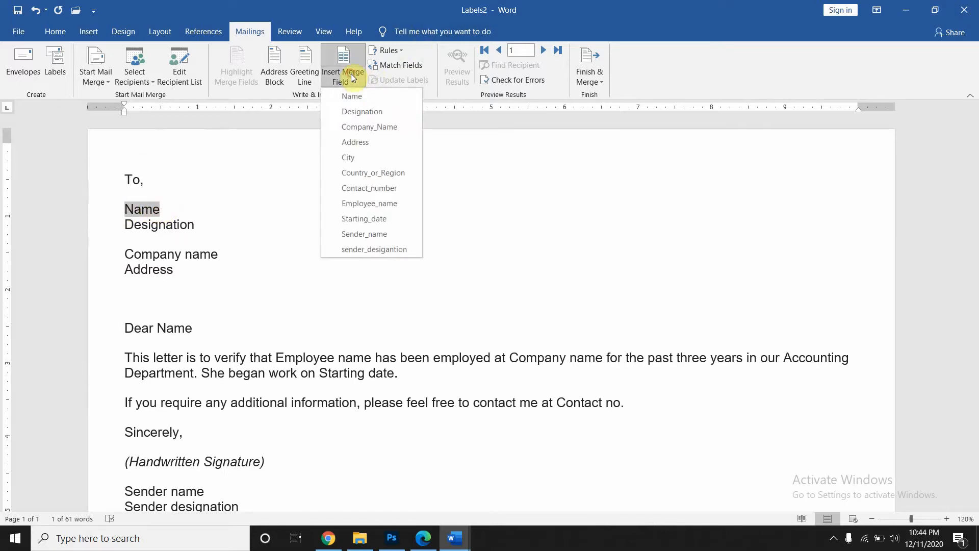
pyautogui.click(351, 97)
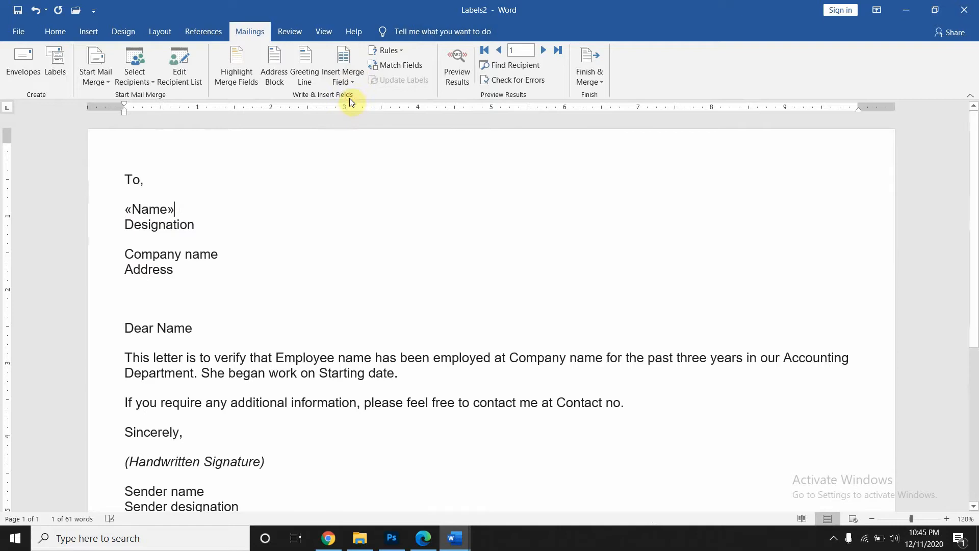
pyautogui.doubleClick(197, 224)
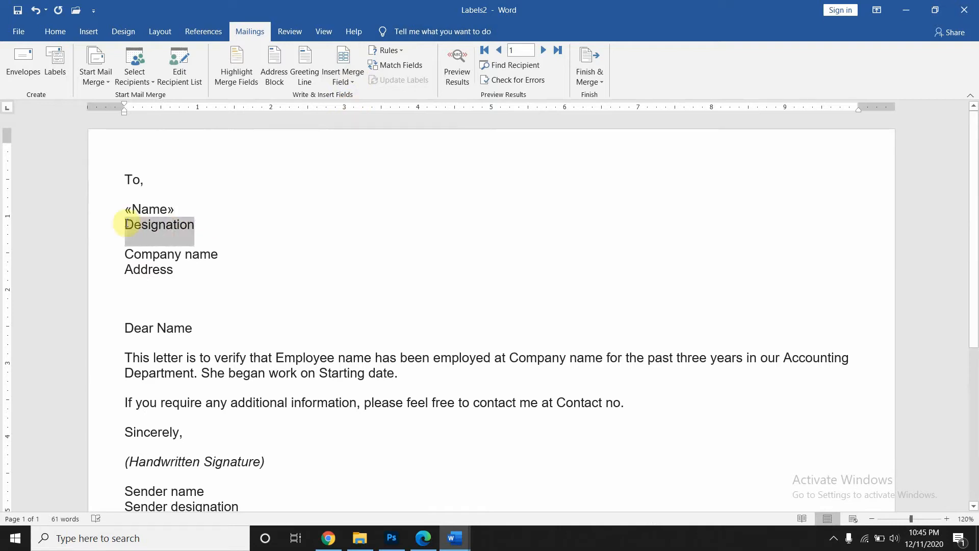
pyautogui.click(340, 82)
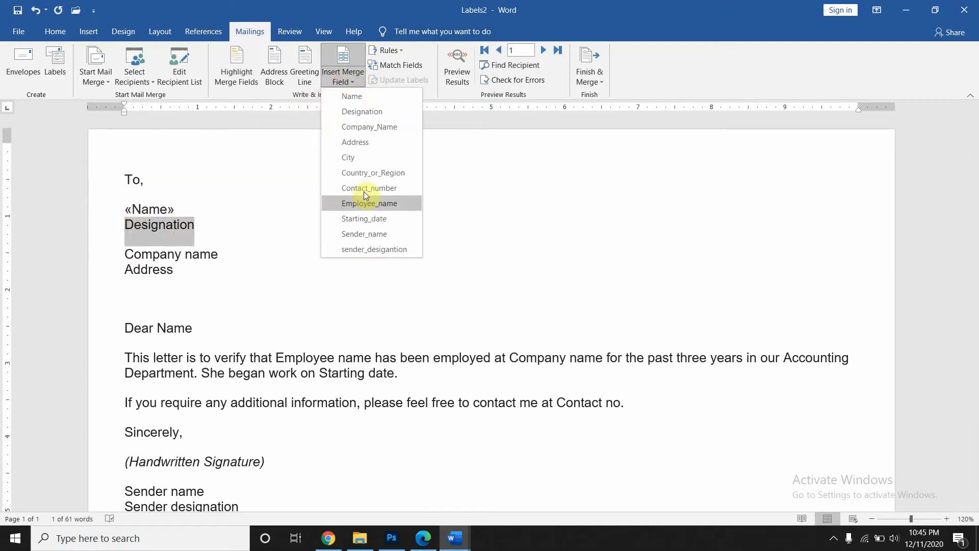
pyautogui.click(363, 112)
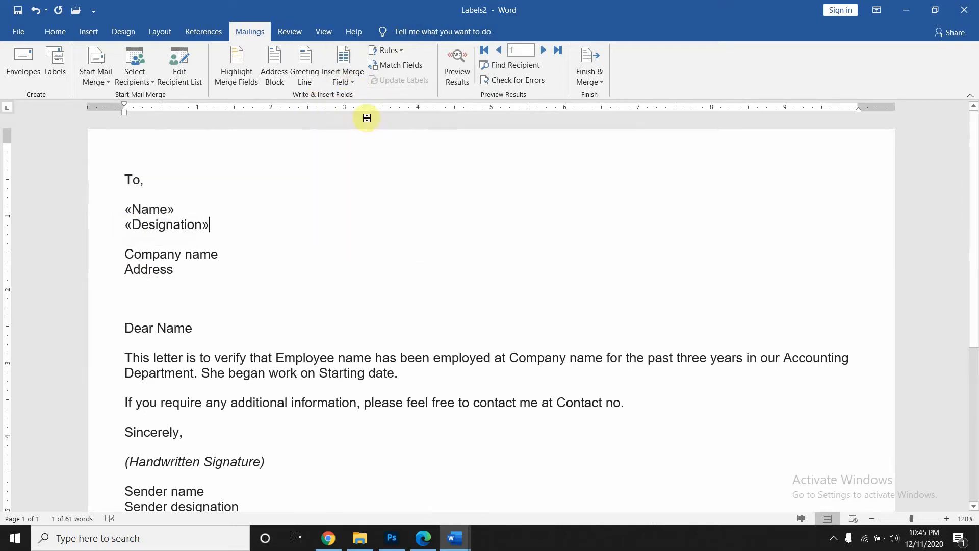
# - Replace Company name and Address with merge fields, then add the City and Country_or_Region fields
pyautogui.moveTo(220, 254); pyautogui.dragTo(123, 254)
pyautogui.click(350, 76)
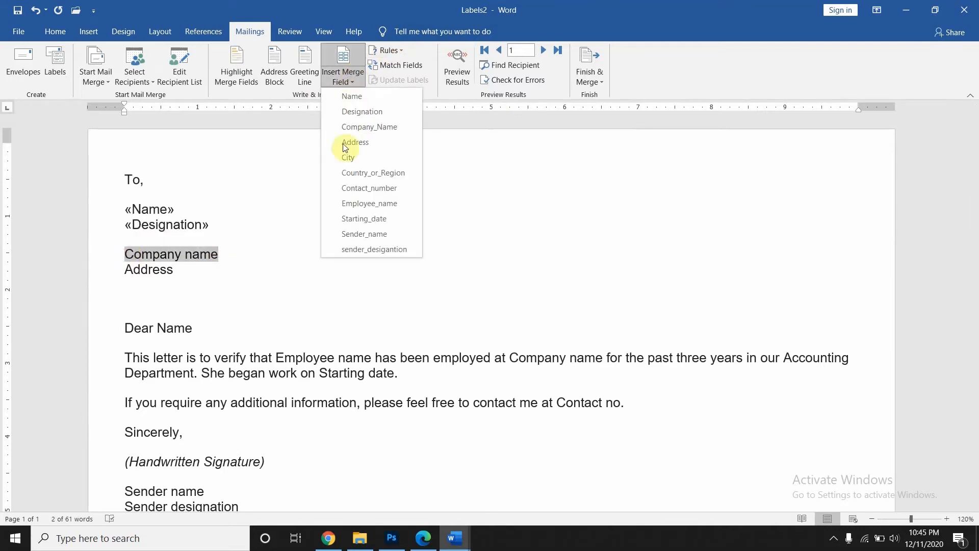
pyautogui.click(347, 128)
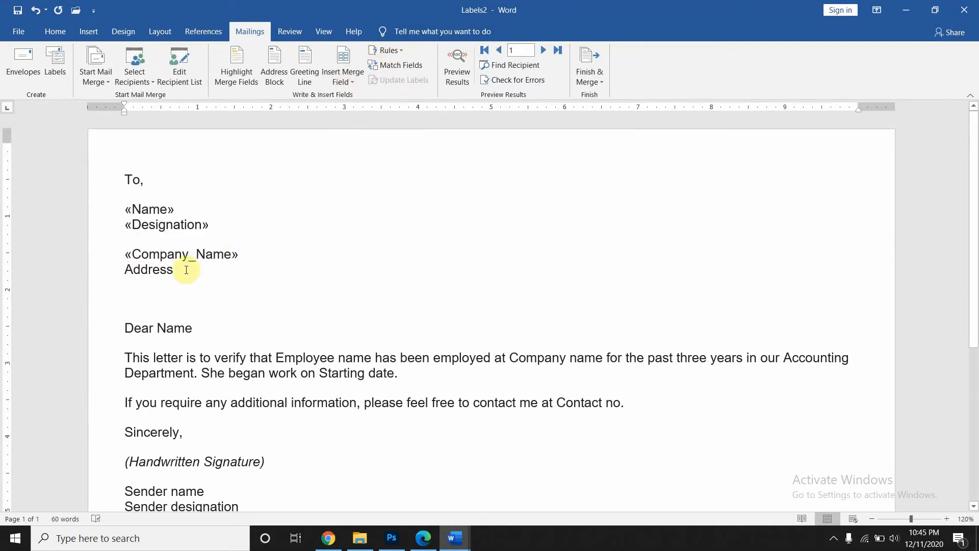
pyautogui.moveTo(192, 271); pyautogui.dragTo(130, 267)
pyautogui.click(344, 80)
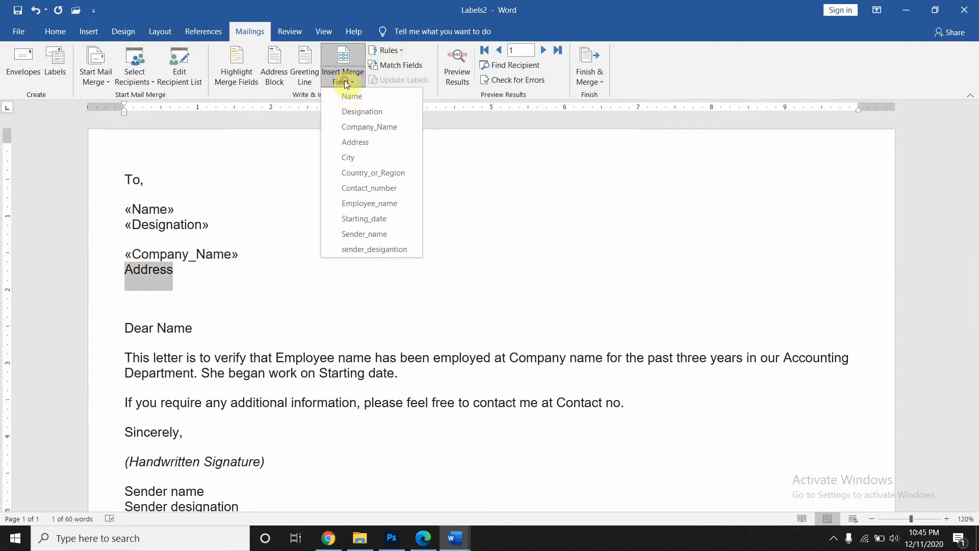
pyautogui.click(355, 141)
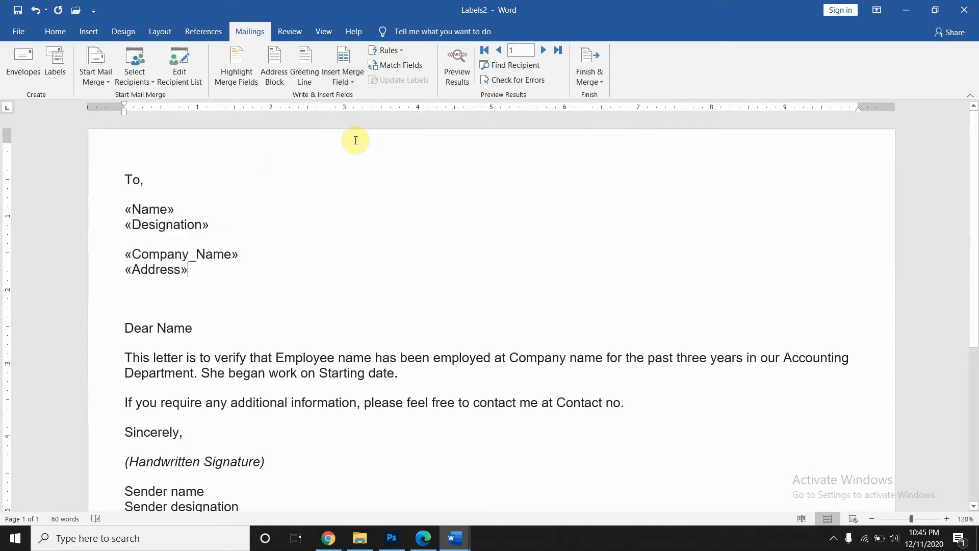
pyautogui.click(356, 74)
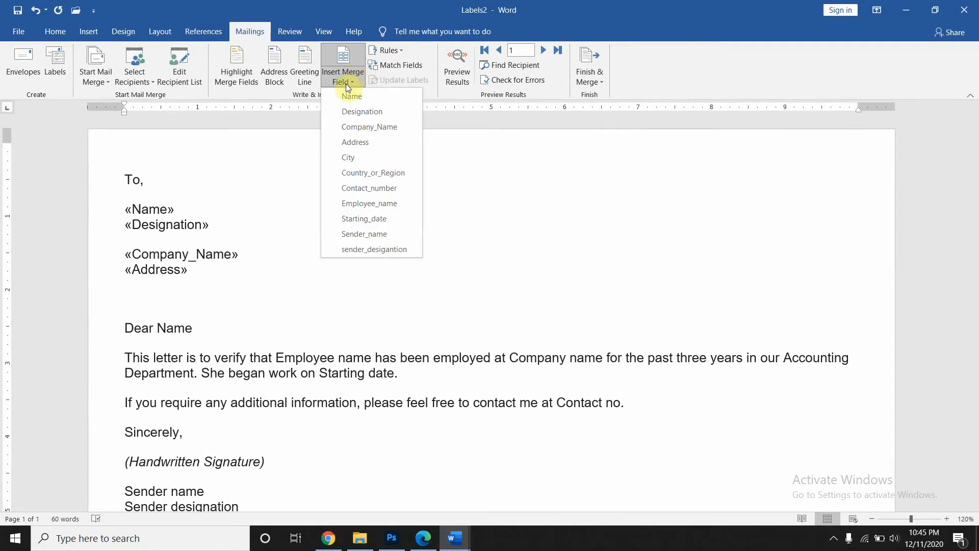
pyautogui.click(355, 158)
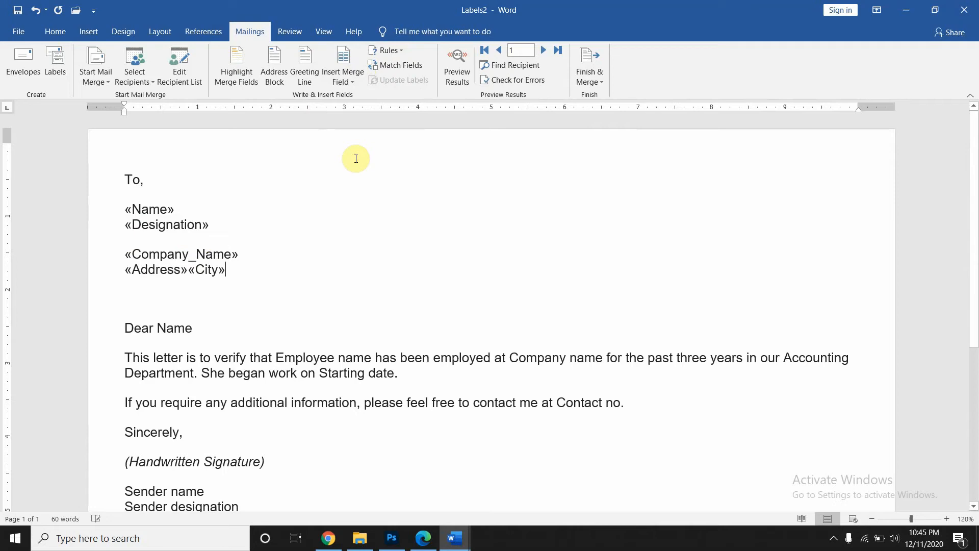
pyautogui.click(350, 82)
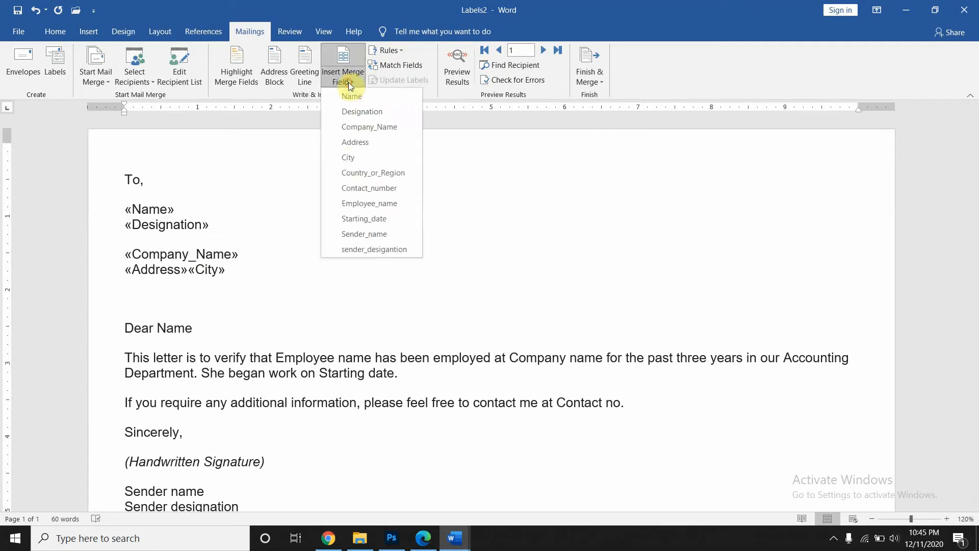
pyautogui.click(354, 173)
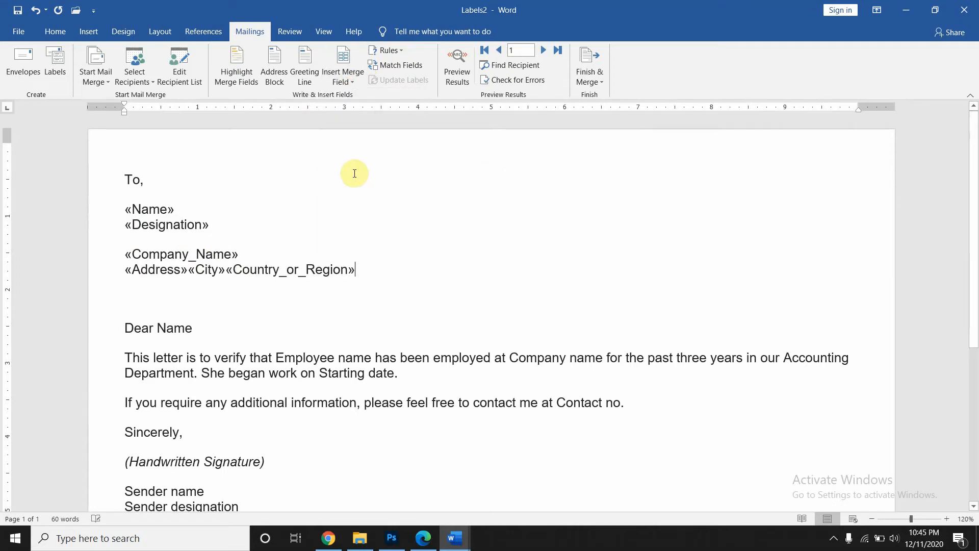
pyautogui.click(349, 75)
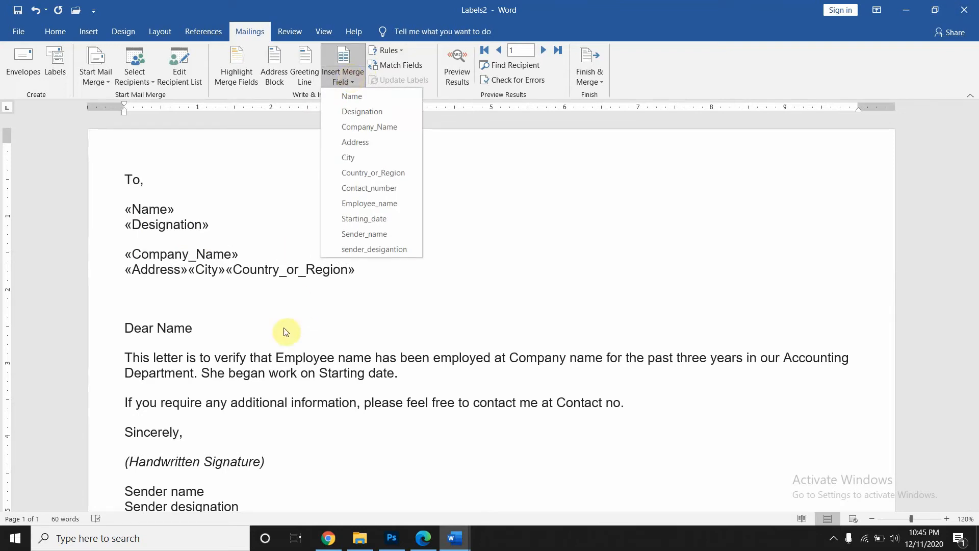
pyautogui.click(283, 328)
# - Replace Employee name, Starting date and Contact no with the Employee_name, Starting_date and Contact_number fields
pyautogui.moveTo(373, 358); pyautogui.dragTo(279, 358)
pyautogui.click(349, 75)
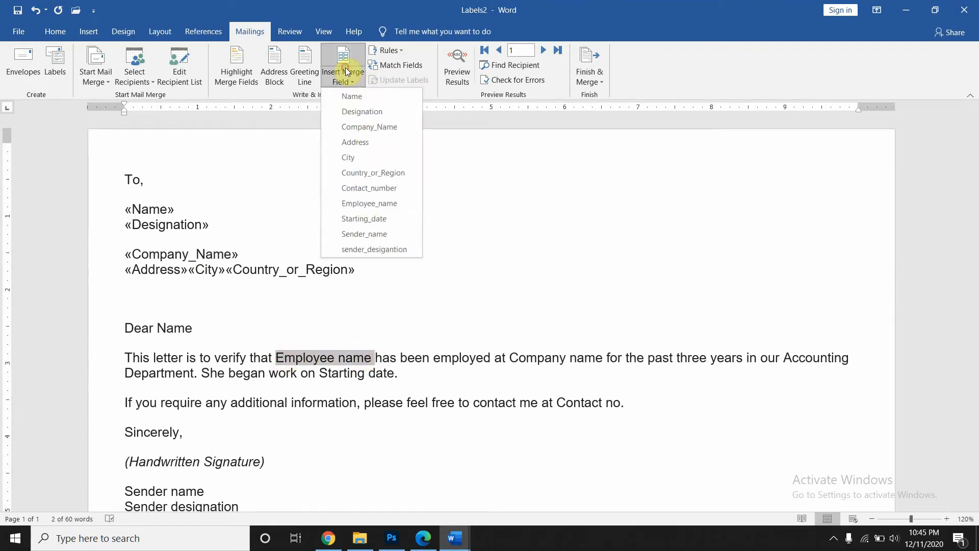
pyautogui.click(366, 203)
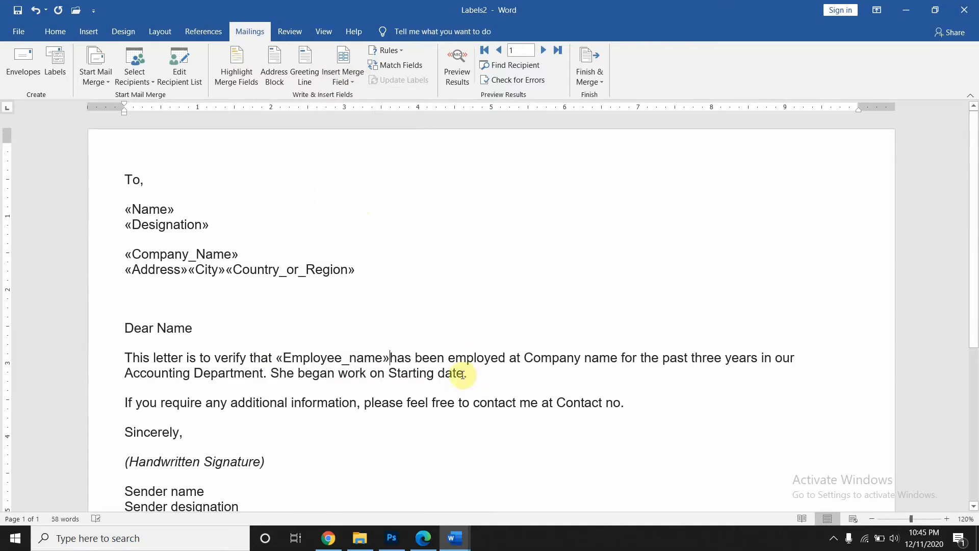
pyautogui.moveTo(464, 374); pyautogui.dragTo(389, 374)
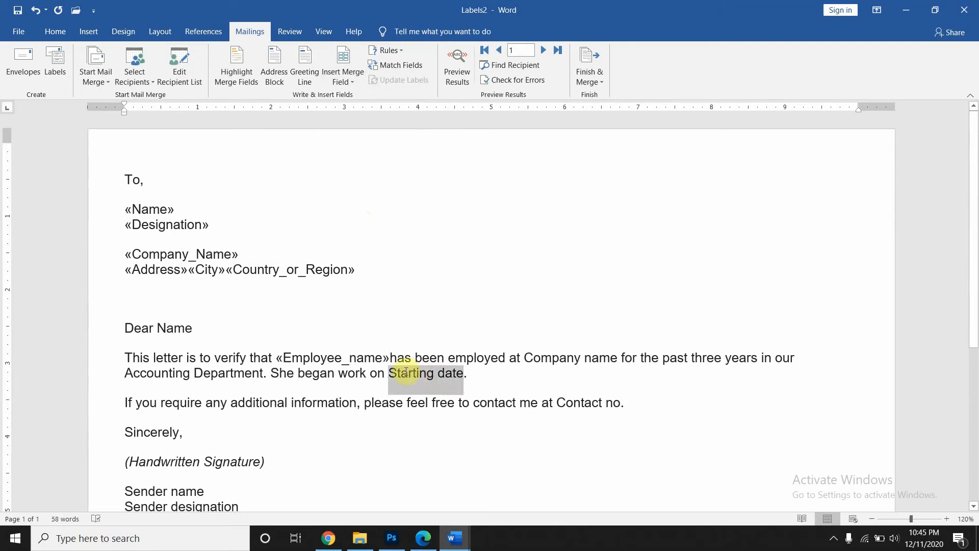
pyautogui.click(338, 81)
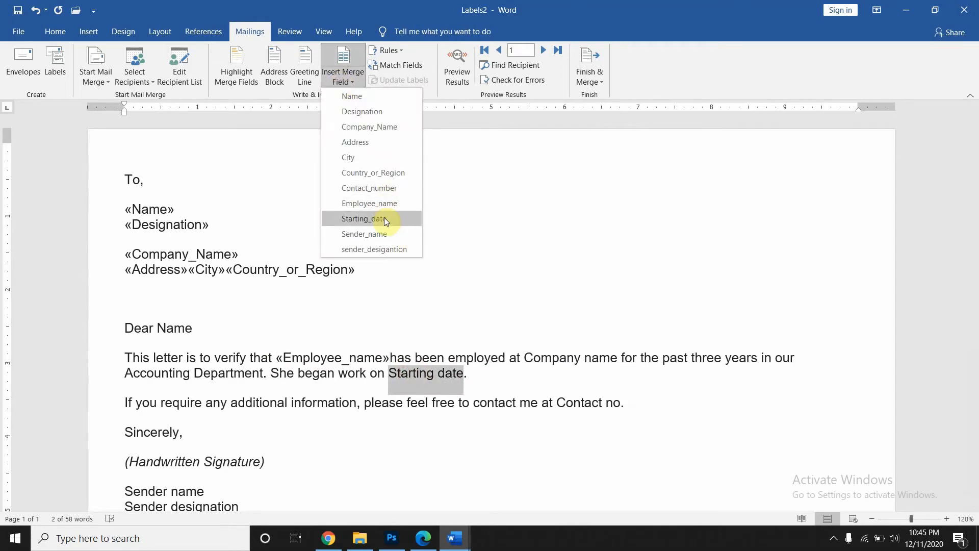
pyautogui.click(385, 219)
pyautogui.click(350, 72)
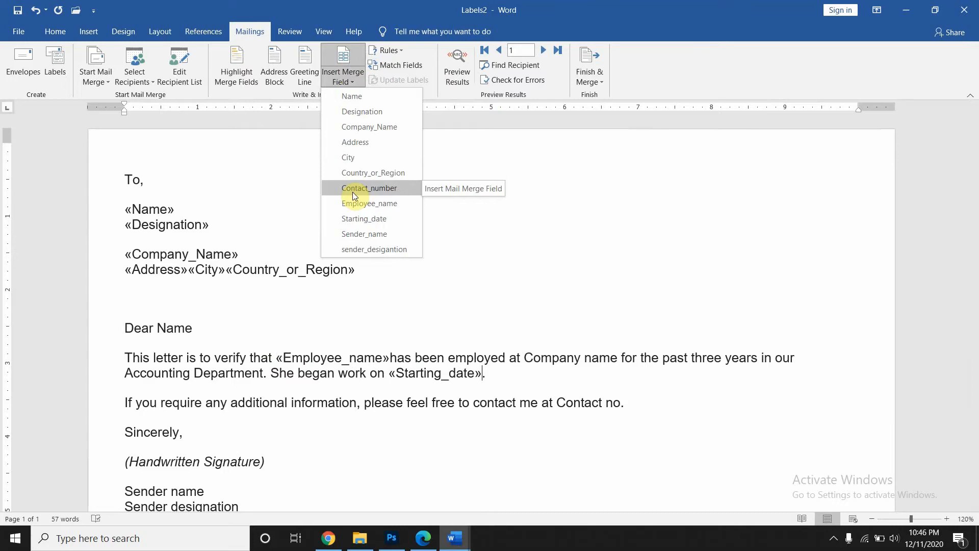
pyautogui.click(621, 403)
pyautogui.moveTo(620, 402); pyautogui.dragTo(556, 401)
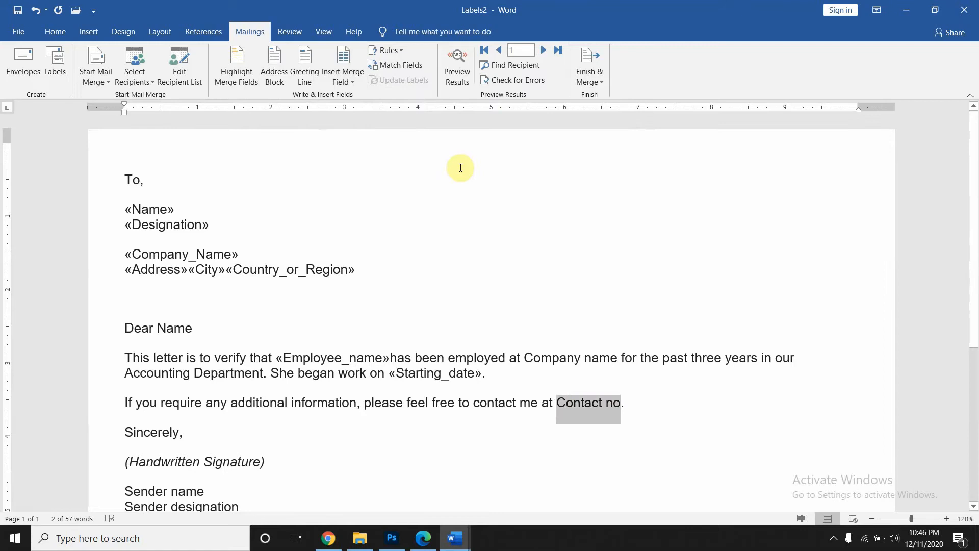
pyautogui.click(341, 80)
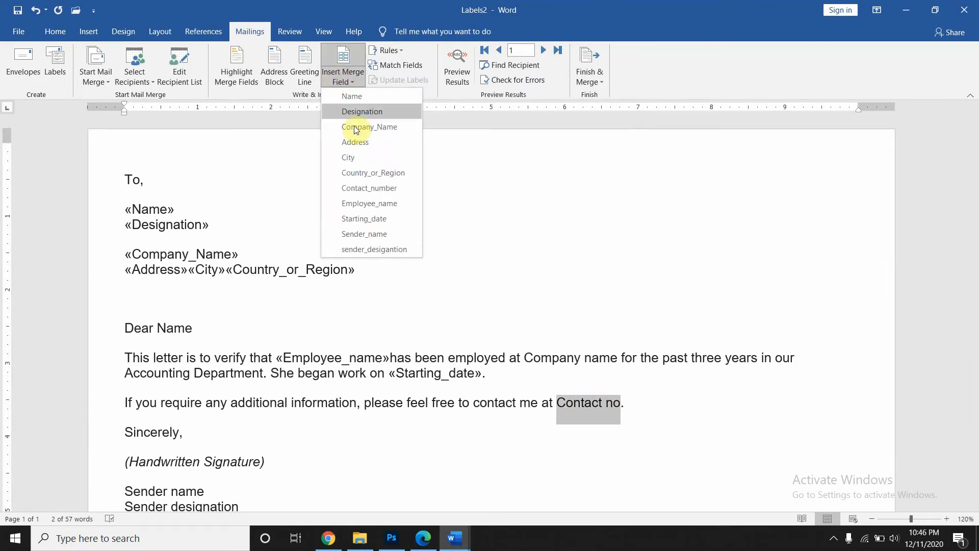
pyautogui.click(351, 189)
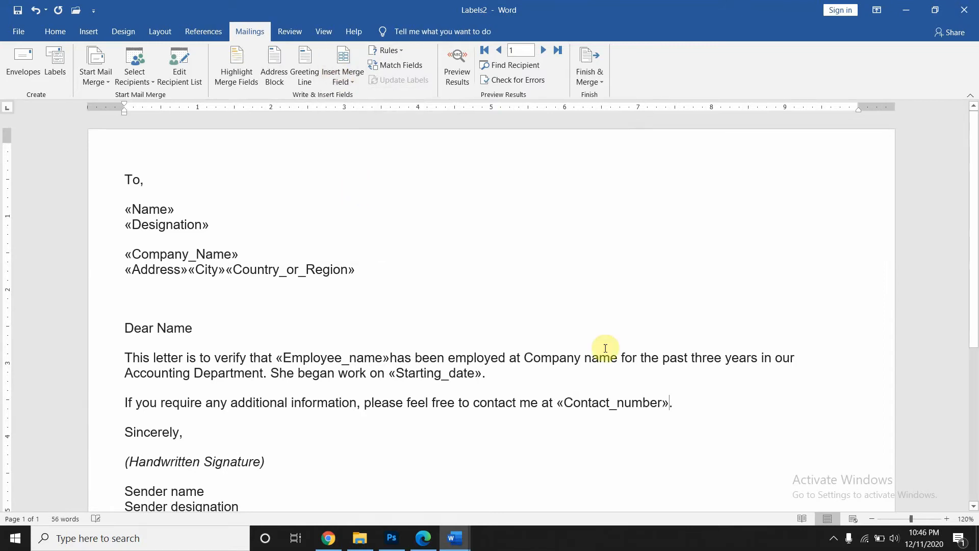
# - Replace the Sender name placeholder with the Sender_name merge field
pyautogui.scroll(-2, 608, 443)
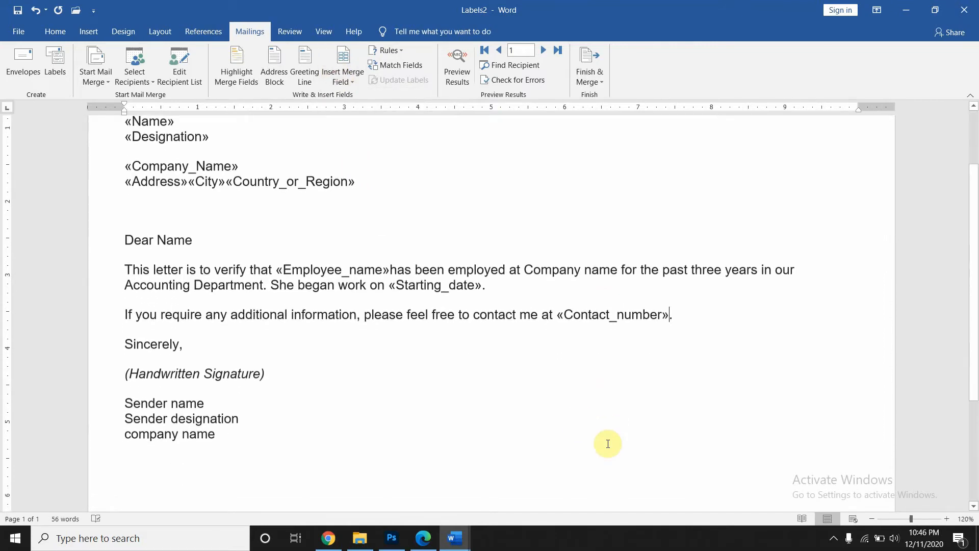
pyautogui.click(351, 70)
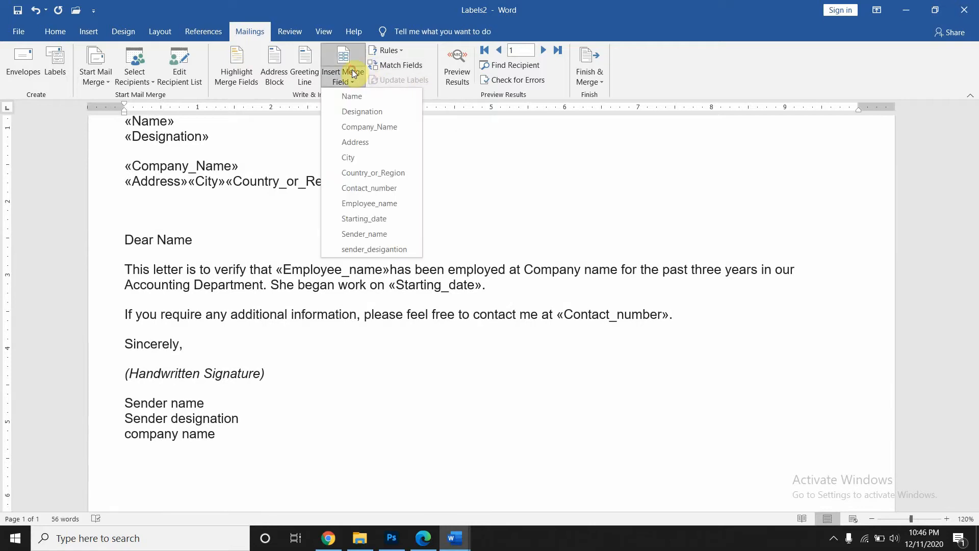
pyautogui.click(209, 403)
pyautogui.moveTo(208, 402); pyautogui.dragTo(109, 401)
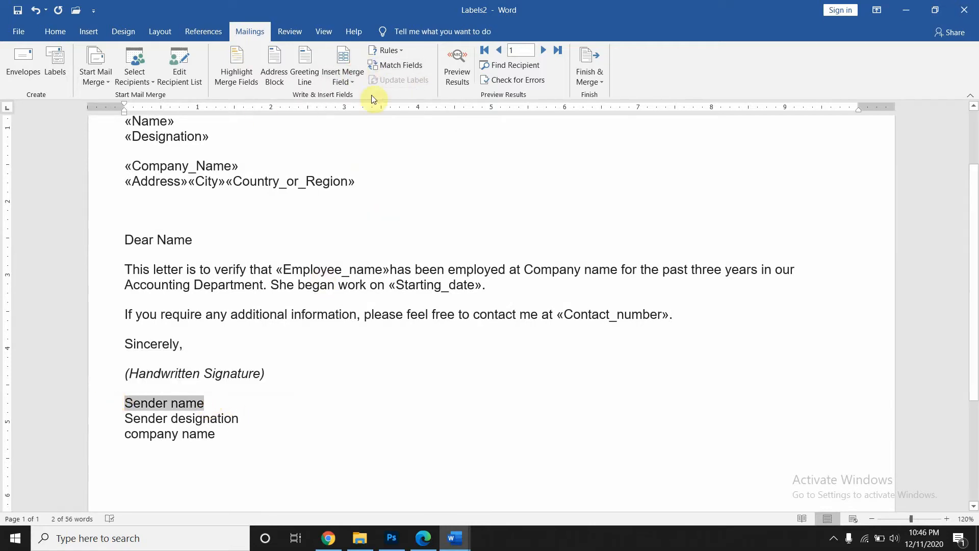
pyautogui.click(352, 77)
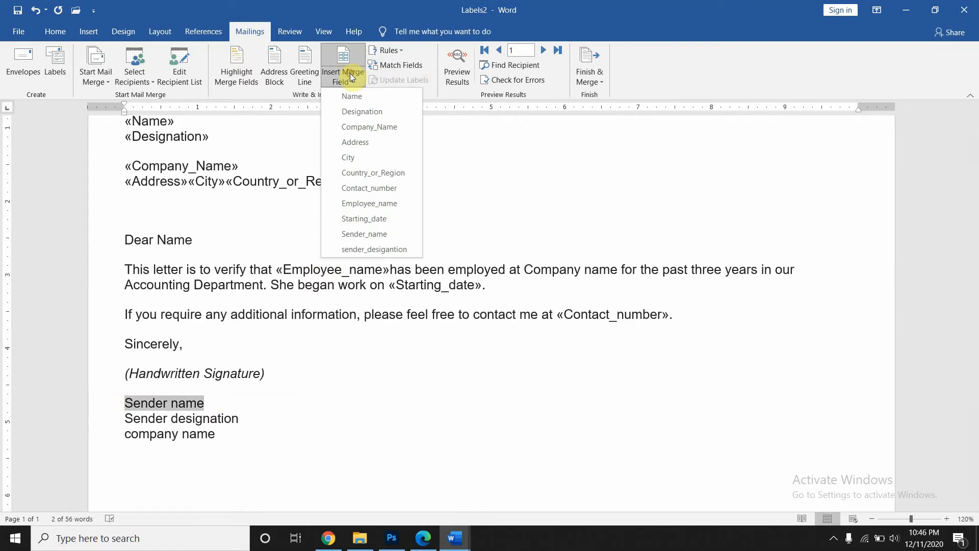
pyautogui.click(364, 233)
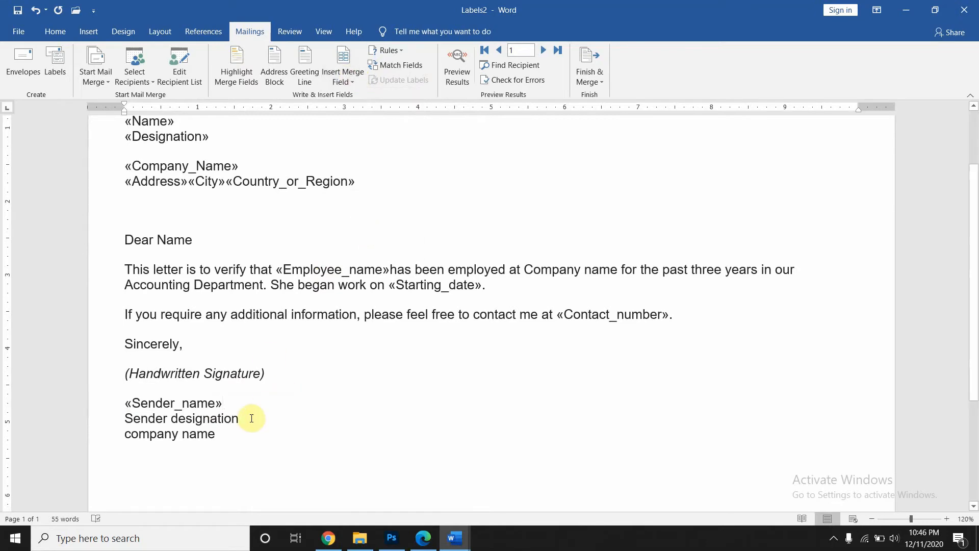
# - Insert sender_desigantion, move company name onto its own line, and replace it with Company_Name
pyautogui.moveTo(250, 417); pyautogui.dragTo(125, 417)
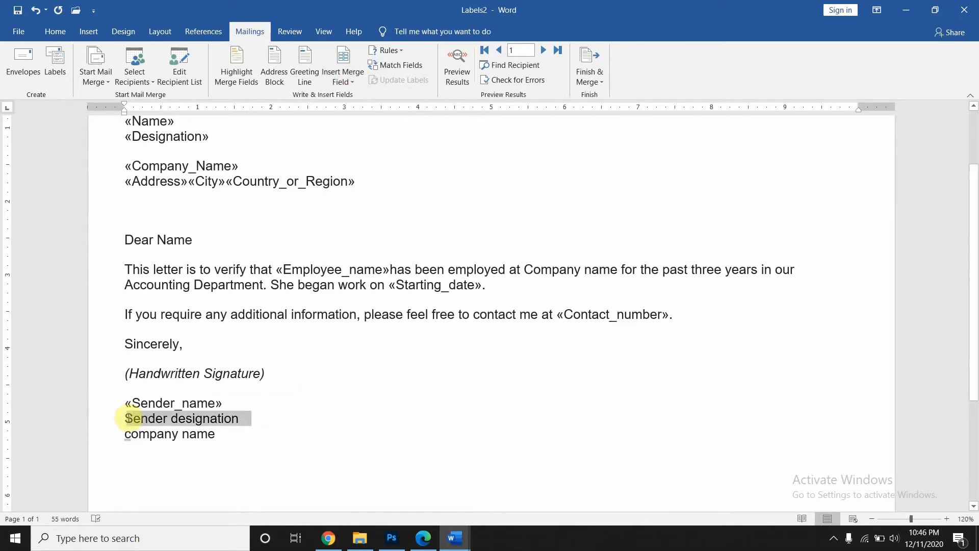
pyautogui.click(347, 73)
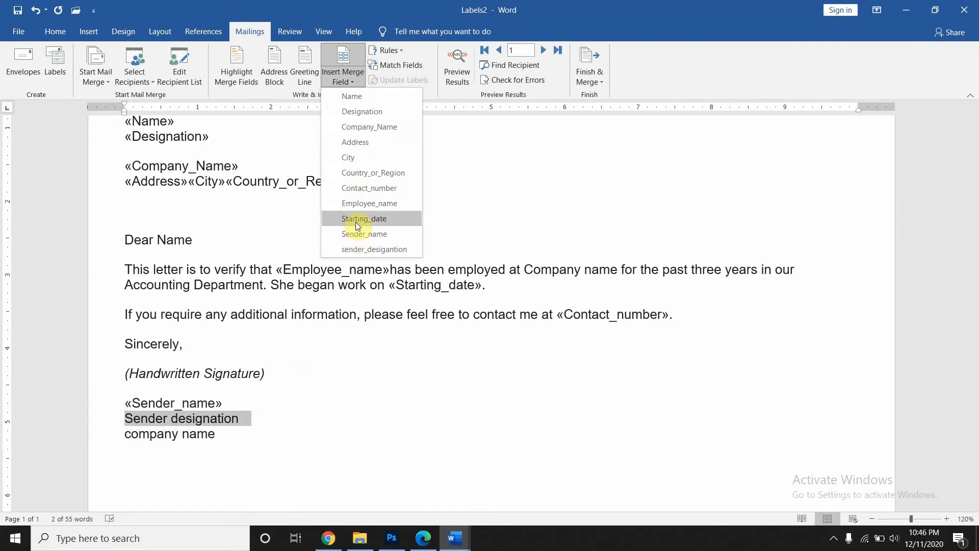
pyautogui.click(358, 249)
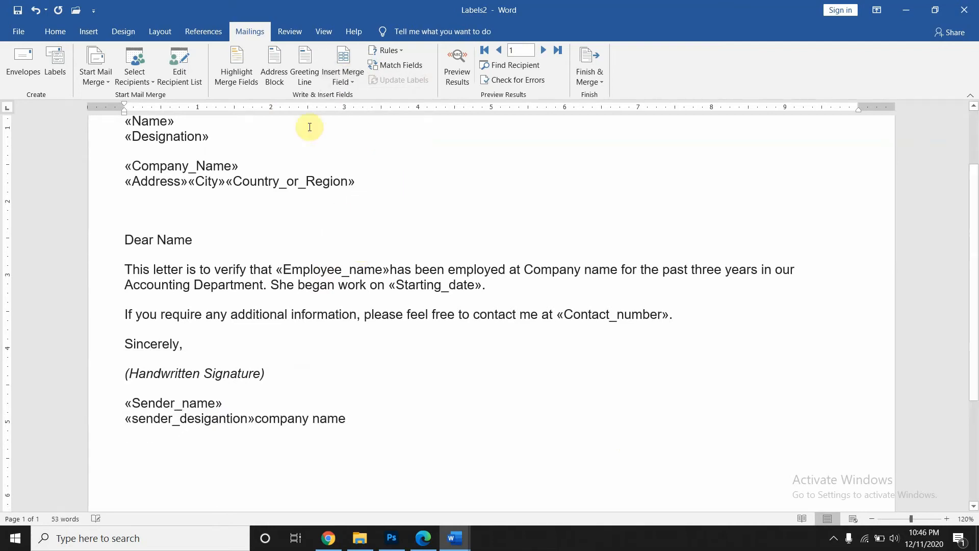
pyautogui.press('Return')
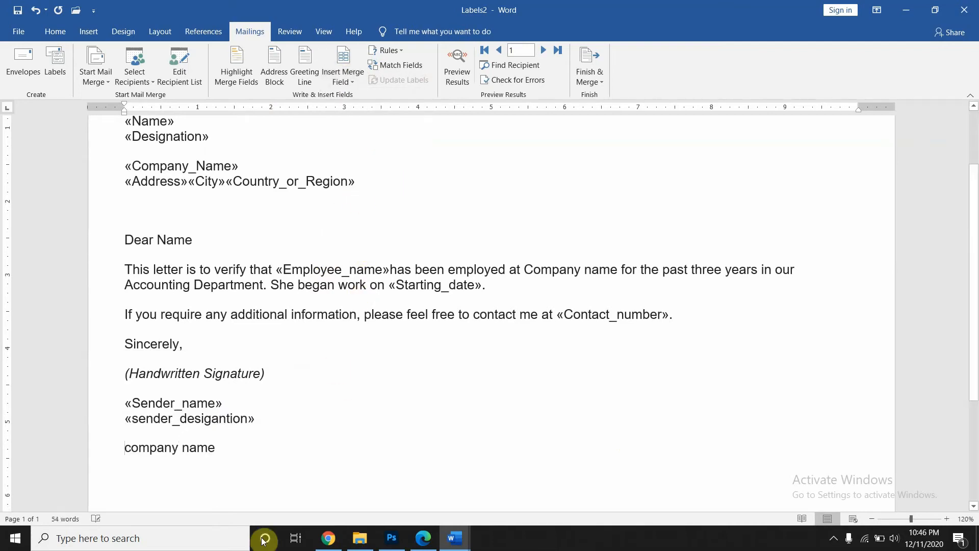
pyautogui.moveTo(135, 441); pyautogui.dragTo(127, 442)
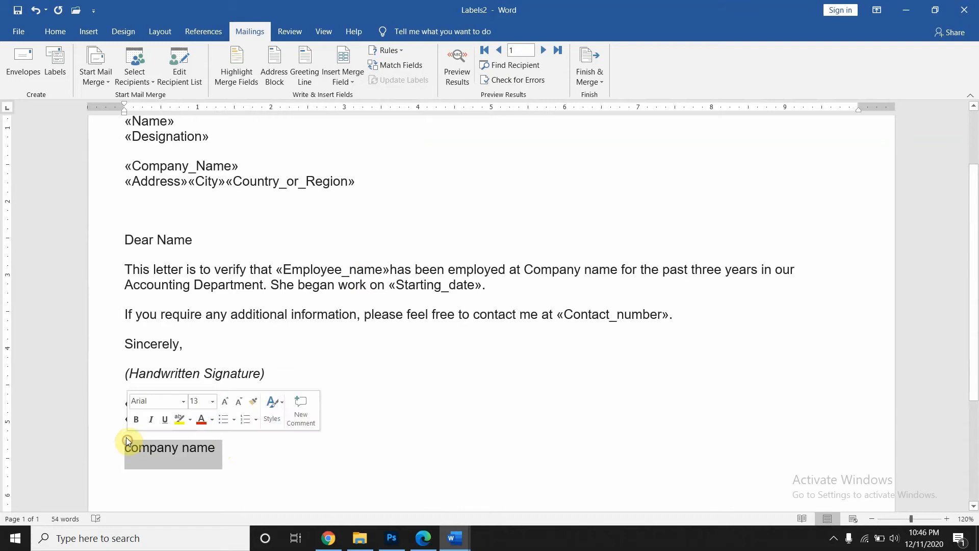
pyautogui.click(363, 72)
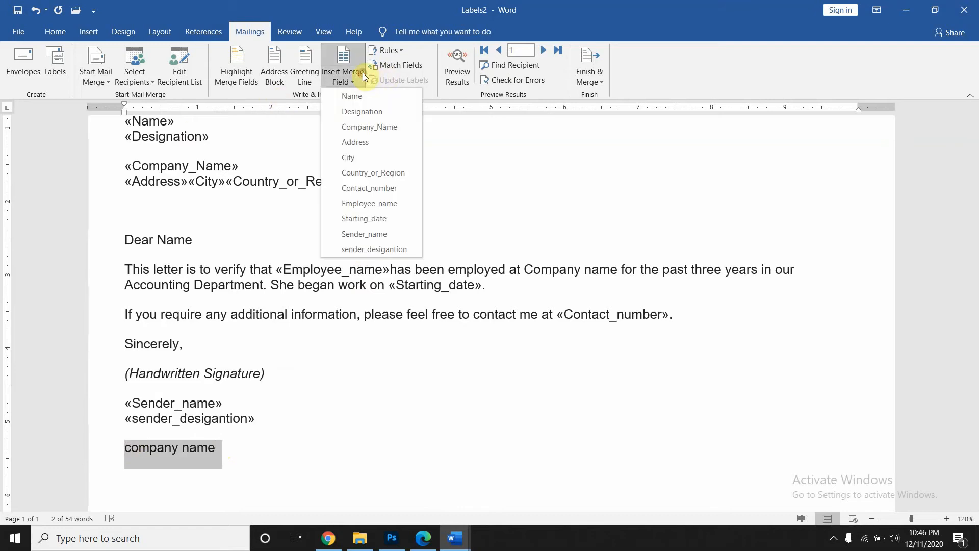
pyautogui.click(362, 127)
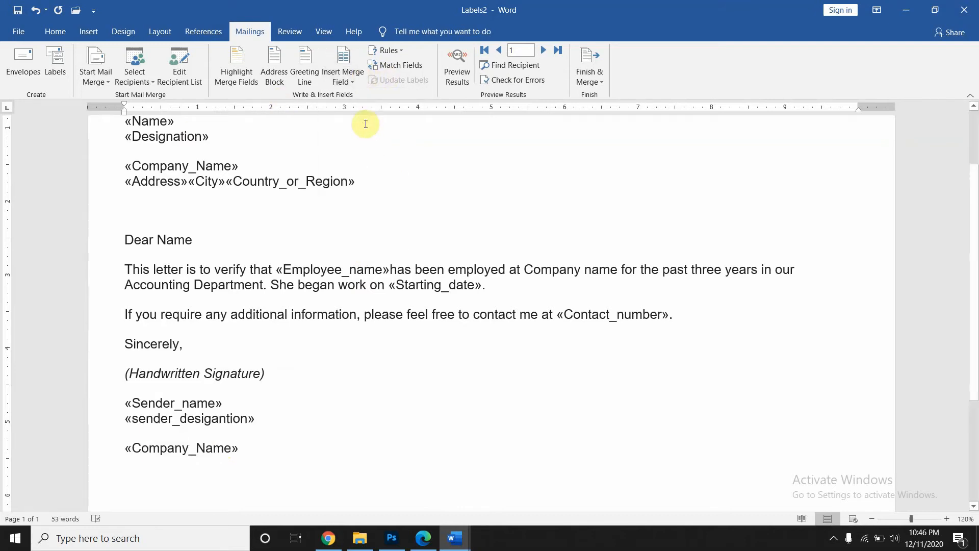
pyautogui.click(304, 81)
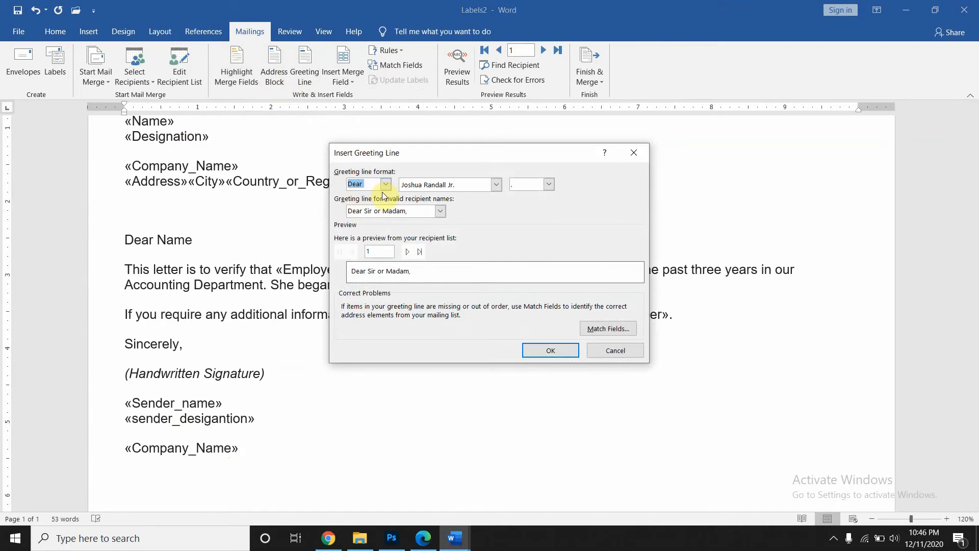
pyautogui.click(633, 155)
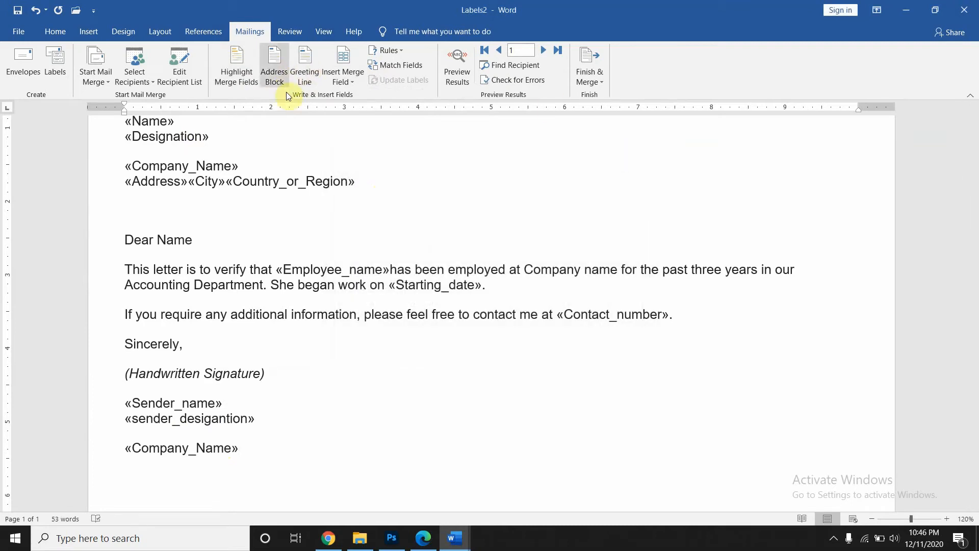
pyautogui.click(243, 79)
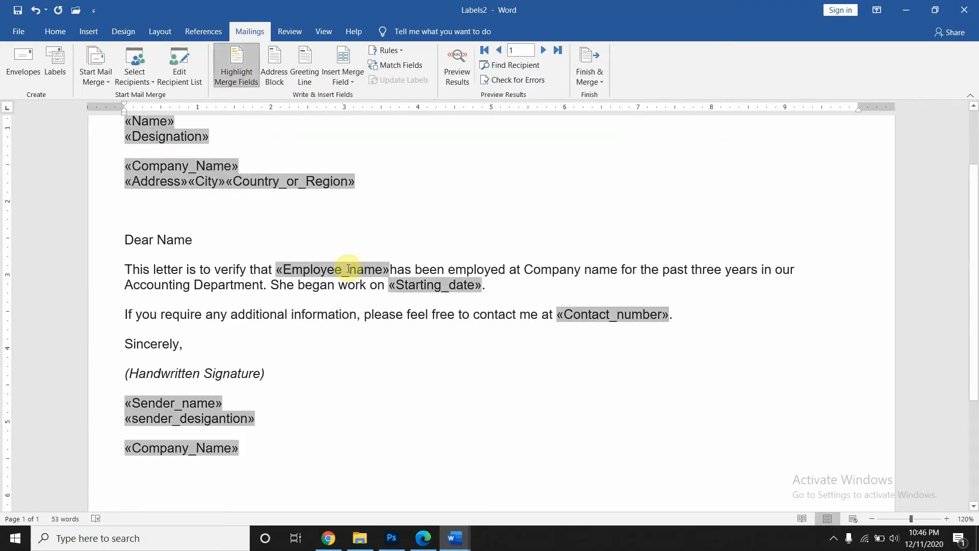
pyautogui.scroll(2, 347, 267)
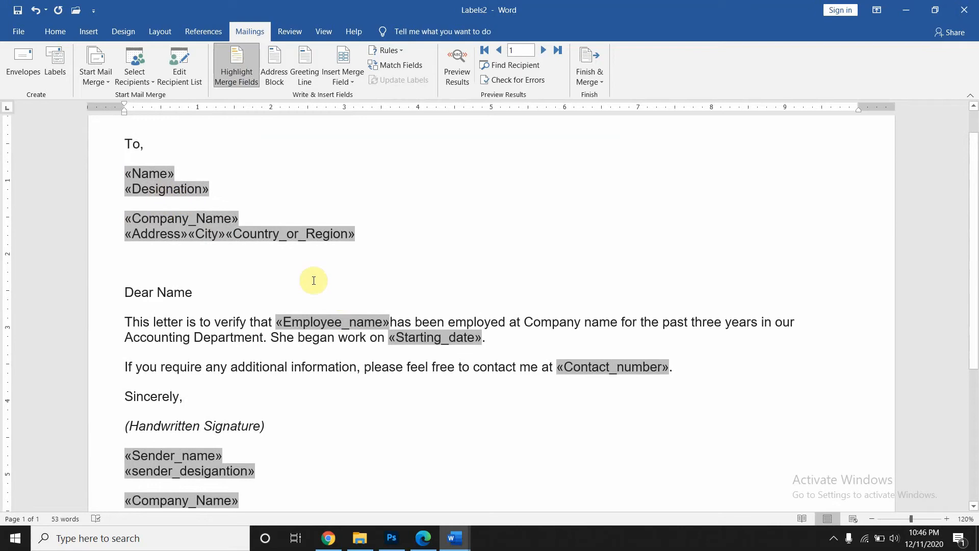
pyautogui.click(242, 82)
pyautogui.click(241, 82)
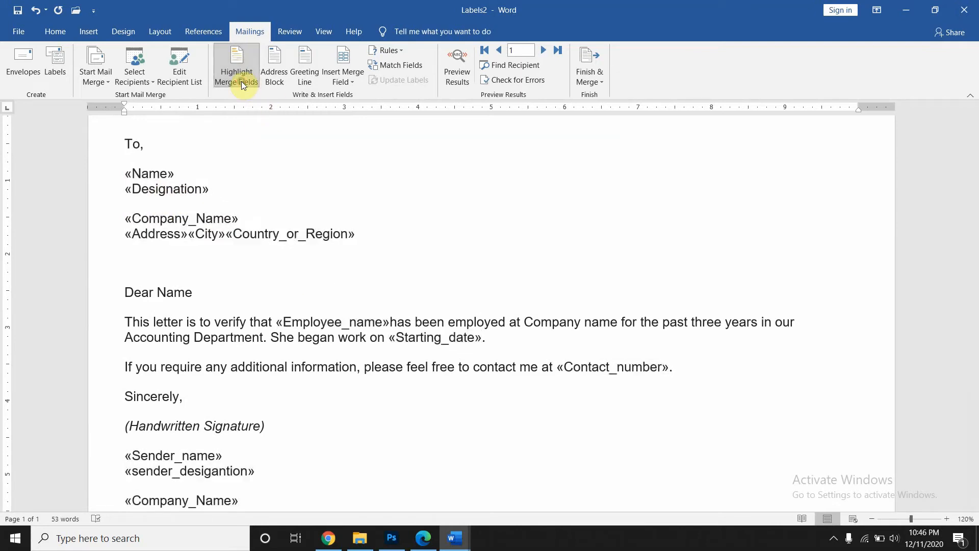
pyautogui.click(241, 81)
pyautogui.click(240, 81)
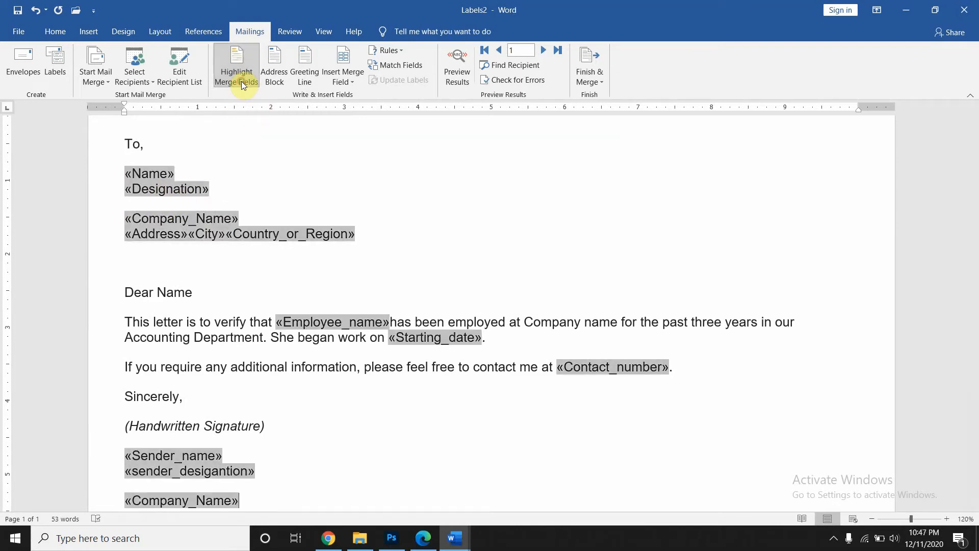
pyautogui.click(241, 81)
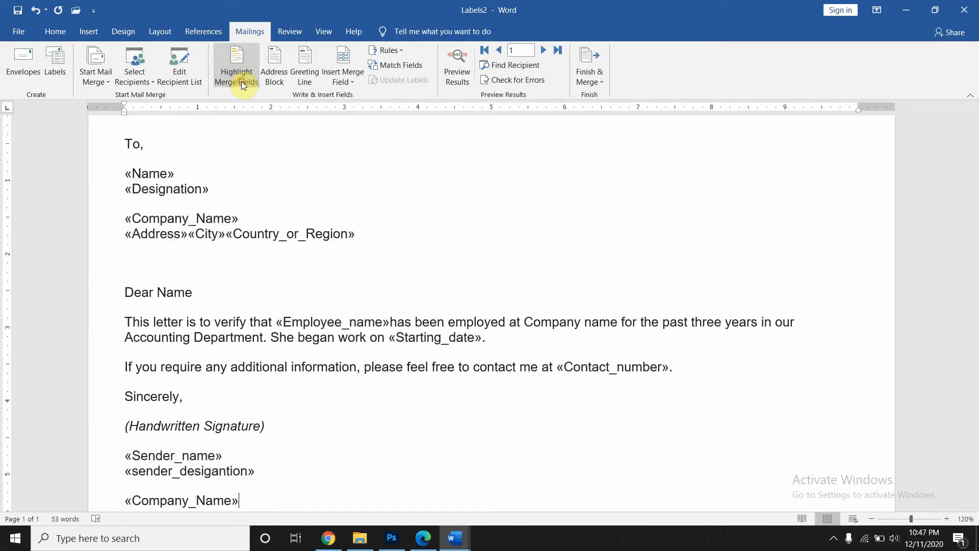
# - Preview the first recipient's merged letter, briefly toggling Highlight Merge Fields on and off
pyautogui.click(457, 84)
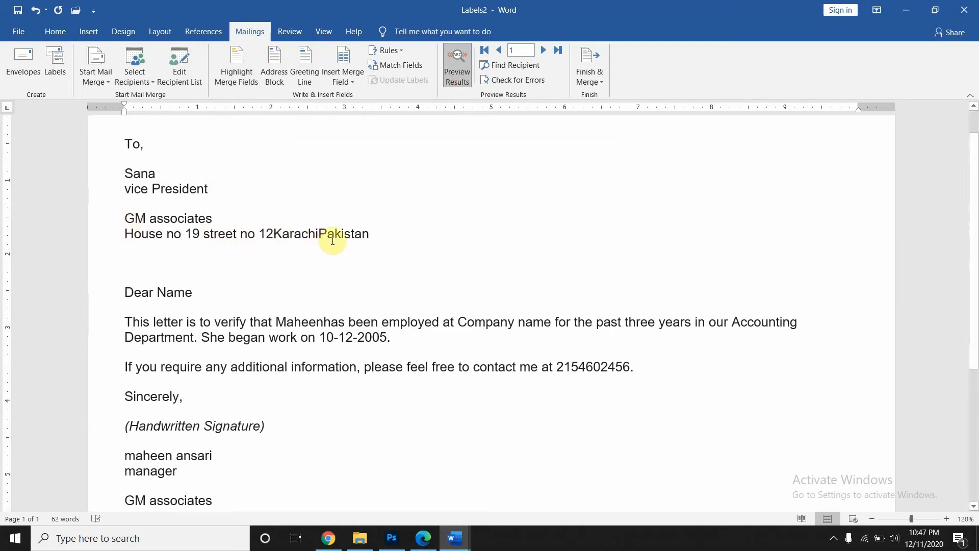
pyautogui.scroll(-2, 352, 253)
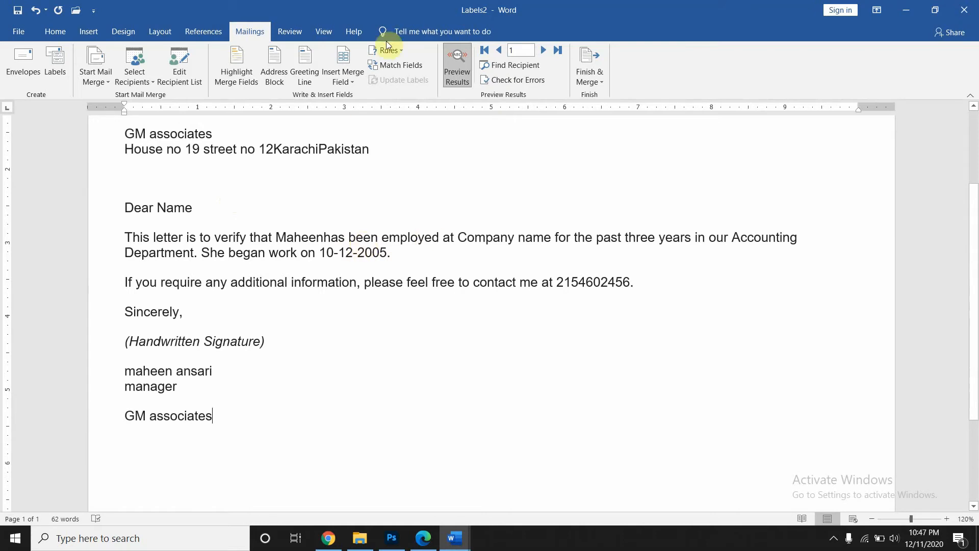
pyautogui.click(354, 79)
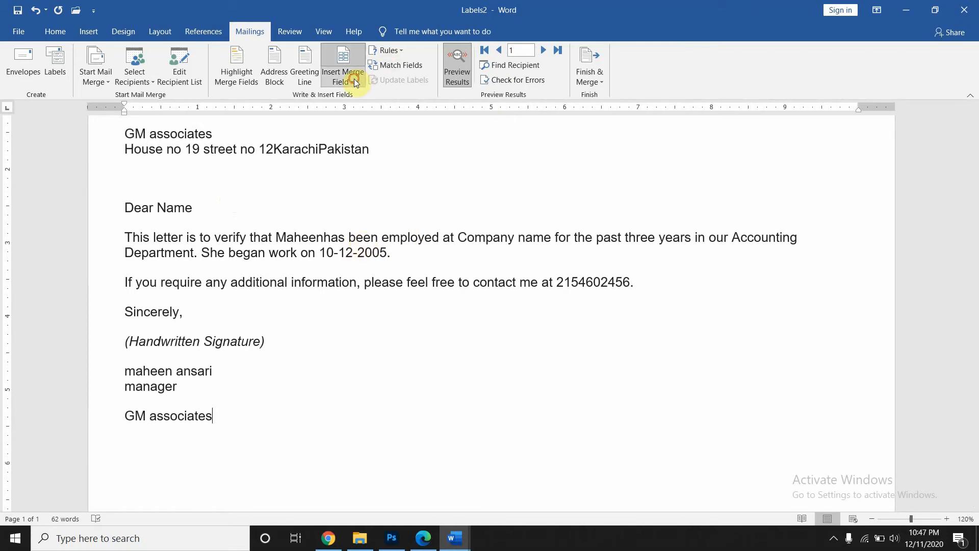
pyautogui.click(252, 77)
pyautogui.click(252, 78)
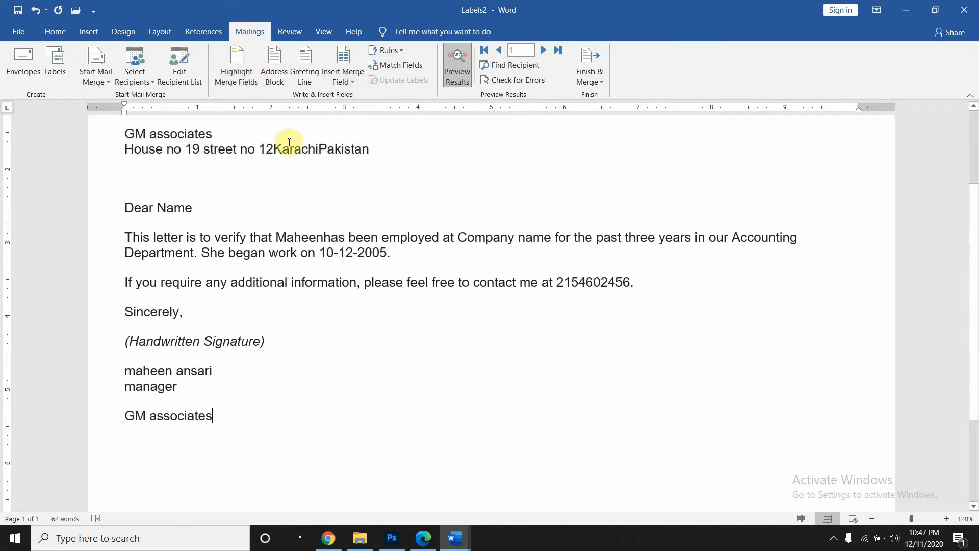
# - Add the missing spaces between the Karachi and Pakistan fields and after the employee name
pyautogui.click(274, 148)
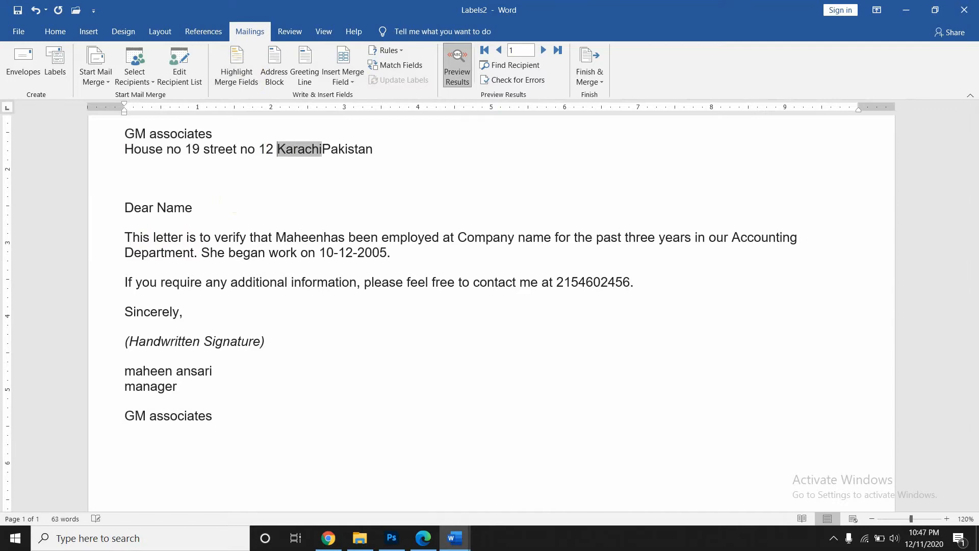
pyautogui.click(322, 148)
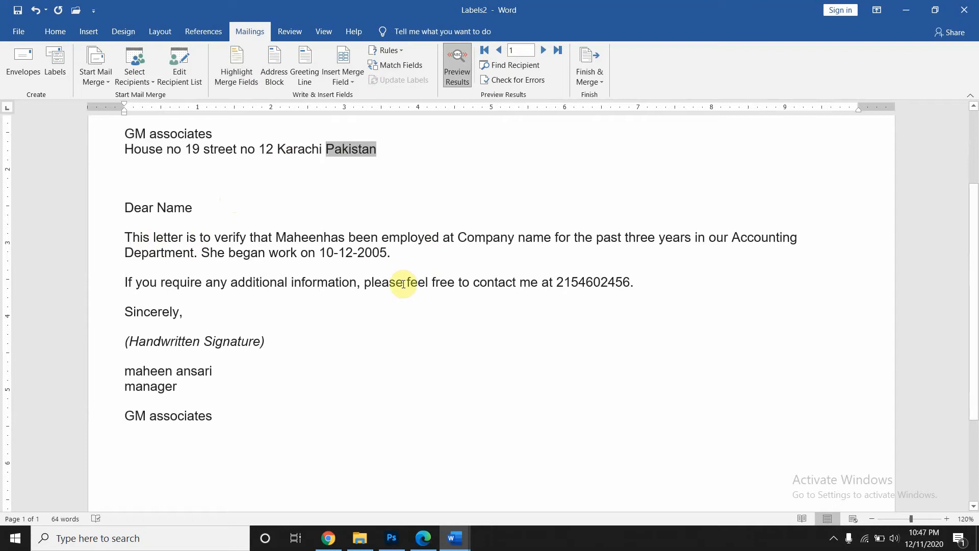
pyautogui.click(324, 237)
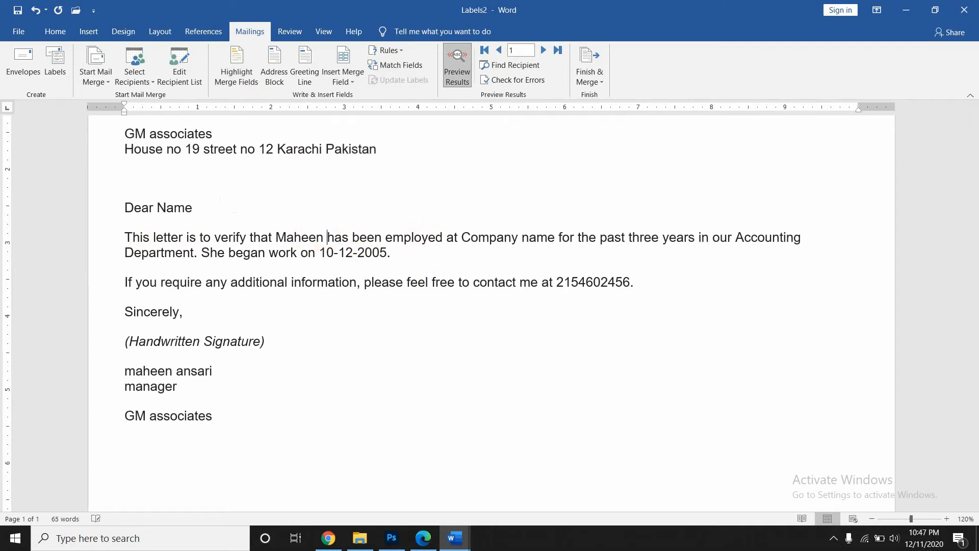
pyautogui.doubleClick(322, 252)
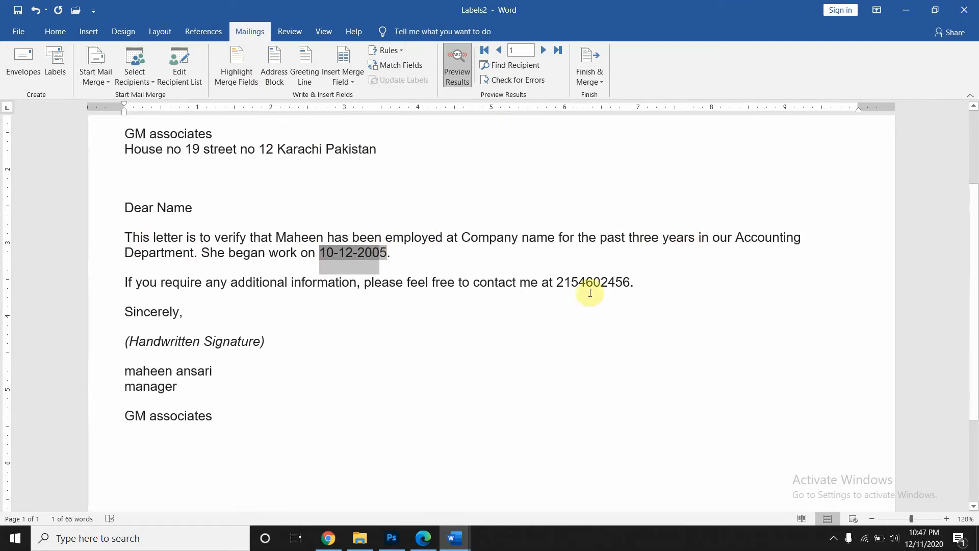
pyautogui.moveTo(553, 280); pyautogui.dragTo(637, 276)
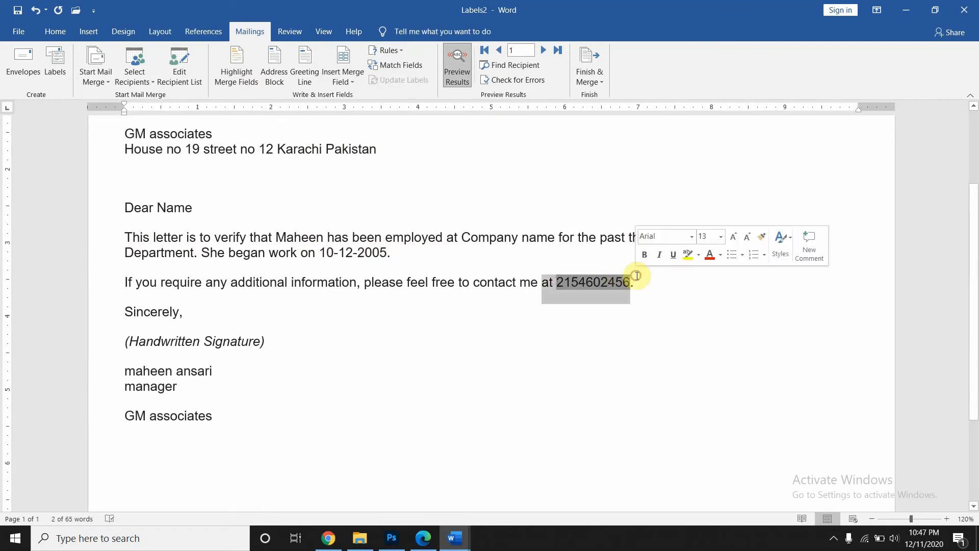
pyautogui.moveTo(123, 371); pyautogui.dragTo(247, 422)
pyautogui.click(247, 422)
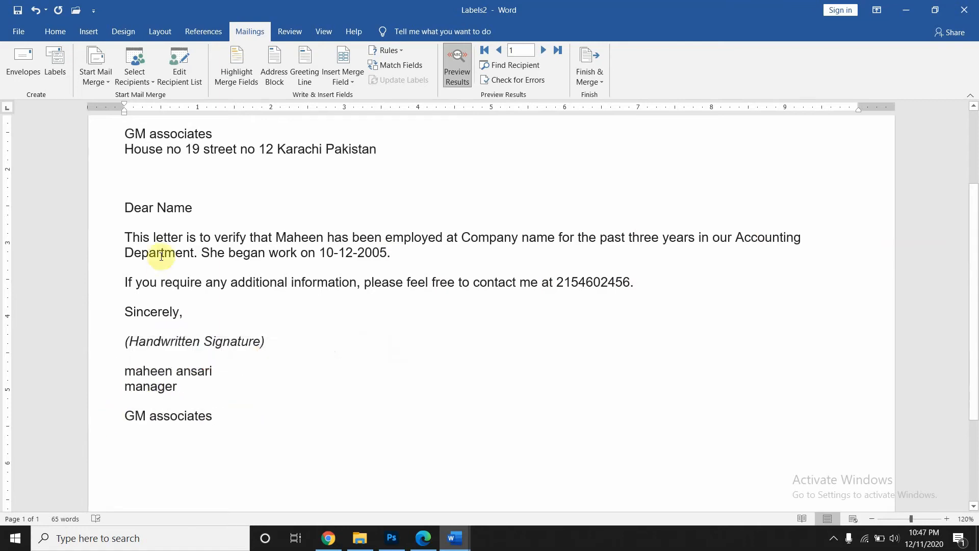
pyautogui.scroll(3, 161, 255)
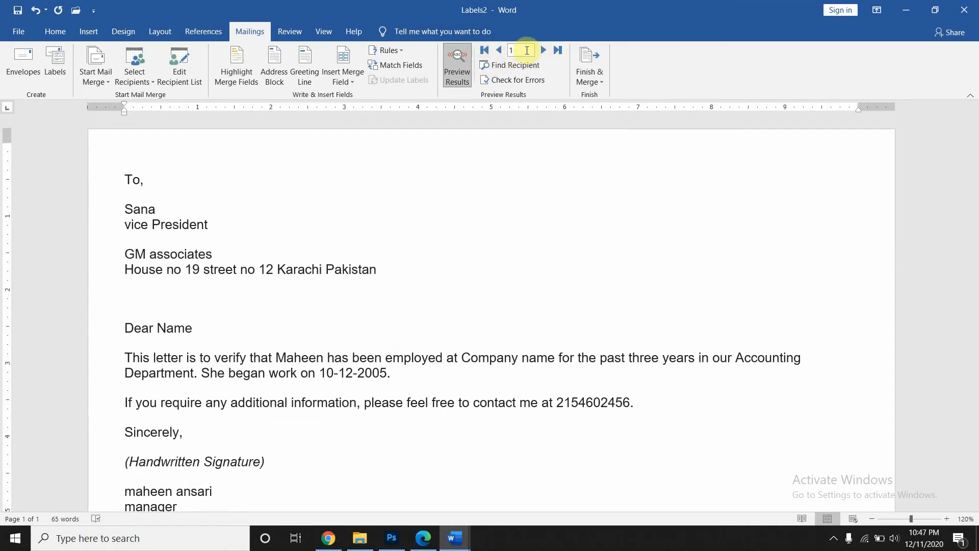
# - Step to records 2 and 3, then back to record 2 to check its name and date 5-5-2010
pyautogui.click(543, 54)
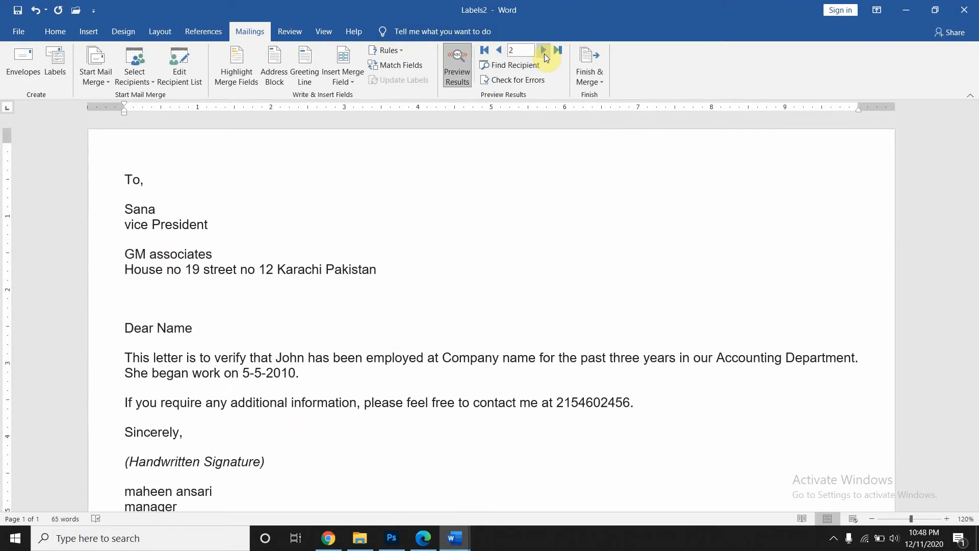
pyautogui.click(544, 53)
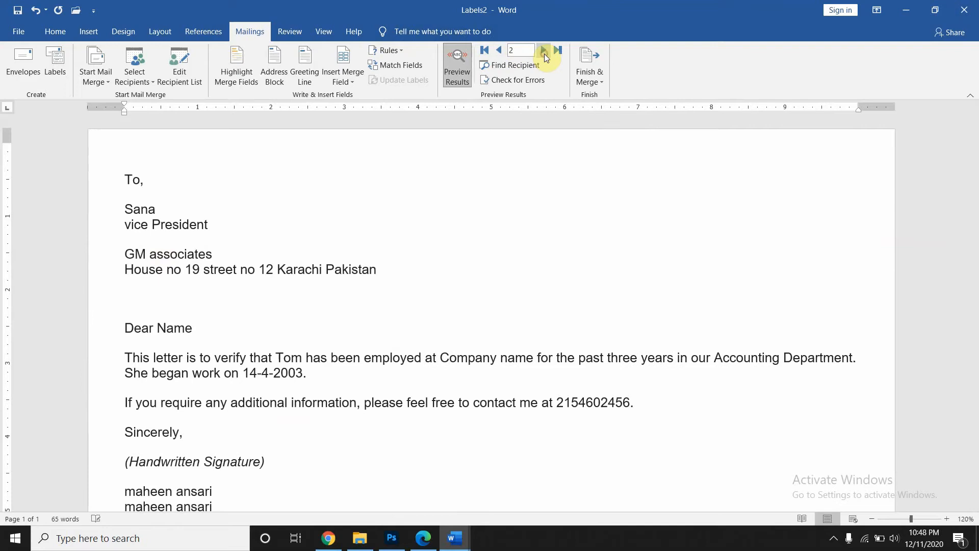
pyautogui.click(499, 50)
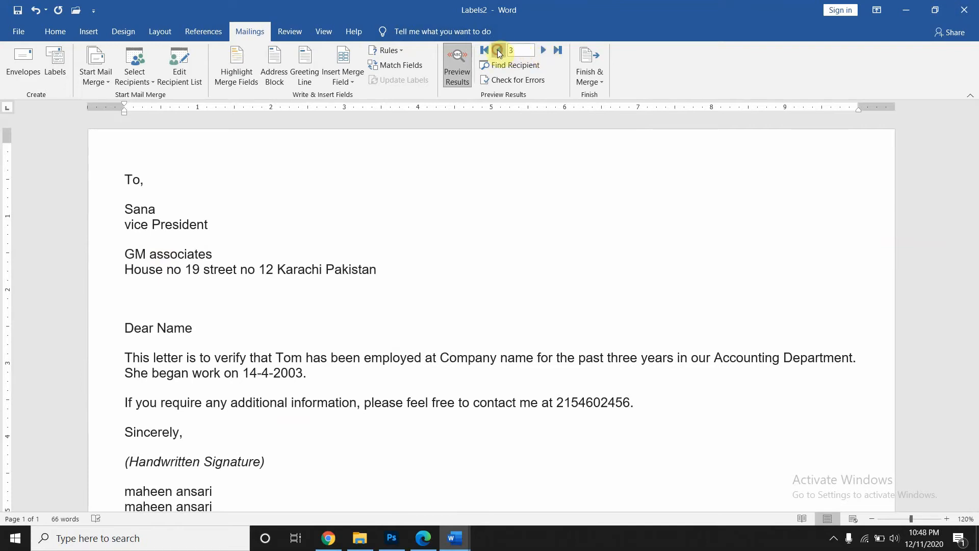
pyautogui.doubleClick(279, 357)
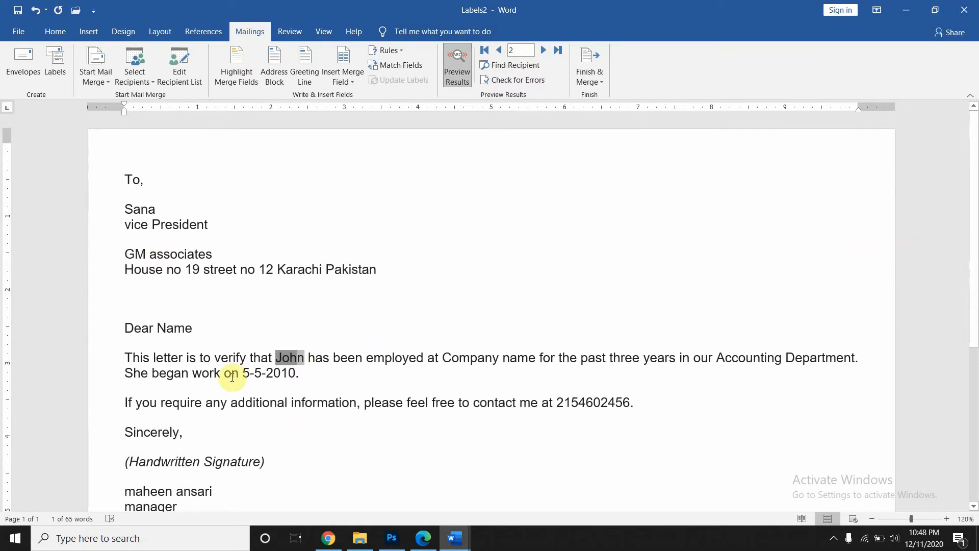
pyautogui.moveTo(242, 374); pyautogui.dragTo(296, 374)
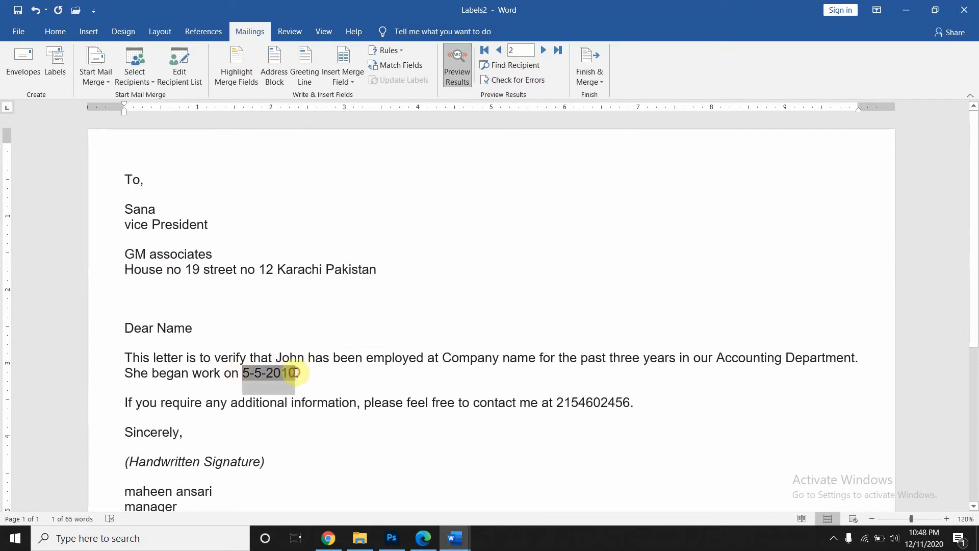
# - Advance to the third recipient and check its name and starting date 14-4-2003
pyautogui.click(543, 49)
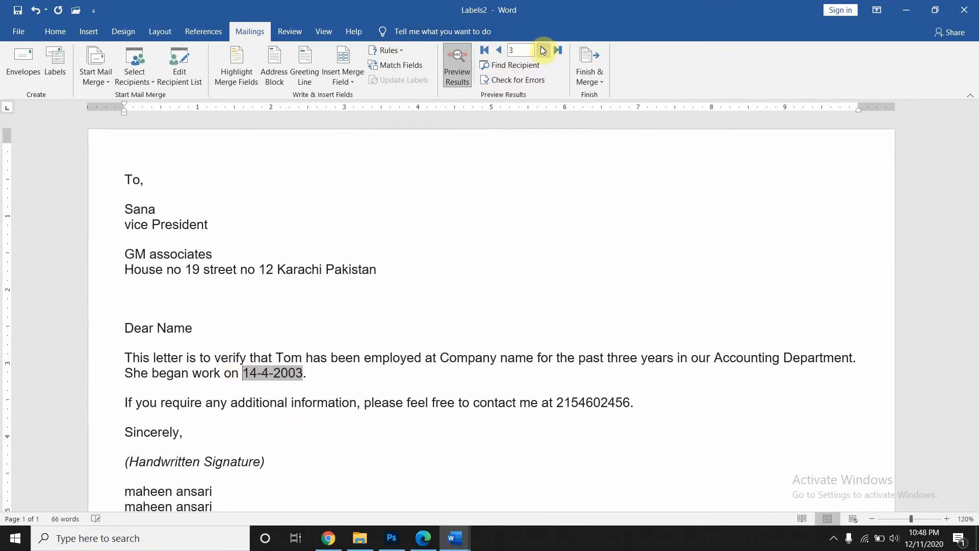
pyautogui.doubleClick(282, 358)
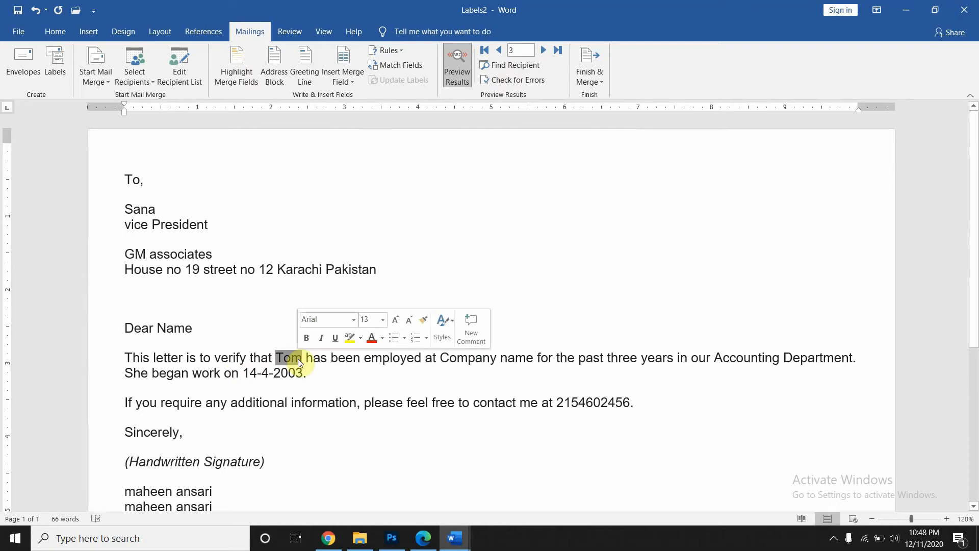
pyautogui.moveTo(224, 373); pyautogui.dragTo(304, 374)
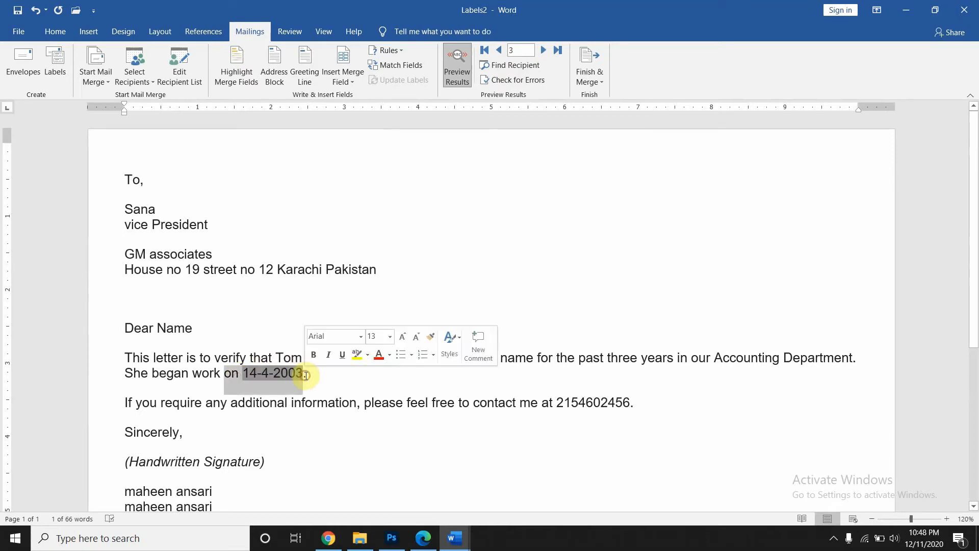
pyautogui.scroll(-5, 467, 452)
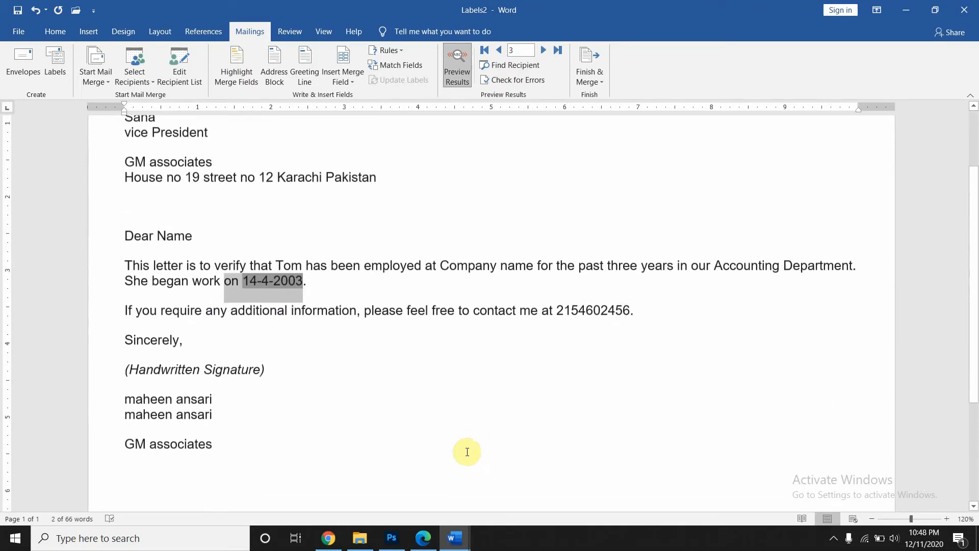
pyautogui.scroll(-2, 466, 450)
pyautogui.scroll(7, 466, 451)
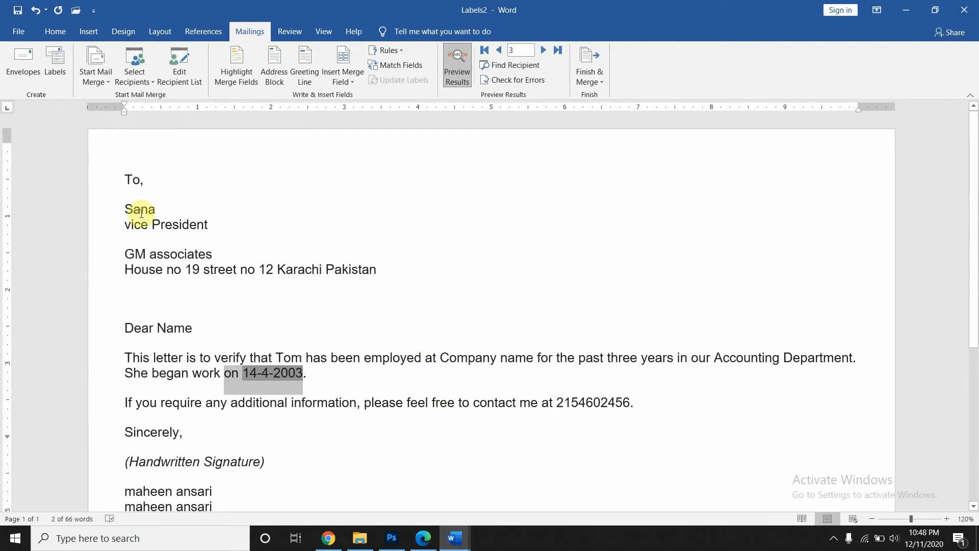
pyautogui.moveTo(125, 208); pyautogui.dragTo(372, 297)
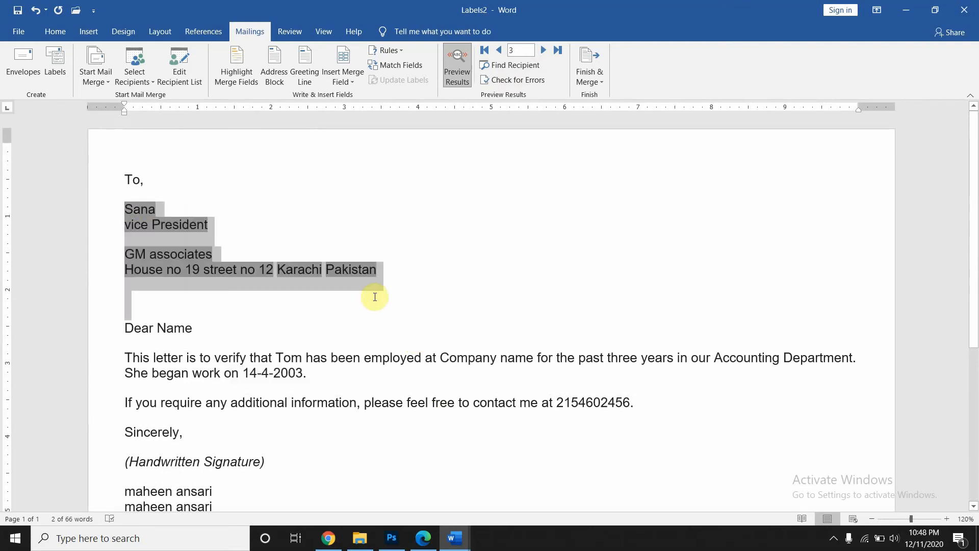
pyautogui.scroll(-5, 215, 275)
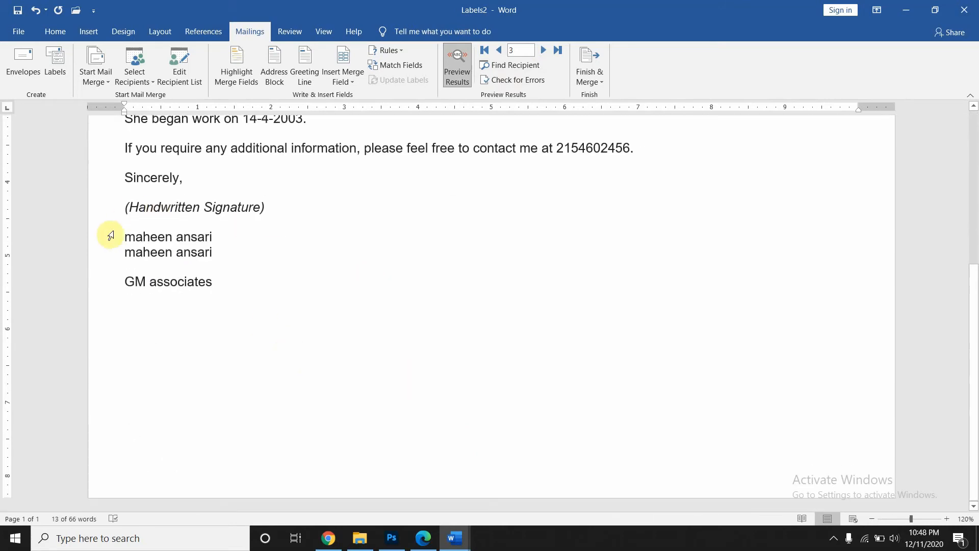
pyautogui.moveTo(123, 232); pyautogui.dragTo(235, 294)
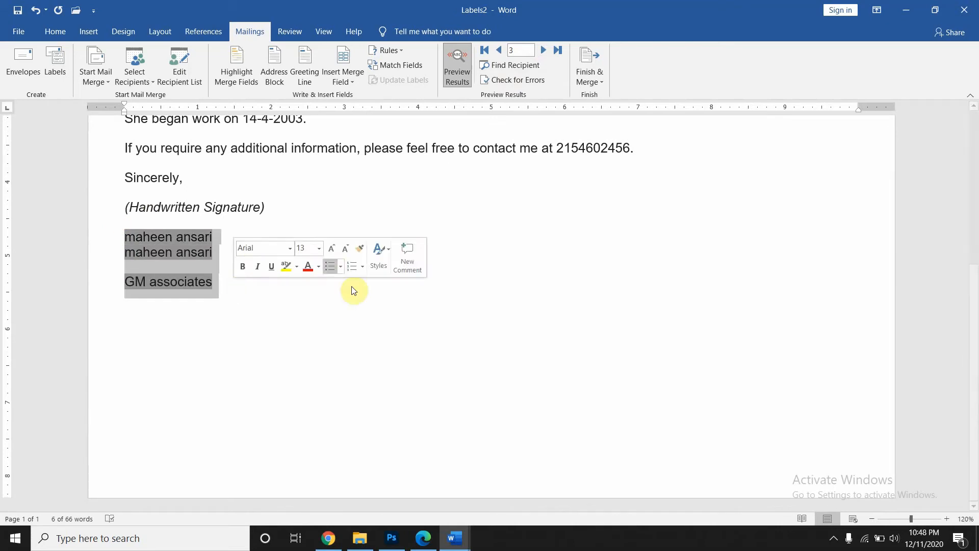
pyautogui.click(374, 322)
pyautogui.moveTo(557, 148); pyautogui.dragTo(616, 148)
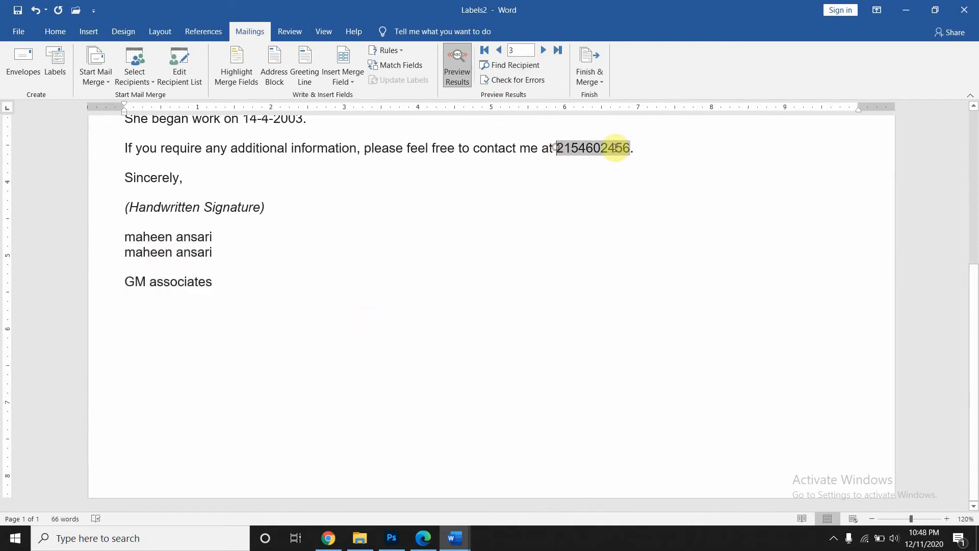
pyautogui.click(529, 232)
pyautogui.scroll(3, 530, 234)
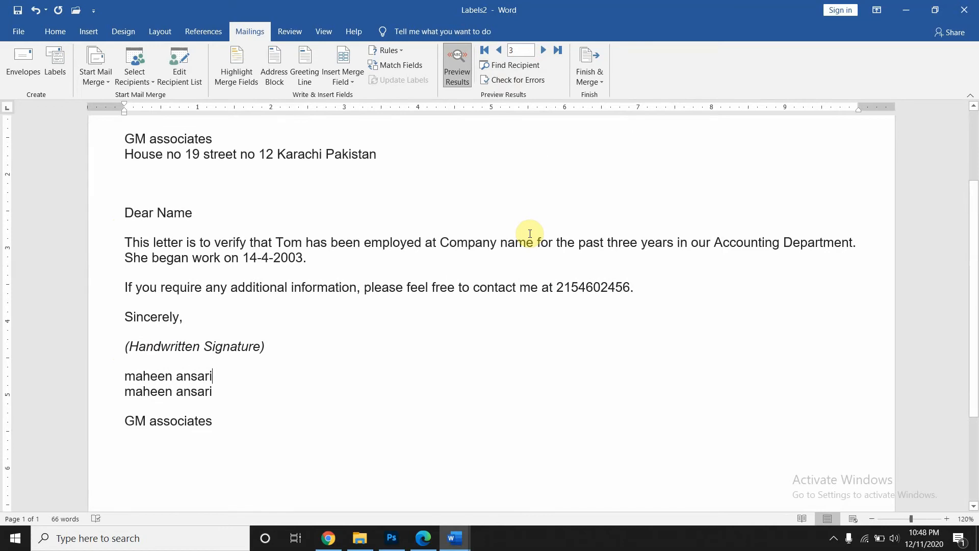
pyautogui.scroll(2, 530, 233)
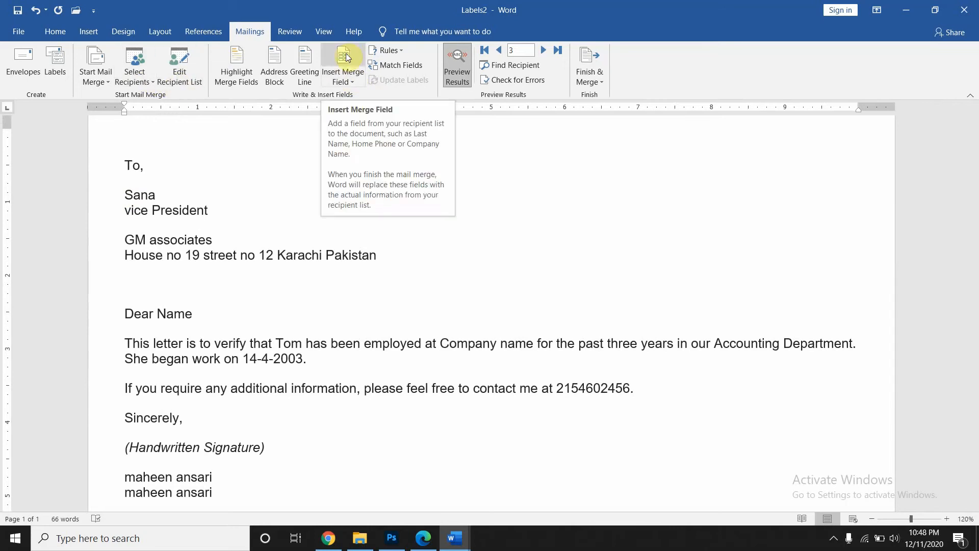
# - Open Employee list.mdb for editing and erase the names in the second and third records
pyautogui.click(341, 83)
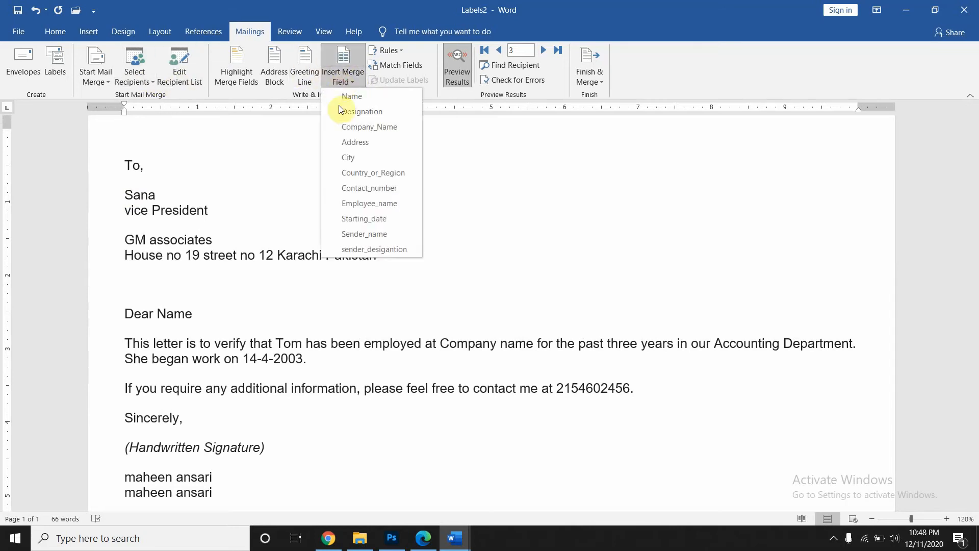
pyautogui.click(177, 81)
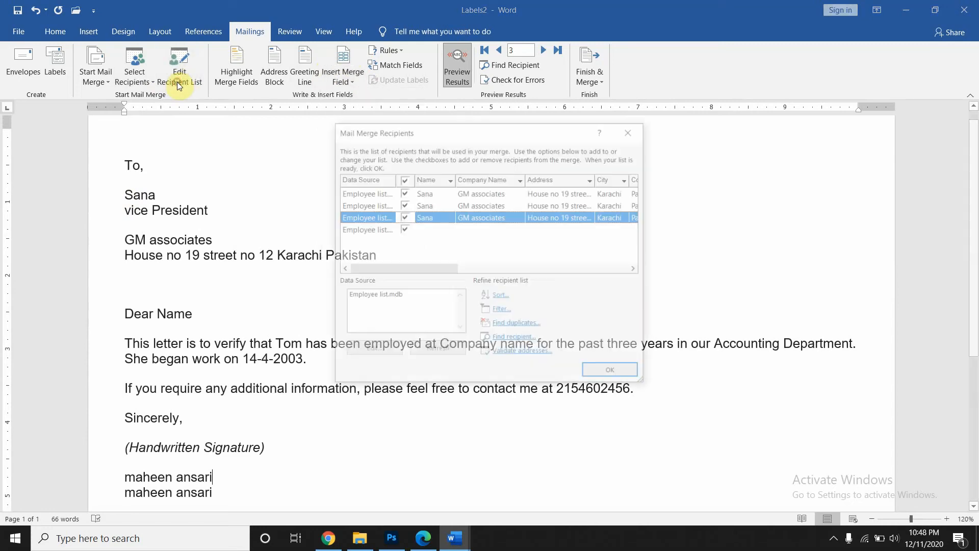
pyautogui.click(363, 296)
pyautogui.click(358, 352)
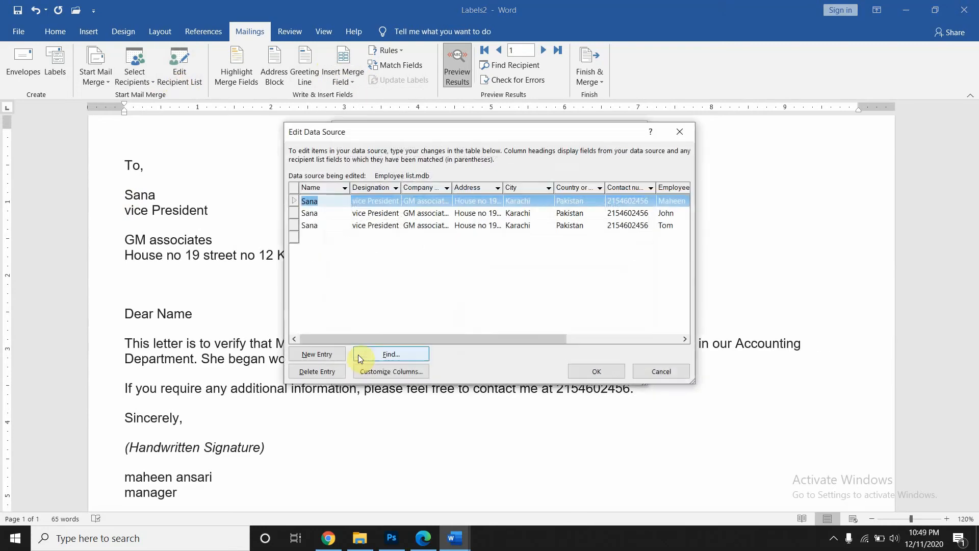
pyautogui.click(321, 214)
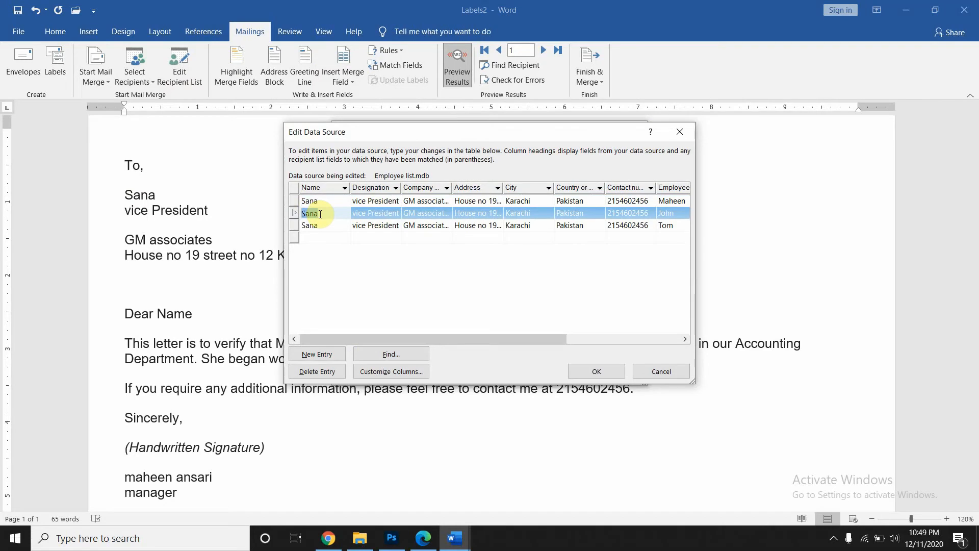
pyautogui.press('BackSpace')
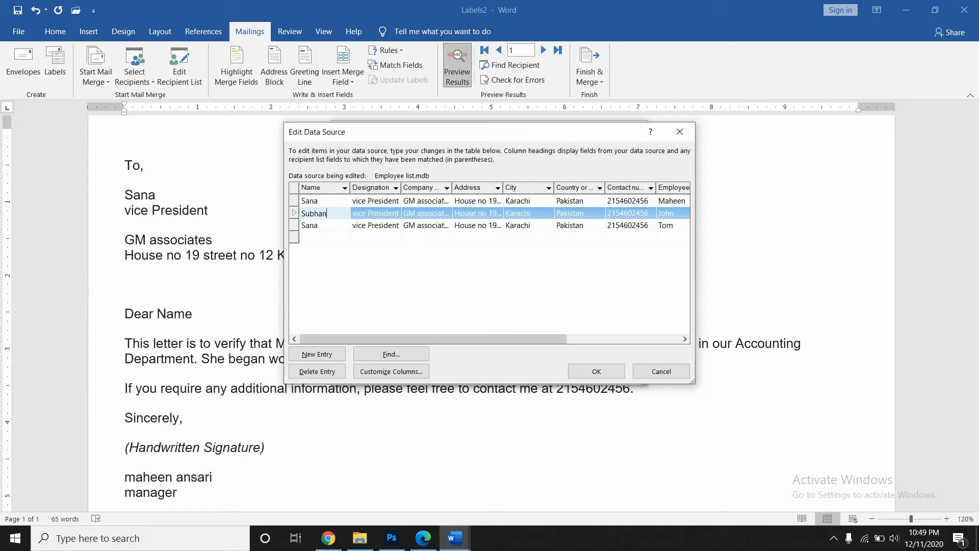
pyautogui.click(319, 227)
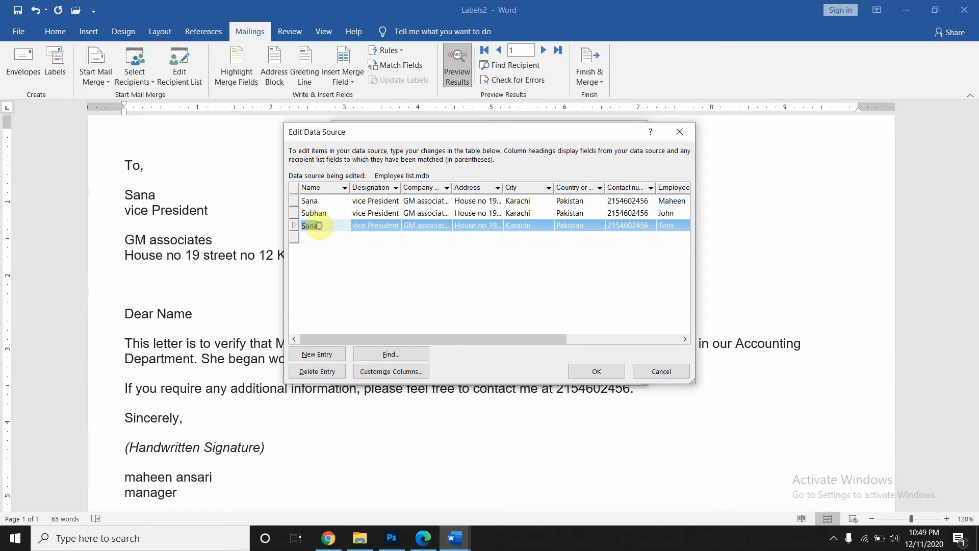
pyautogui.press('BackSpace')
pyautogui.click(371, 282)
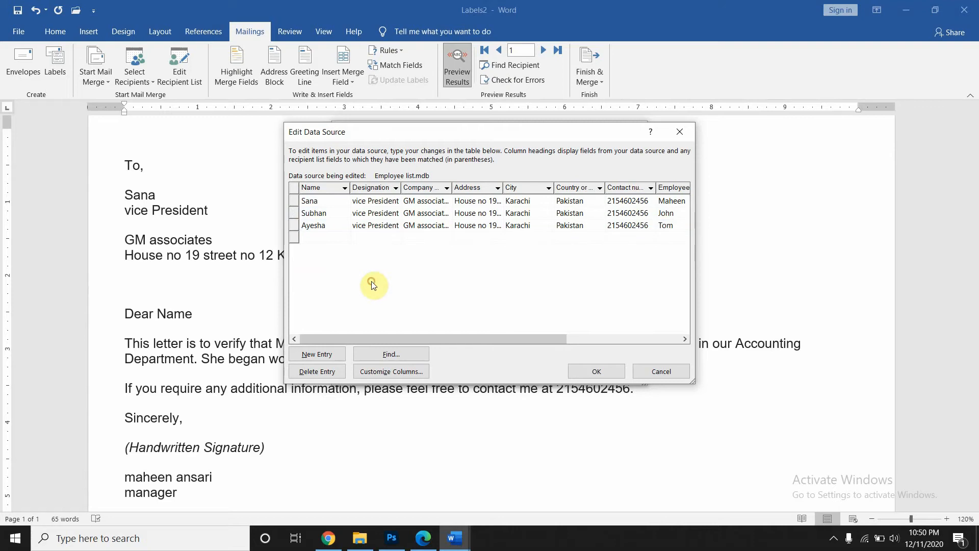
# - Save the changes to Employee list.mdb and close Mail Merge Recipients
pyautogui.click(597, 371)
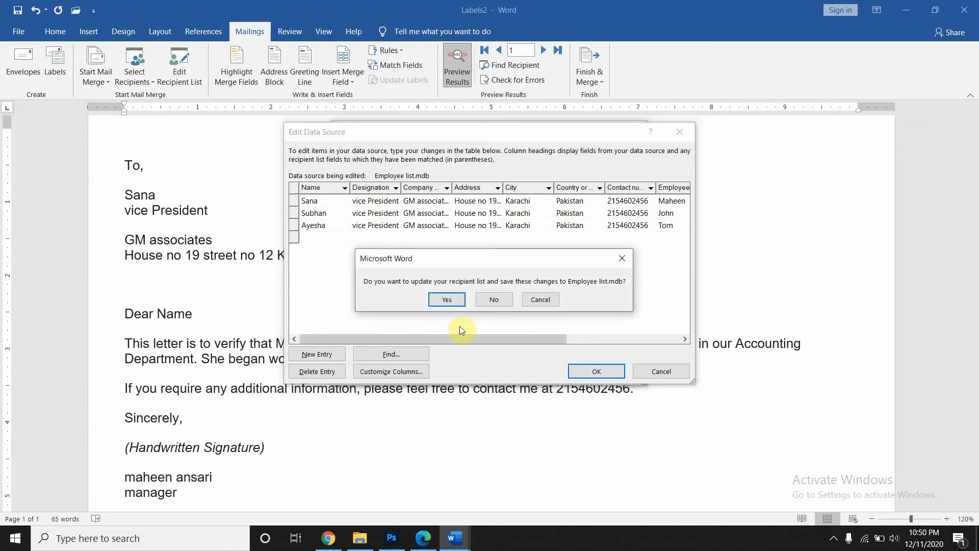
pyautogui.click(455, 298)
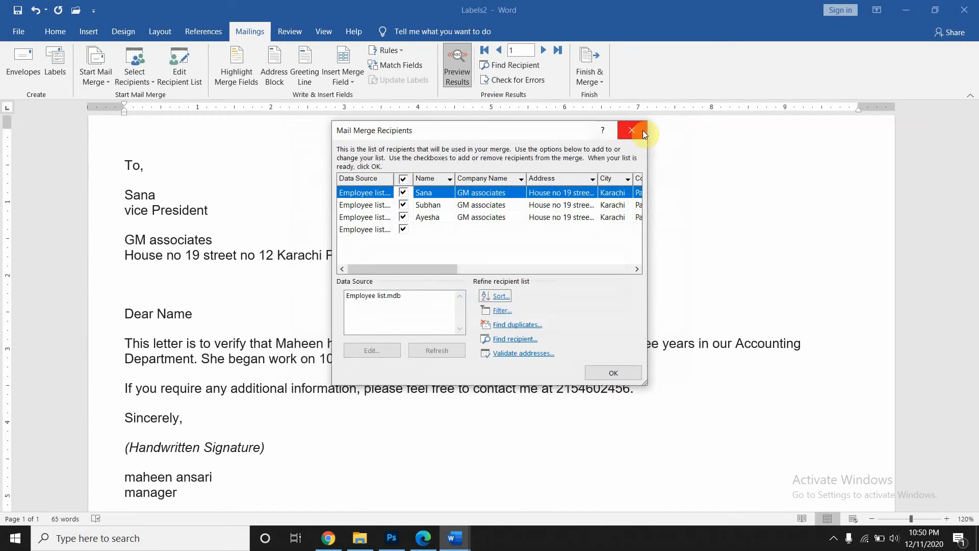
pyautogui.click(596, 375)
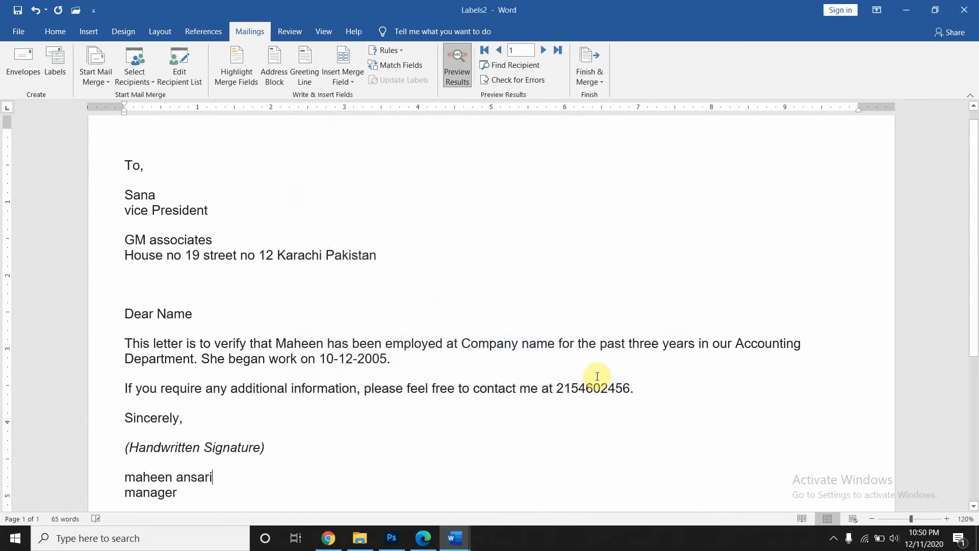
# - Step back and forth through records 1 to 3, ending on the third recipient's letter
pyautogui.click(545, 50)
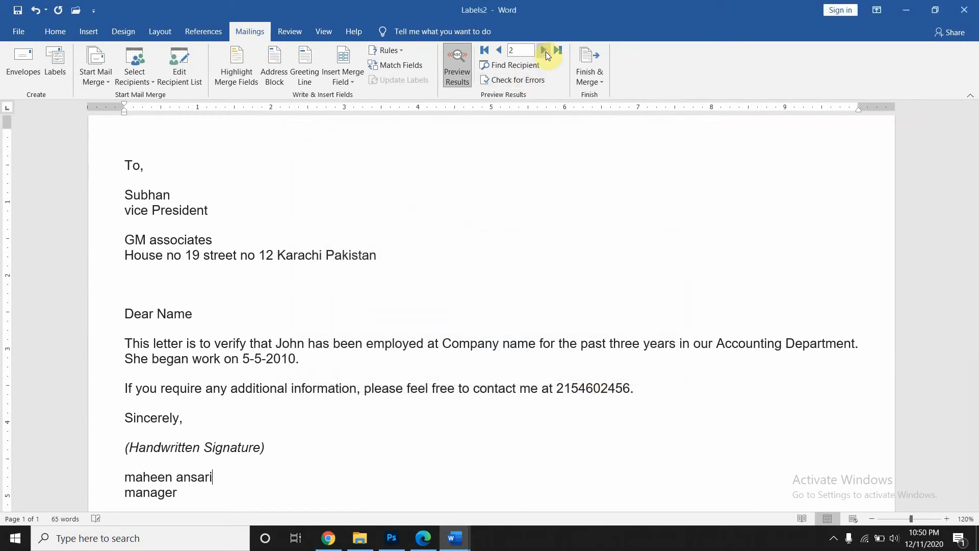
pyautogui.click(545, 50)
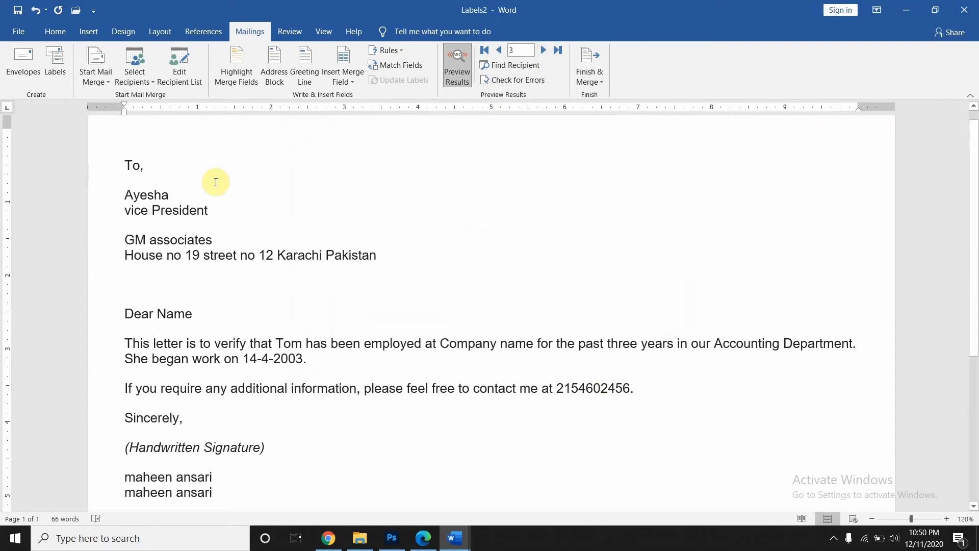
pyautogui.click(497, 50)
pyautogui.click(496, 51)
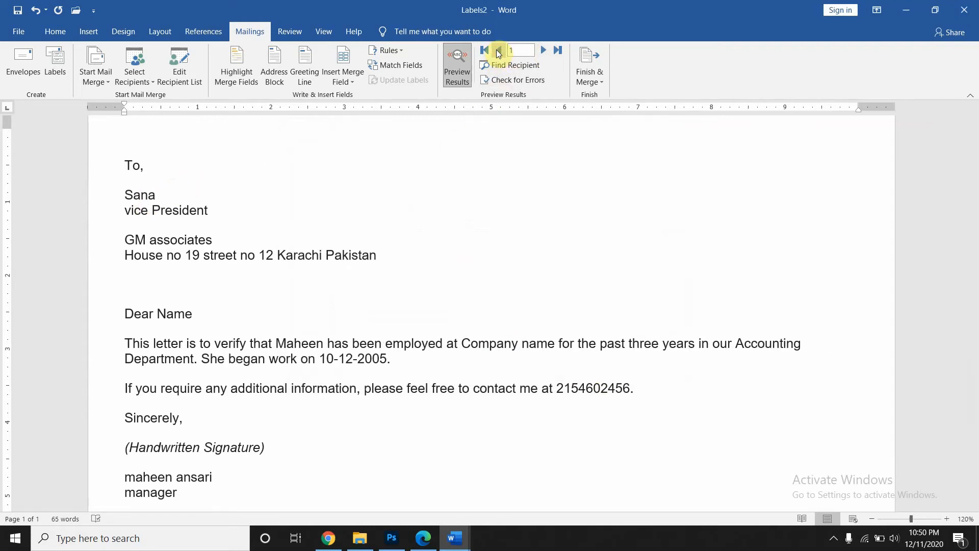
pyautogui.click(548, 51)
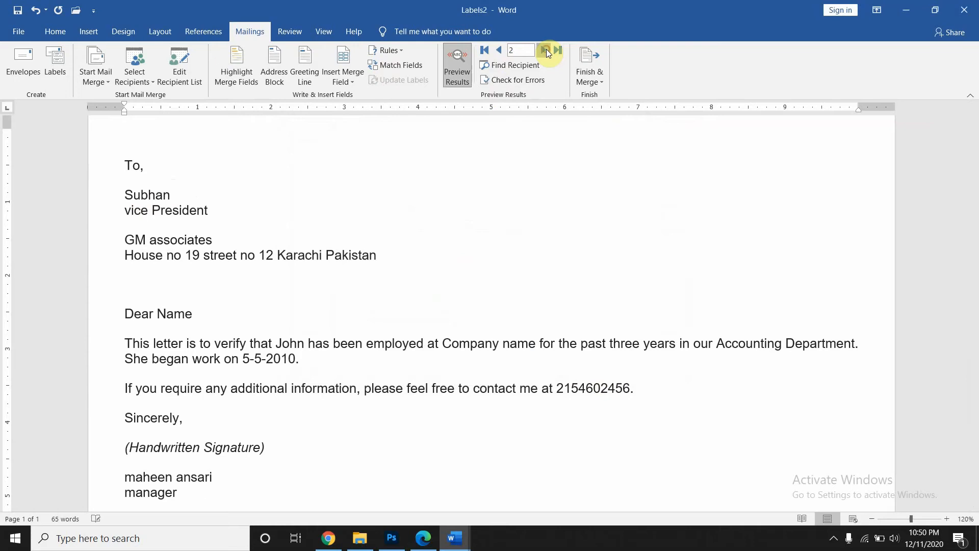
pyautogui.click(546, 50)
pyautogui.scroll(-2, 247, 453)
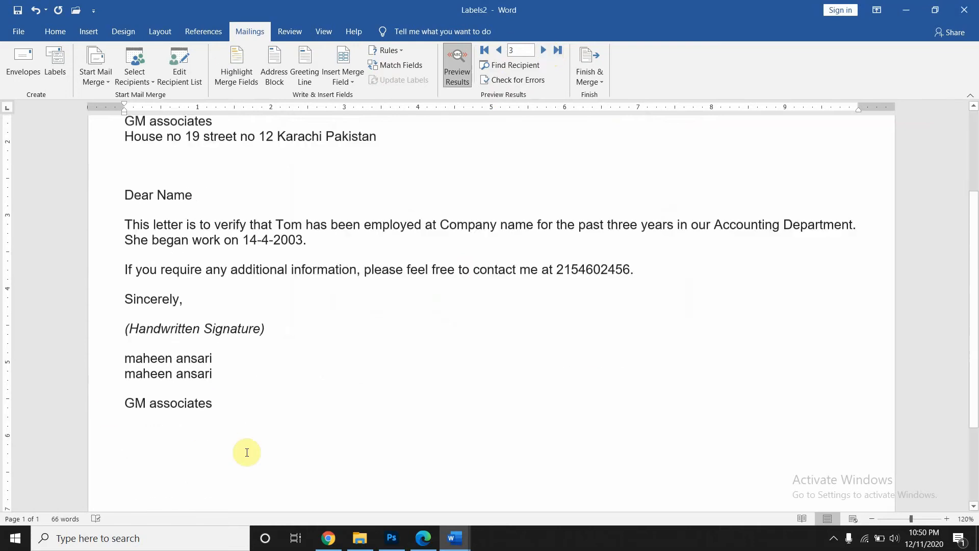
pyautogui.scroll(-1, 247, 452)
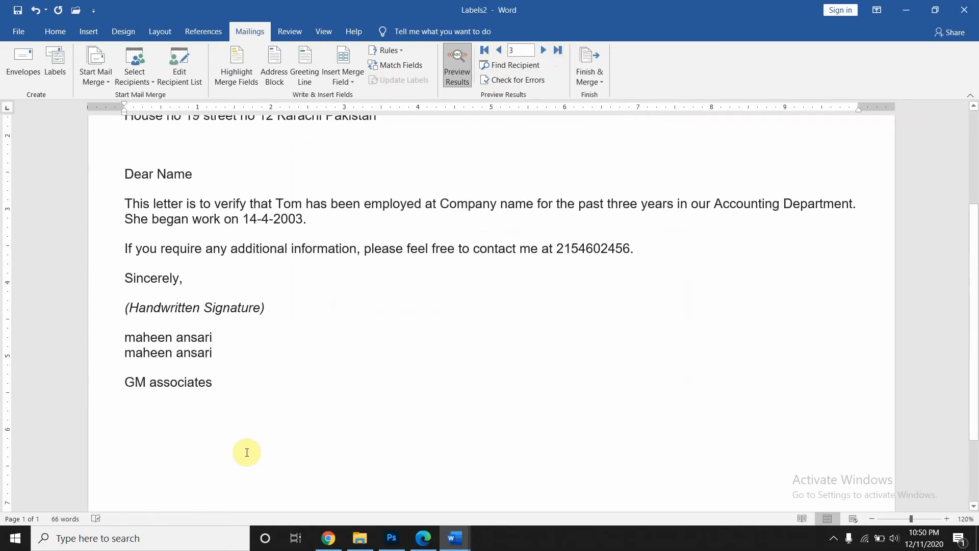
pyautogui.scroll(3, 247, 452)
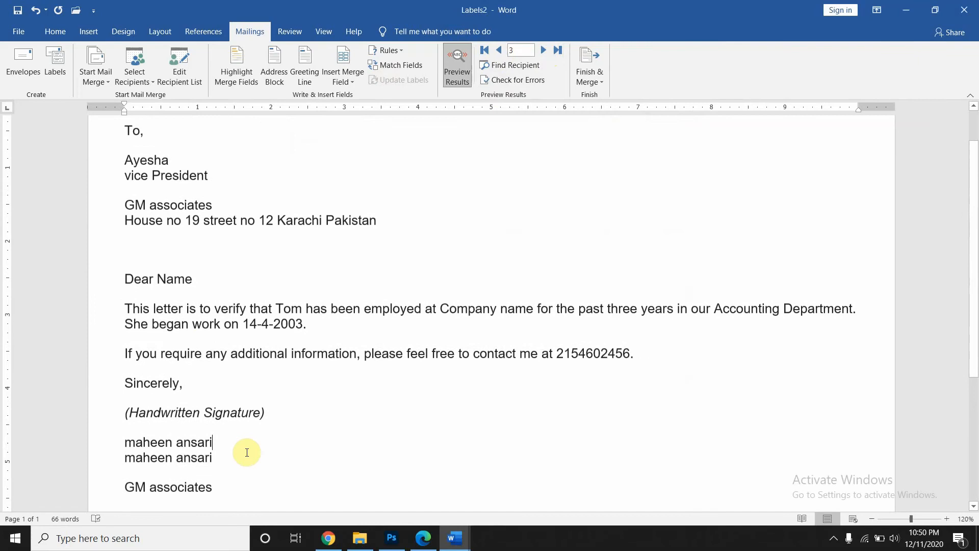
# - Set the third record's sender designation to Manager in Employee list.mdb and save the change
pyautogui.click(194, 60)
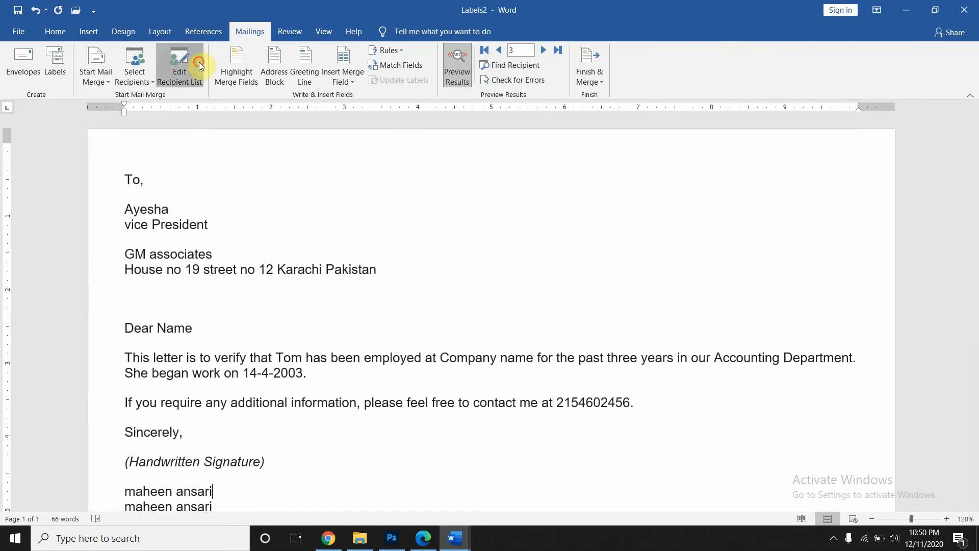
pyautogui.click(369, 298)
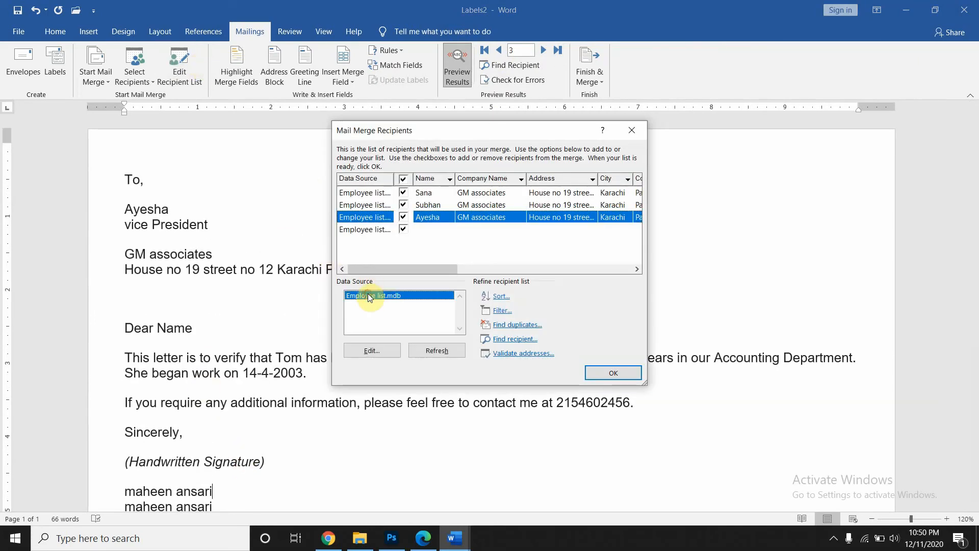
pyautogui.click(394, 357)
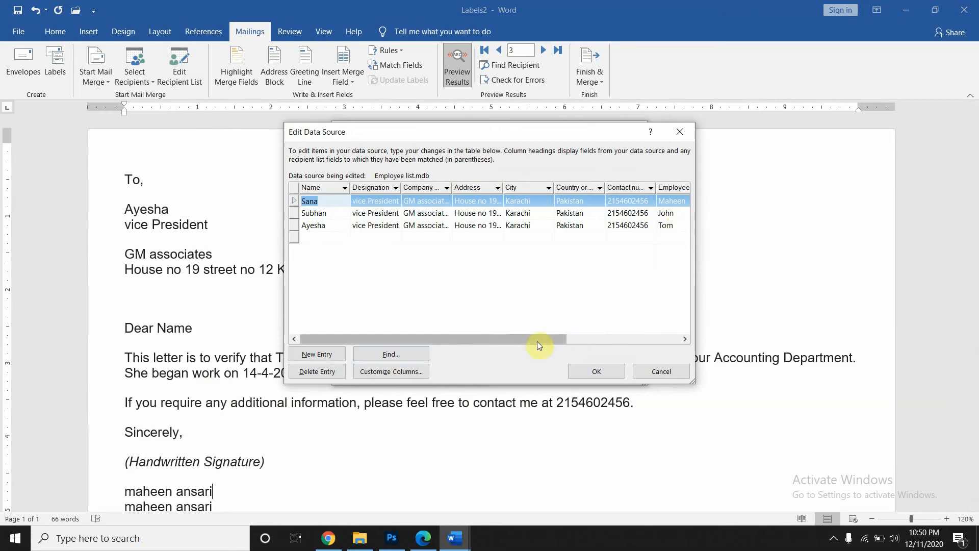
pyautogui.moveTo(538, 338); pyautogui.dragTo(693, 328)
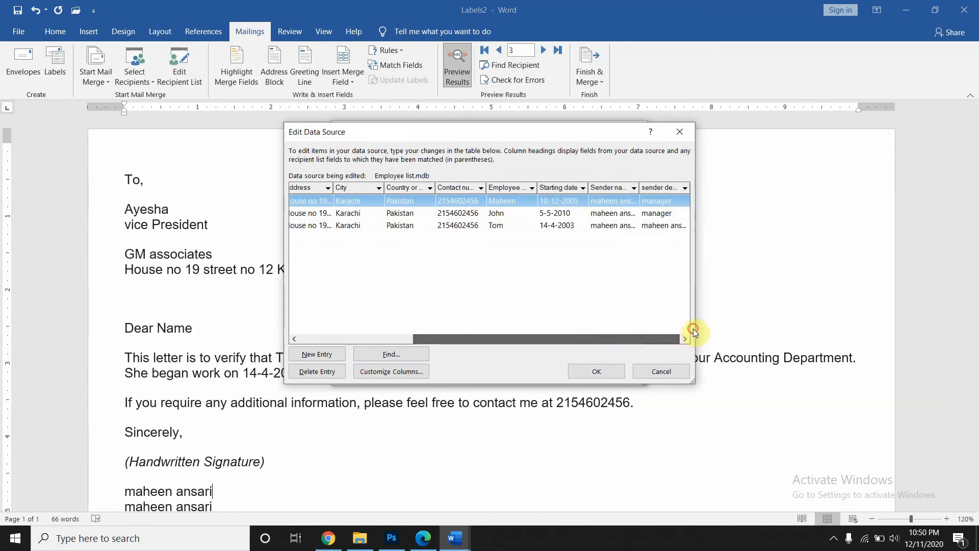
pyautogui.click(679, 227)
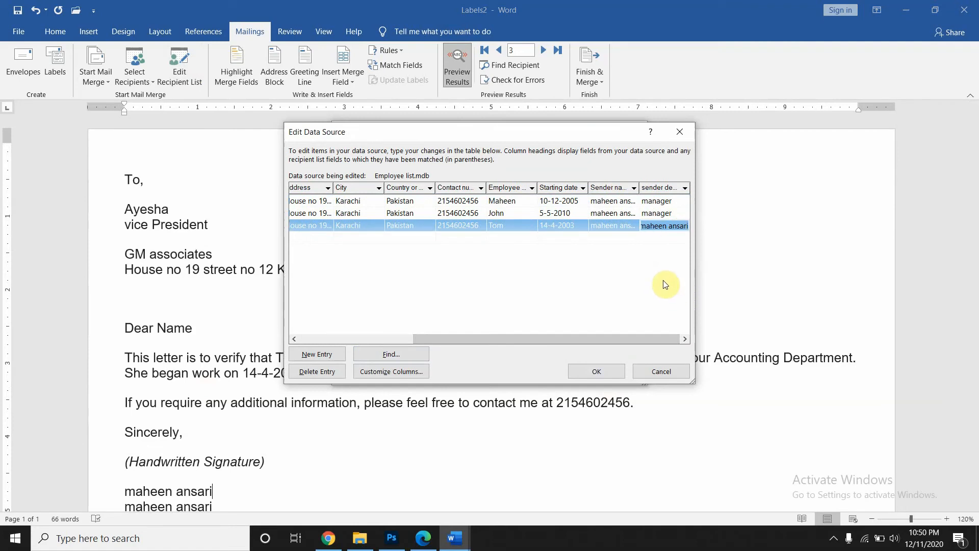
pyautogui.write('Manager')
pyautogui.click(593, 375)
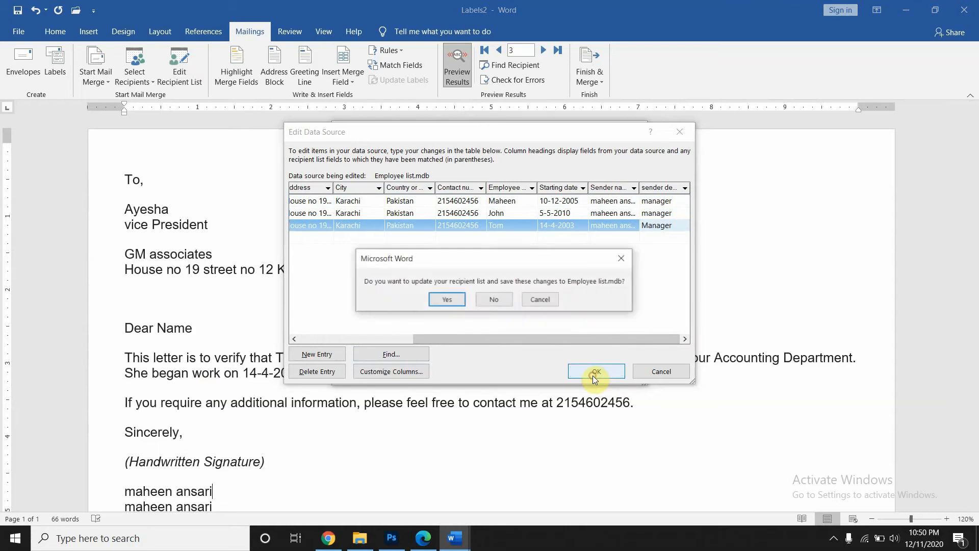
pyautogui.click(452, 298)
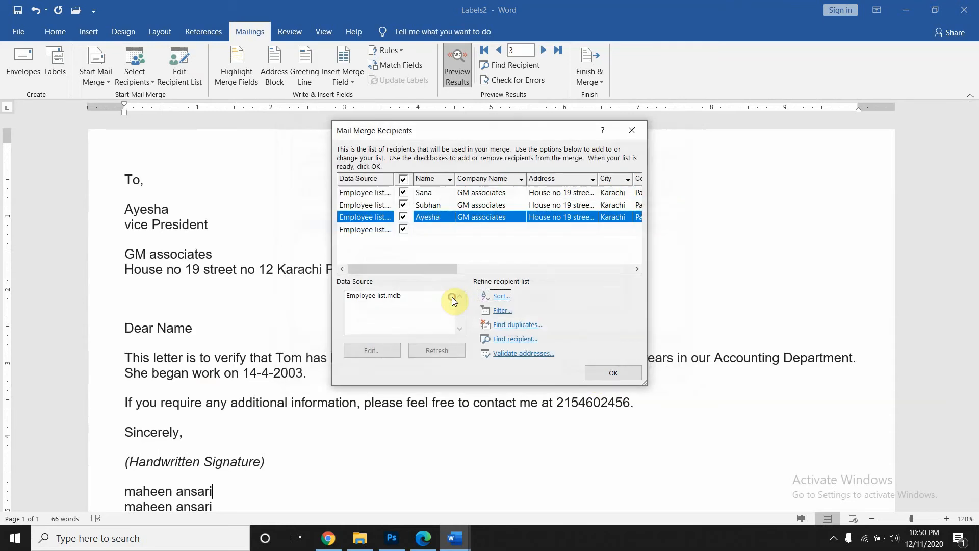
pyautogui.click(602, 373)
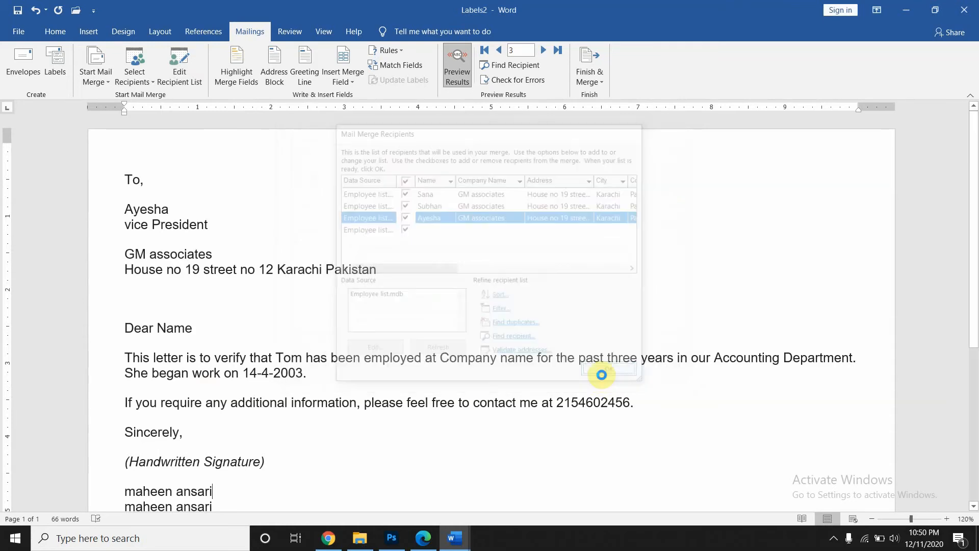
pyautogui.scroll(-3, 449, 342)
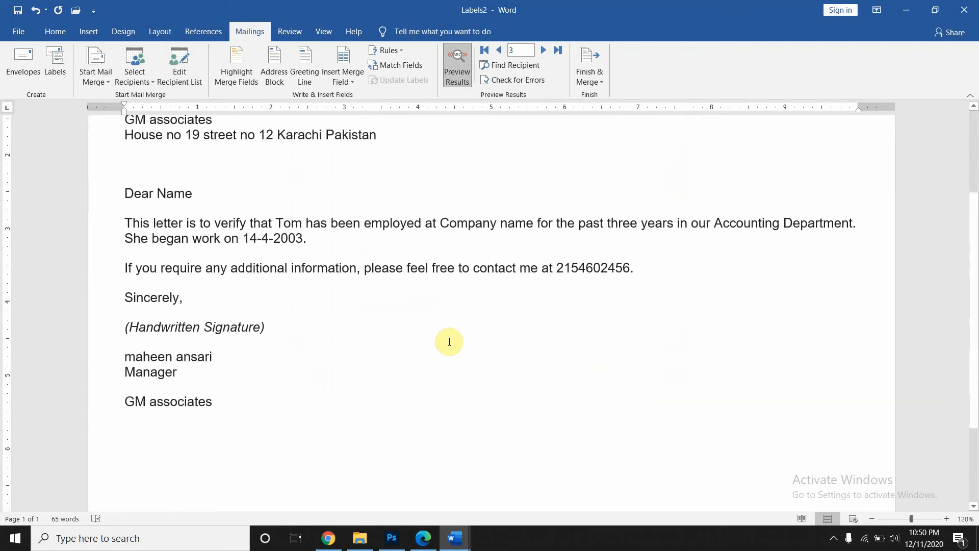
pyautogui.scroll(3, 449, 341)
pyautogui.scroll(-4, 449, 342)
pyautogui.scroll(4, 451, 341)
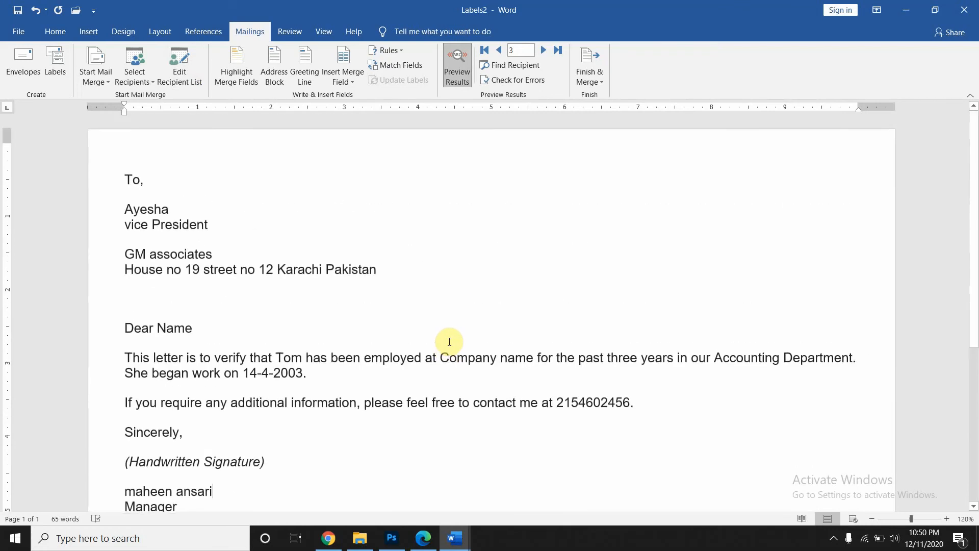
pyautogui.scroll(-4, 450, 342)
pyautogui.scroll(4, 449, 342)
pyautogui.scroll(-2, 361, 220)
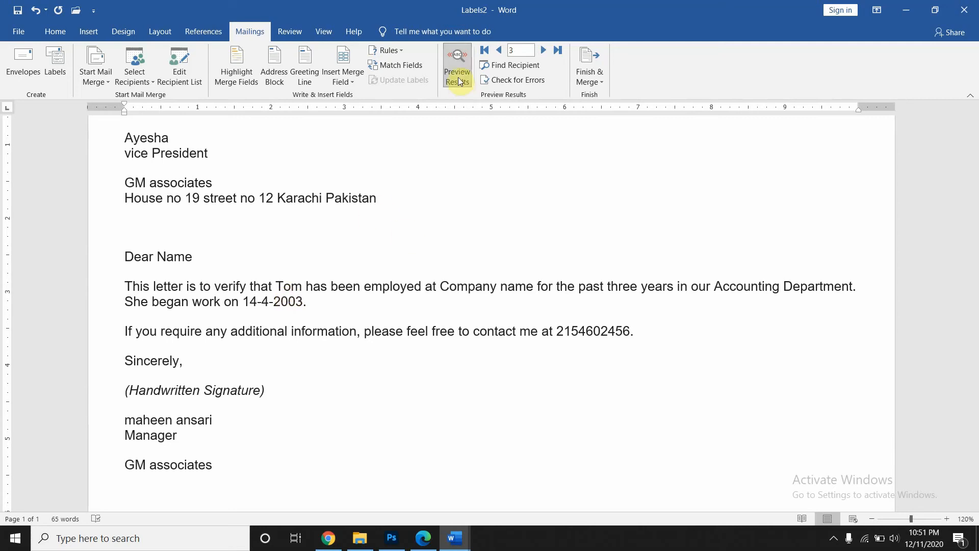
# - View the blank fourth record, return to record 3, and open Finish & Merge
pyautogui.click(546, 50)
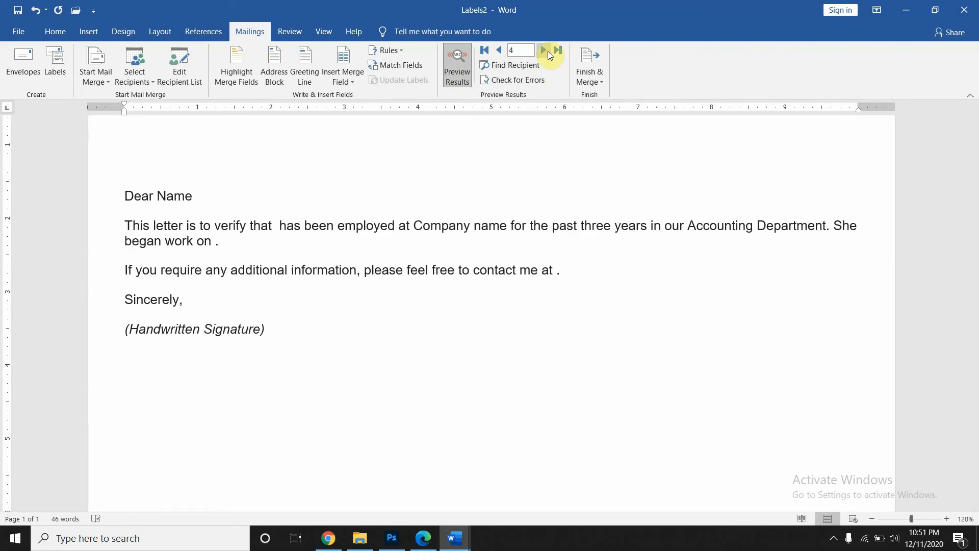
pyautogui.click(500, 50)
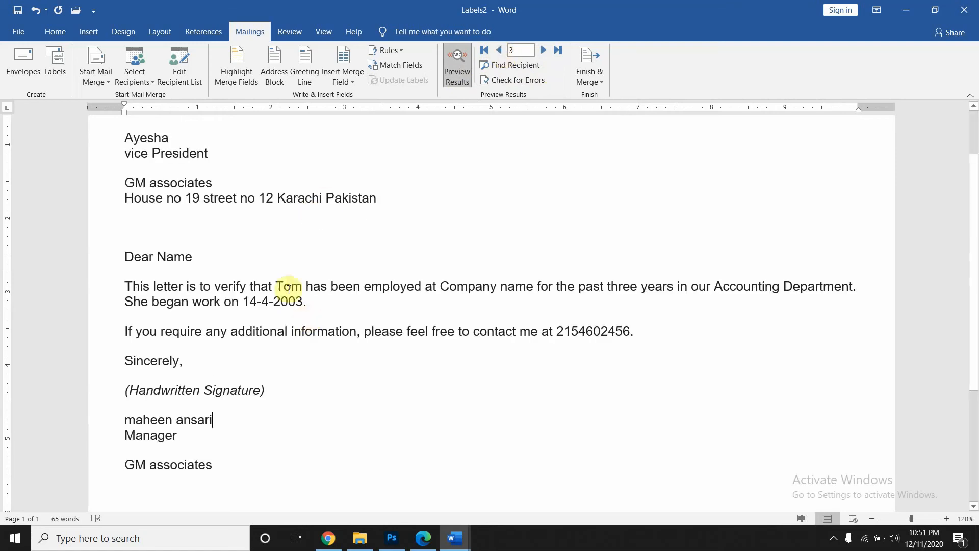
pyautogui.click(585, 80)
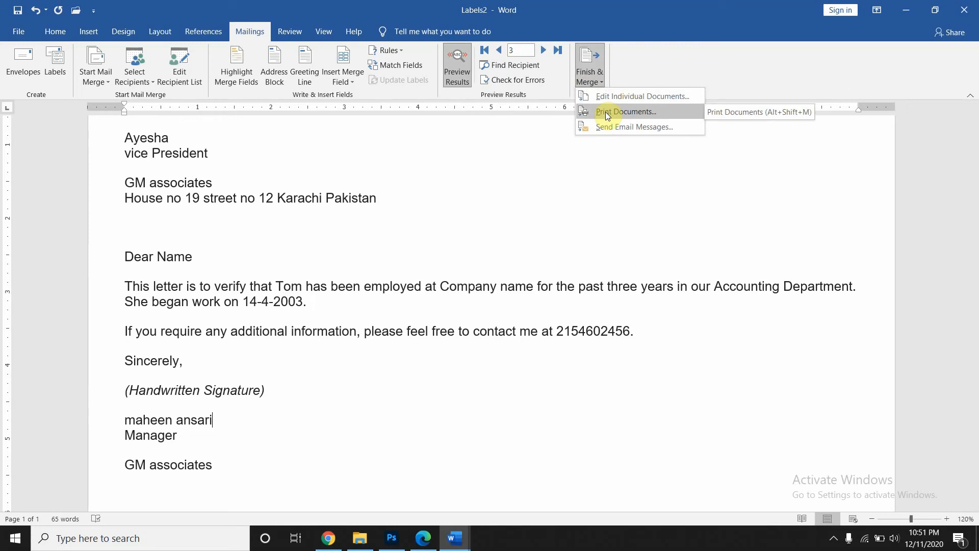
# - Merge all records into a new document, Letters1
pyautogui.click(610, 95)
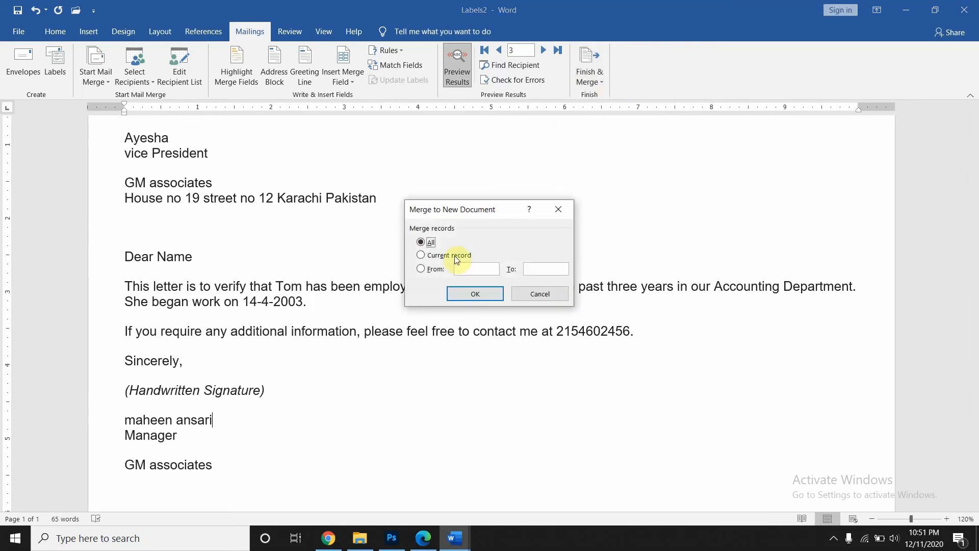
pyautogui.click(457, 293)
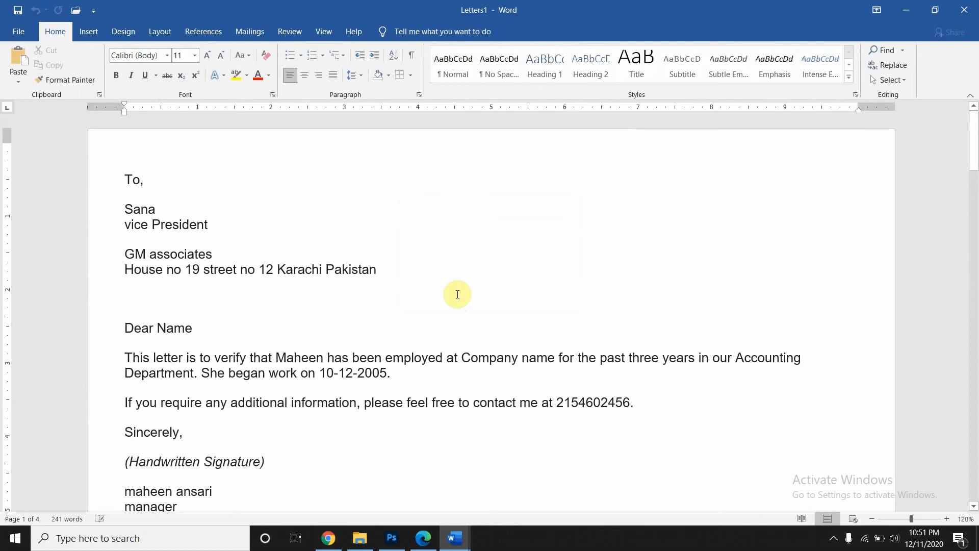
pyautogui.scroll(-10, 458, 294)
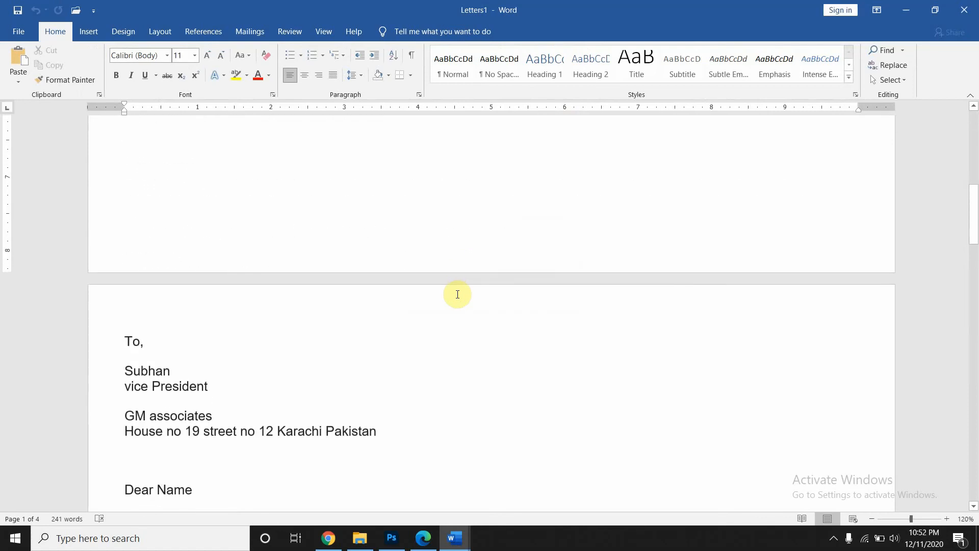
pyautogui.scroll(-3, 458, 294)
pyautogui.scroll(12, 458, 294)
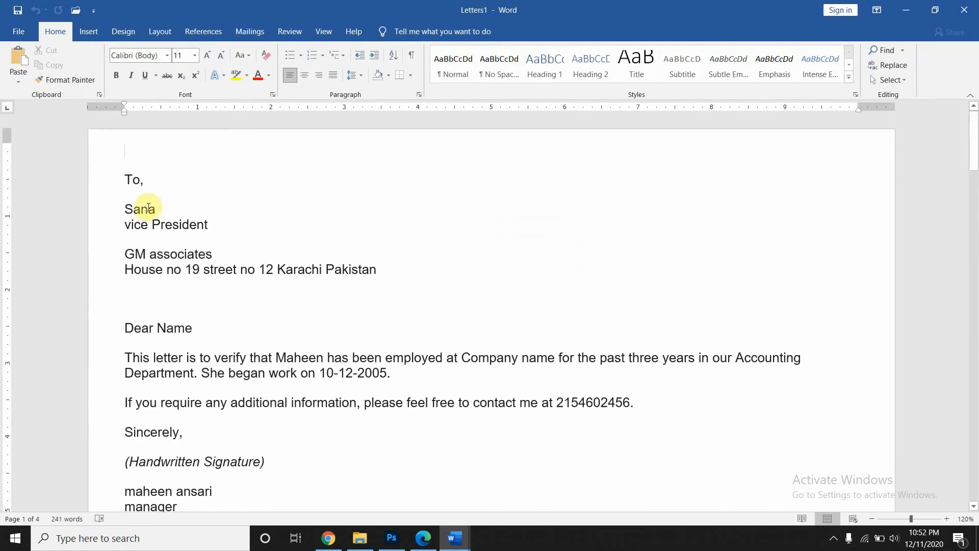
# - Scroll through Letters1 to find the blank letter, then return to the top
pyautogui.scroll(-5, 161, 341)
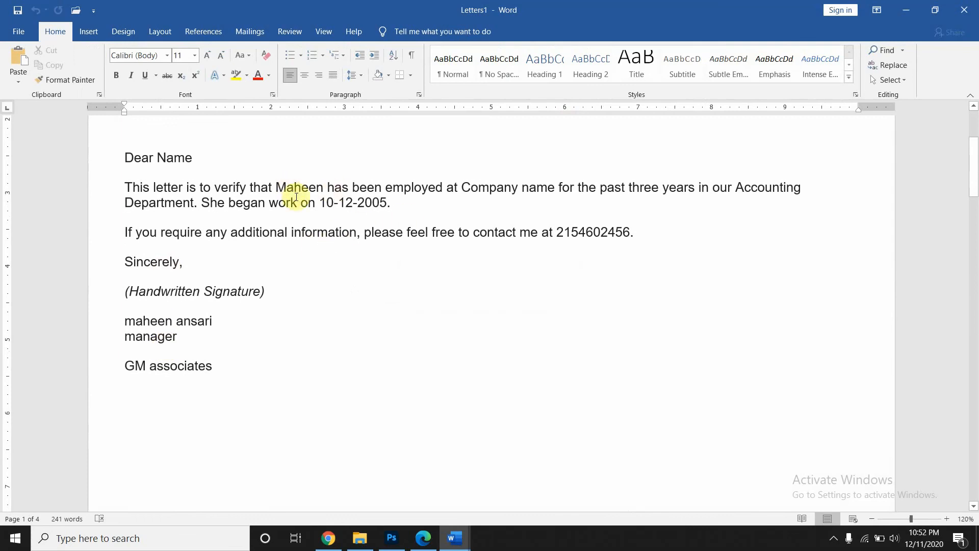
pyautogui.scroll(-15, 282, 190)
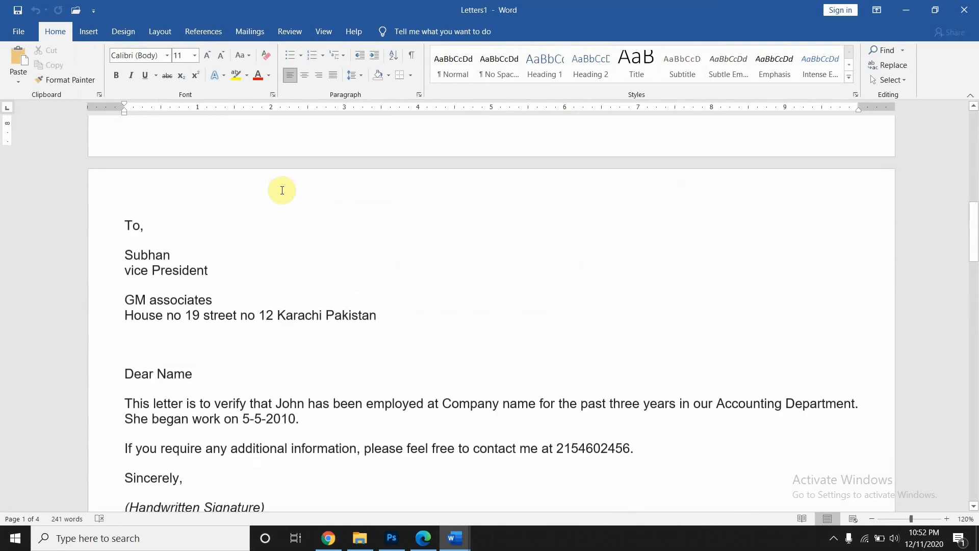
pyautogui.scroll(-15, 283, 190)
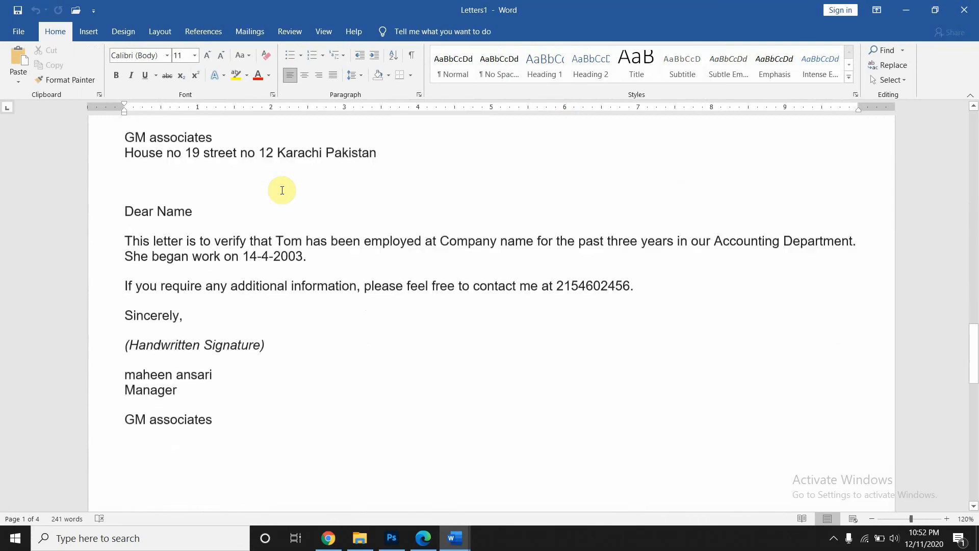
pyautogui.scroll(-18, 153, 282)
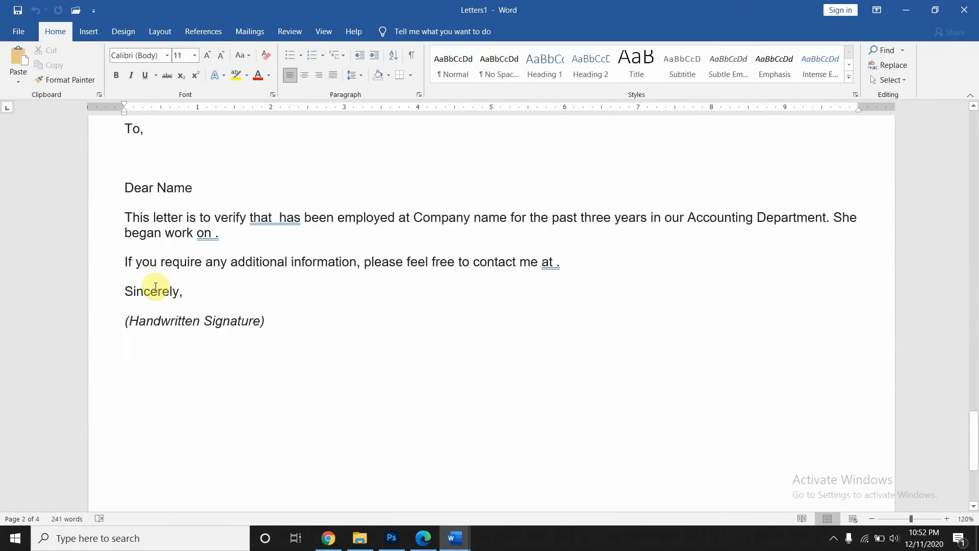
pyautogui.scroll(5, 154, 285)
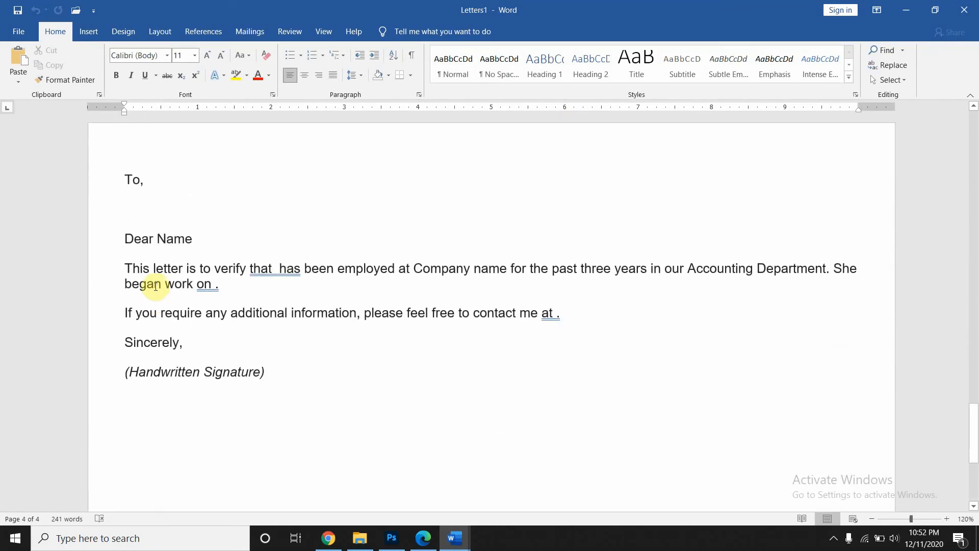
pyautogui.scroll(15, 156, 286)
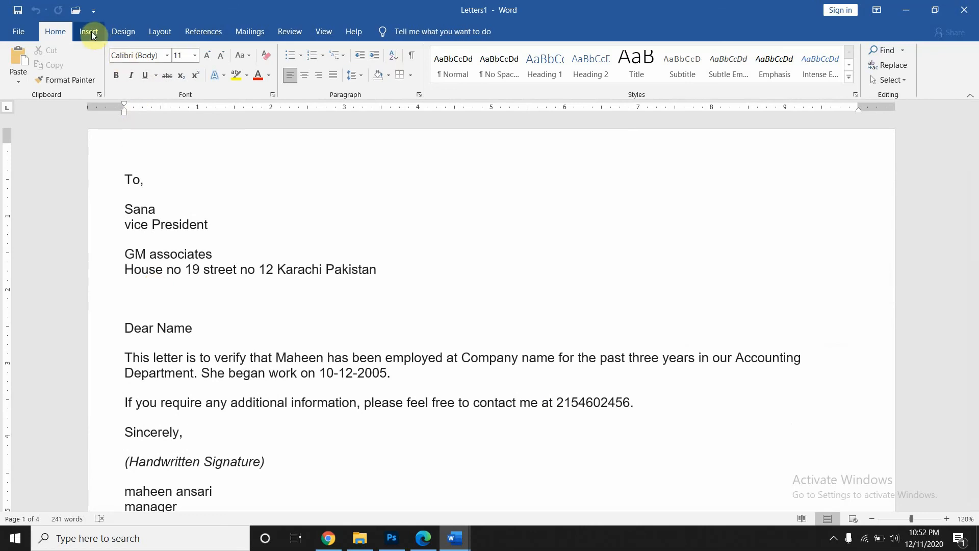
pyautogui.click(245, 32)
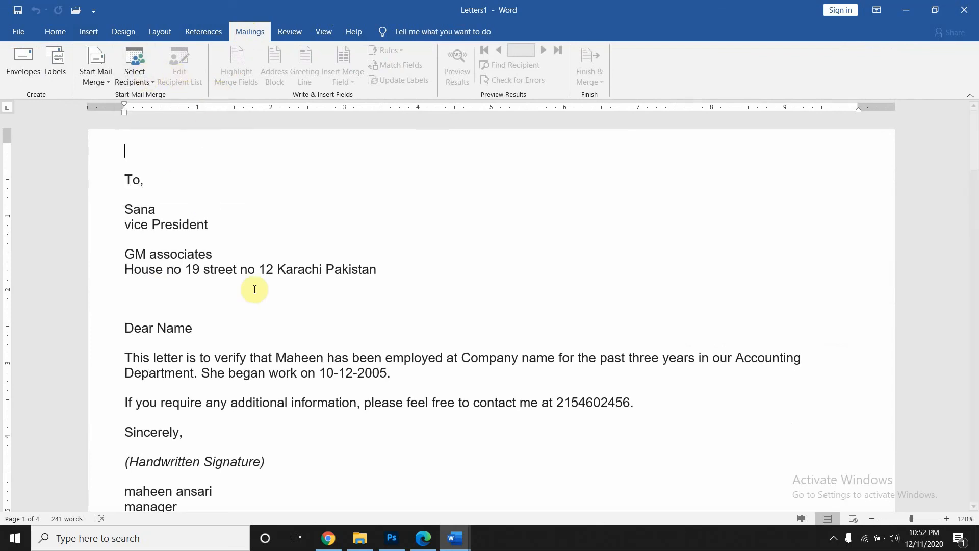
# - Switch to the Labels2 main document
pyautogui.moveTo(456, 539)
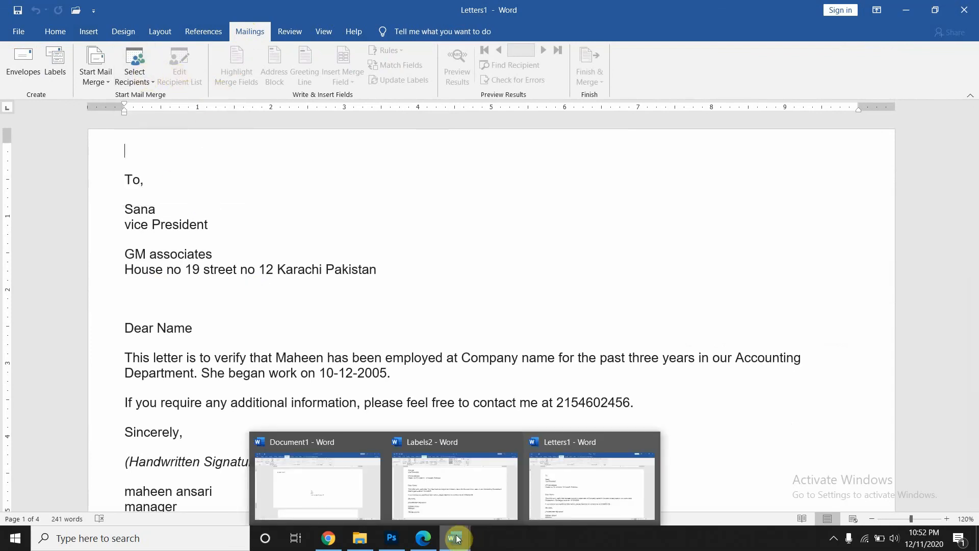
pyautogui.moveTo(425, 463)
pyautogui.moveTo(362, 479)
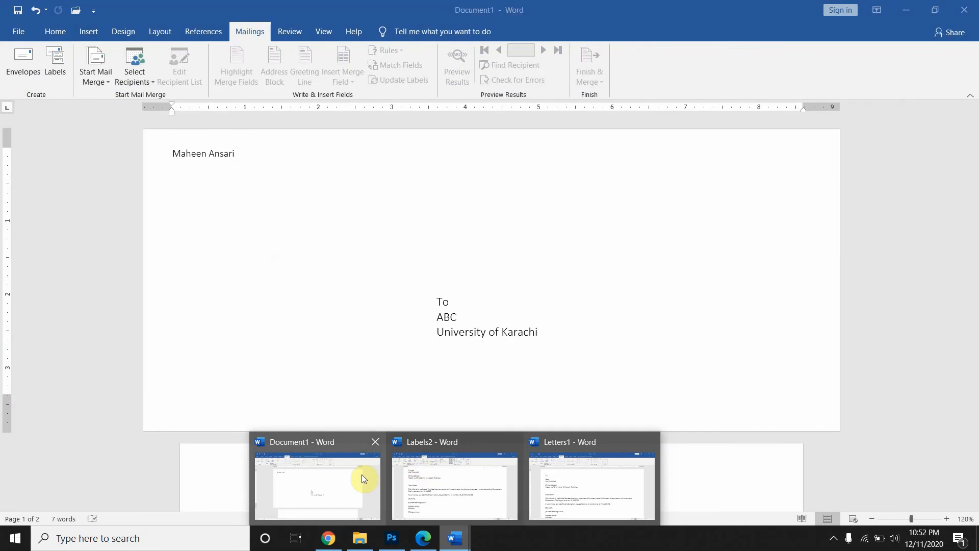
pyautogui.moveTo(451, 488)
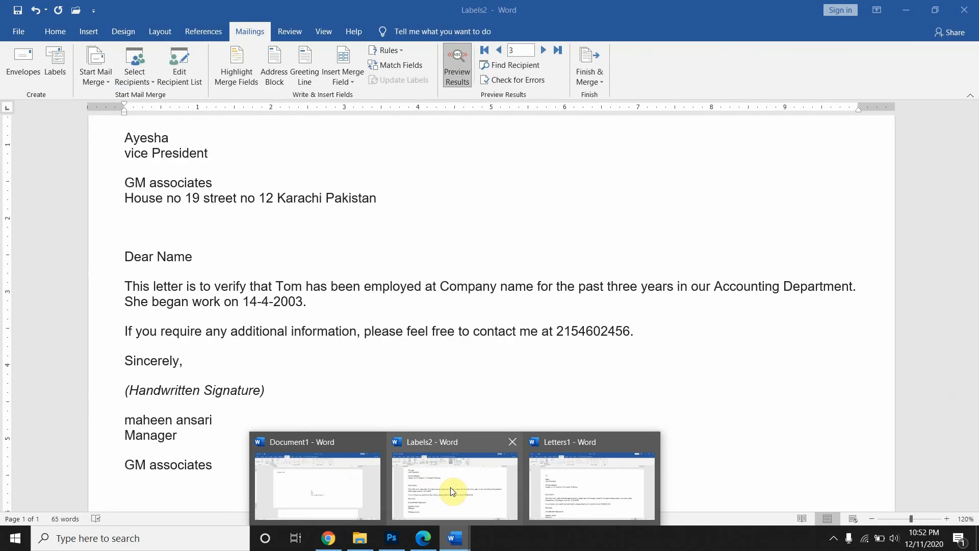
pyautogui.click(451, 487)
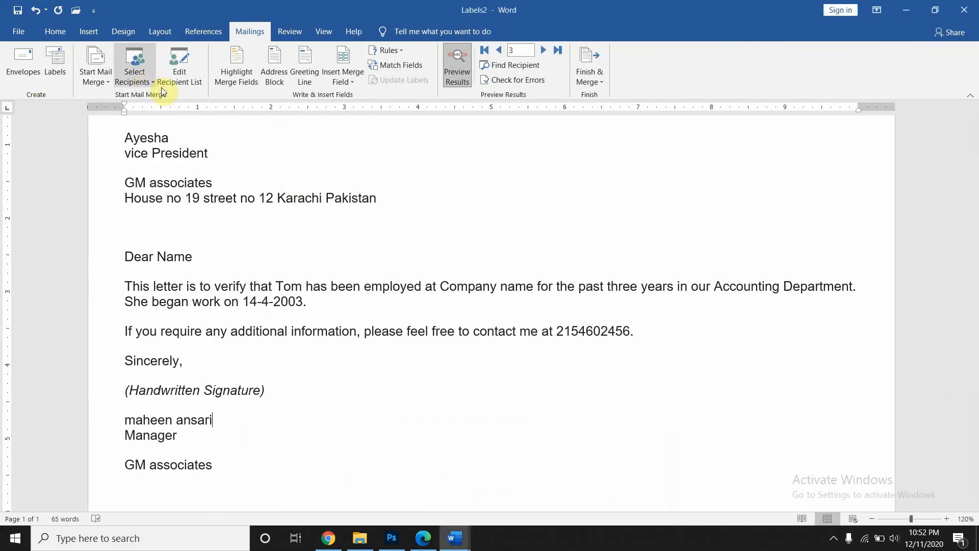
# - Delete the blank fourth record from Employee list.mdb and save the list with three recipients
pyautogui.click(180, 76)
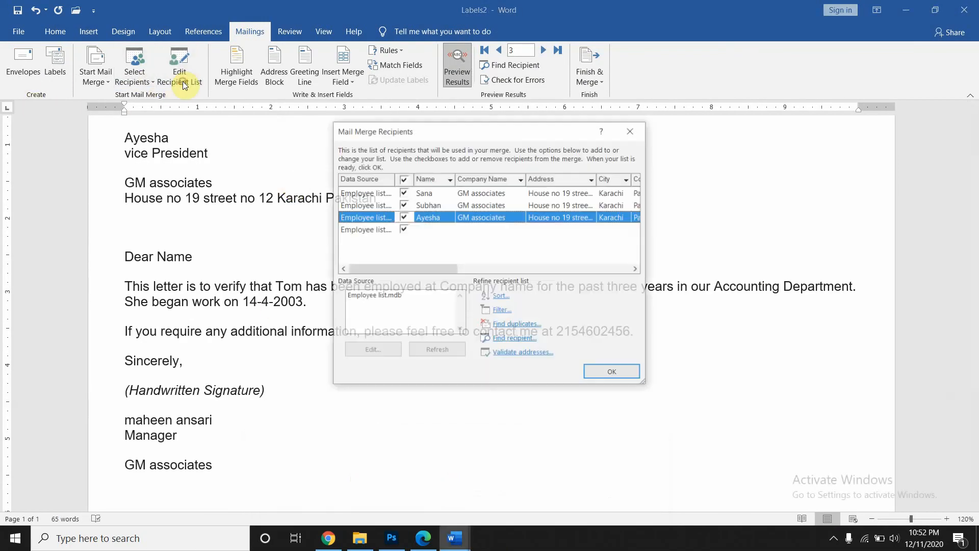
pyautogui.click(355, 296)
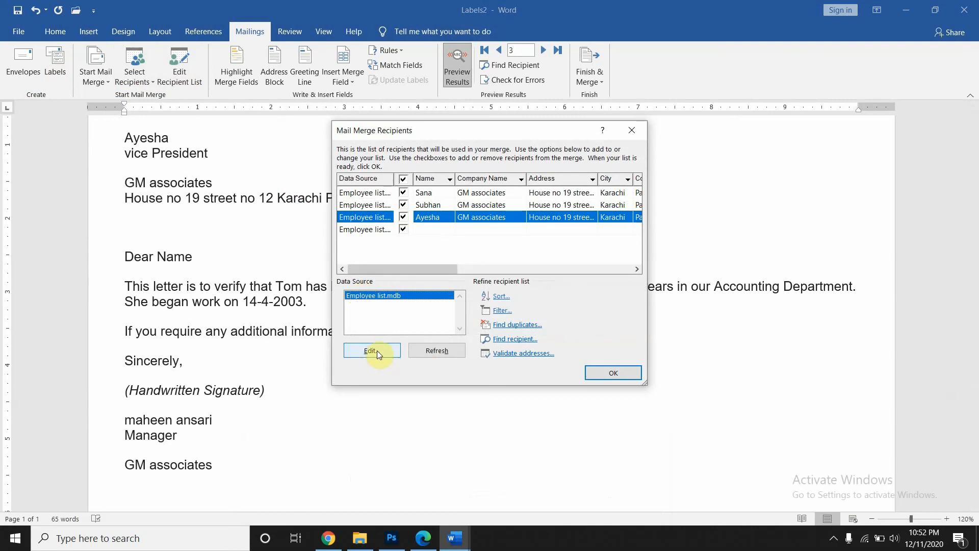
pyautogui.click(377, 350)
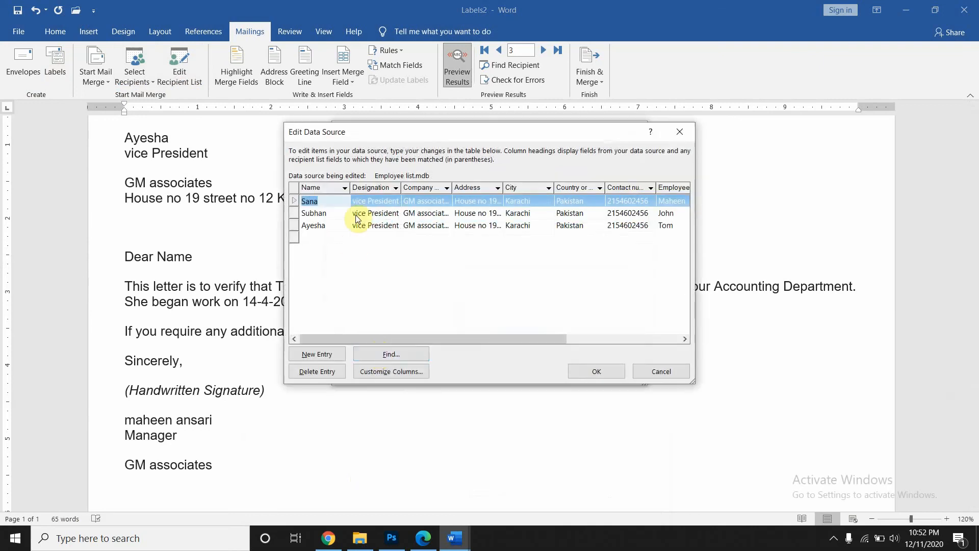
pyautogui.click(348, 240)
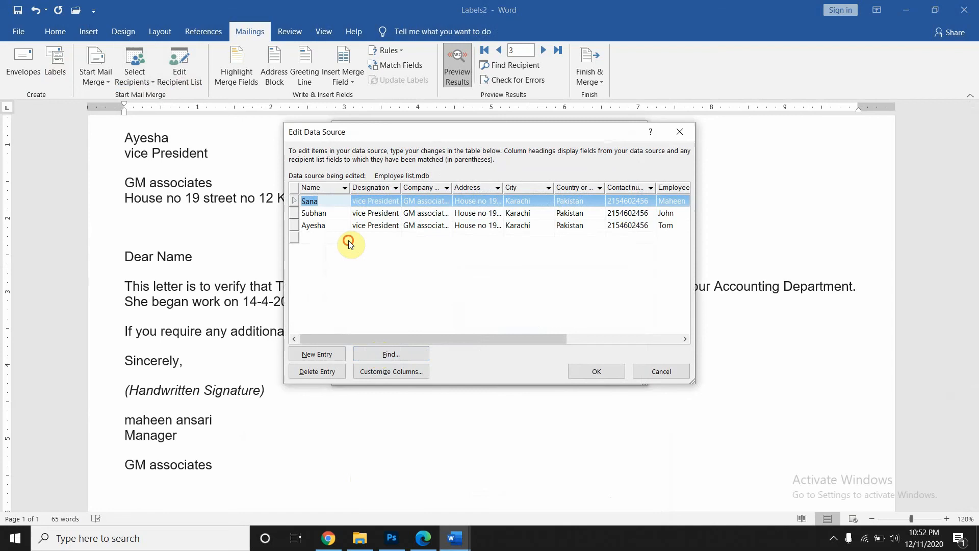
pyautogui.click(301, 371)
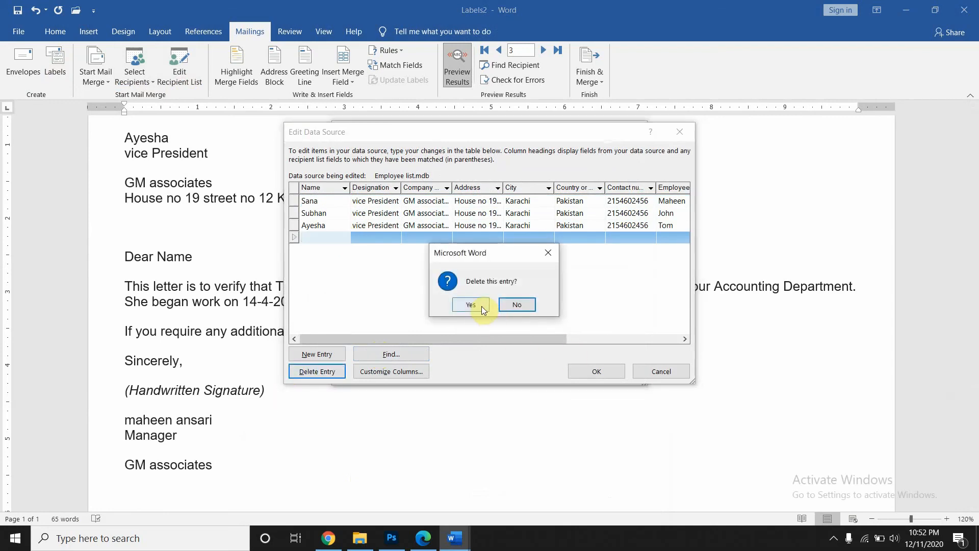
pyautogui.click(481, 306)
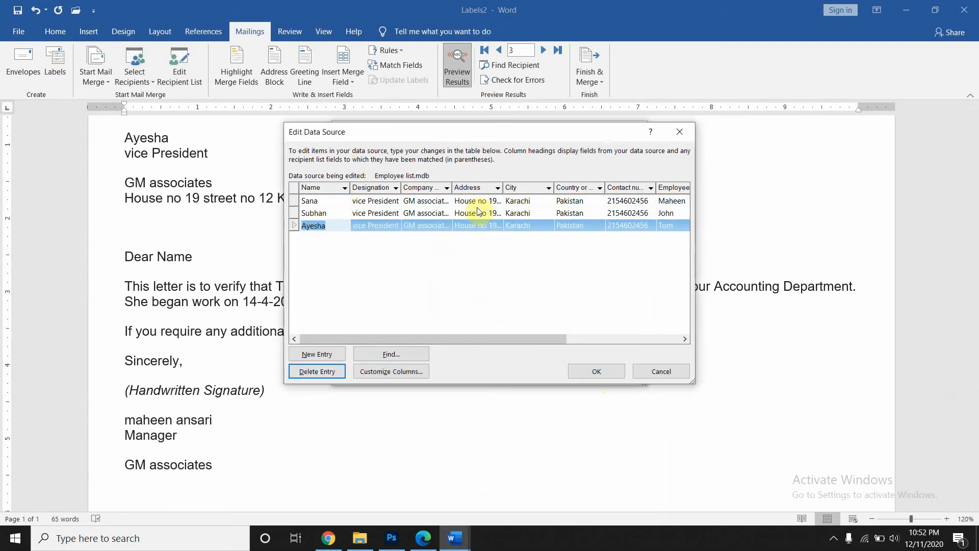
pyautogui.click(598, 374)
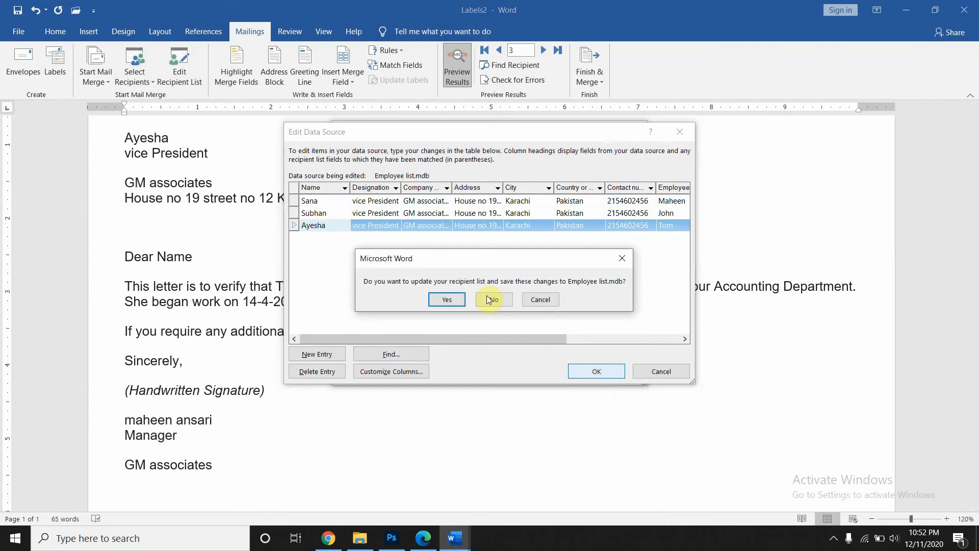
pyautogui.click(448, 298)
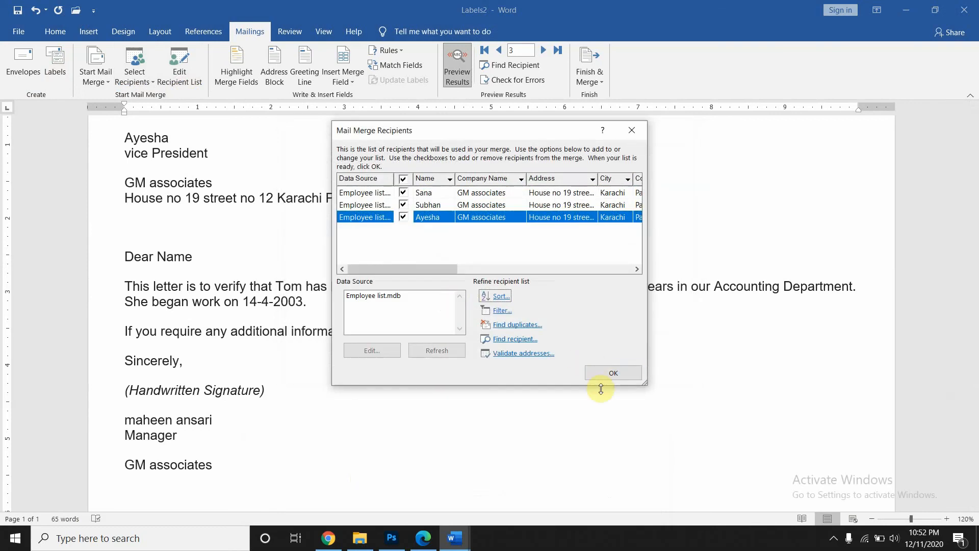
pyautogui.click(601, 374)
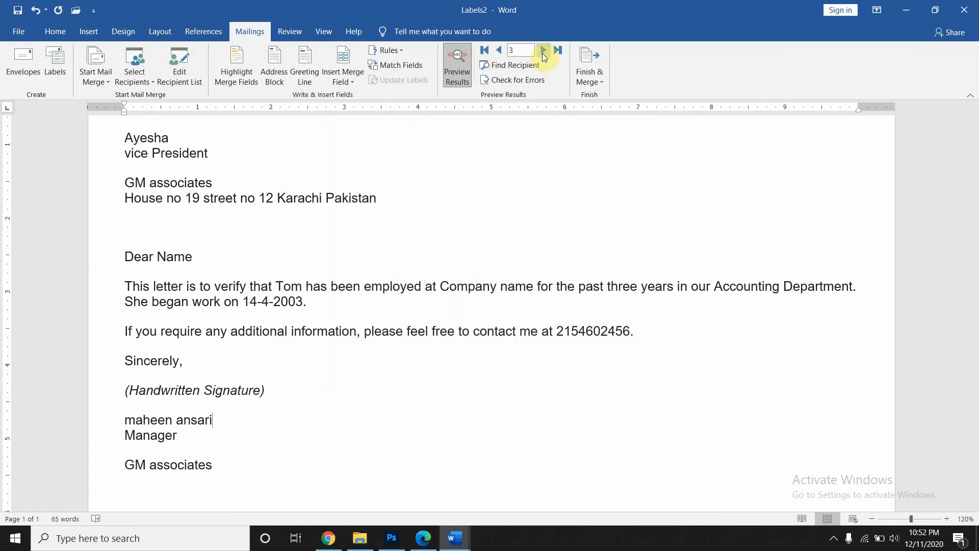
# - Merge all records into individual letters in a new three-page Letters2 document, then return to Labels2
pyautogui.click(589, 77)
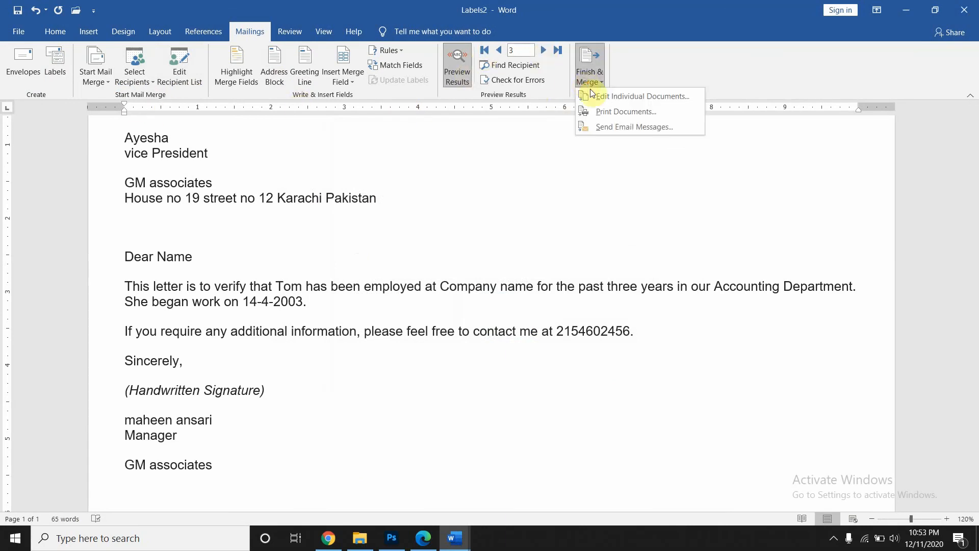
pyautogui.click(596, 97)
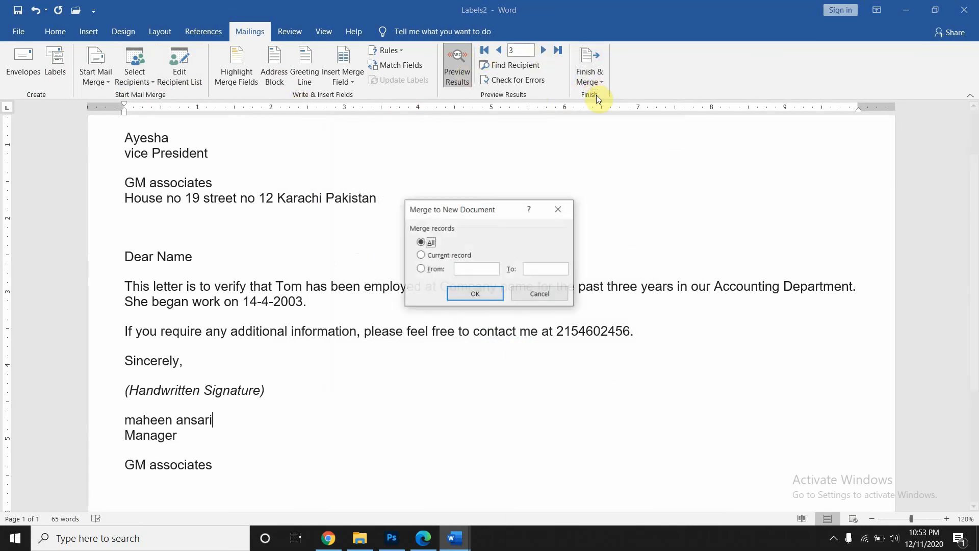
pyautogui.click(474, 292)
pyautogui.scroll(-15, 475, 292)
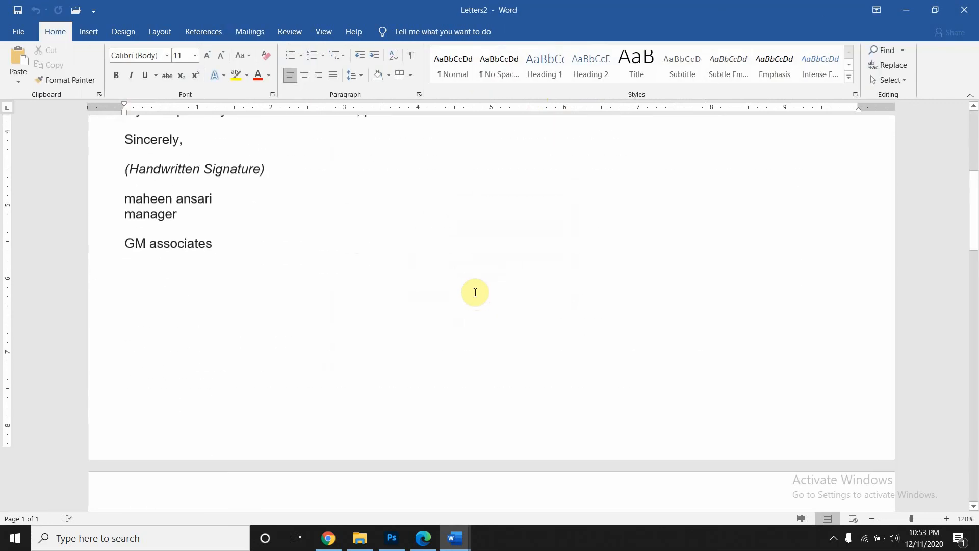
pyautogui.scroll(-20, 475, 292)
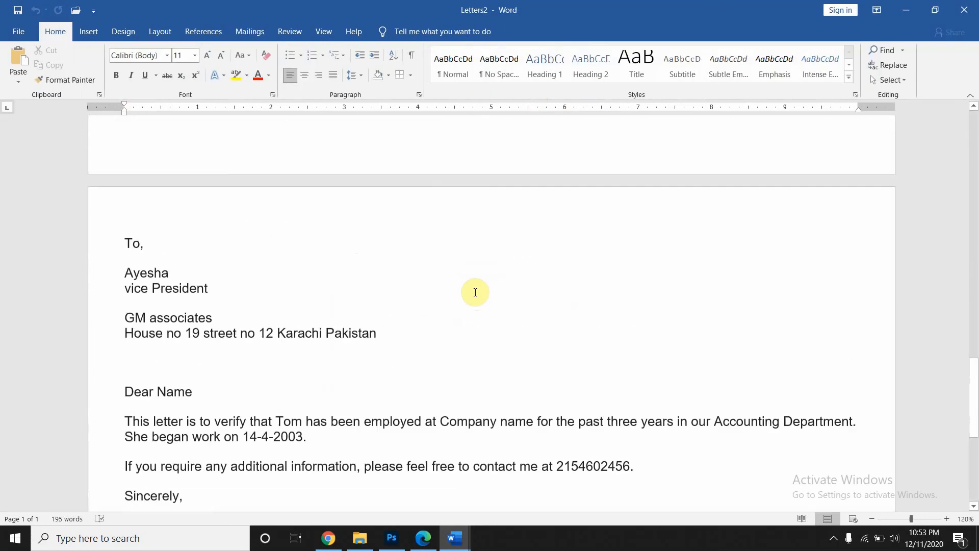
pyautogui.scroll(-20, 476, 292)
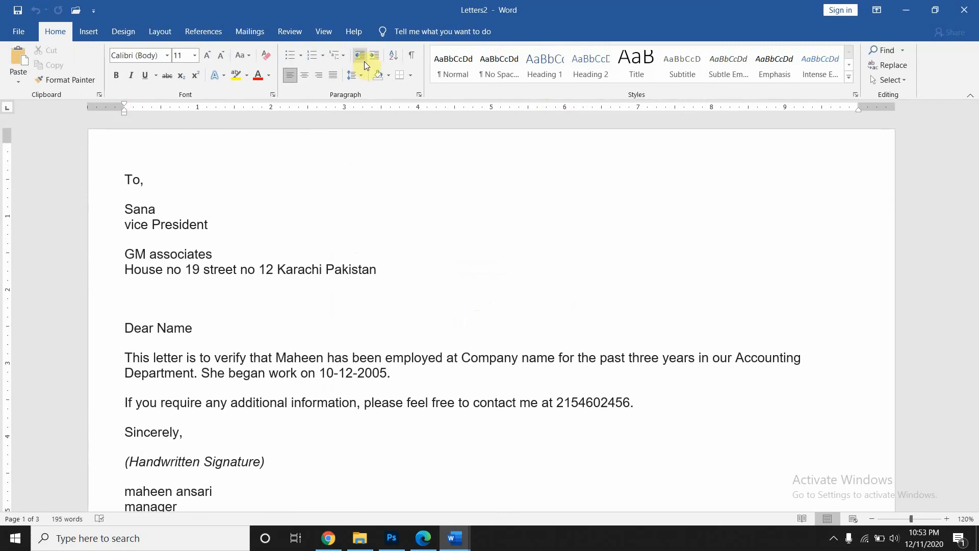
pyautogui.click(250, 32)
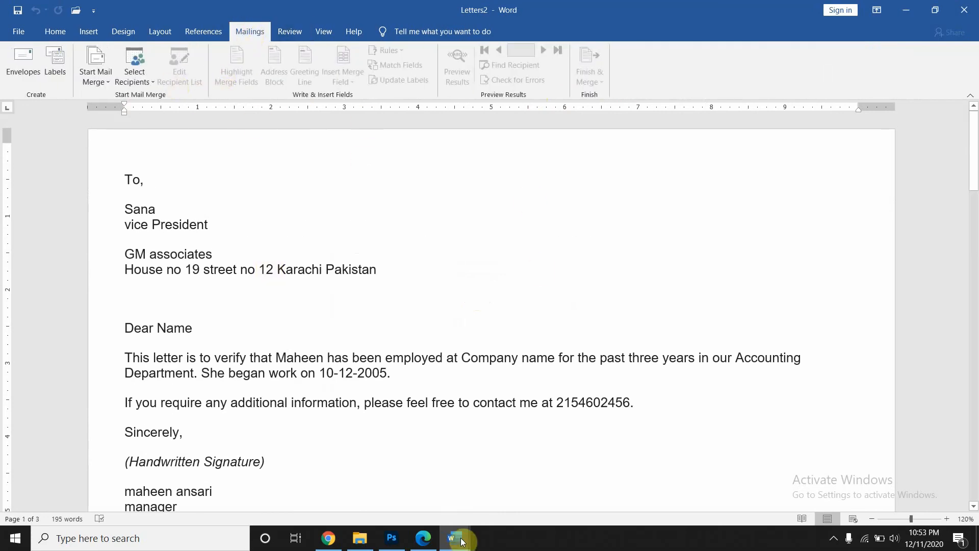
pyautogui.moveTo(456, 545)
pyautogui.click(406, 502)
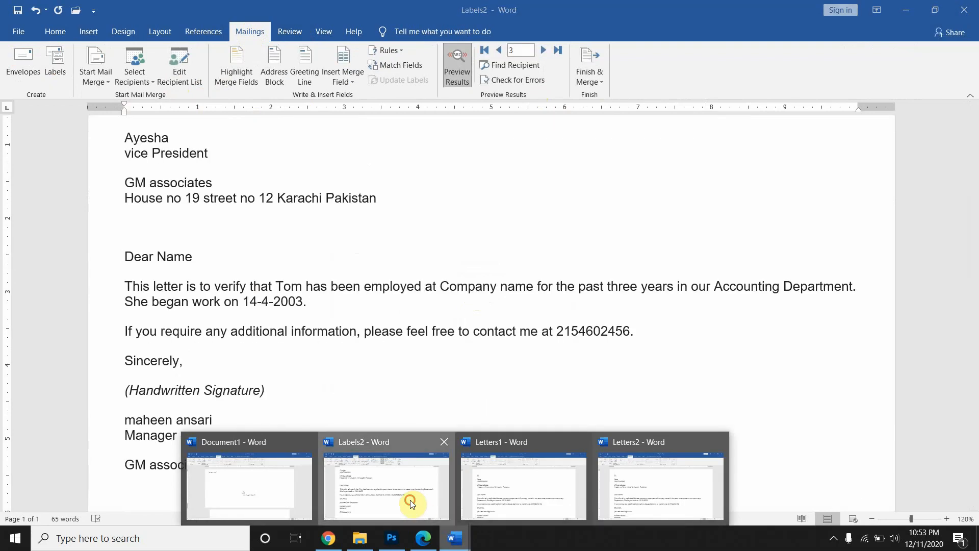
pyautogui.scroll(3, 346, 313)
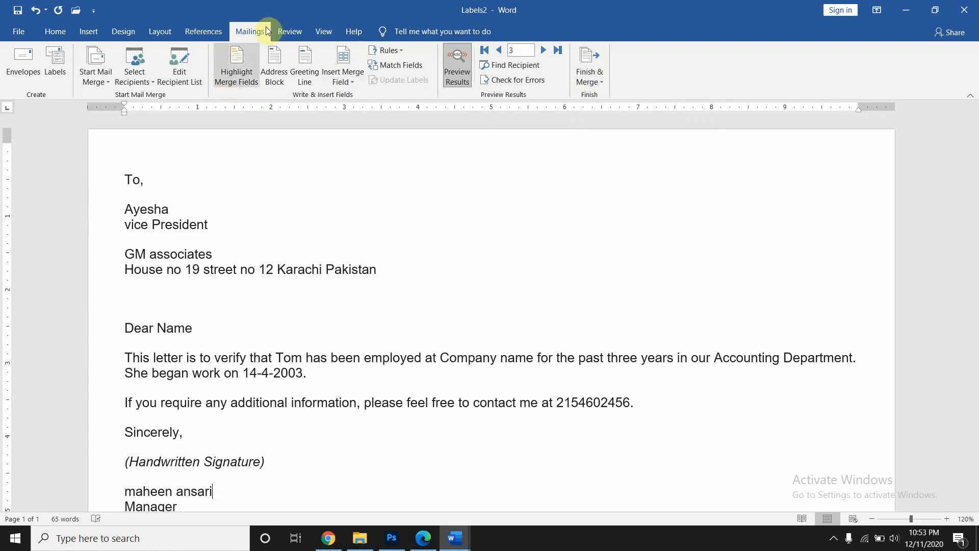
pyautogui.click(158, 33)
pyautogui.click(203, 32)
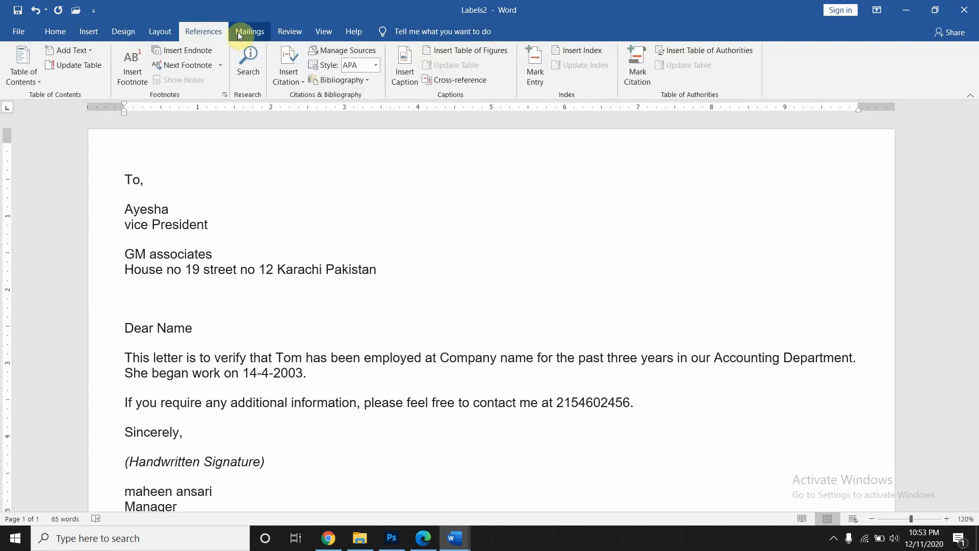
pyautogui.click(238, 32)
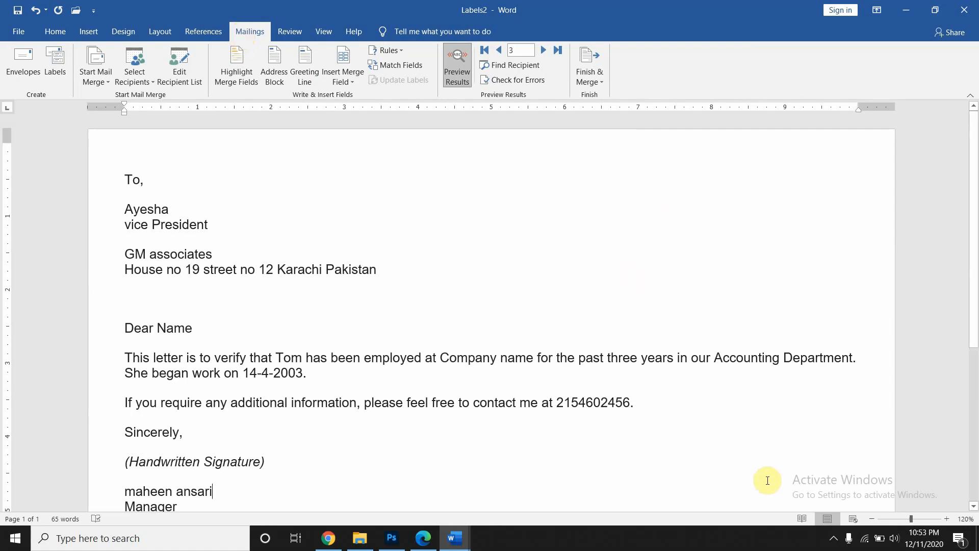
pyautogui.click(834, 539)
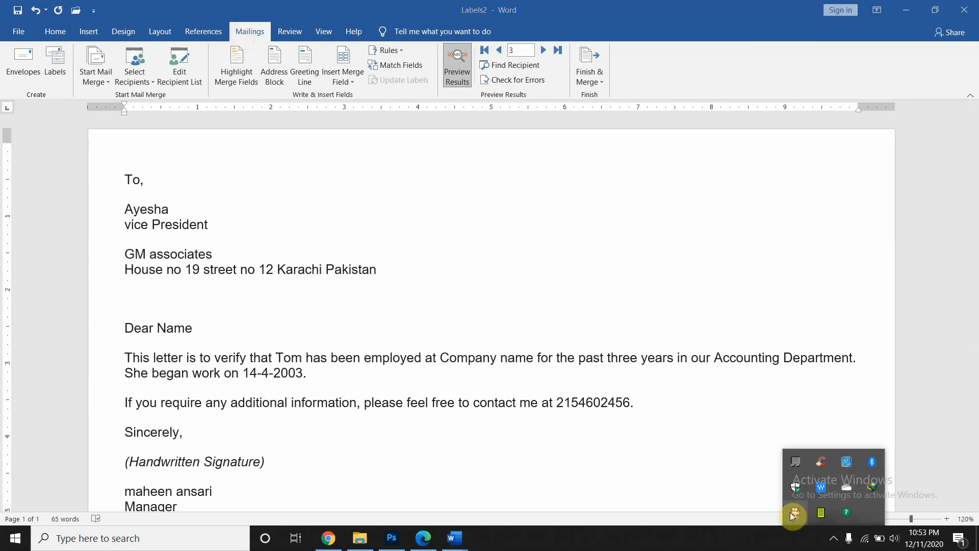
pyautogui.rightClick(793, 513)
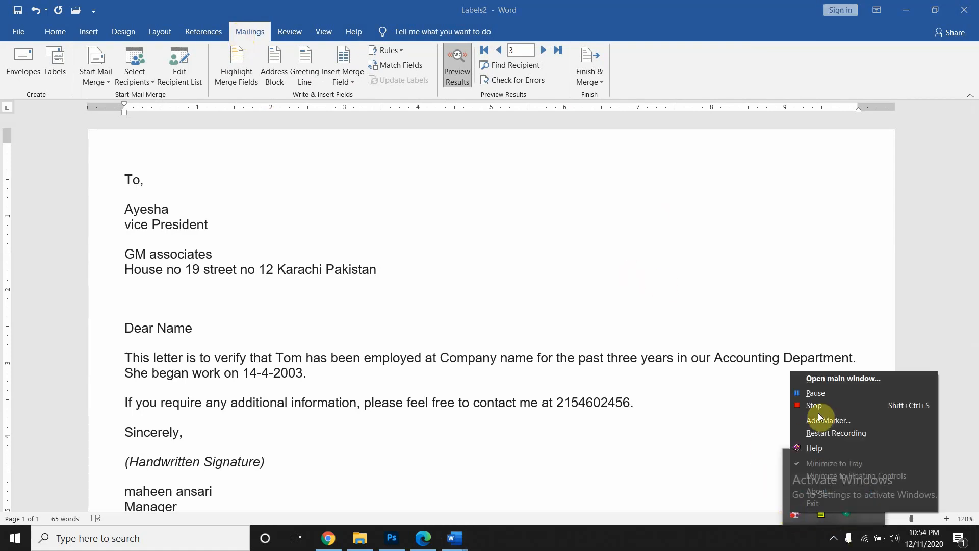